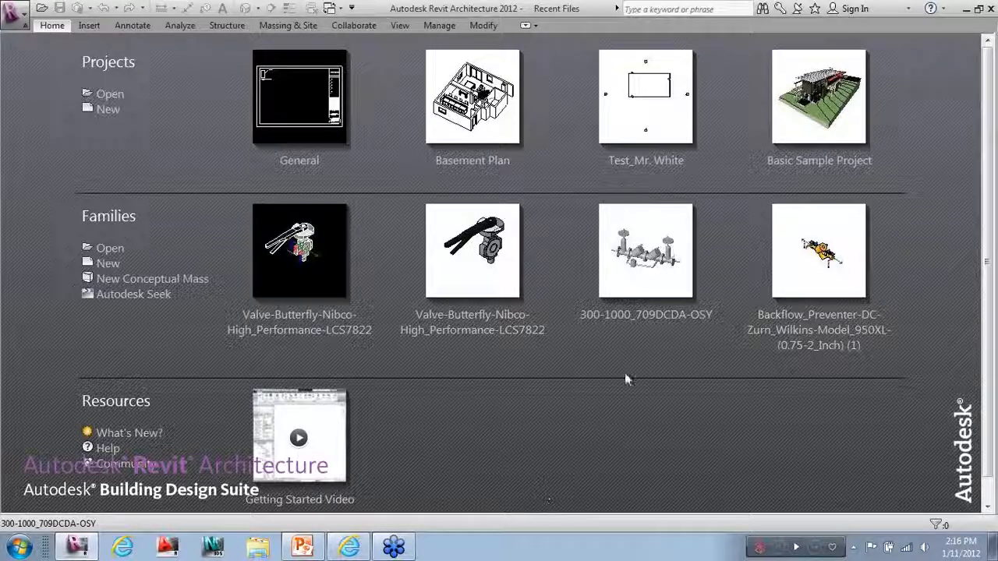
click(213, 148)
click(107, 96)
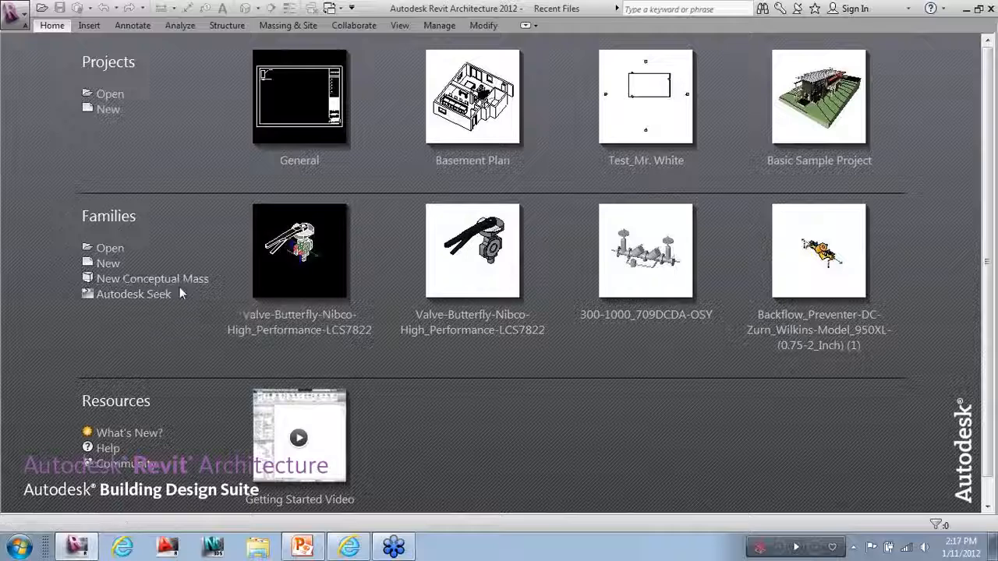
Start a new family and widen the template selection dialog to show more templates per row.
click(14, 14)
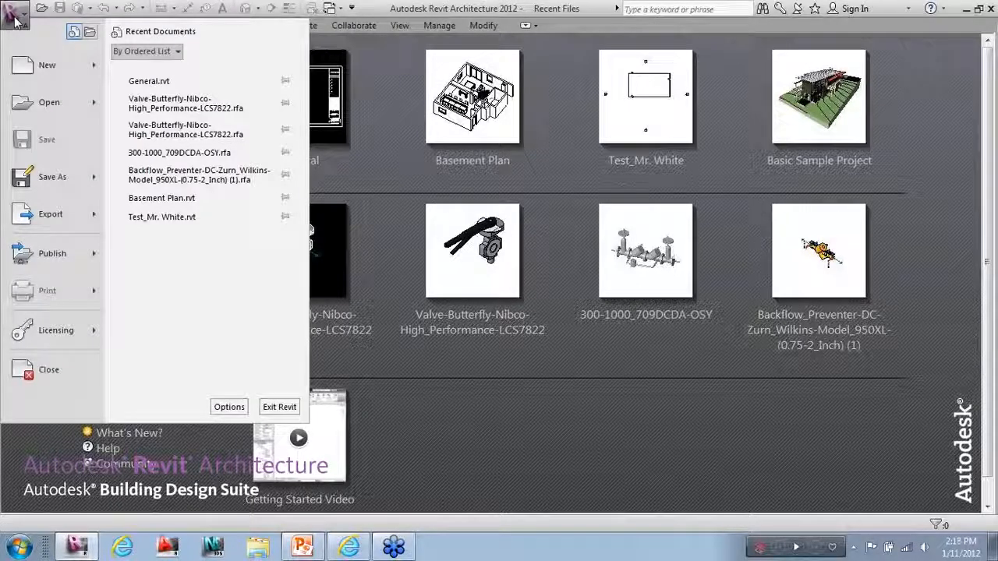
mouse_move(25, 67)
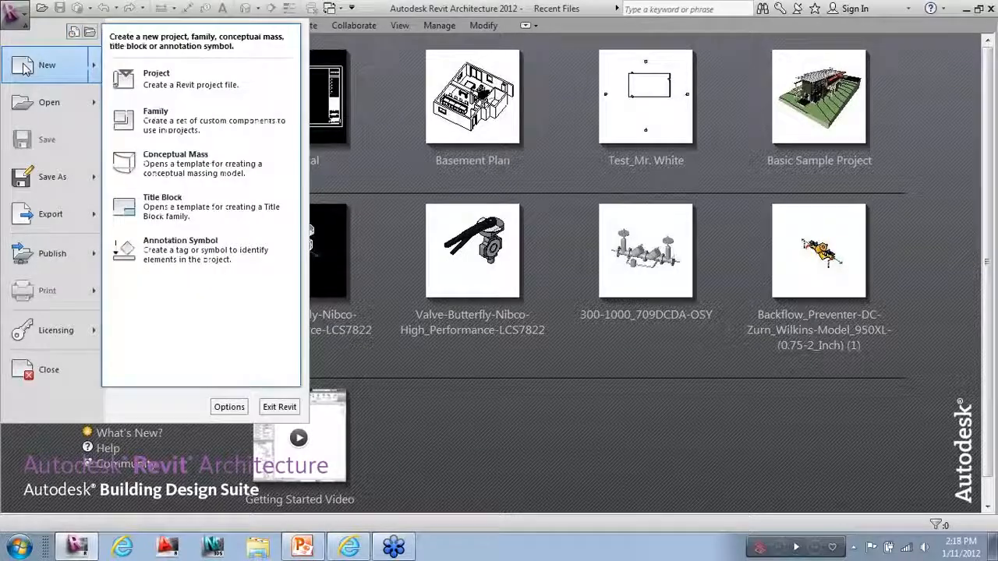
click(176, 117)
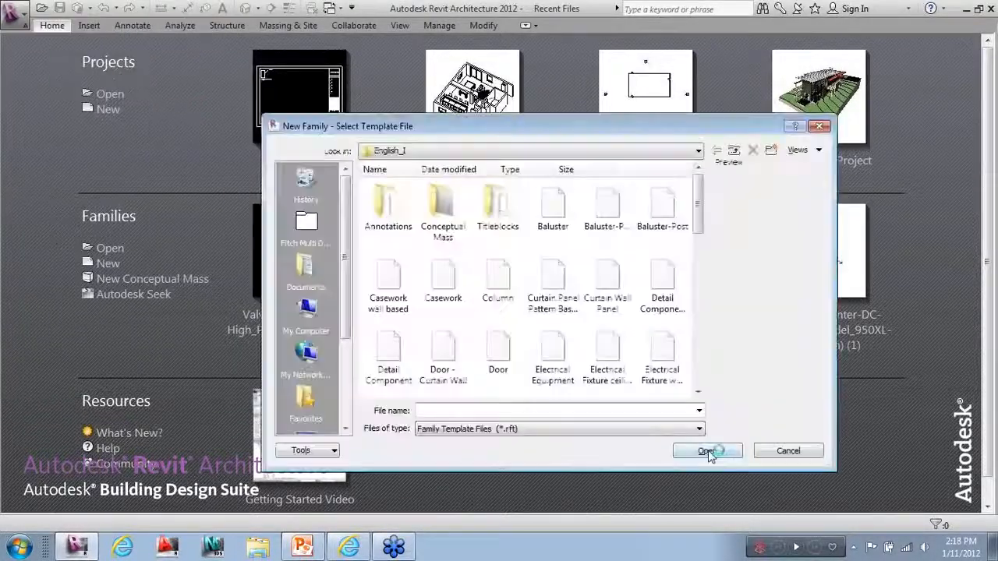
drag(467, 132, 417, 102)
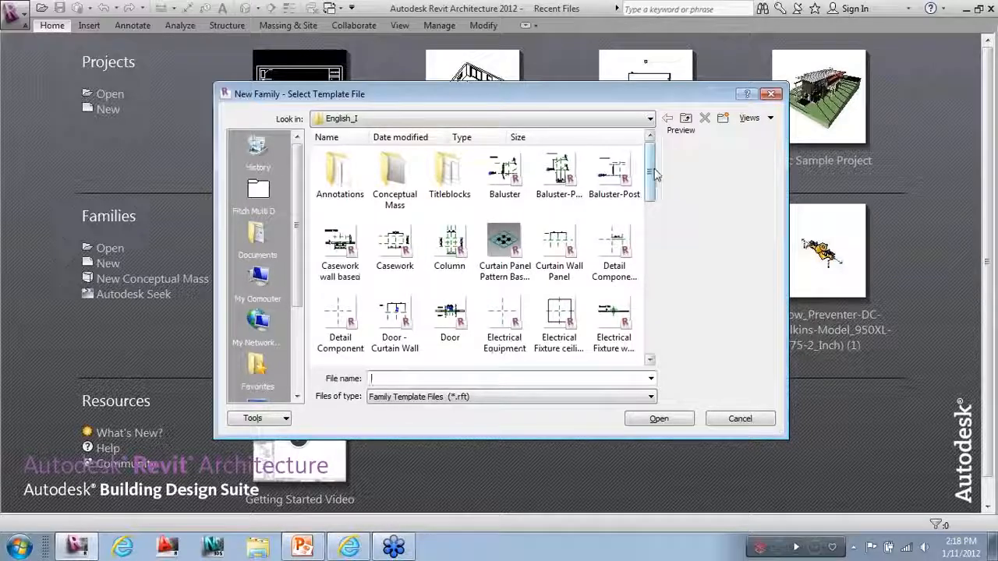
drag(650, 166, 649, 163)
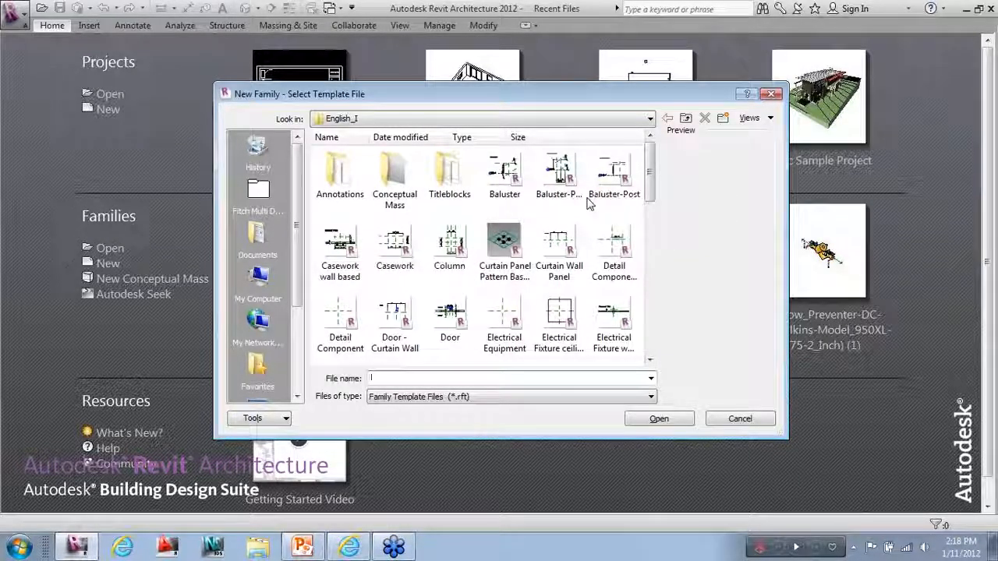
drag(650, 180, 653, 234)
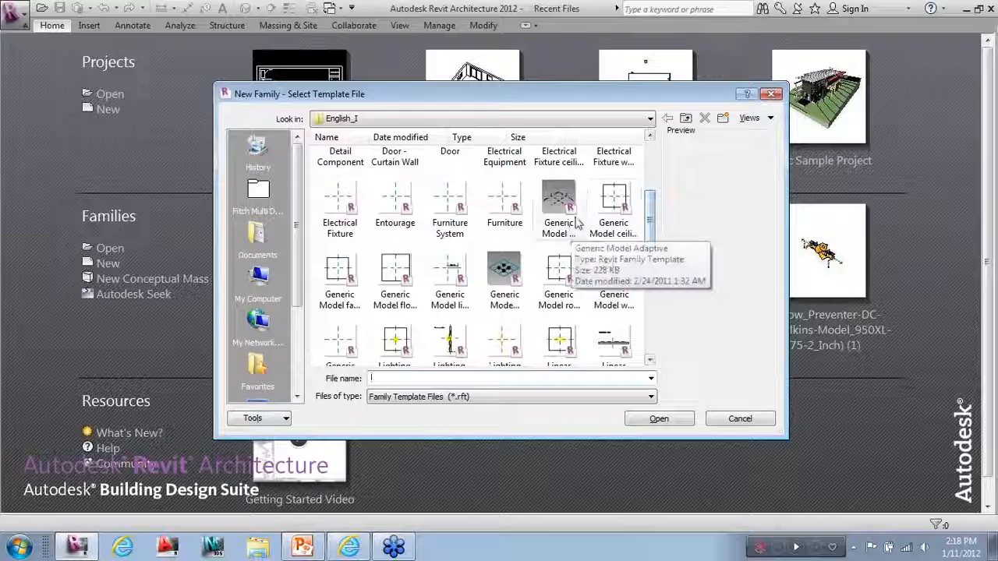
drag(785, 178, 939, 192)
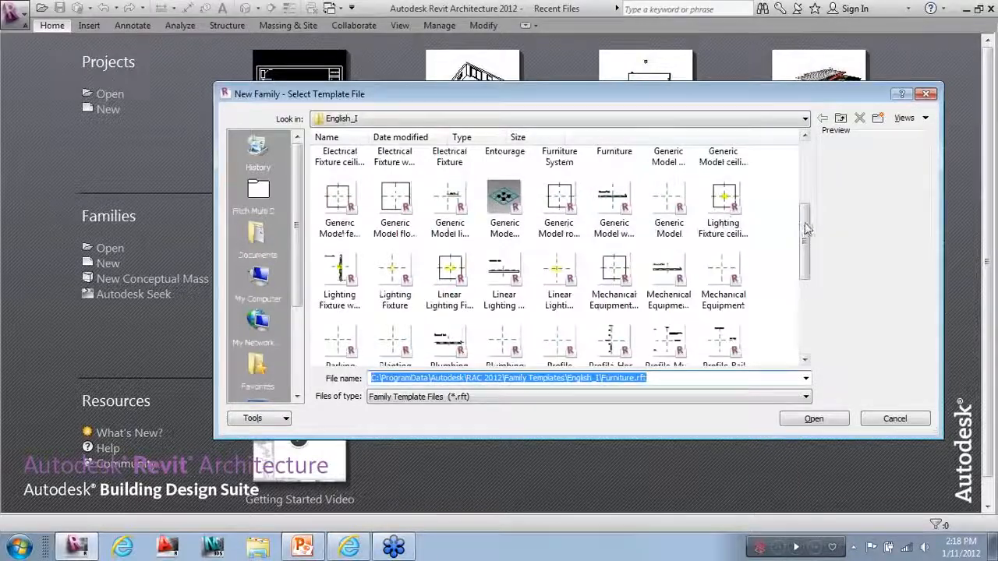
Preview the floor, line, pattern, roof and wall based Generic Model templates, and create the family from the plain Generic Model template.
scroll(804, 231, up, 1)
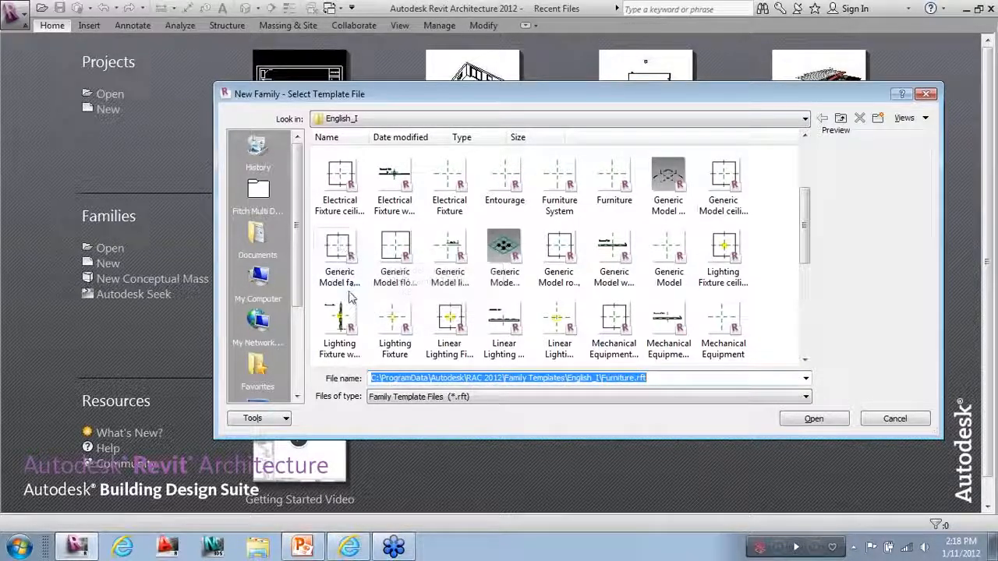
click(406, 280)
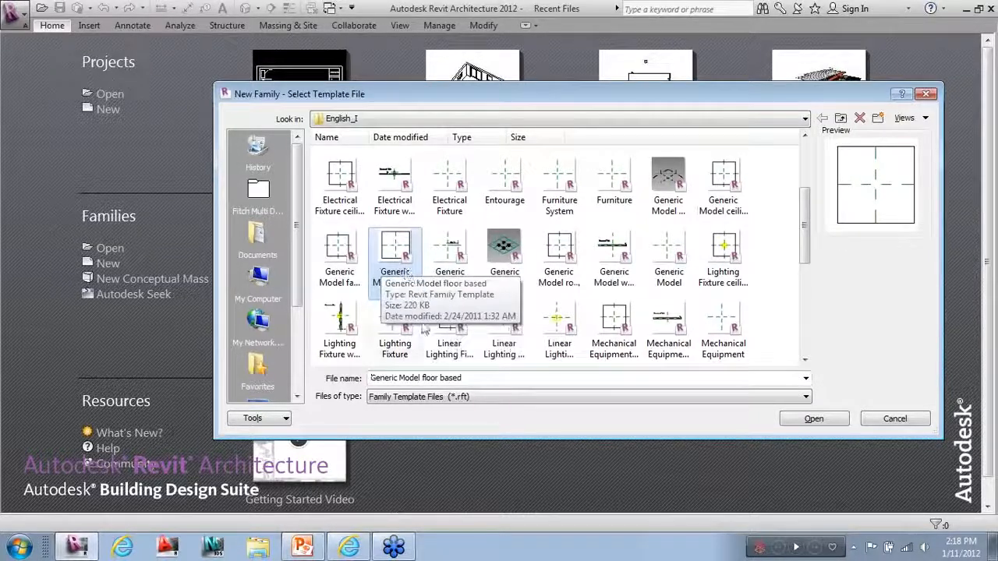
click(449, 268)
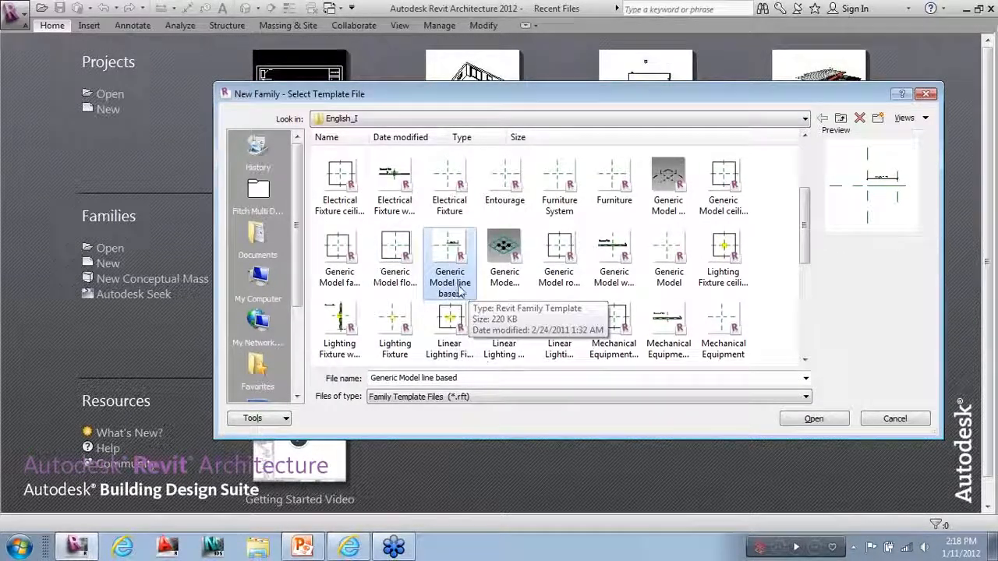
click(505, 285)
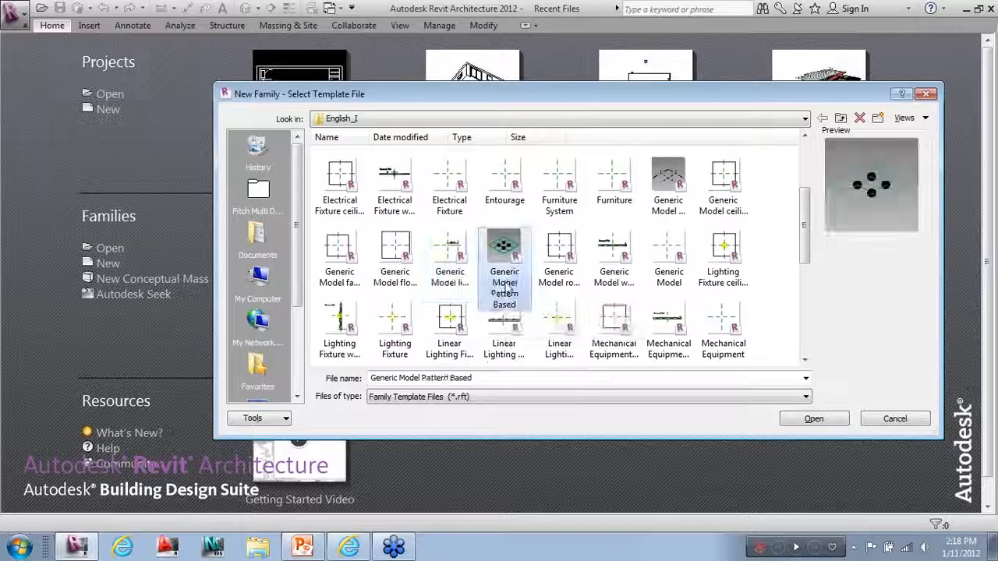
click(569, 277)
click(614, 281)
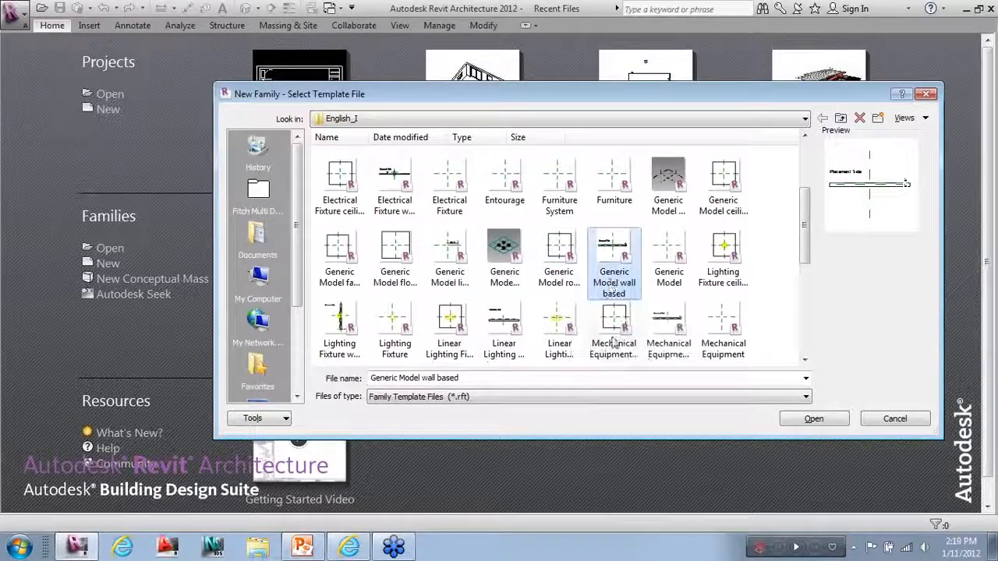
click(667, 268)
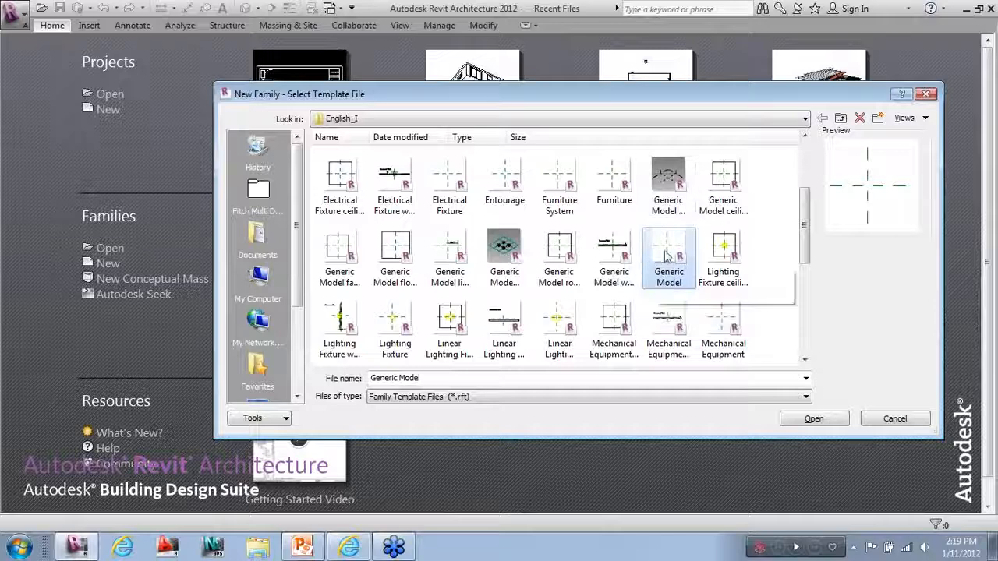
click(797, 421)
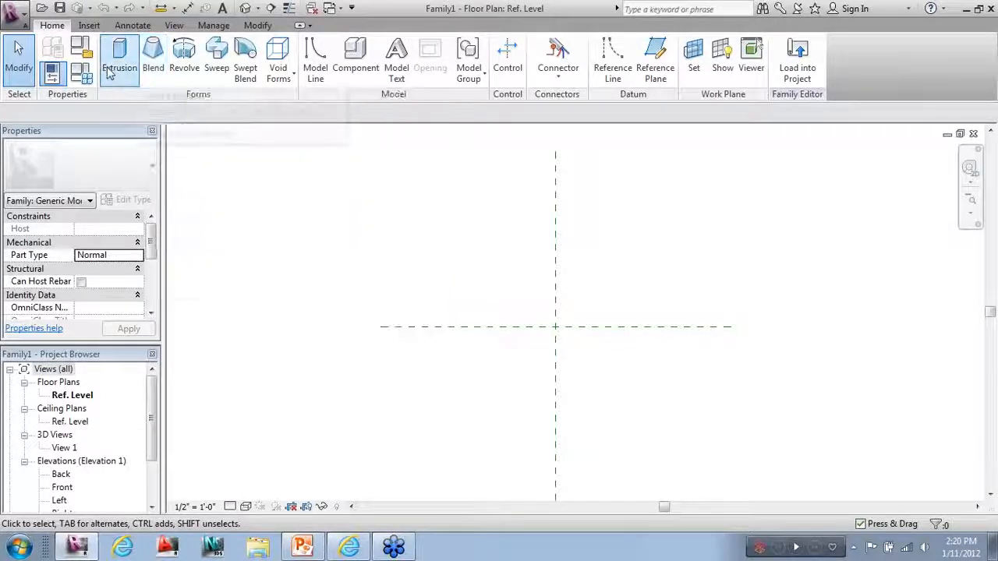
Review the family editor's insertion, annotation, view, management and modification tools, and the family's list of views.
click(98, 28)
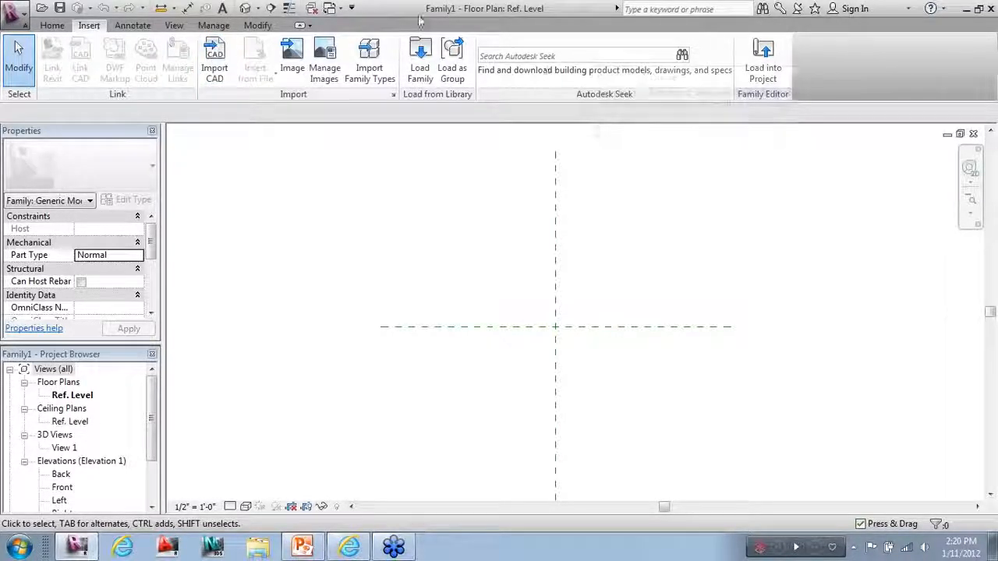
click(132, 25)
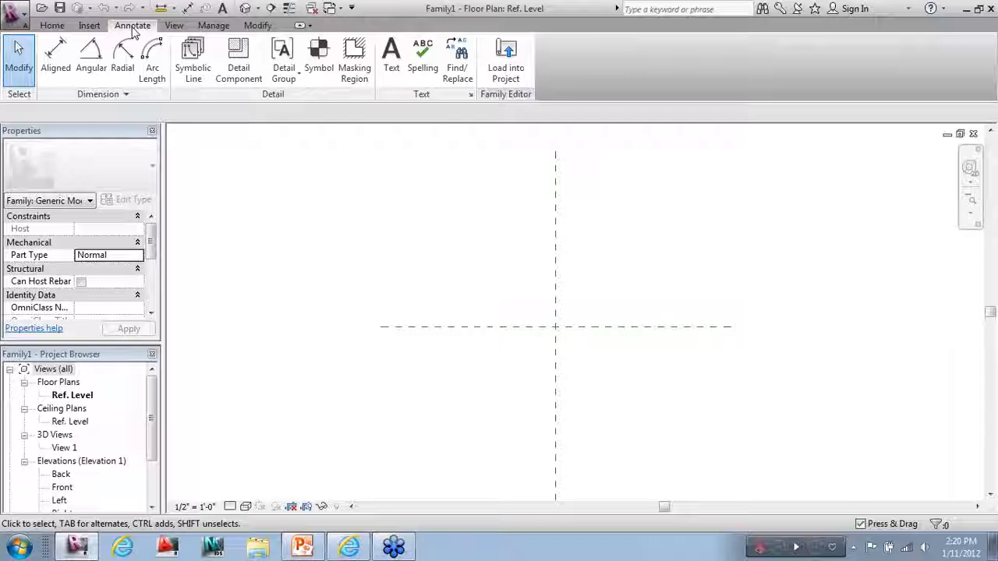
click(176, 26)
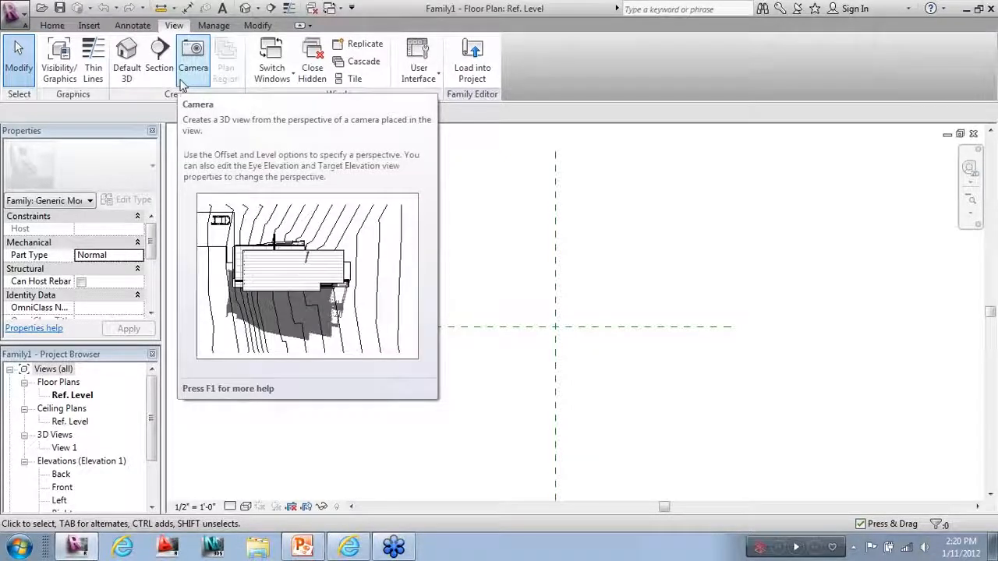
click(214, 27)
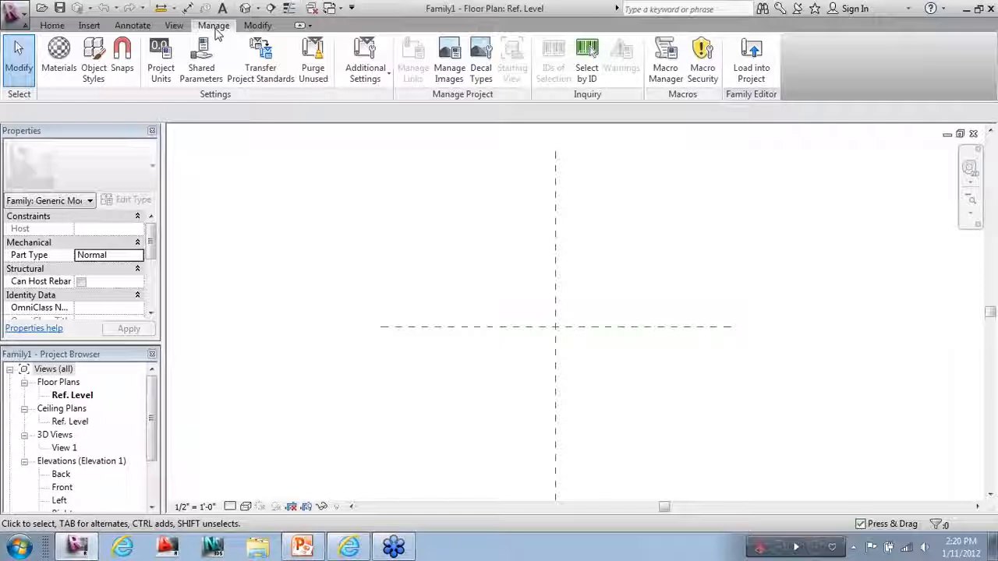
click(260, 25)
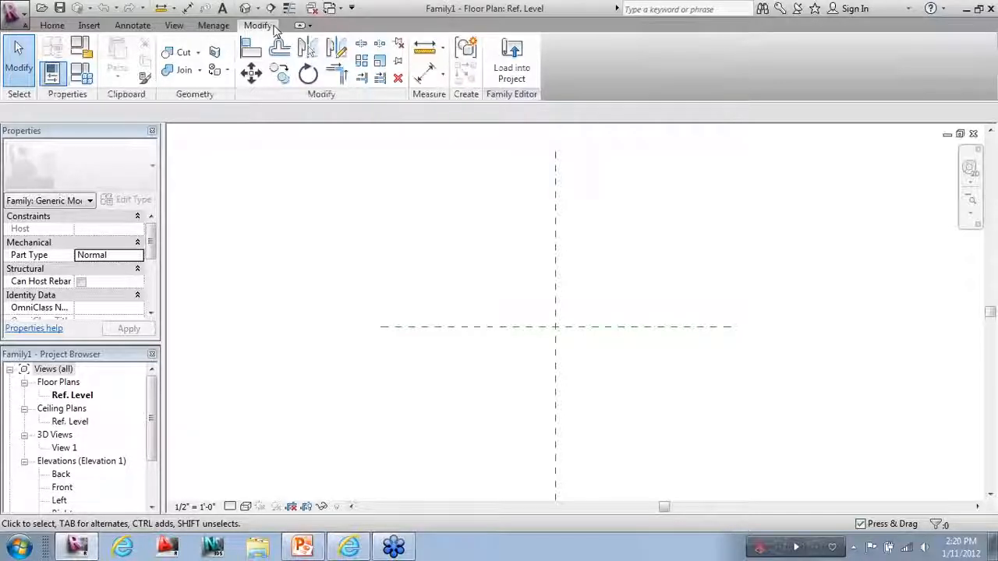
click(52, 25)
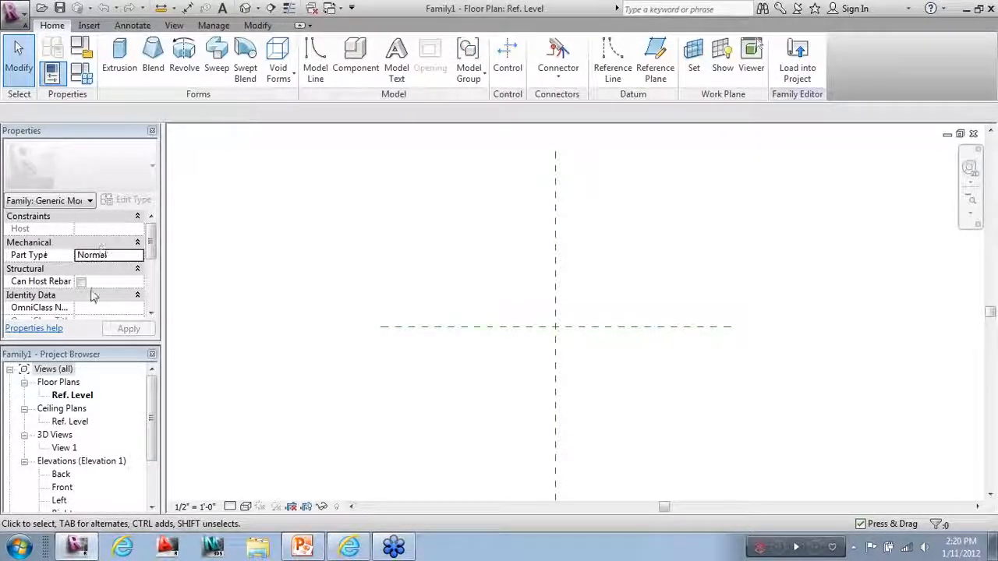
mouse_move(154, 399)
mouse_down()
mouse_move(154, 437)
mouse_move(152, 408)
mouse_up()
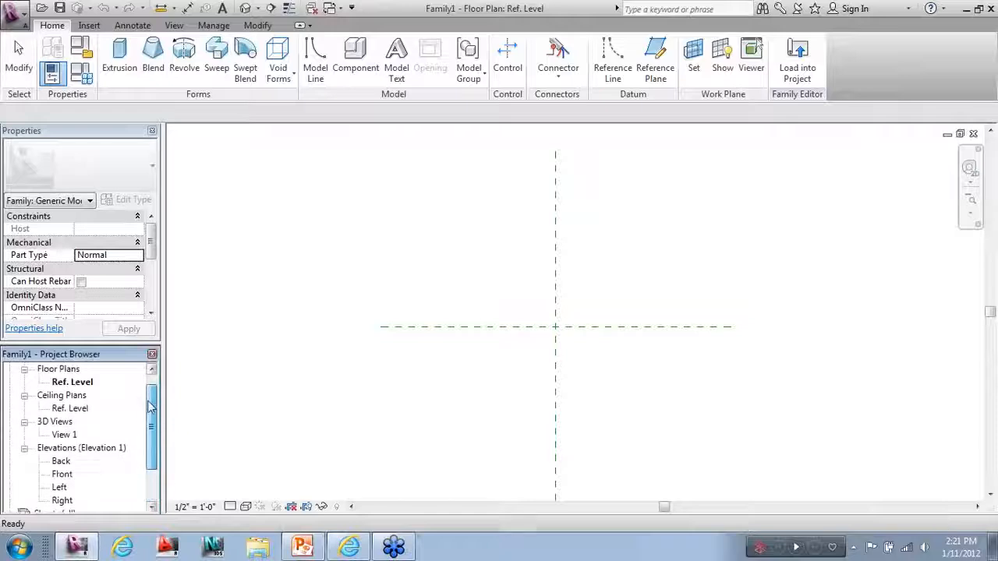
click(212, 363)
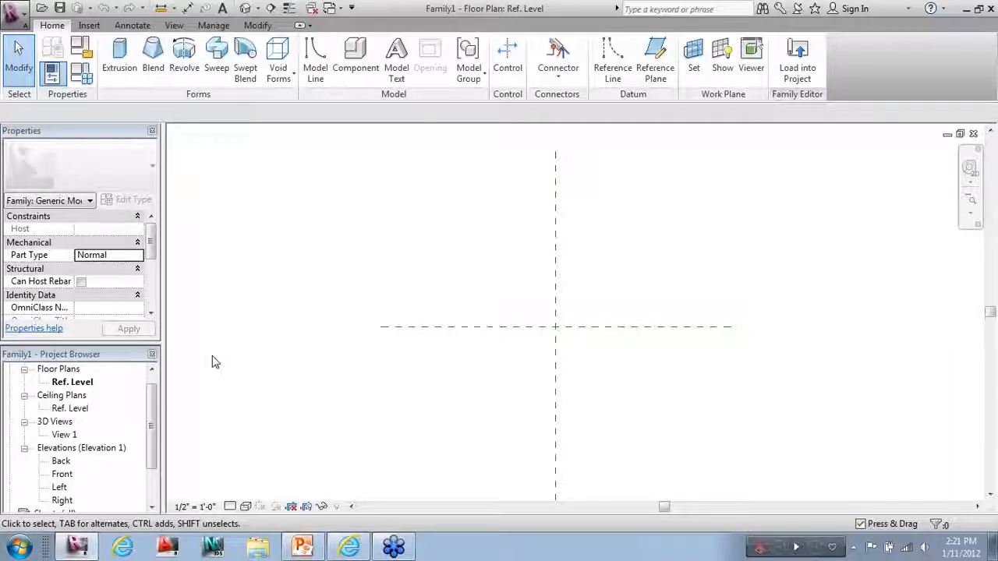
Inspect the Center (Front/Back) and Center (Left/Right) reference planes in the Ref. Level floor plan.
scroll(717, 219, down, 1)
scroll(645, 387, up, 1)
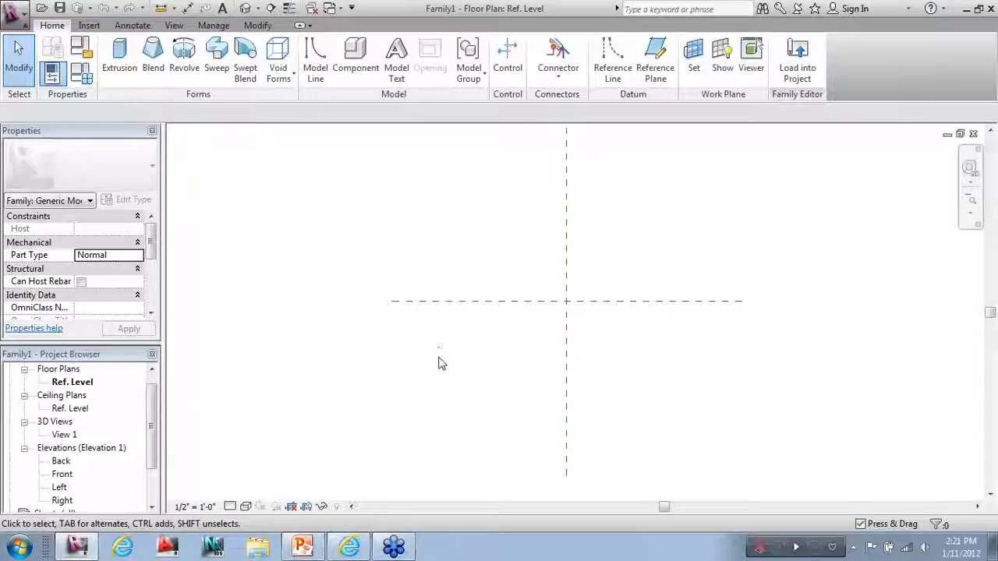
click(452, 311)
scroll(466, 385, down, 1)
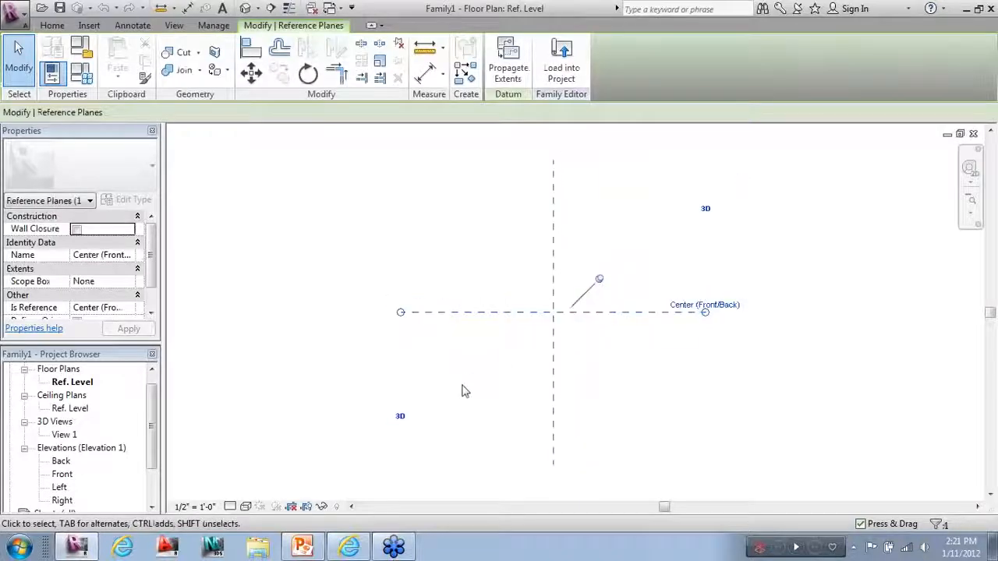
scroll(564, 310, up, 1)
click(552, 310)
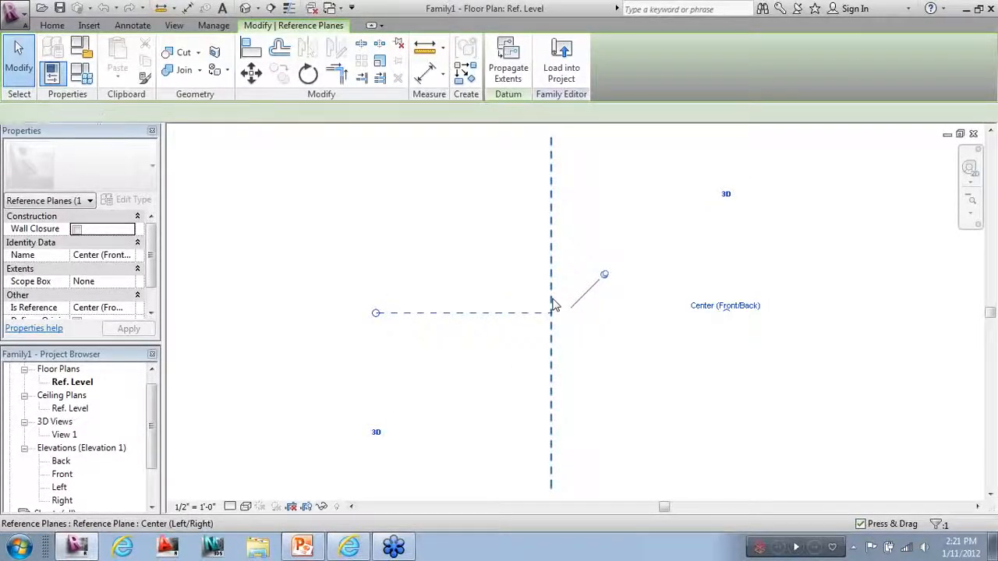
click(482, 313)
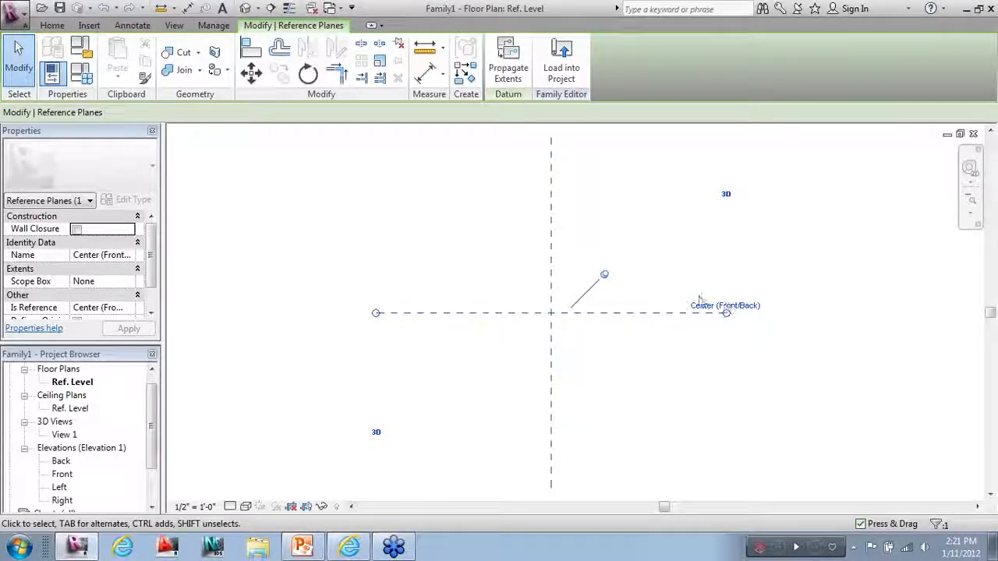
click(552, 257)
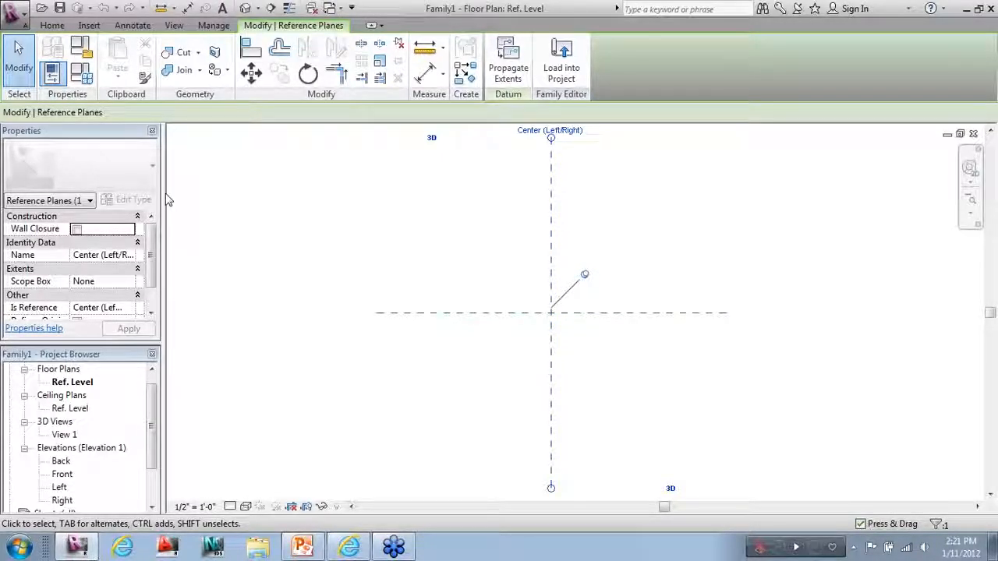
Widen the properties and project browser area, inspect the Center (Front/Back) reference plane again and clear the selection.
drag(162, 200, 267, 200)
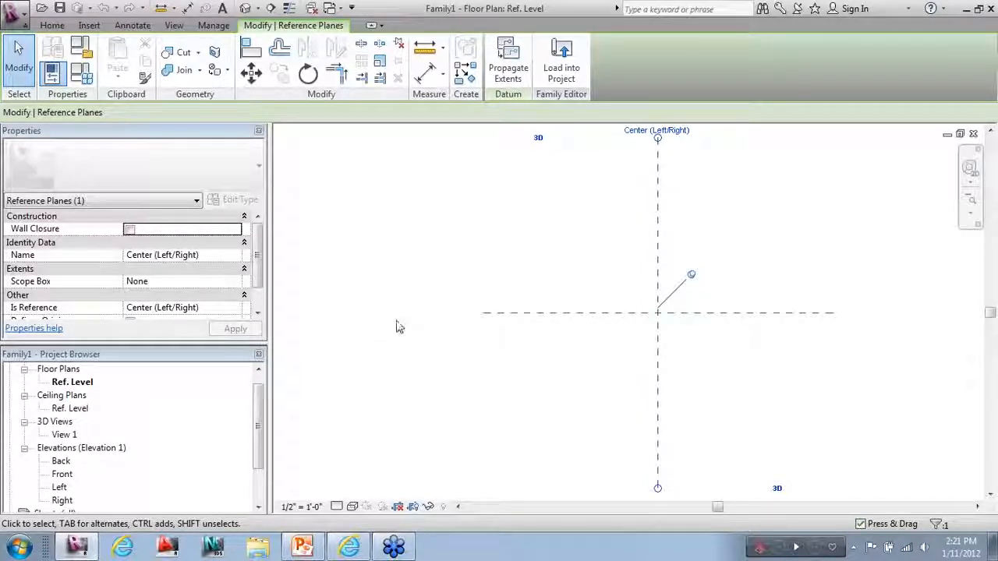
click(384, 325)
scroll(709, 310, up, 1)
click(707, 318)
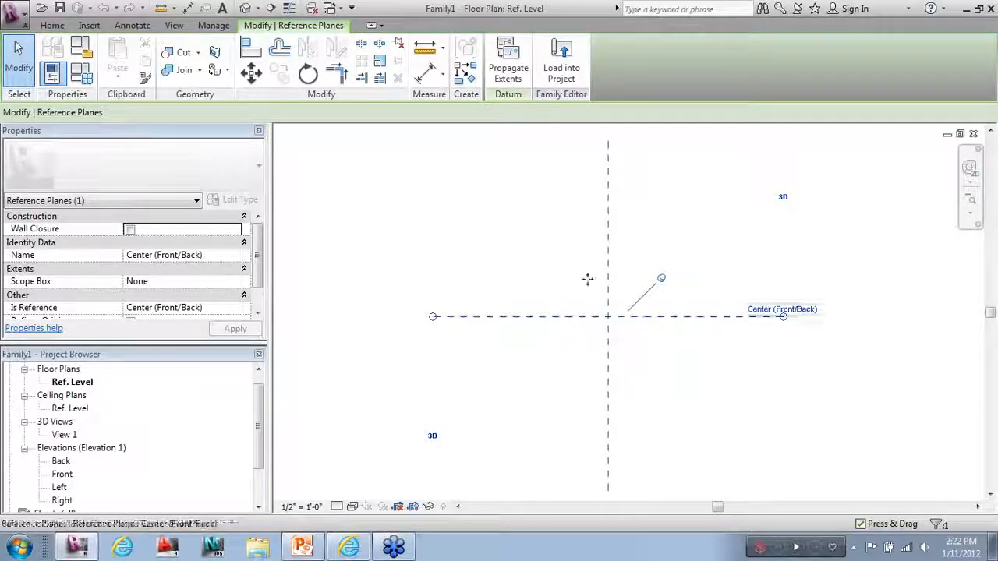
click(542, 281)
scroll(517, 281, down, 1)
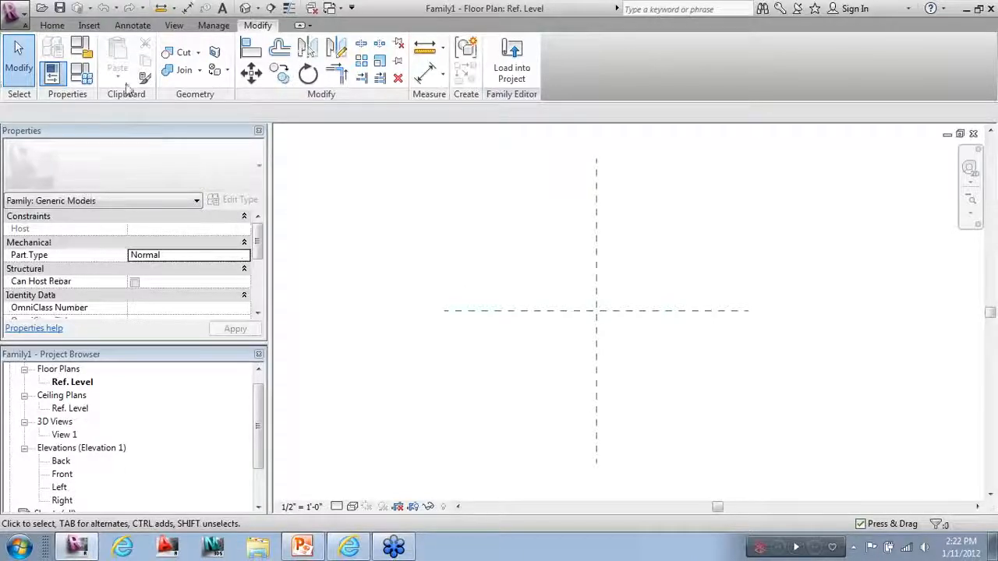
Start a solid extrusion in the Ref. Level plan and sketch a closed eight-sided outline with two stepped corners around the reference plane intersection.
click(57, 28)
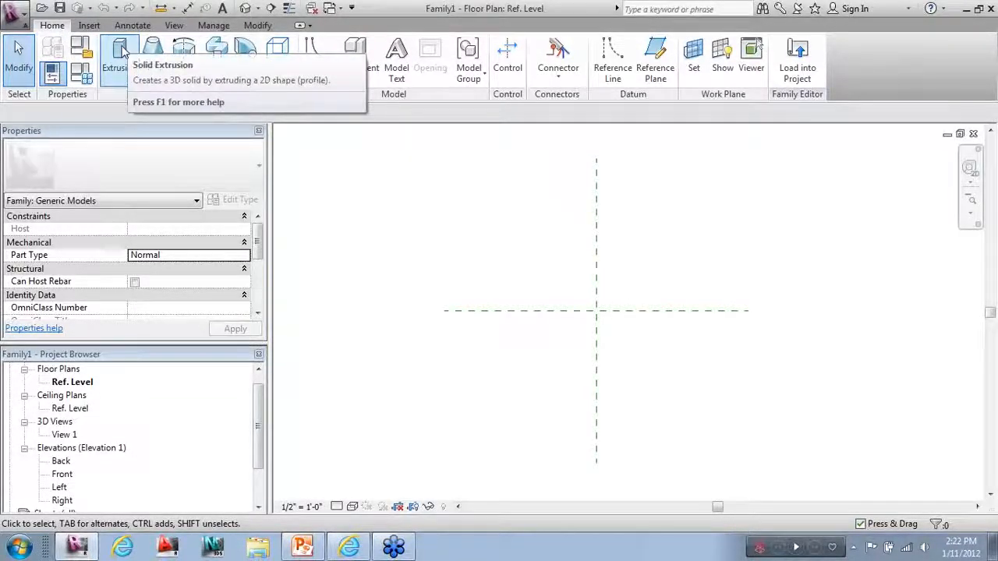
click(125, 50)
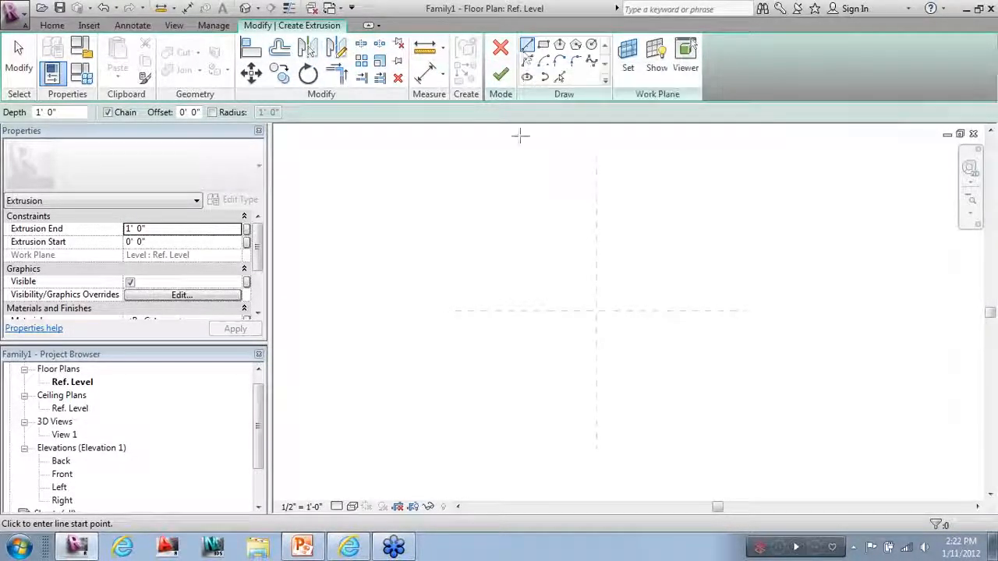
click(547, 242)
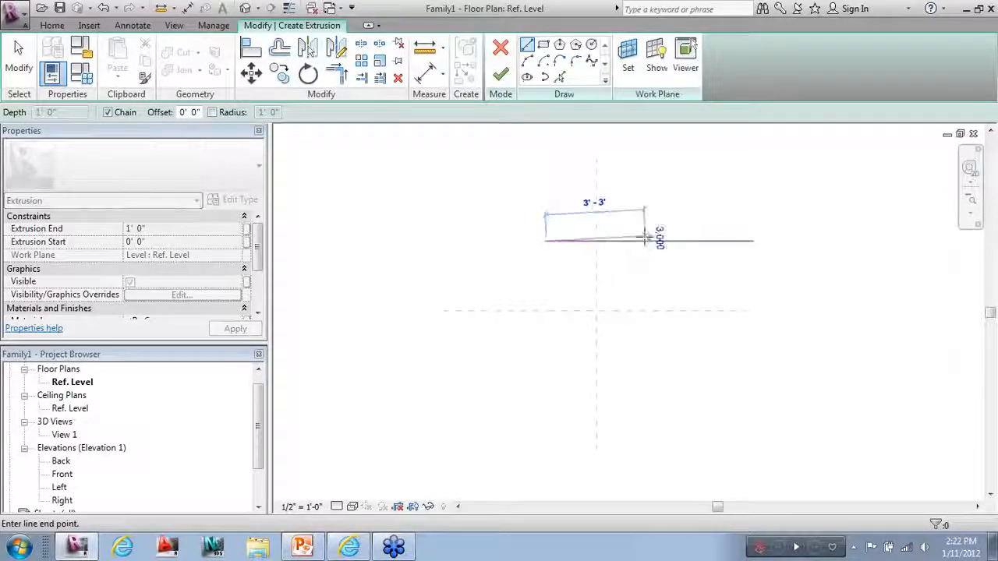
click(645, 240)
click(645, 281)
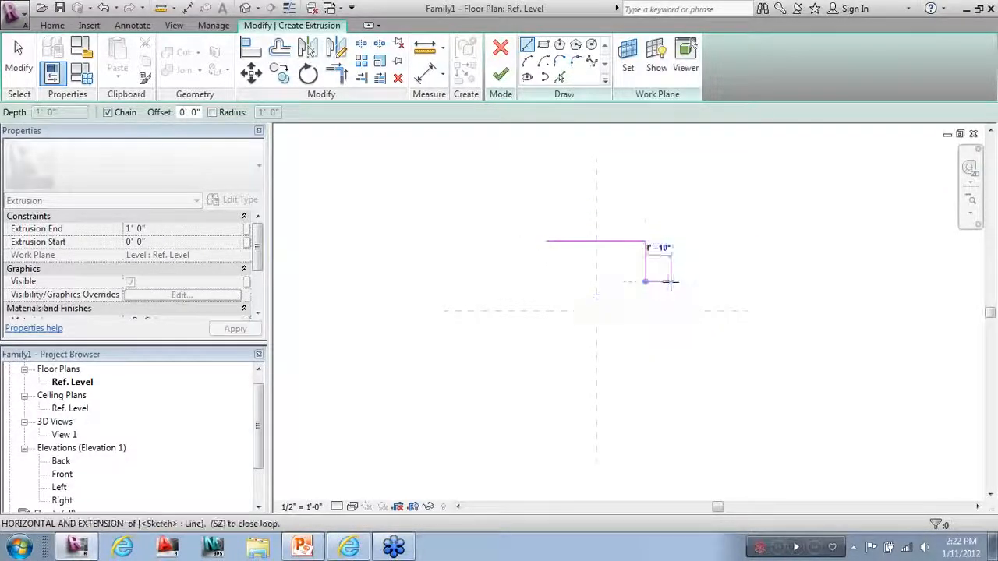
click(671, 282)
click(671, 360)
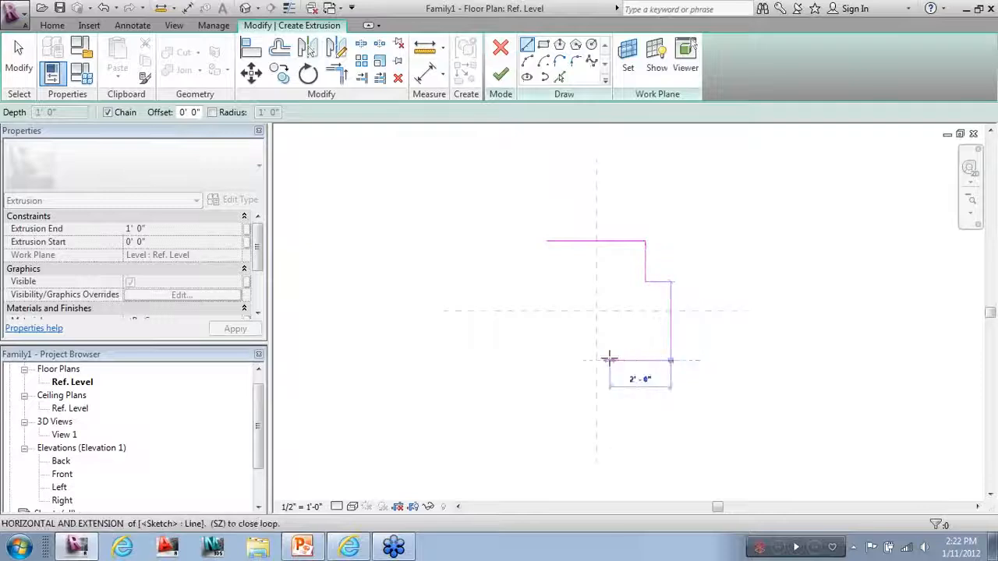
click(581, 360)
click(579, 325)
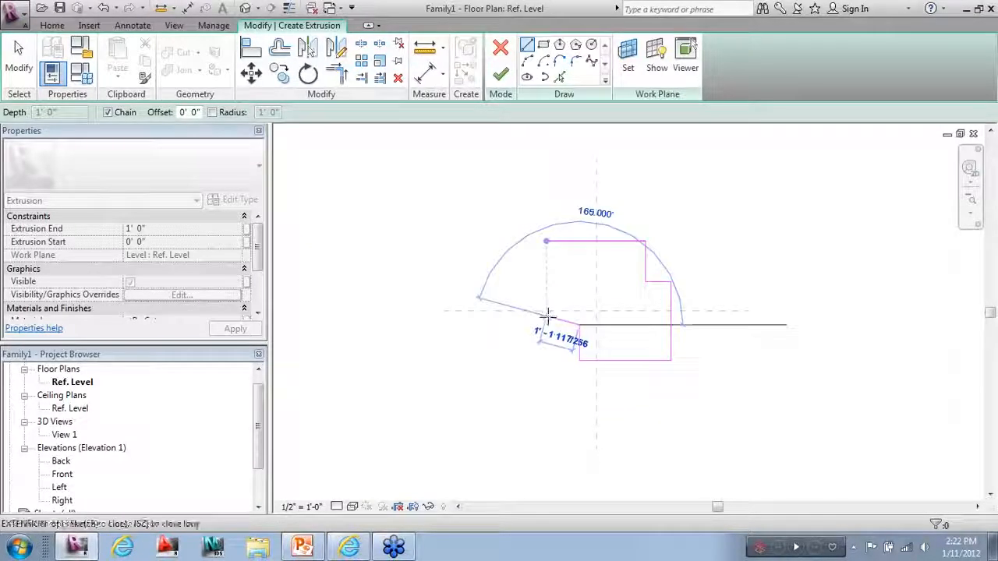
click(547, 324)
click(546, 240)
key(Escape)
key(Escape)
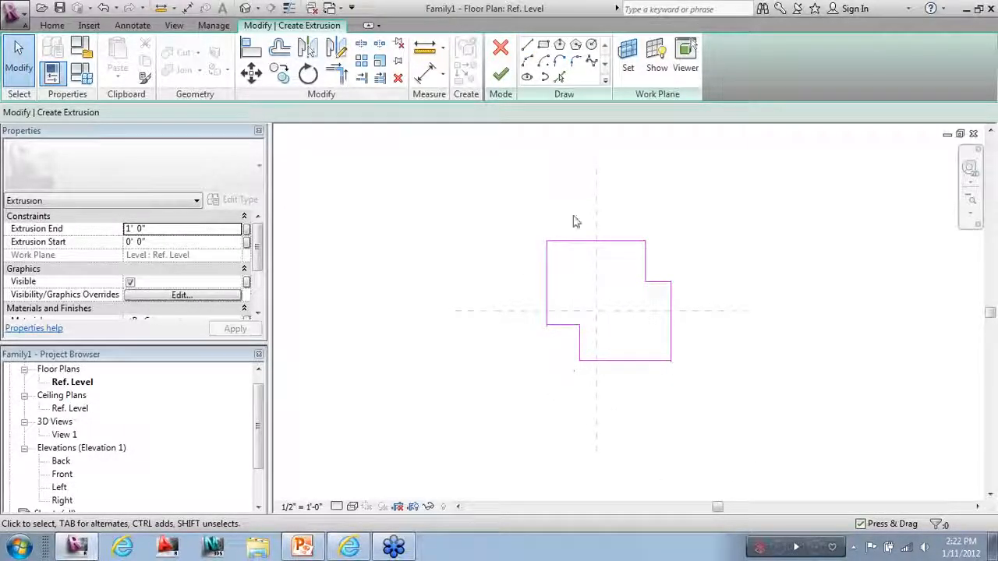
Sketch a rectangular opening about 1' 11" wide inside the outline's upper part and finish the extrusion.
click(543, 45)
click(567, 262)
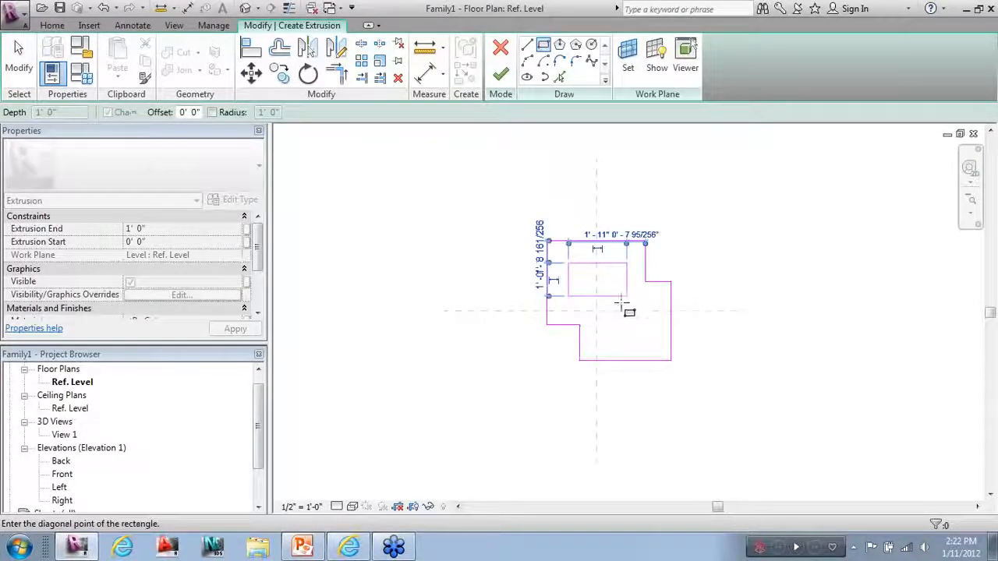
click(621, 301)
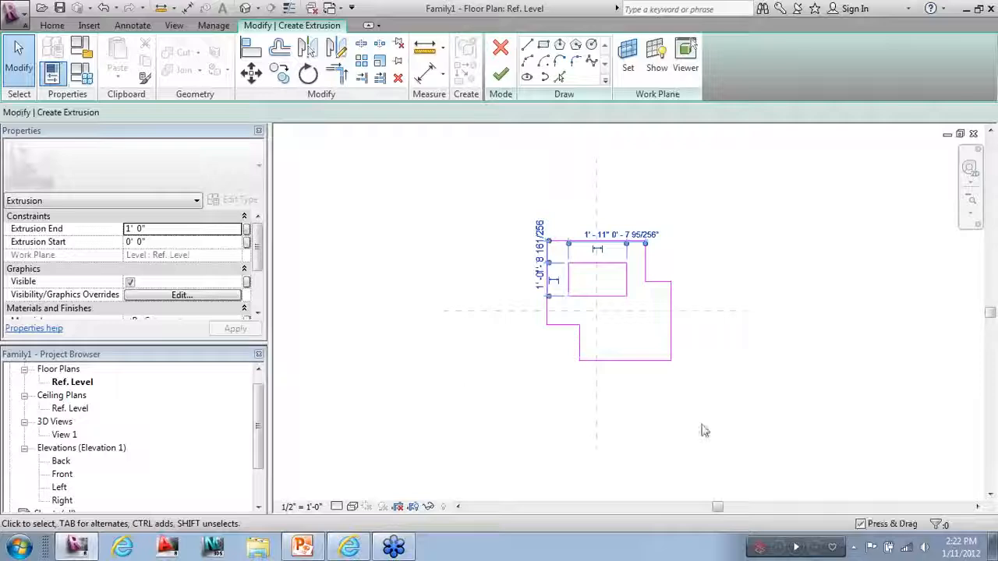
click(577, 160)
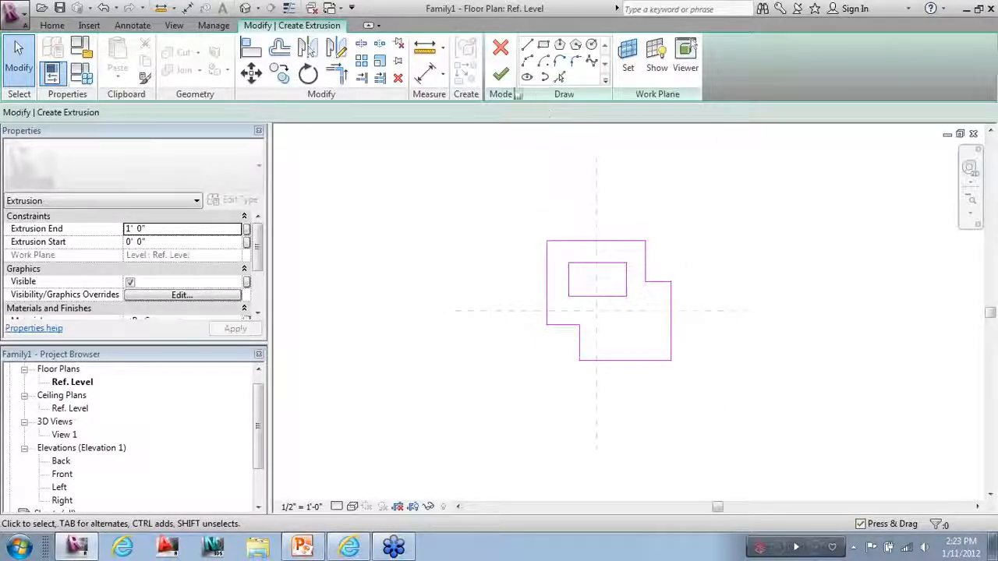
click(503, 77)
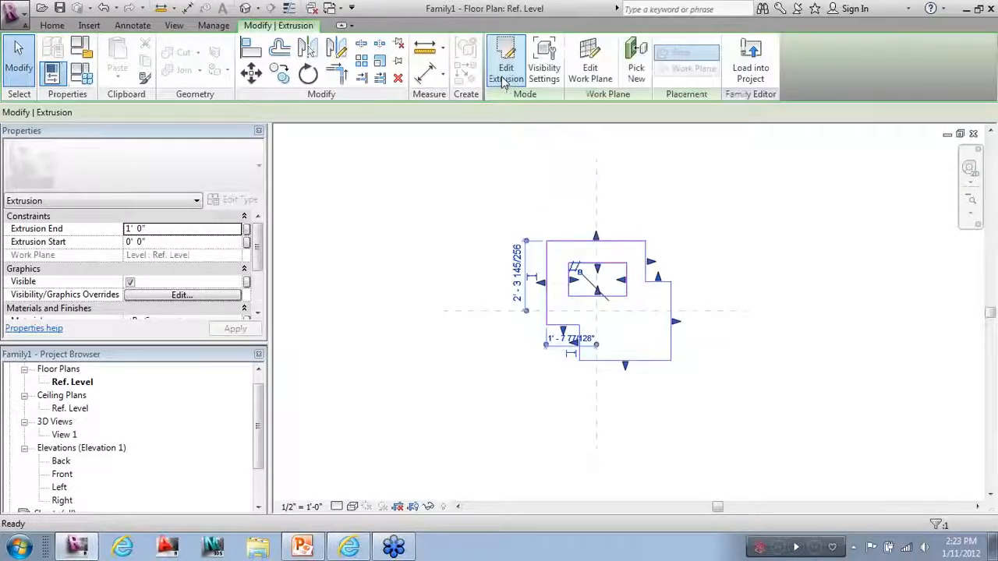
click(688, 283)
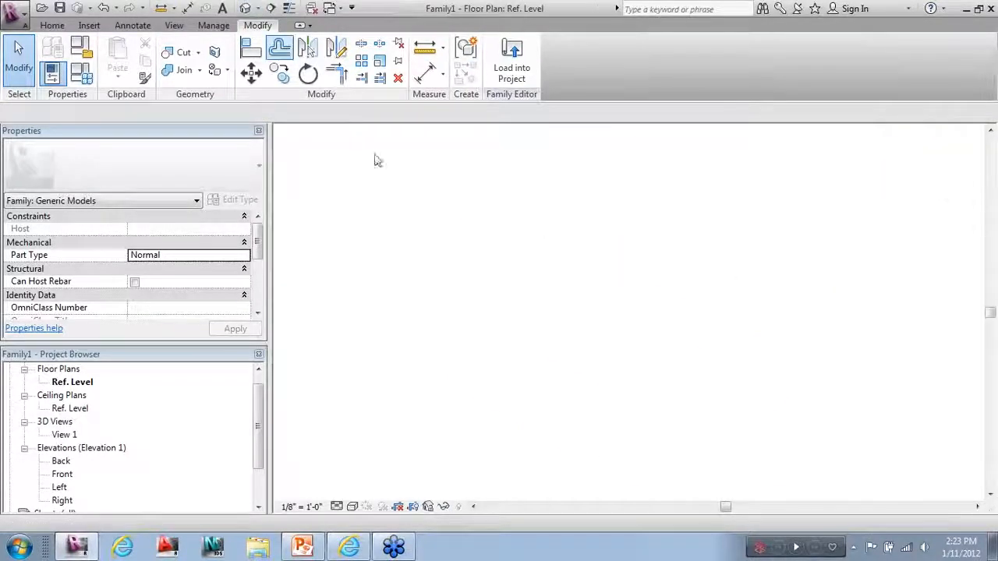
Show the model in 3D and stretch the extrusion's top face upward to a depth of about 2' 1".
shift+middle_drag(464, 312, 606, 299)
click(593, 287)
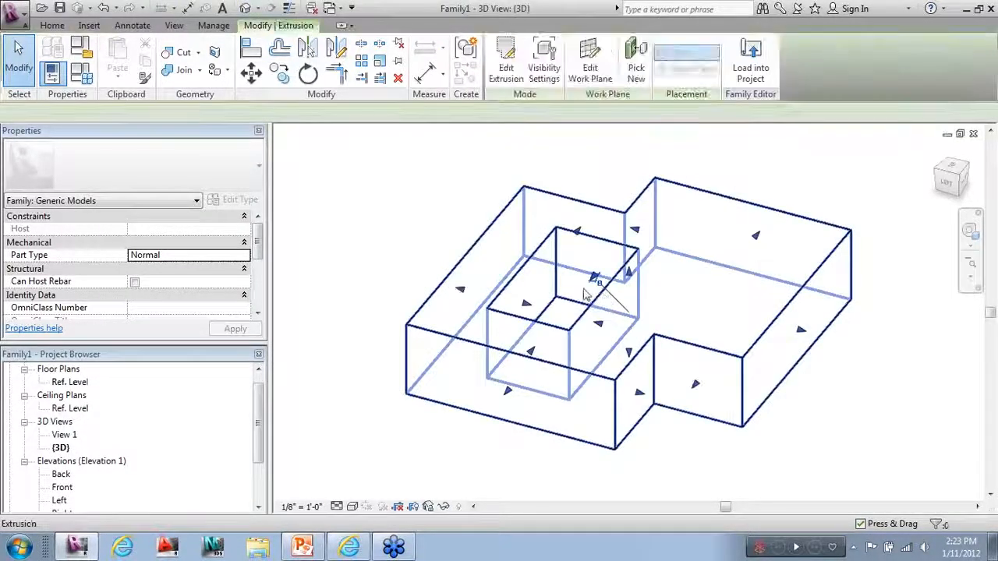
drag(626, 278, 628, 210)
scroll(495, 330, down, 2)
click(846, 318)
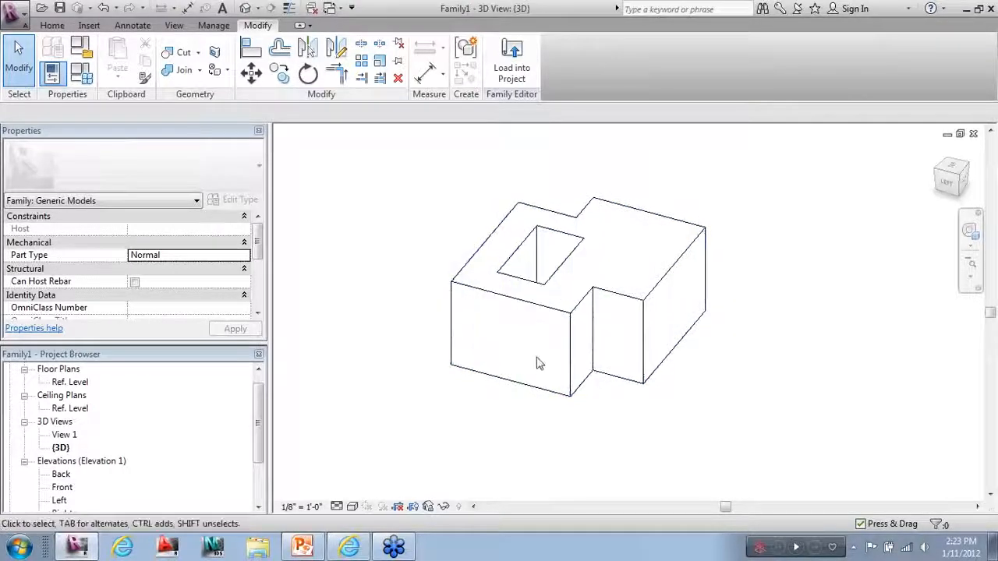
In the Ref. Level floor plan, move the extrusion about 36' to the right of the Center (Left/Right) reference plane.
double_click(72, 382)
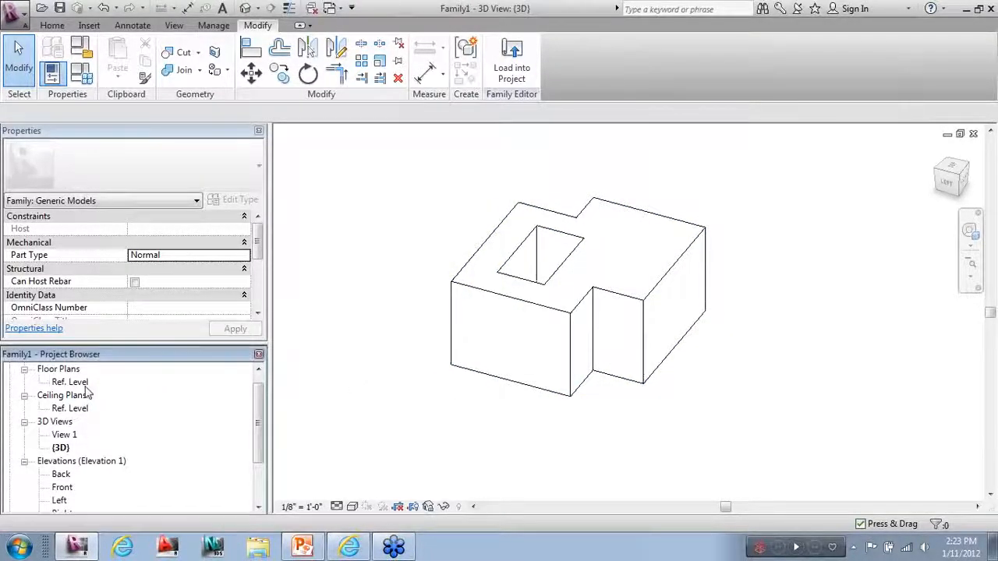
scroll(387, 270, down, 1)
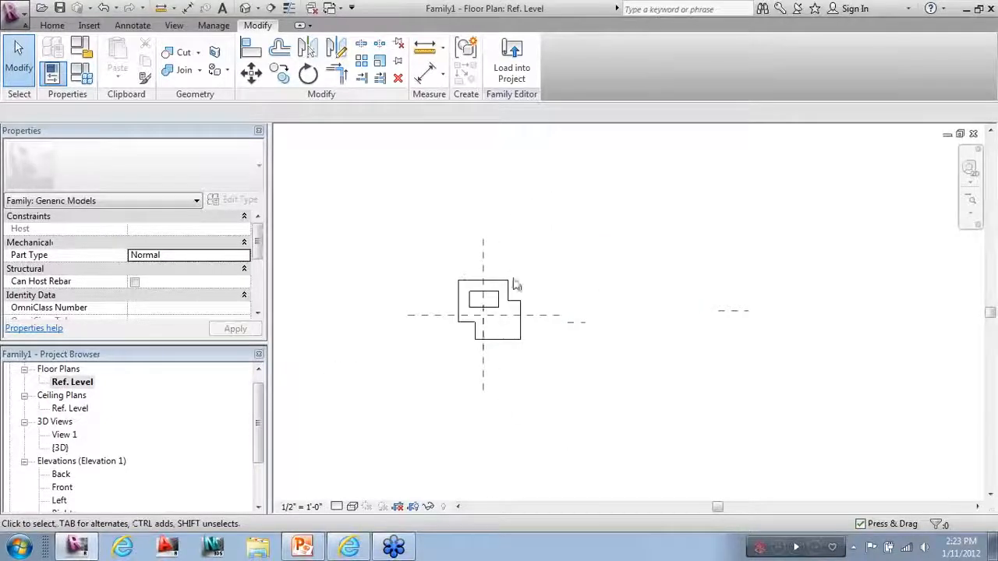
click(509, 284)
drag(524, 339, 934, 238)
click(719, 371)
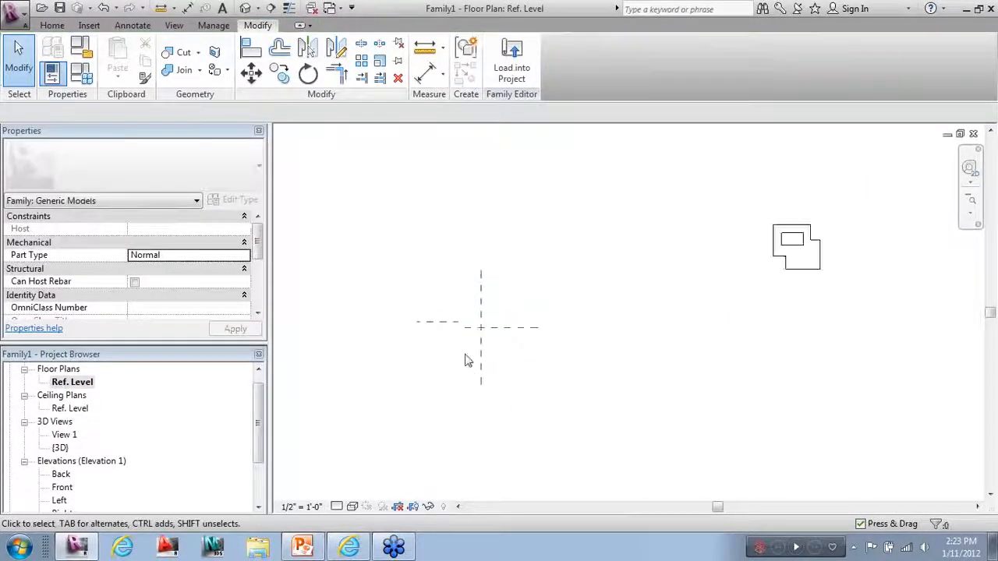
click(815, 270)
drag(816, 268, 941, 245)
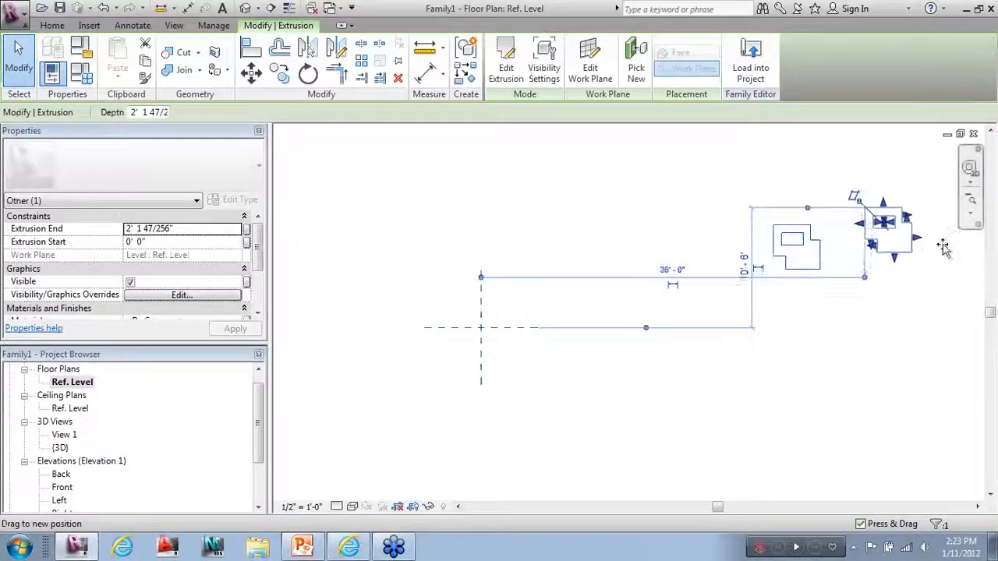
click(817, 367)
Start a solid blend and sketch a rectangular base boundary about 4' 7" by 3' 8" around the reference plane intersection.
scroll(413, 327, up, 2)
scroll(530, 337, up, 2)
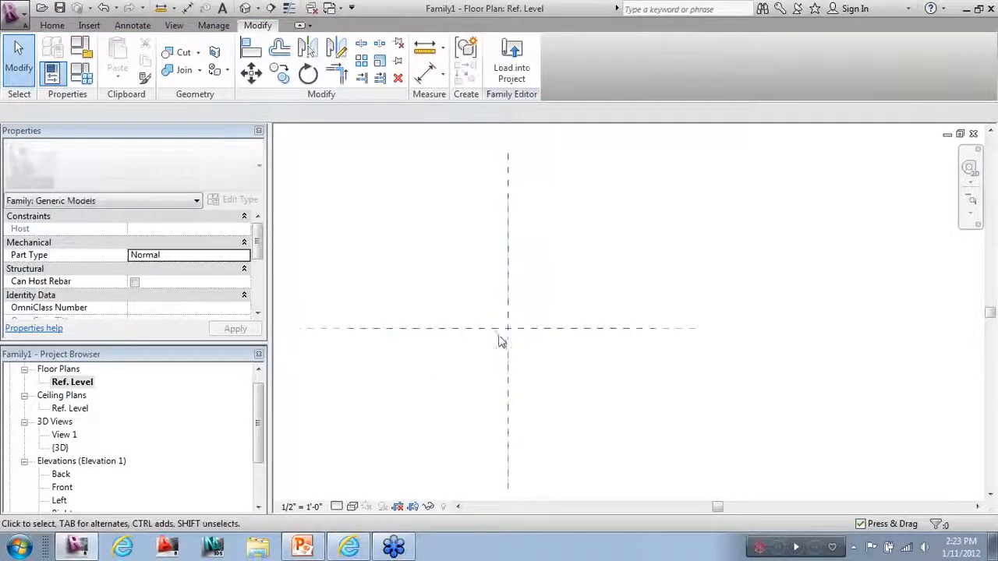
scroll(648, 361, up, 1)
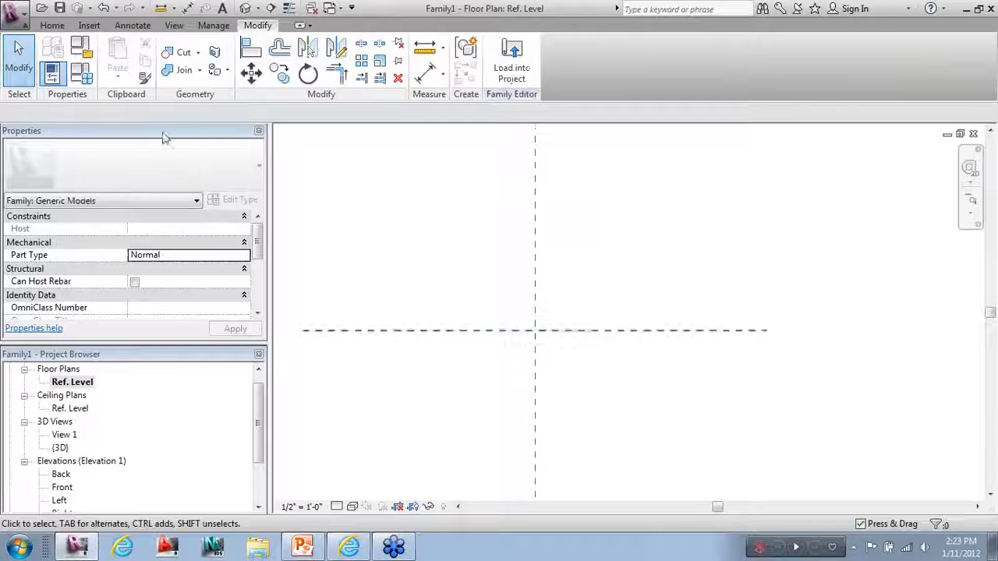
click(61, 28)
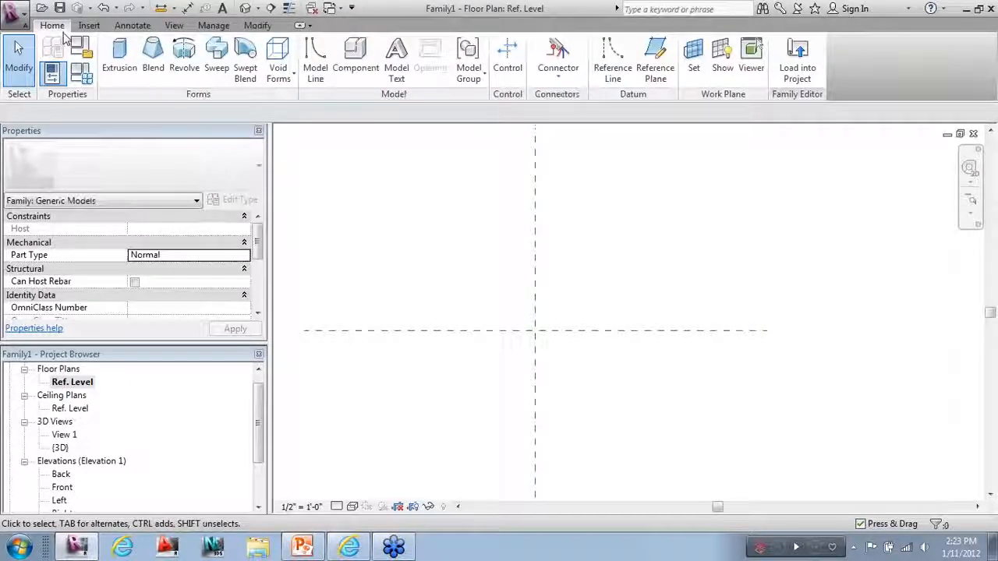
click(153, 59)
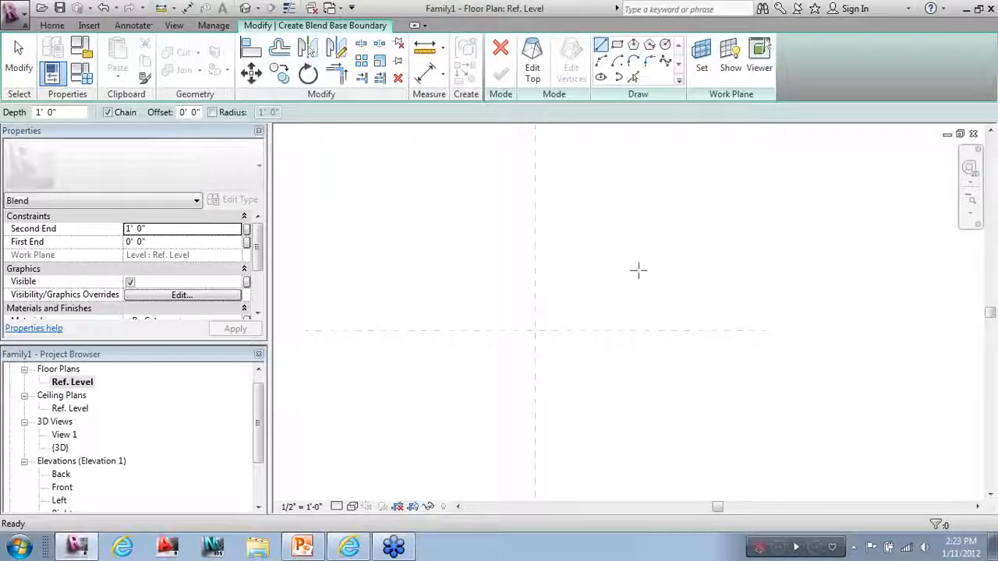
click(616, 45)
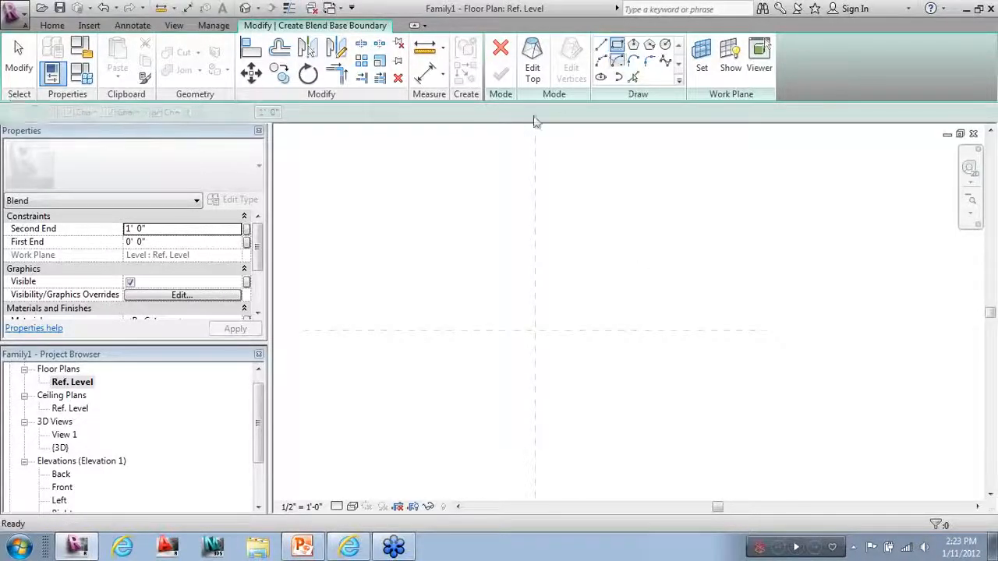
click(445, 246)
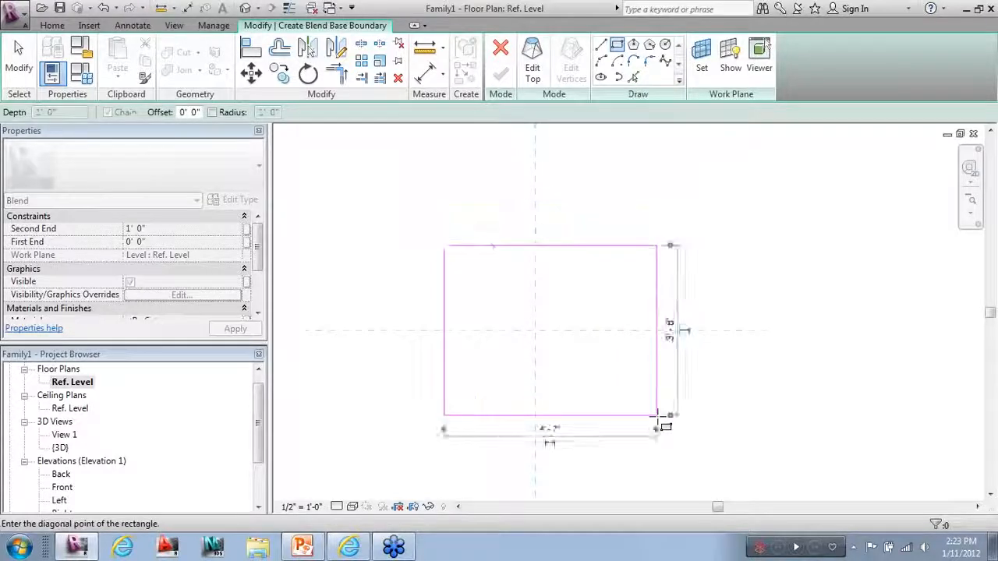
click(656, 415)
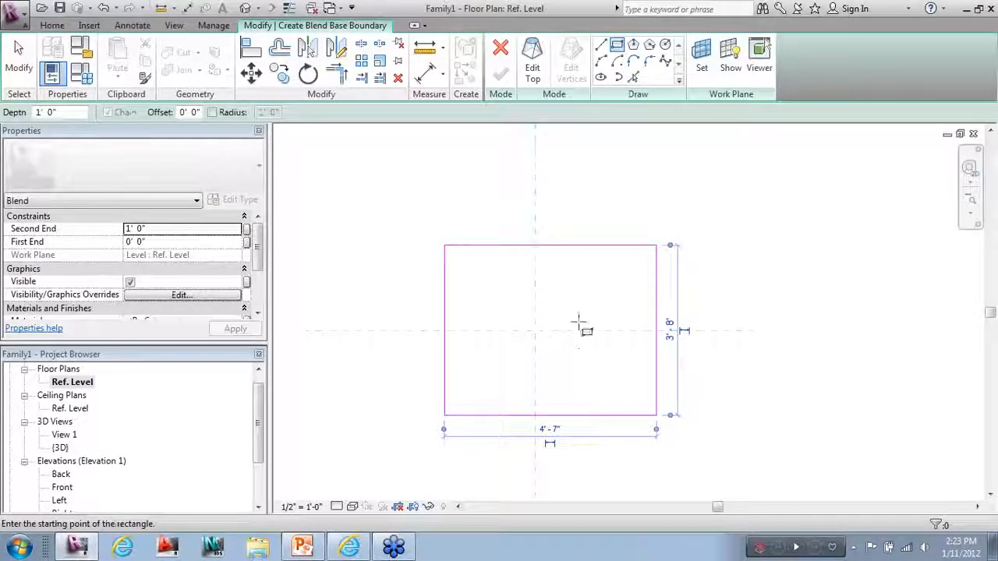
Switch to the blend's top boundary and sketch a circle near the middle of the base rectangle.
click(533, 72)
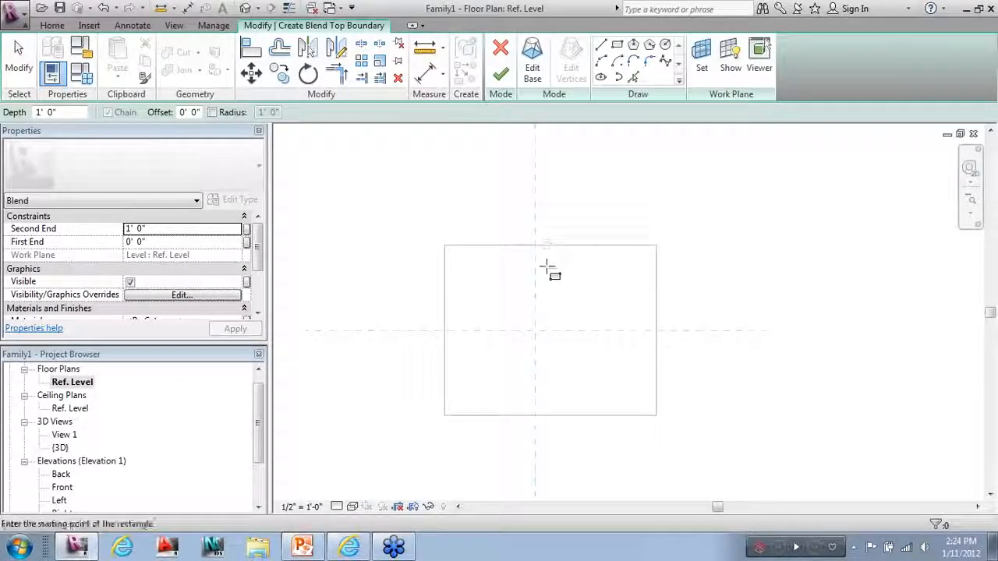
click(664, 45)
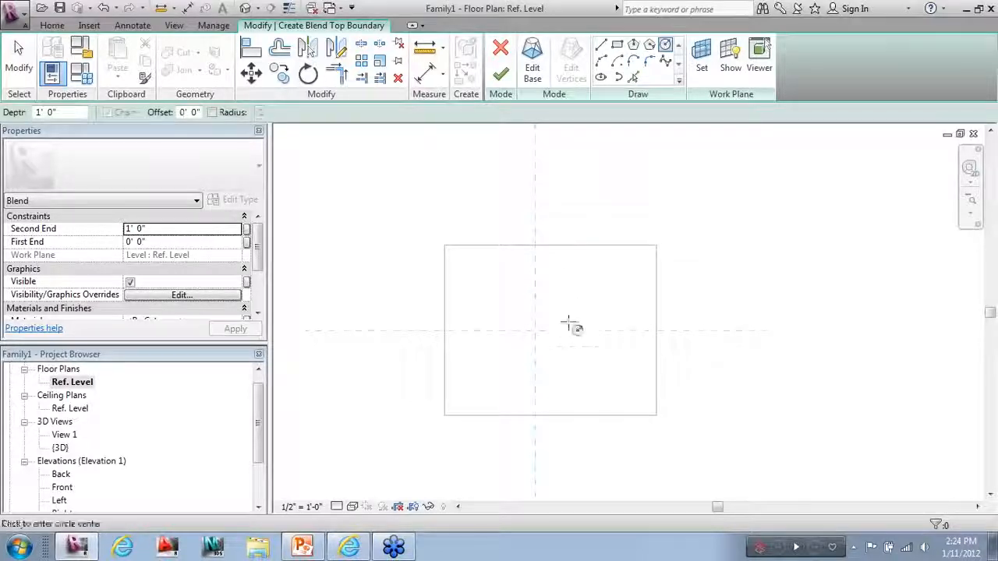
click(552, 325)
click(558, 271)
key(Escape)
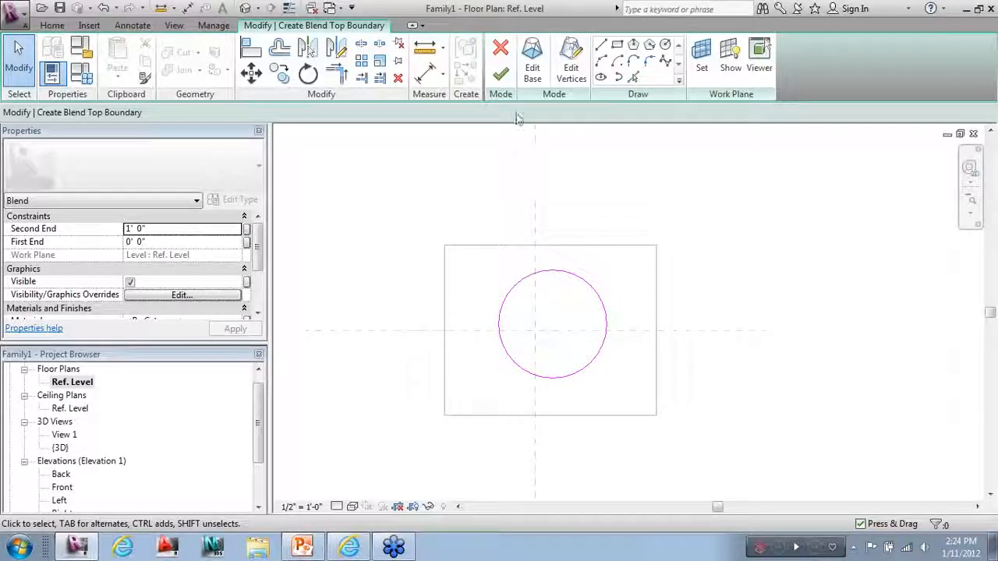
Edit the blend's base boundary by moving its upper edge outward to a height of about 4' 2", and finish the blend.
click(530, 70)
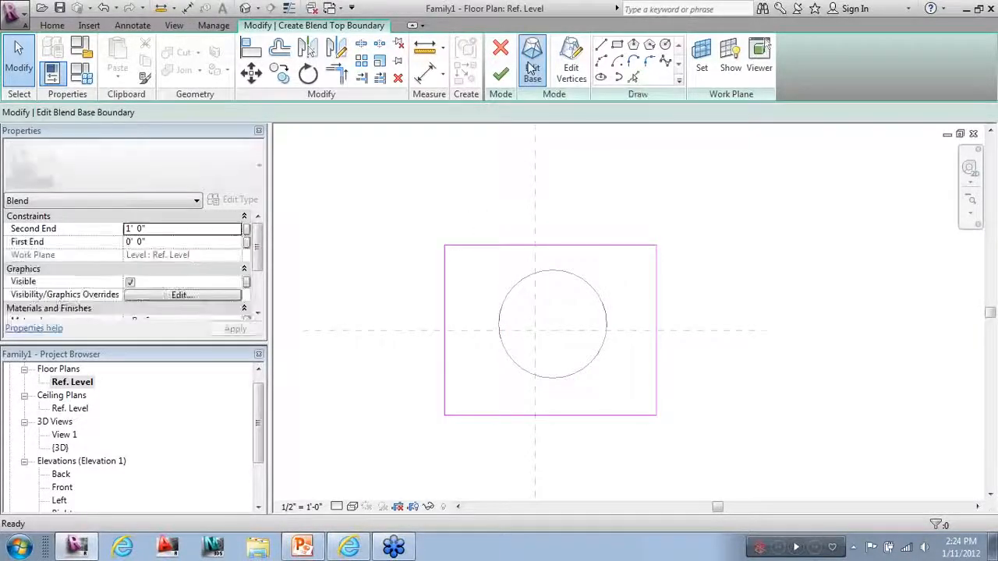
click(594, 246)
drag(588, 240, 589, 224)
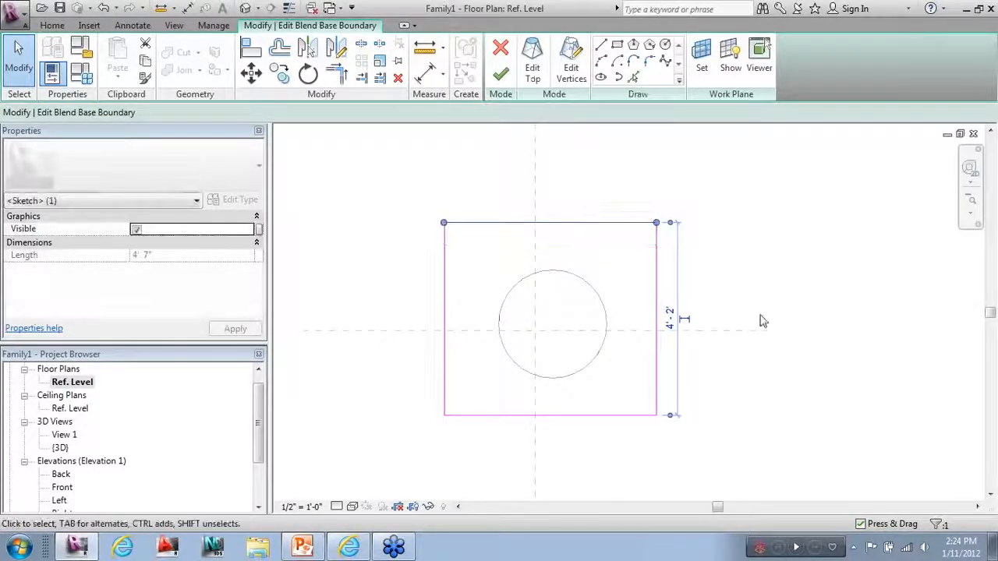
click(762, 318)
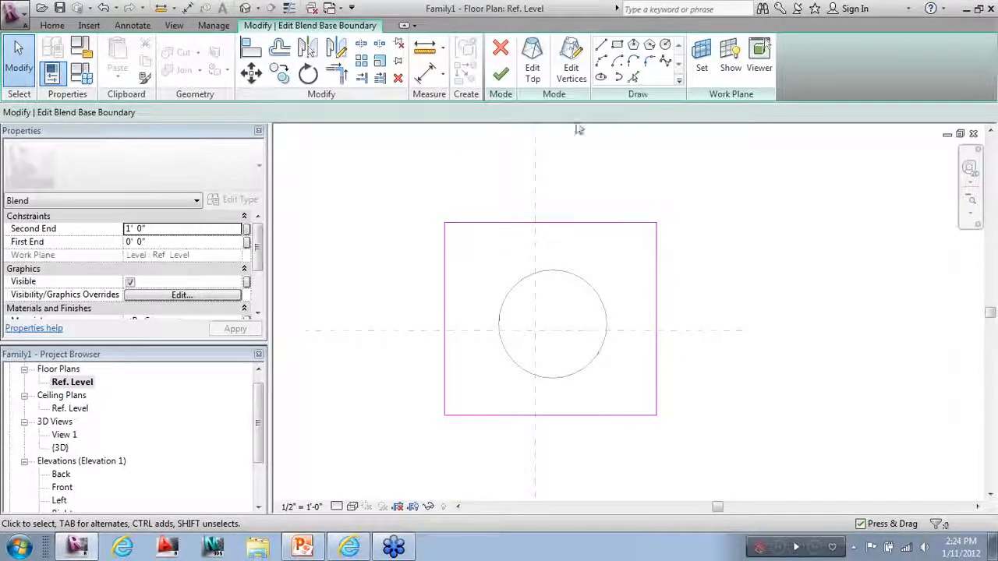
click(500, 81)
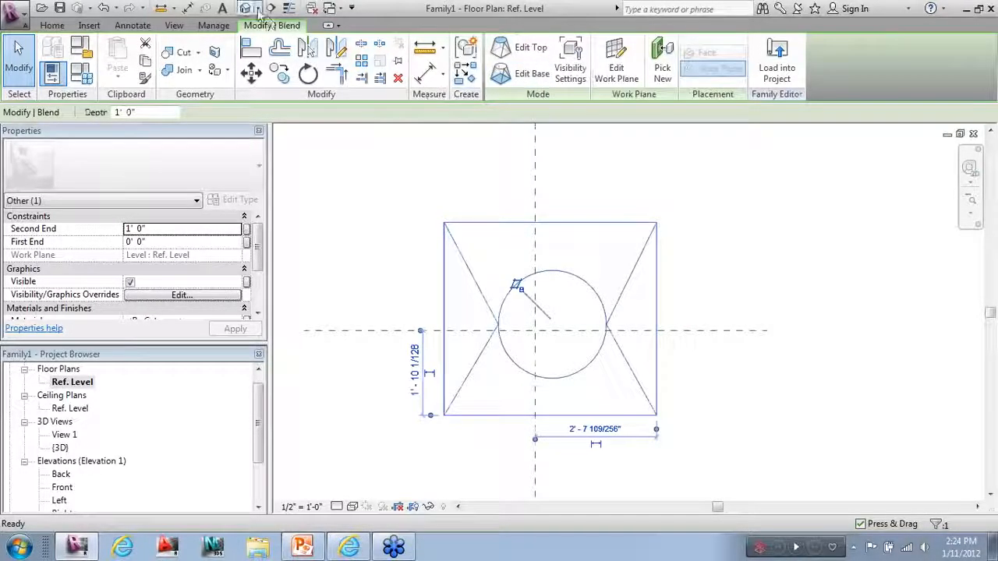
Show the blend in the 3D view with a shaded visual style and examine it from another angle.
click(258, 11)
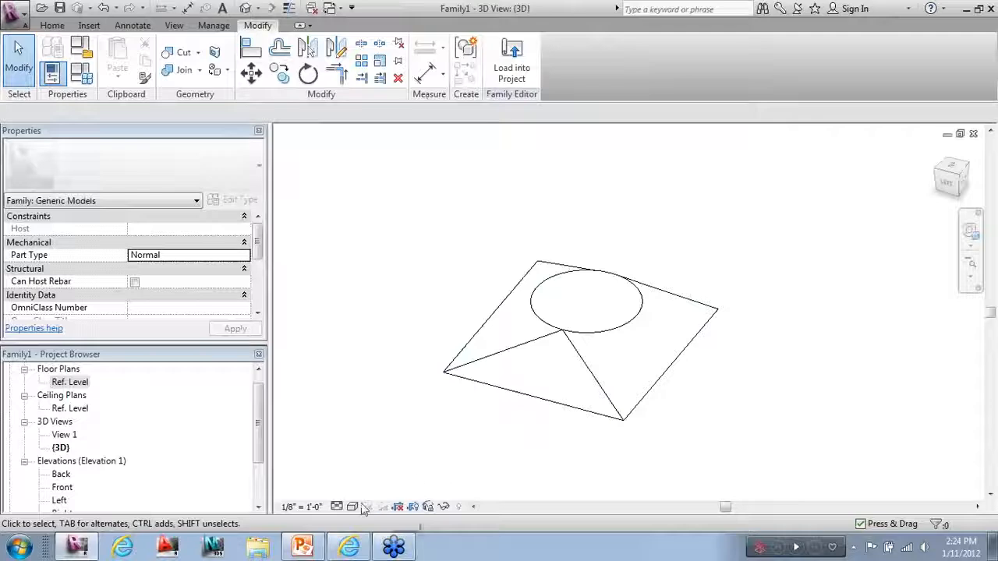
click(352, 506)
click(376, 461)
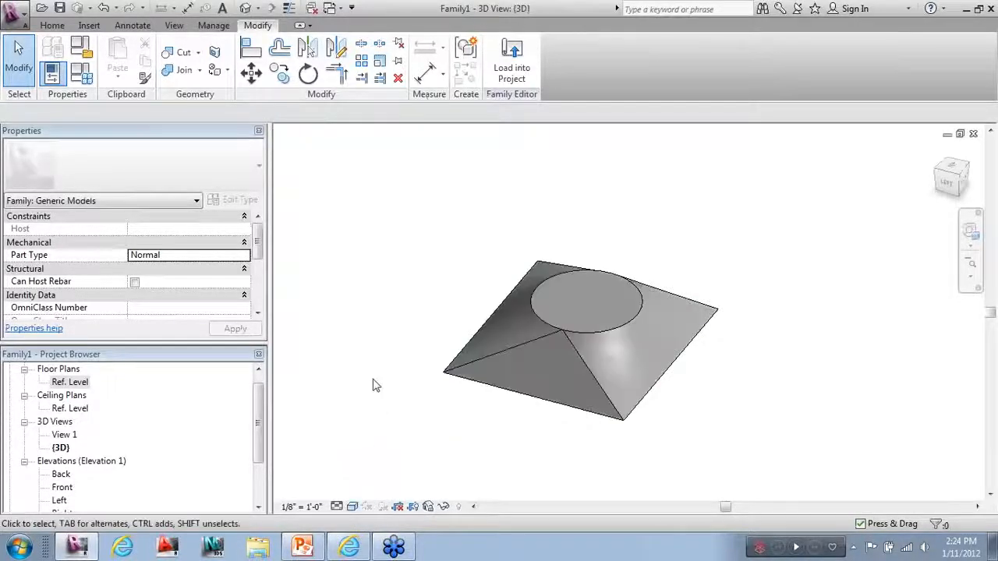
mouse_move(420, 445)
shift+middle_down()
mouse_move(525, 423)
mouse_move(447, 424)
mouse_move(548, 348)
shift+middle_up()
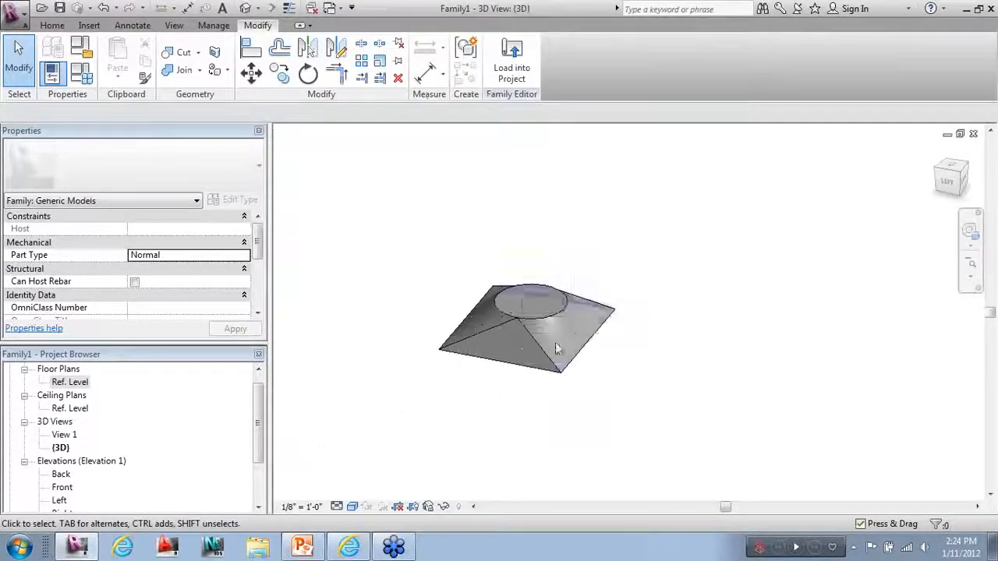
Stretch the top of the blend upward in the 3D view to a height of about 4' 8".
click(565, 324)
click(517, 384)
shift+middle_drag(517, 385, 525, 408)
click(627, 310)
click(623, 306)
shift+middle_drag(613, 397, 494, 399)
drag(641, 287, 646, 187)
click(753, 223)
shift+middle_drag(452, 363, 356, 343)
scroll(356, 343, down, 2)
scroll(620, 396, up, 1)
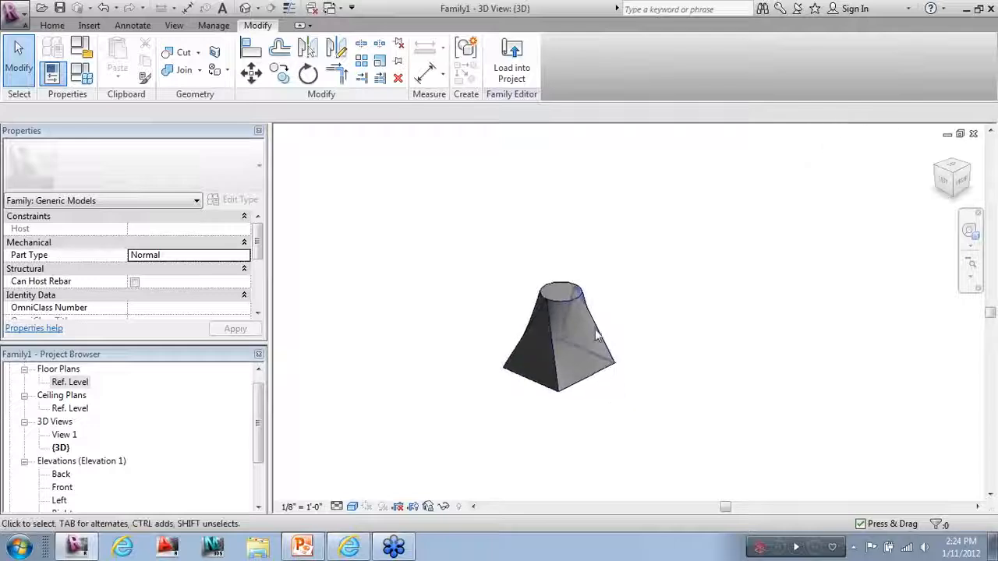
Set the blend's Second End constraint to 6' and apply it.
click(579, 296)
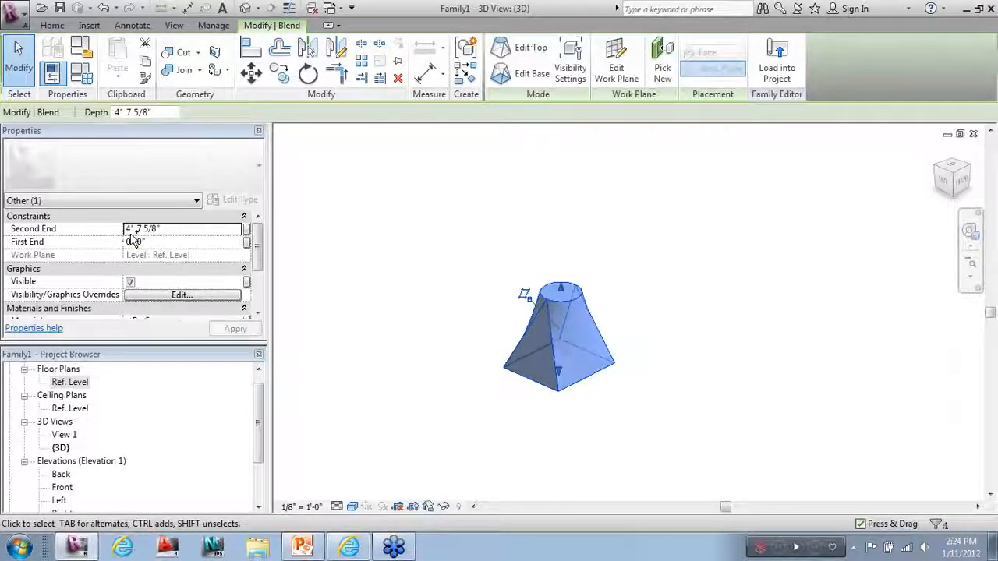
click(132, 241)
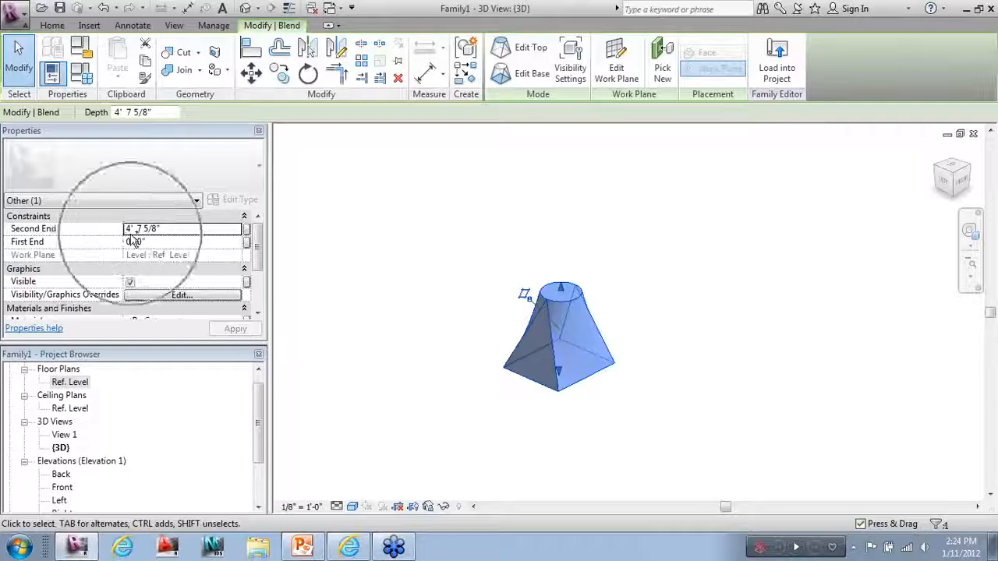
click(170, 229)
text(6')
key(Return)
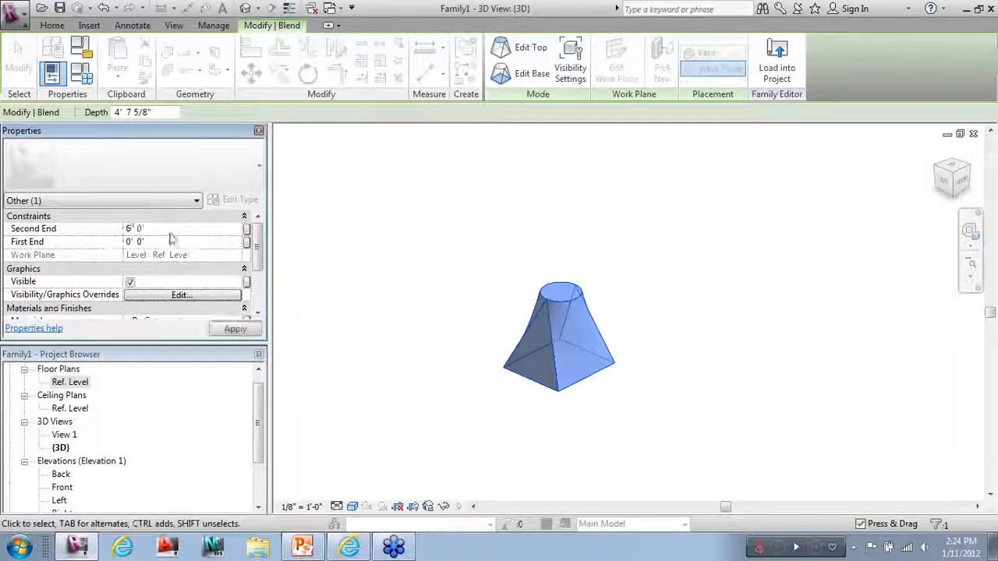
click(345, 248)
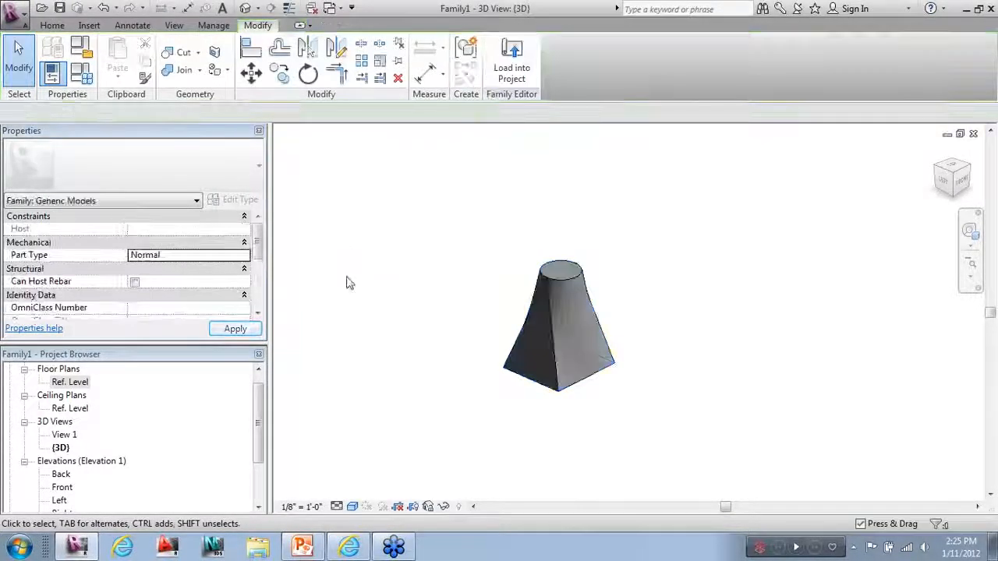
In the Ref. Level floor plan, move the blend beside the extrusion, its far edge about 46' from the vertical reference plane.
double_click(64, 382)
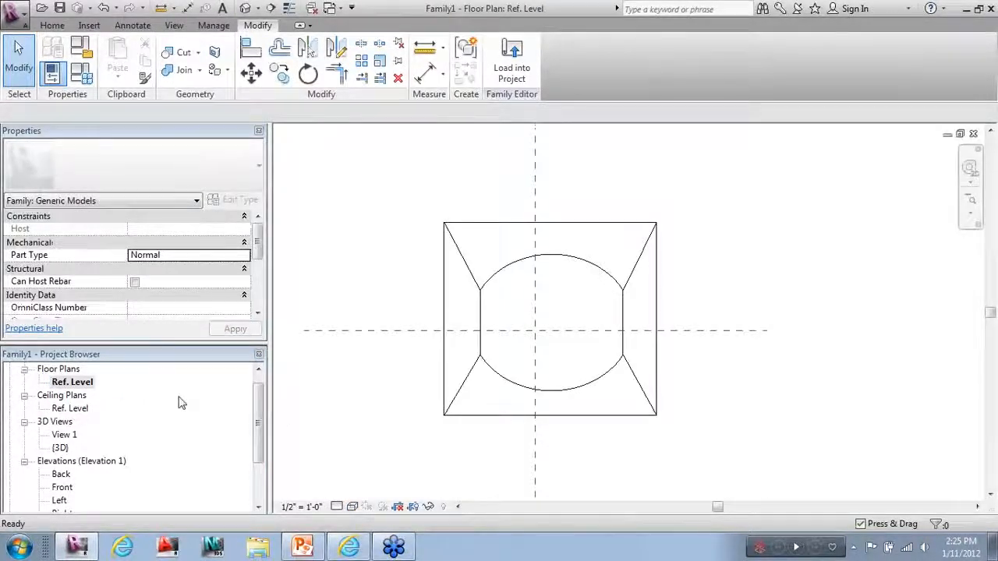
click(445, 414)
scroll(355, 380, down, 3)
scroll(413, 383, down, 2)
click(418, 352)
drag(417, 337, 912, 298)
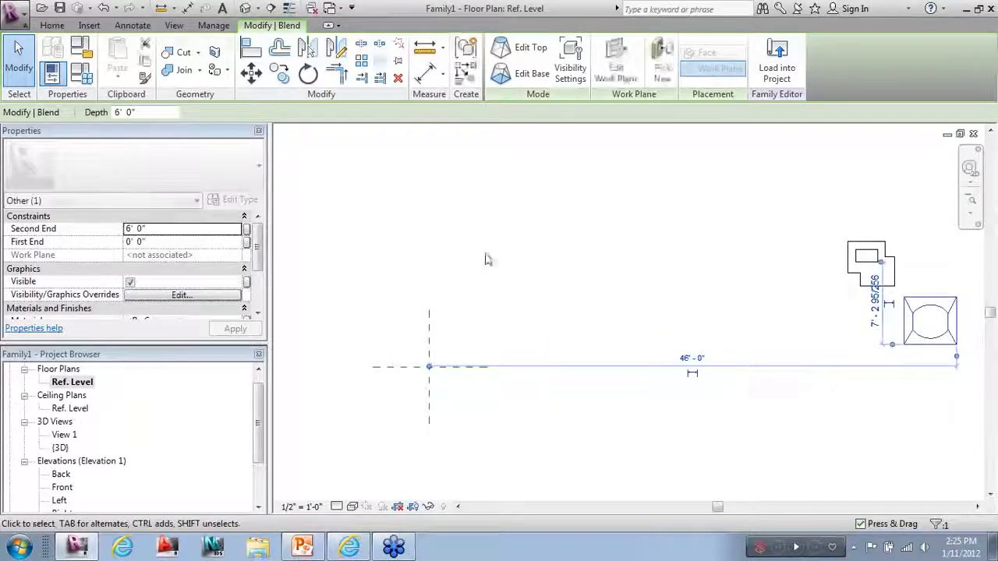
click(538, 261)
scroll(581, 281, down, 1)
scroll(379, 364, up, 5)
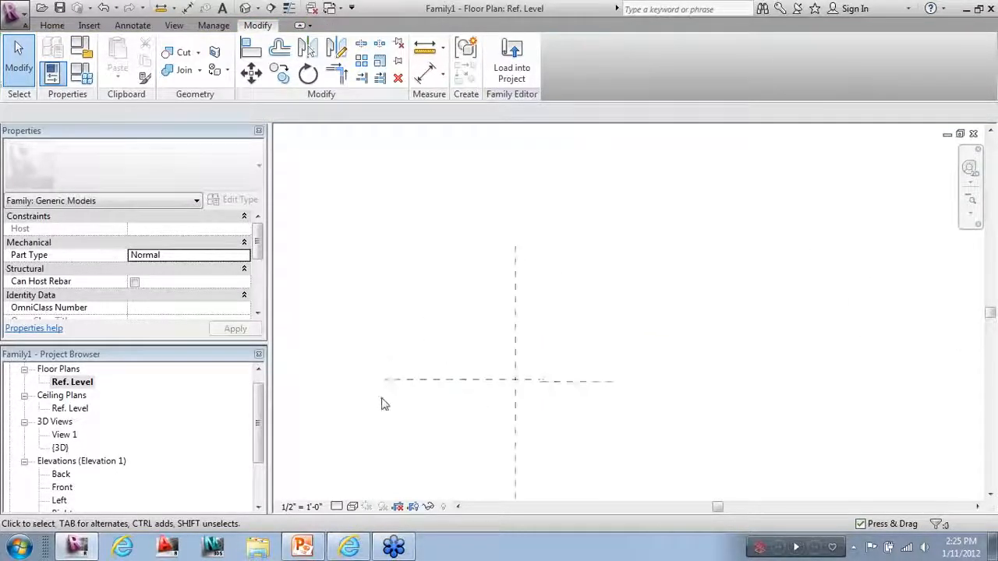
Start a solid revolve and sketch the profile's right side down the vertical reference plane, with two small rectangular notches.
middle_drag(663, 268, 663, 265)
middle_drag(491, 341, 473, 360)
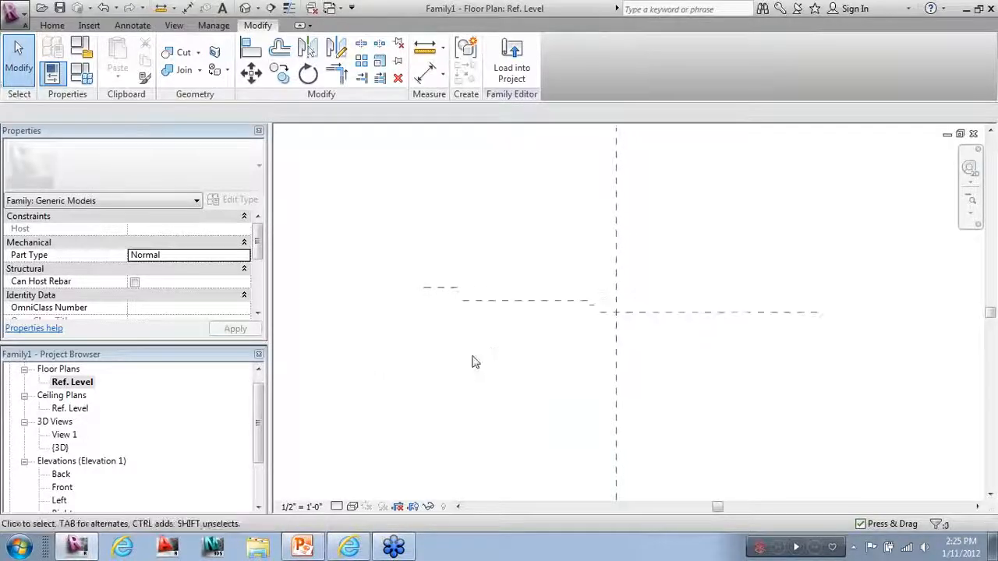
click(54, 26)
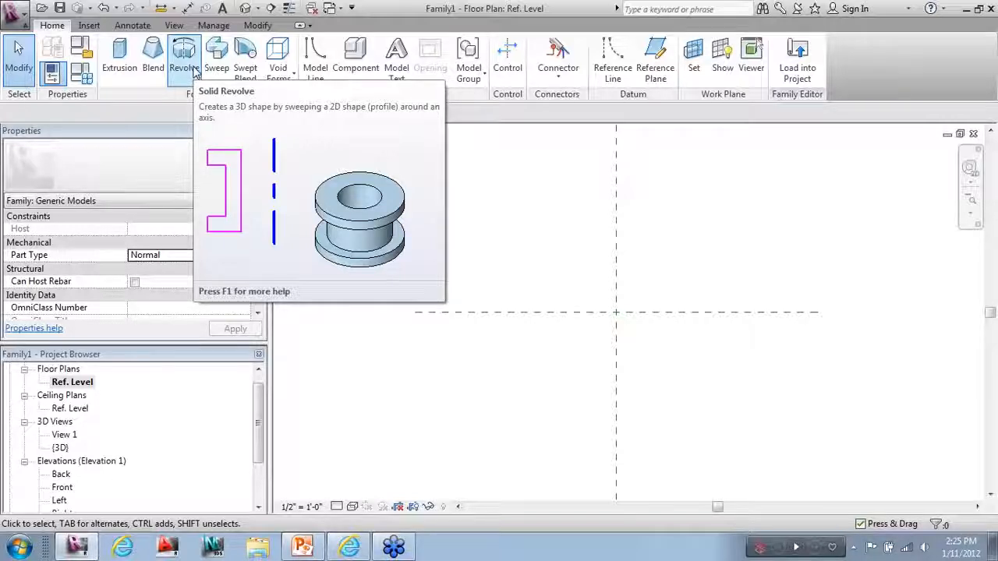
click(195, 69)
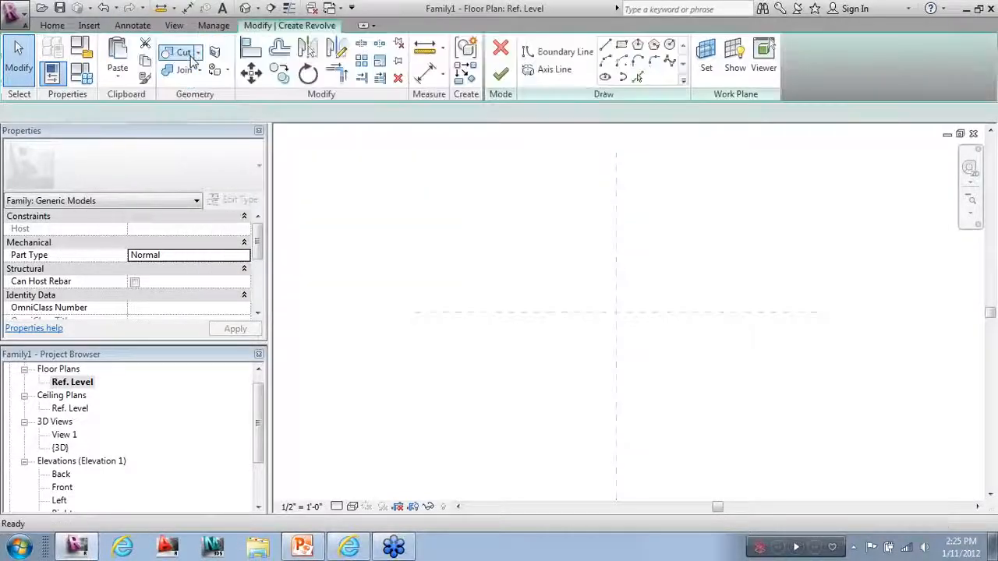
click(604, 45)
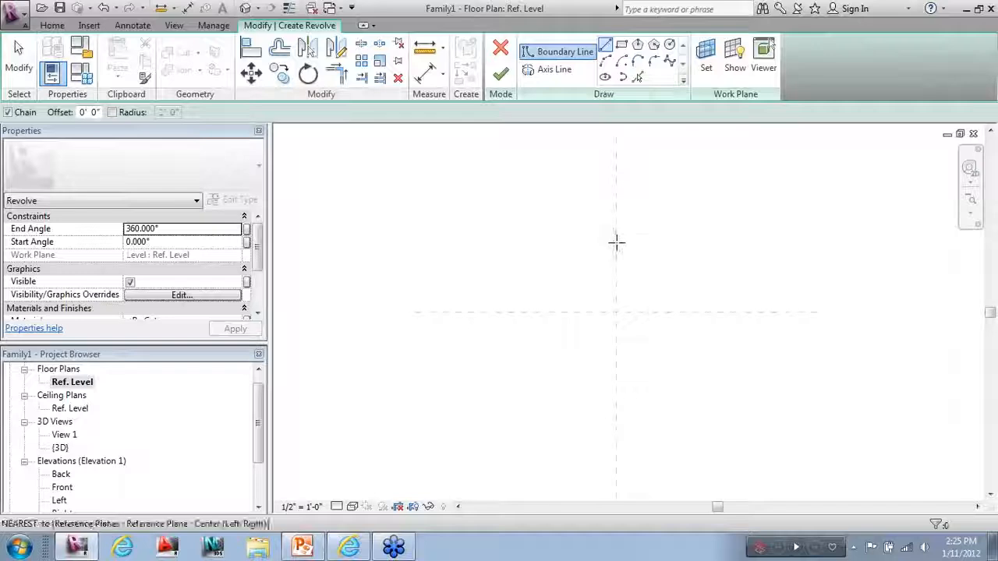
click(617, 241)
click(601, 268)
click(602, 279)
click(615, 279)
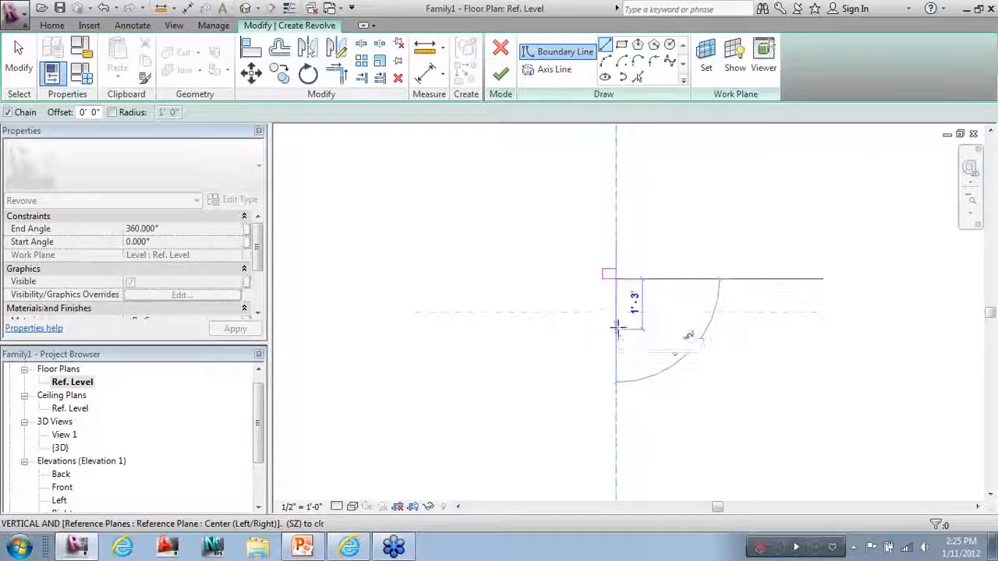
click(615, 312)
click(602, 312)
click(602, 323)
click(616, 323)
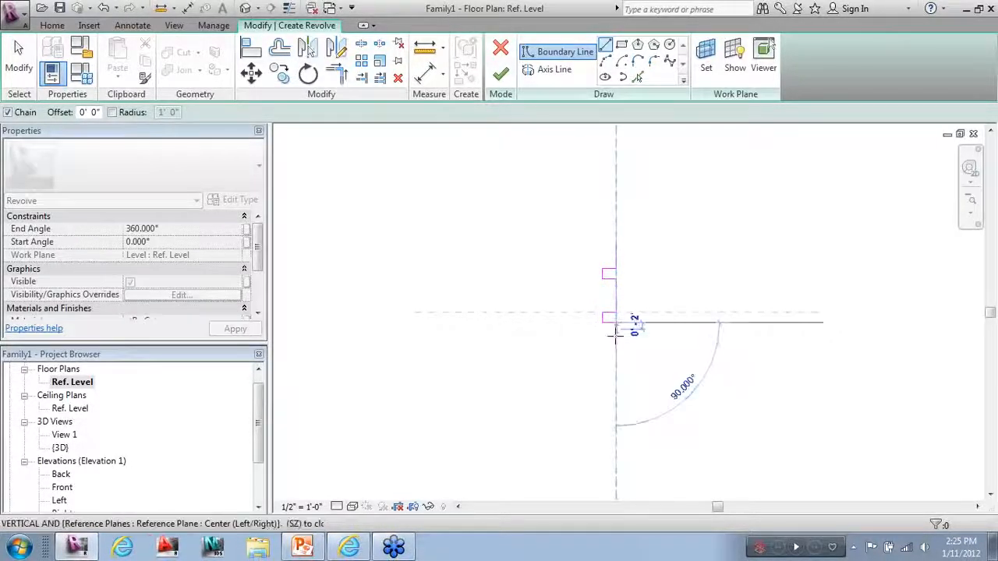
click(615, 352)
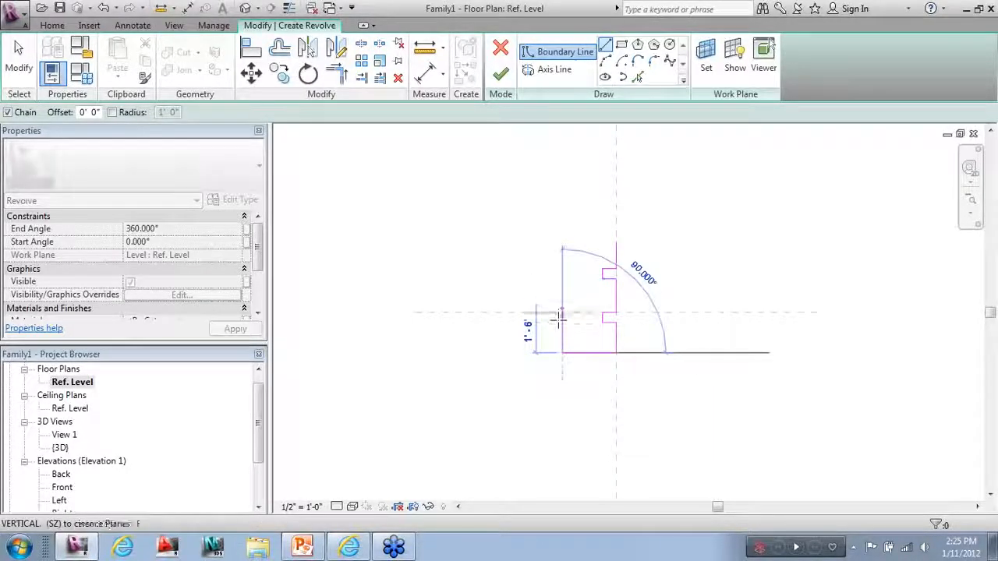
Sketch the profile's left side about 1' 4" away with two matching notches about 4" deep, and close the boundary across the top.
click(562, 322)
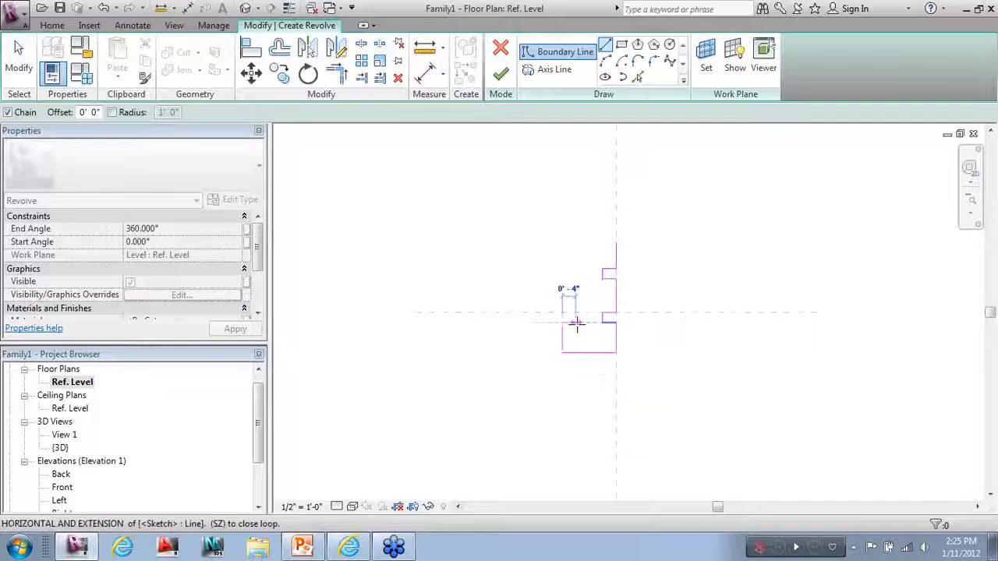
click(562, 312)
click(563, 279)
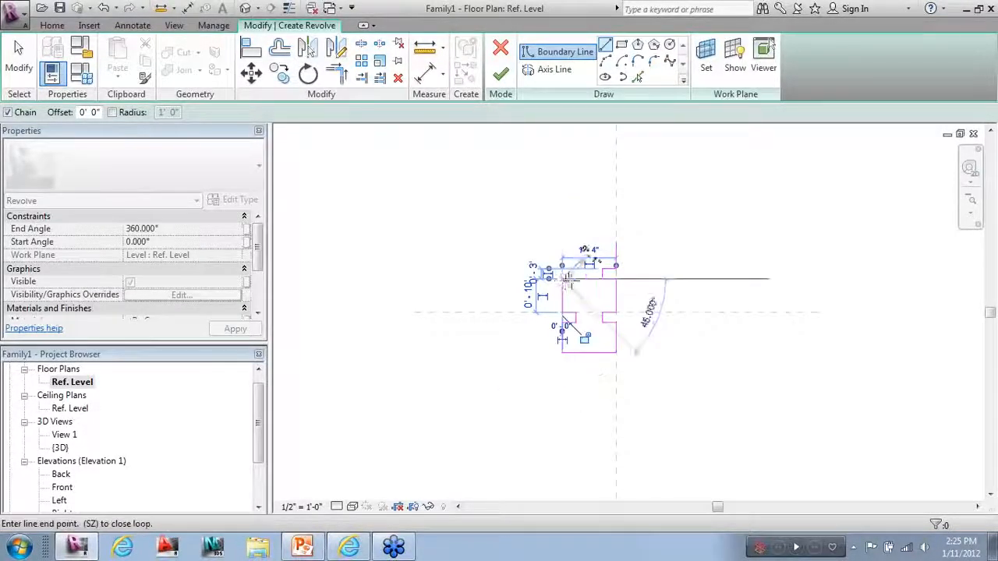
click(575, 279)
click(576, 269)
click(562, 269)
click(562, 242)
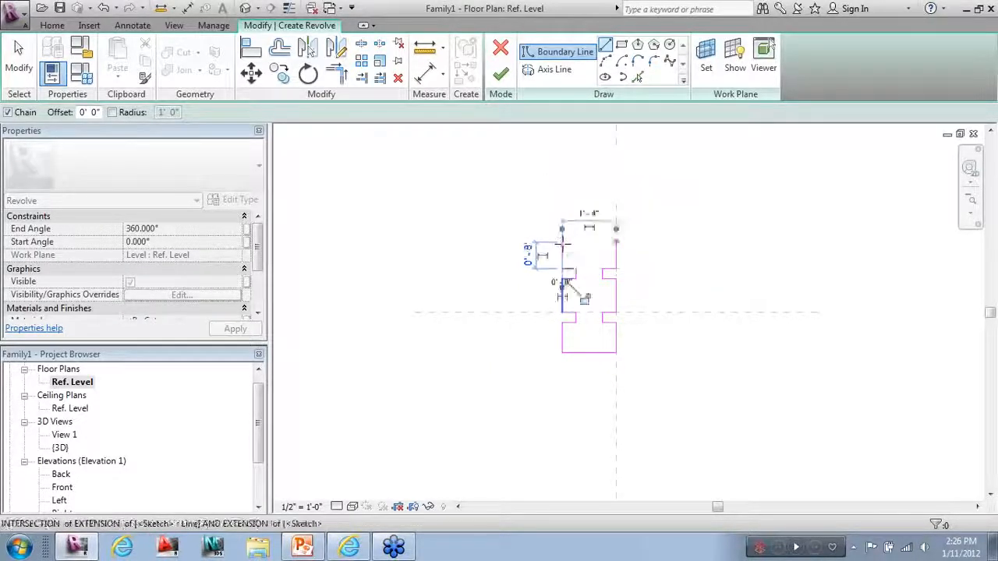
click(616, 241)
click(18, 59)
Draw a vertical axis line about 4' 6" long, about 1' to the right of the profile, and finish the revolve.
scroll(382, 281, down, 2)
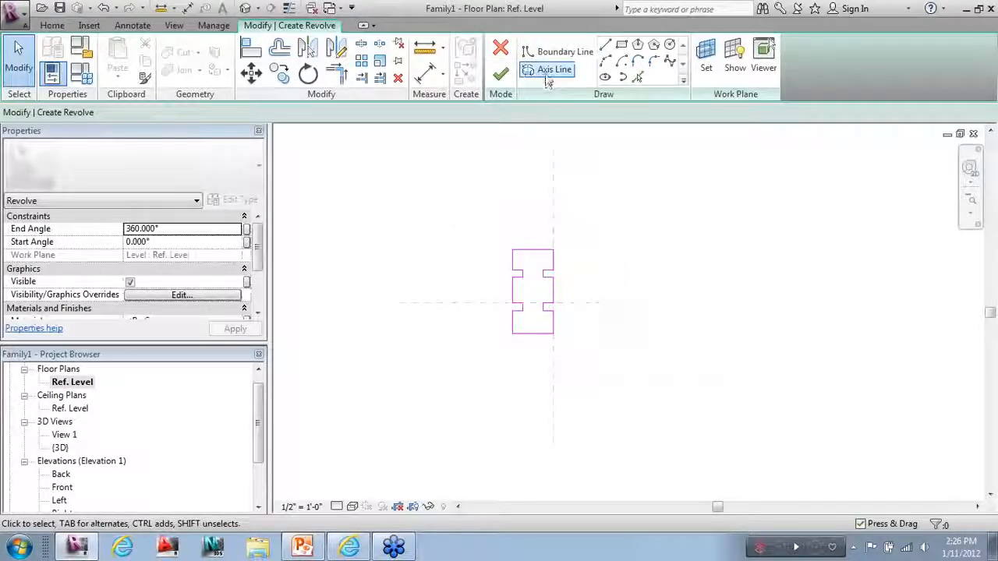
click(546, 69)
click(584, 227)
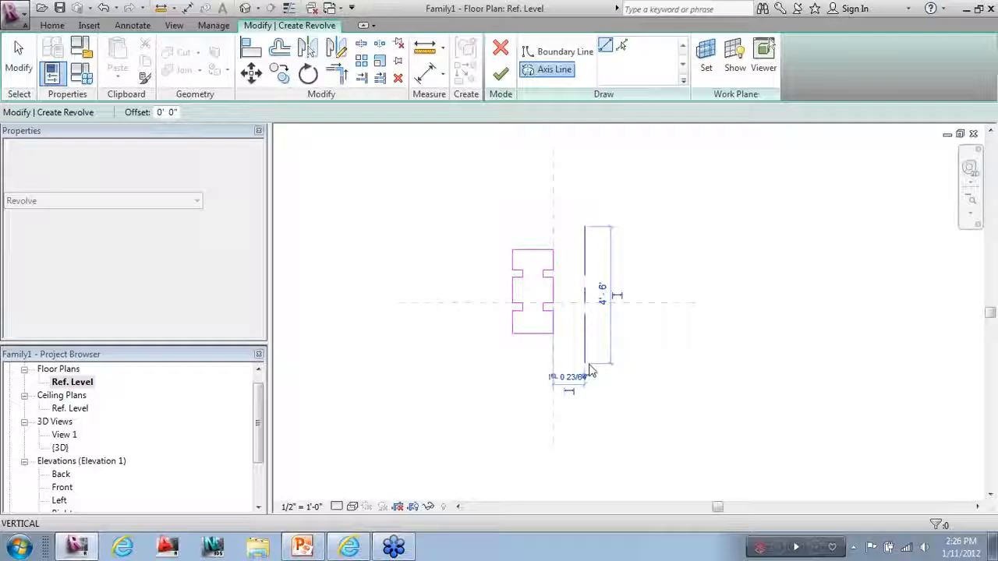
click(588, 366)
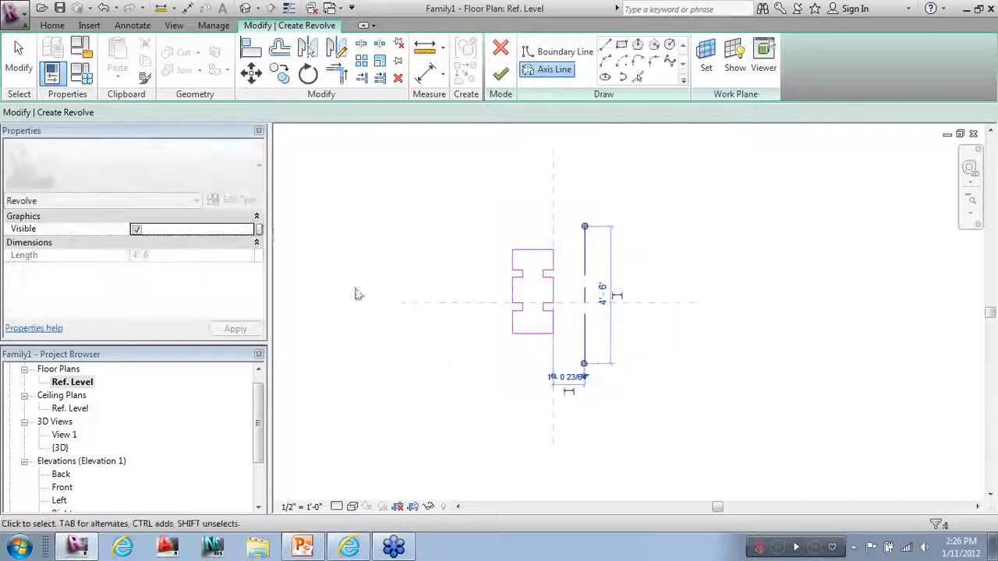
click(20, 60)
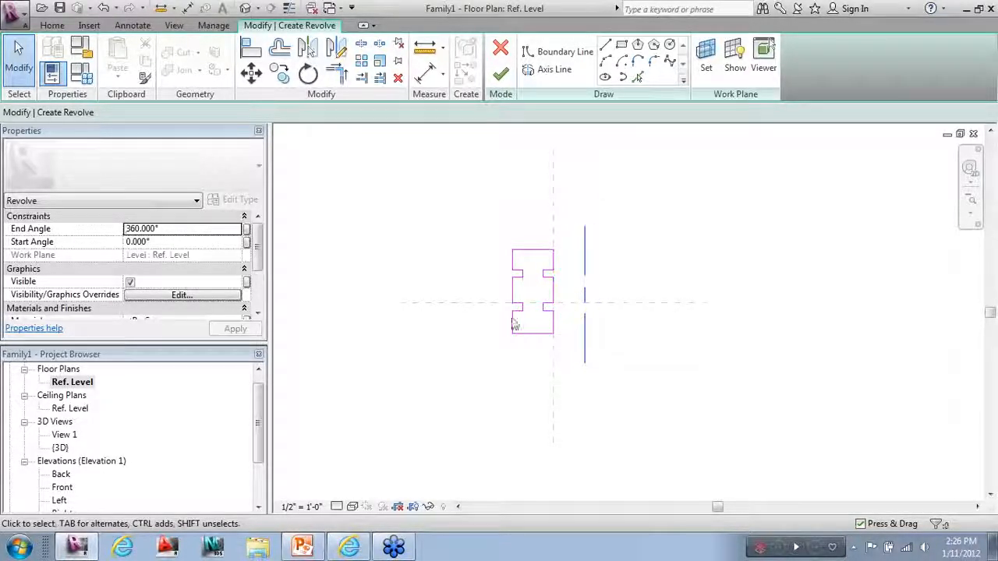
click(501, 75)
Show the revolved form in the 3D view and examine its grooves and central hole.
click(244, 8)
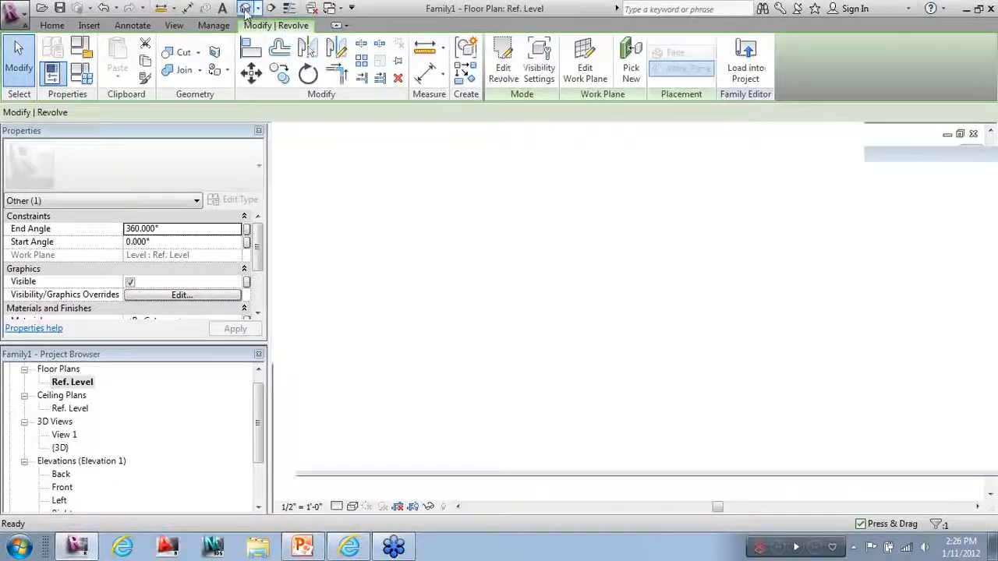
scroll(586, 385, up, 3)
shift+middle_drag(641, 445, 646, 423)
scroll(959, 413, down, 1)
scroll(473, 167, up, 2)
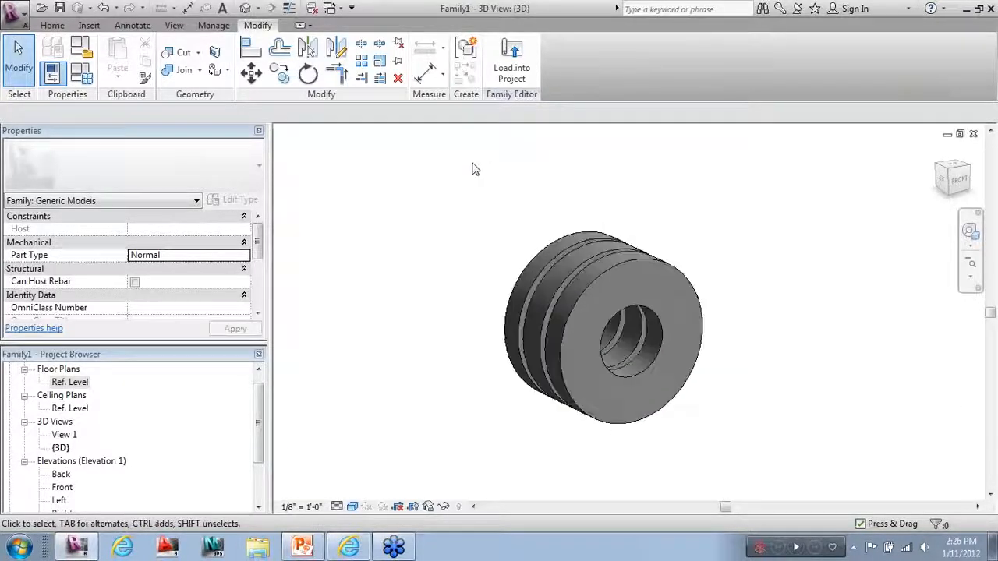
click(623, 267)
scroll(503, 410, down, 2)
click(486, 428)
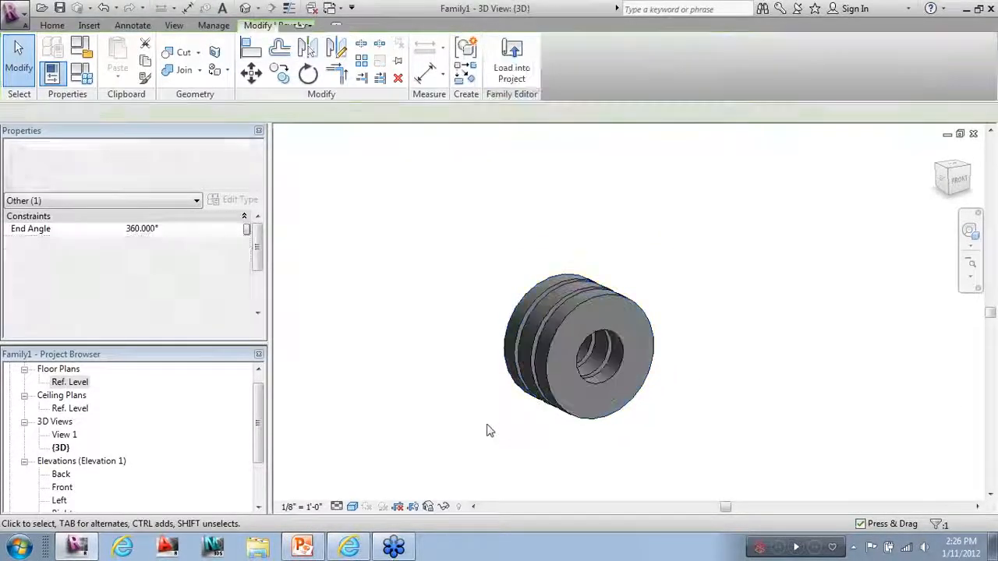
Move the revolved form away from the origin to a spot near the extrusion and the blend.
scroll(487, 401, down, 3)
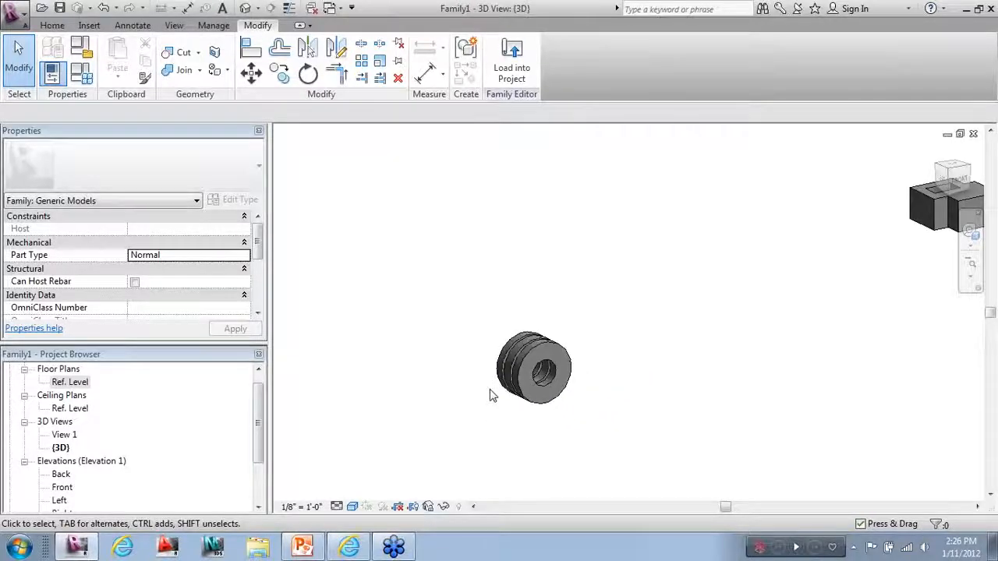
click(525, 351)
scroll(538, 343, up, 2)
drag(542, 335, 722, 334)
scroll(423, 423, down, 3)
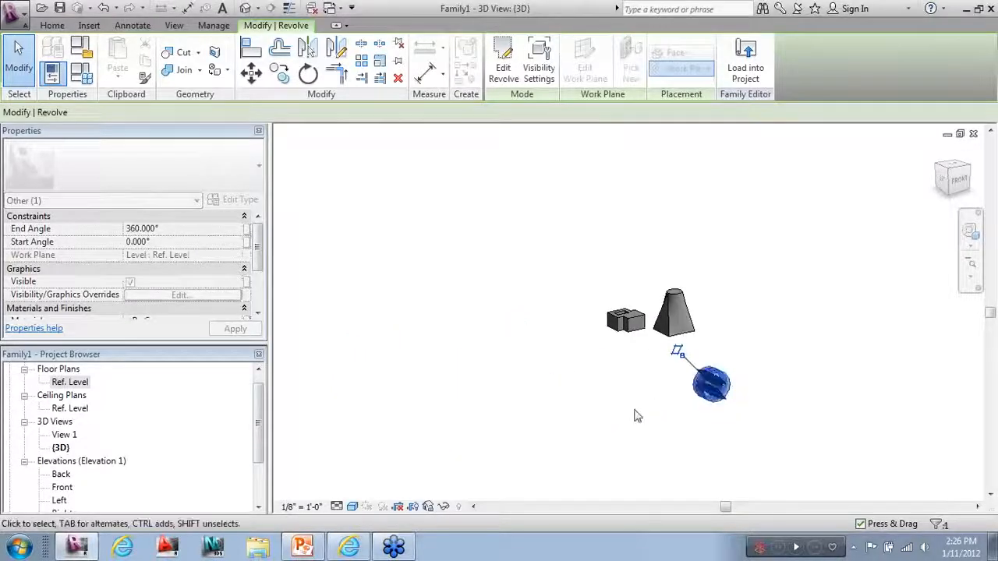
click(652, 407)
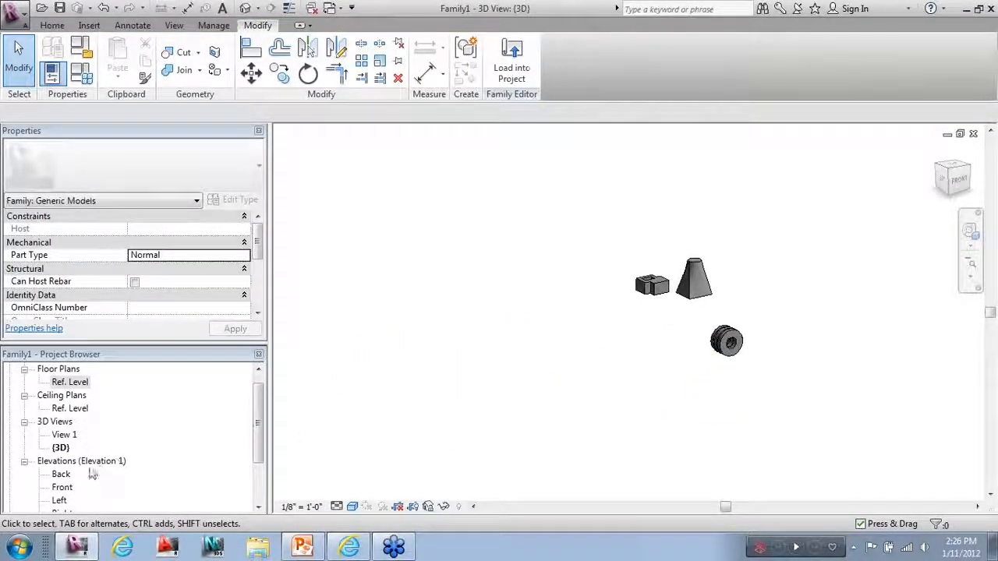
In the Front elevation, start a revolve boundary up the vertical center plane from Ref. Level, about 2' 7" tall, with a short top edge.
double_click(62, 487)
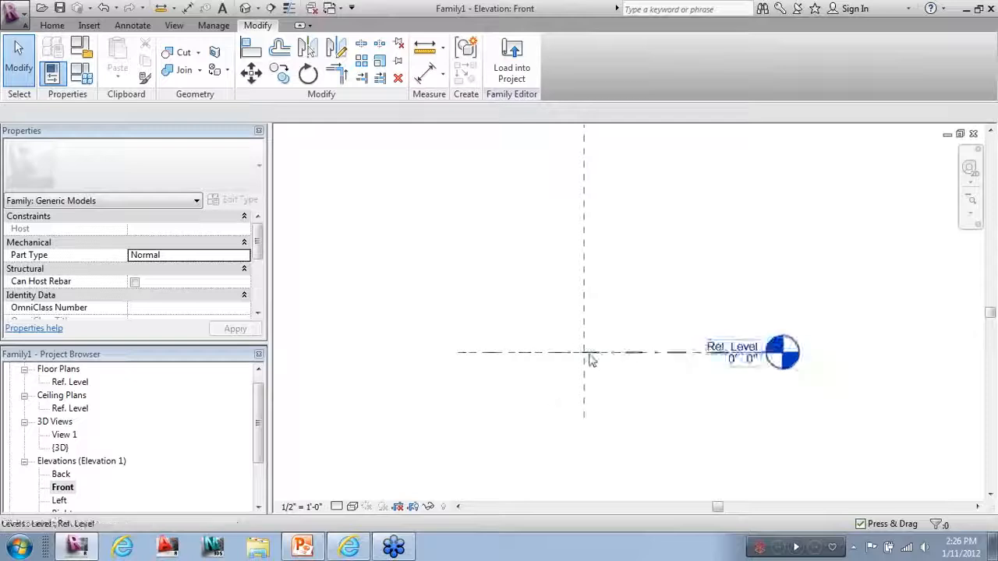
scroll(590, 359, up, 2)
scroll(435, 360, down, 1)
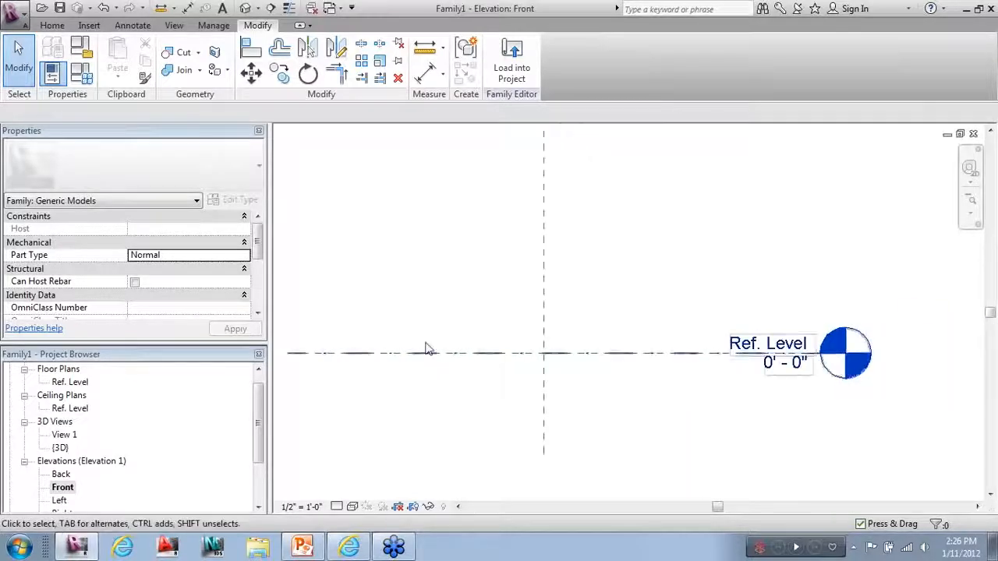
click(53, 26)
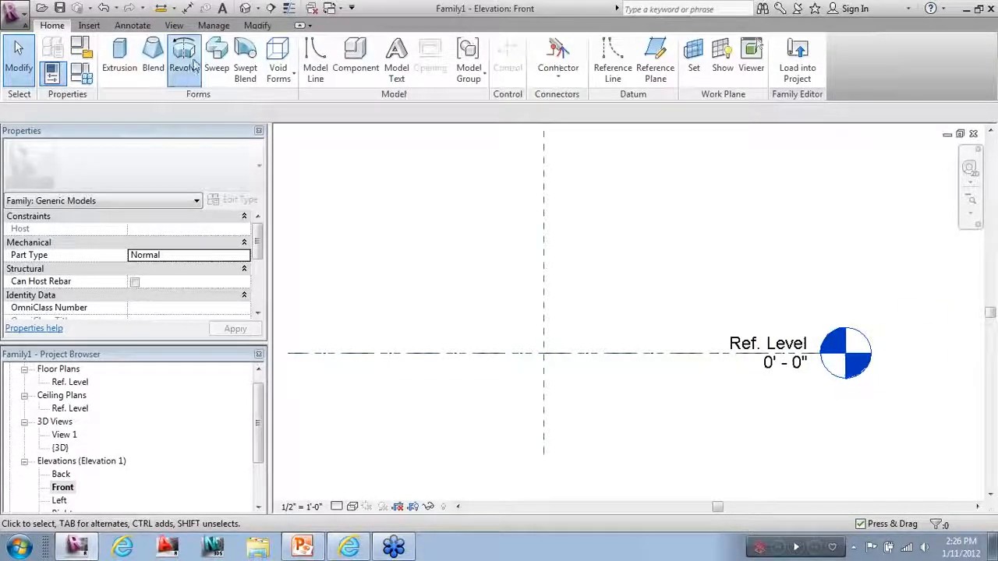
click(184, 63)
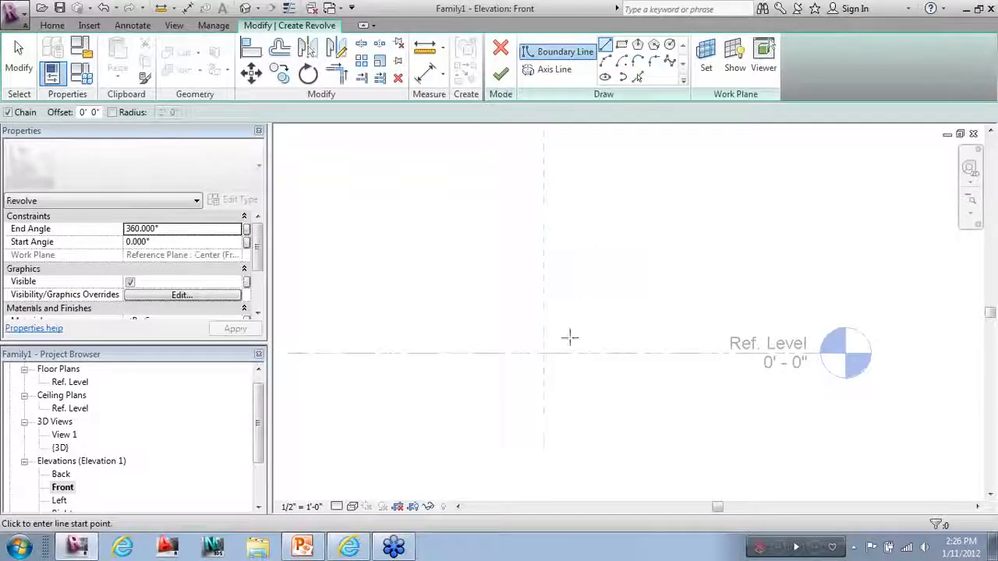
click(517, 353)
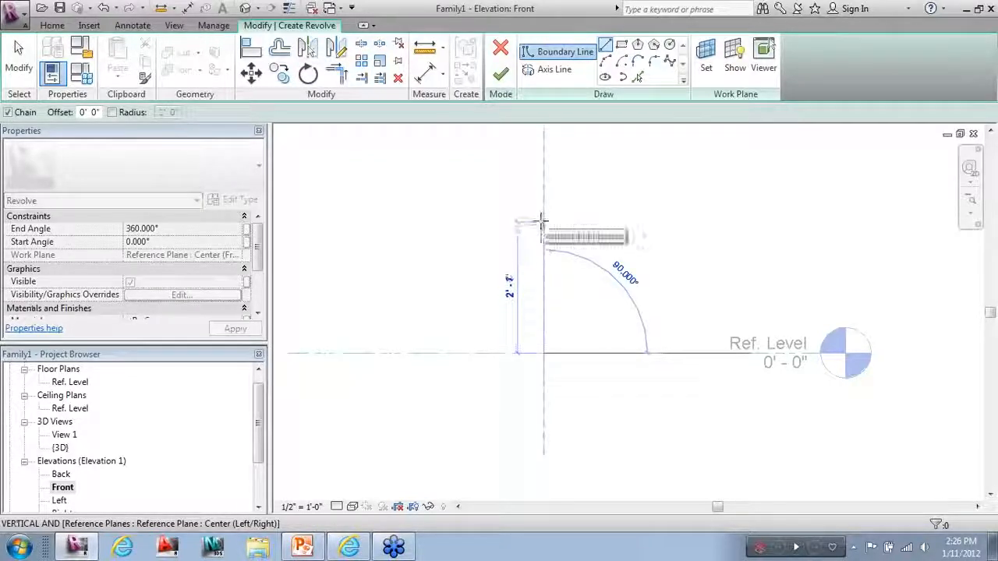
click(517, 222)
click(540, 222)
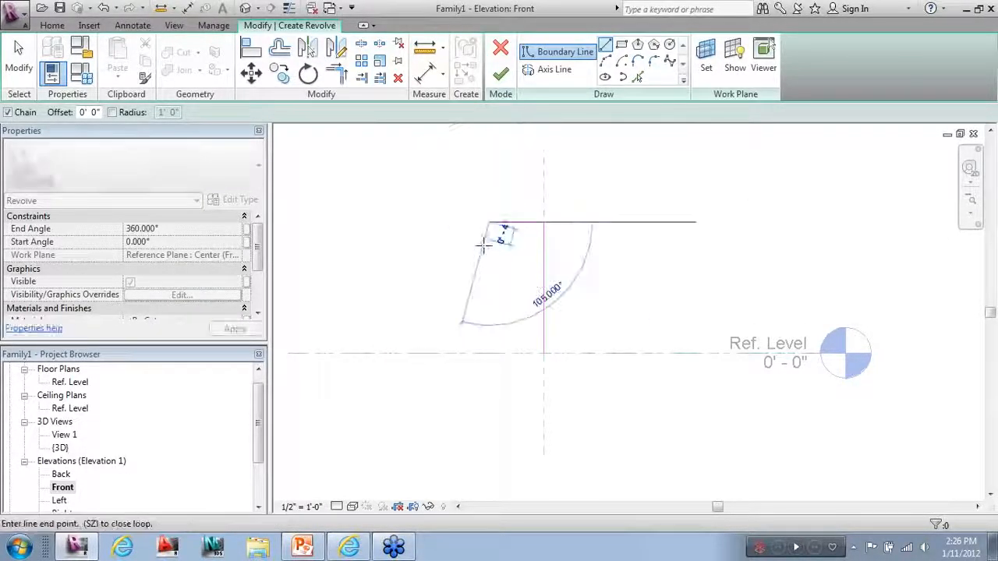
Sketch the profile's left side with two notches about 4" deep, the upper one ending in a slope, and close the boundary along Ref. Level.
click(487, 247)
click(505, 247)
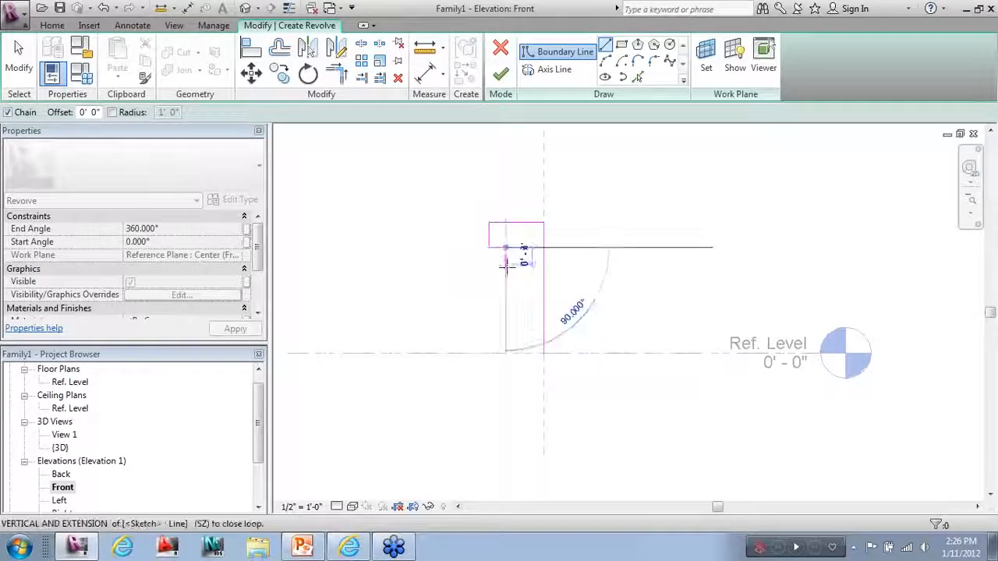
click(505, 273)
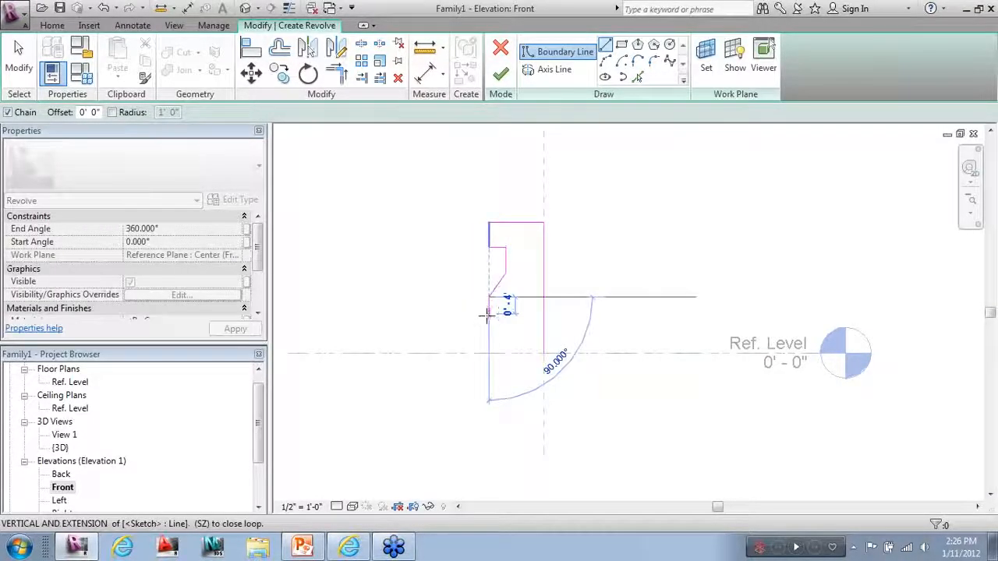
click(505, 314)
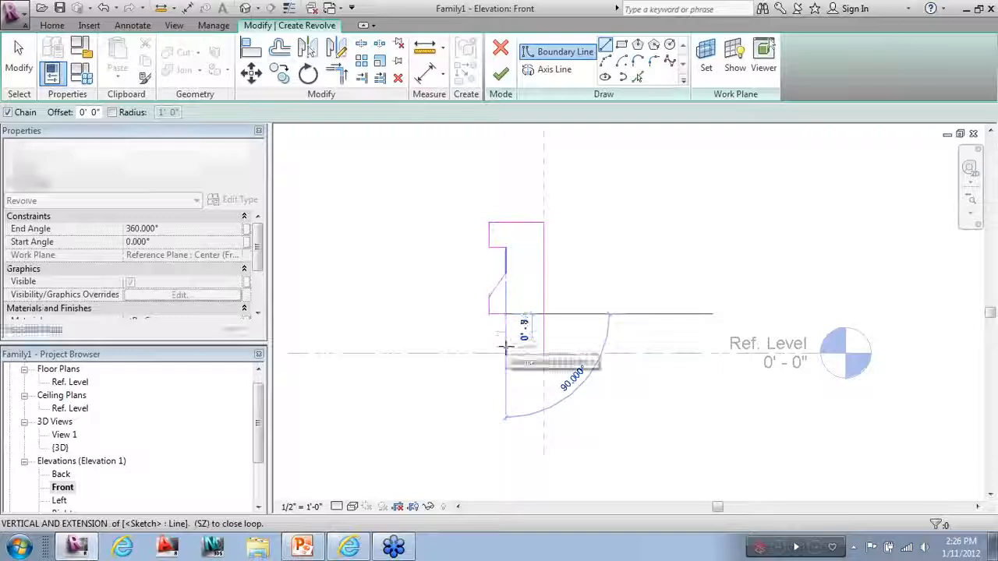
click(505, 337)
click(490, 336)
click(487, 353)
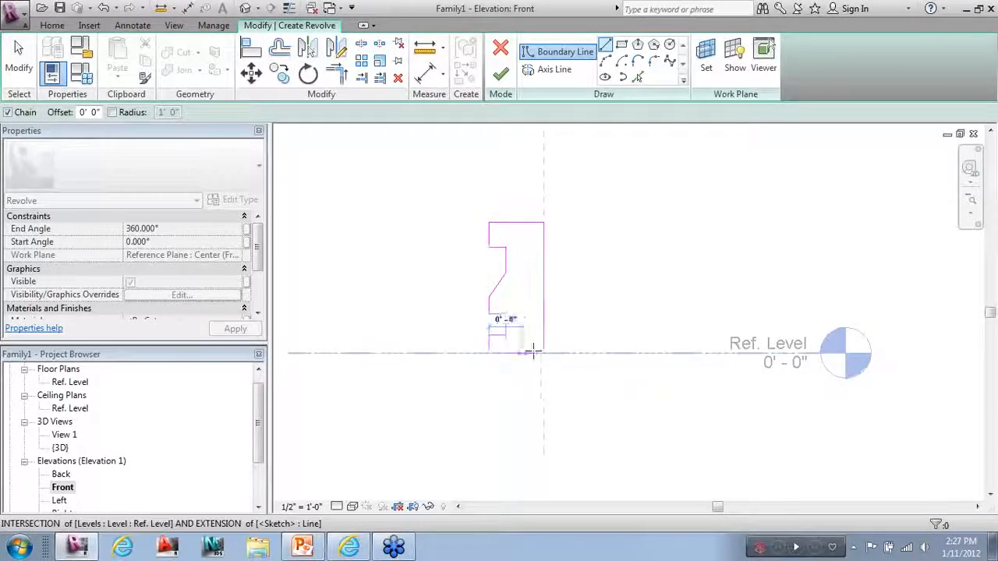
click(543, 353)
Draw a vertical axis line about 3' 6" long along the profile's straight edge on the center plane, and finish the revolve.
click(553, 70)
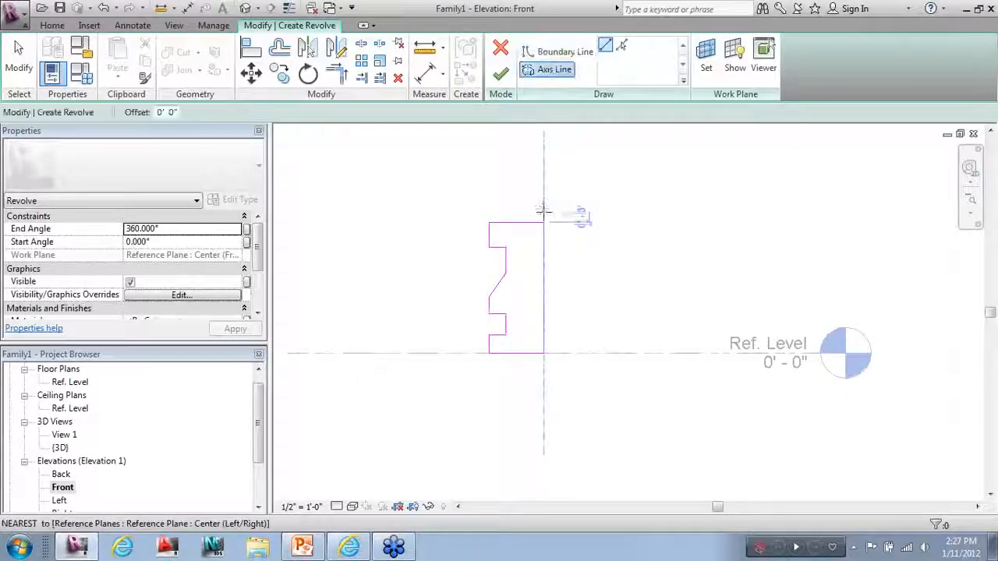
click(543, 205)
click(543, 382)
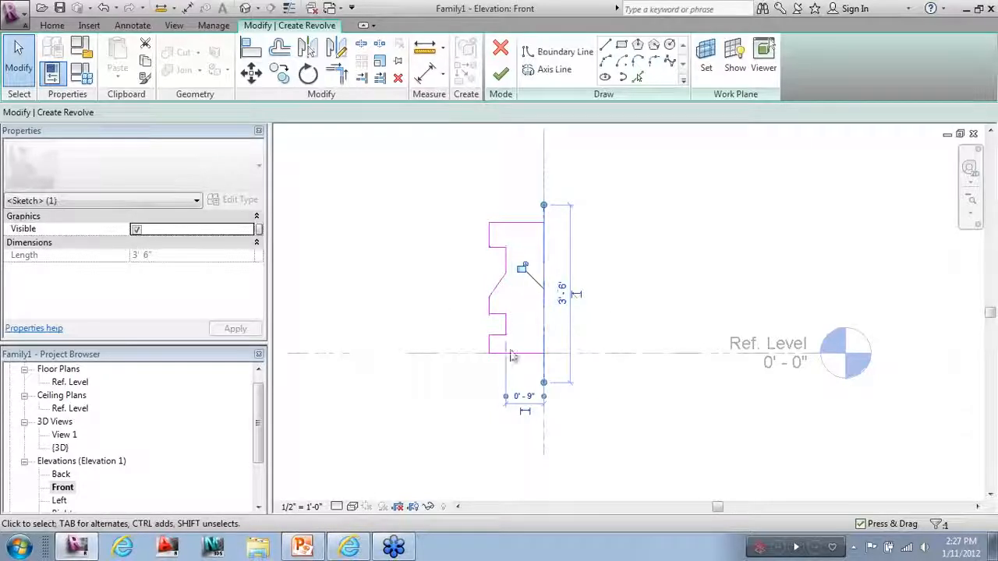
click(501, 75)
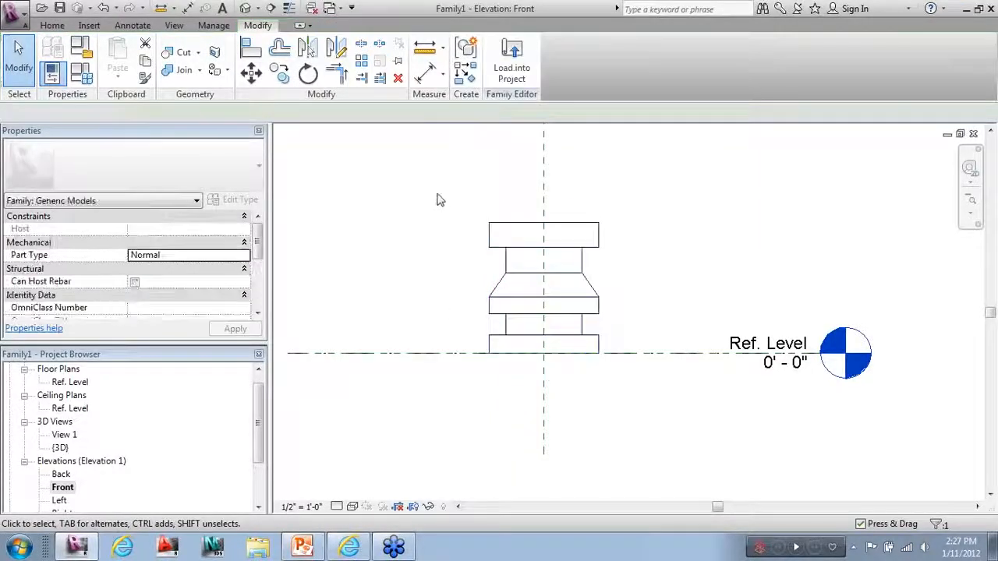
In the 3D view, move the new baluster-shaped revolve away from the origin to a spot near the ring-shaped revolve.
click(245, 8)
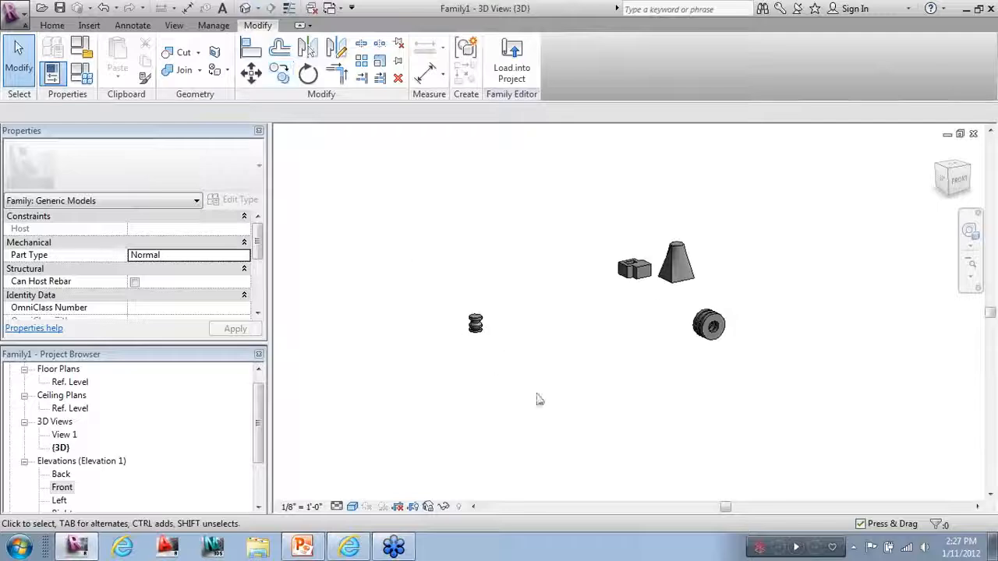
scroll(517, 387, up, 3)
click(444, 297)
drag(449, 304, 838, 355)
click(888, 356)
scroll(907, 356, up, 4)
scroll(777, 125, up, 3)
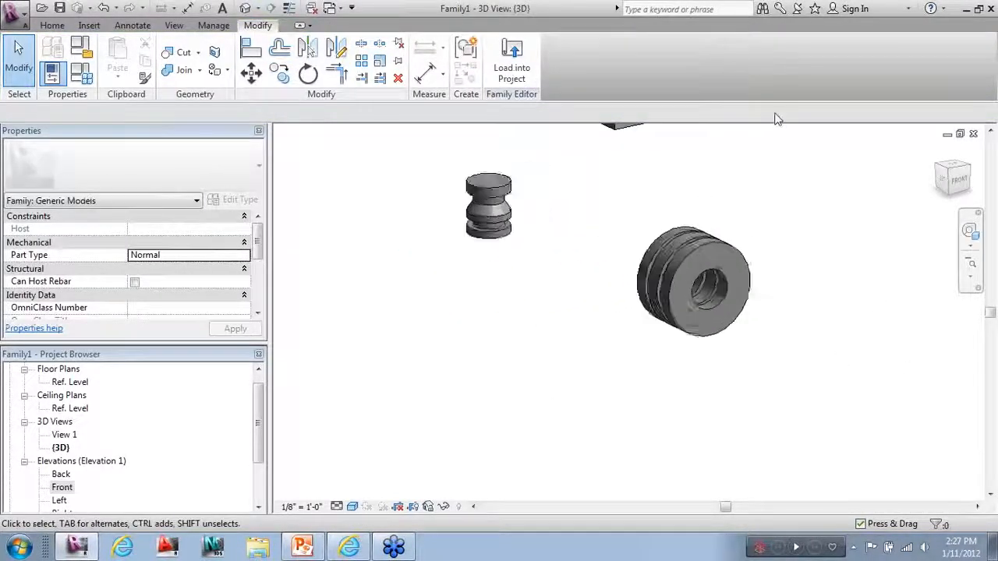
scroll(859, 424, down, 1)
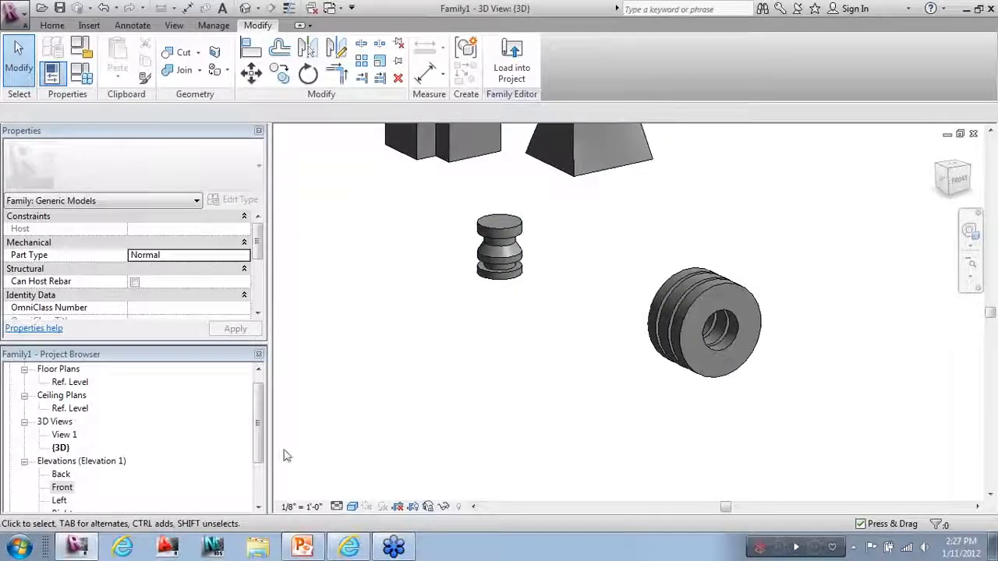
In the Ref. Level plan, sketch and finish a sweep path of a 2' vertical line, a 5' 2" horizontal line and a line slanting downward.
double_click(70, 382)
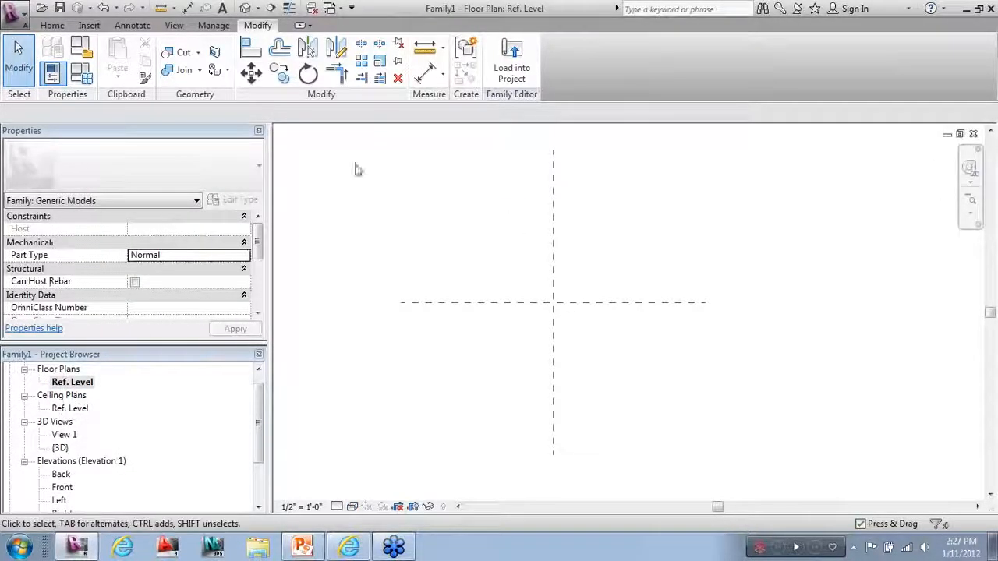
click(53, 25)
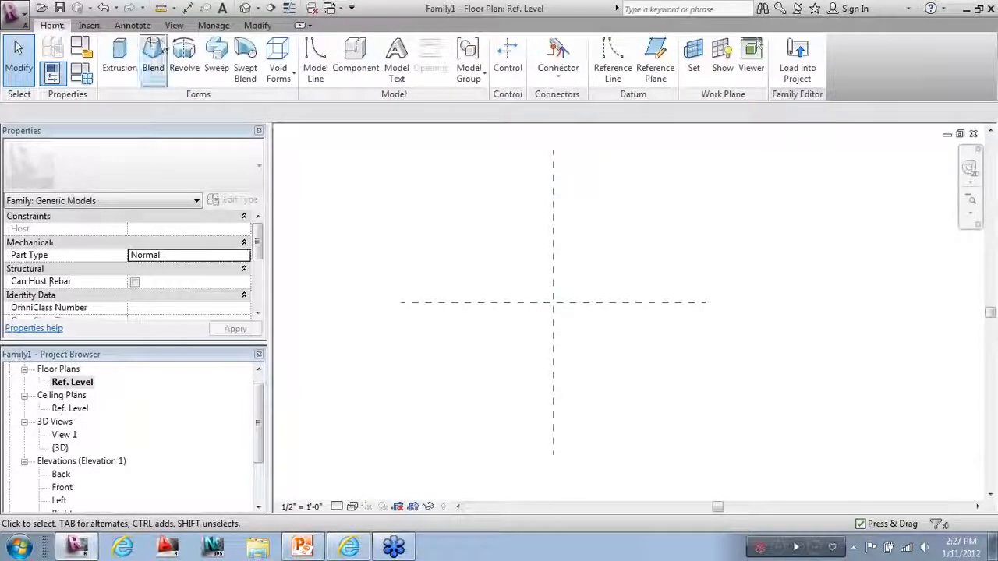
click(217, 51)
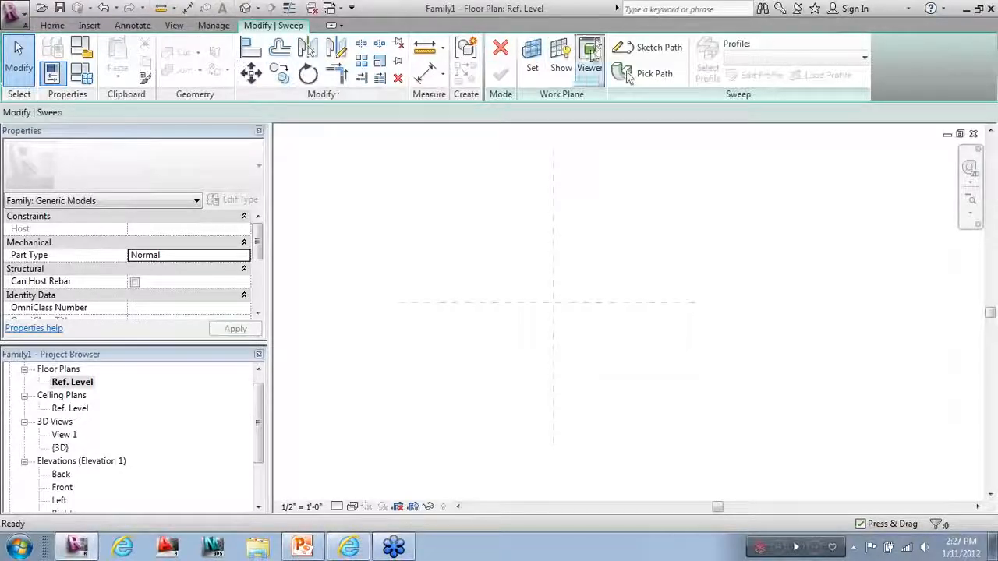
click(646, 48)
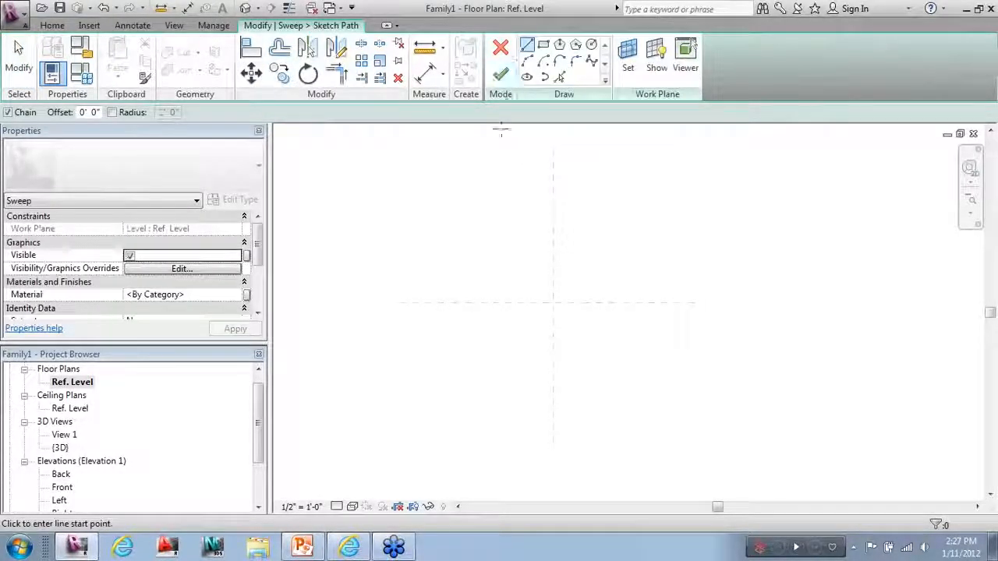
click(450, 305)
click(451, 247)
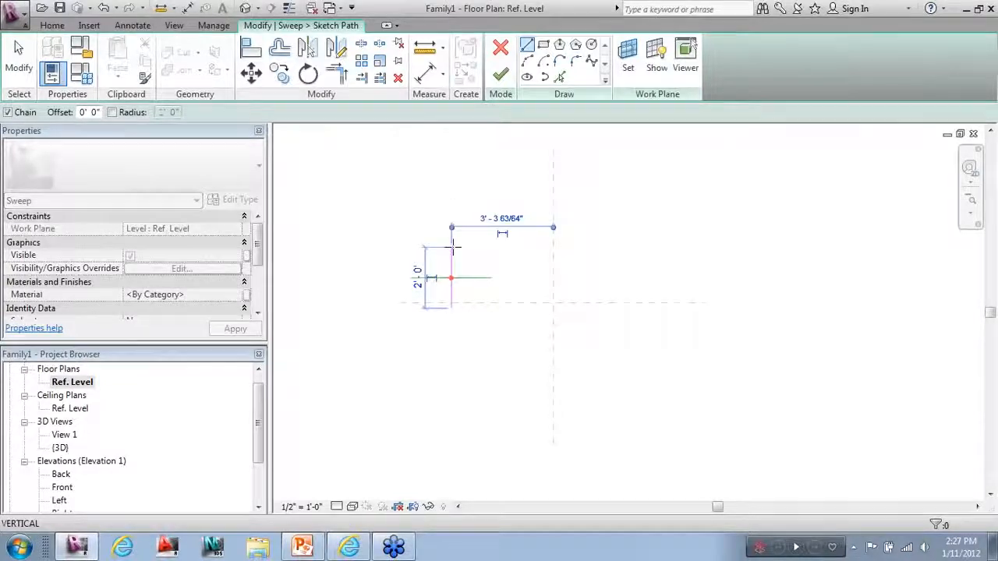
click(609, 247)
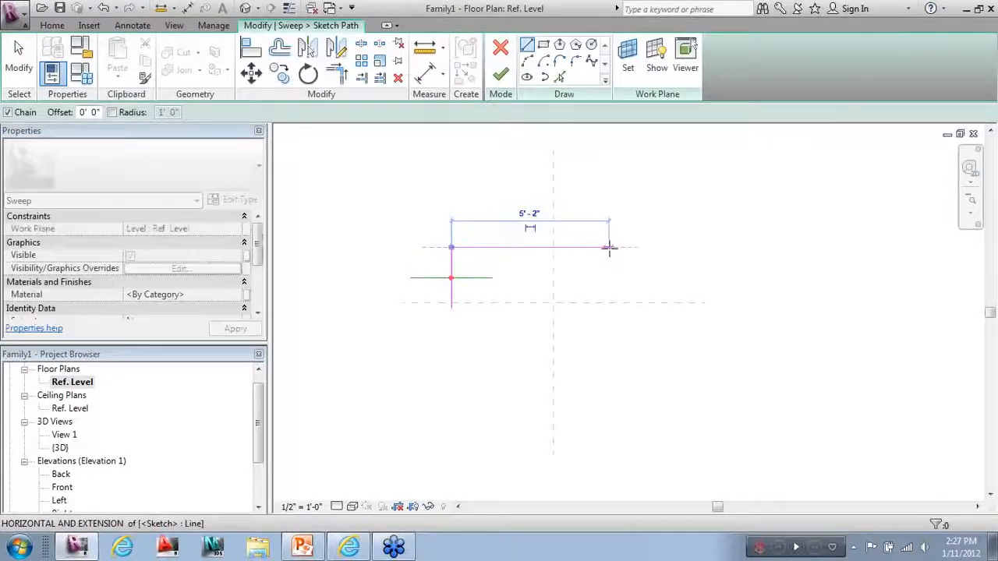
click(662, 372)
key(Escape)
key(Escape)
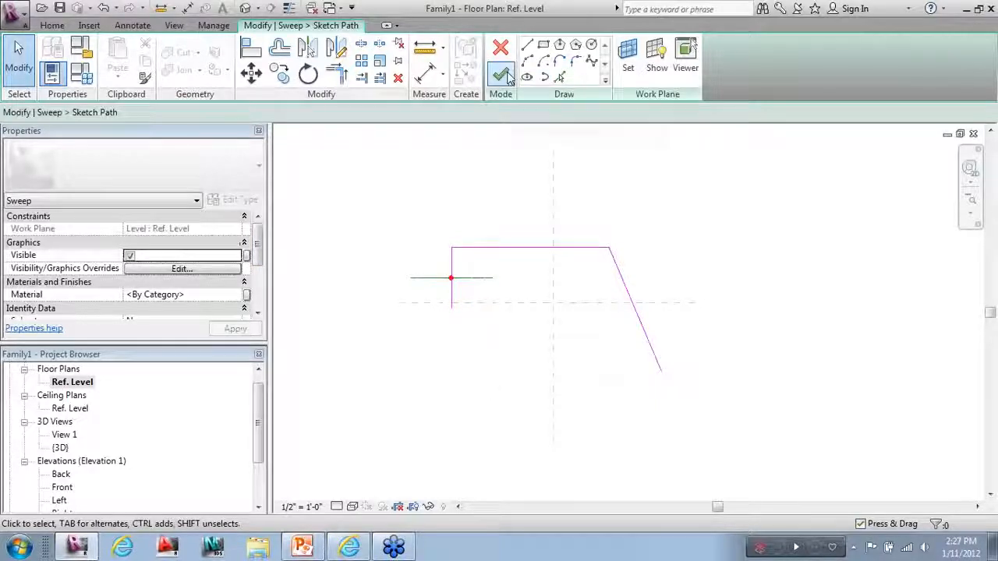
click(503, 77)
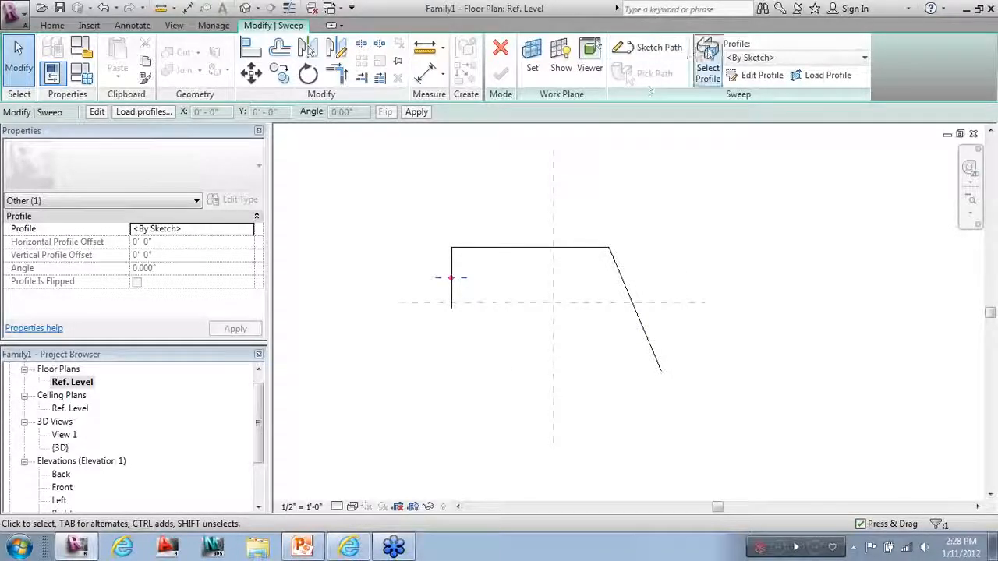
Set the sweep profile to <By Sketch> and open it for editing in the {3D} view.
click(748, 58)
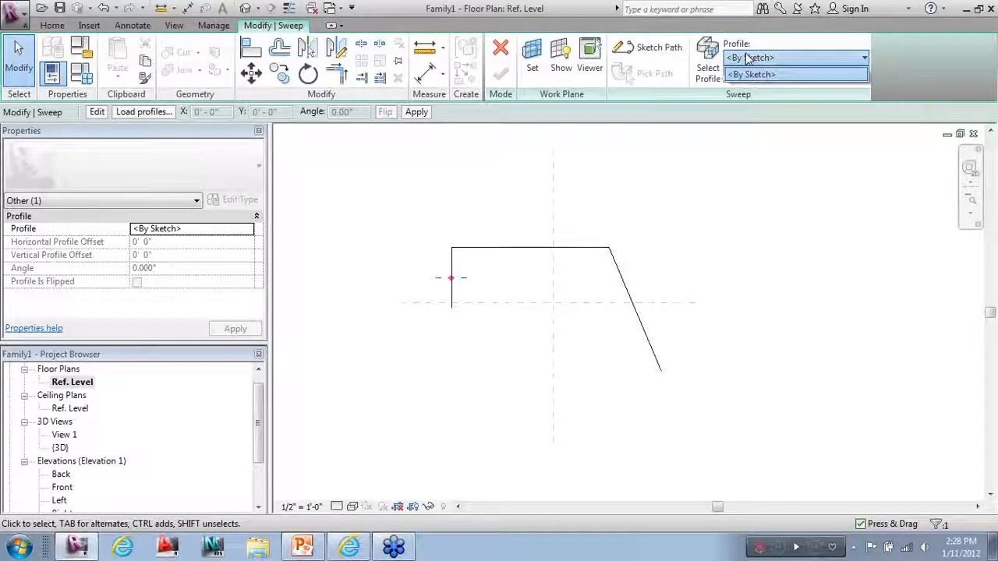
click(749, 74)
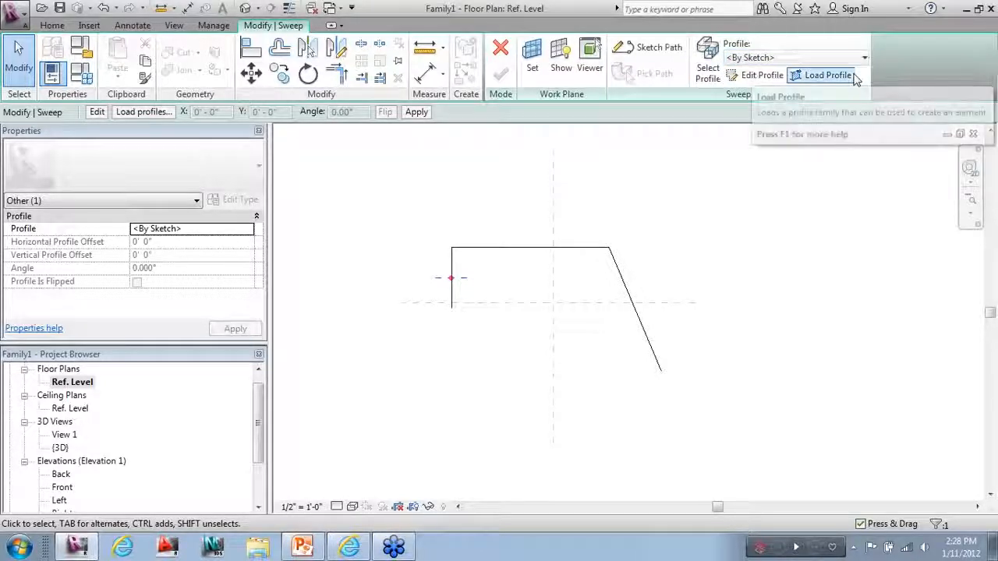
click(755, 75)
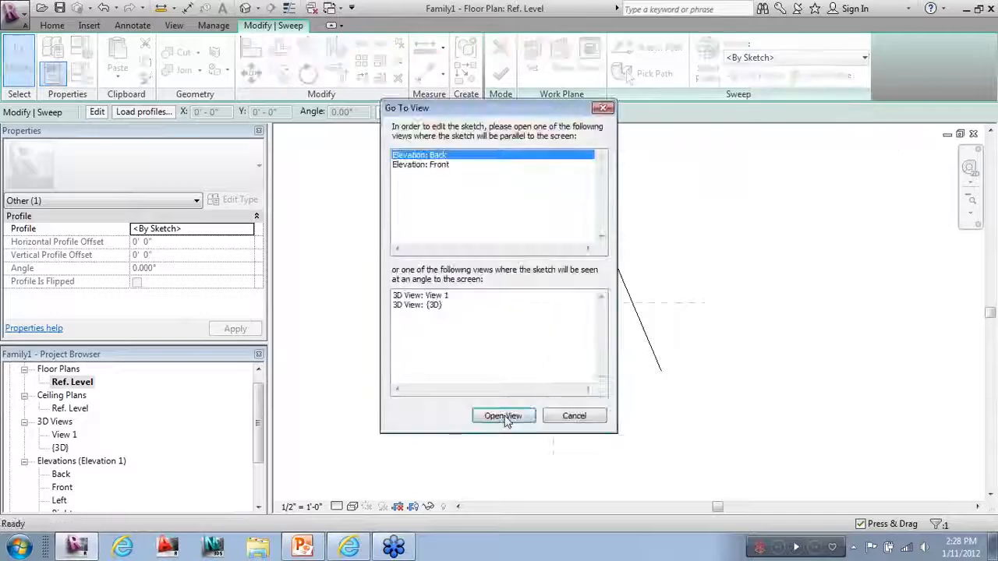
click(421, 295)
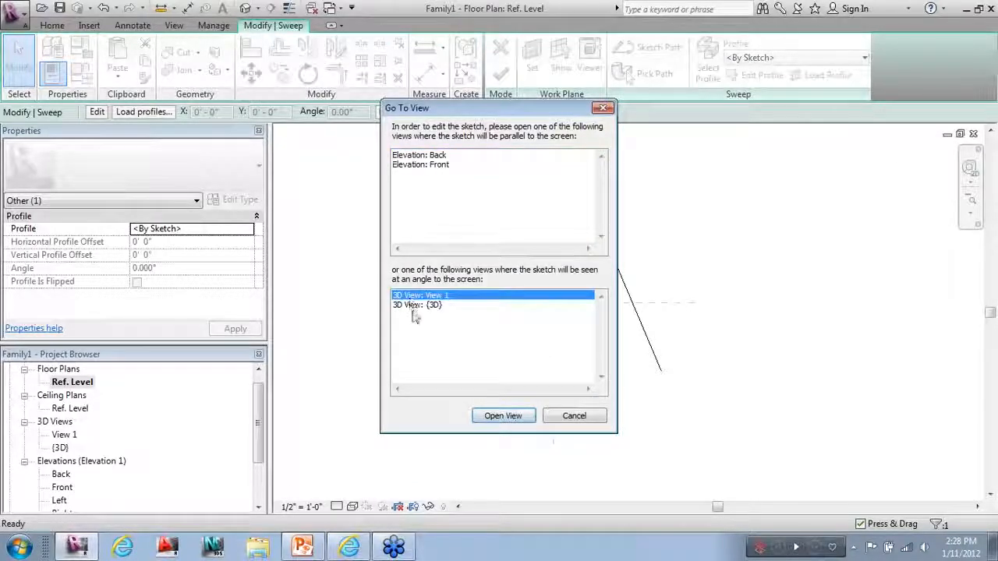
click(417, 304)
click(503, 415)
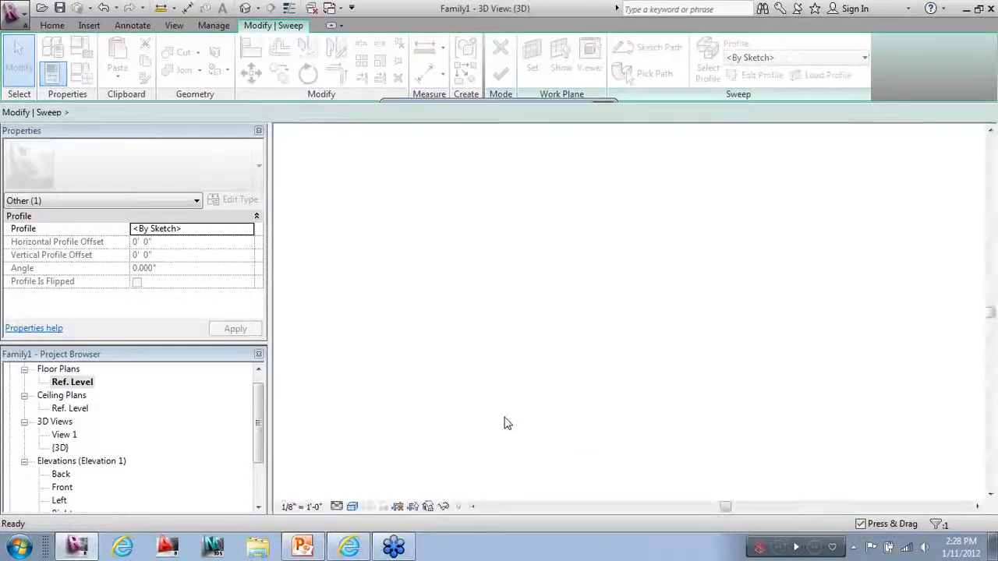
scroll(780, 298, down, 3)
scroll(381, 310, up, 8)
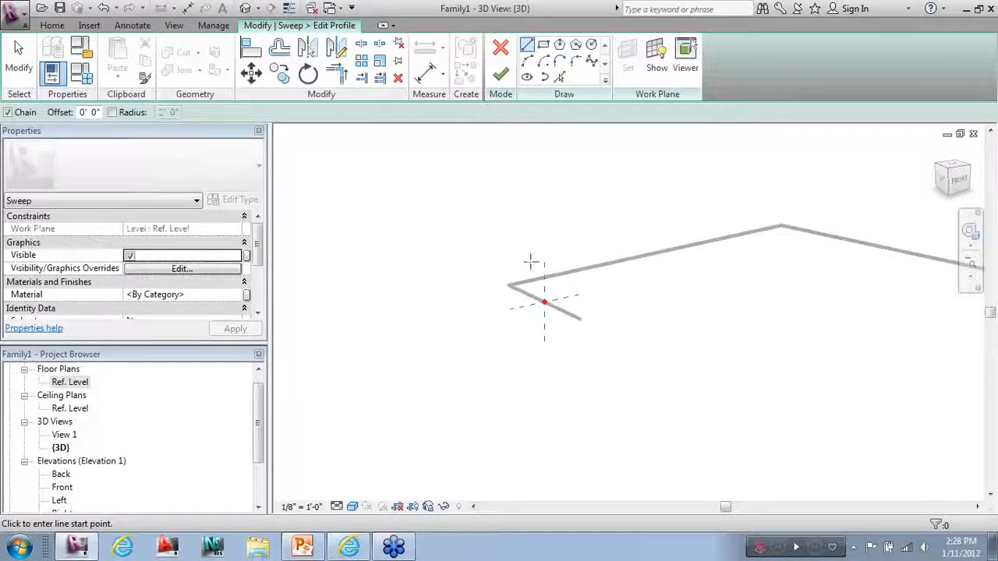
scroll(413, 296, down, 2)
scroll(965, 253, up, 1)
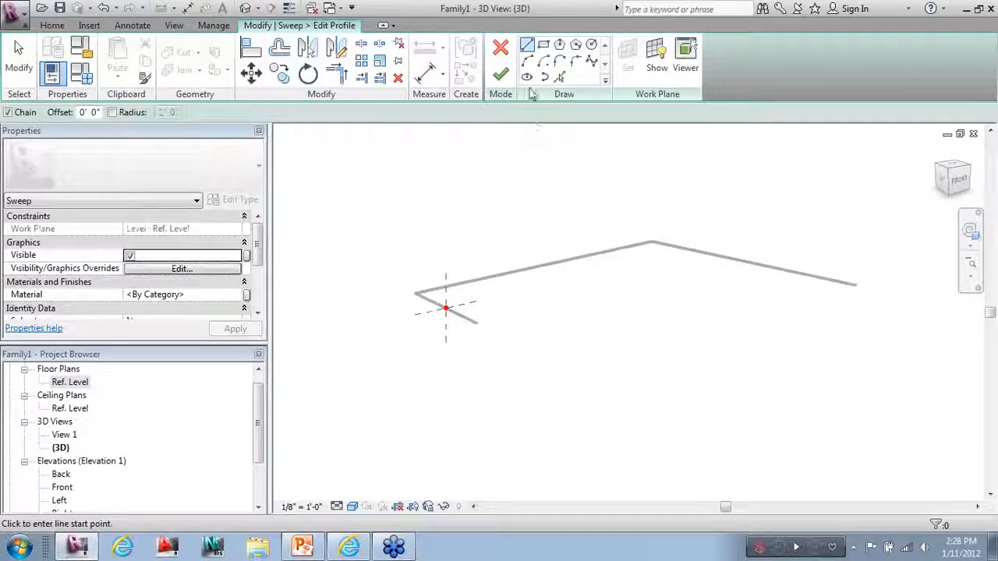
Sketch a circular profile of about 6" radius centered on the path's profile point, and finish both the profile and the sweep.
click(591, 45)
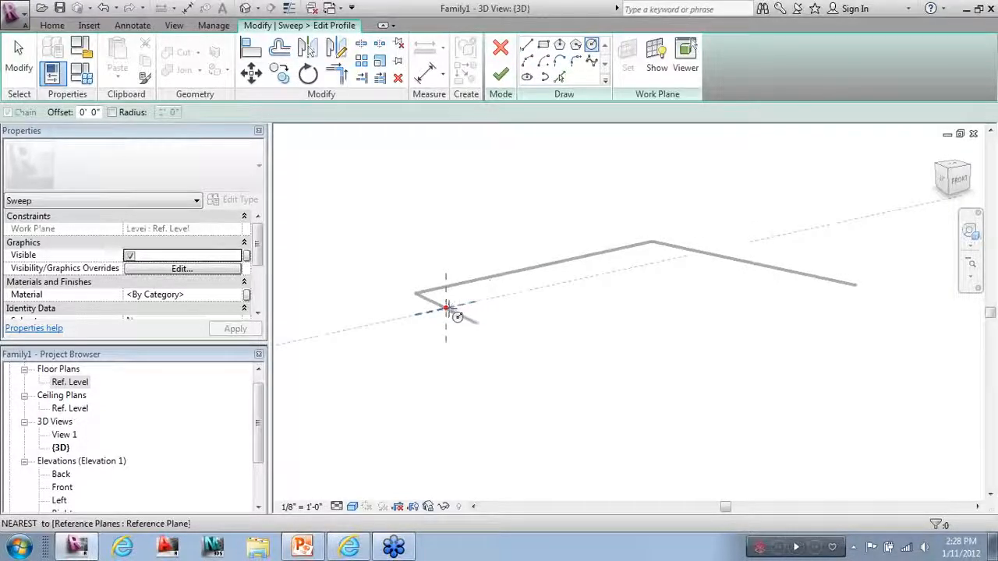
click(446, 310)
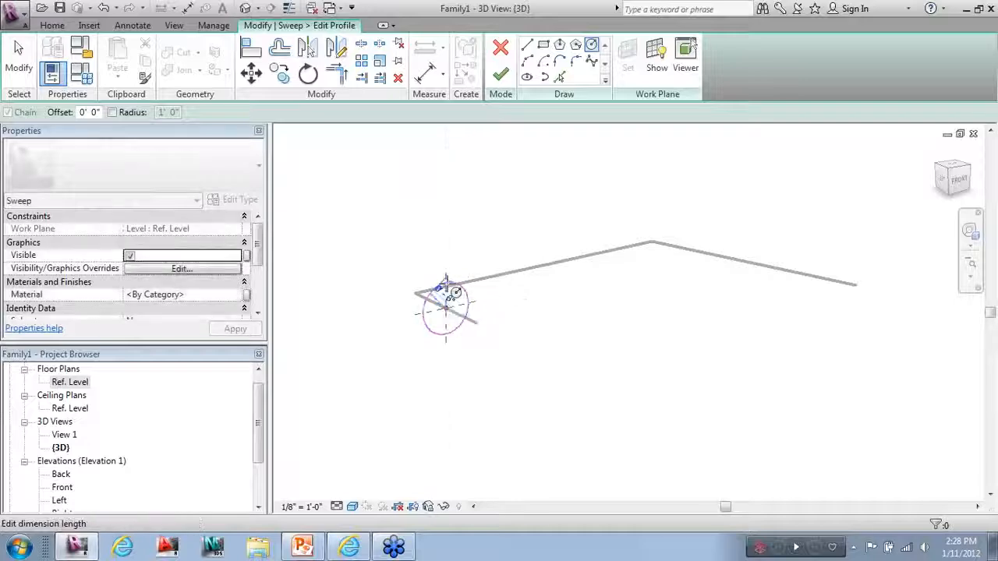
click(456, 293)
click(500, 76)
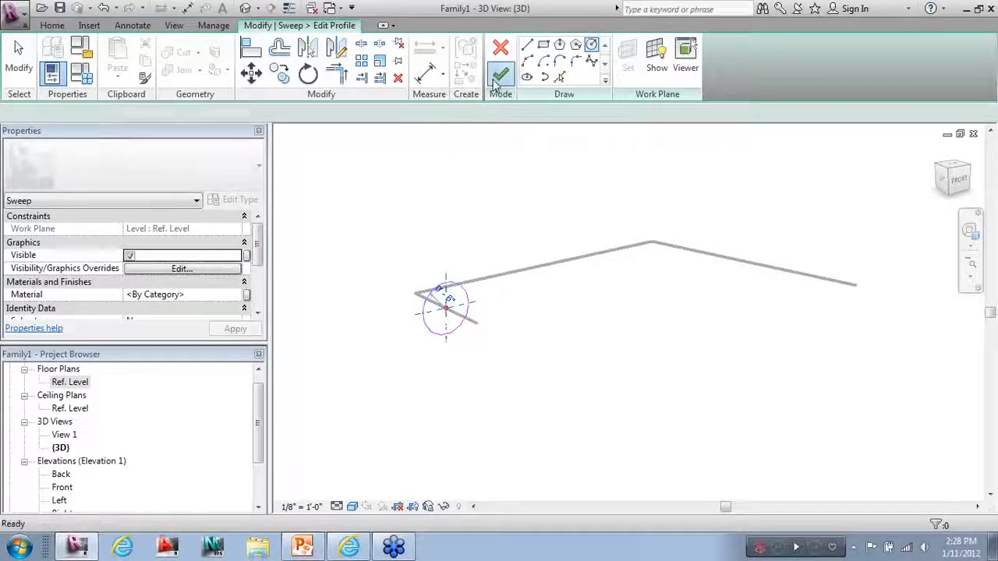
click(501, 75)
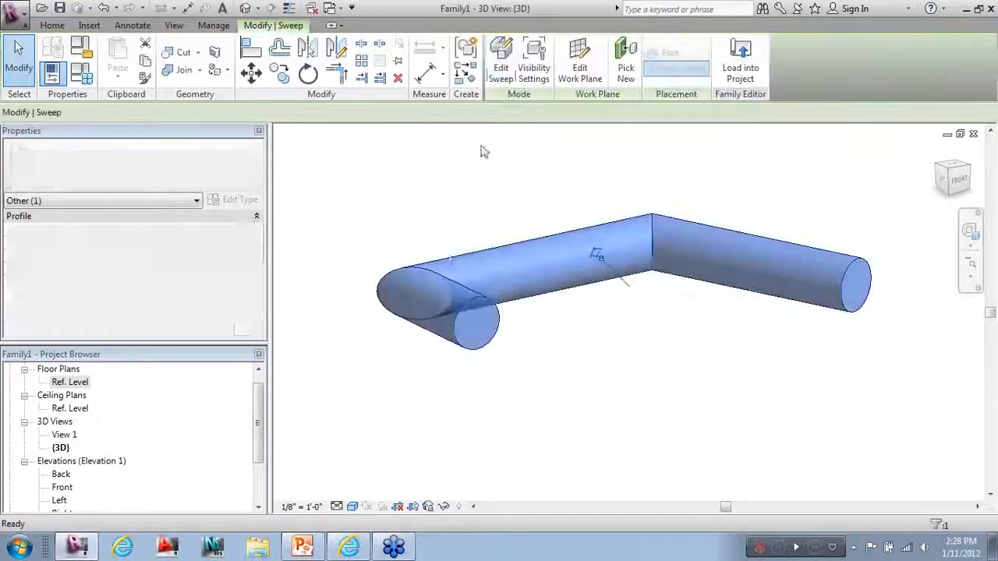
Move the finished bent-pipe sweep away from the origin to an open spot beside the other solids in the 3D view.
click(355, 248)
scroll(355, 248, down, 1)
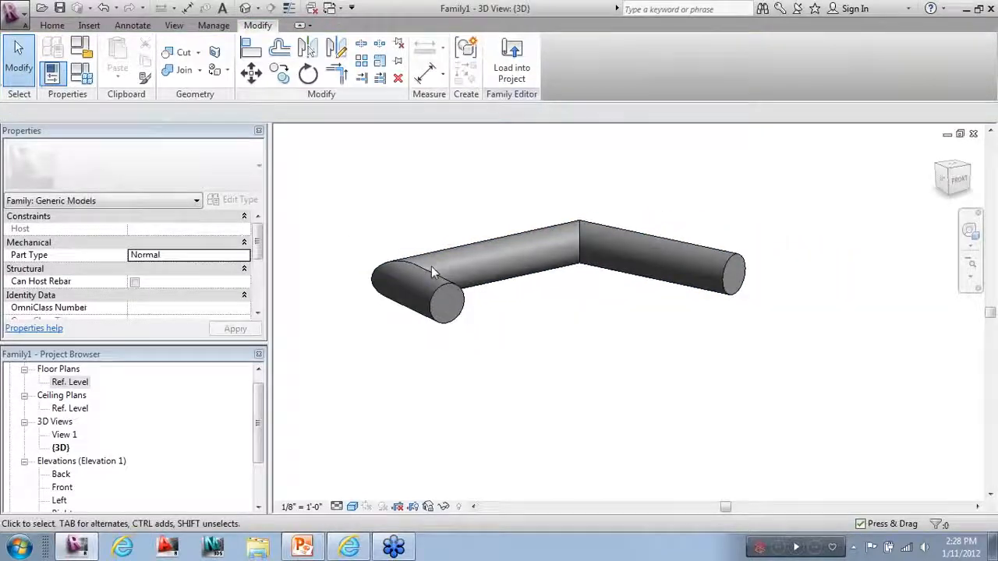
click(431, 269)
shift+middle_drag(550, 347, 493, 383)
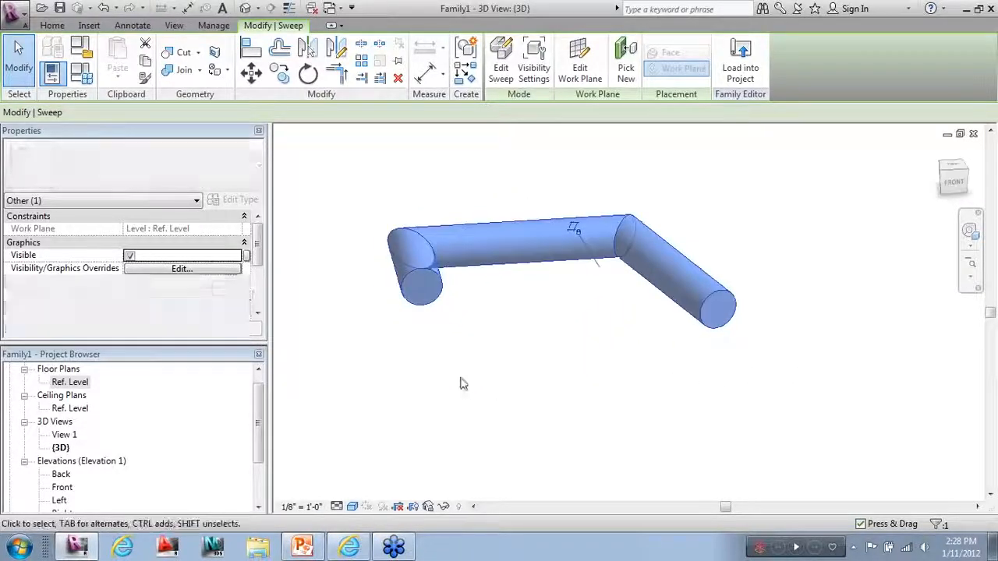
scroll(468, 396, down, 2)
click(463, 399)
scroll(385, 361, down, 2)
scroll(391, 252, down, 3)
scroll(391, 256, down, 2)
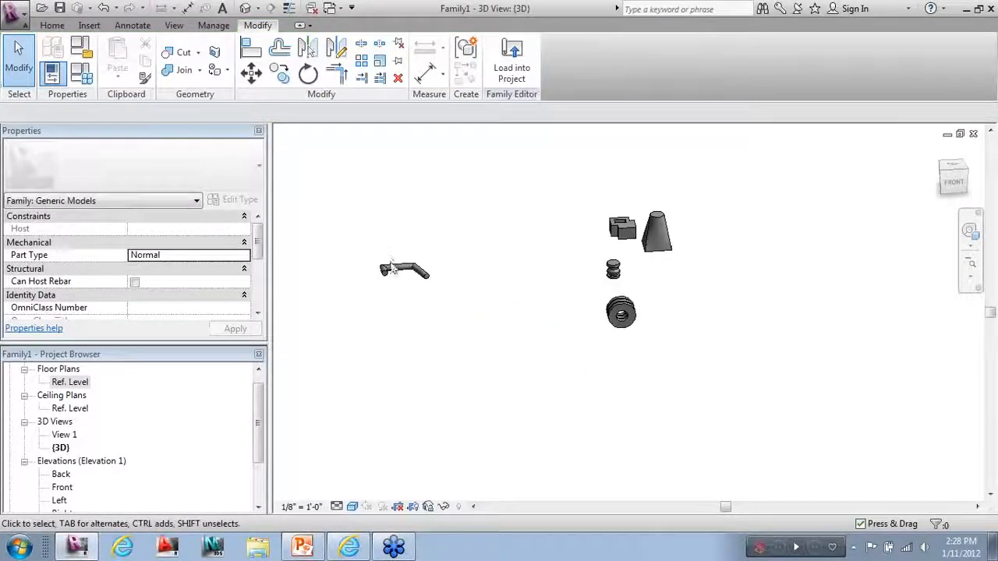
drag(396, 269, 709, 308)
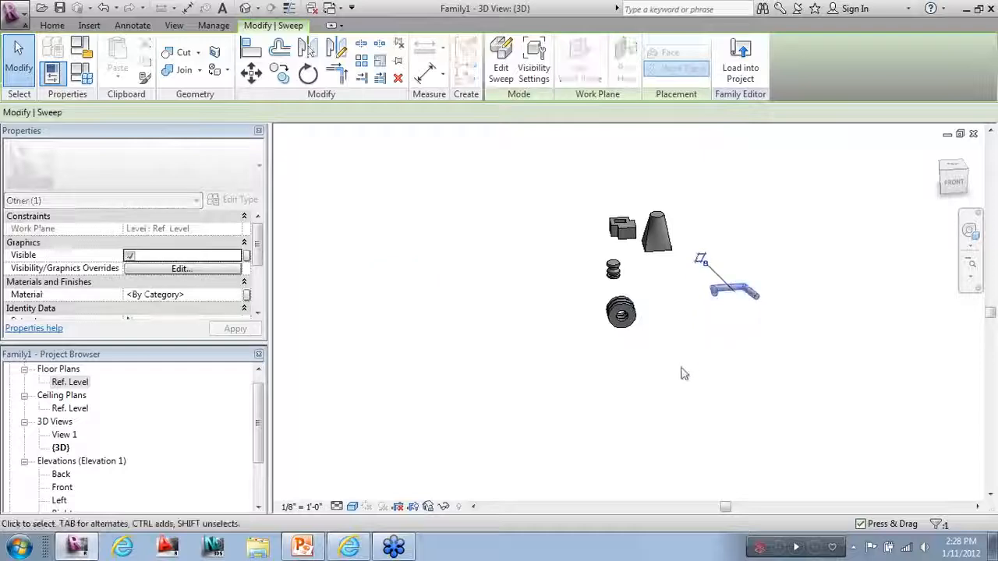
click(434, 429)
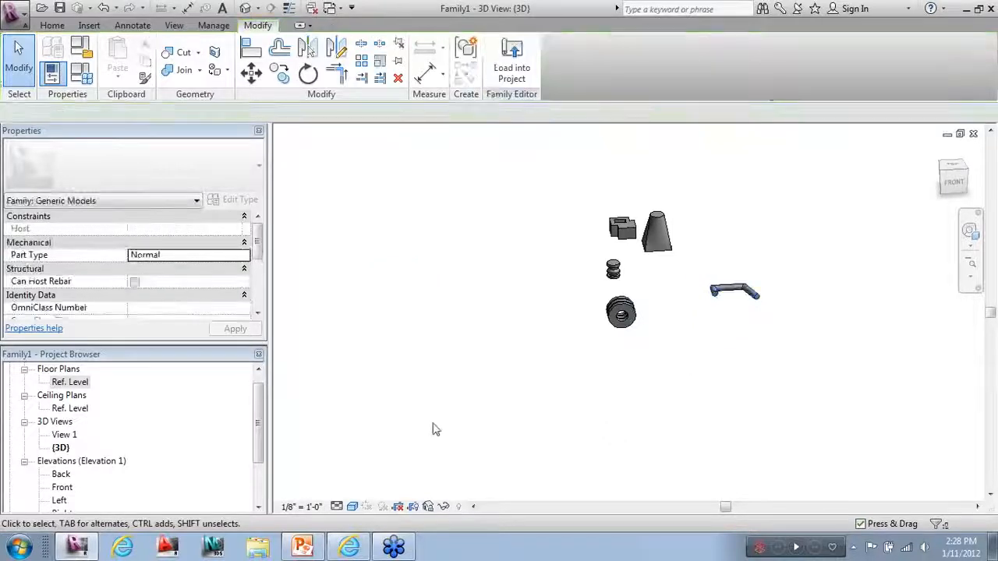
In the Ref. Level plan, start a swept blend, sketch an upward-bulging arc path with about 4' 2" radius, and finish the path.
double_click(69, 382)
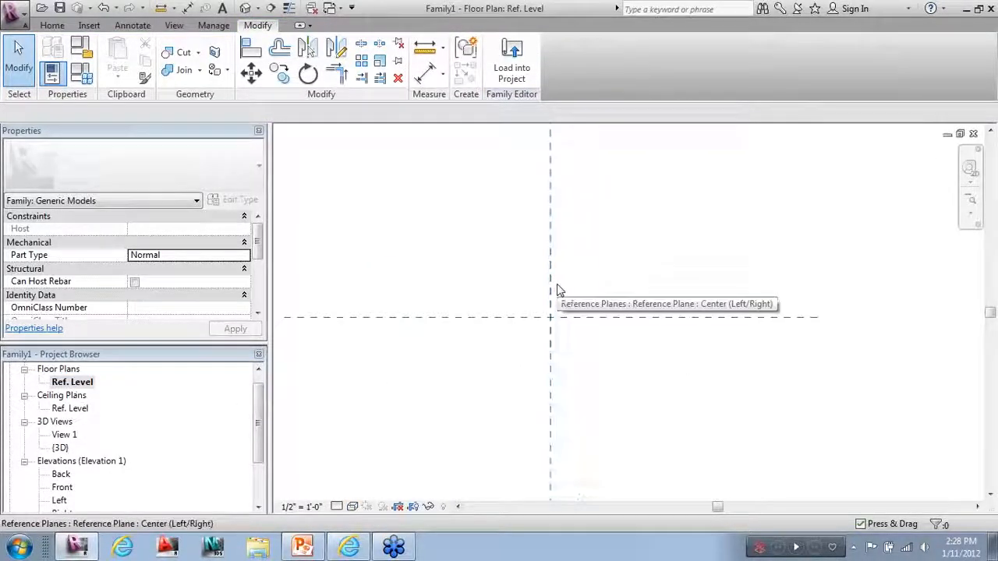
click(50, 25)
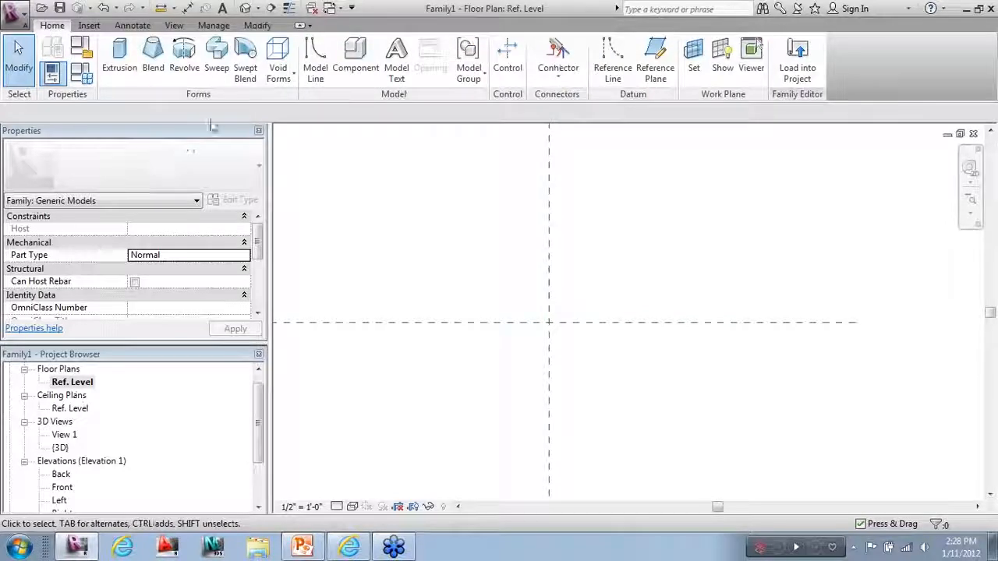
click(245, 51)
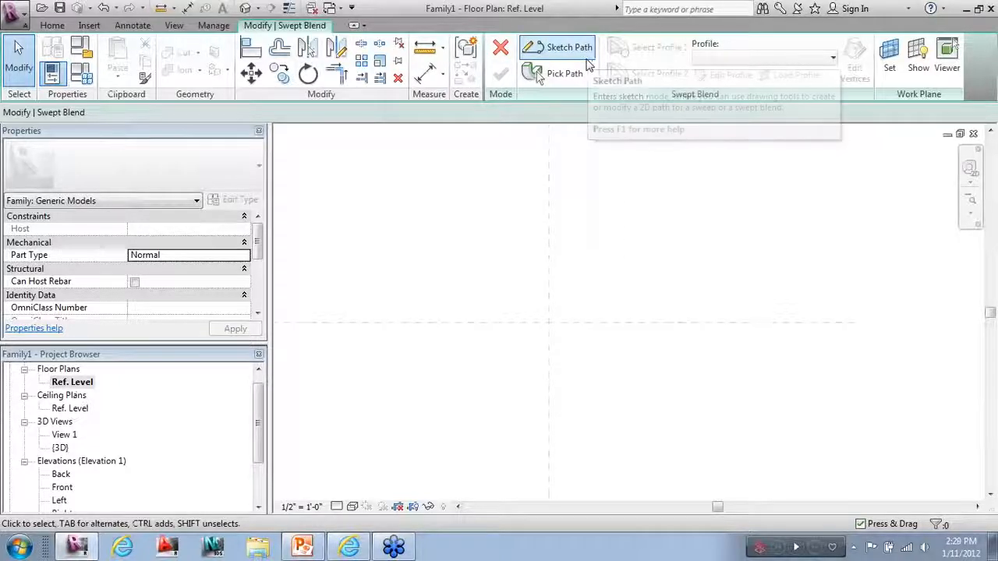
click(588, 56)
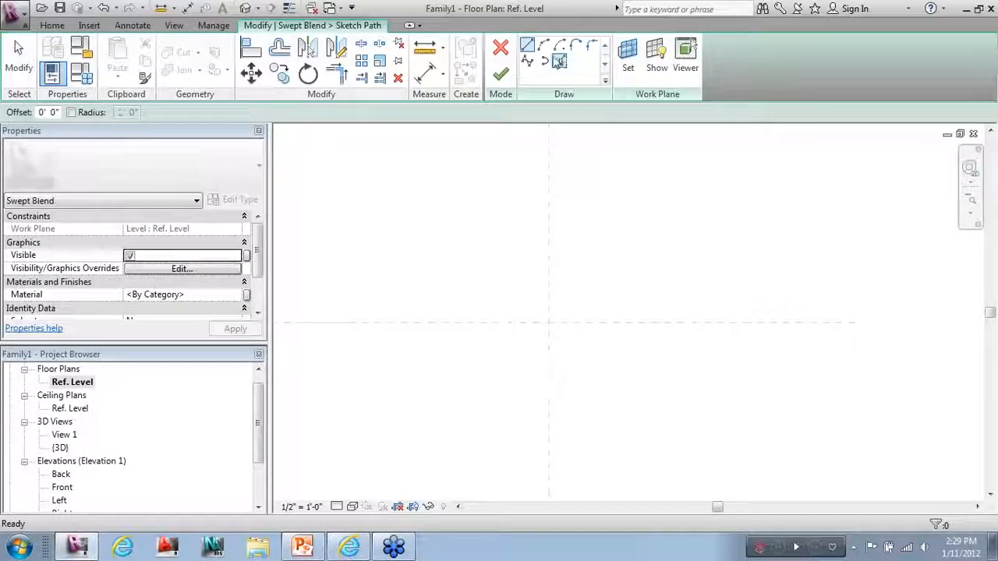
click(371, 323)
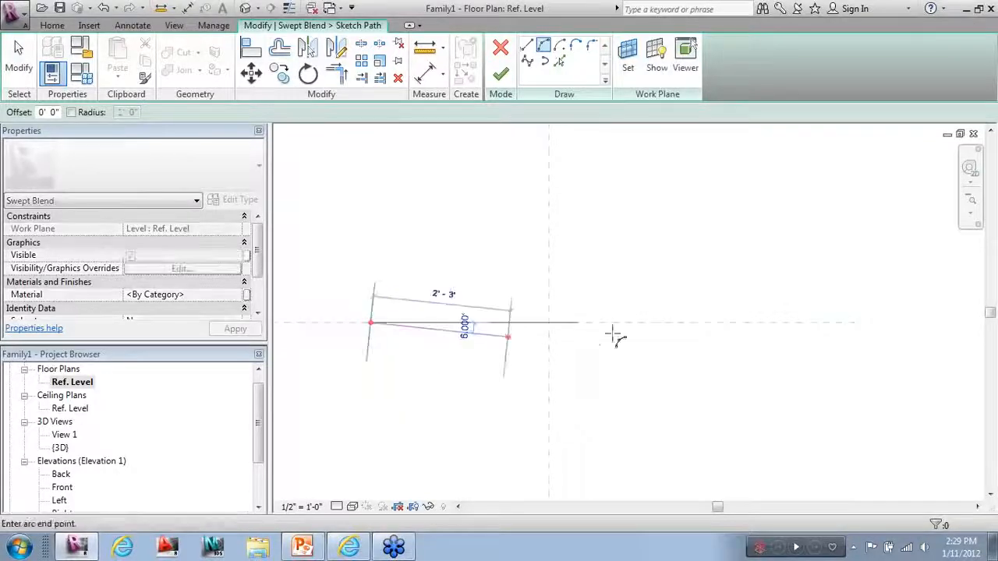
click(794, 322)
click(597, 212)
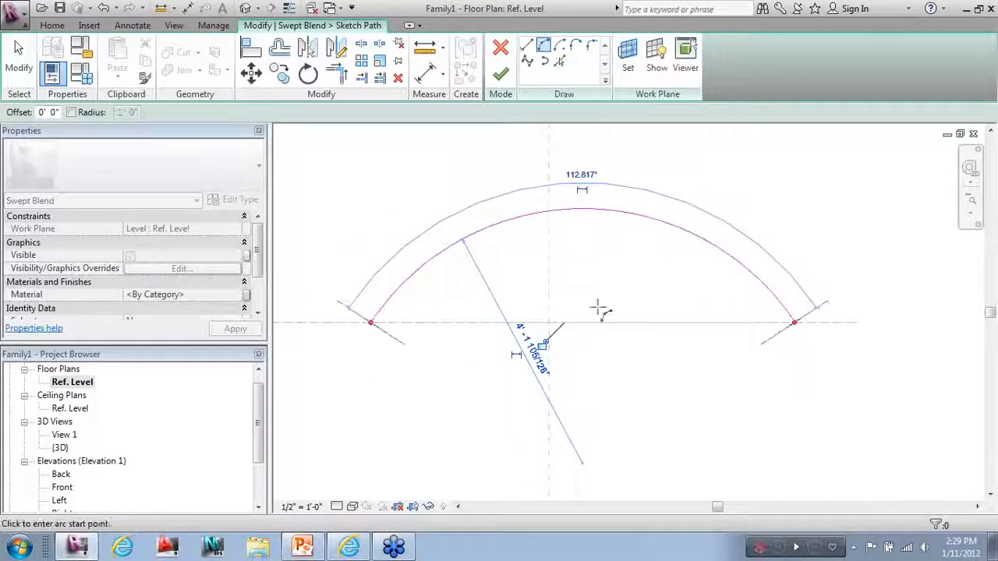
click(501, 74)
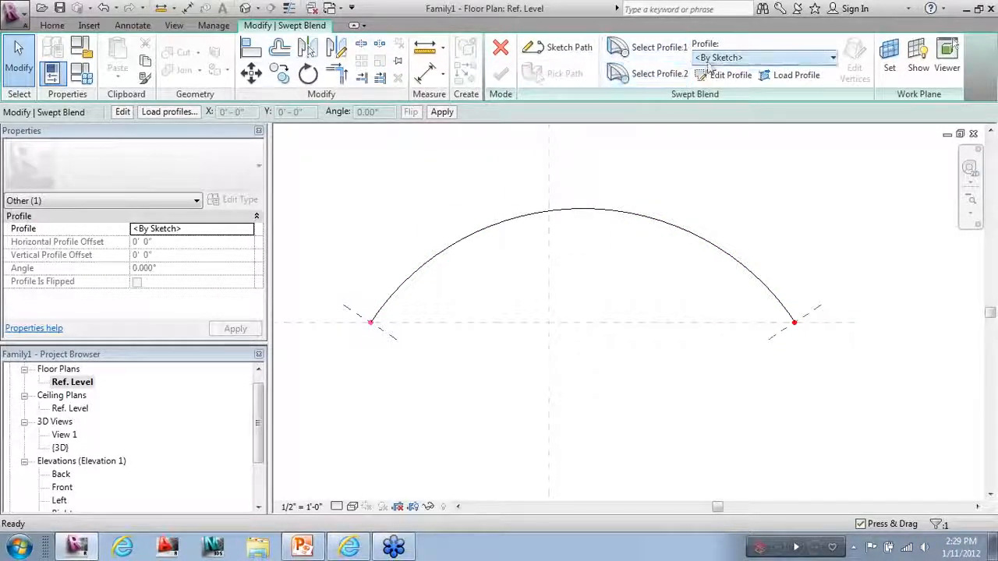
Open Profile 1 of the swept blend for sketch editing in the {3D} view.
click(659, 48)
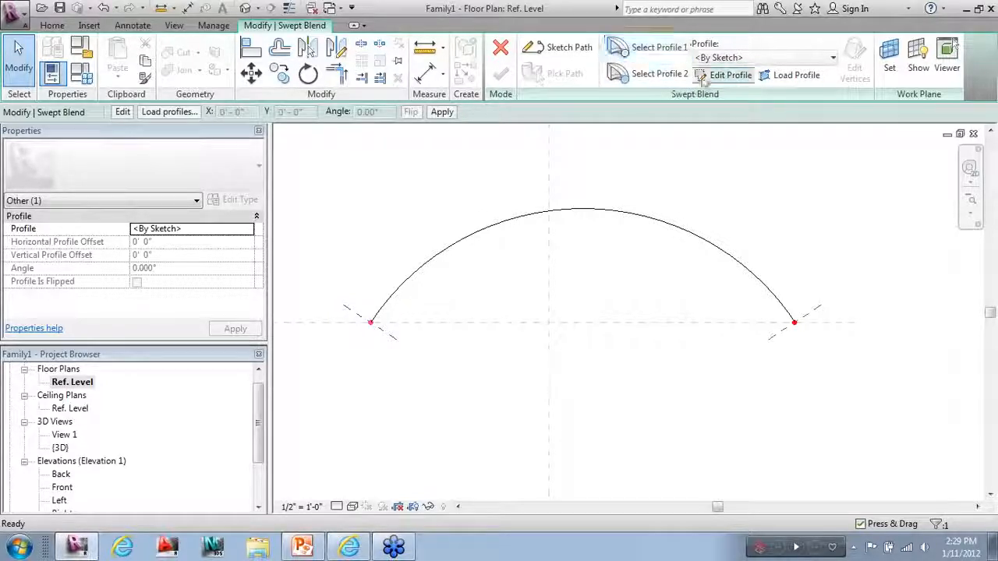
click(725, 74)
click(435, 231)
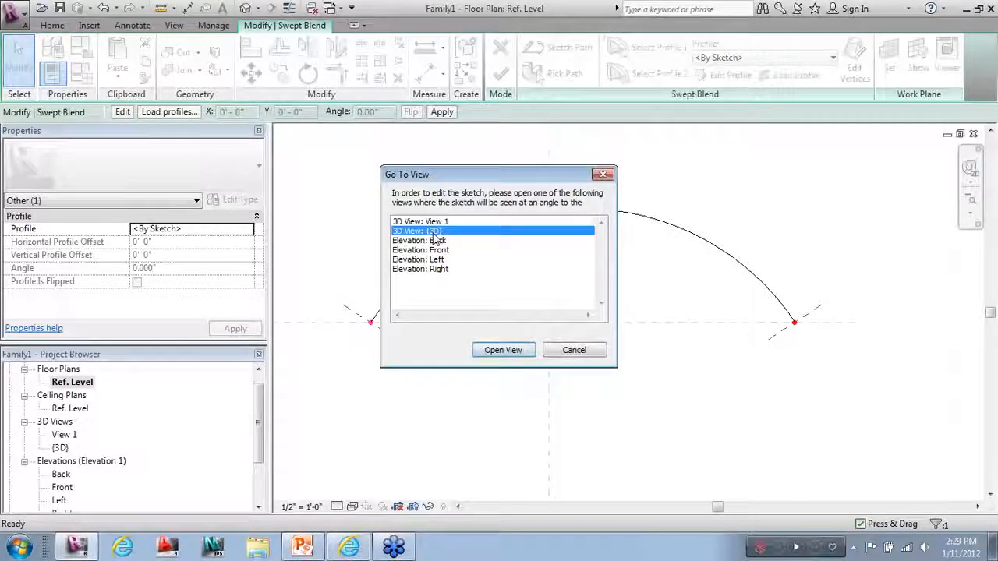
click(505, 350)
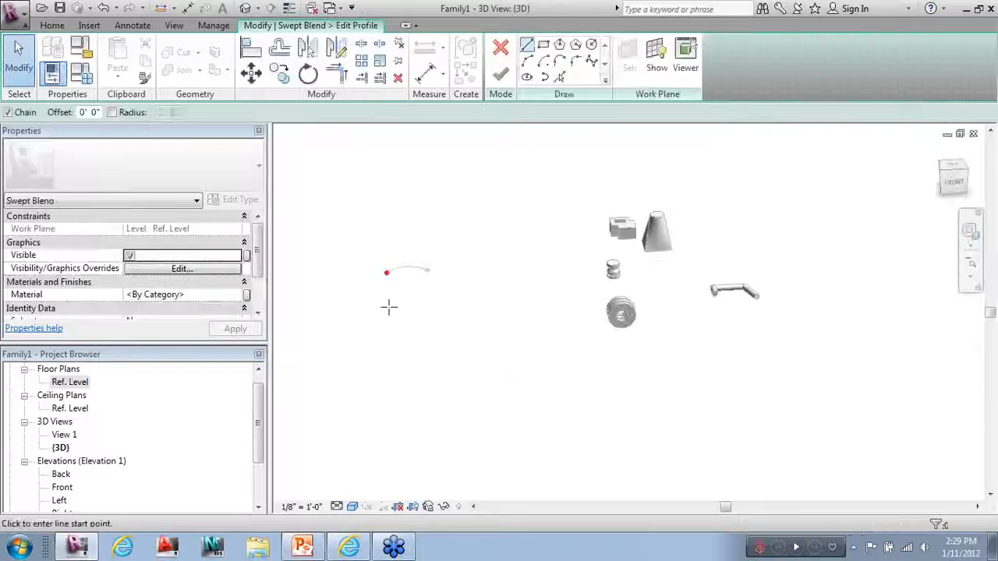
Sketch a circle of about 5" radius centered on the path's start point and finish Profile 1.
scroll(440, 273, up, 3)
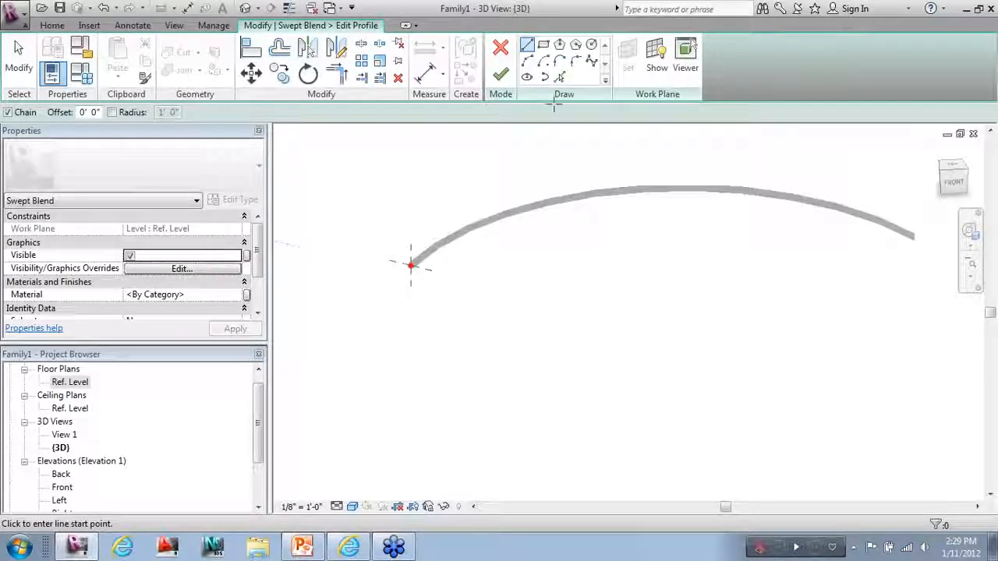
click(591, 45)
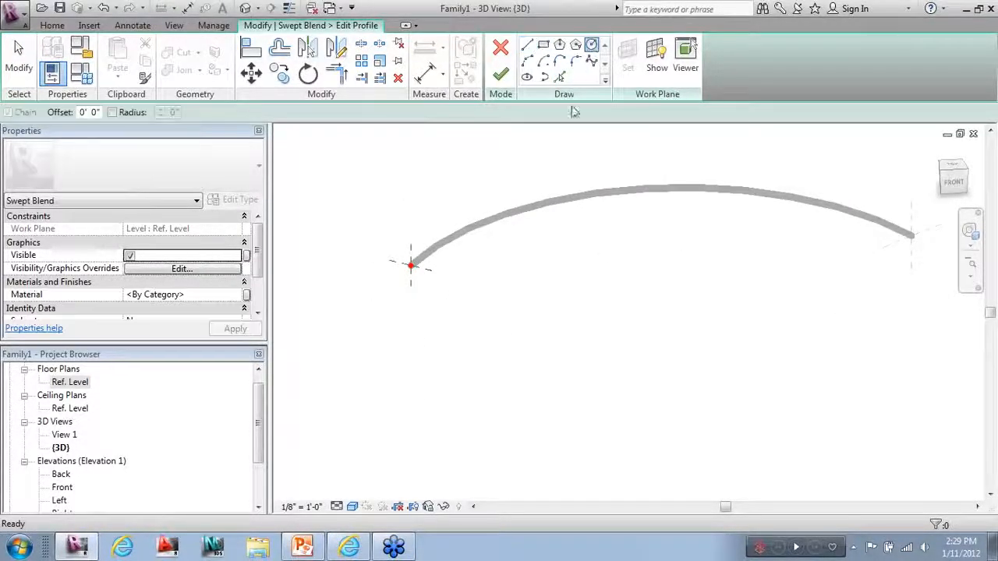
click(410, 265)
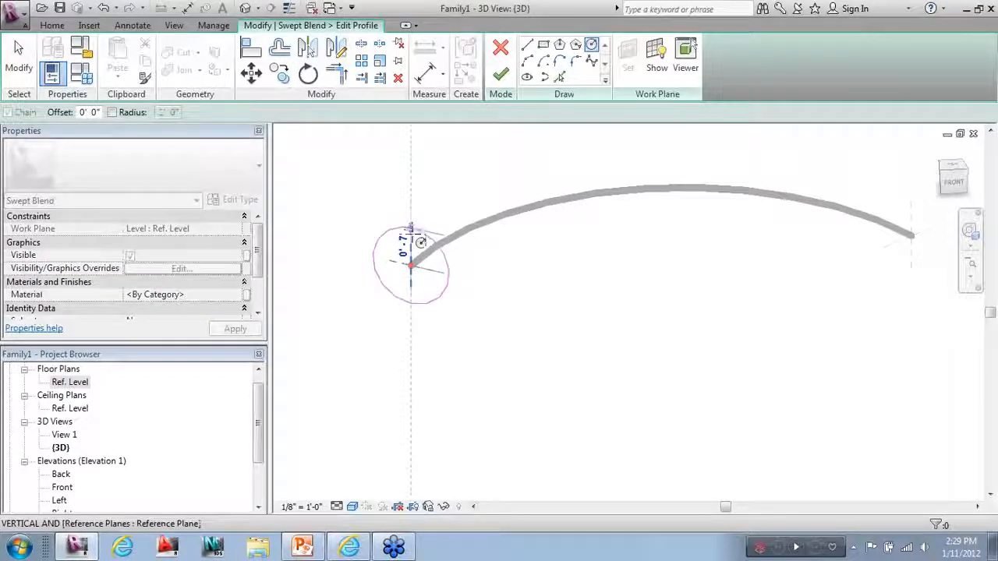
click(407, 239)
scroll(324, 357, down, 1)
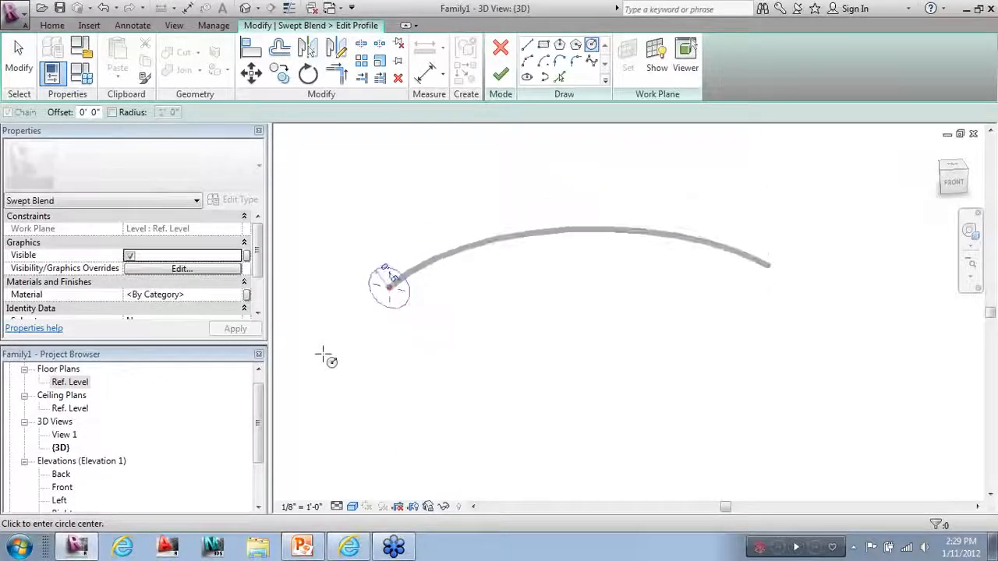
click(500, 73)
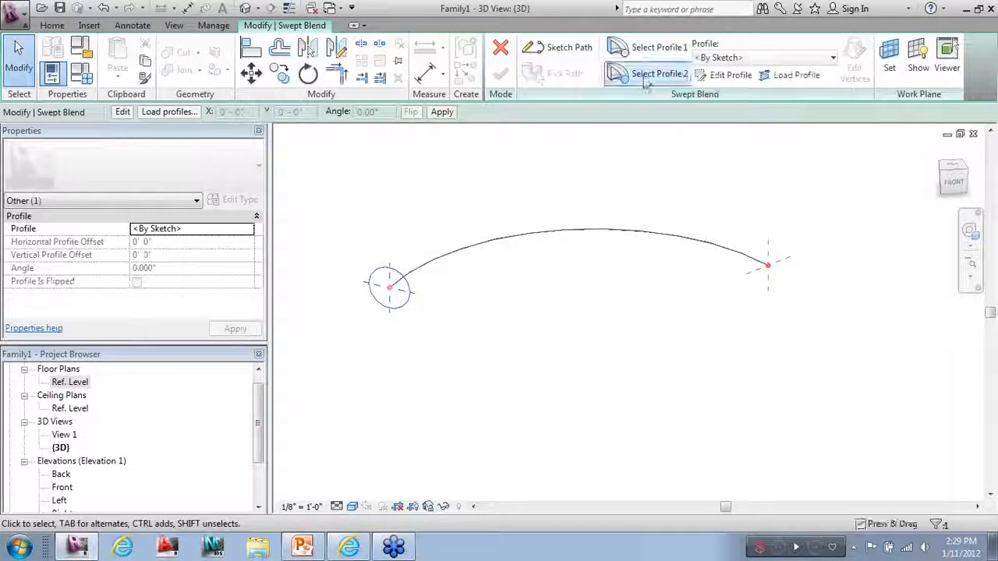
Sketch Profile 2 as a circle of about 1' 7" radius centered on the path's other end, and finish the profile and the swept blend.
click(646, 75)
click(720, 75)
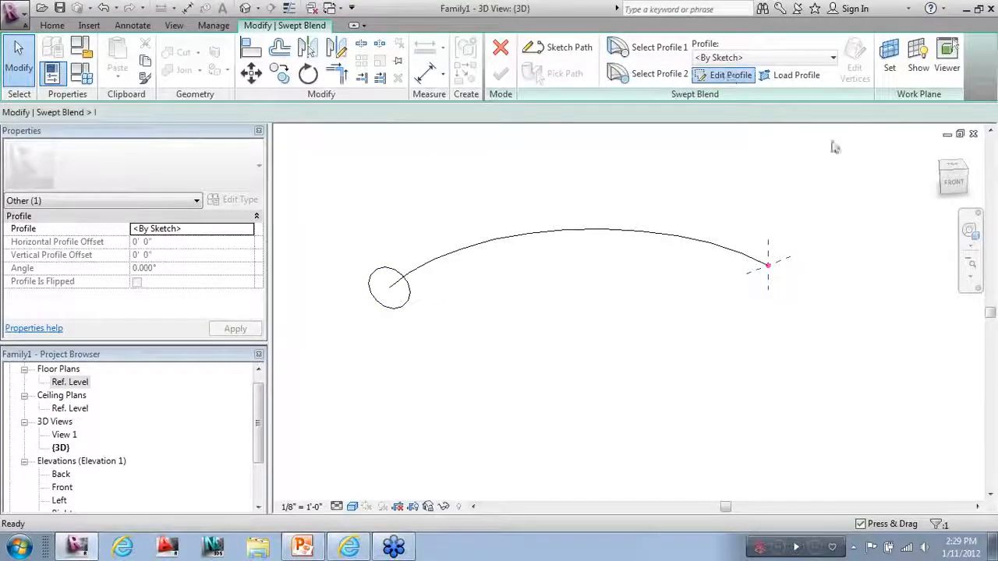
click(767, 265)
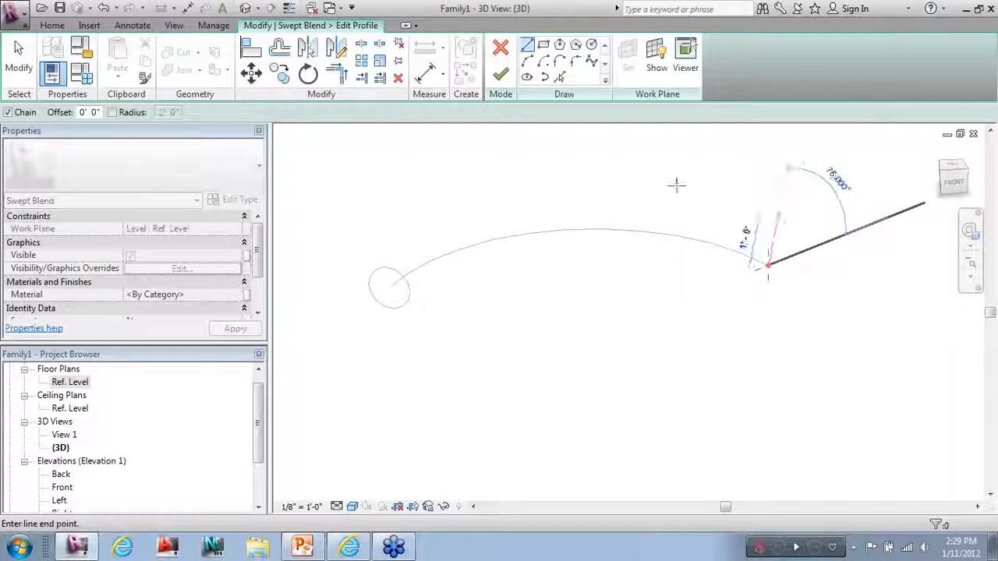
click(767, 266)
click(768, 189)
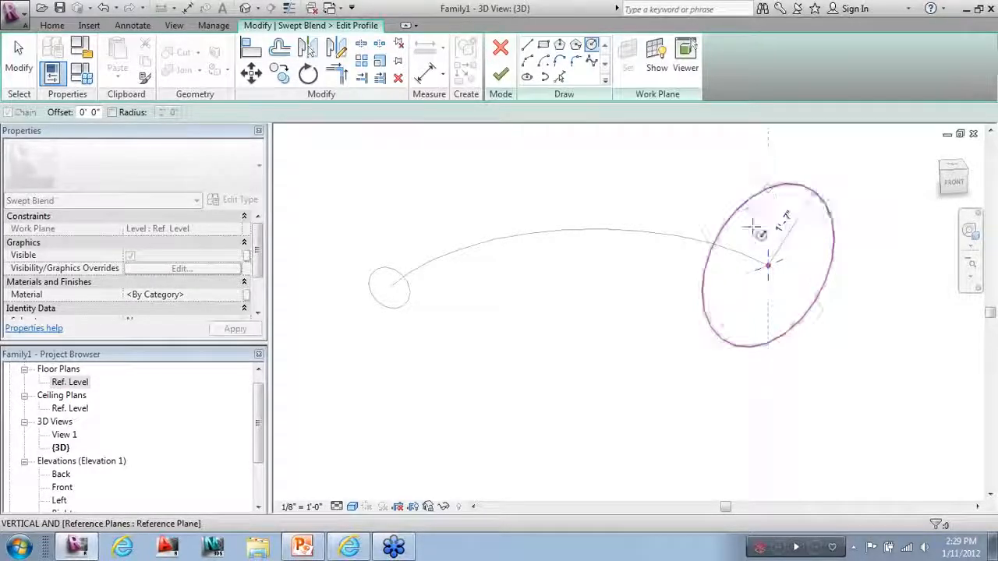
click(499, 75)
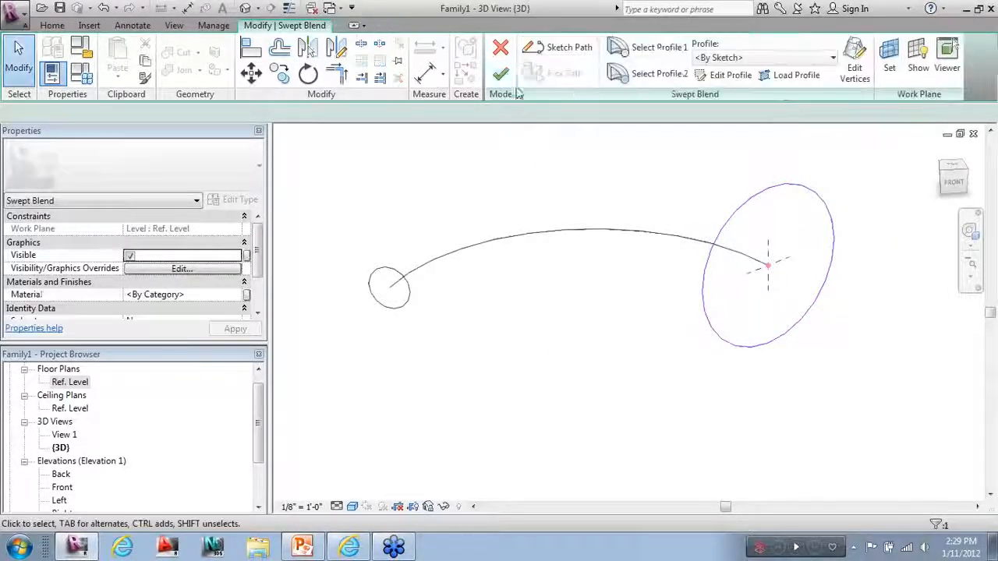
click(501, 76)
click(522, 141)
scroll(442, 234, down, 5)
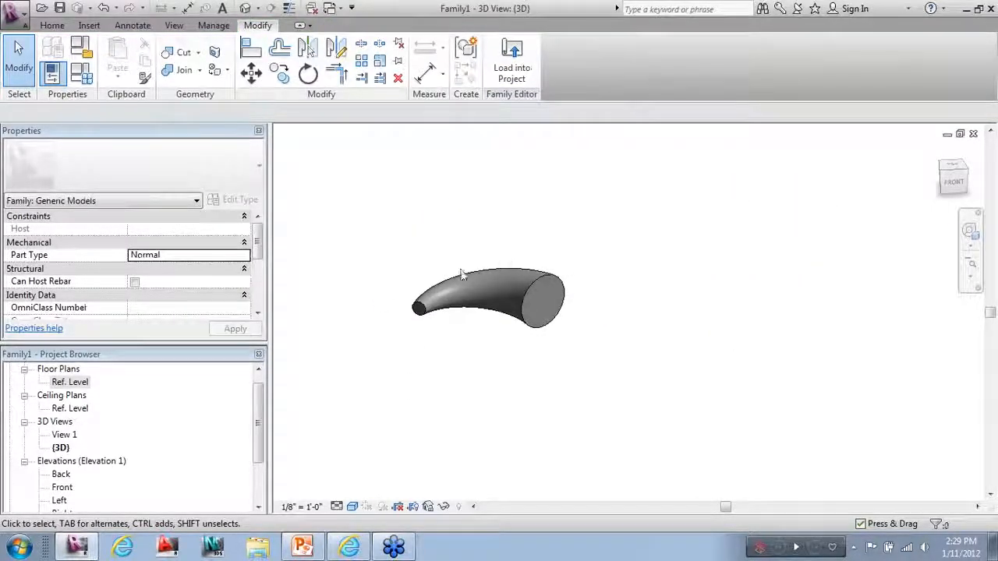
scroll(299, 270, down, 3)
scroll(374, 334, down, 1)
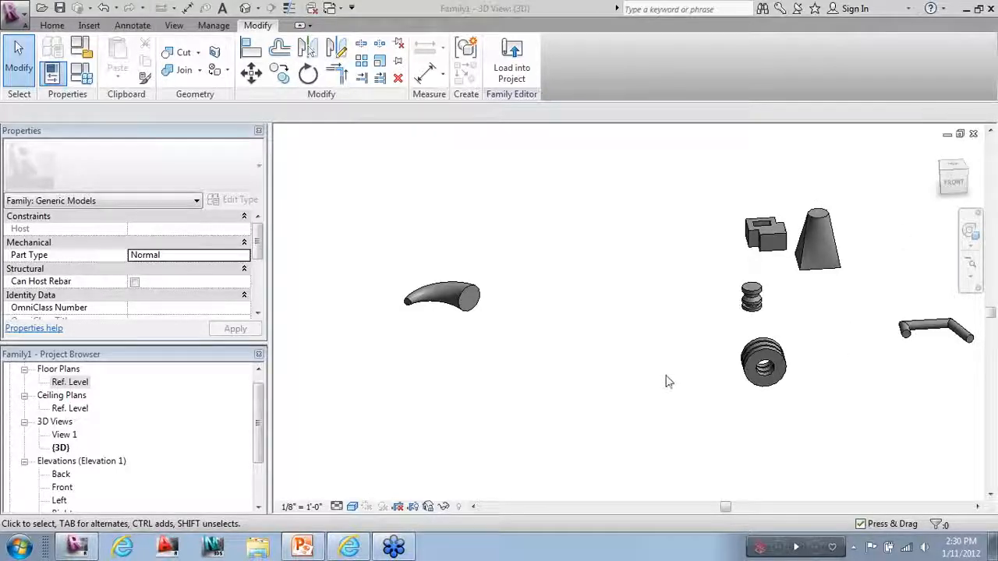
Delete the horn-shaped swept blend in the Ref. Level plan.
click(623, 348)
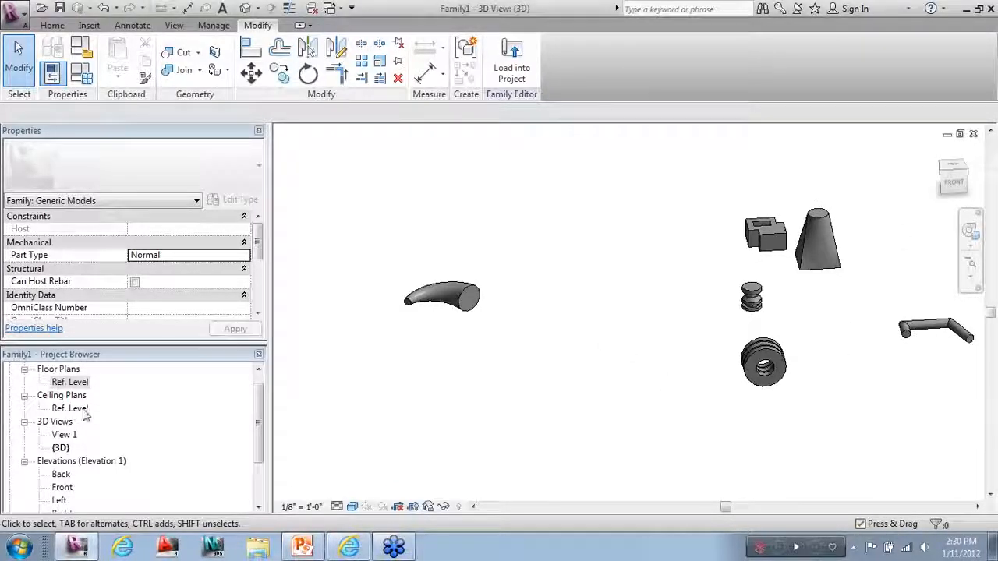
click(72, 386)
double_click(72, 382)
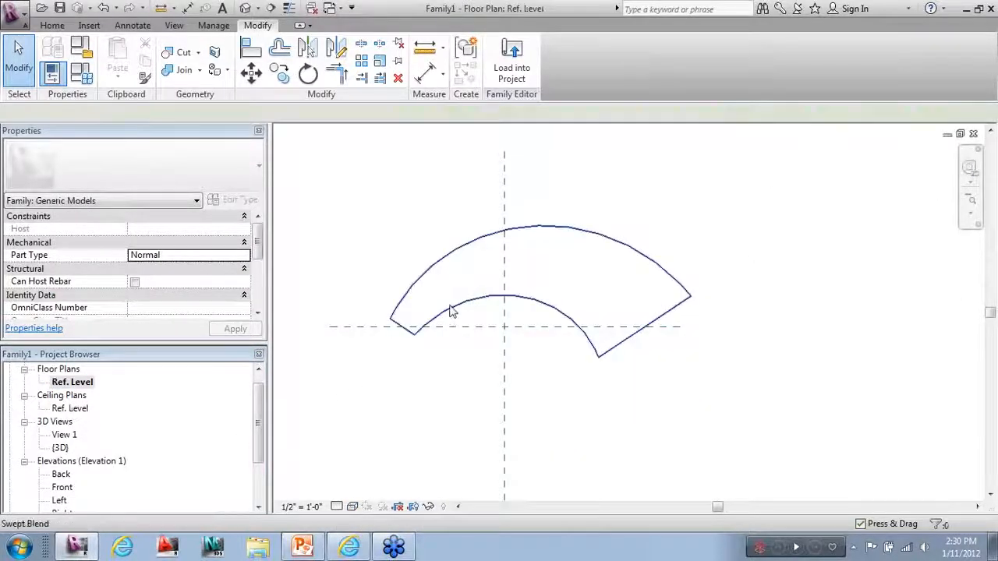
click(451, 310)
key(Delete)
Delete the remaining extrusion, blend, revolves and sweep from the Ref. Level plan, keeping only the center reference planes.
scroll(448, 315, down, 5)
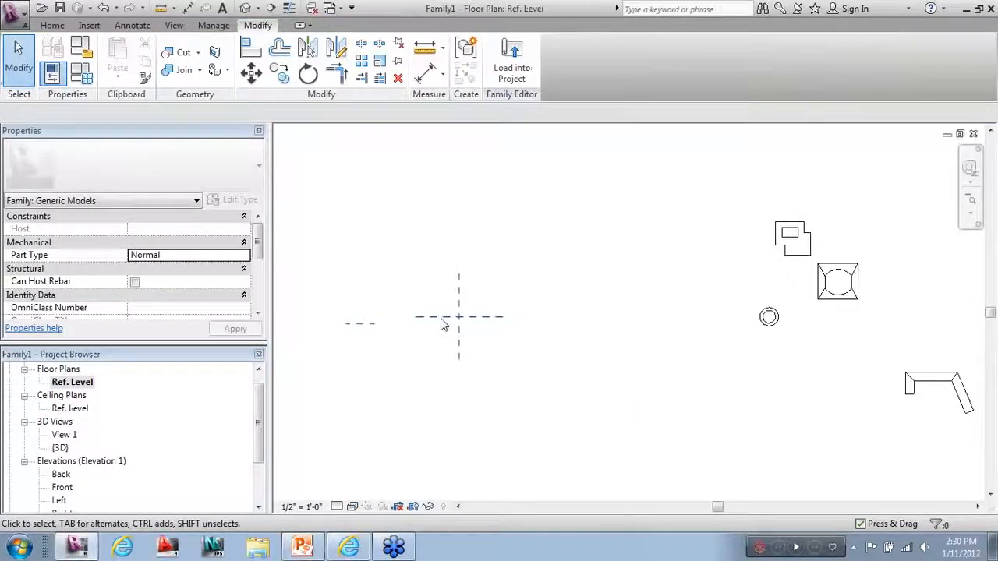
scroll(725, 350, down, 2)
drag(877, 468, 660, 218)
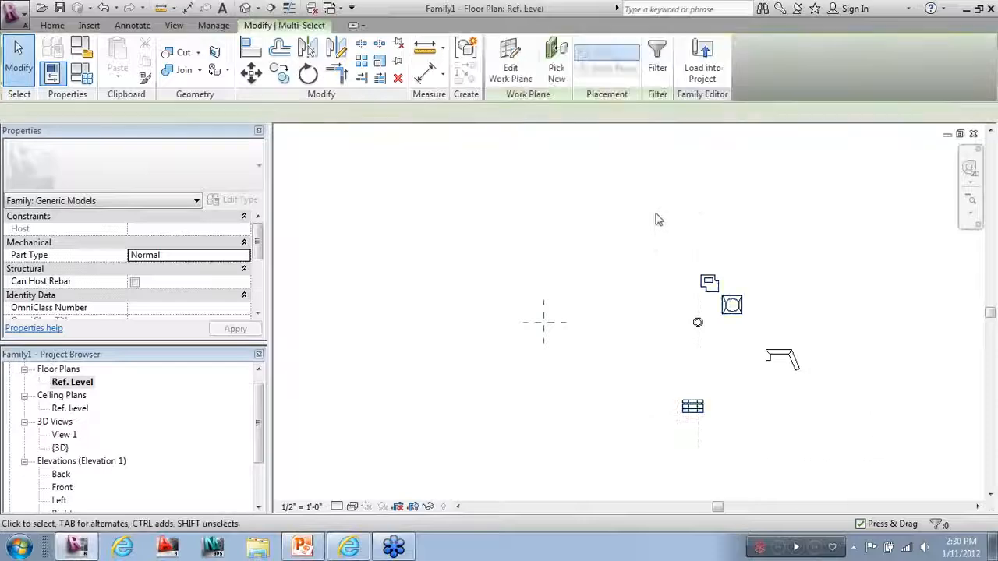
key(Delete)
click(770, 357)
key(Delete)
click(698, 322)
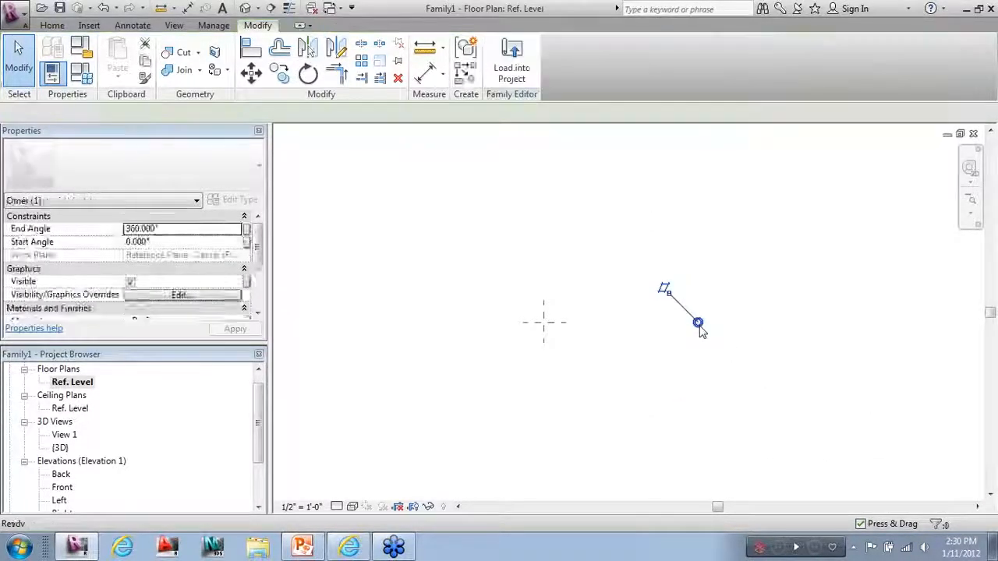
key(Delete)
scroll(518, 323, up, 4)
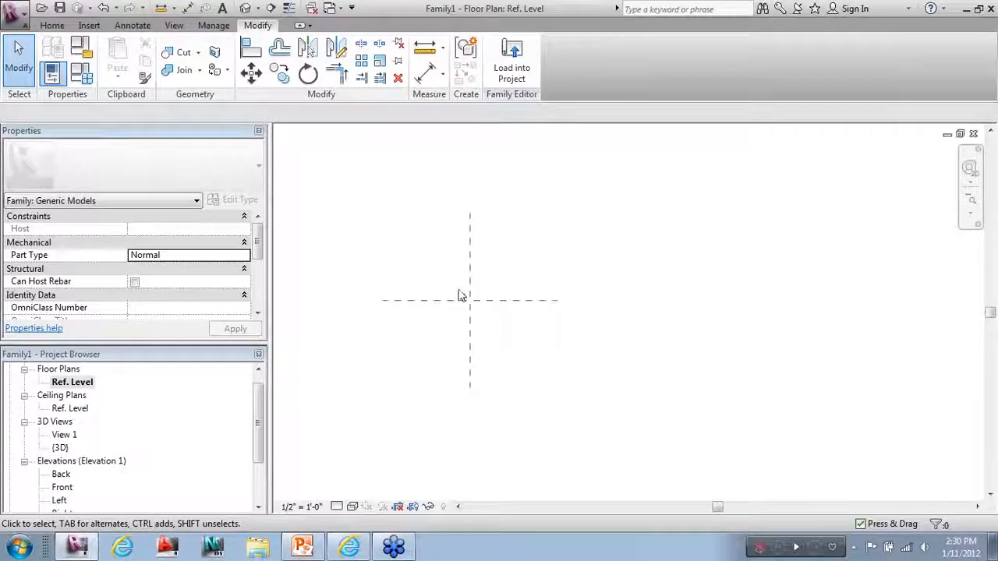
middle_drag(518, 320, 597, 334)
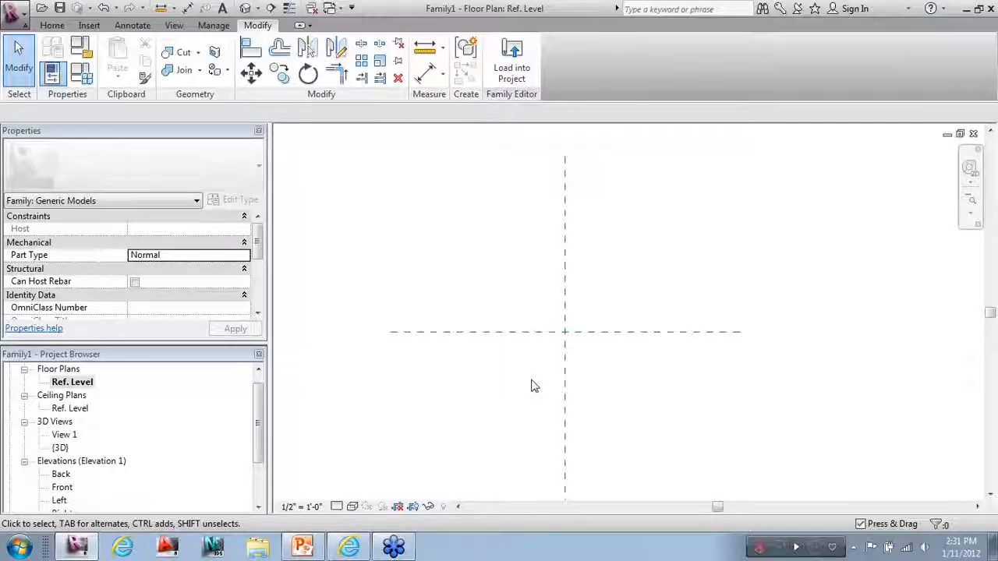
Close all open views of Family1 and the family itself without saving, returning to the Recent Files page.
click(972, 134)
click(972, 134)
click(972, 134)
click(973, 134)
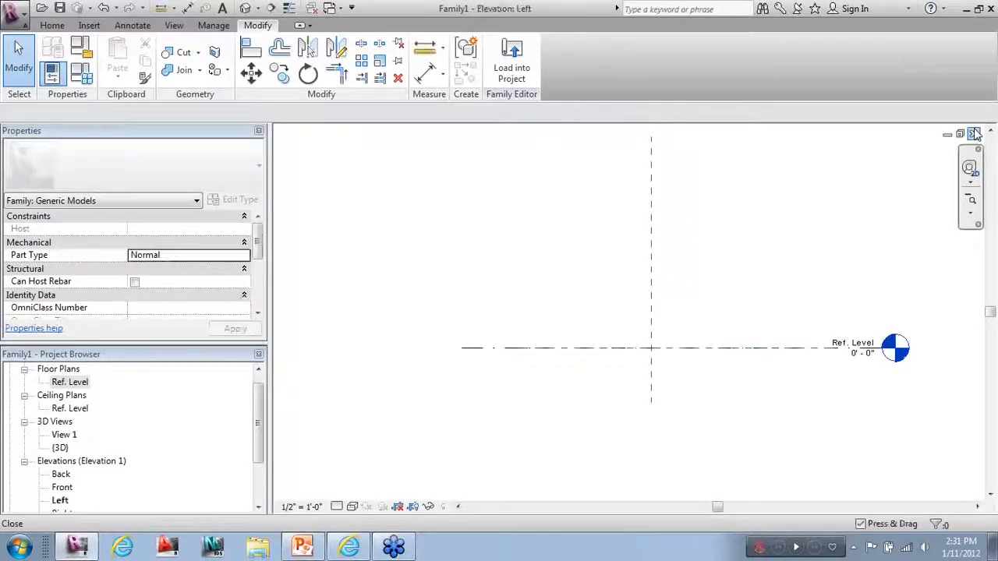
click(973, 134)
click(540, 279)
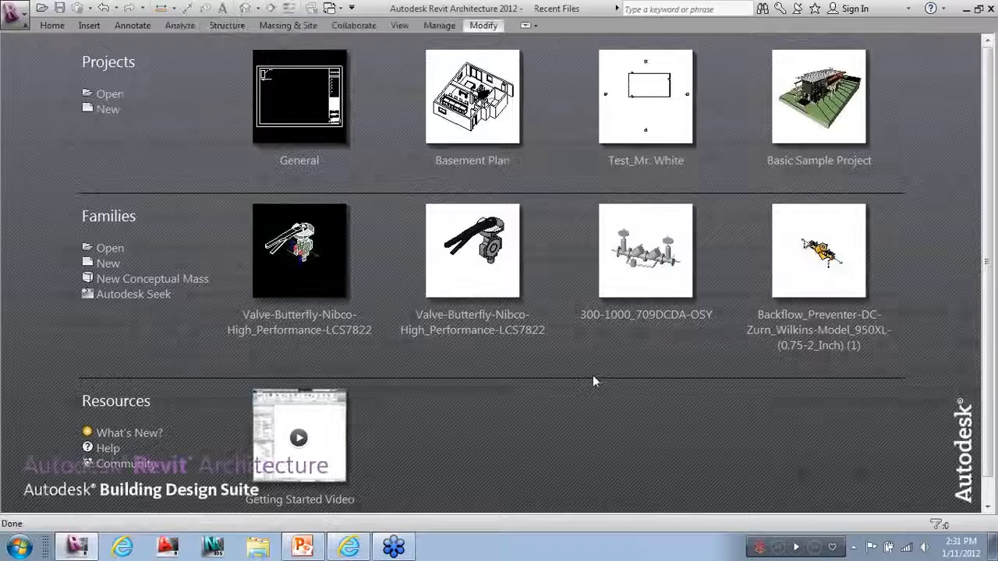
Create a new family from the Furniture template in the English_I template folder.
click(29, 13)
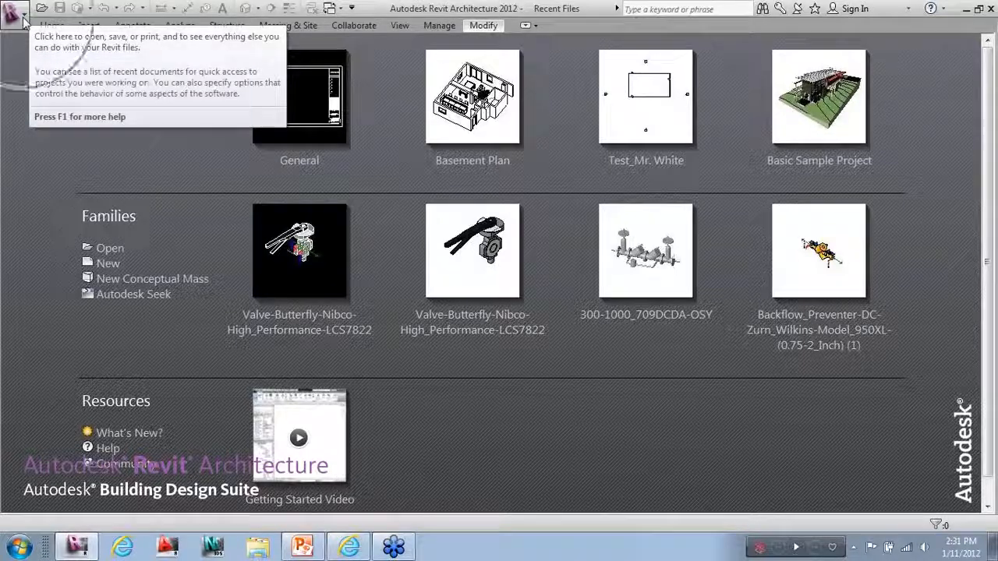
click(25, 16)
mouse_move(55, 65)
click(172, 121)
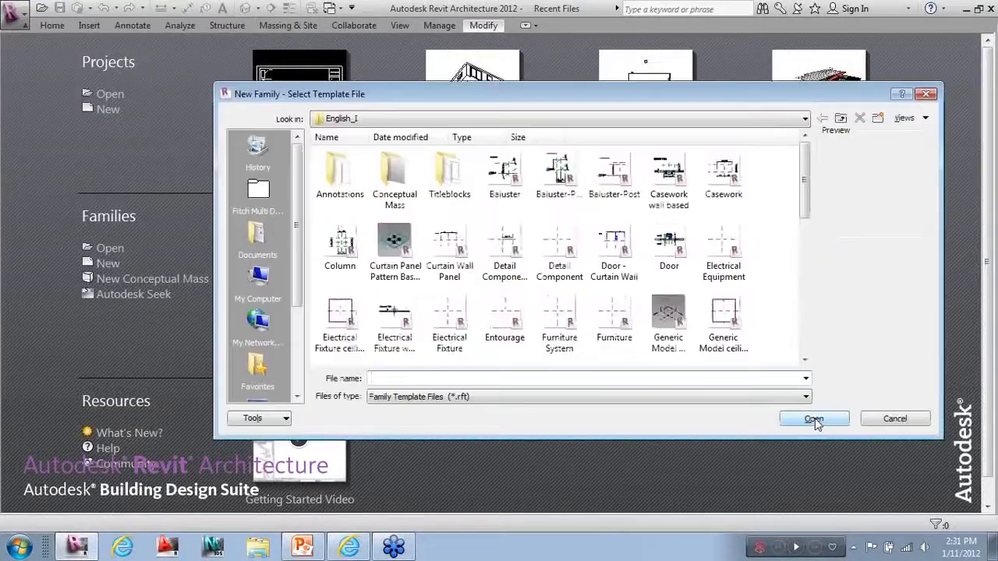
mouse_move(806, 179)
mouse_down()
mouse_move(805, 268)
mouse_move(804, 207)
mouse_up()
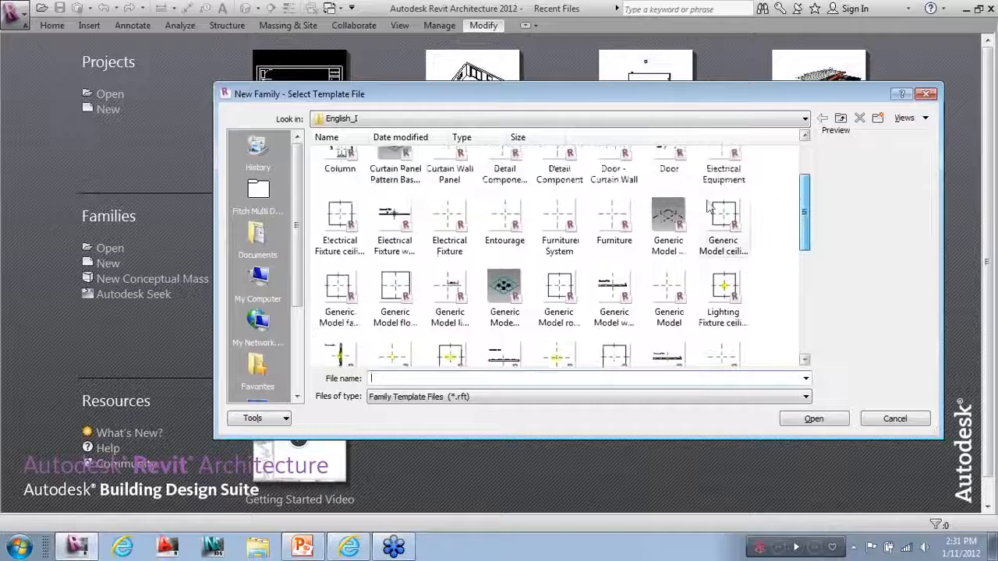
click(599, 216)
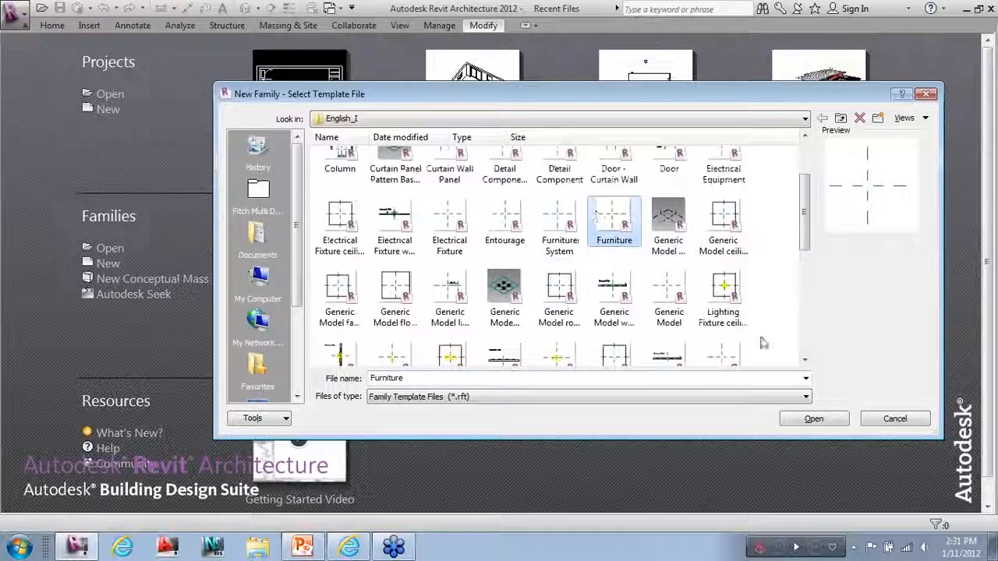
click(816, 421)
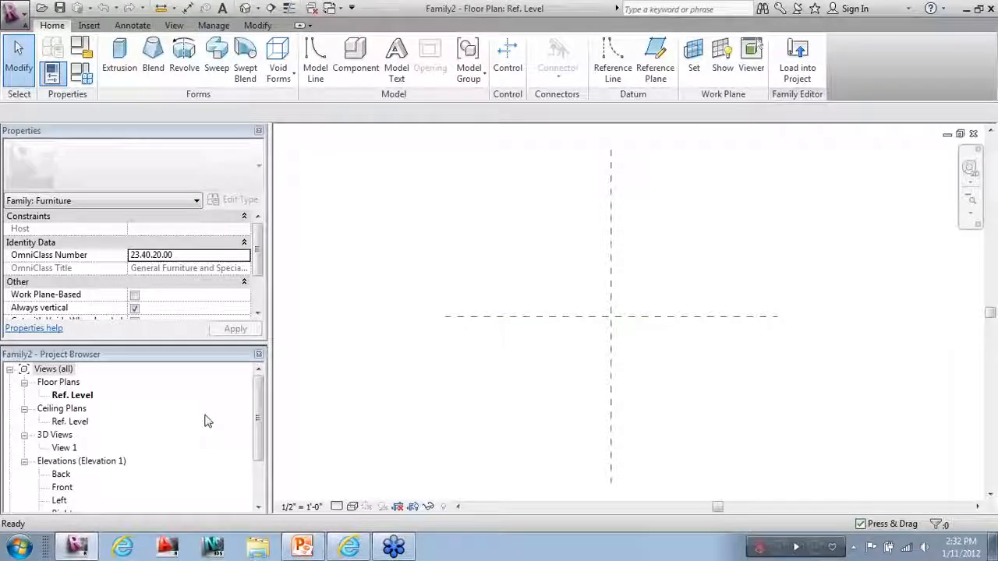
Choose Furniture as the family category in Family Category and Parameters and accept the settings.
click(81, 49)
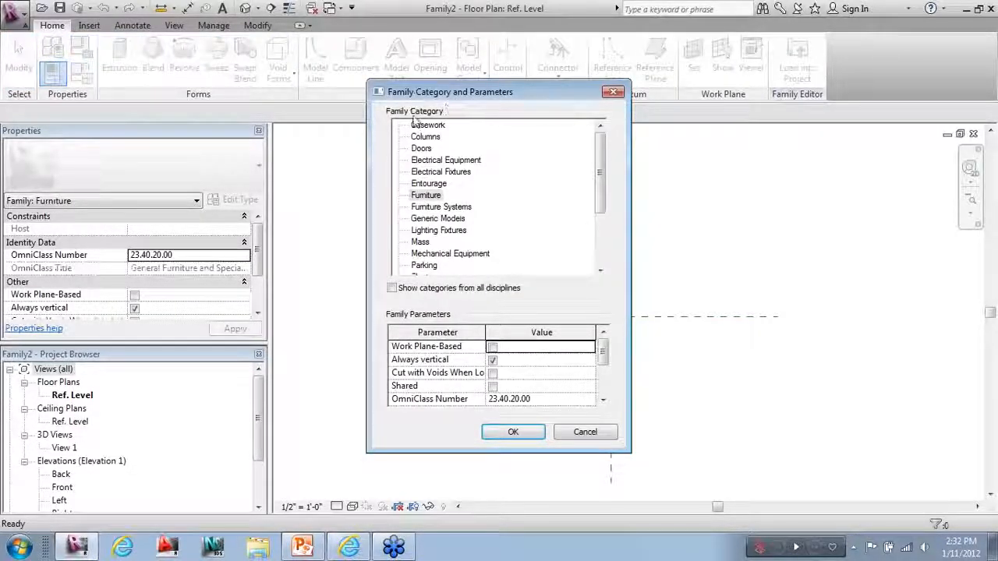
click(412, 198)
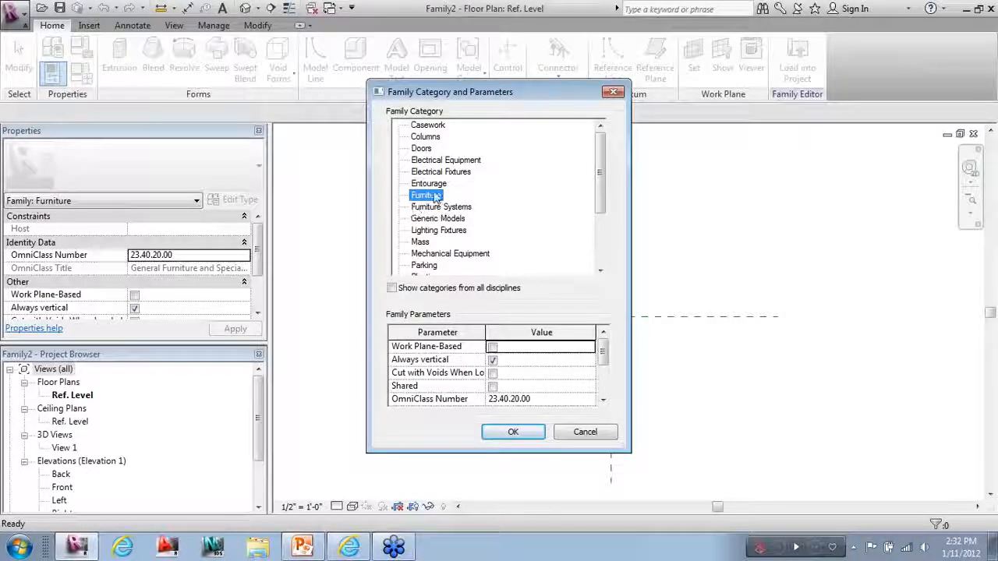
click(514, 433)
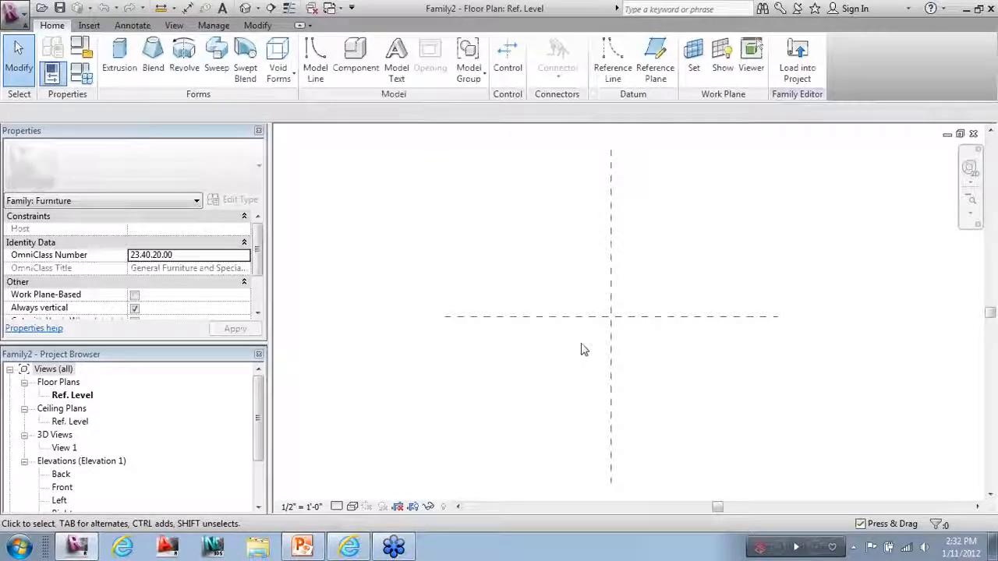
Add reference planes offset 2' on both sides of the vertical and horizontal center planes by picking those planes.
middle_drag(637, 381, 611, 379)
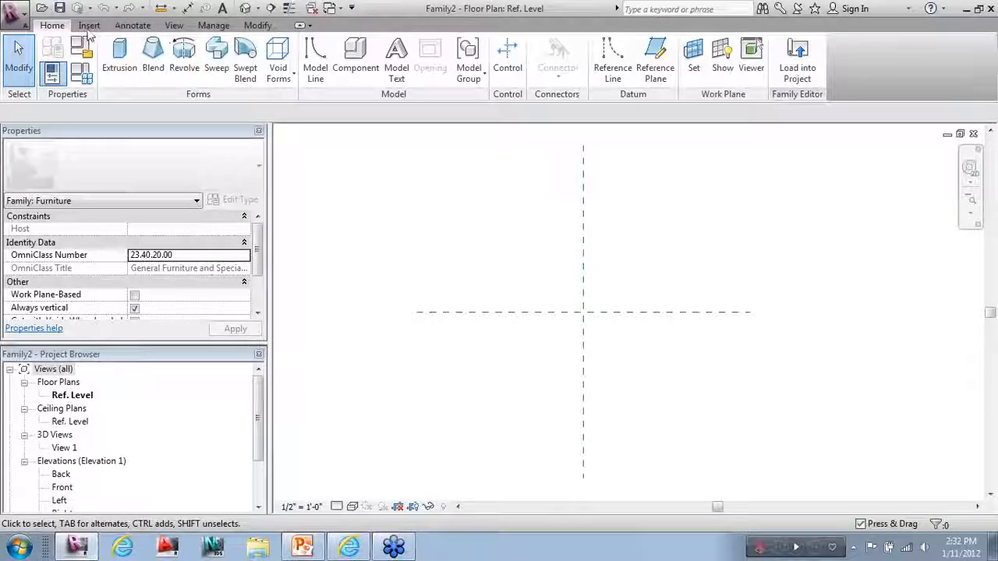
click(658, 78)
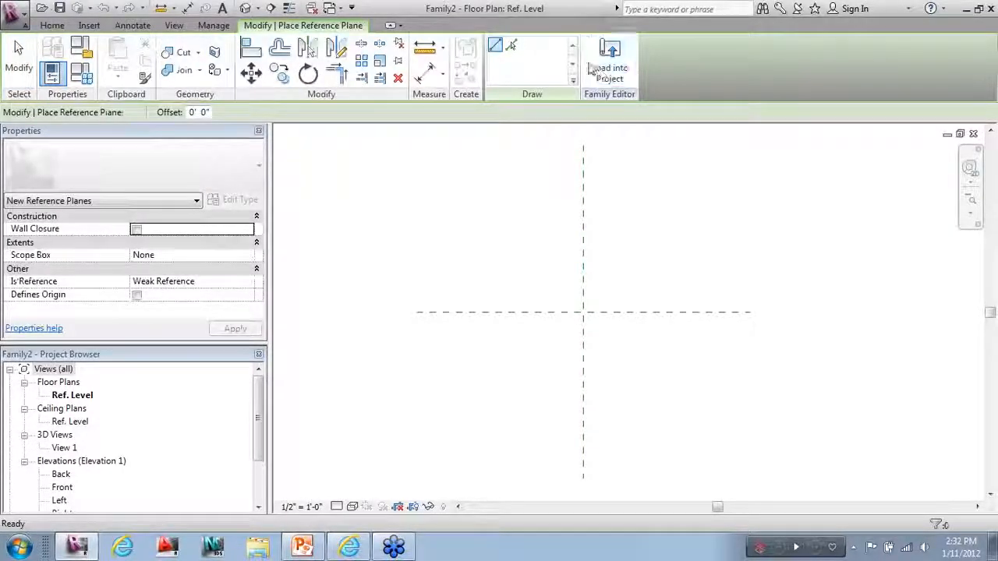
click(515, 50)
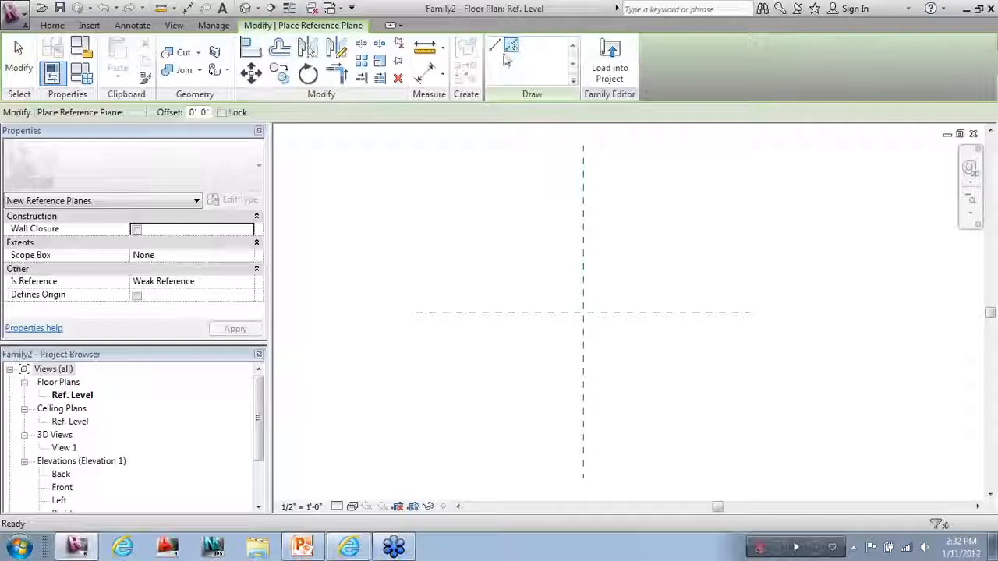
drag(194, 112, 186, 113)
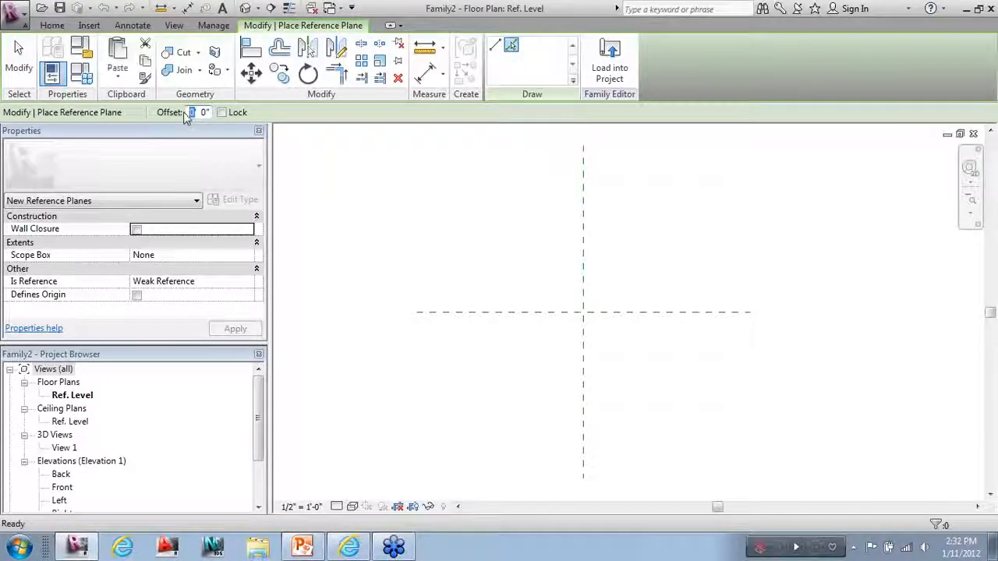
text(2)
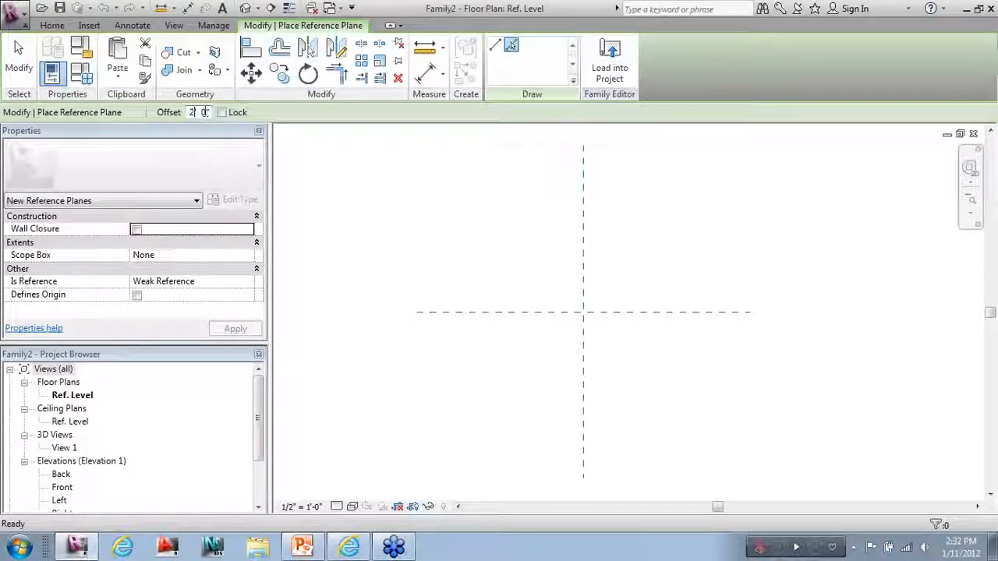
click(583, 270)
click(586, 265)
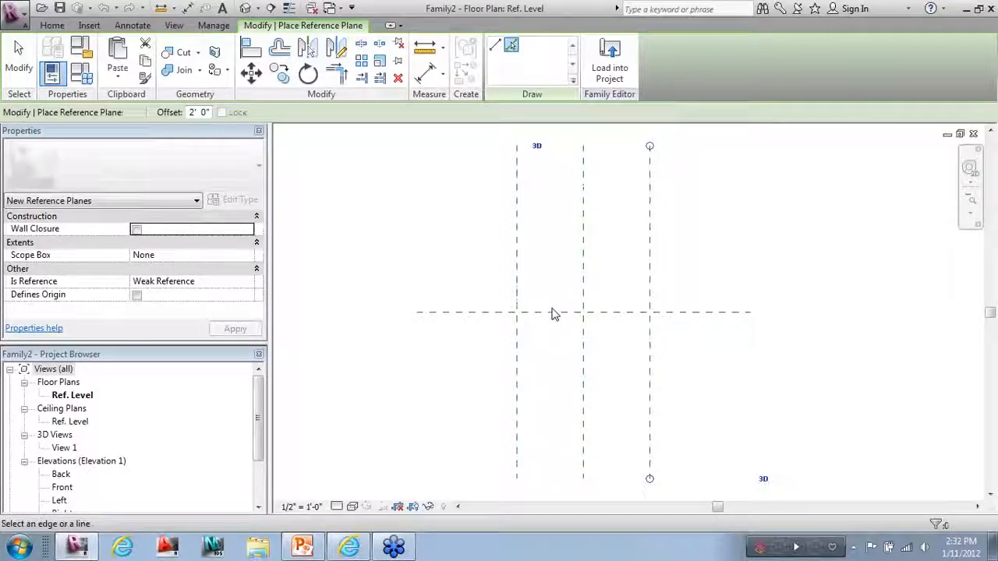
click(553, 310)
click(556, 321)
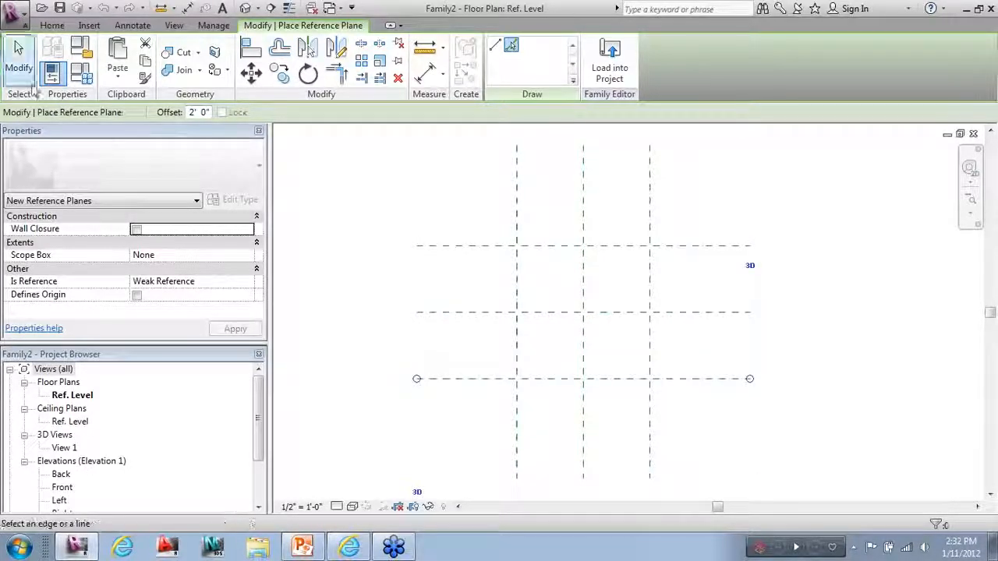
click(22, 66)
Shorten the left ends of the two offset horizontal reference planes and the lower ends of the two offset vertical ones.
click(442, 246)
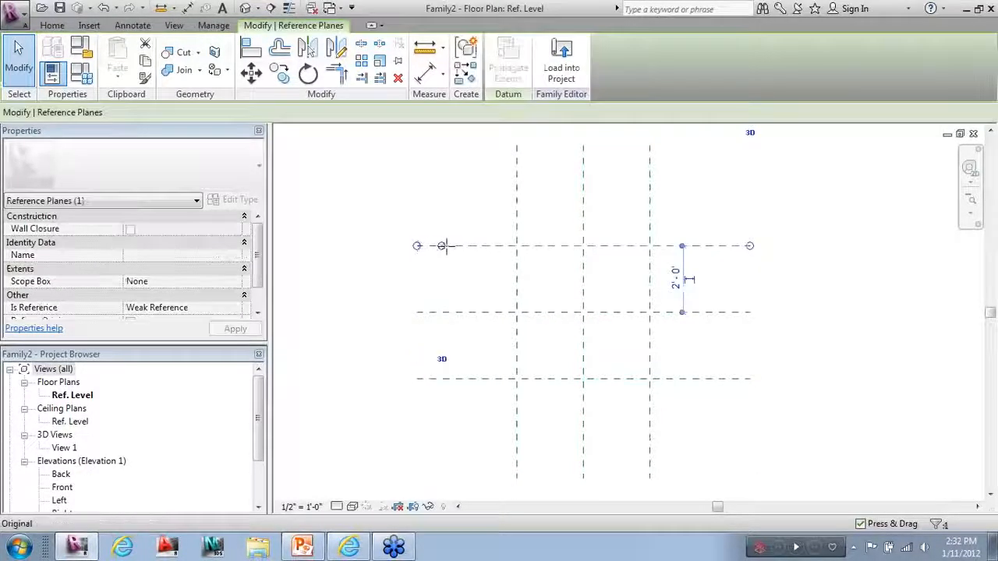
drag(438, 247, 475, 246)
click(453, 379)
drag(451, 381, 477, 379)
click(516, 477)
drag(514, 481, 516, 423)
click(649, 468)
drag(650, 477, 650, 423)
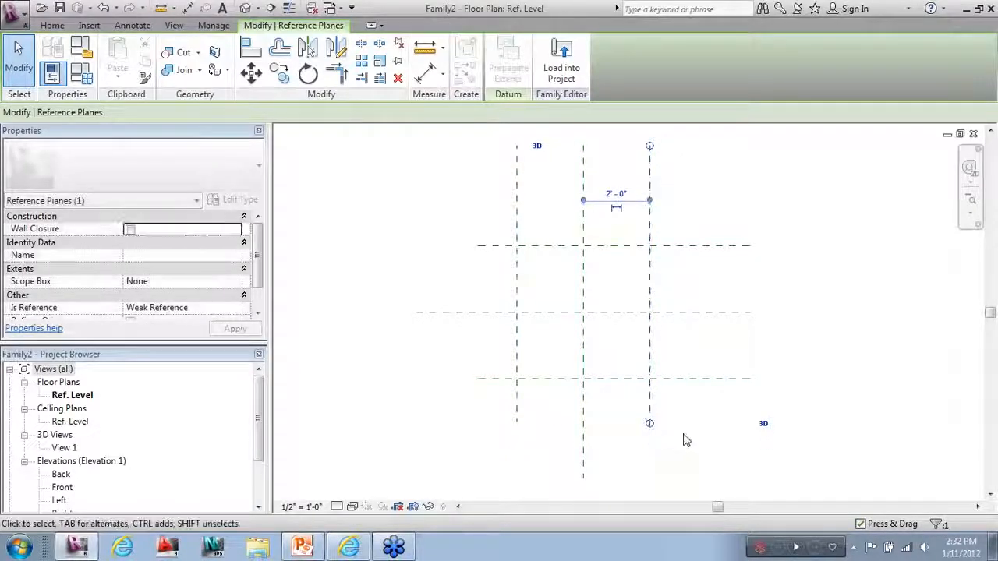
click(673, 440)
Shorten the right ends of the offset horizontal reference planes and the upper ends of the offset vertical ones.
click(714, 379)
drag(708, 392, 696, 395)
click(704, 259)
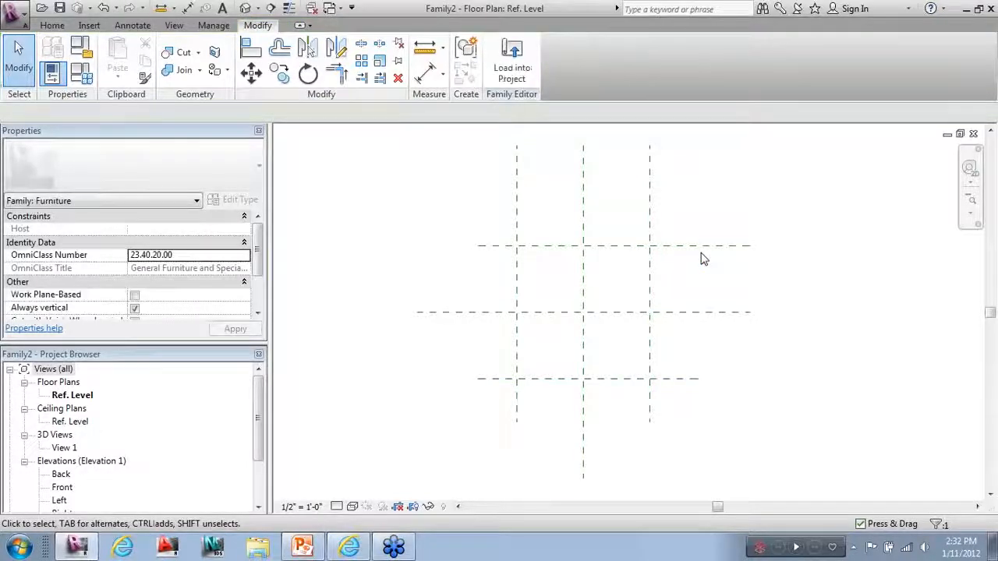
click(704, 247)
drag(742, 251, 697, 255)
click(699, 261)
click(651, 204)
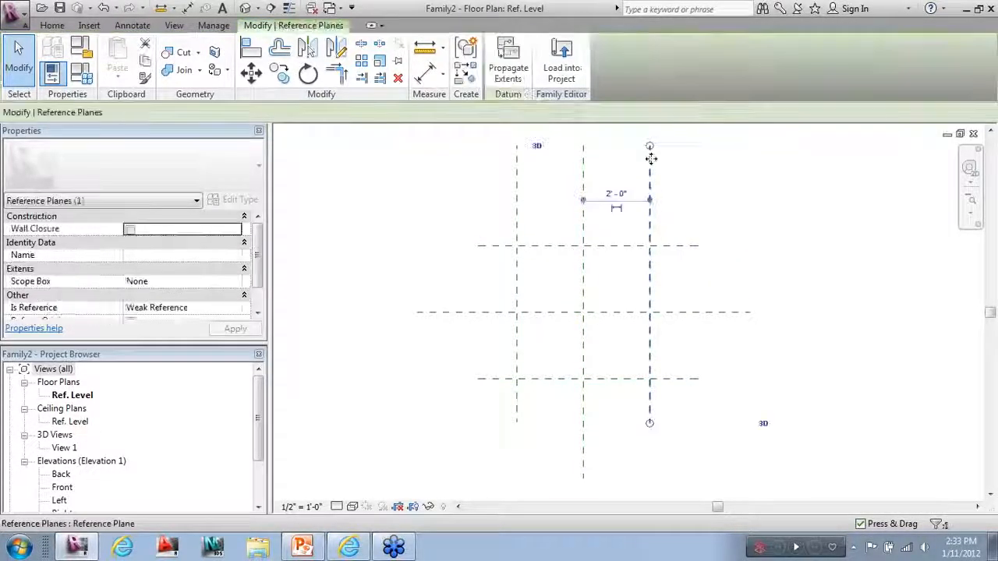
click(527, 196)
drag(528, 196, 531, 206)
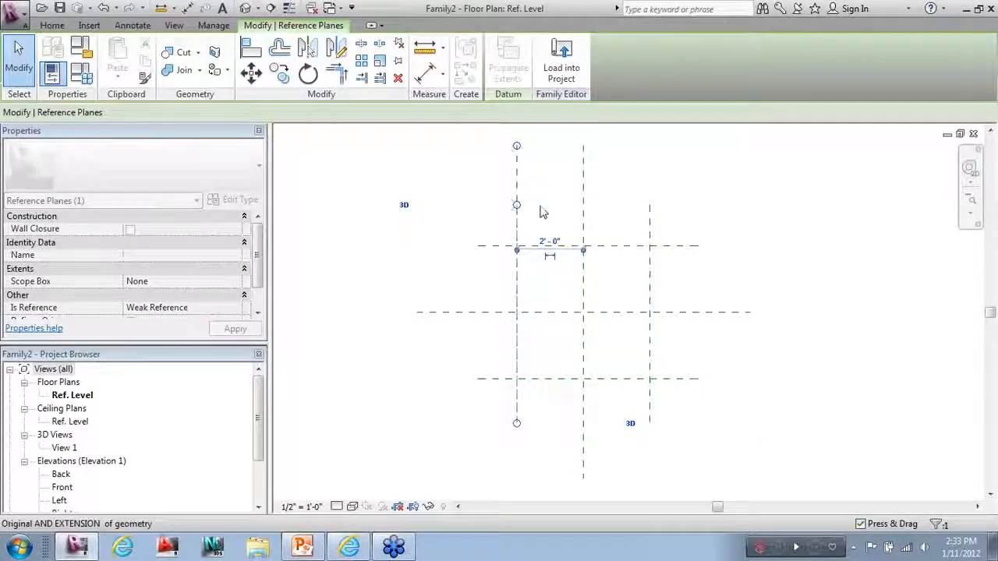
click(758, 205)
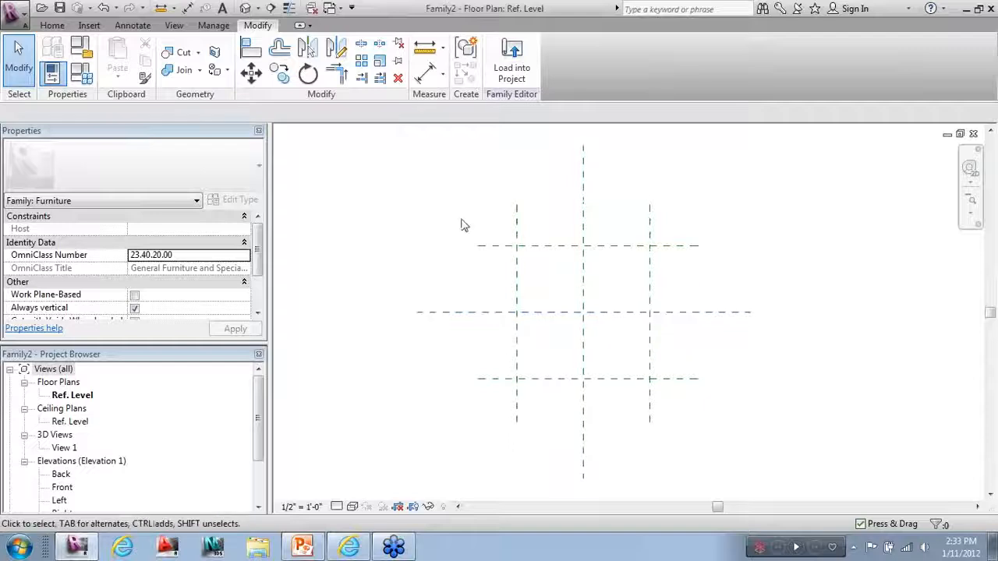
Place a continuous aligned dimension across the three vertical reference planes, above the layout.
click(131, 28)
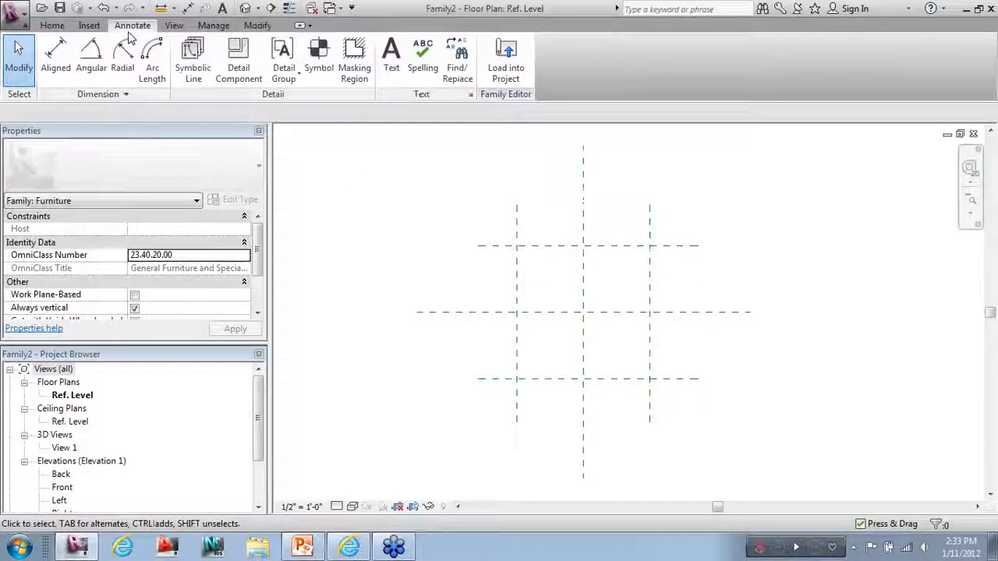
click(65, 56)
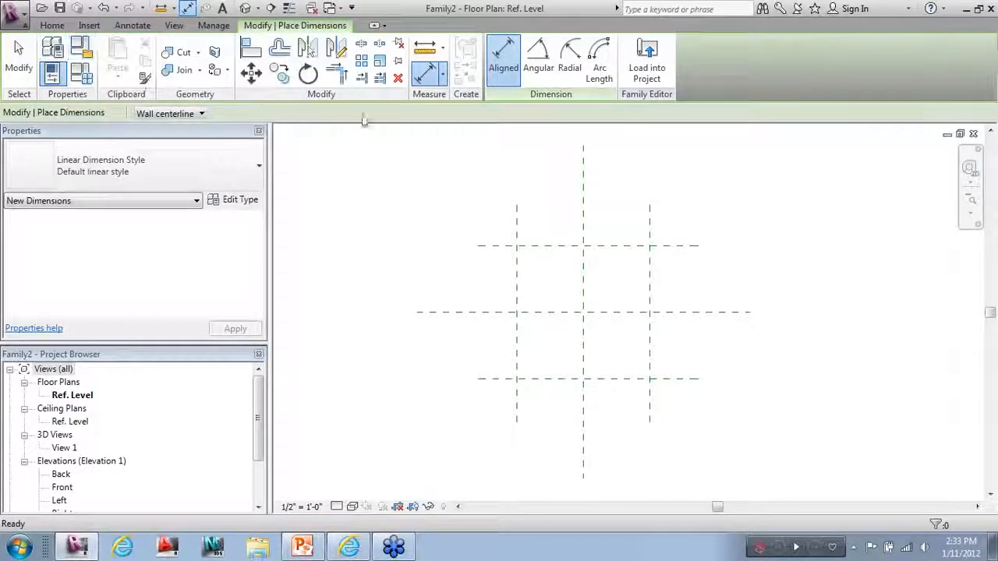
scroll(463, 307, down, 1)
scroll(677, 92, up, 1)
click(485, 255)
click(553, 257)
click(617, 264)
click(720, 168)
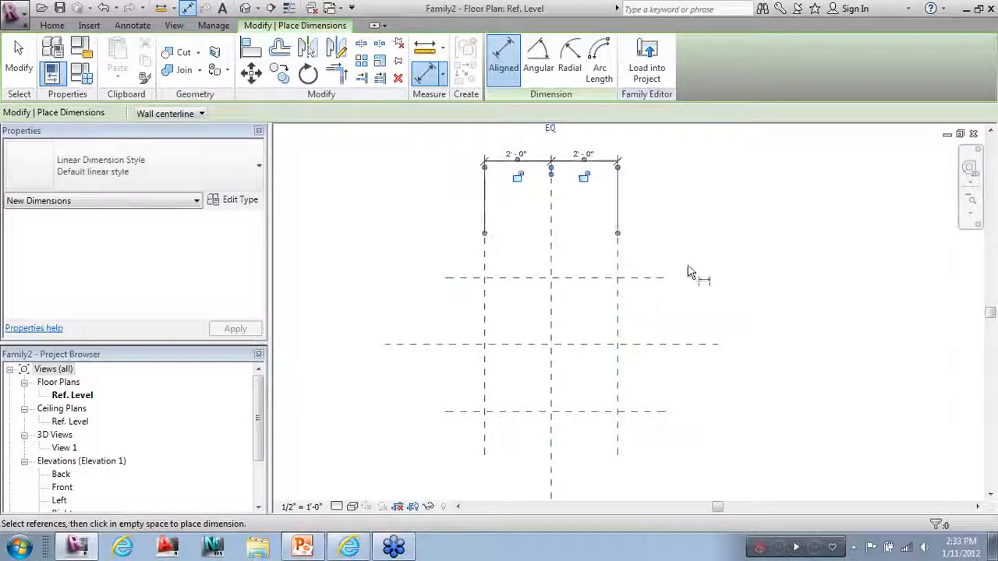
Place a continuous aligned dimension across the three horizontal reference planes, to their right, and end the dimension command.
scroll(449, 296, down, 1)
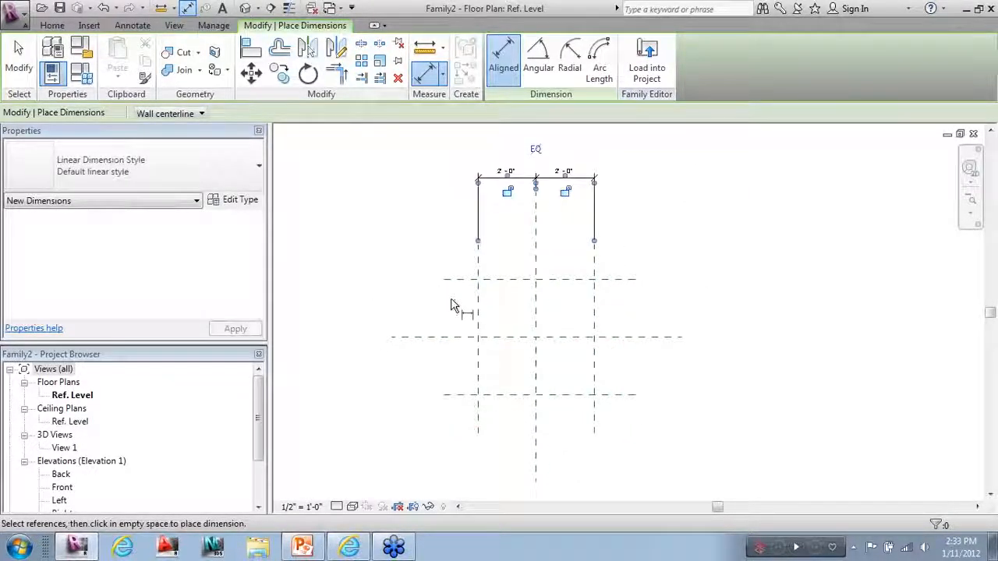
click(633, 281)
click(639, 339)
click(632, 395)
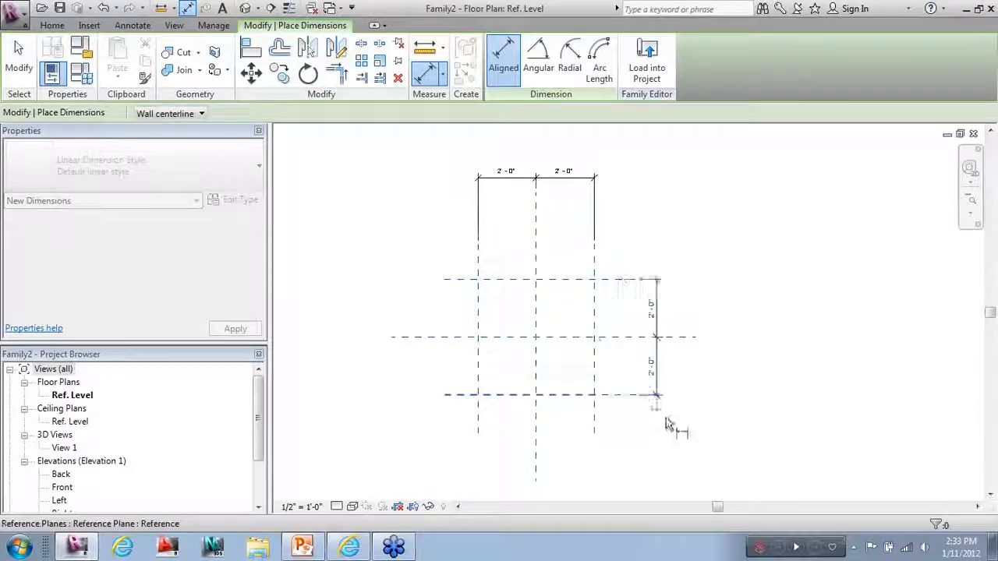
click(702, 443)
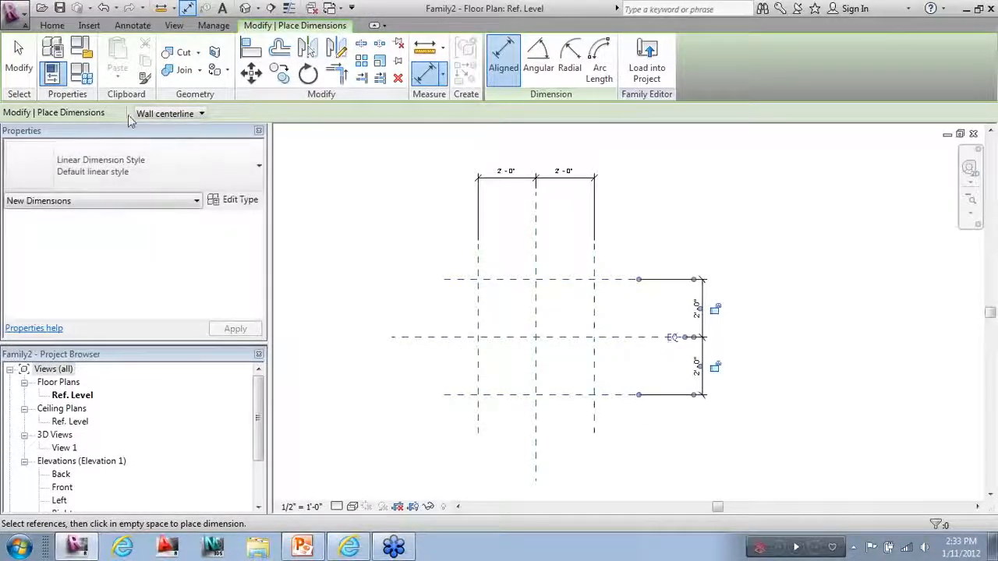
click(18, 58)
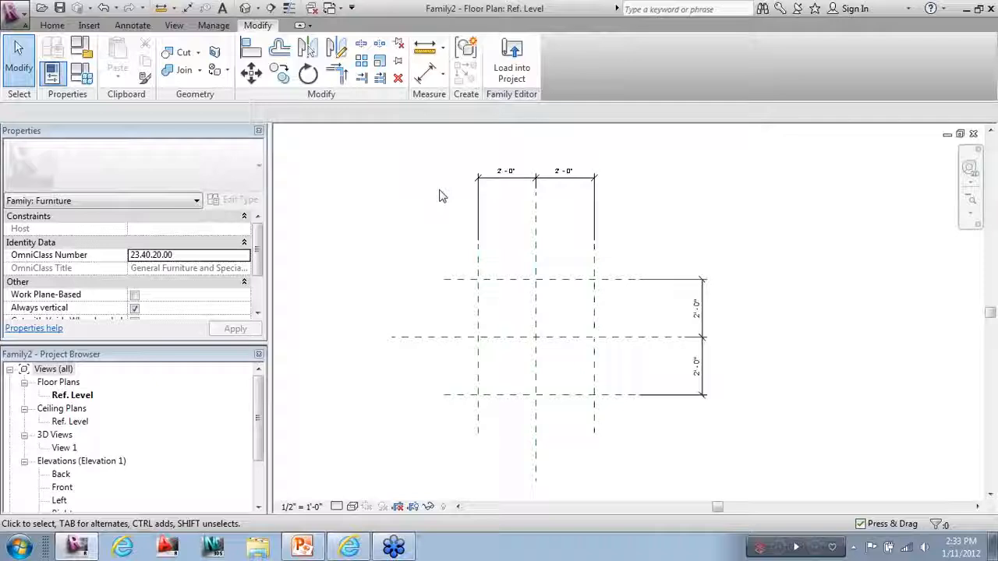
Apply the EQ equality constraint to both the vertical-plane and horizontal-plane dimension strings.
click(499, 191)
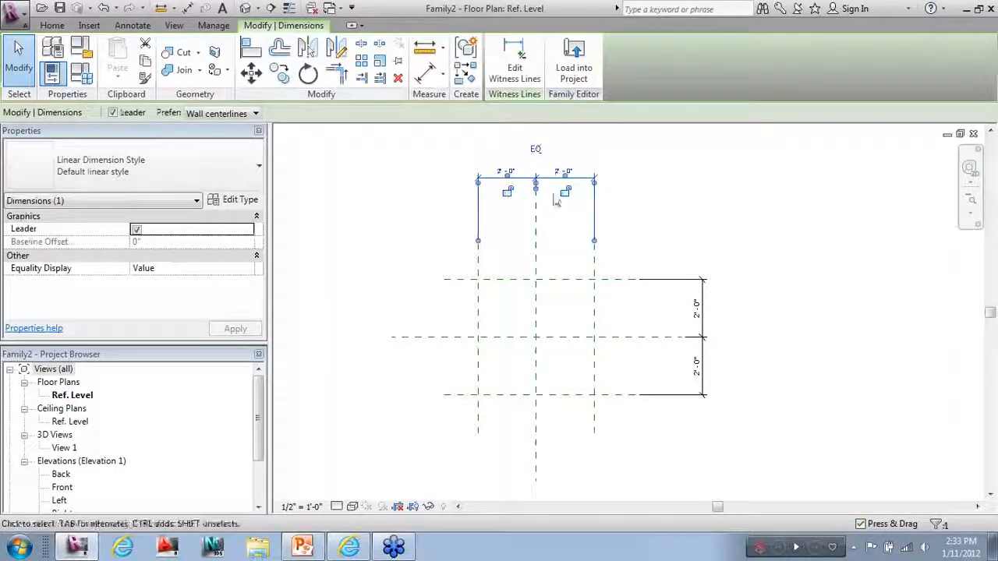
click(537, 150)
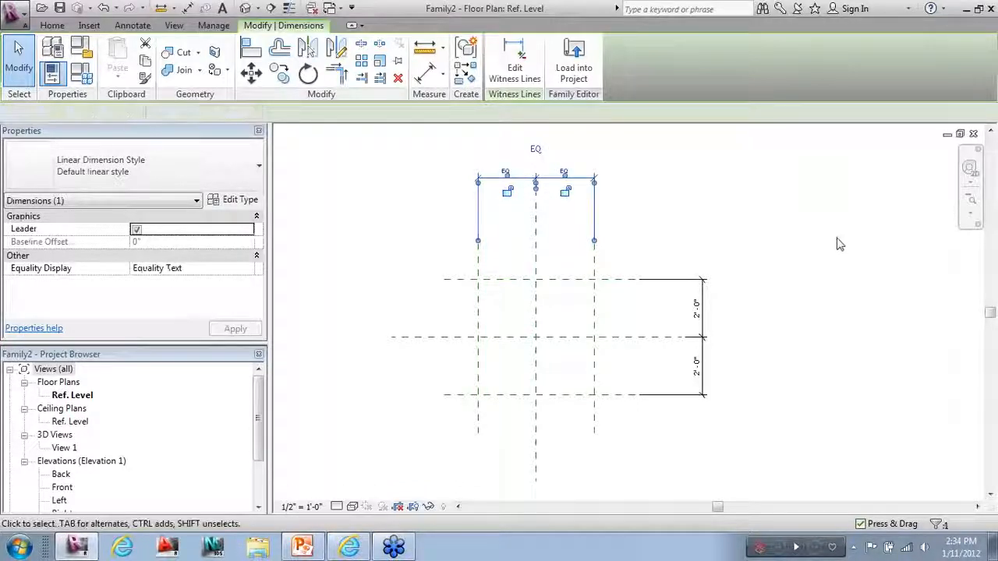
click(800, 292)
click(701, 315)
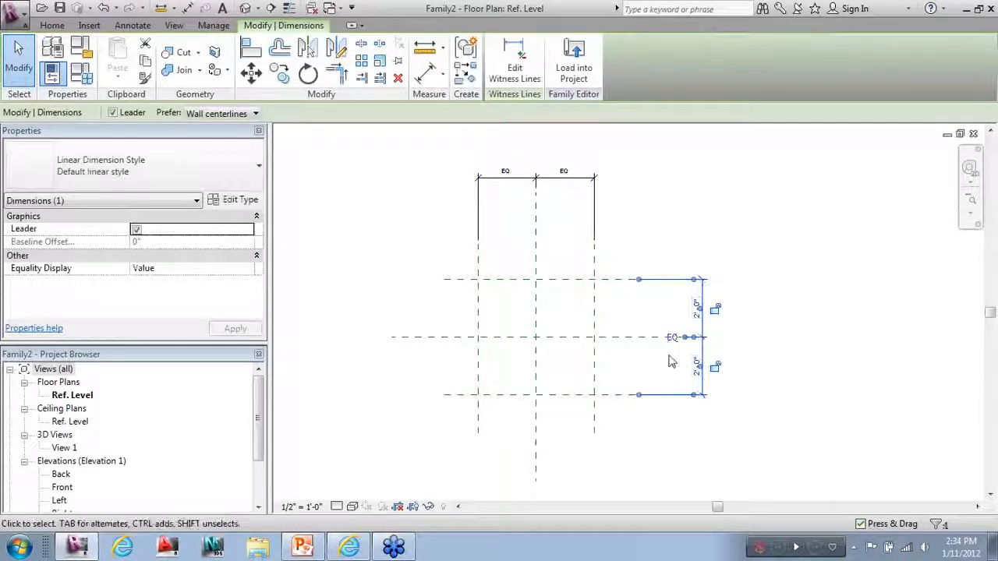
click(669, 340)
click(804, 382)
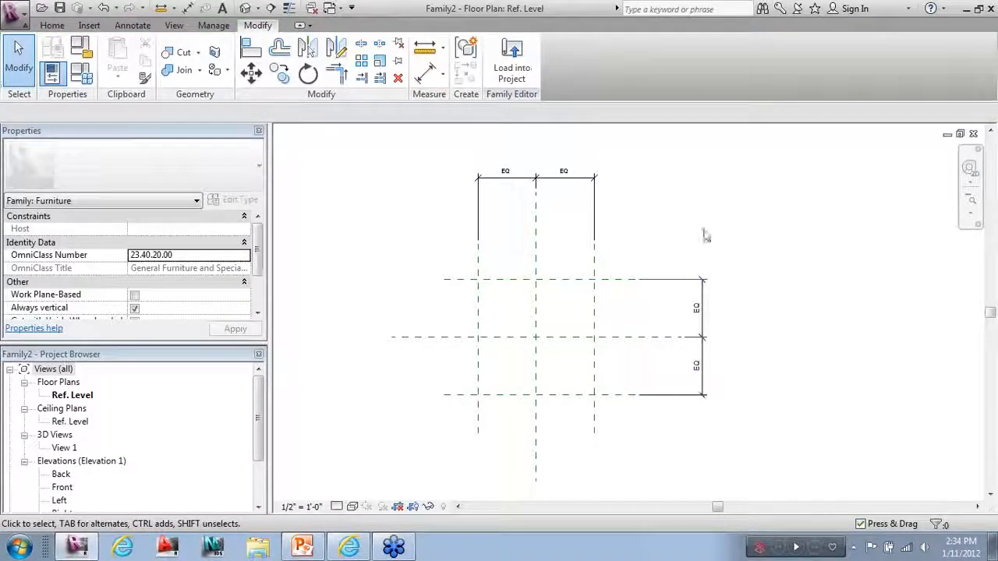
Test the equality constraint by moving the upper horizontal reference plane to about 2' 10" from center, and reset its distance to 2'.
click(622, 280)
drag(619, 279, 628, 255)
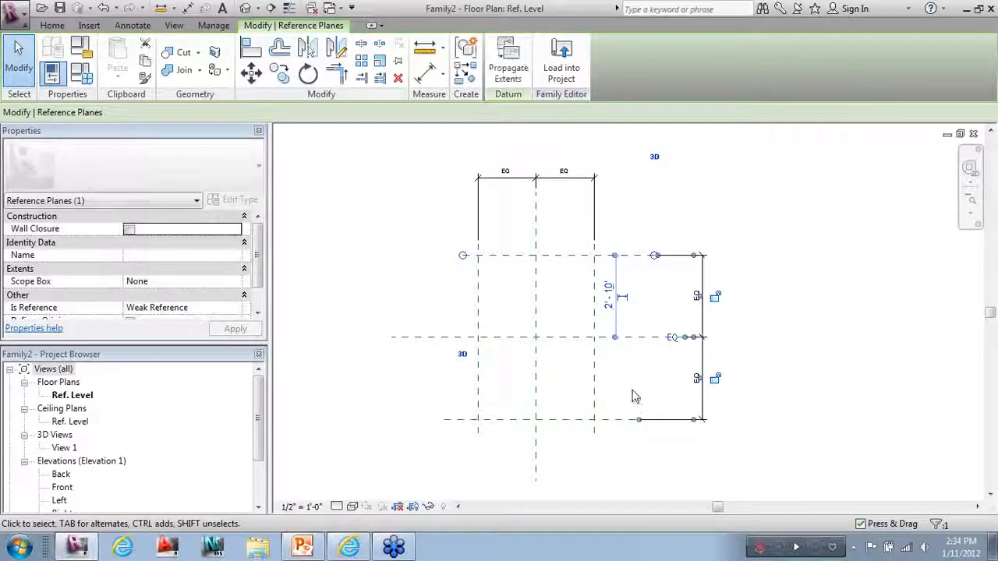
click(608, 296)
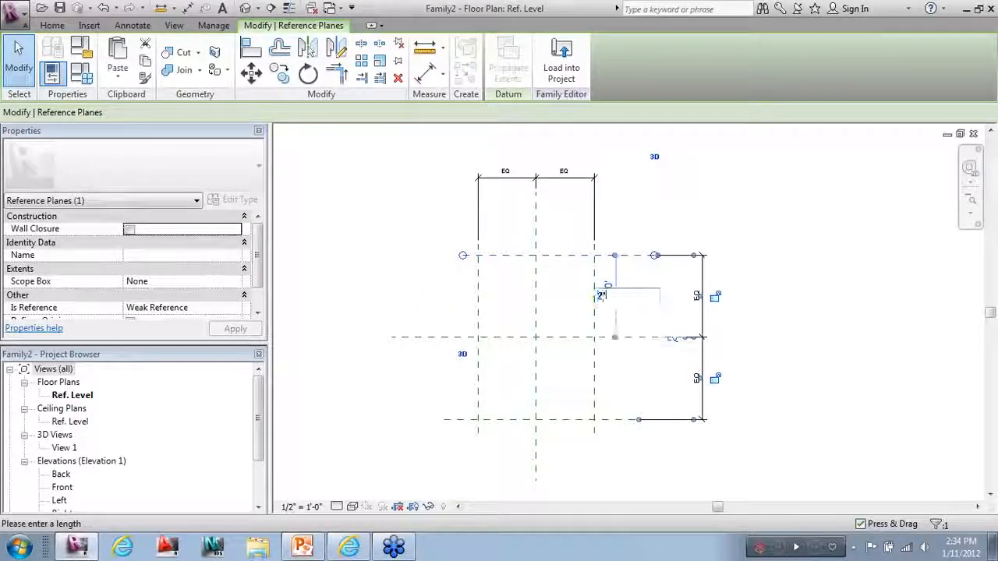
text(2)
key(Return)
click(788, 272)
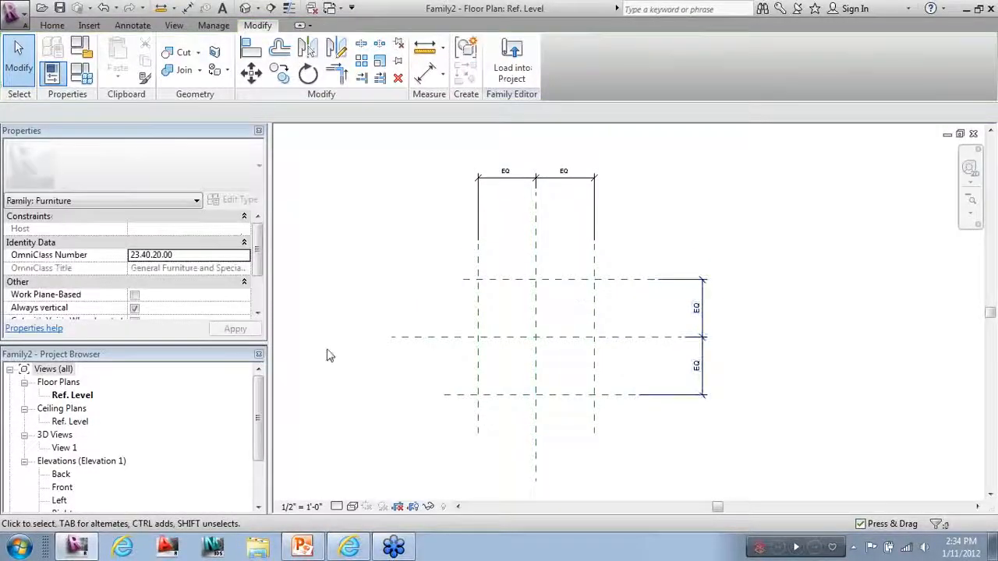
Place an overall aligned dimension between the two outer vertical reference planes, above the existing EQ dimension string.
scroll(424, 369, down, 1)
scroll(392, 331, up, 1)
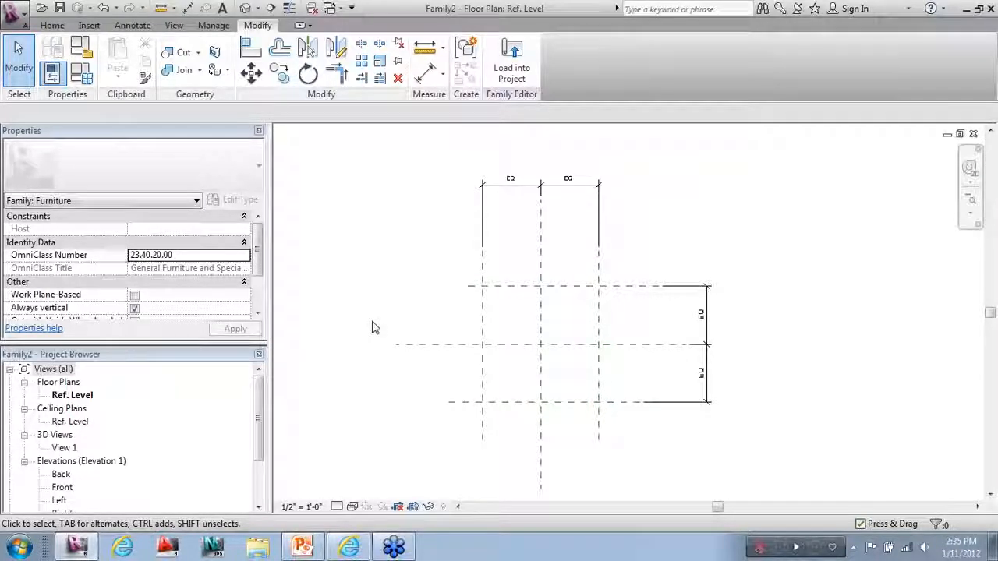
click(138, 26)
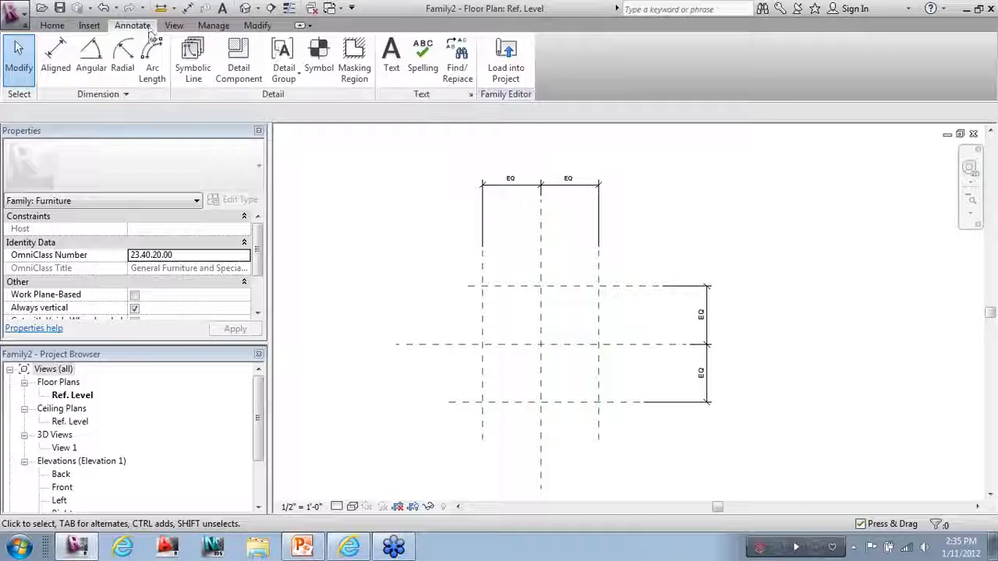
click(56, 52)
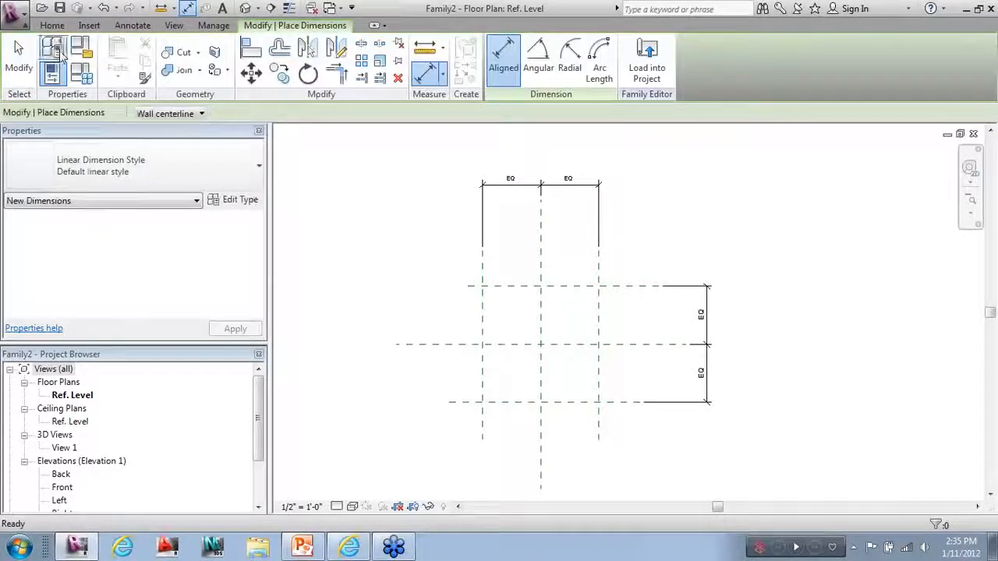
click(482, 318)
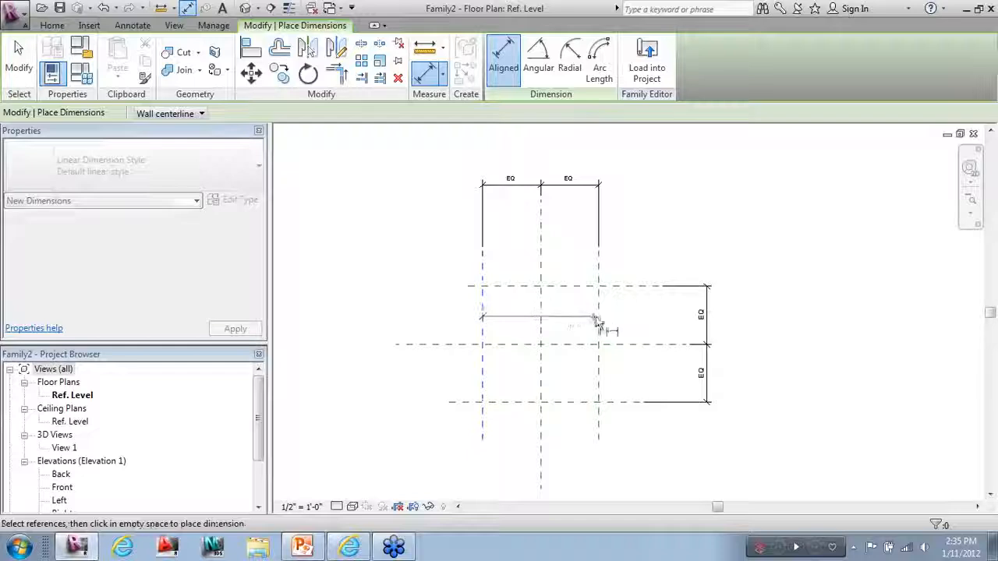
click(599, 314)
click(705, 173)
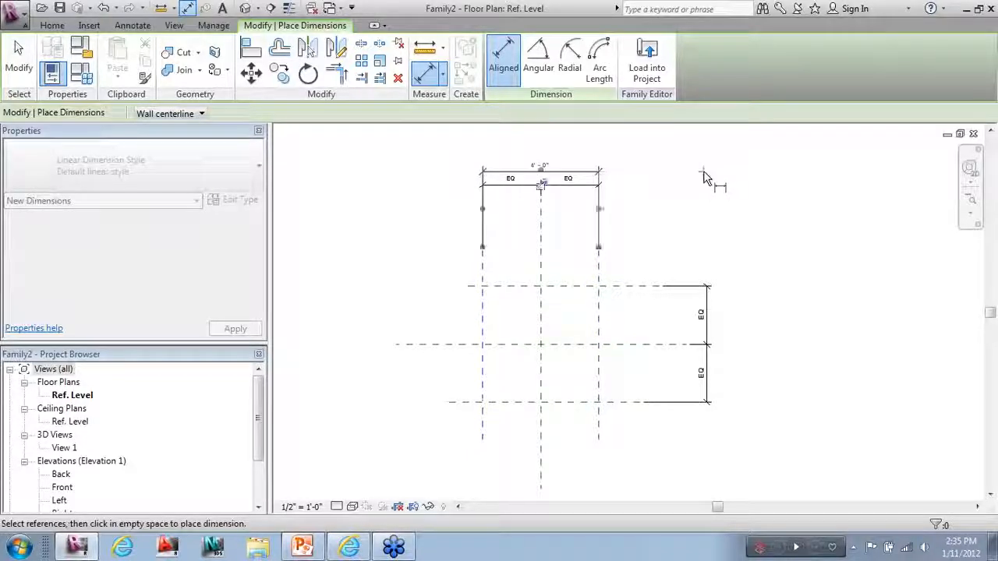
Place an overall aligned dimension between the two outer horizontal reference planes, beyond their EQ string, and end the dimension command.
click(636, 286)
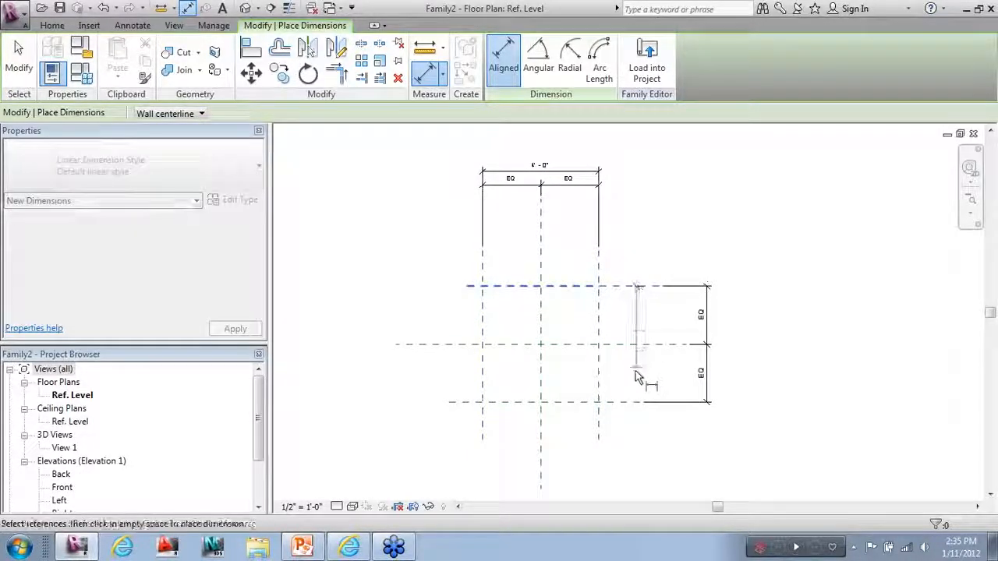
click(633, 402)
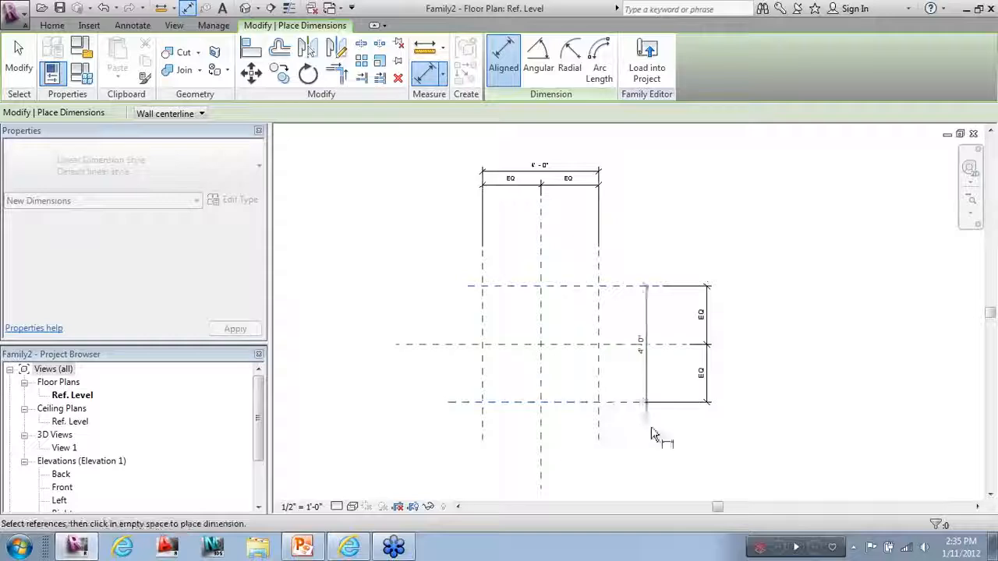
click(724, 473)
key(Escape)
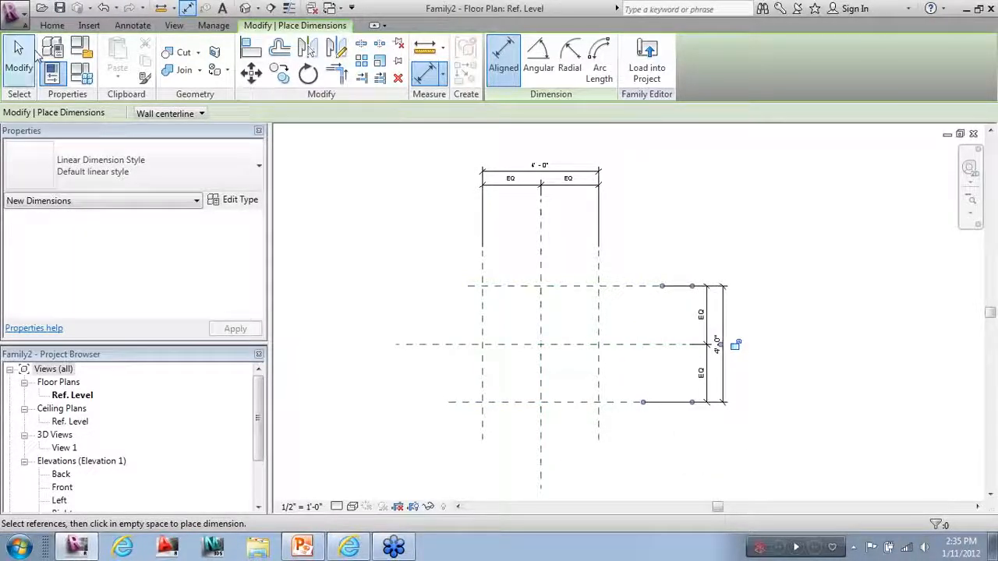
key(Escape)
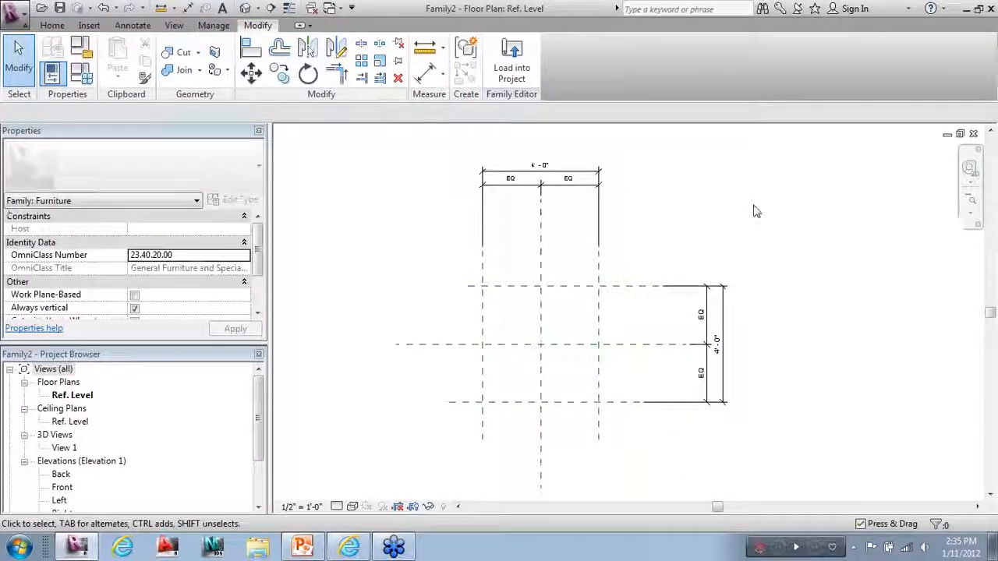
Label the overall dimension of the vertical planes with a new family type parameter named Width, grouped under Dimensions.
click(594, 177)
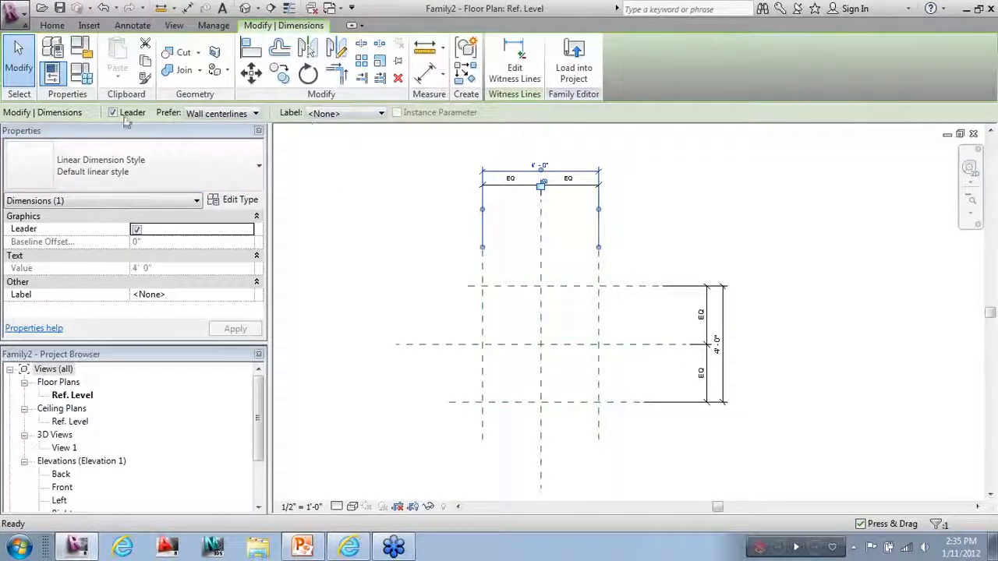
click(321, 114)
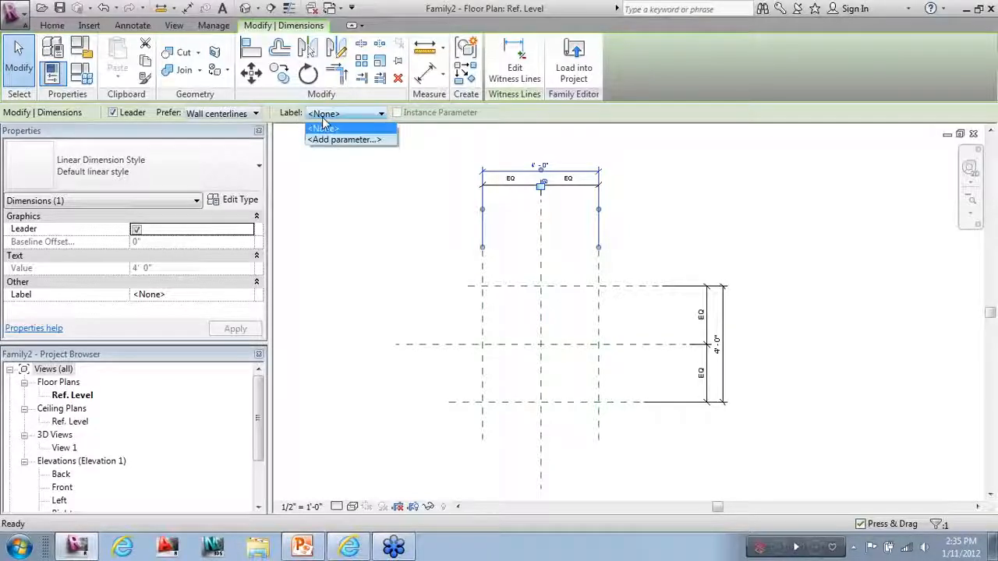
click(345, 139)
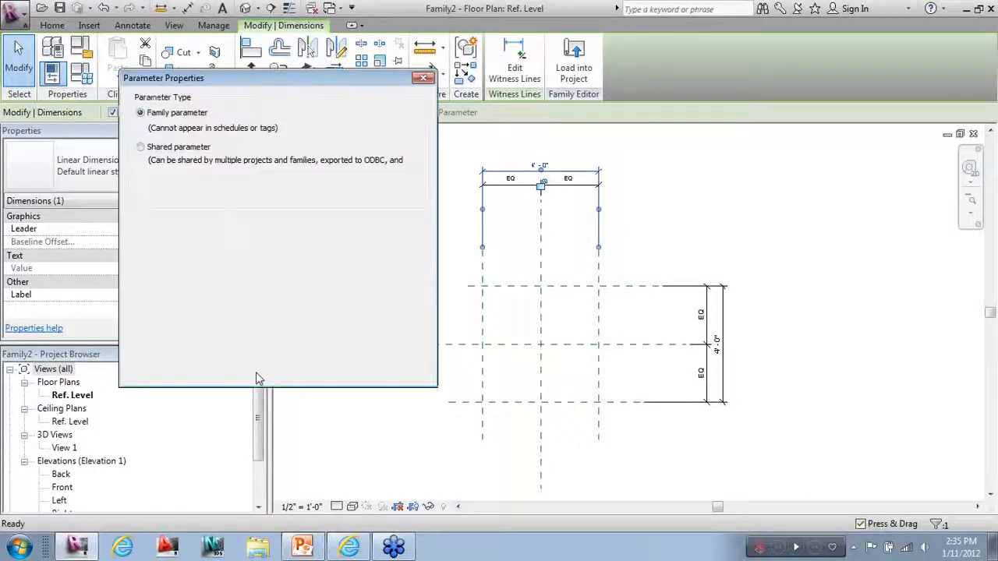
drag(234, 70, 253, 138)
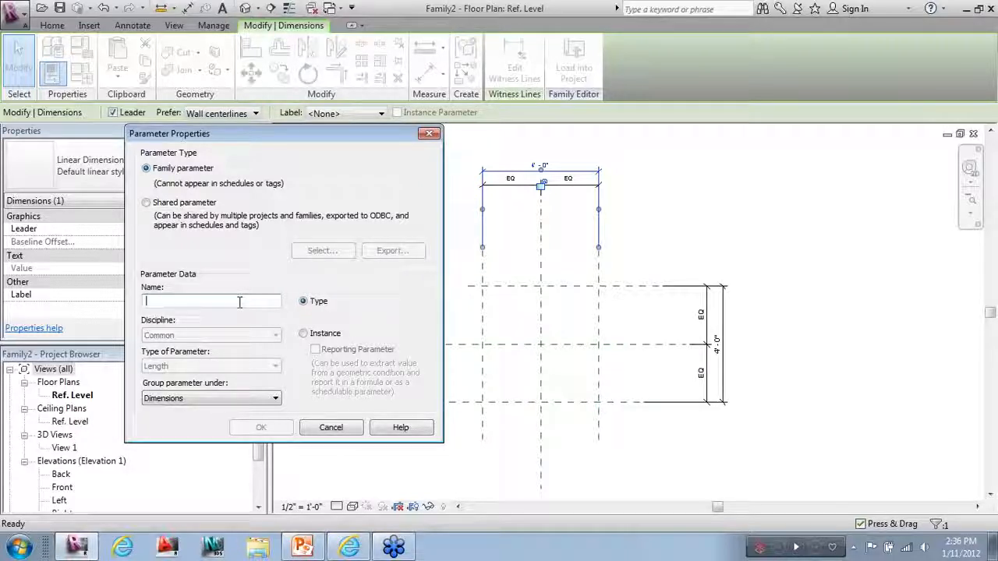
text(Width)
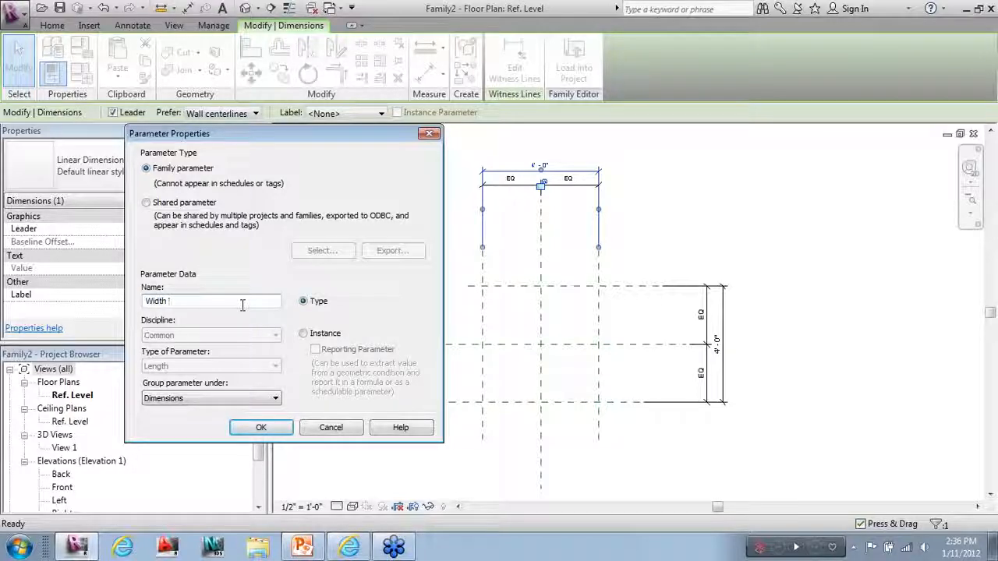
click(196, 398)
scroll(270, 276, up, 2)
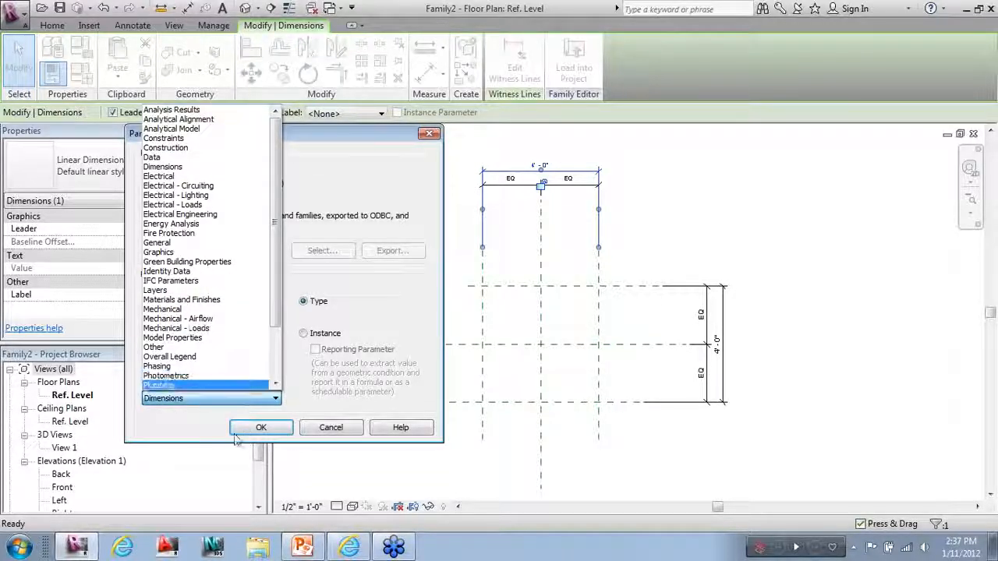
click(200, 420)
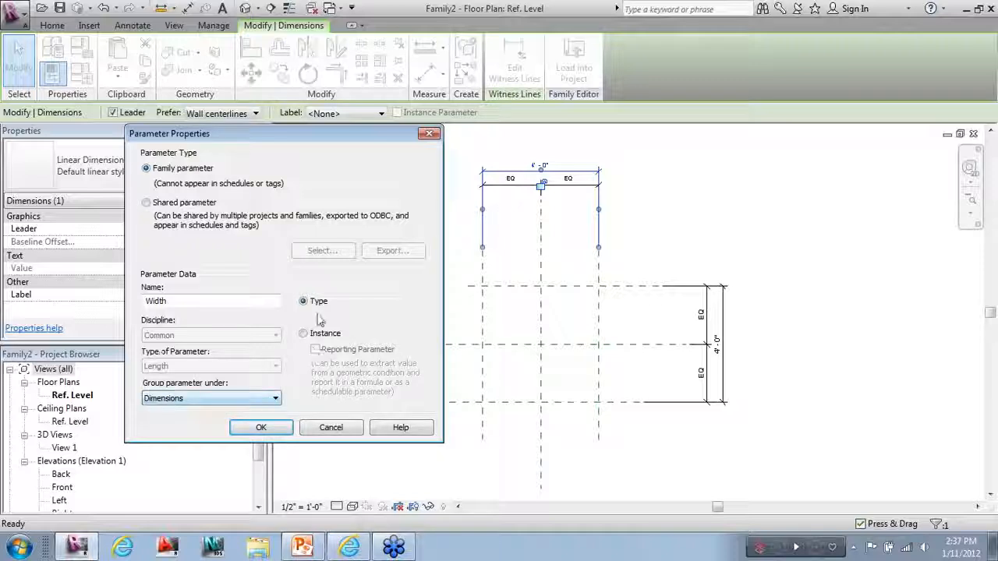
click(285, 430)
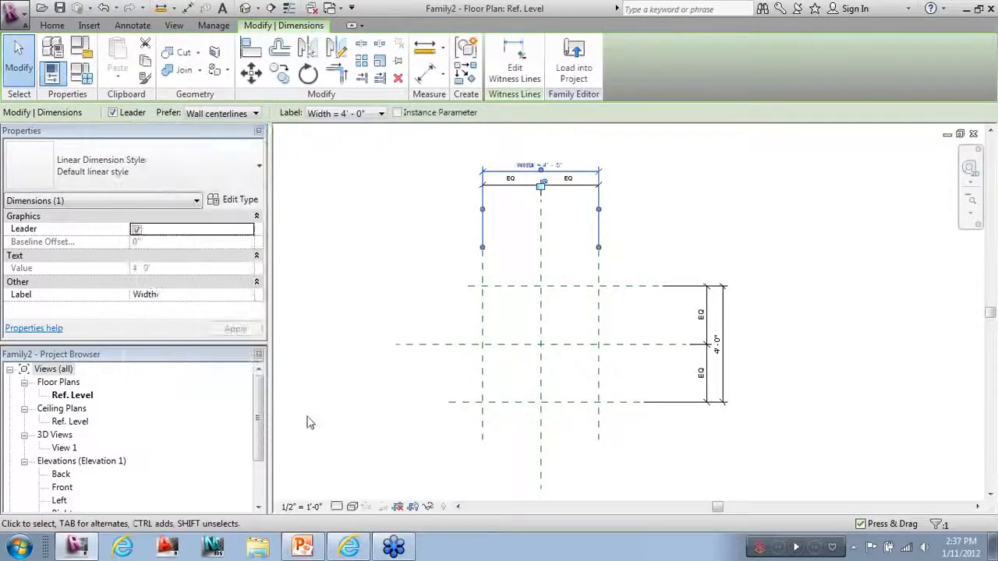
click(371, 306)
scroll(532, 182, up, 2)
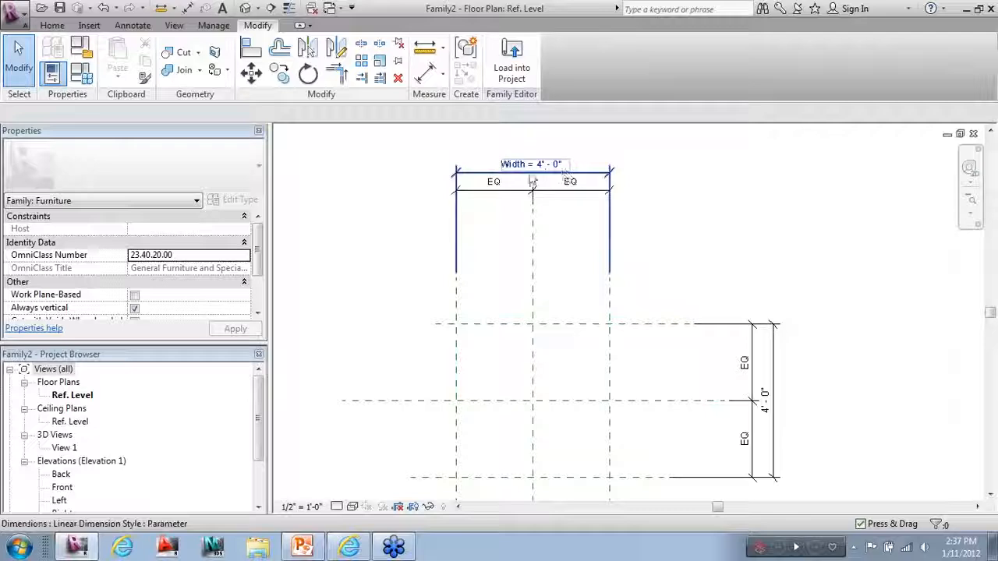
scroll(357, 215, down, 3)
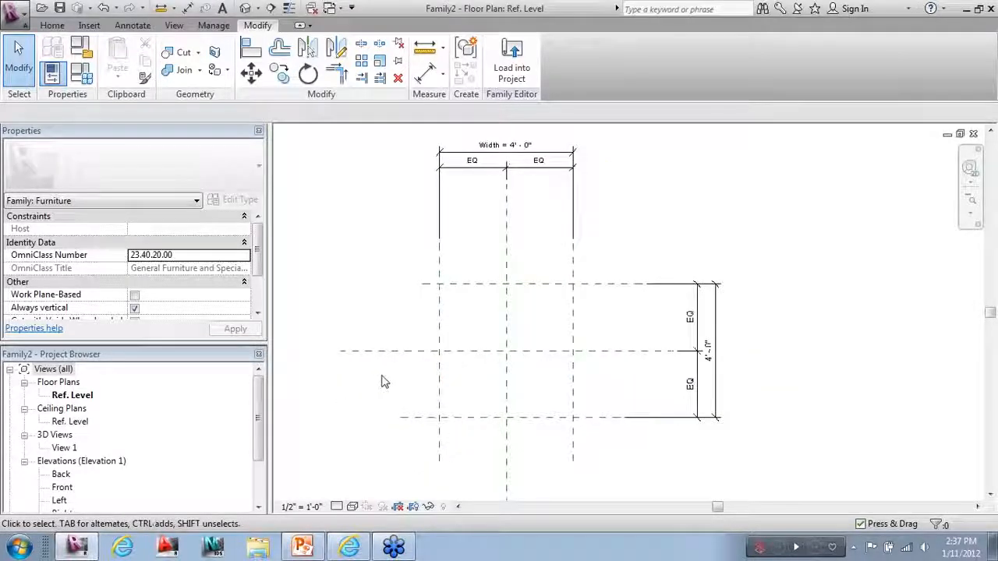
Label the overall dimension of the horizontal planes with a new family type parameter named Length, grouped under Dimensions.
click(719, 343)
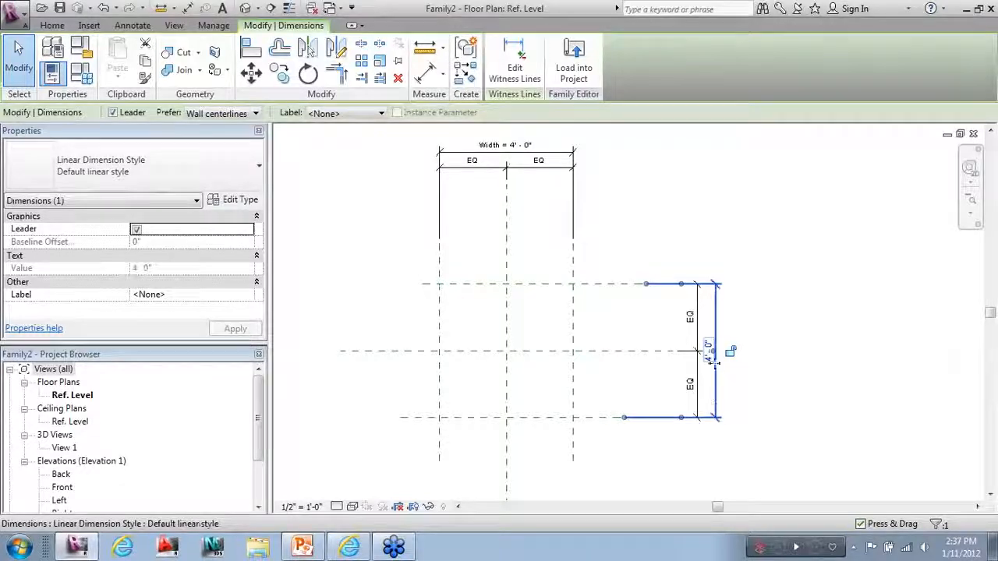
click(347, 113)
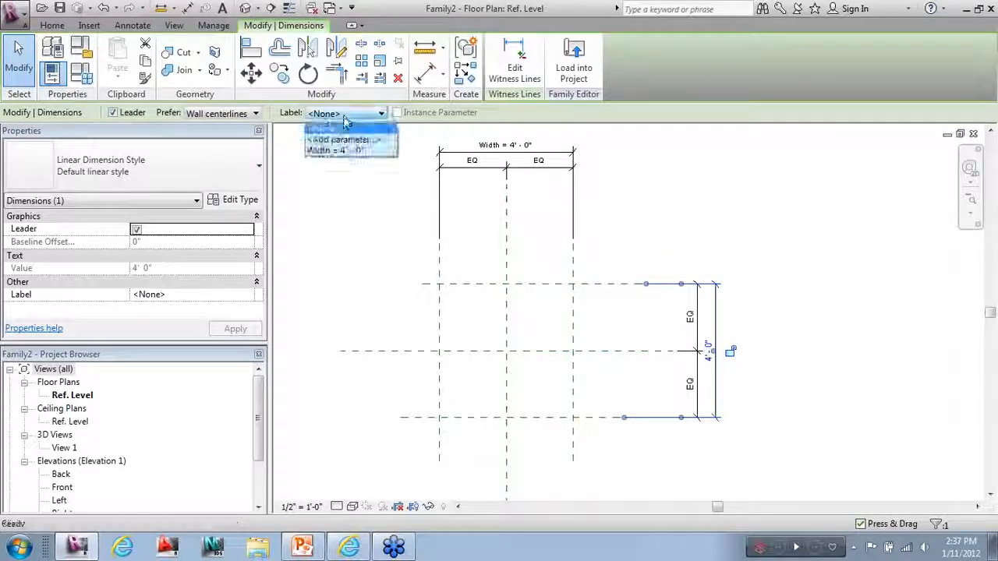
click(345, 138)
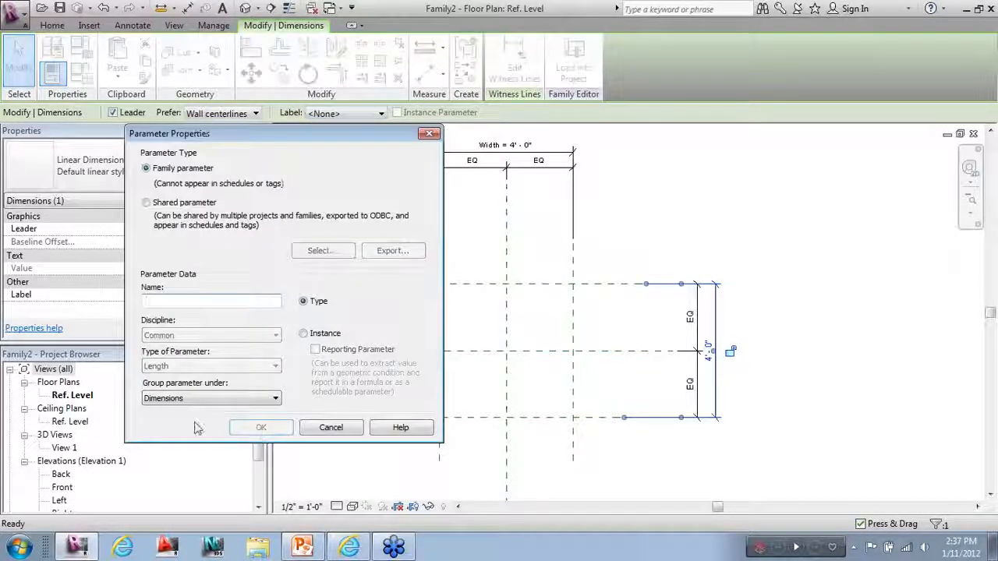
text(Length)
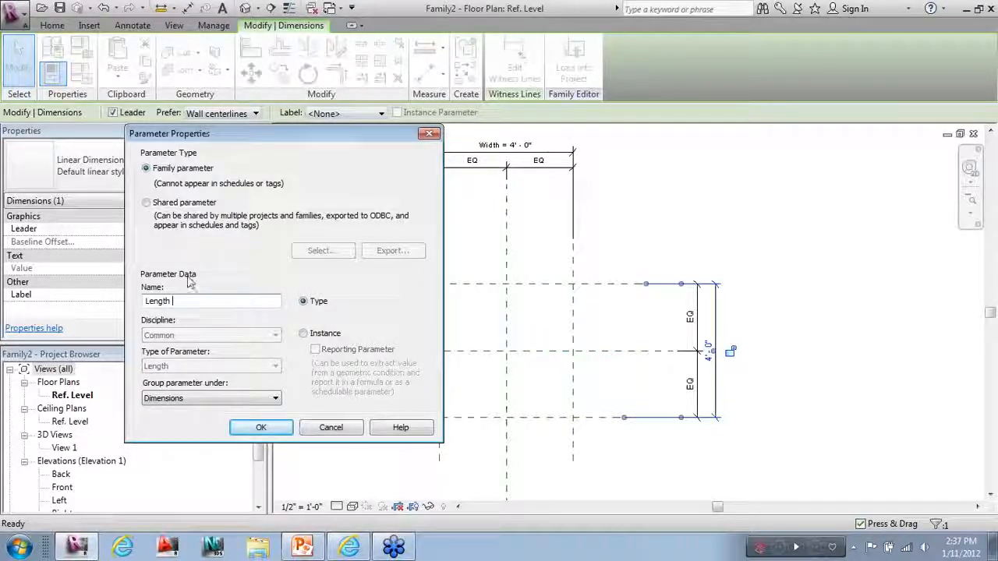
click(261, 428)
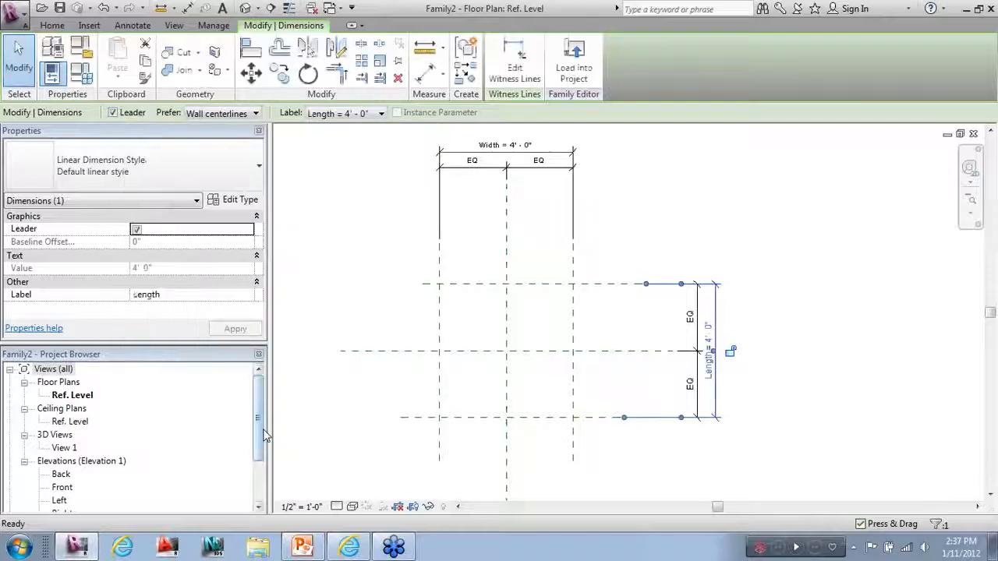
click(893, 416)
middle_drag(744, 468, 700, 460)
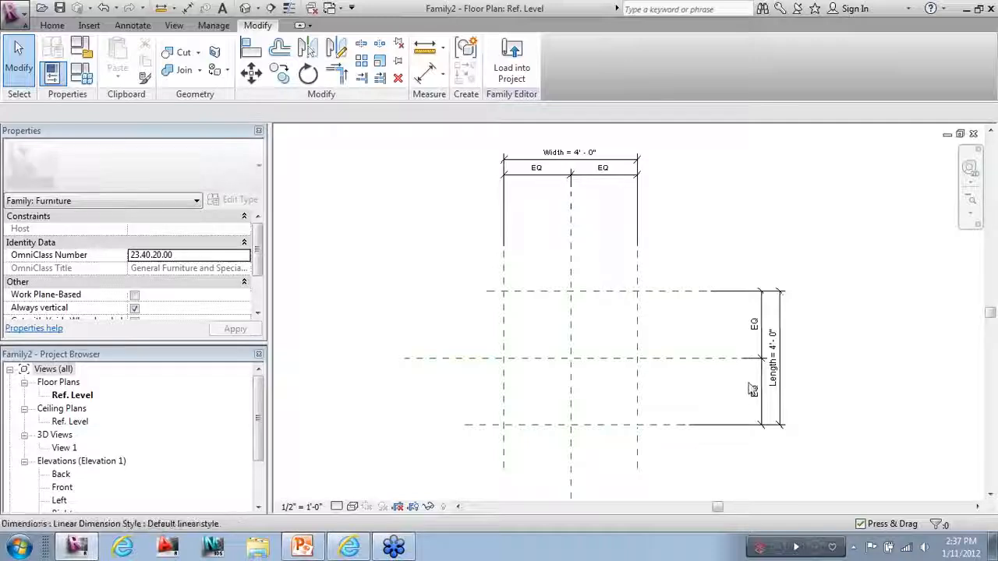
scroll(746, 390, down, 1)
middle_drag(572, 419, 708, 411)
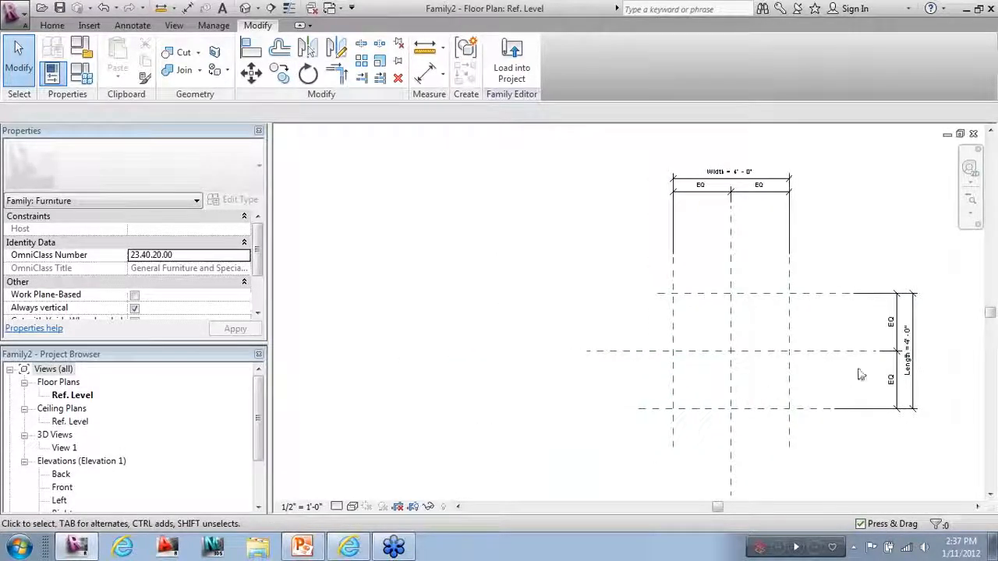
scroll(858, 295, up, 1)
middle_drag(825, 314, 832, 321)
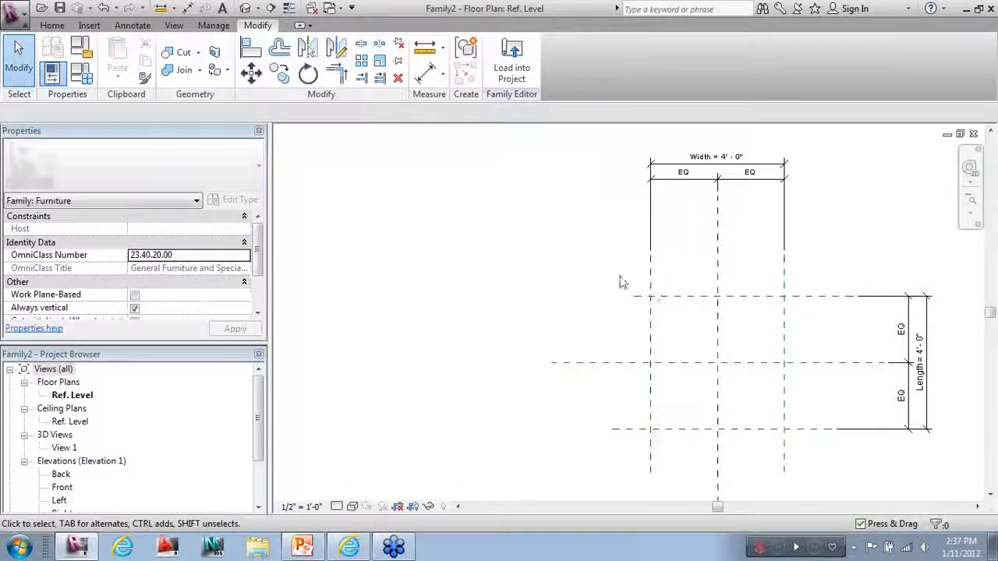
Open the Family Types settings beside the layout, set the Width parameter to 6', and apply it to flex the reference planes.
click(60, 26)
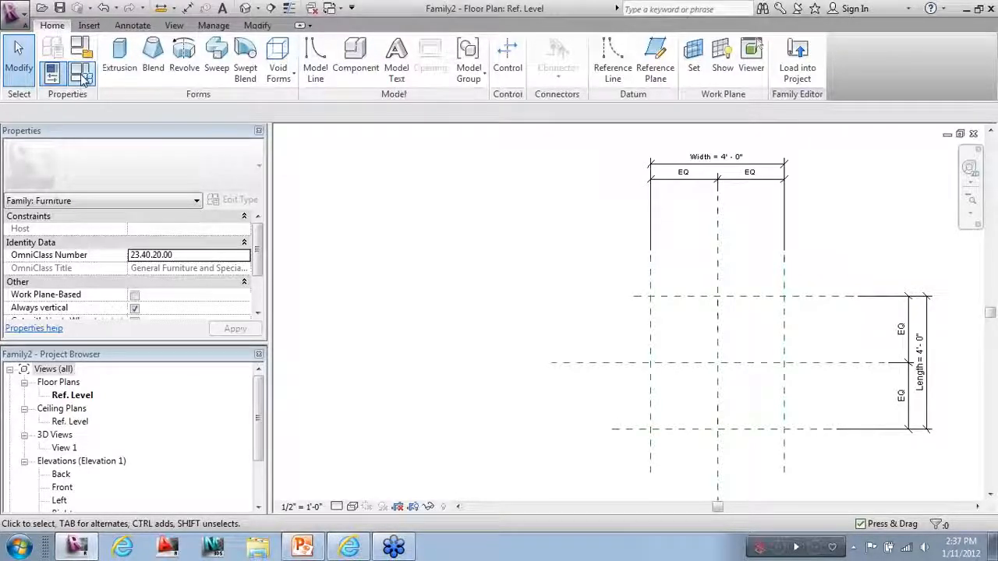
click(82, 73)
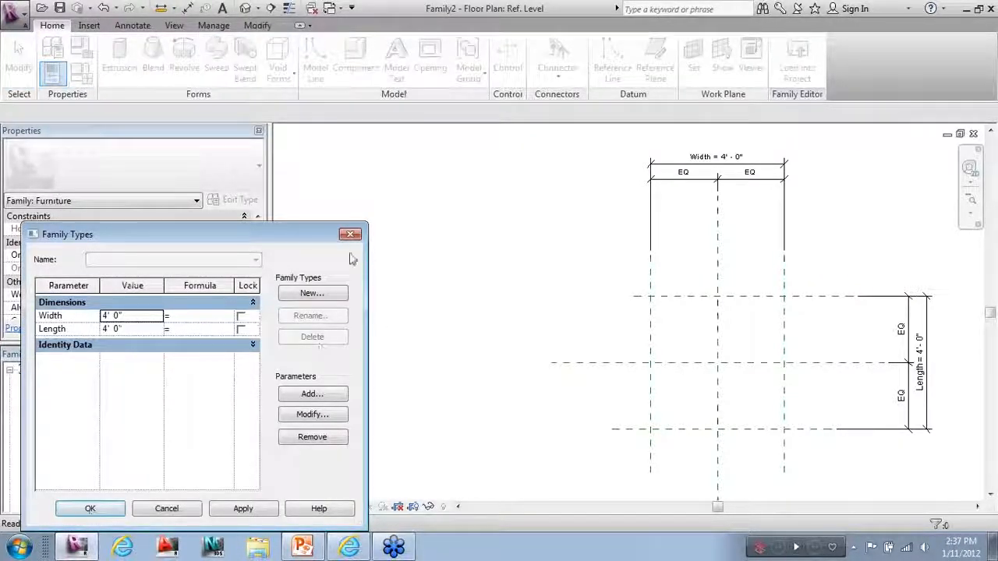
drag(324, 237, 496, 154)
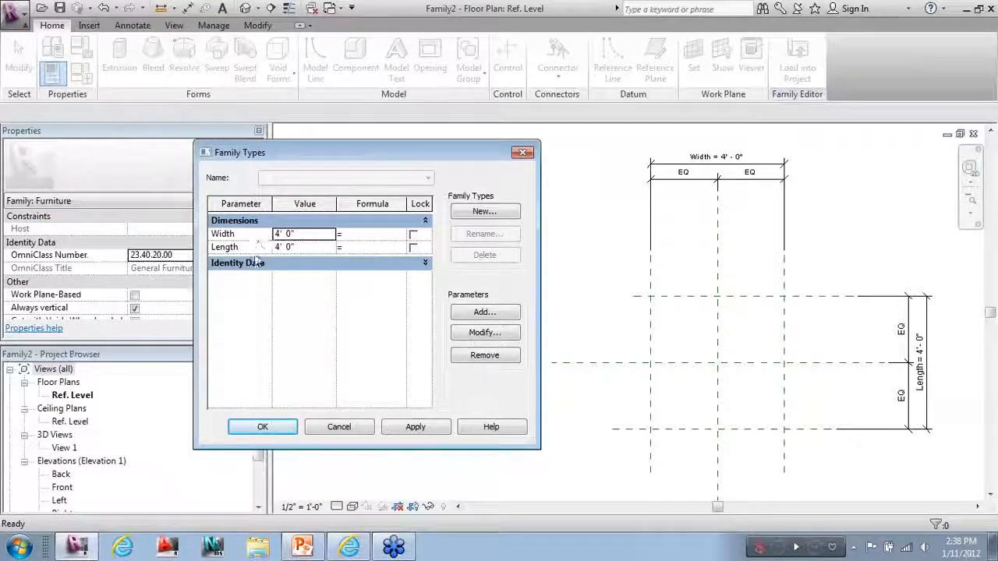
drag(314, 163, 259, 164)
click(266, 236)
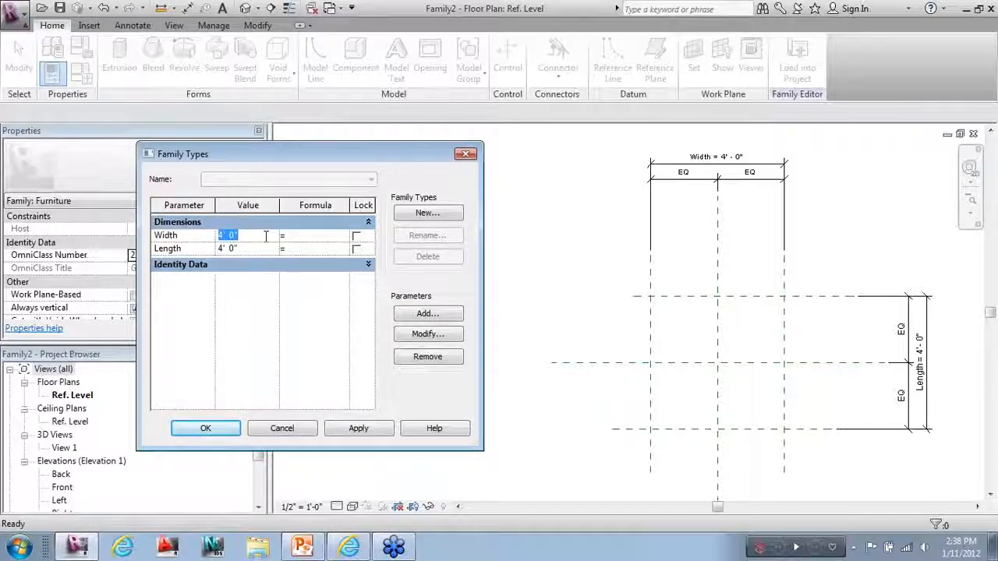
text(6')
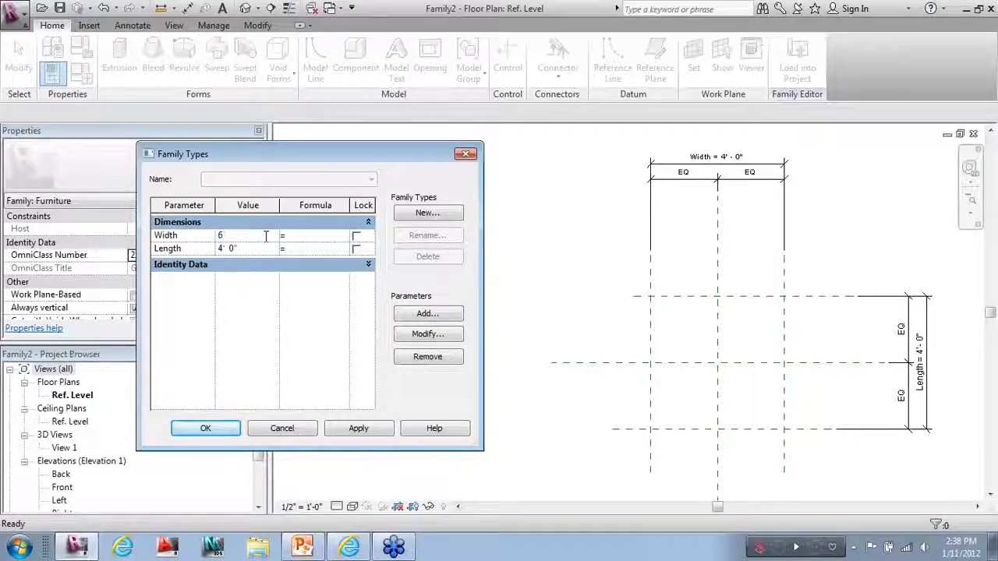
click(356, 431)
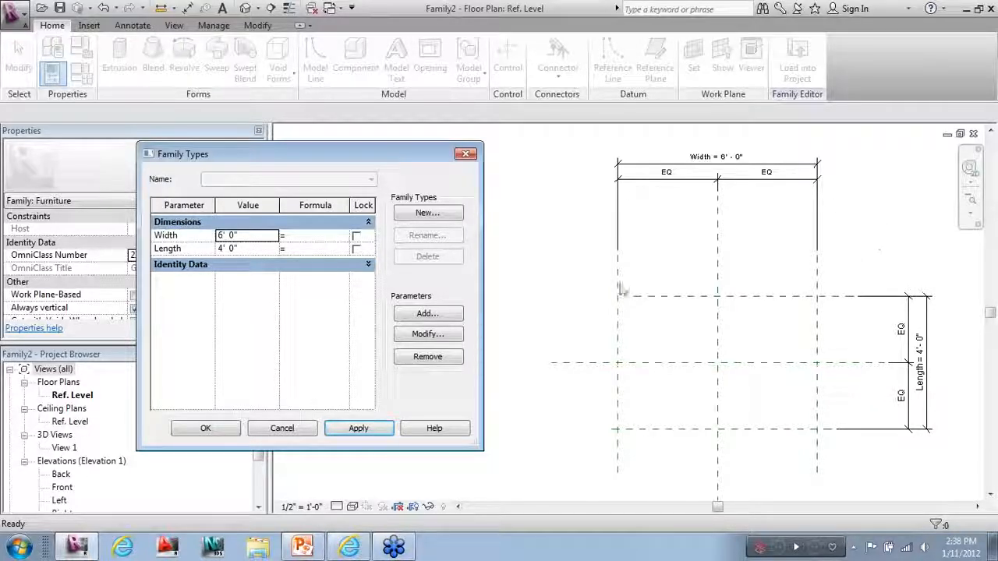
Set the Length parameter to 6' and apply it to the family.
click(253, 249)
text(6')
click(358, 429)
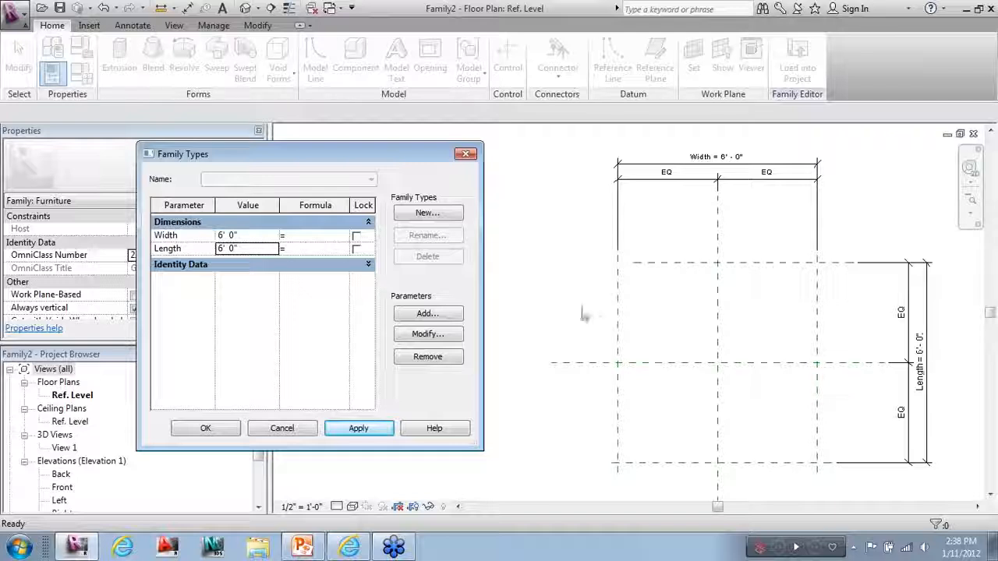
Set both the Width and Length parameters to 4' and accept the family type changes.
click(258, 235)
text(4)
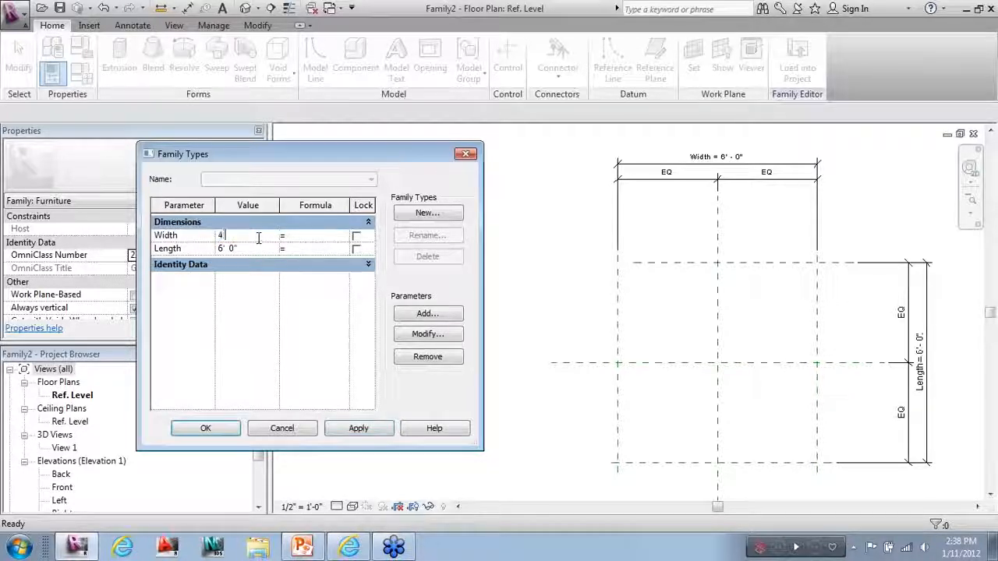
click(262, 250)
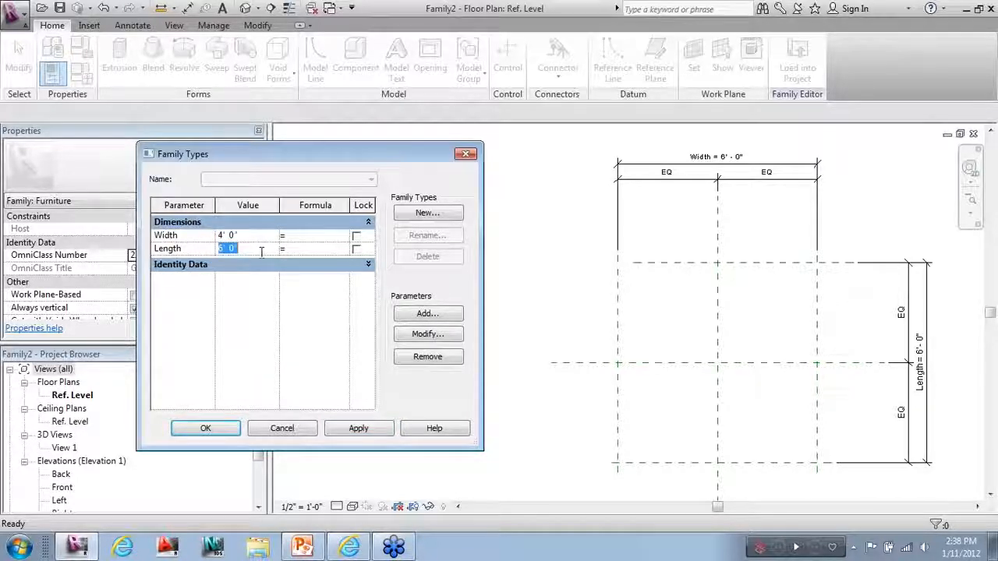
text(4)
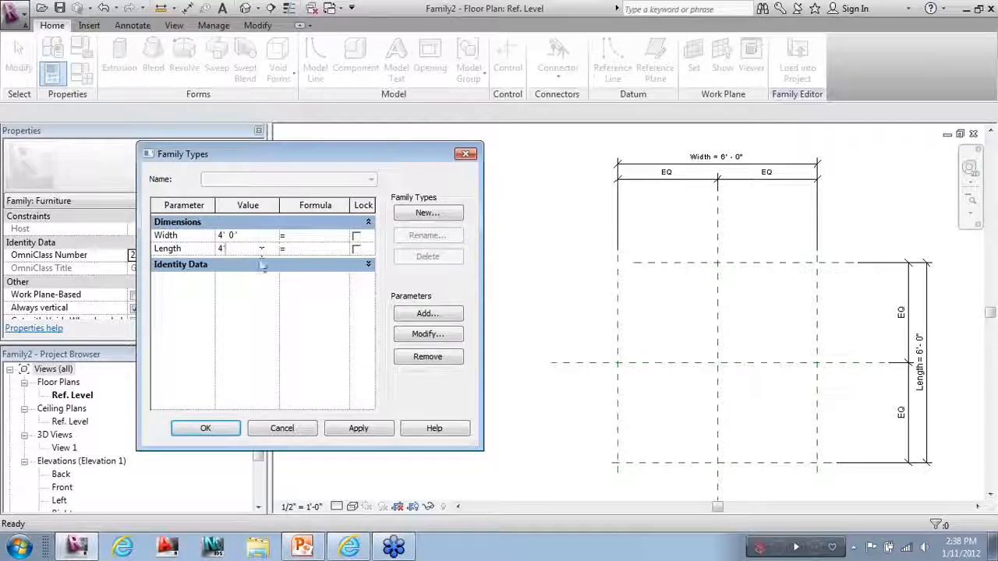
click(204, 431)
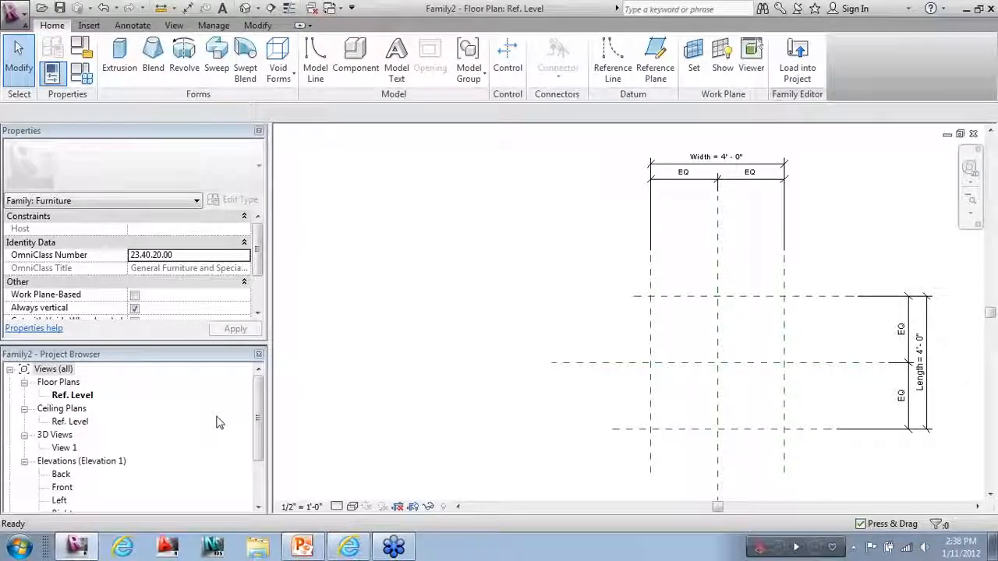
Extend the left end of the upper horizontal reference plane to line up with the end of the lower one.
click(699, 304)
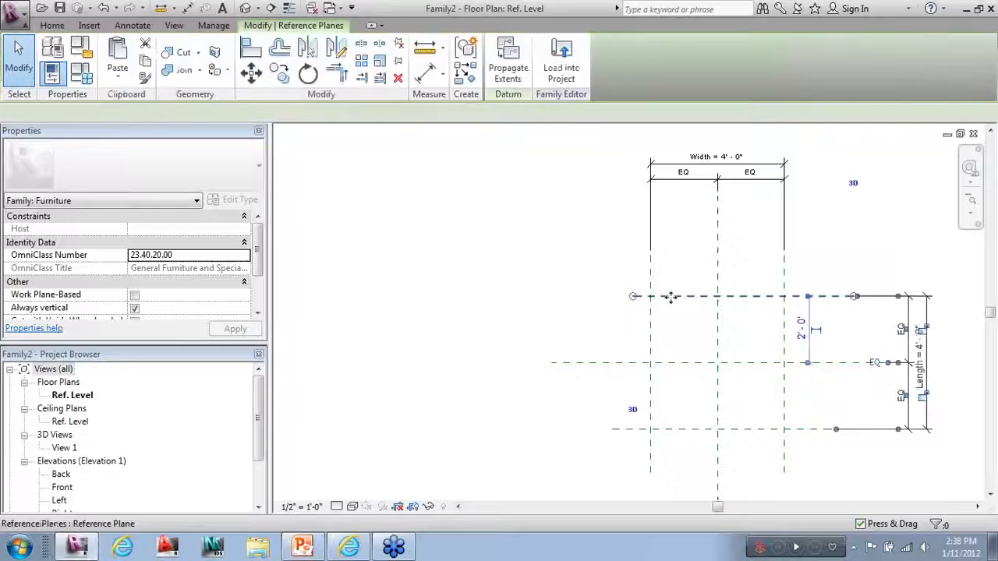
click(501, 323)
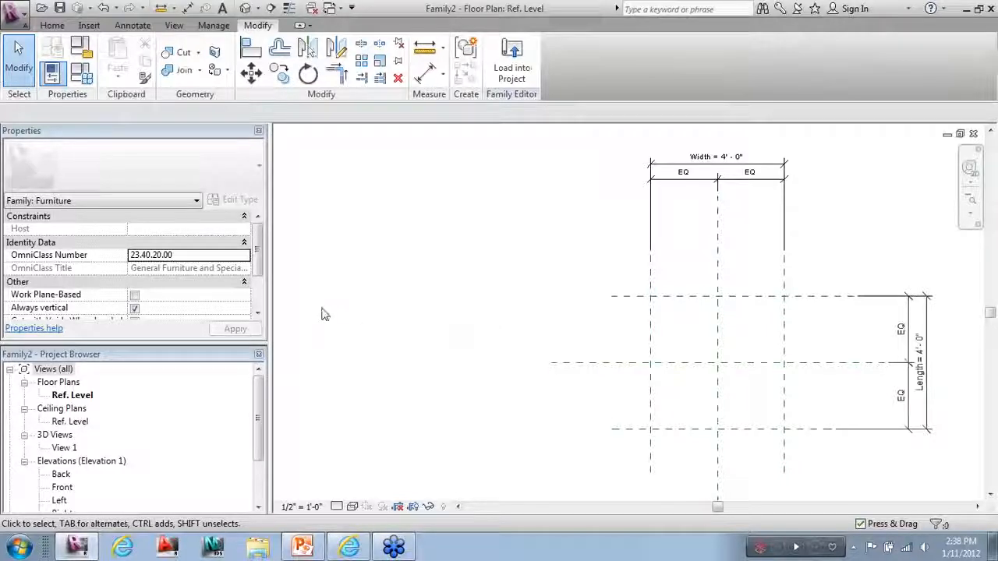
scroll(327, 312, down, 1)
scroll(335, 308, down, 1)
scroll(691, 374, up, 1)
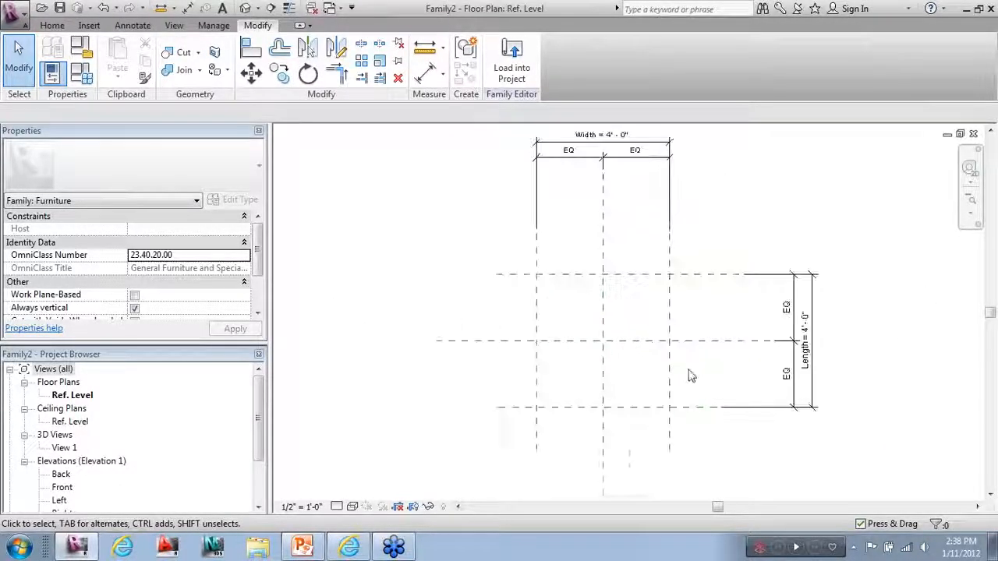
scroll(553, 350, down, 1)
scroll(697, 406, up, 1)
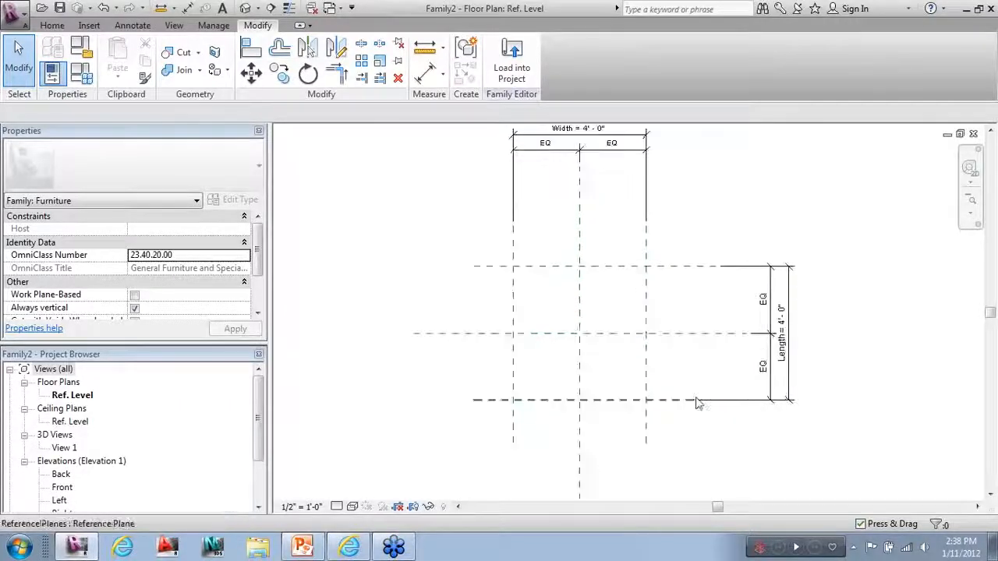
Open the Front elevation view and inspect the Center Left/Right reference plane against the Ref. Level.
double_click(62, 485)
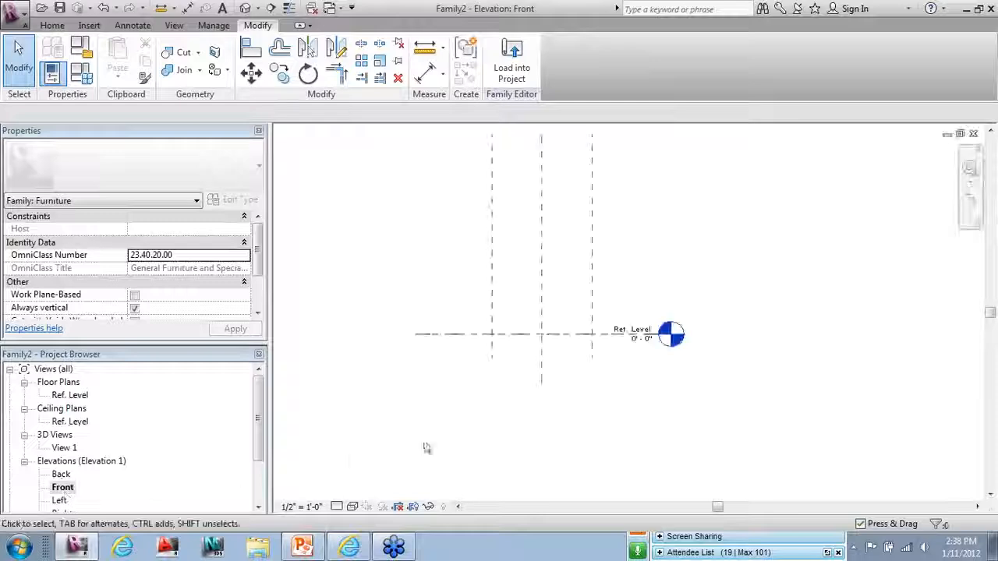
scroll(550, 339, up, 2)
scroll(561, 452, down, 1)
scroll(518, 421, up, 1)
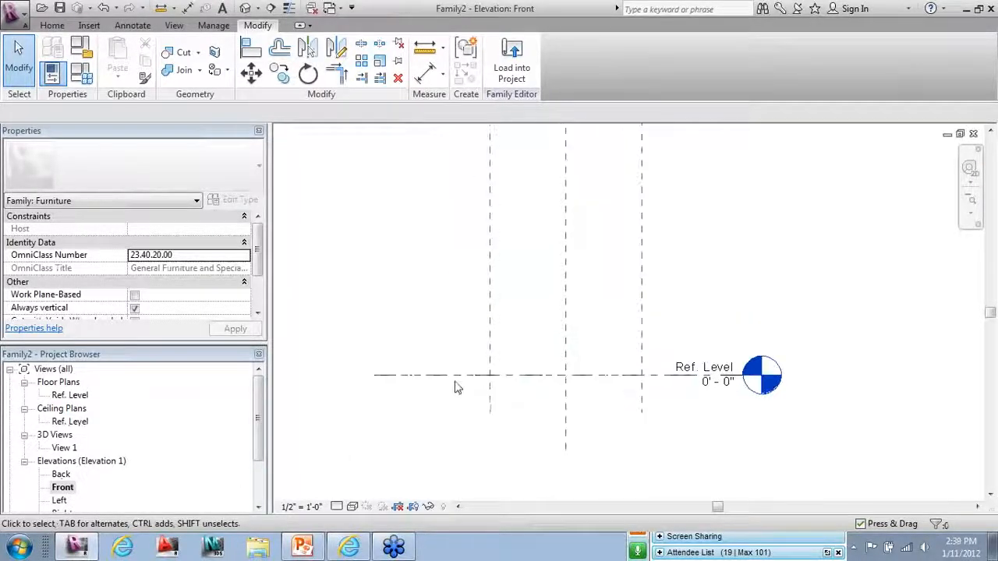
scroll(478, 427, down, 1)
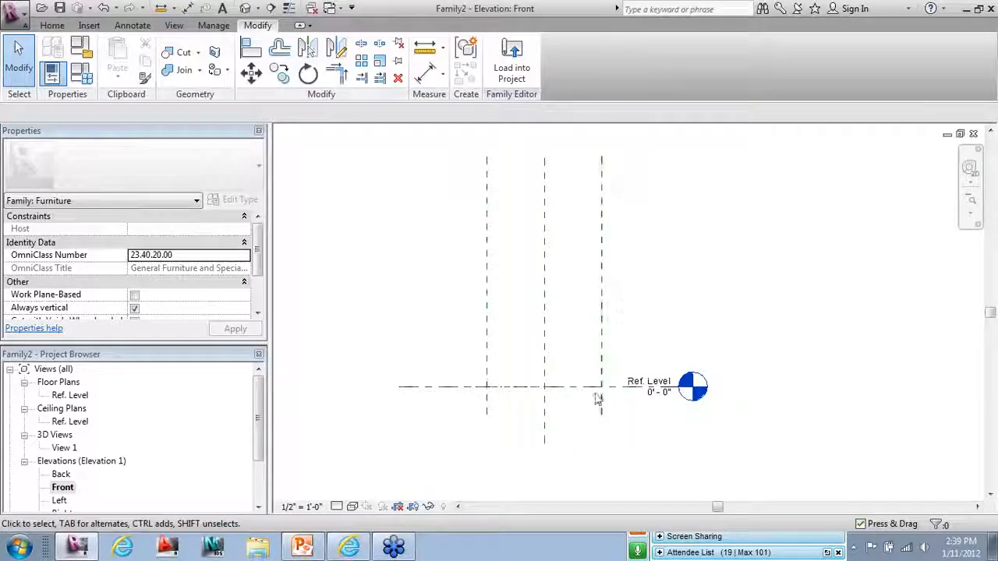
click(545, 316)
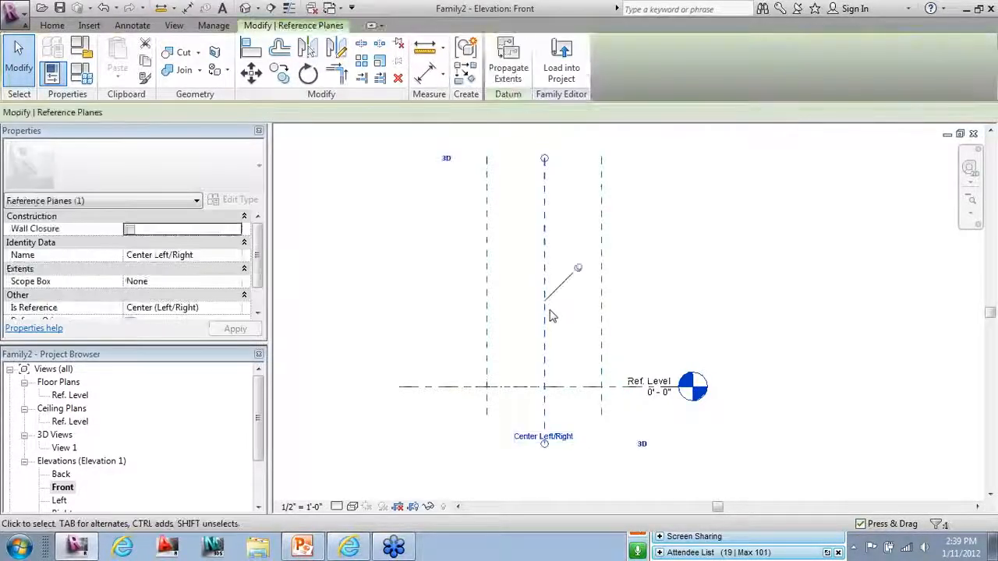
scroll(551, 320, up, 1)
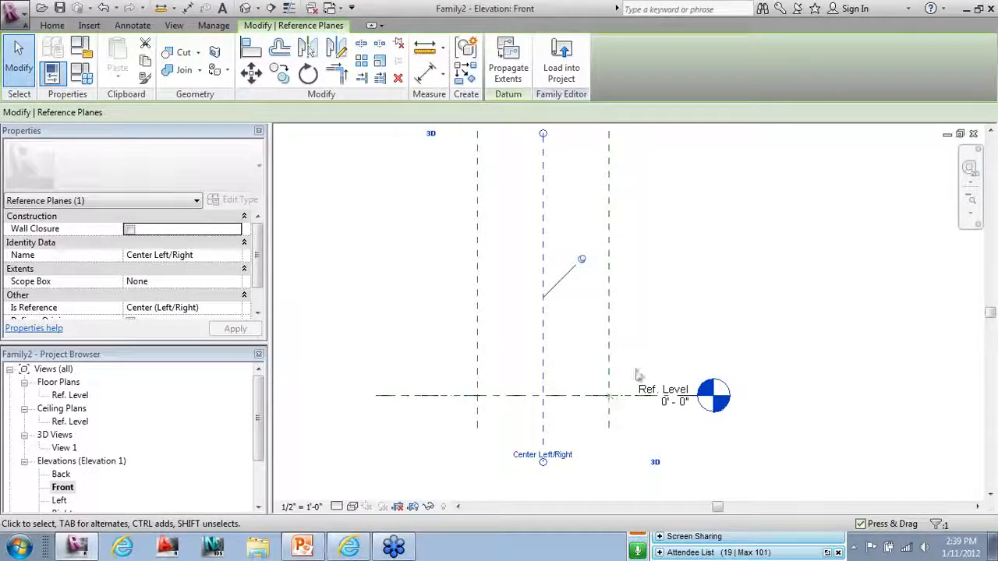
click(774, 290)
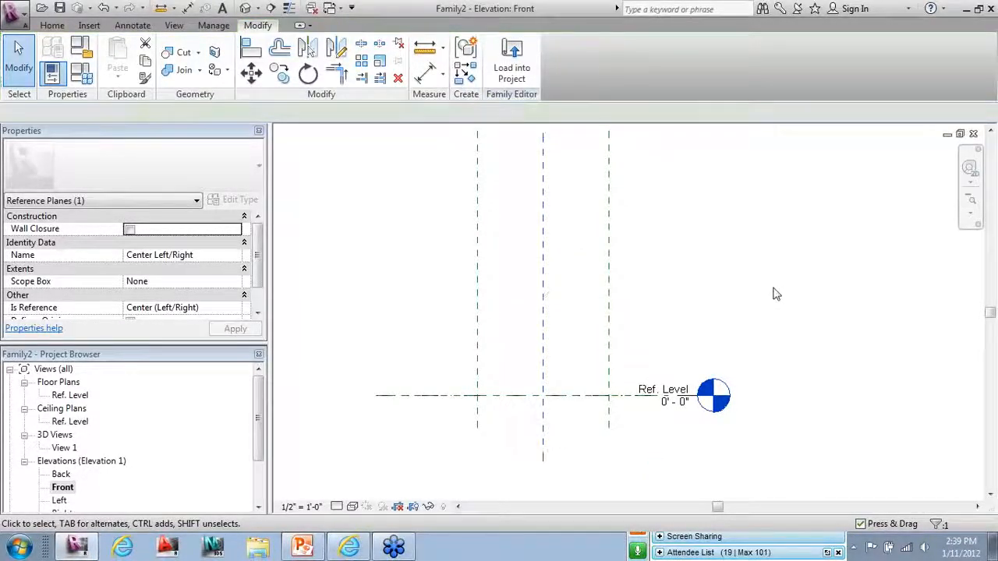
Create a horizontal reference plane offset 30" above the Ref. Level by picking the level line.
click(609, 320)
click(466, 74)
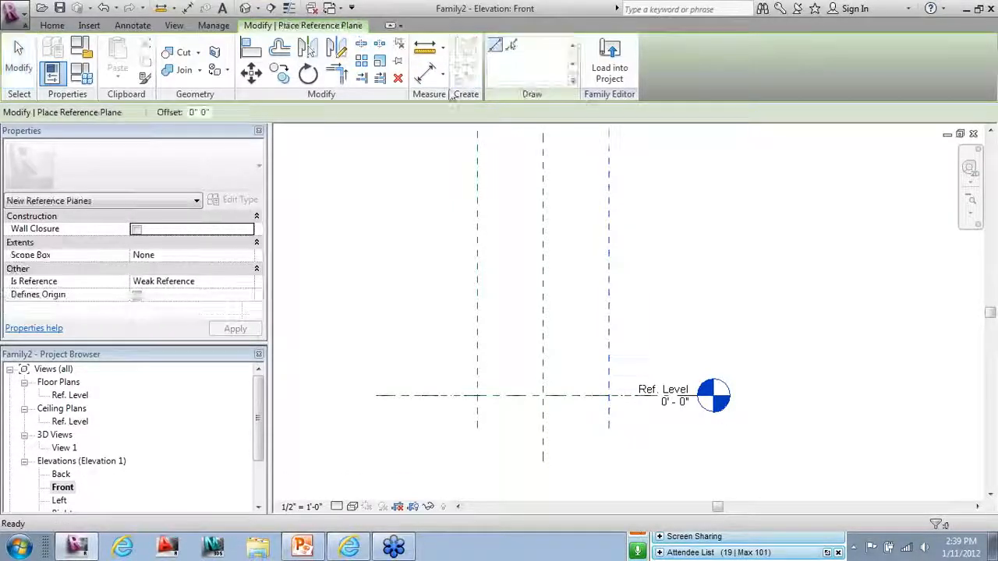
click(205, 113)
key(BackSpace)
key(BackSpace)
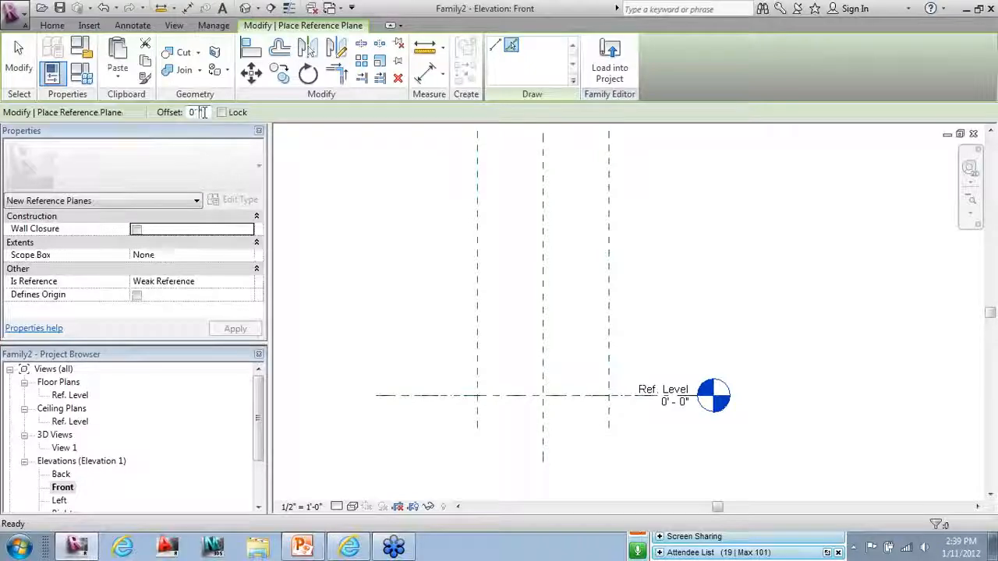
key(BackSpace)
key(BackSpace)
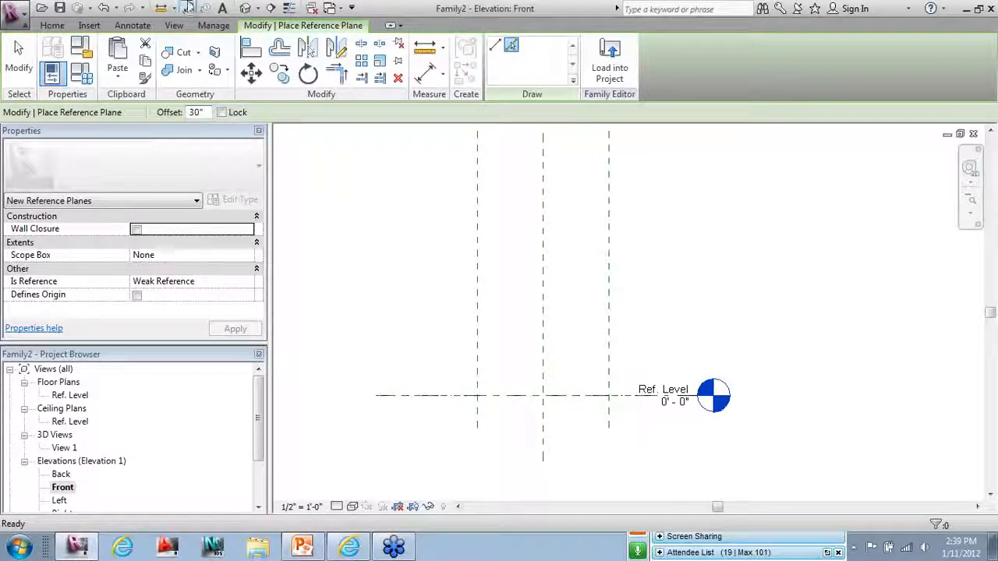
click(457, 396)
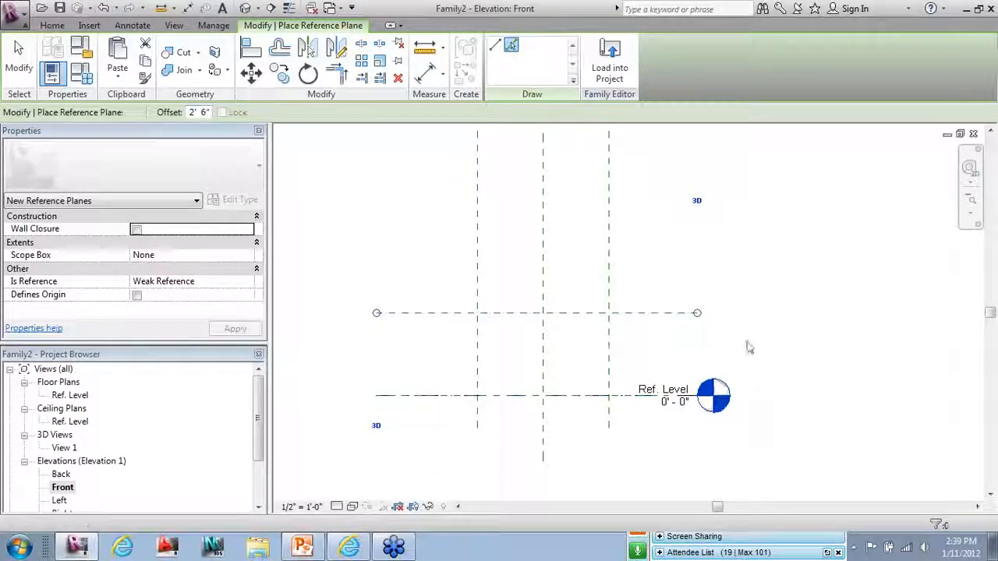
Shorten both ends of the new horizontal reference plane so it extends only slightly past the outer vertical planes.
click(18, 56)
click(423, 314)
drag(379, 312, 432, 313)
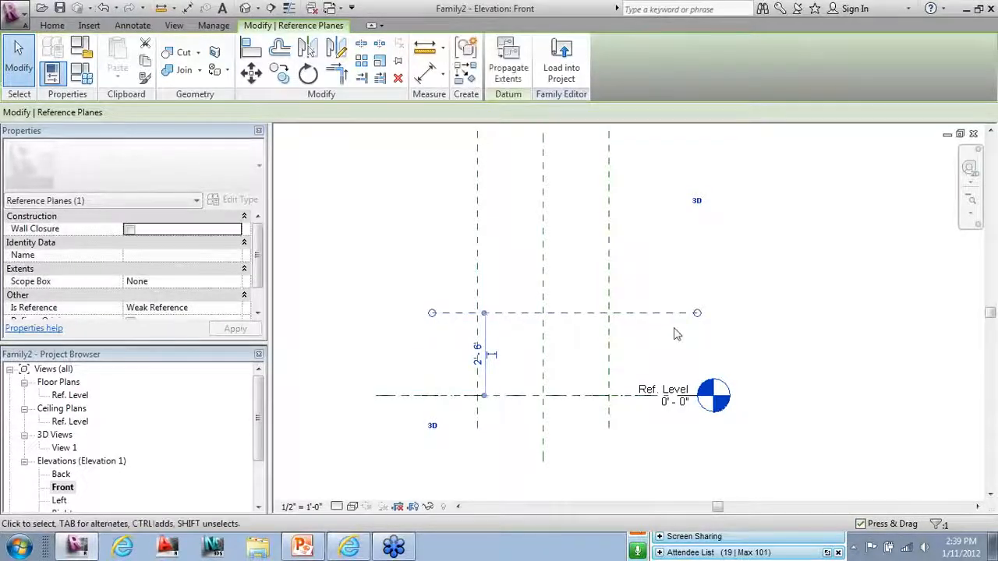
drag(697, 313, 658, 313)
click(693, 329)
scroll(521, 390, down, 1)
scroll(521, 386, up, 2)
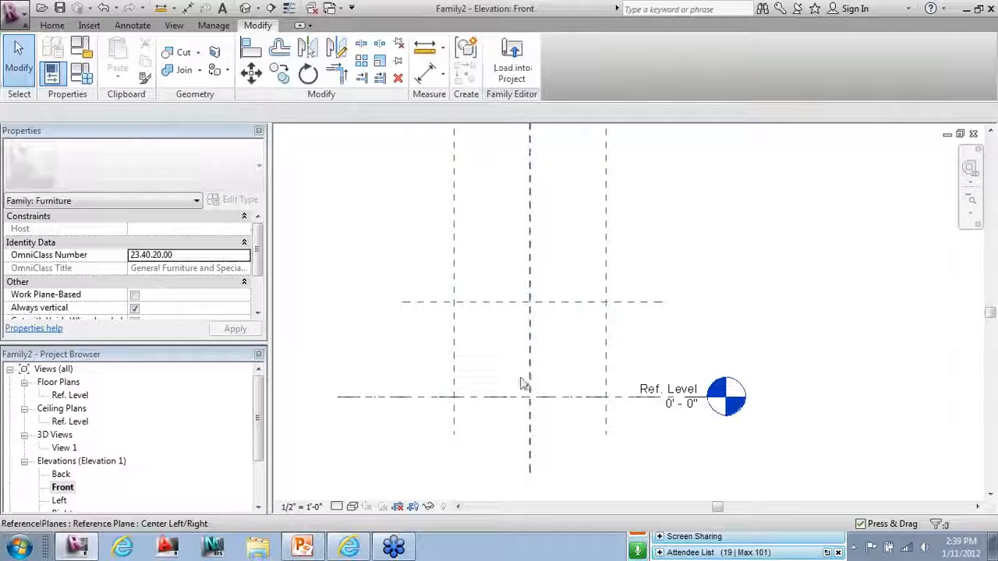
Add an aligned dimension between the new horizontal reference plane and the Ref. Level, placed beside their left ends.
click(132, 26)
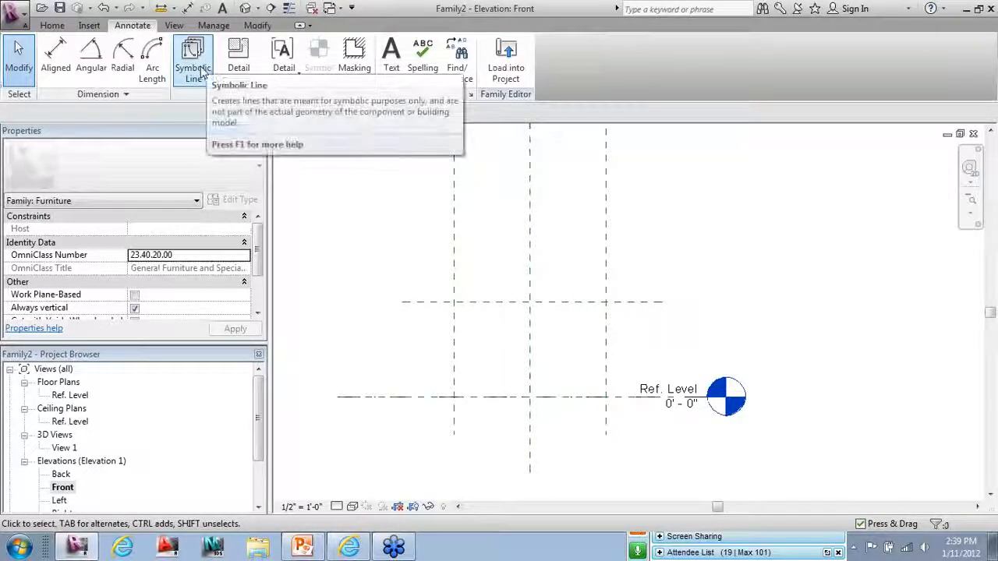
click(56, 63)
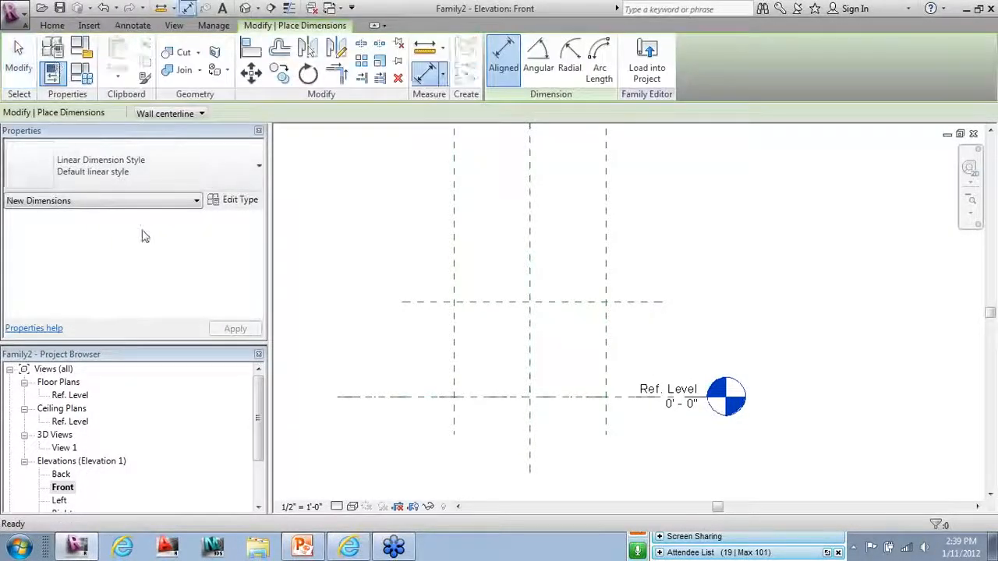
click(404, 302)
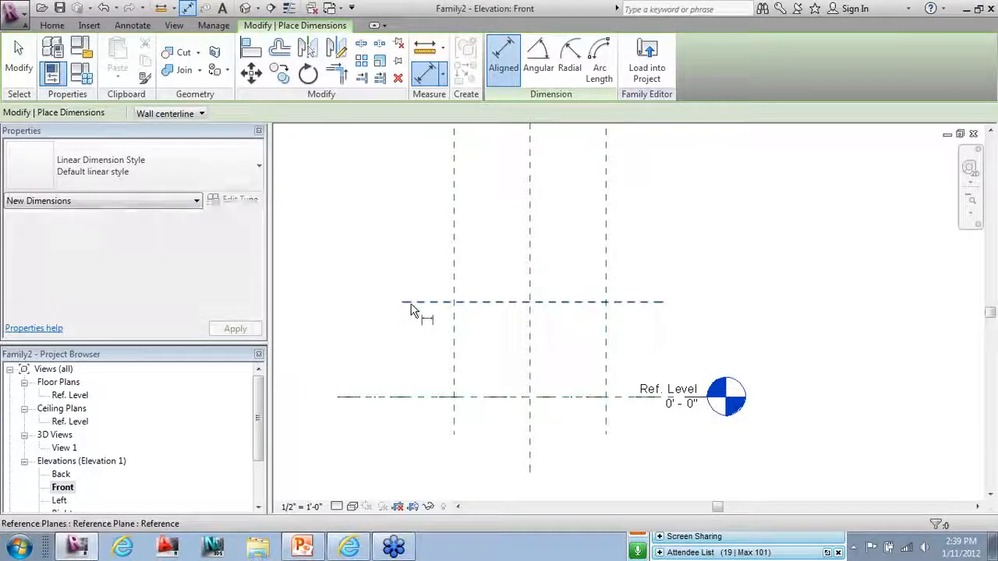
click(395, 398)
click(393, 479)
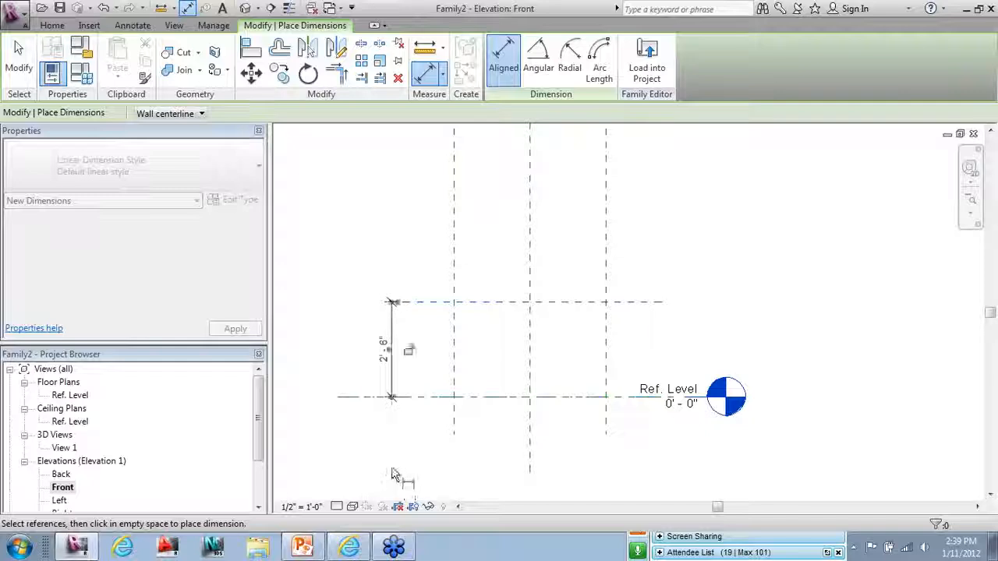
key(Escape)
key(Escape)
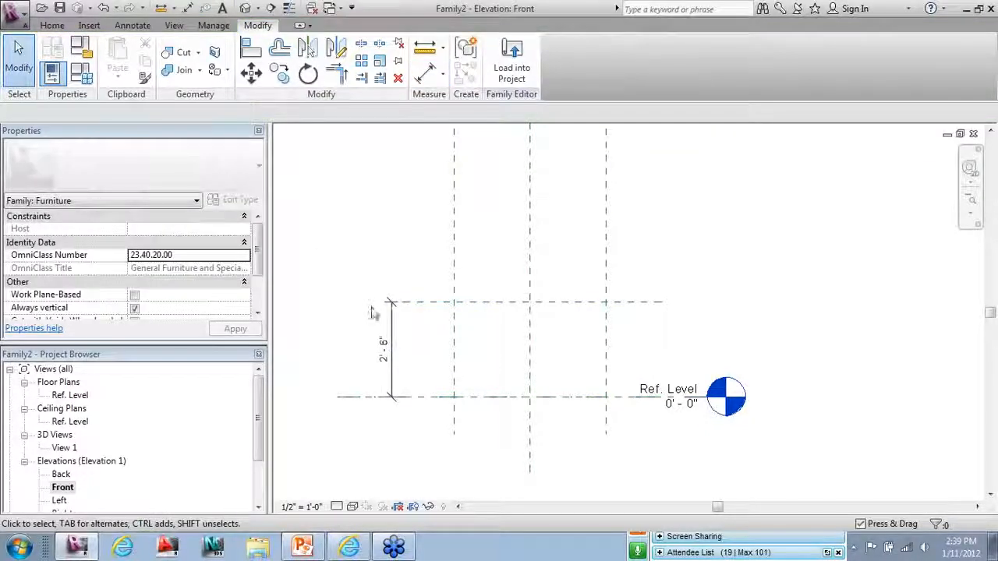
Label the vertical dimension above the Ref. Level with a new family type parameter named Height, grouped under Dimensions.
click(391, 323)
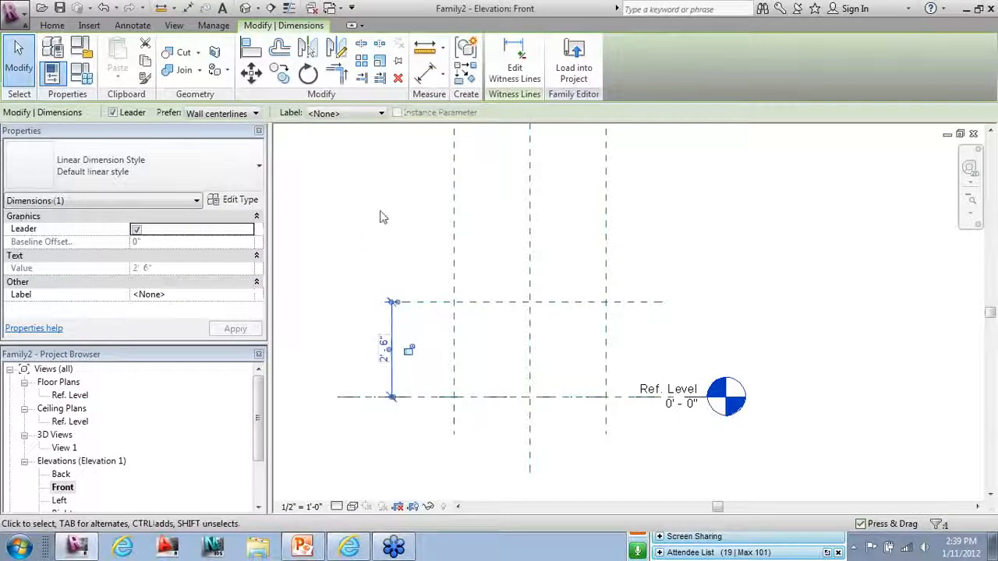
click(352, 114)
click(349, 141)
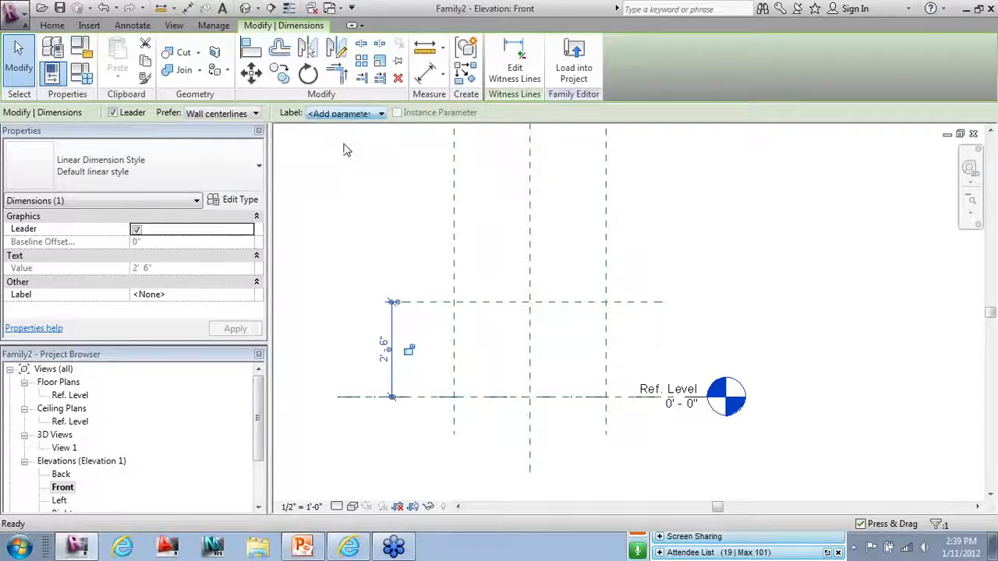
text(Height)
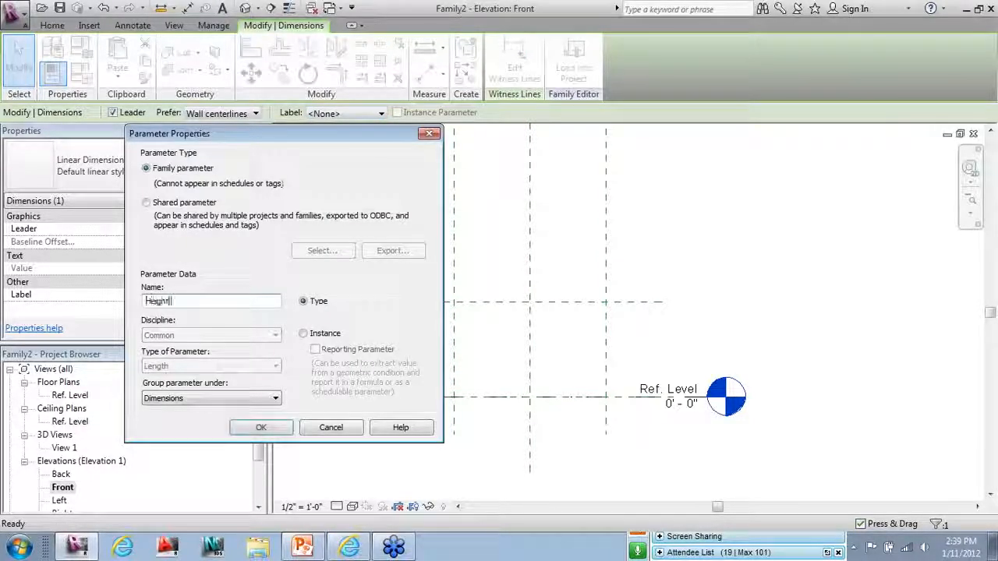
click(260, 428)
click(396, 461)
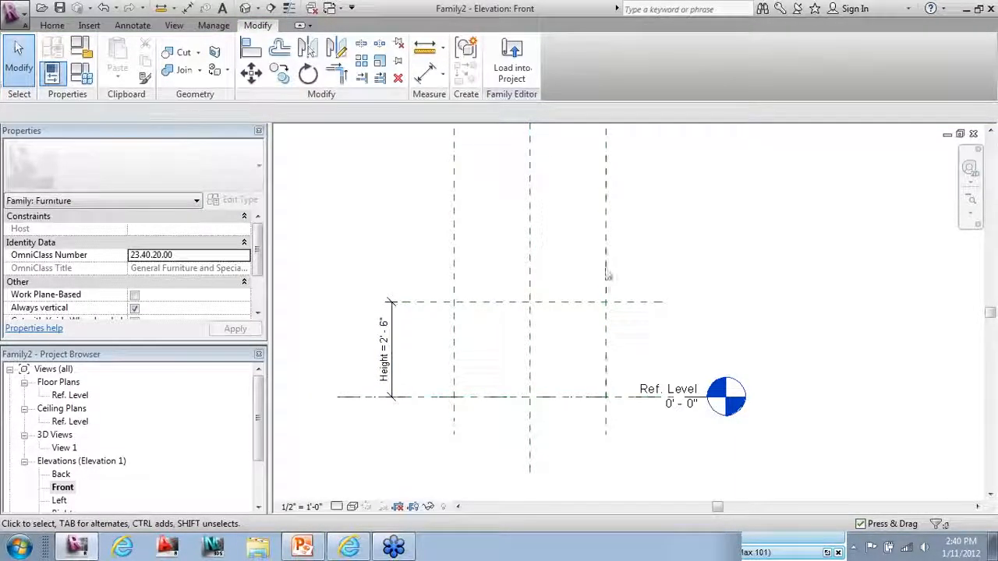
Set the Height parameter to 3' in the family types and apply it to flex the horizontal reference plane.
middle_drag(560, 352, 792, 327)
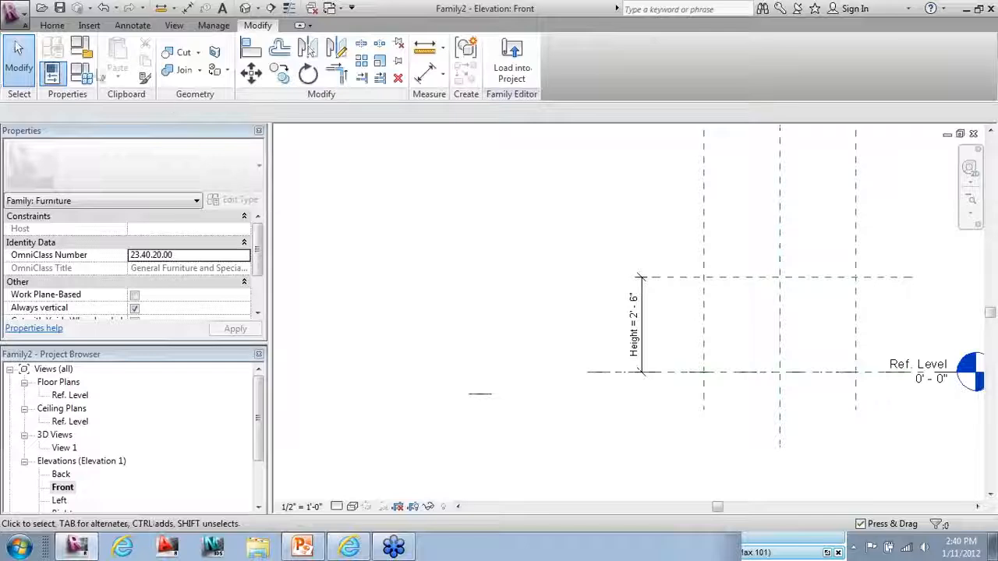
click(81, 72)
click(243, 265)
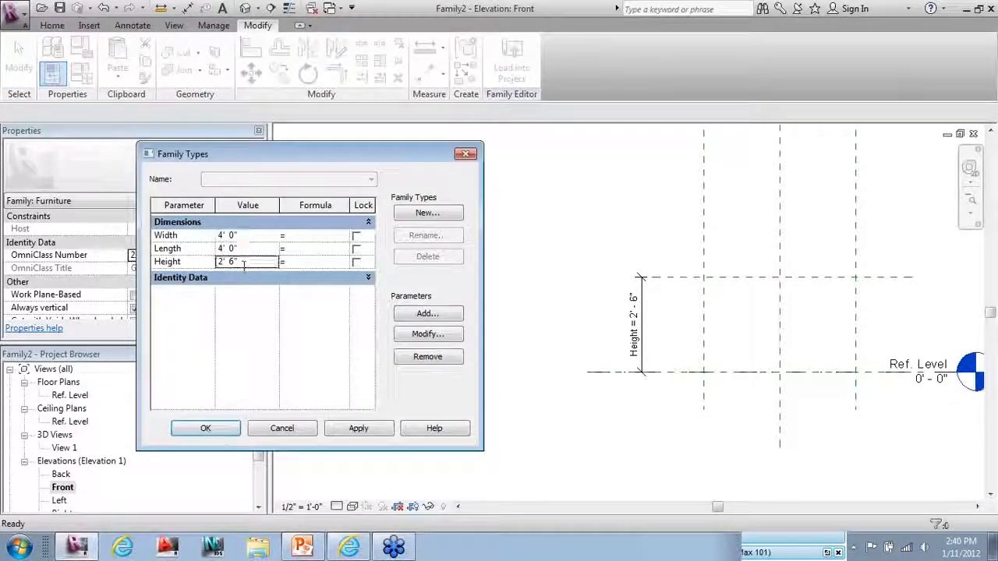
text(3)
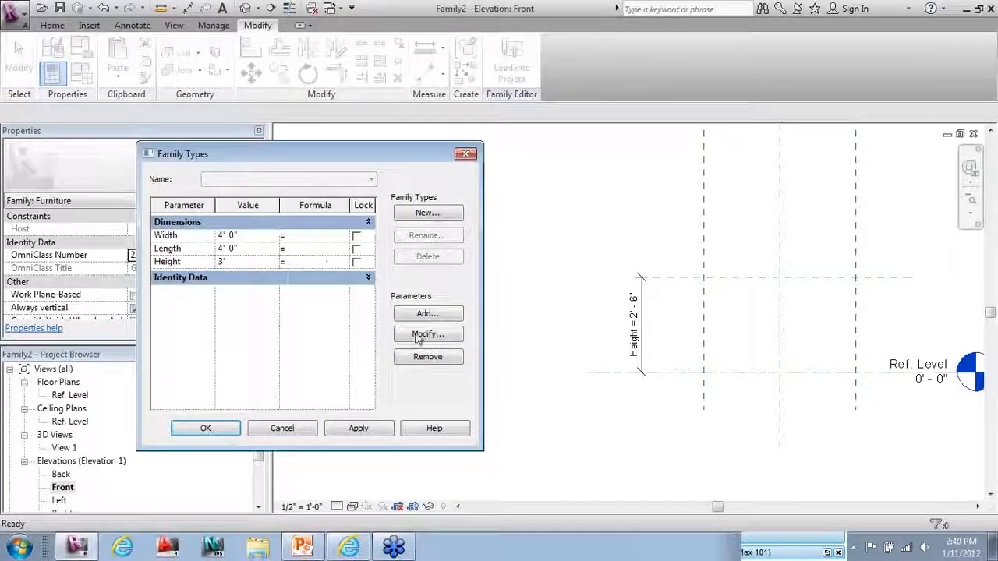
click(352, 429)
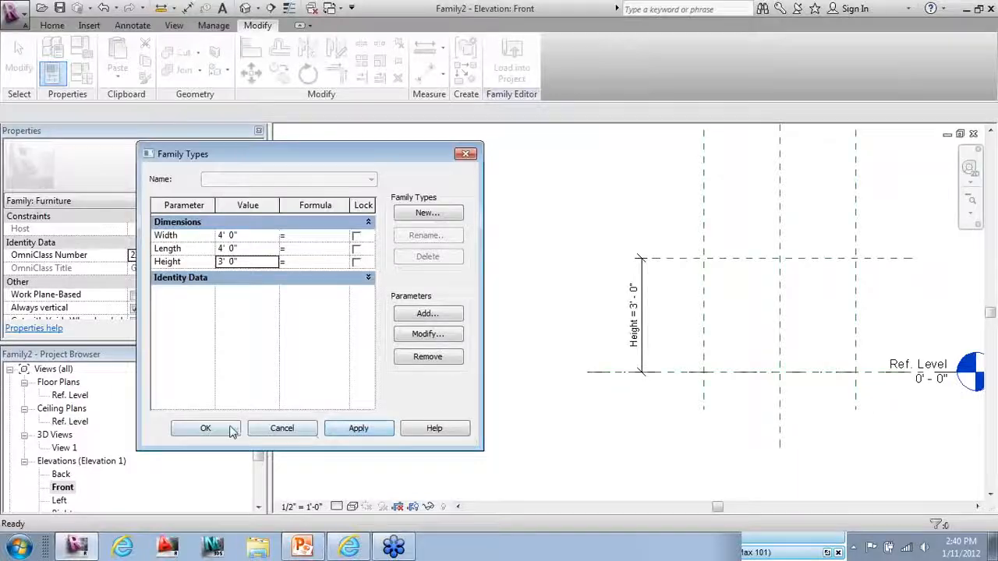
click(205, 428)
scroll(347, 374, down, 1)
scroll(886, 260, up, 1)
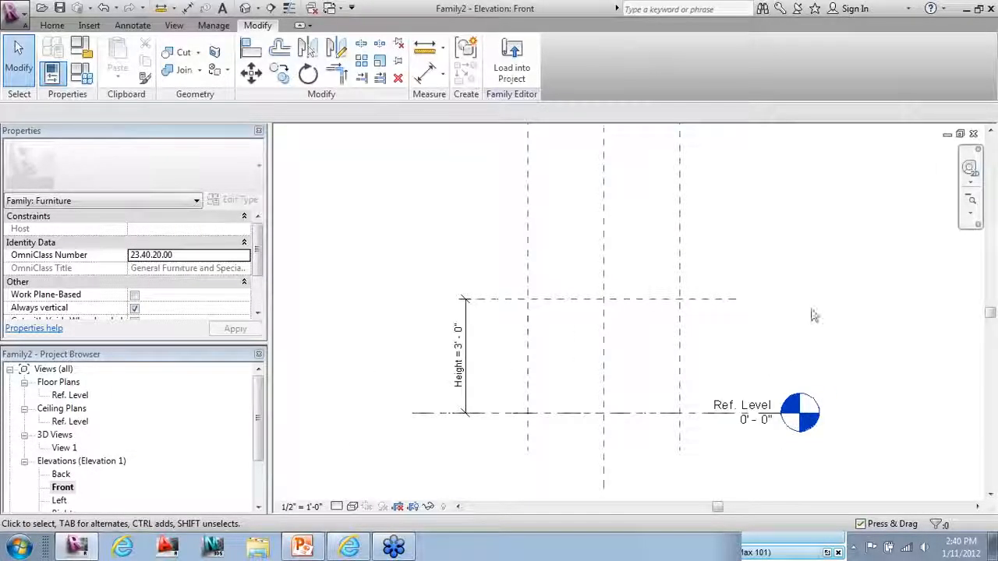
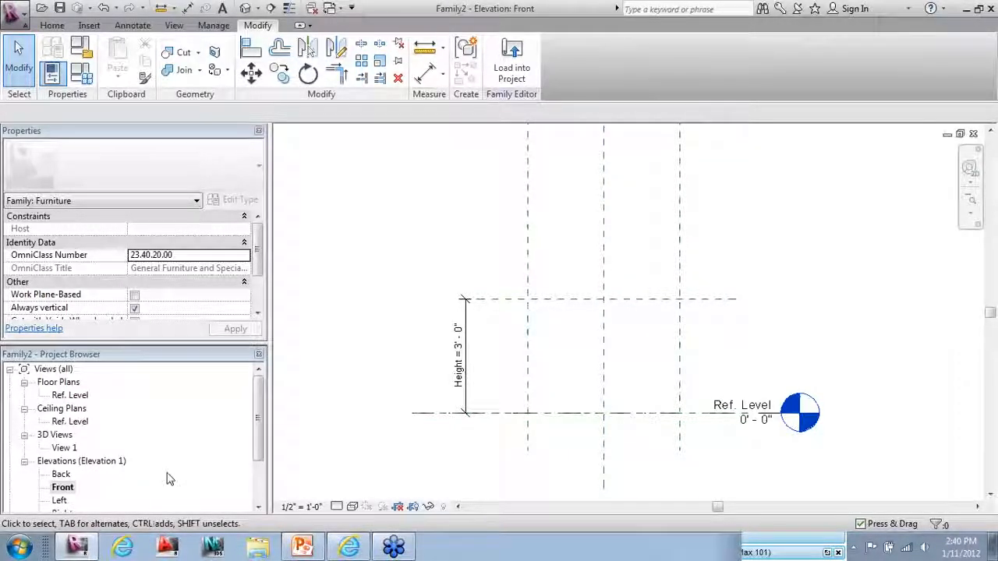
In the Ref. Level floor plan, create four reference planes offset 2" inward from the outer planes by picking each outer plane.
double_click(64, 397)
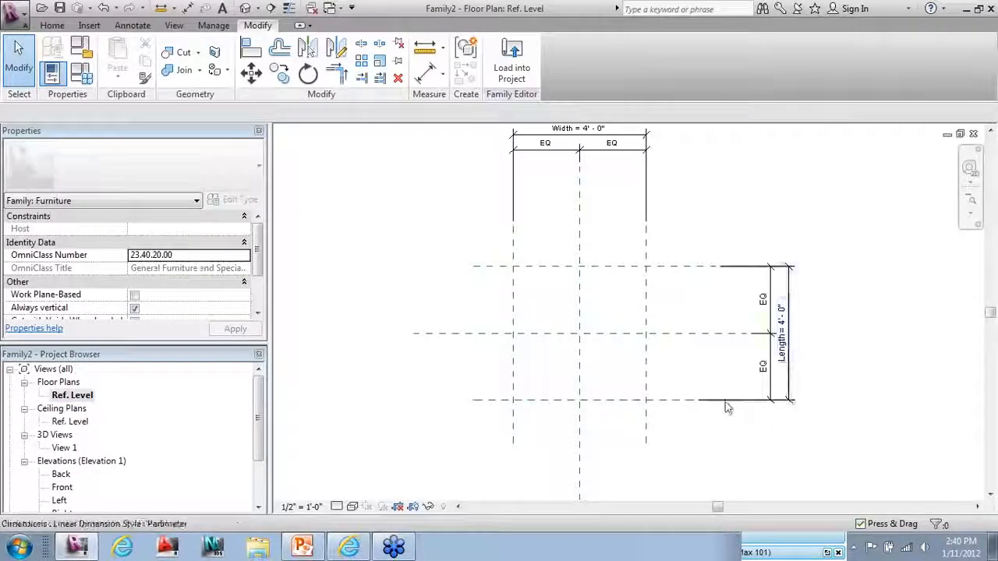
scroll(724, 407, up, 1)
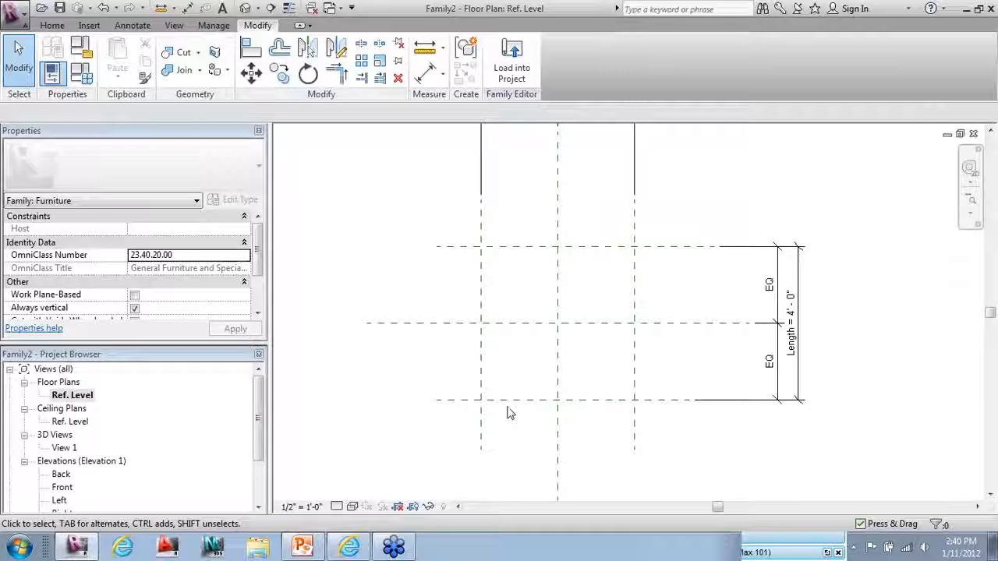
click(53, 26)
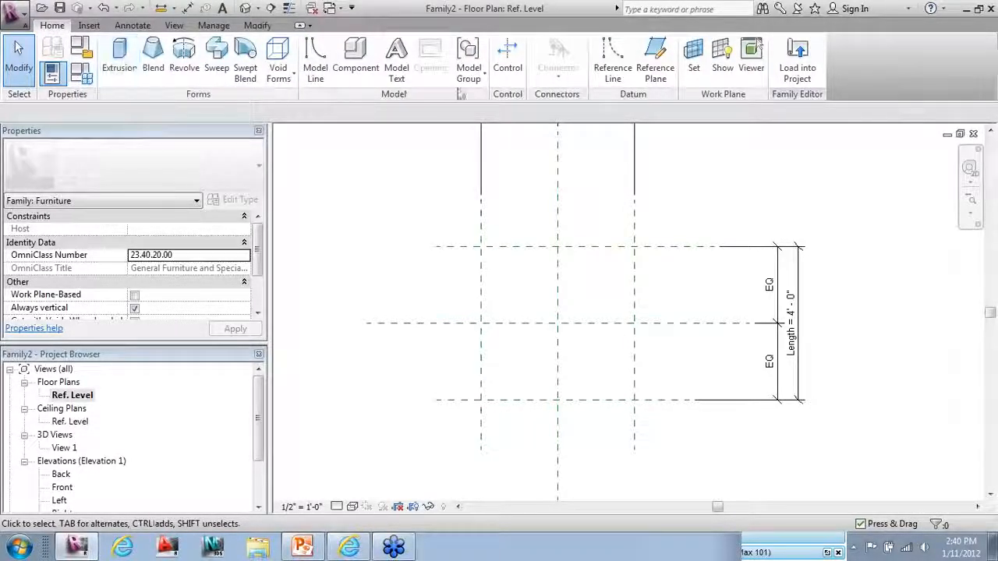
click(654, 69)
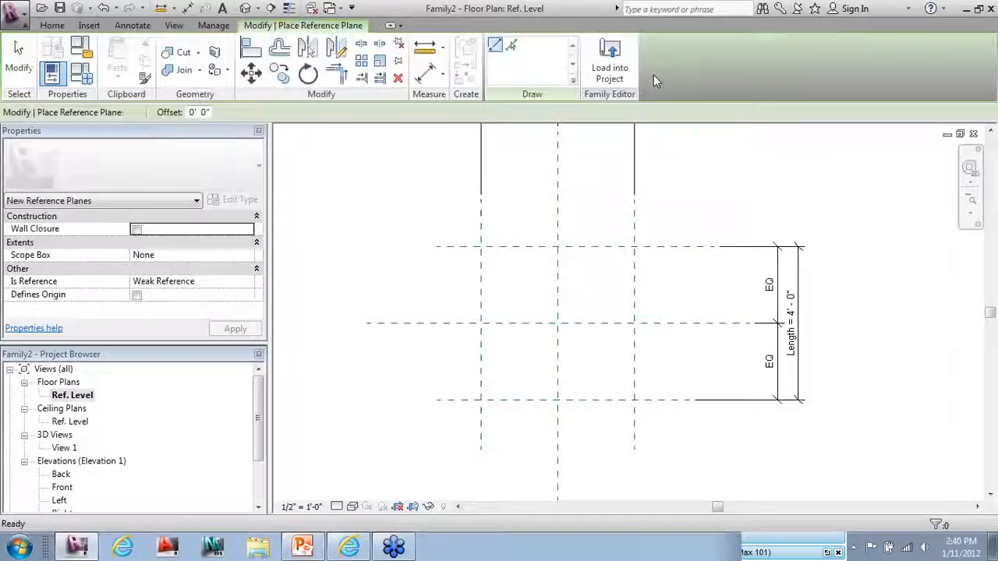
click(512, 48)
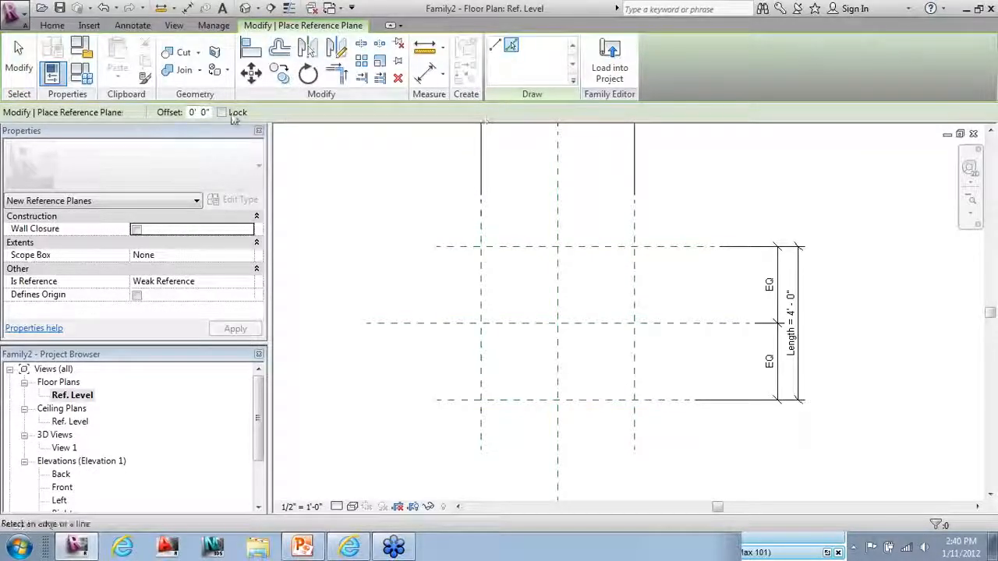
drag(209, 112, 199, 112)
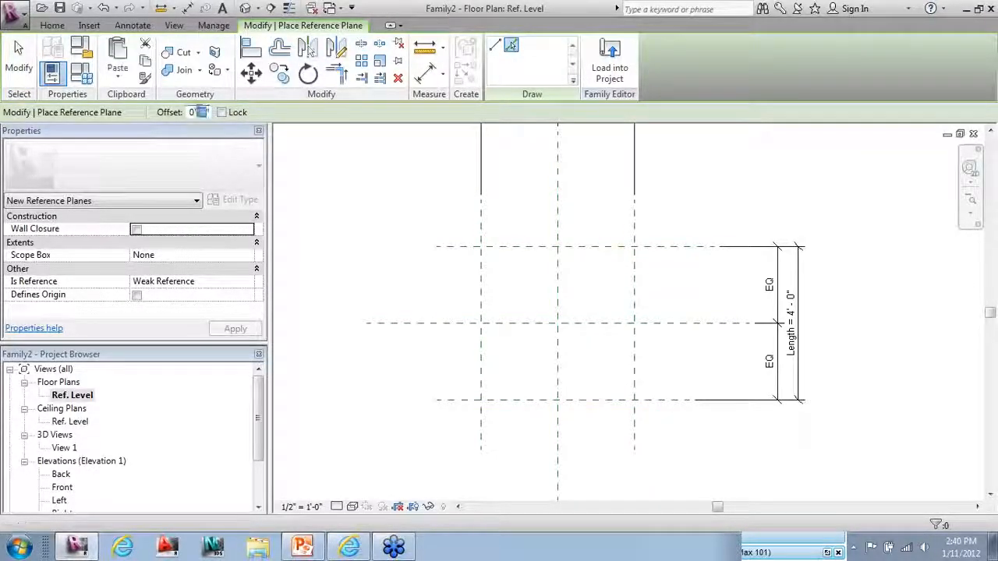
click(481, 279)
click(525, 248)
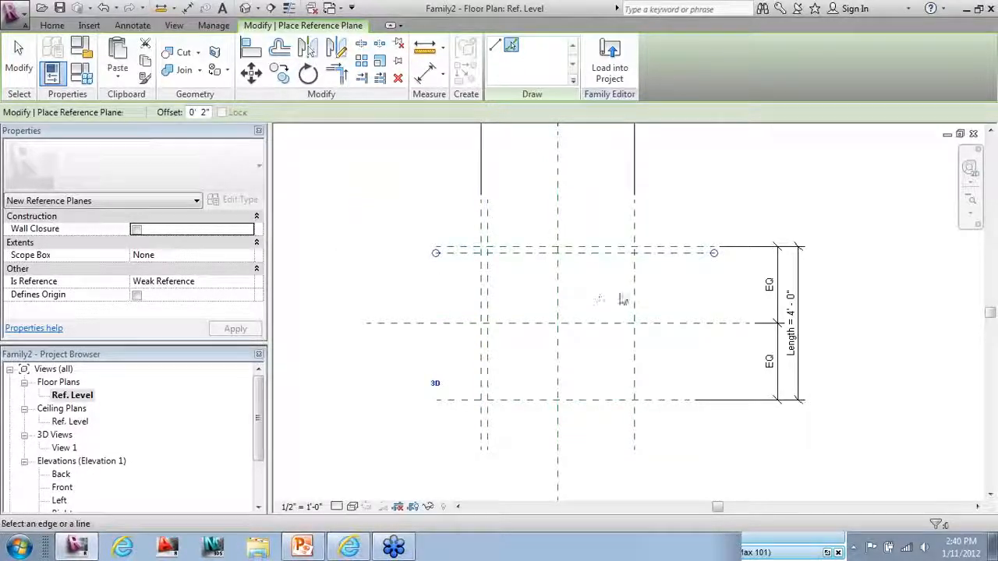
click(633, 296)
click(608, 399)
click(19, 59)
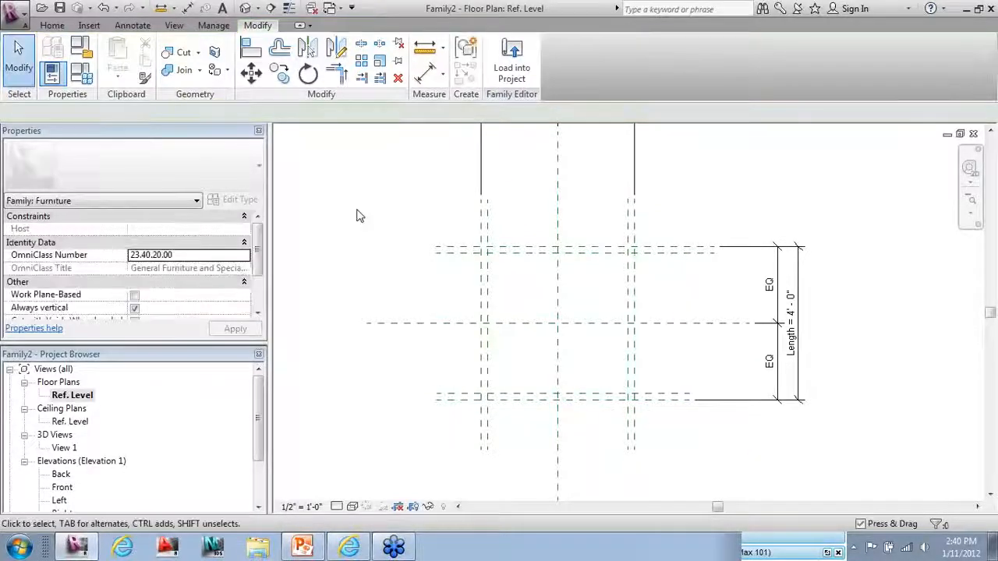
Shorten the upper ends of both inner vertical reference planes and both ends of the upper inner horizontal plane to just past the outer planes.
scroll(524, 231, up, 1)
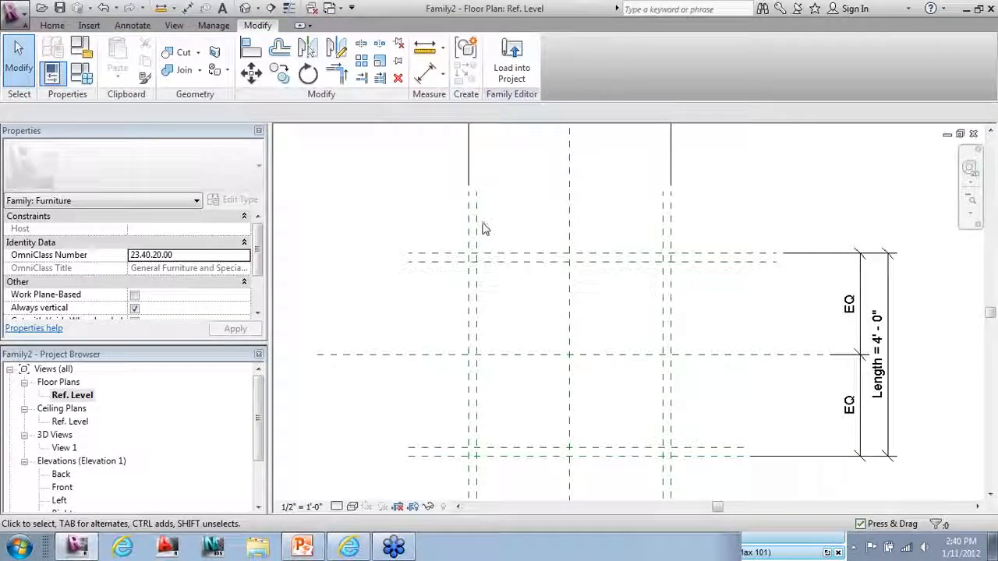
click(477, 228)
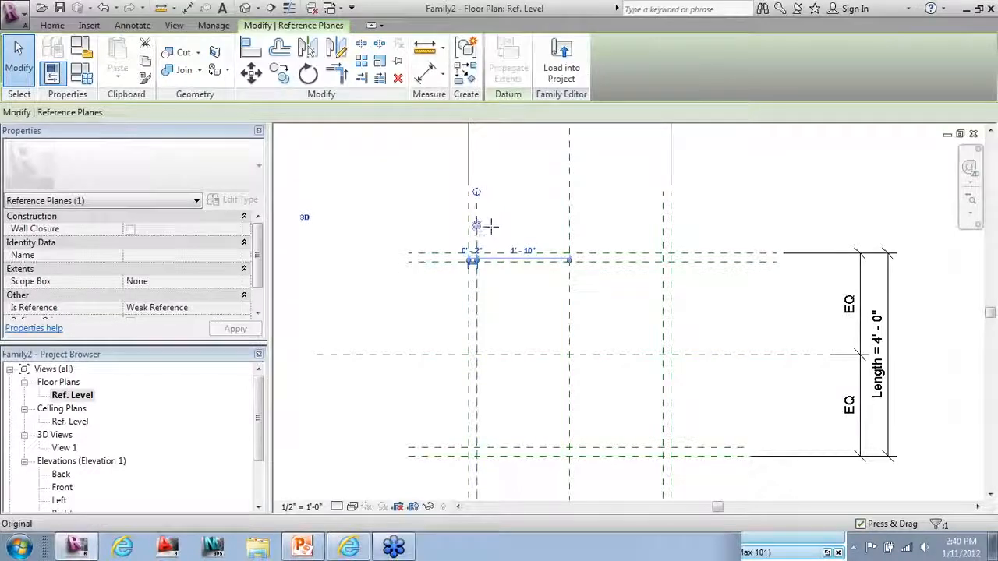
click(430, 261)
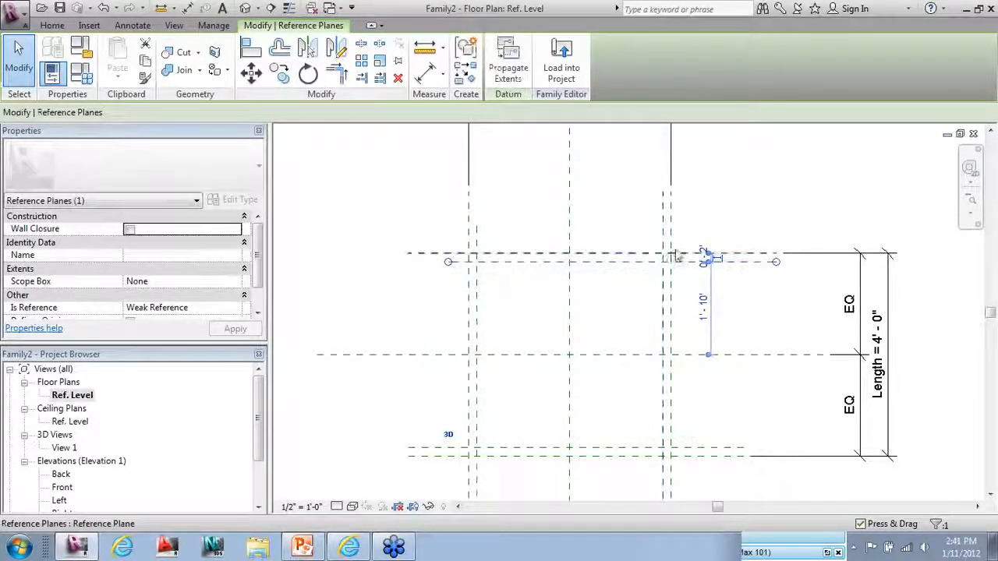
click(663, 226)
click(724, 264)
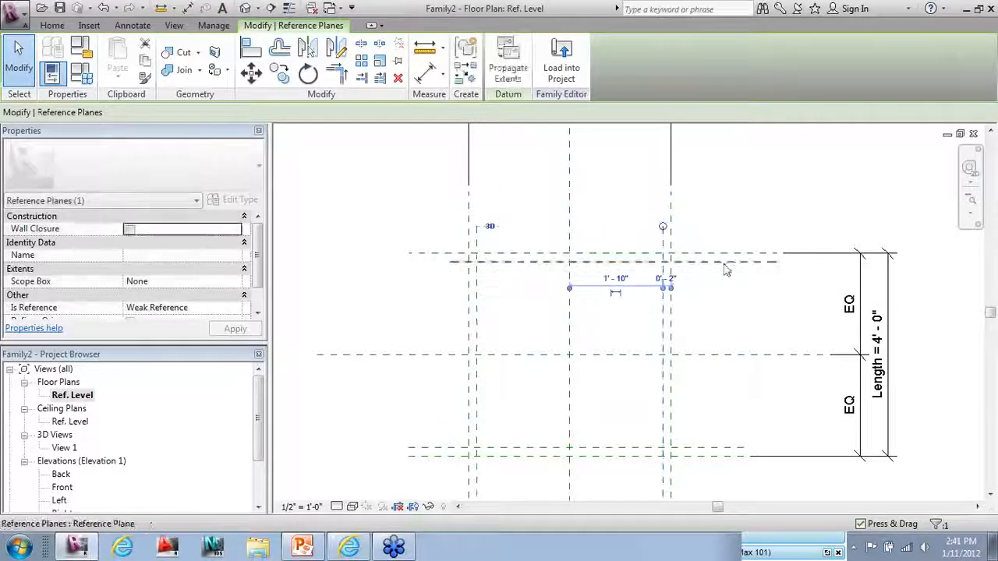
drag(775, 263, 693, 262)
Shorten both ends of the lower inner horizontal reference plane and the lower ends of both inner vertical planes to just past the outer planes.
scroll(688, 257, down, 2)
scroll(701, 340, up, 1)
click(707, 389)
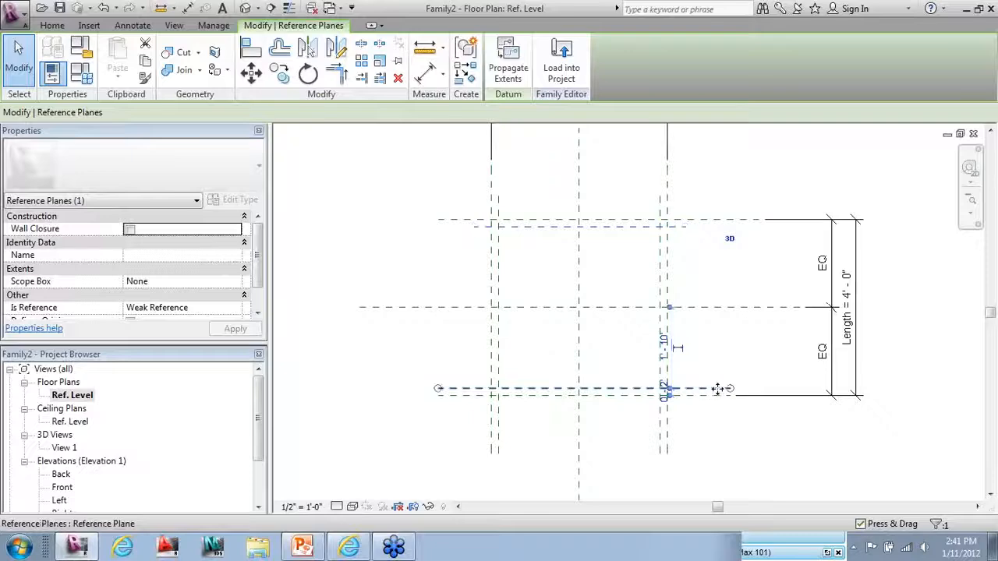
drag(727, 389, 684, 388)
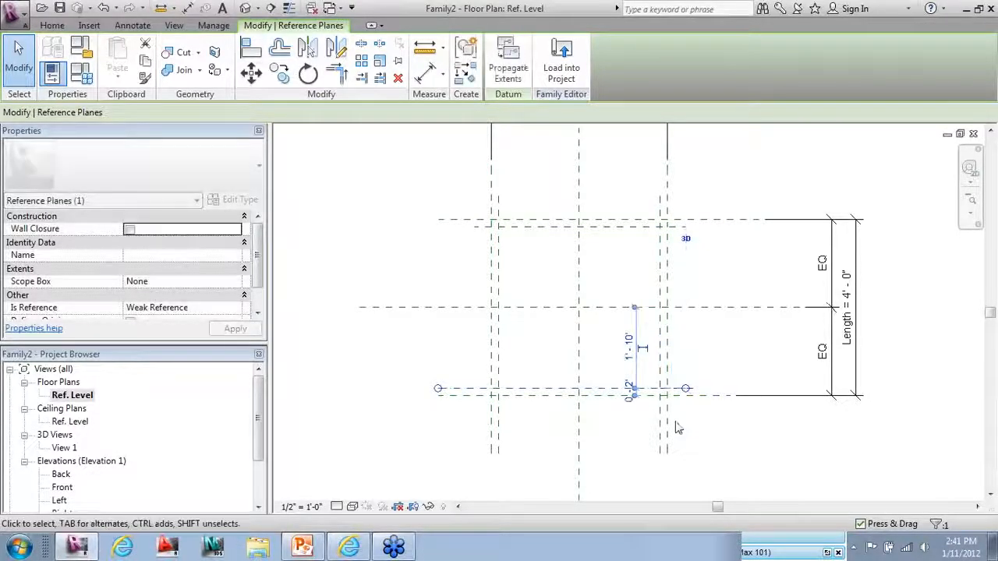
click(659, 443)
drag(657, 443, 659, 416)
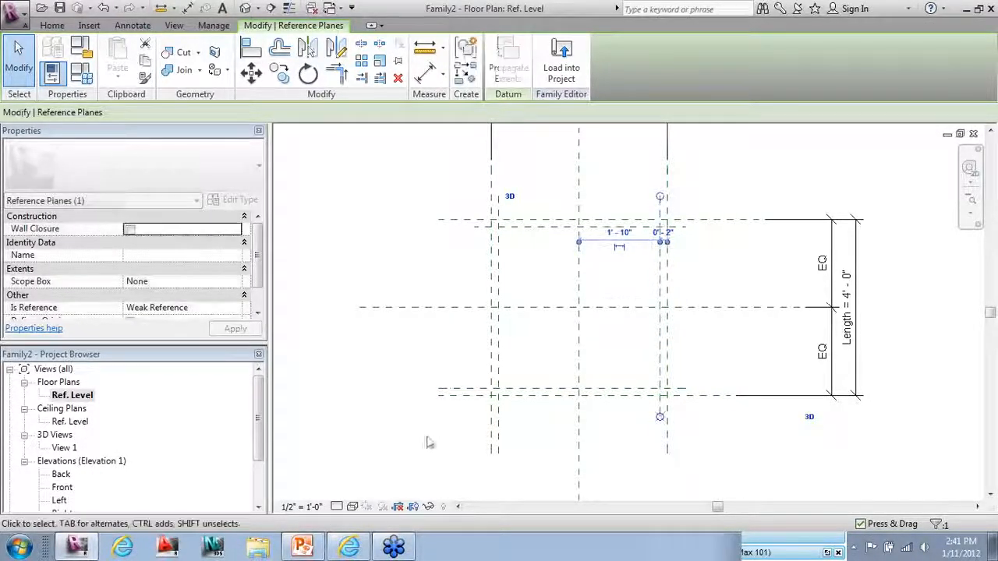
click(496, 441)
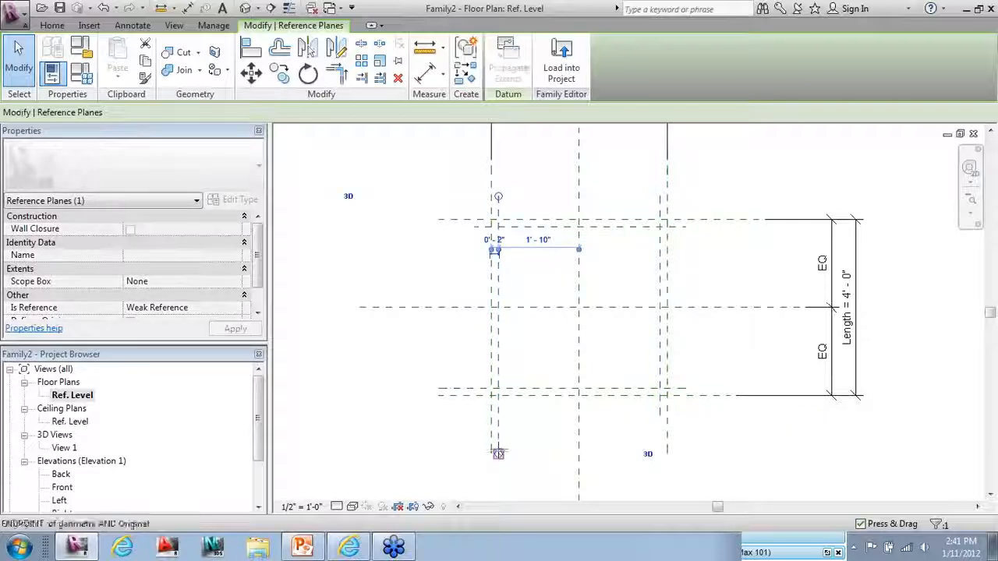
click(464, 388)
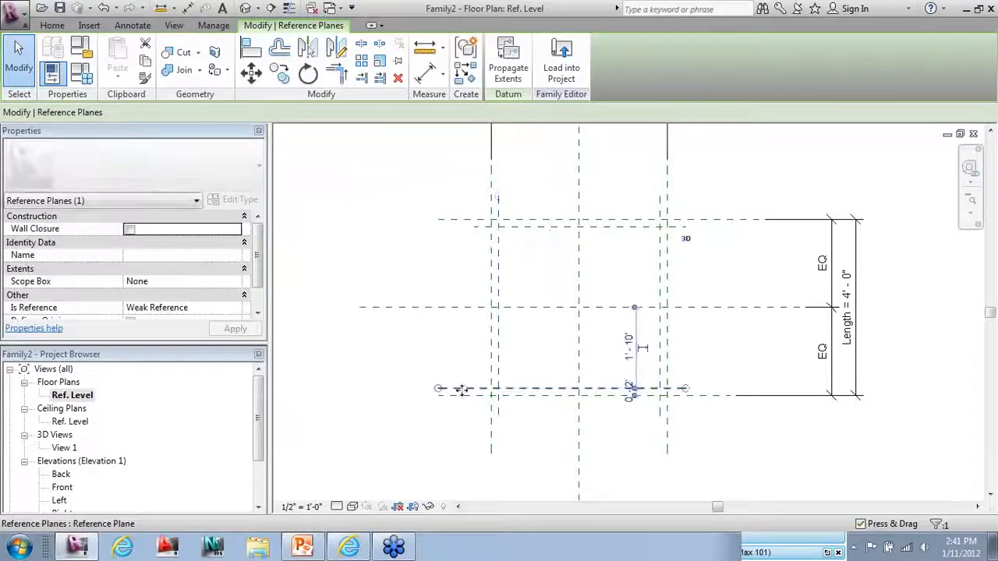
drag(438, 389, 470, 391)
click(429, 468)
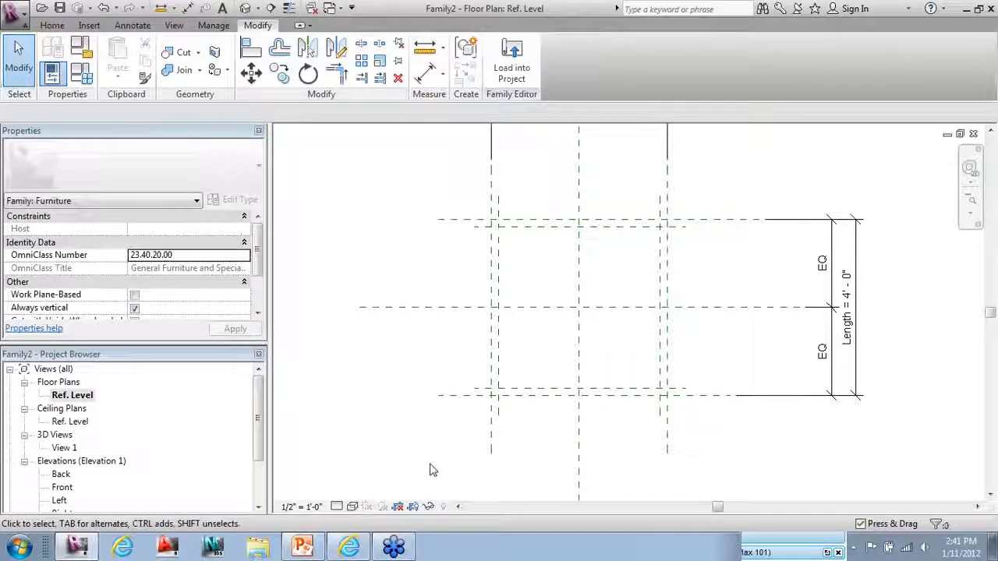
scroll(378, 452, down, 2)
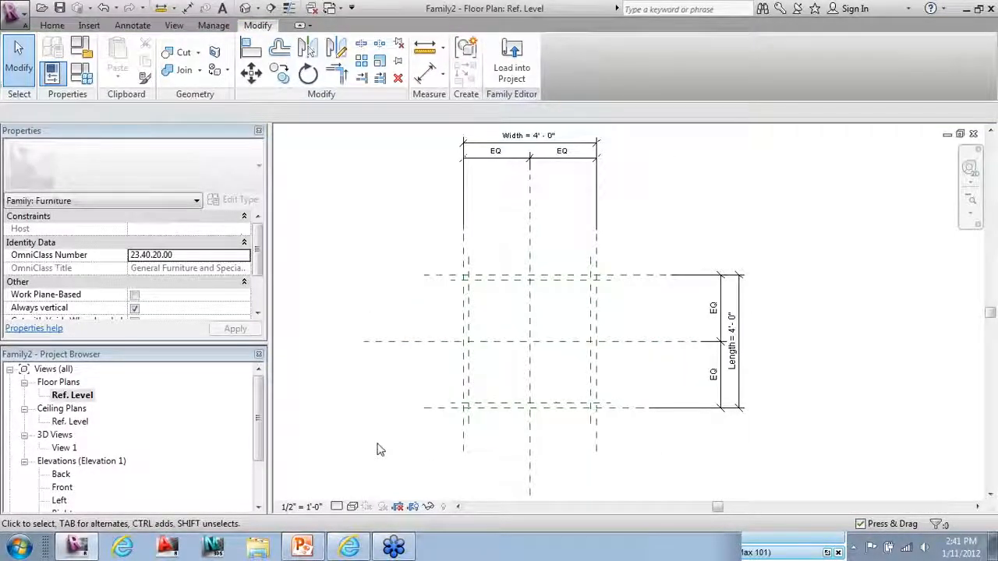
scroll(527, 394, up, 1)
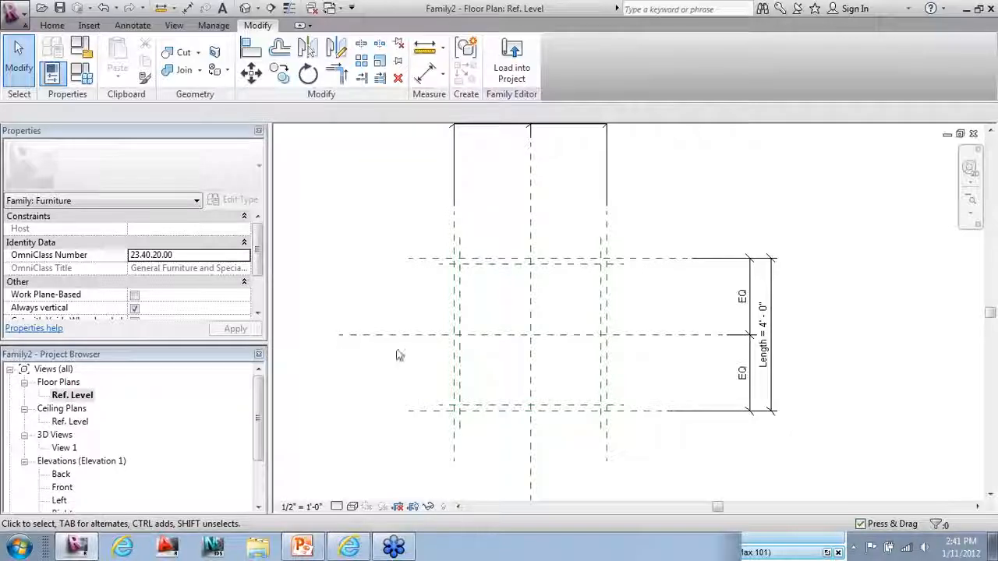
Add an aligned dimension between the left outer and inner vertical reference planes and lock it.
click(133, 25)
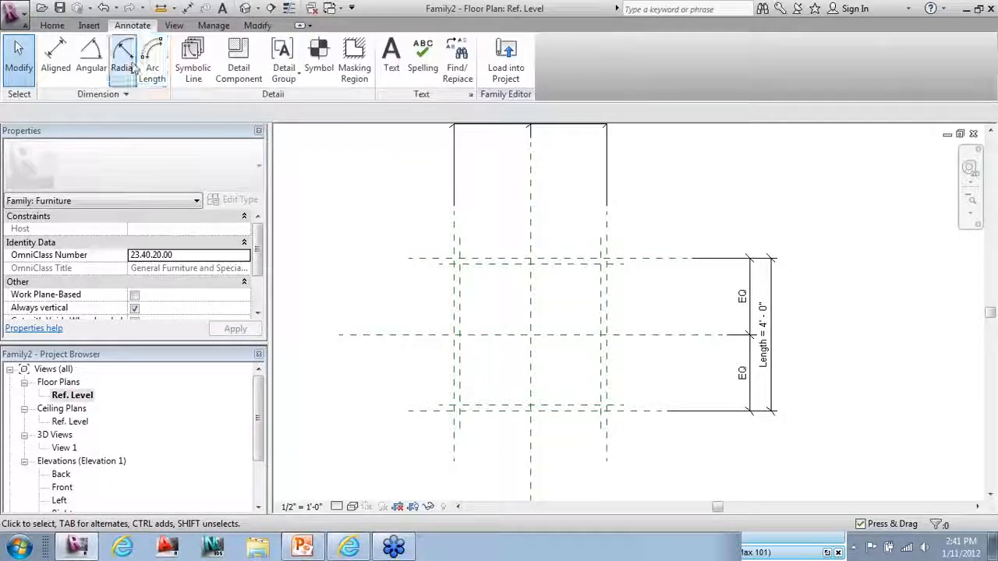
click(62, 63)
scroll(499, 224, up, 2)
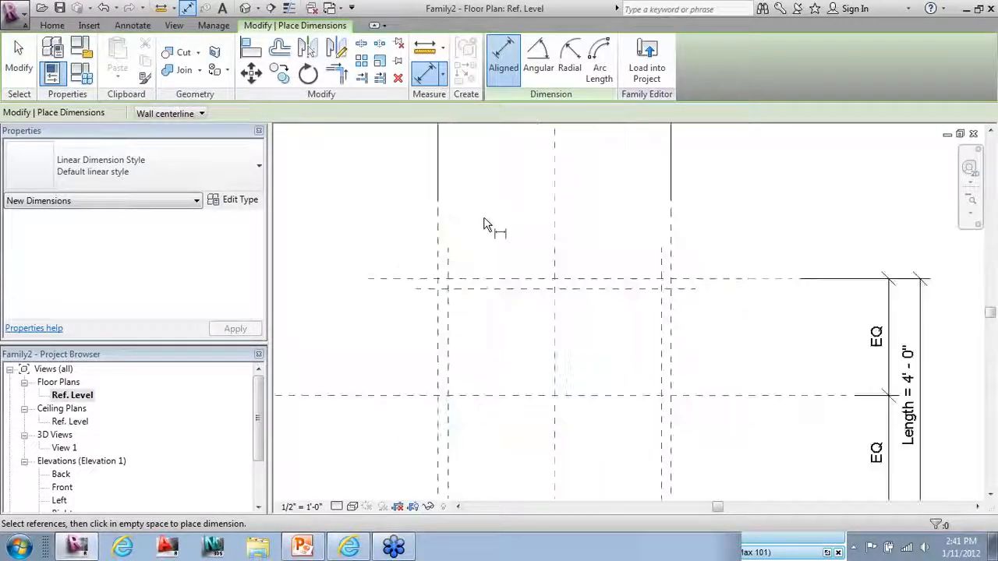
click(438, 268)
click(448, 265)
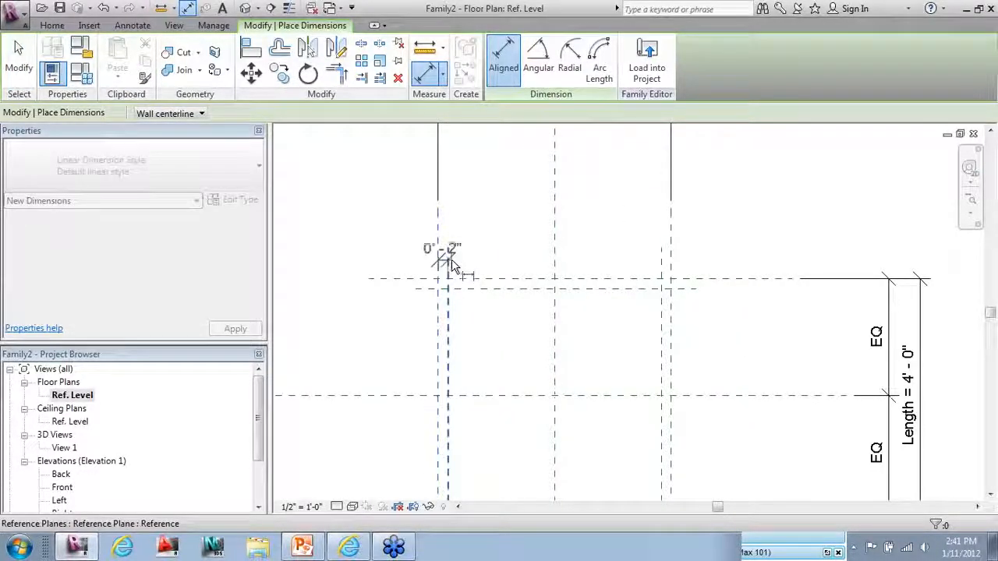
click(491, 232)
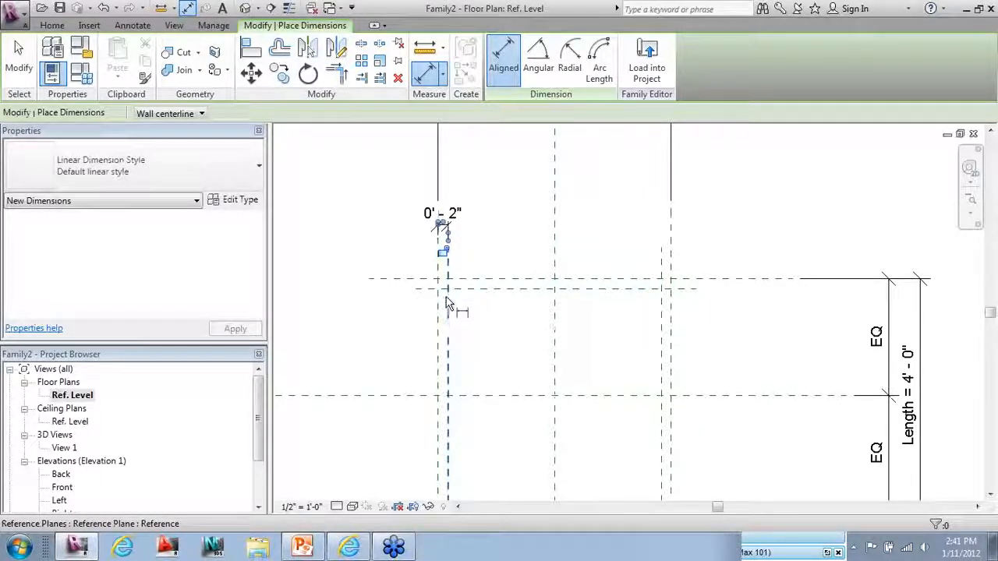
click(442, 254)
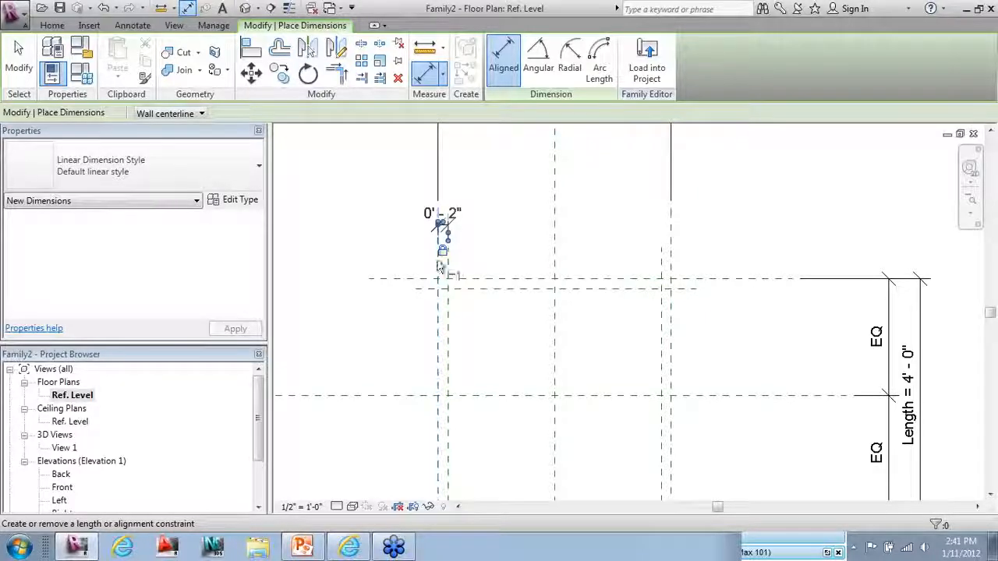
Dimension the gap between the right inner and outer vertical reference planes and lock it.
scroll(349, 270, down, 1)
click(622, 269)
click(627, 265)
click(668, 235)
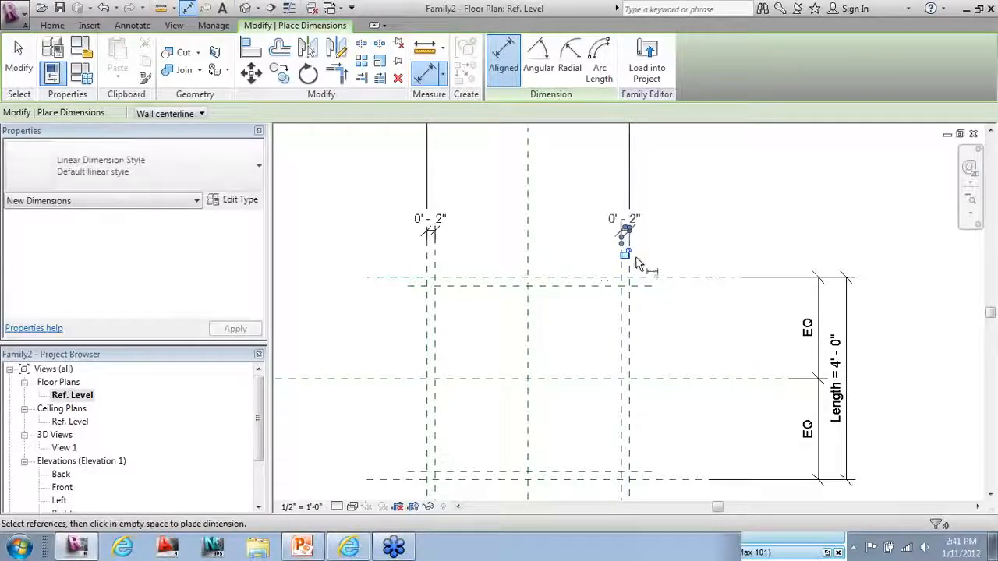
scroll(543, 171, down, 1)
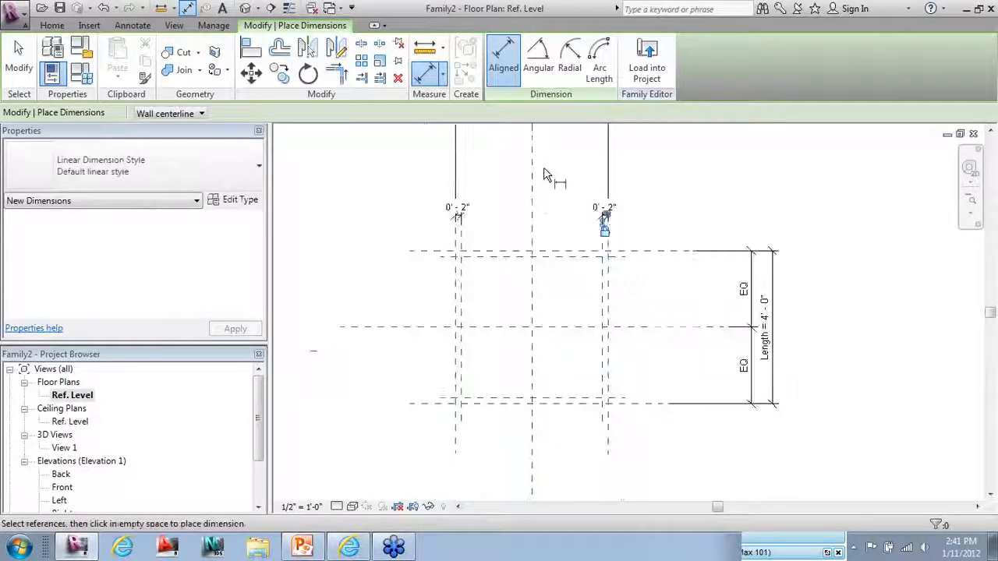
scroll(612, 429, up, 2)
click(609, 419)
click(599, 405)
scroll(556, 399, down, 1)
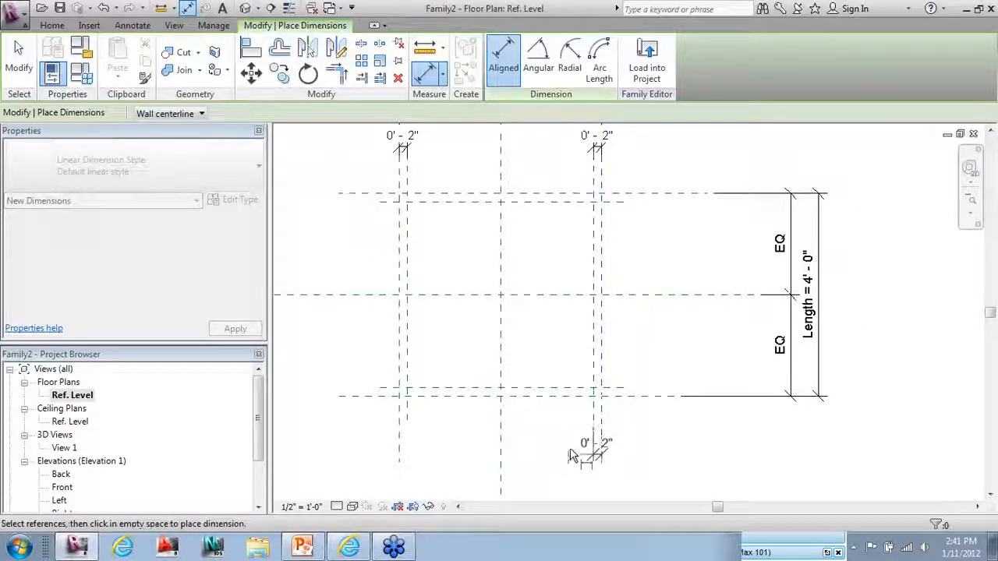
scroll(570, 443, up, 1)
key(Escape)
scroll(868, 436, down, 1)
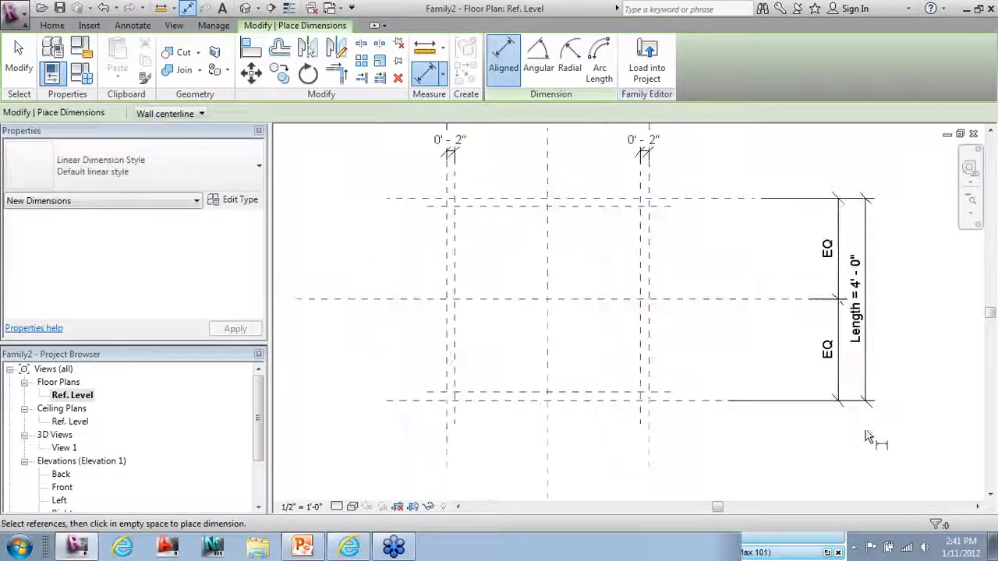
Dimension and lock the gaps between the outer and inner horizontal reference planes at the upper and lower edges.
click(684, 201)
click(664, 205)
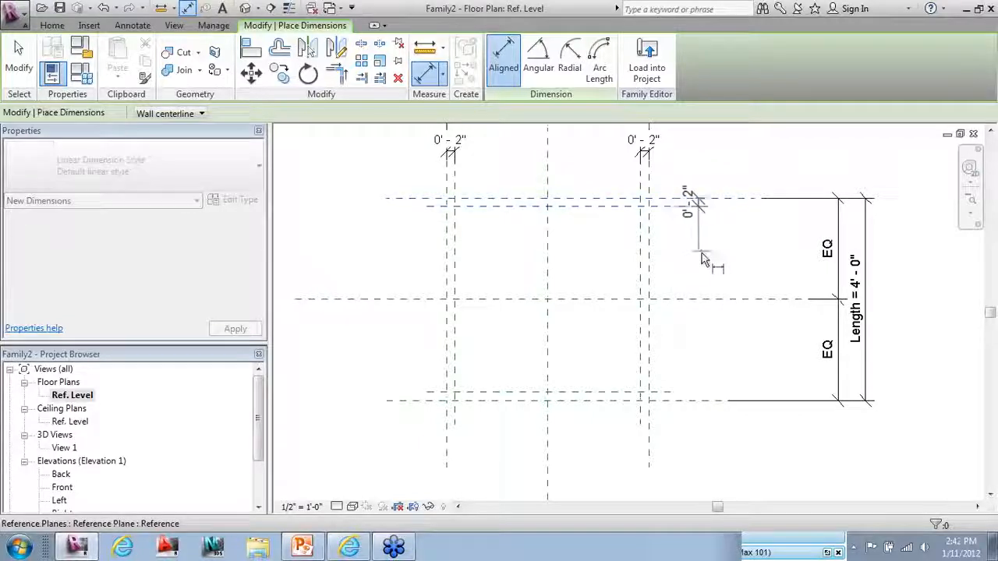
click(667, 392)
click(669, 400)
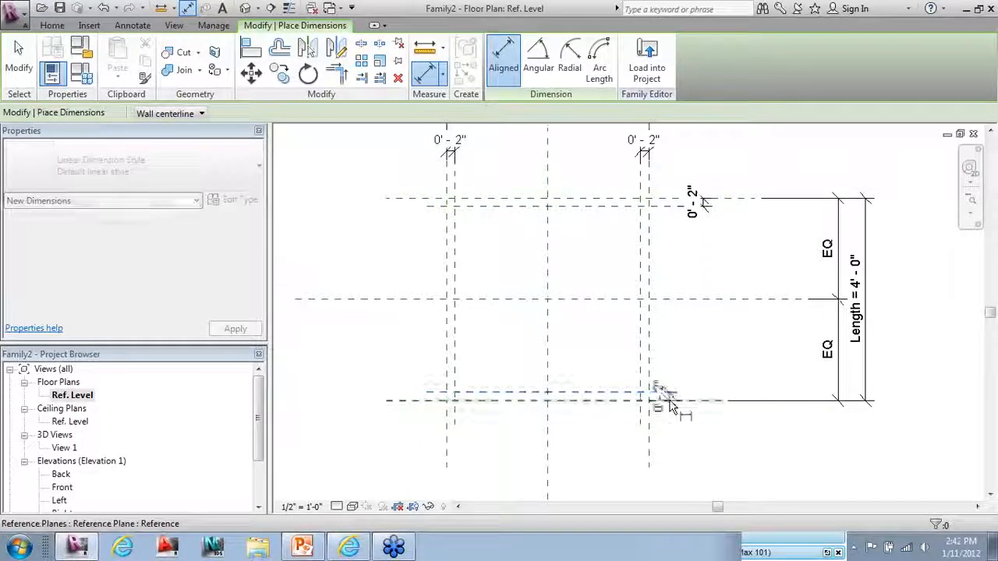
click(708, 456)
key(Escape)
key(Escape)
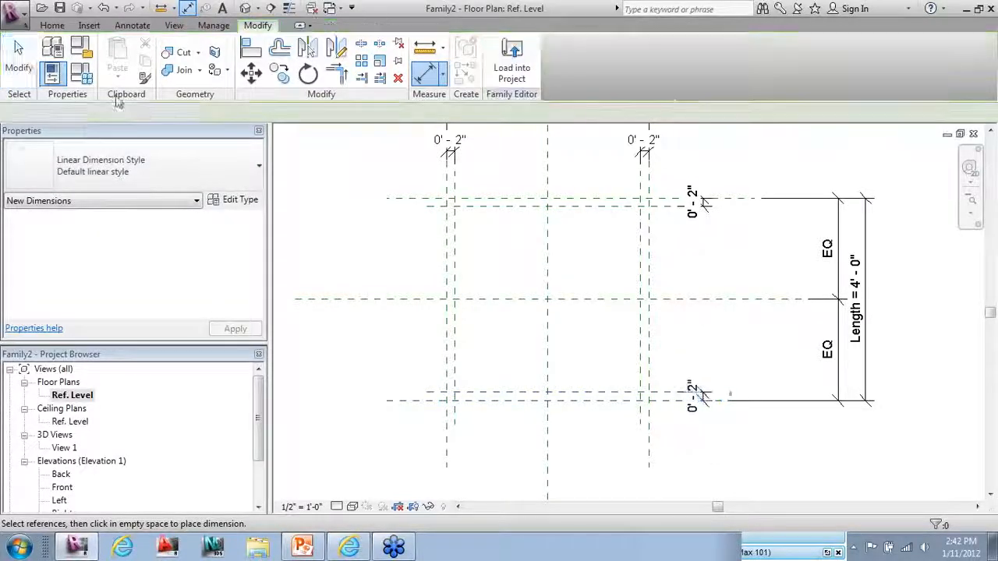
click(702, 204)
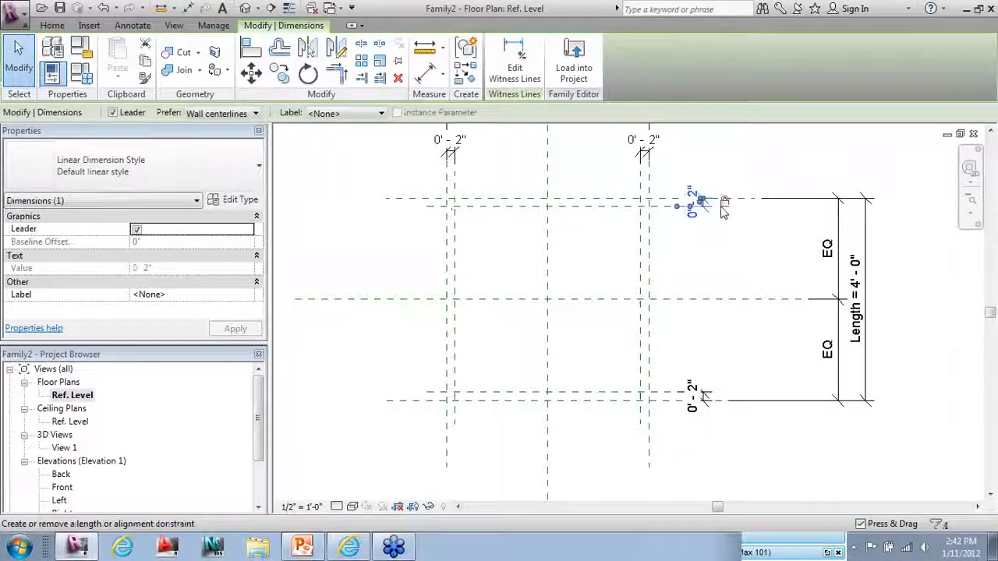
click(693, 394)
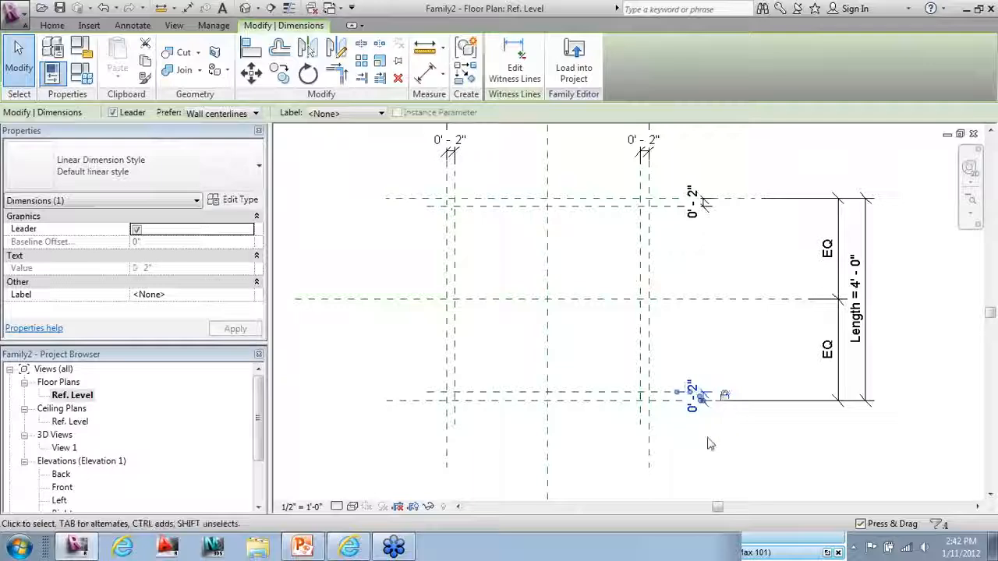
key(Escape)
Flex the family by setting Width to 6', Length to 6' and Height to 2' 6" in the family types, and apply.
scroll(607, 433, down, 3)
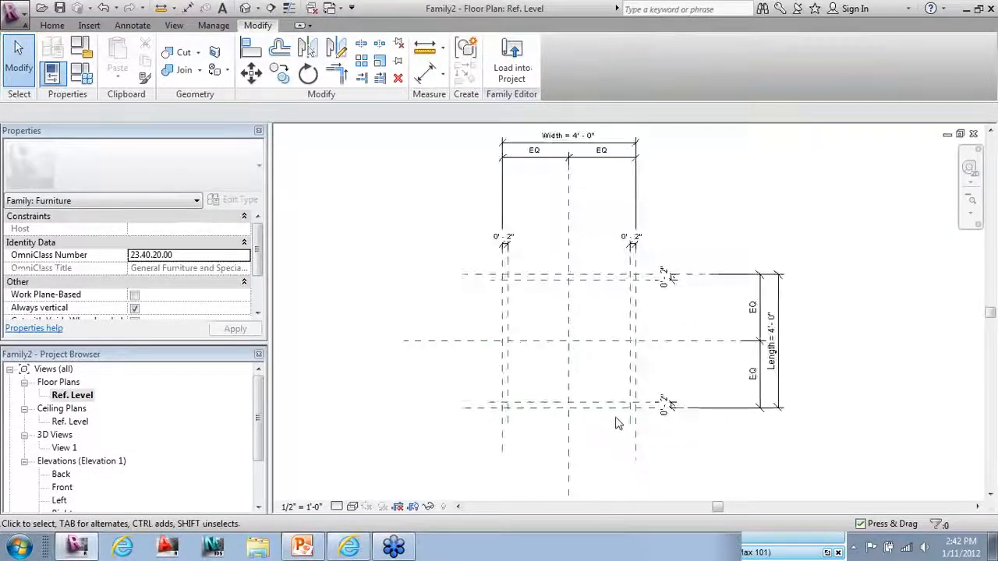
scroll(744, 166, up, 1)
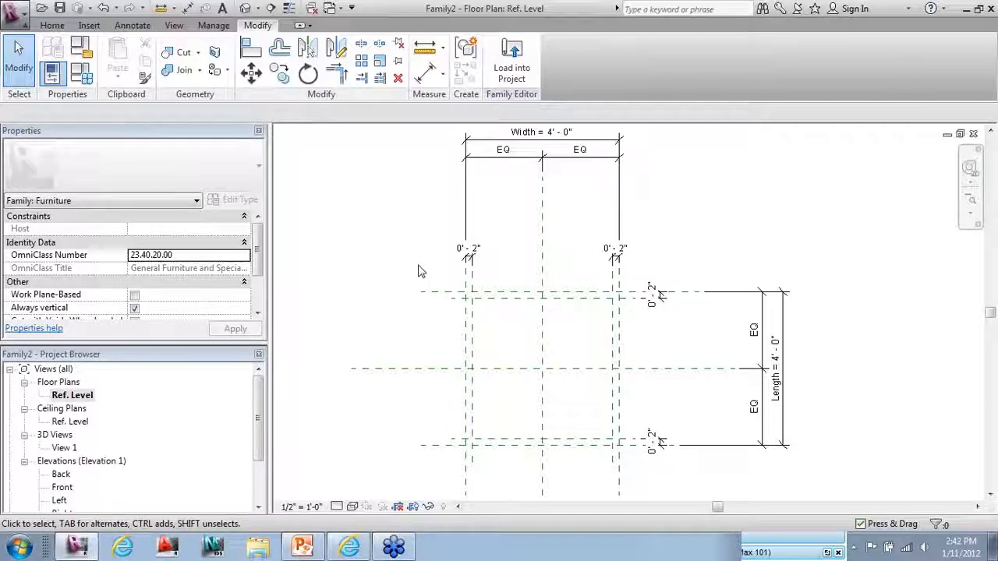
scroll(329, 197, down, 1)
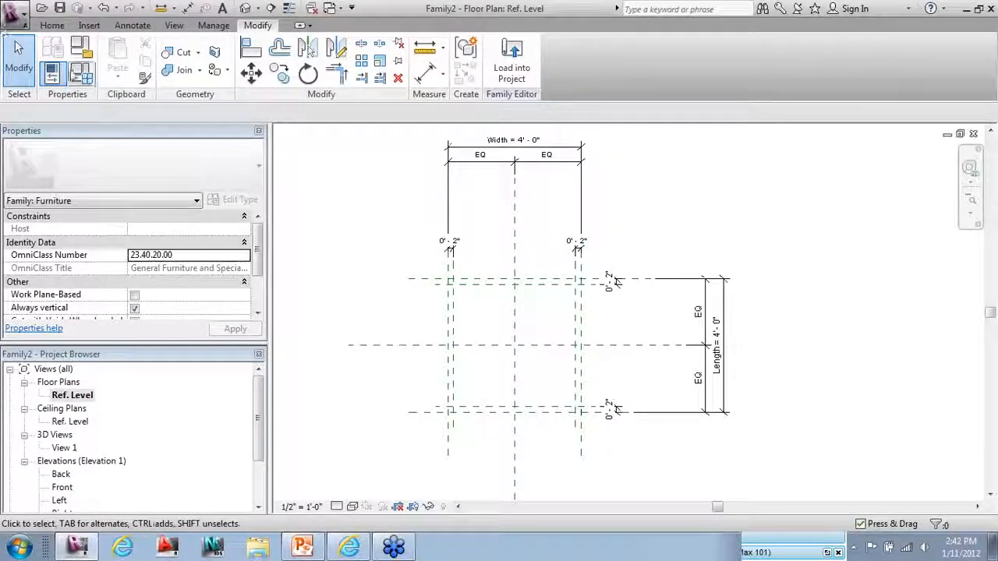
click(81, 73)
drag(319, 156, 200, 153)
click(163, 227)
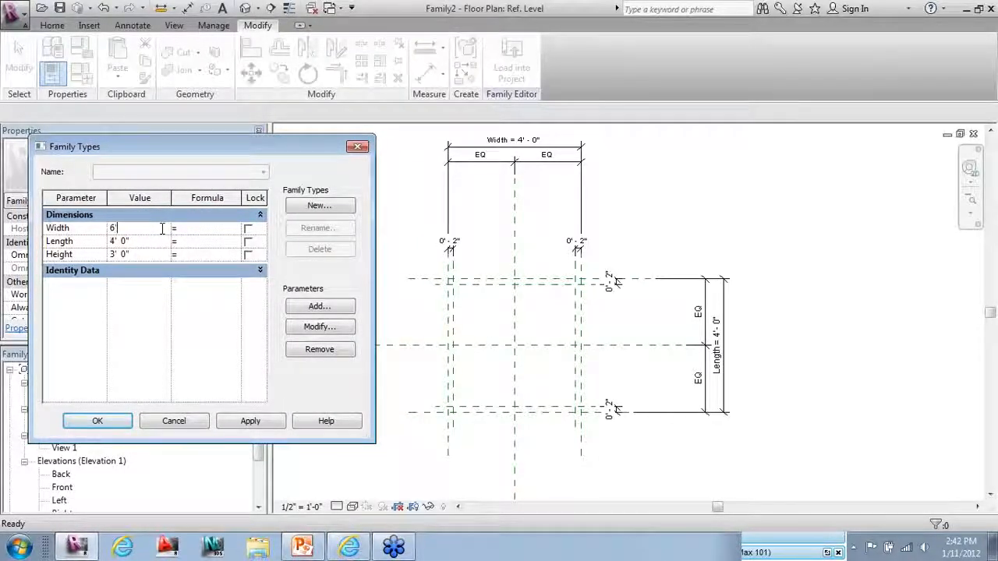
click(154, 242)
text(6')
click(137, 260)
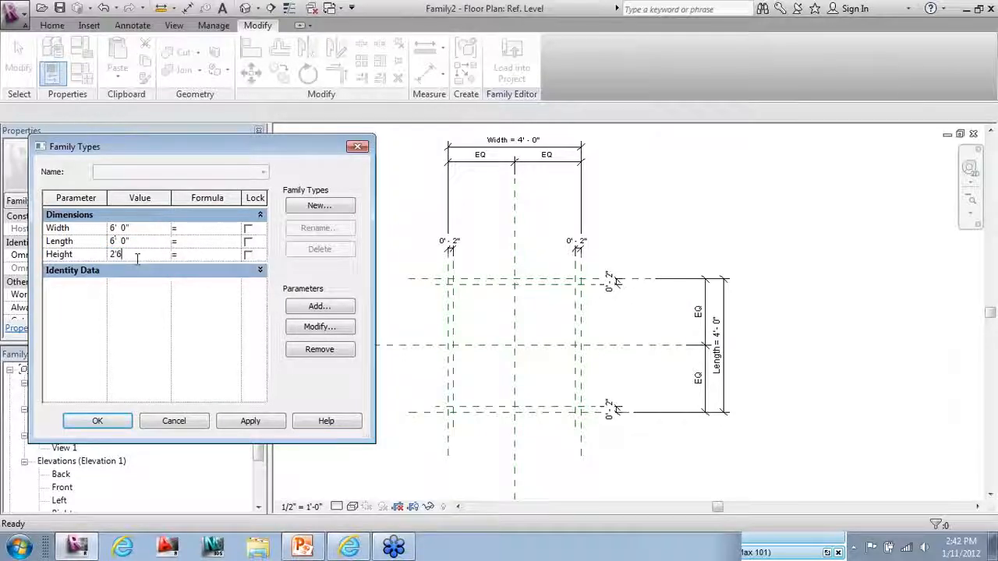
text(2'6)
click(250, 420)
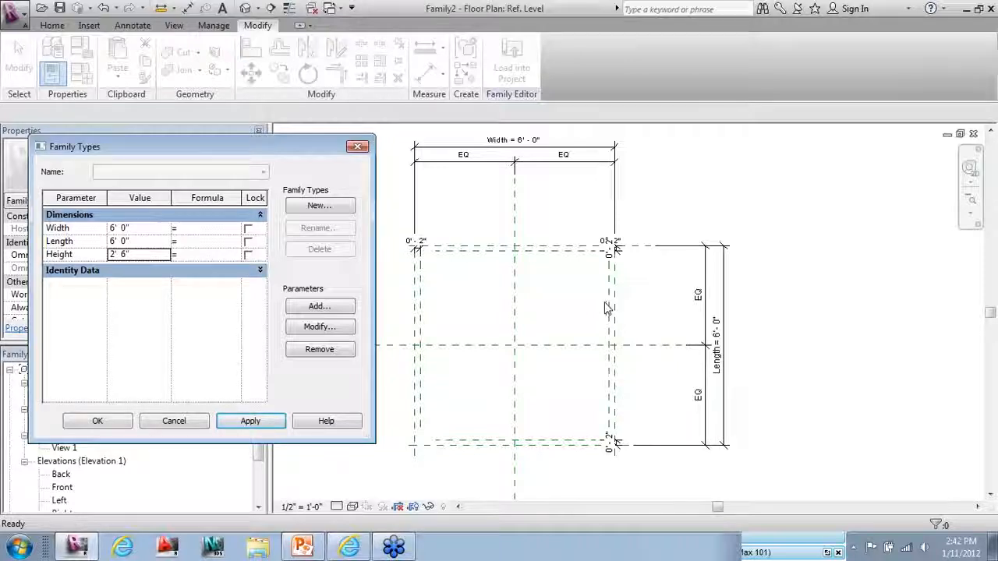
Set the family's Width and Length parameters to 4' and accept the family types.
click(141, 229)
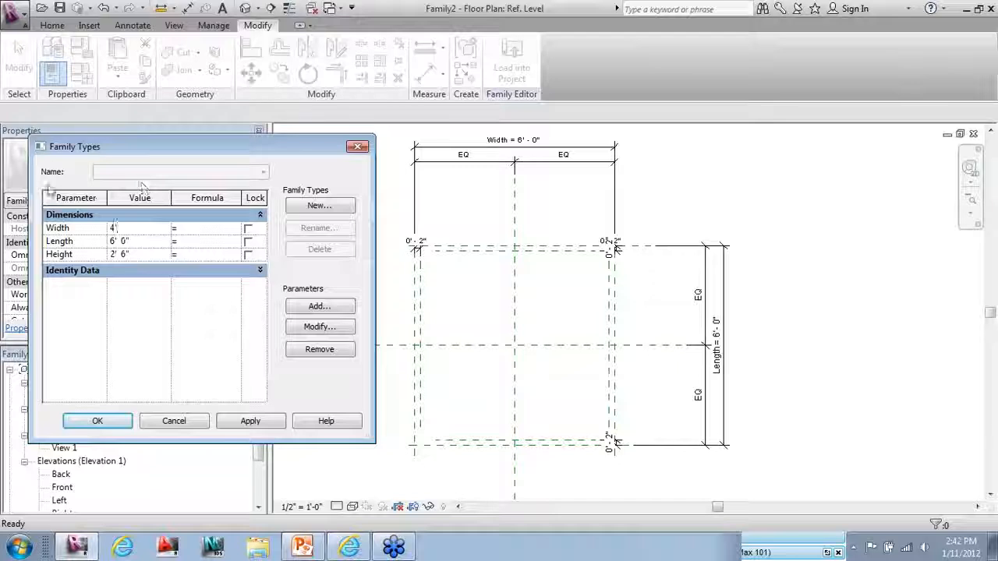
click(143, 242)
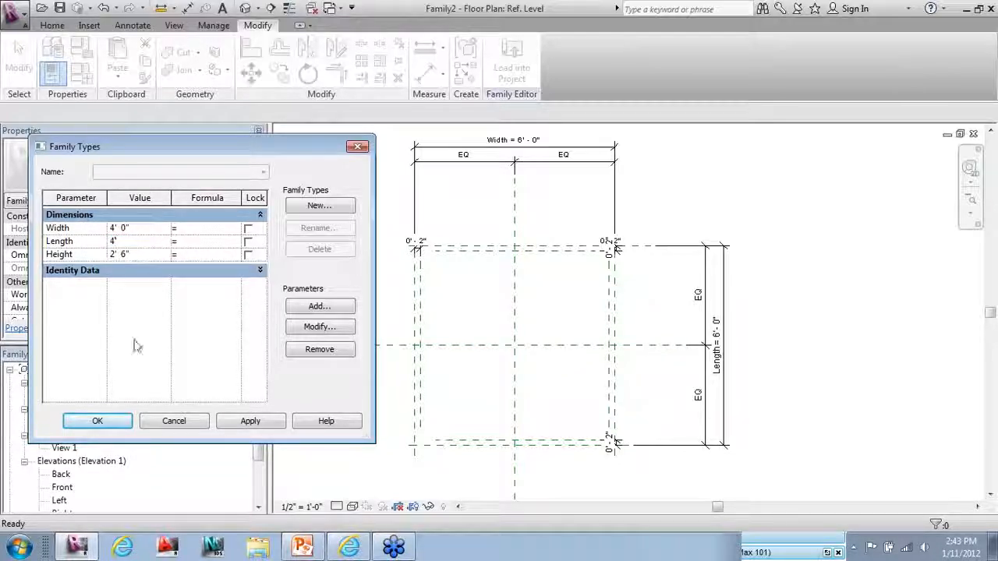
text(4')
click(155, 258)
click(98, 419)
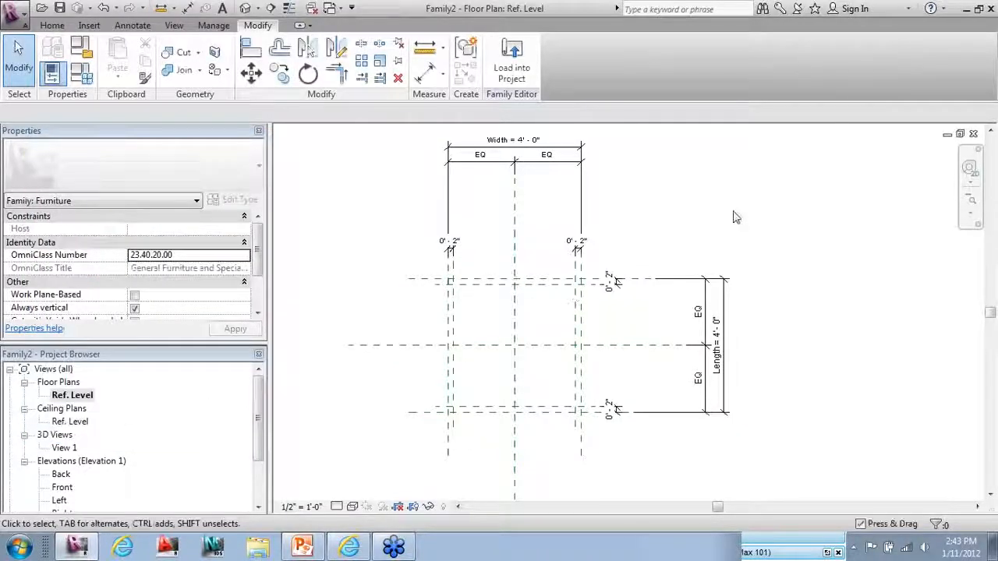
Create four reference planes offset 2" inward from the inner vertical and horizontal reference planes by picking those planes.
scroll(479, 358, up, 2)
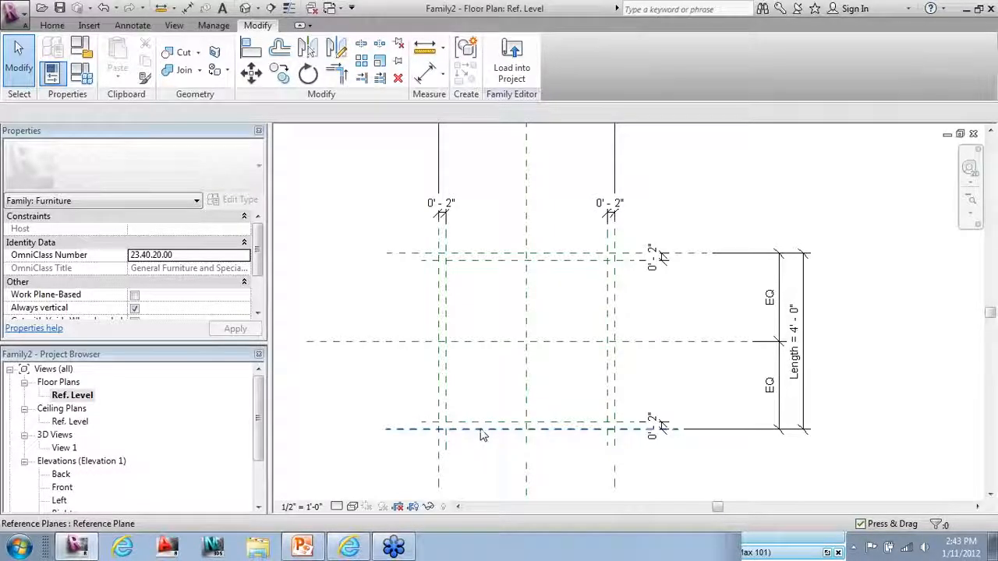
click(450, 292)
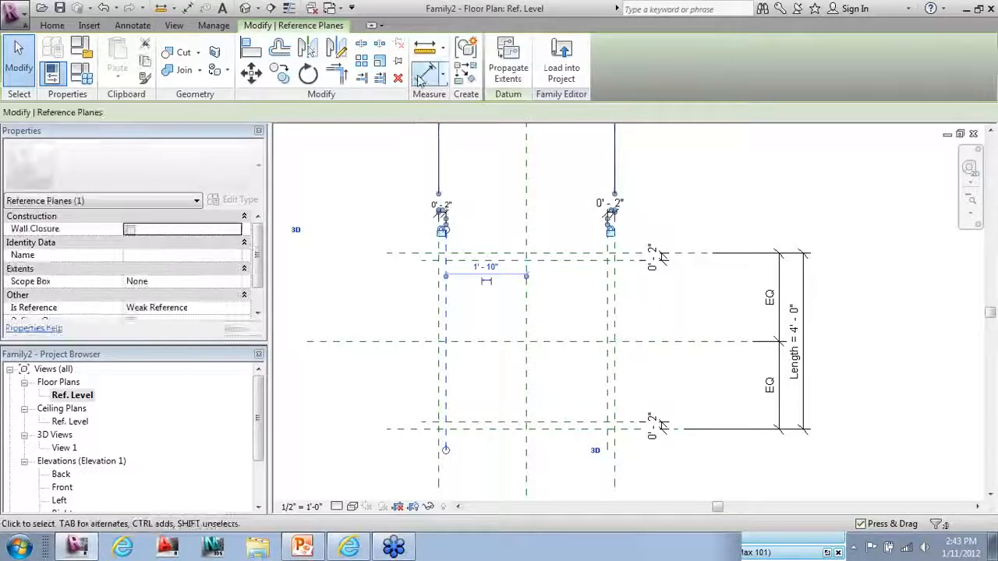
click(465, 77)
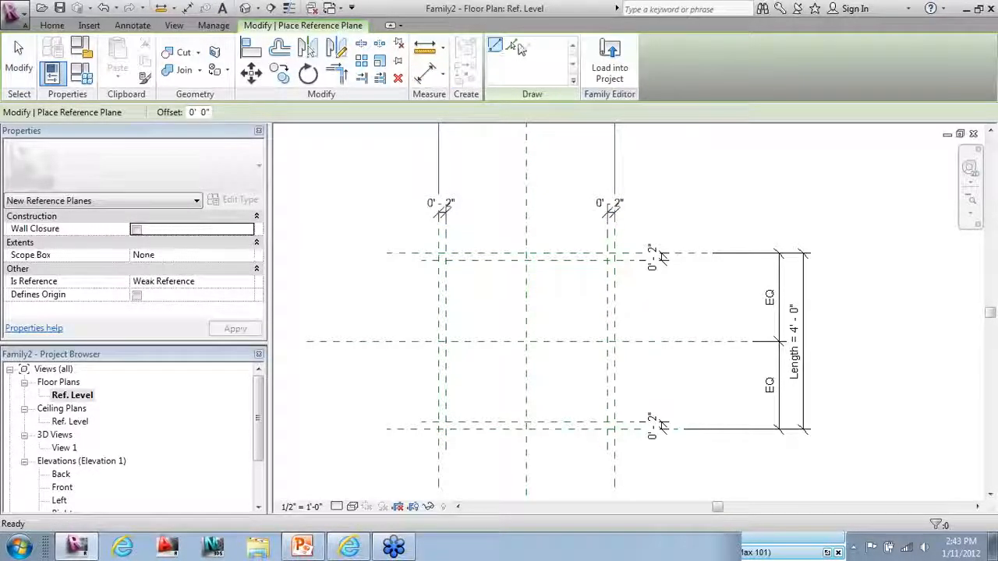
click(204, 112)
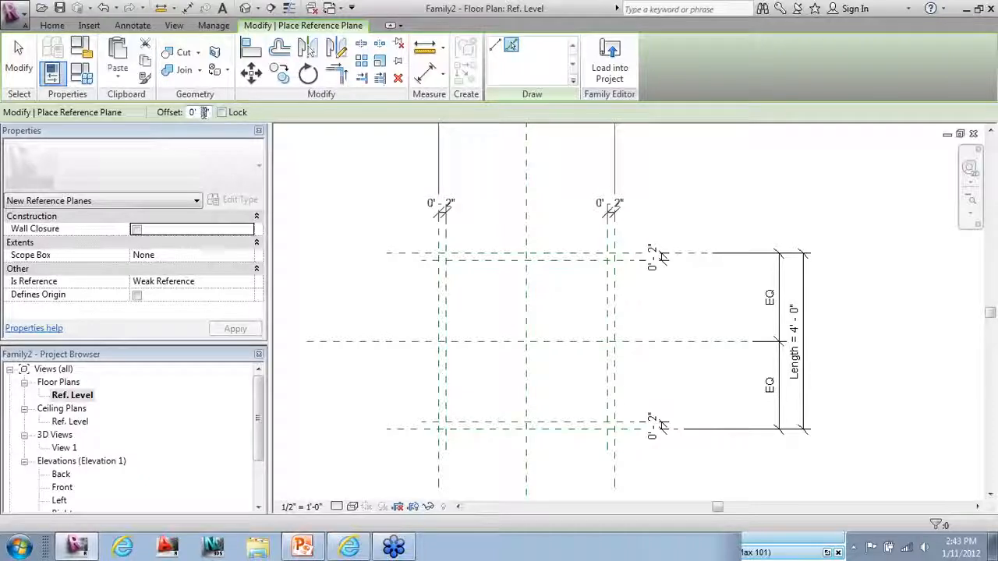
text(2)
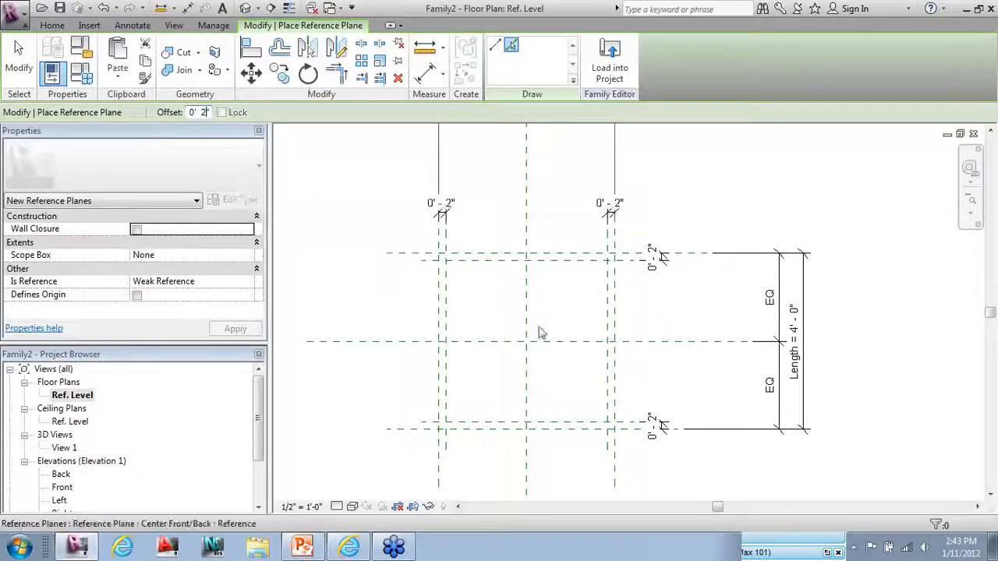
click(455, 290)
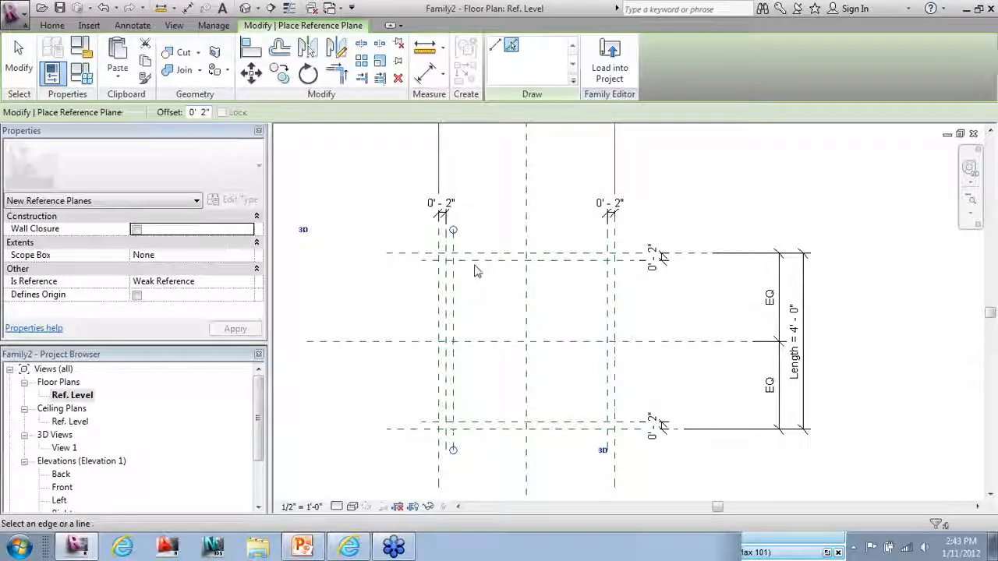
click(607, 296)
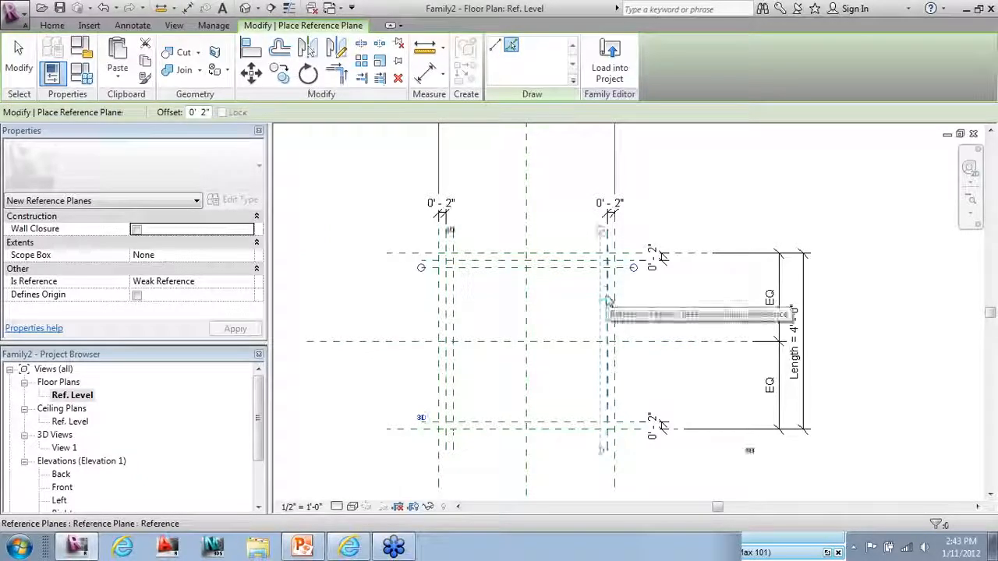
click(580, 424)
key(Escape)
key(Escape)
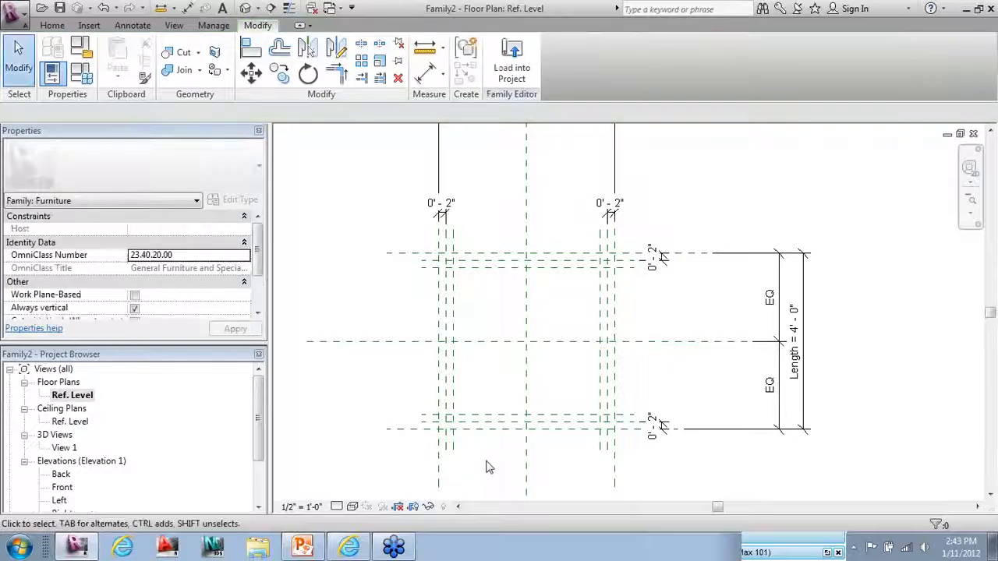
Shorten the innermost upper horizontal reference plane at both ends and the innermost left vertical plane at its upper end.
scroll(429, 280, up, 3)
click(427, 252)
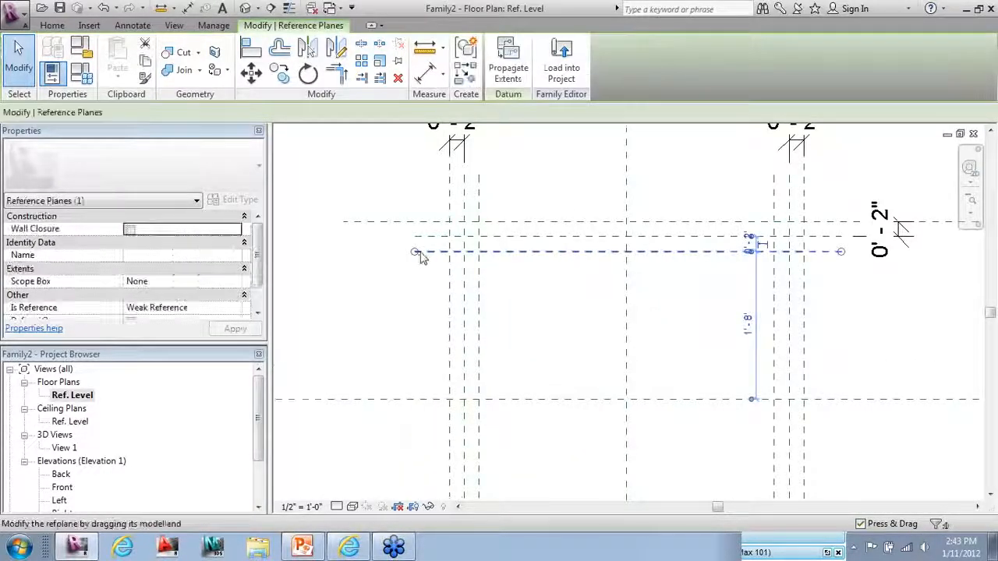
drag(435, 252, 438, 251)
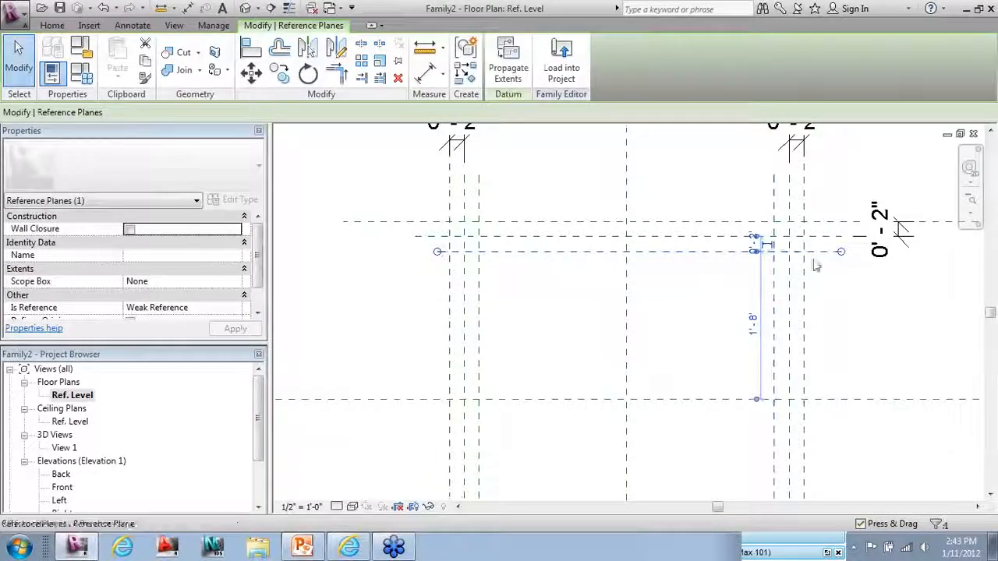
drag(841, 253, 823, 251)
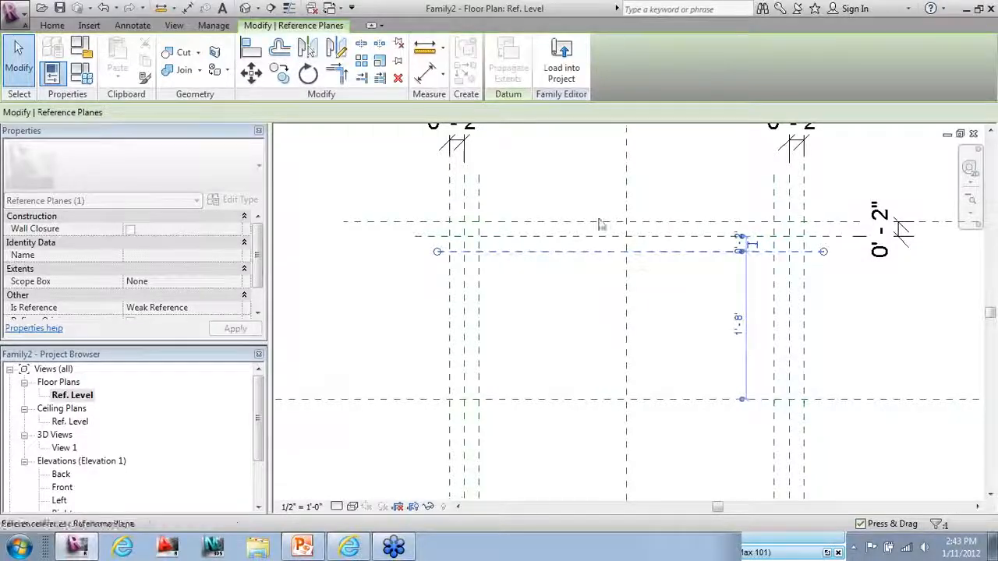
click(479, 198)
drag(480, 176, 479, 207)
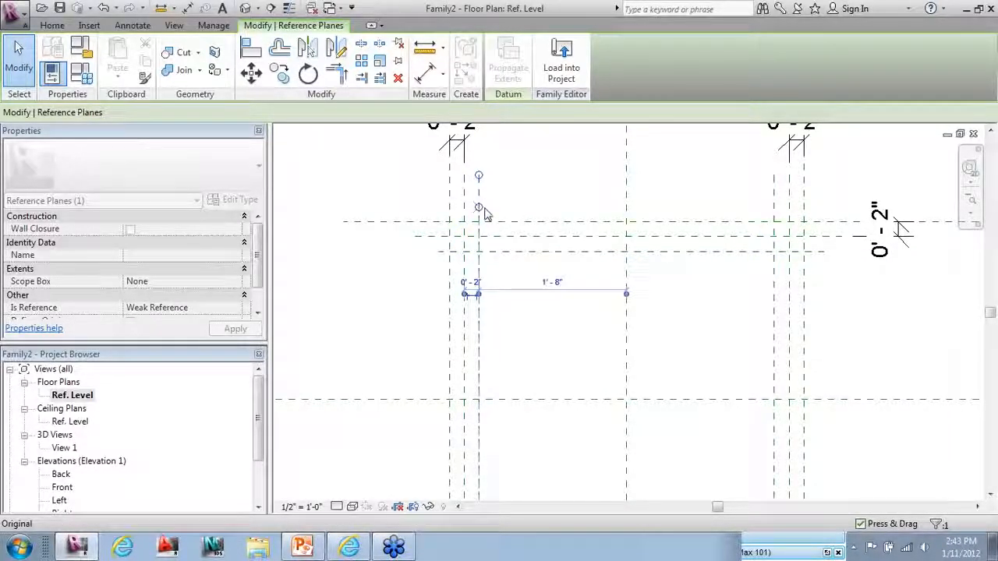
click(549, 364)
scroll(311, 264, down, 2)
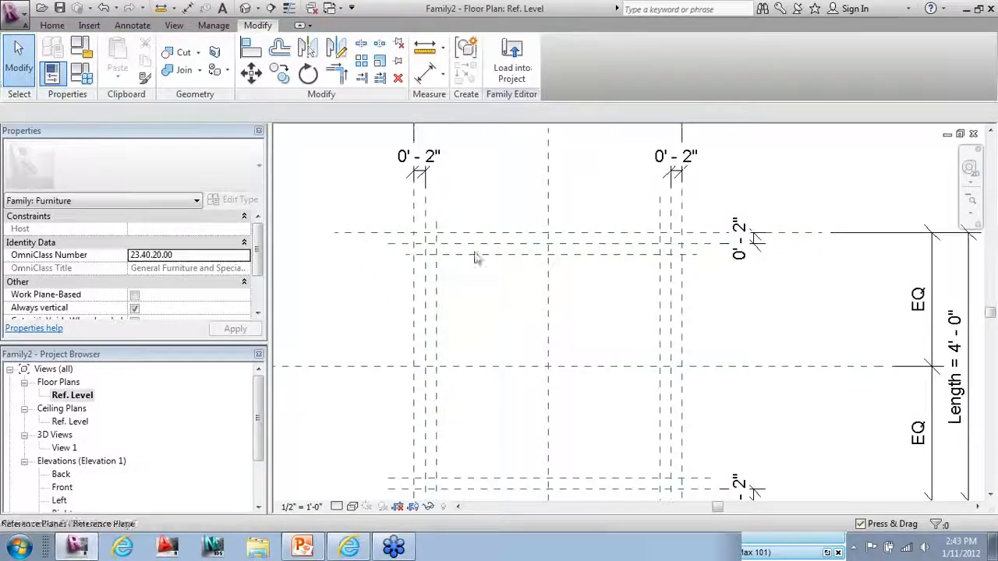
Shorten the innermost right vertical reference plane at its upper and lower ends.
scroll(536, 253, up, 1)
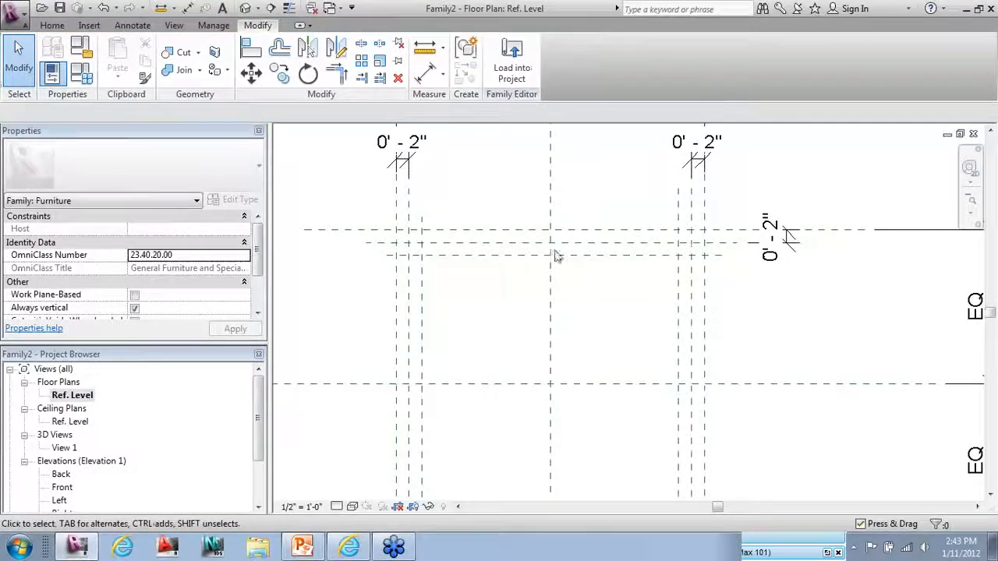
click(678, 210)
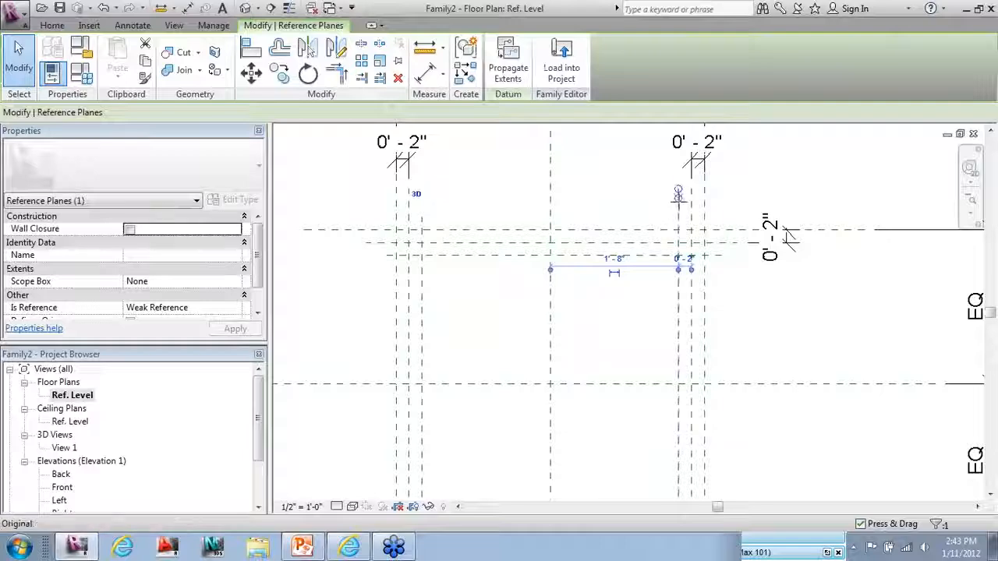
scroll(577, 195, down, 2)
scroll(618, 463, up, 3)
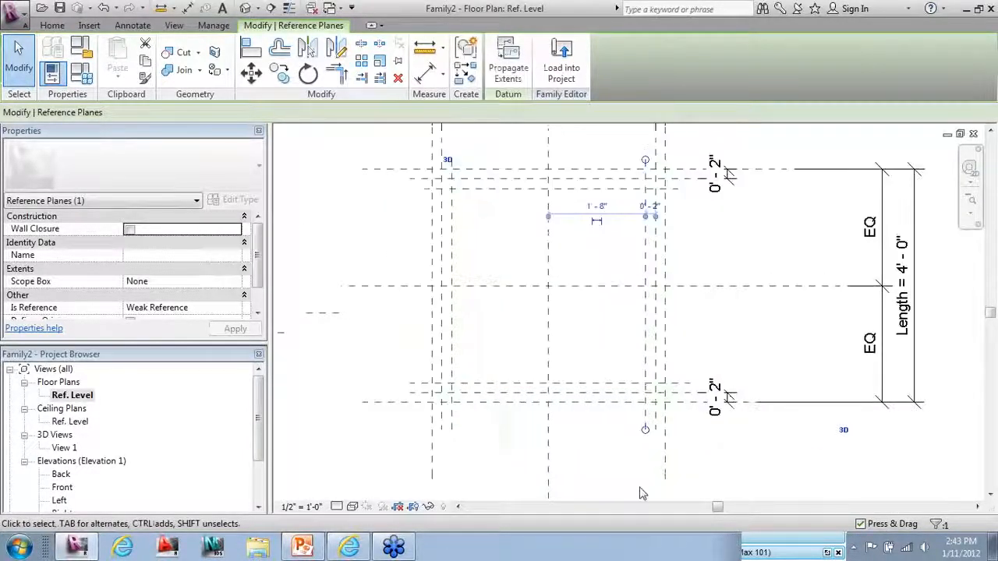
drag(647, 402, 647, 402)
Shorten the innermost lower horizontal reference plane at both ends and the innermost left vertical plane at its lower end.
click(680, 368)
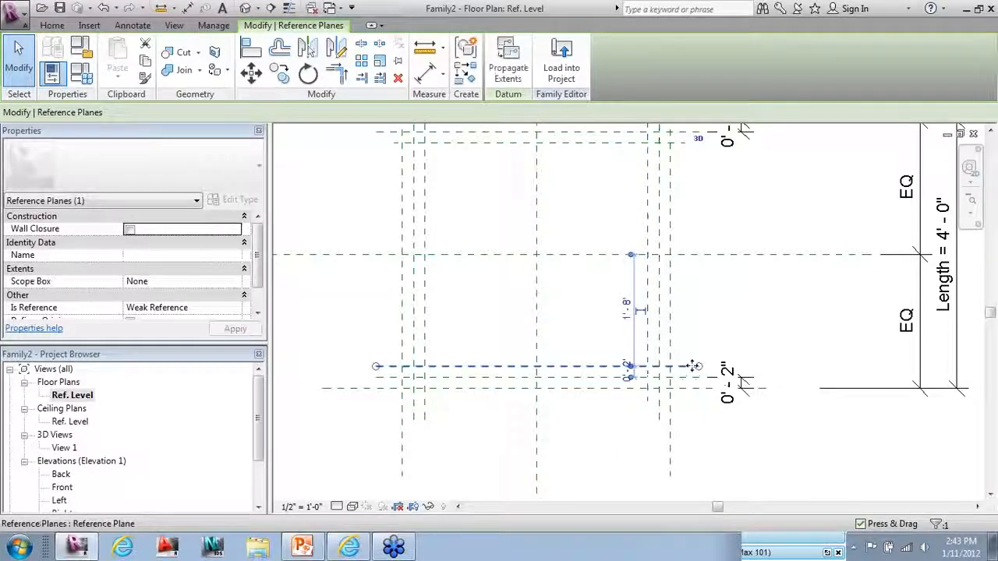
drag(697, 366, 684, 366)
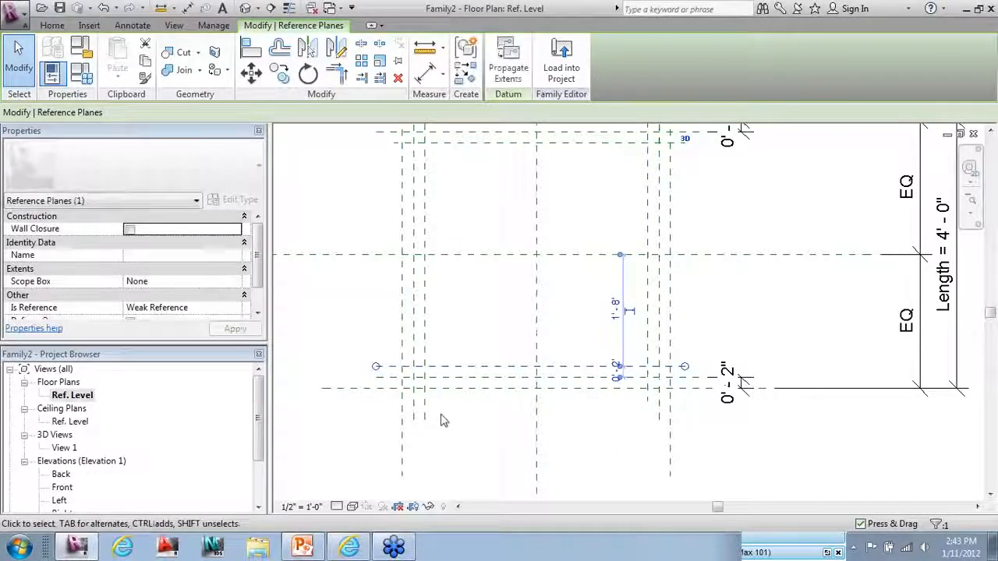
click(425, 413)
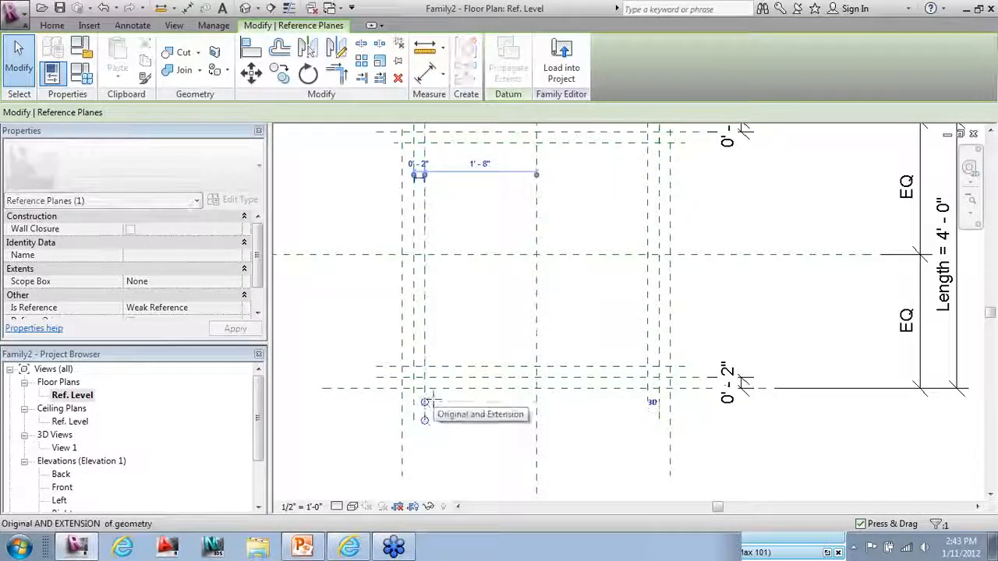
click(383, 367)
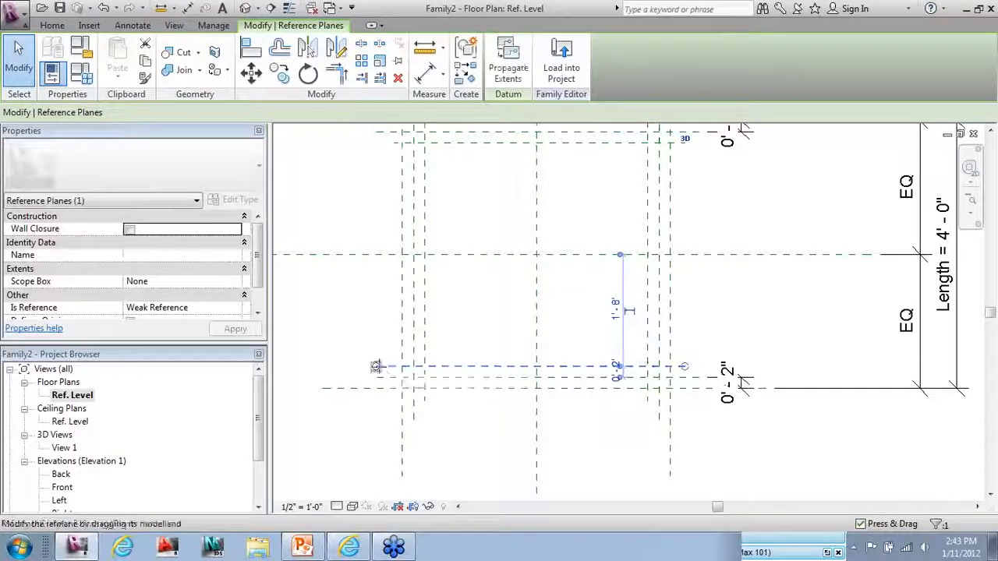
click(316, 345)
scroll(334, 394, down, 2)
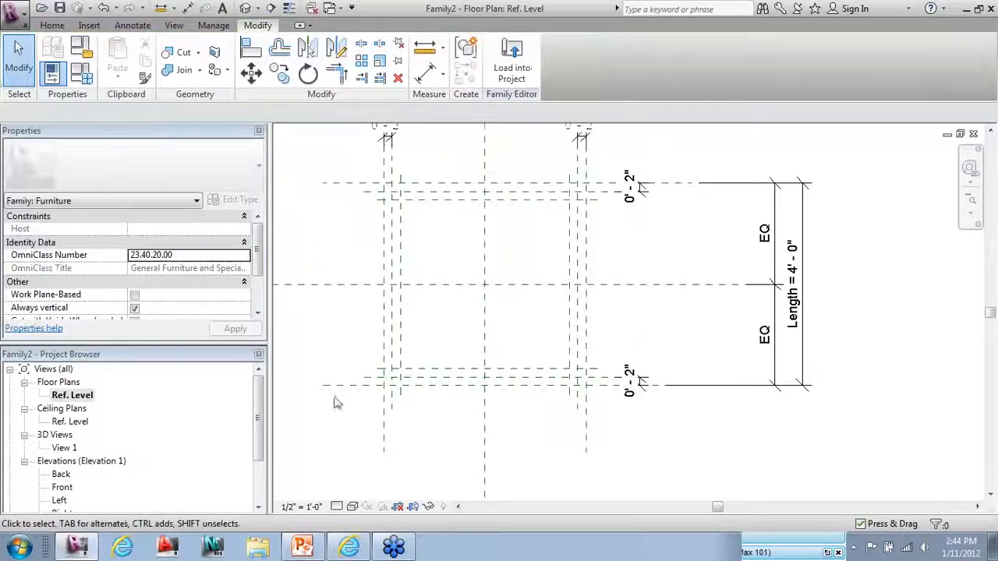
scroll(371, 434, up, 1)
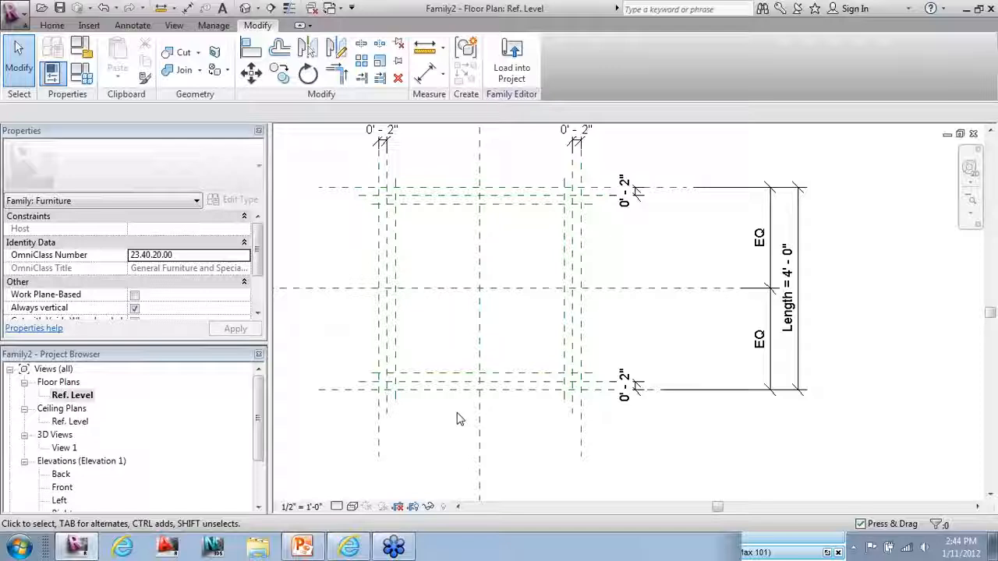
Add aligned dimensions between the middle and innermost horizontal reference planes at the upper and lower edges, placed left of the layout.
key(d)
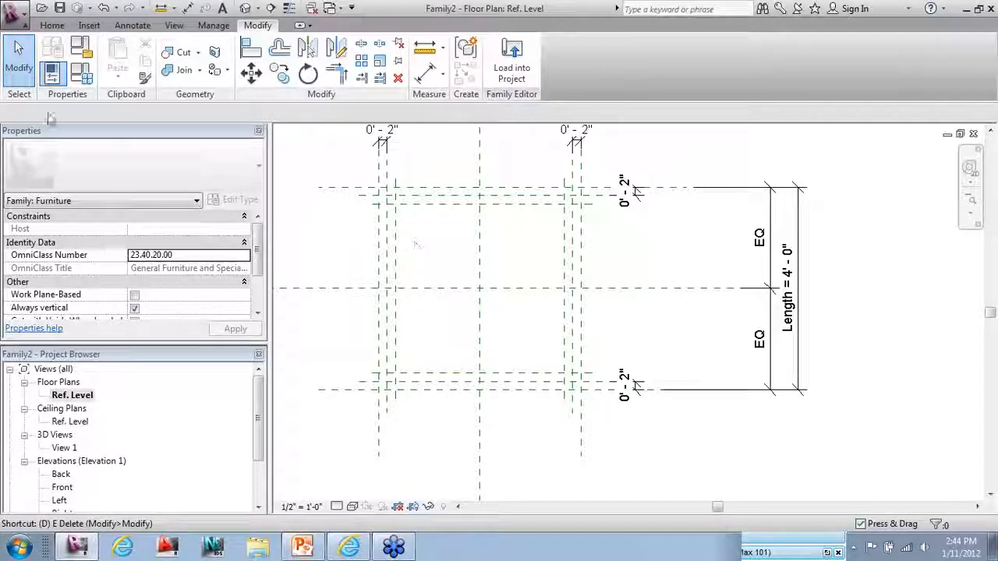
click(145, 27)
click(56, 59)
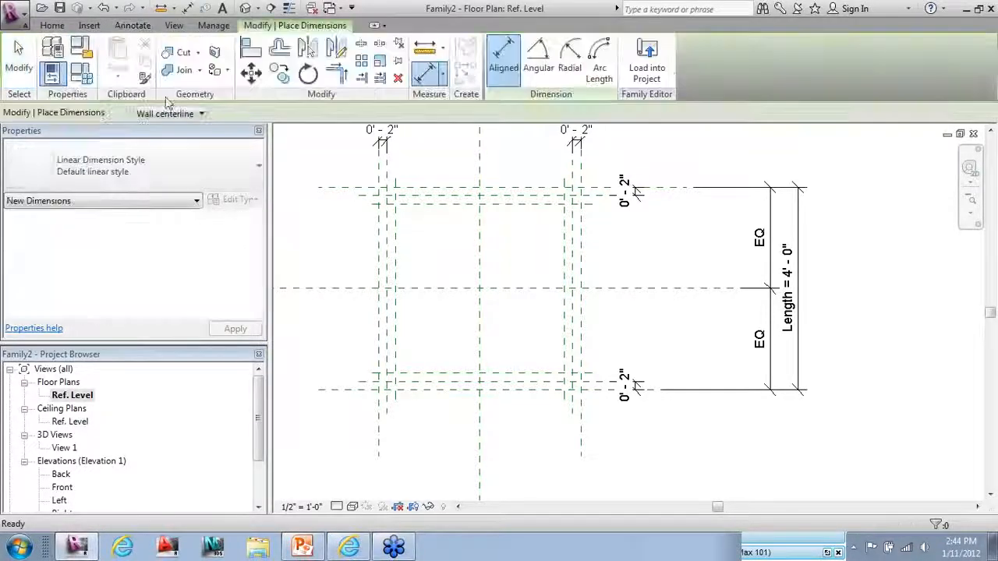
click(362, 198)
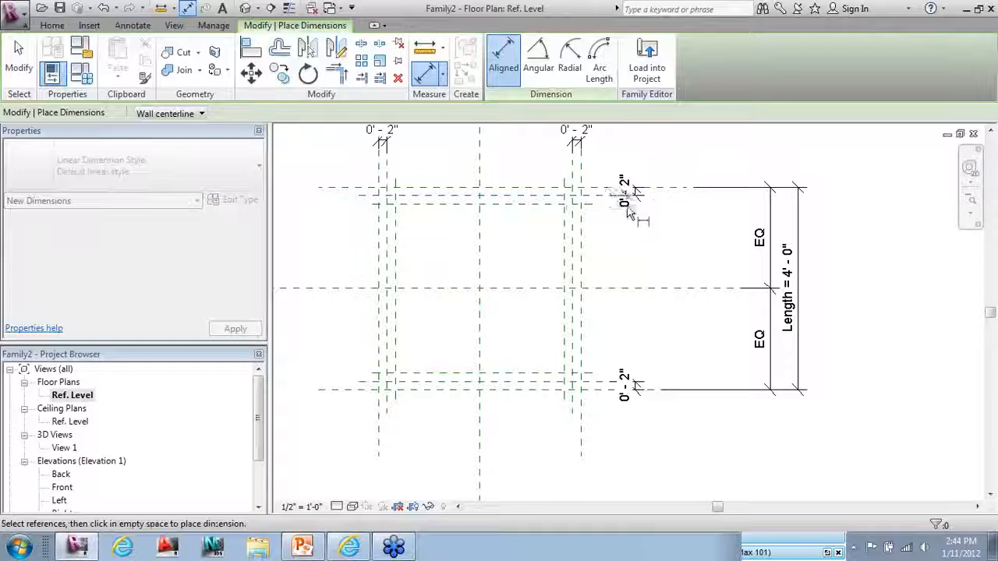
click(350, 200)
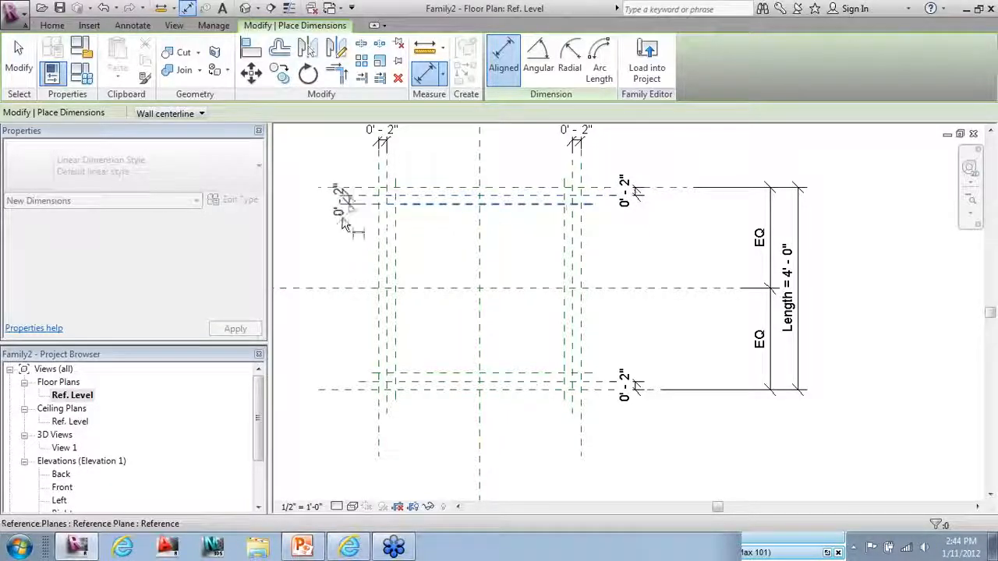
click(304, 351)
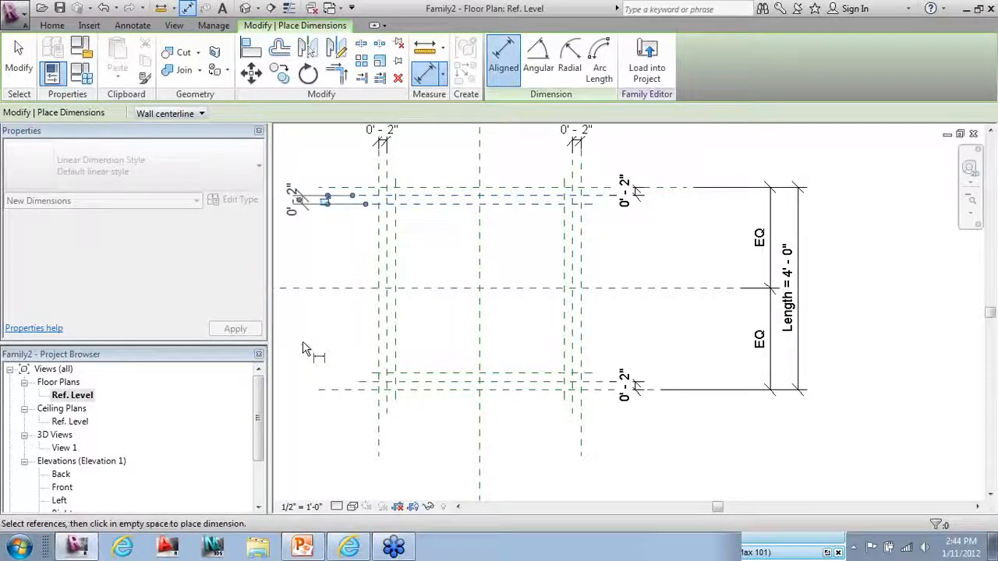
click(372, 374)
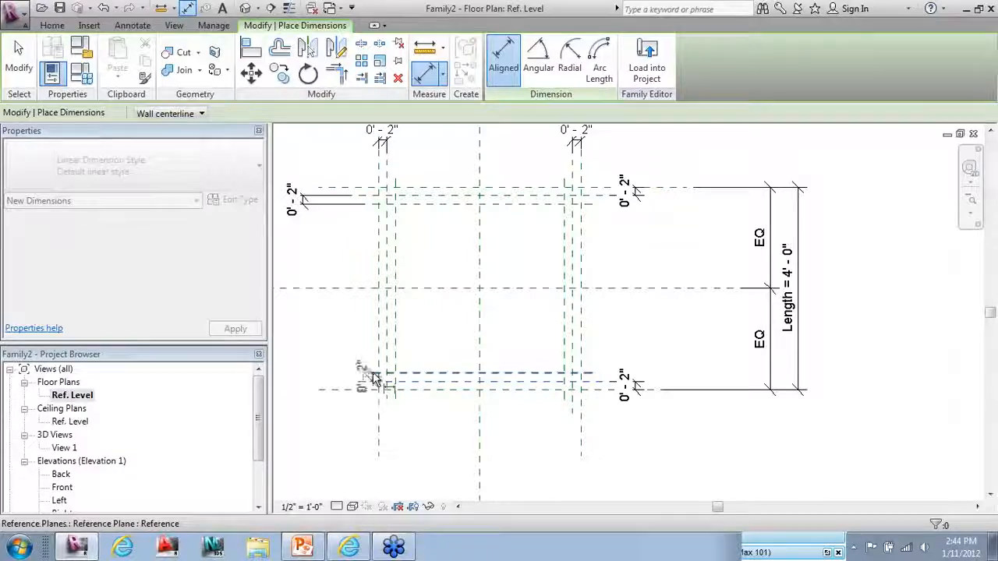
click(308, 316)
scroll(444, 315, down, 2)
scroll(338, 371, up, 2)
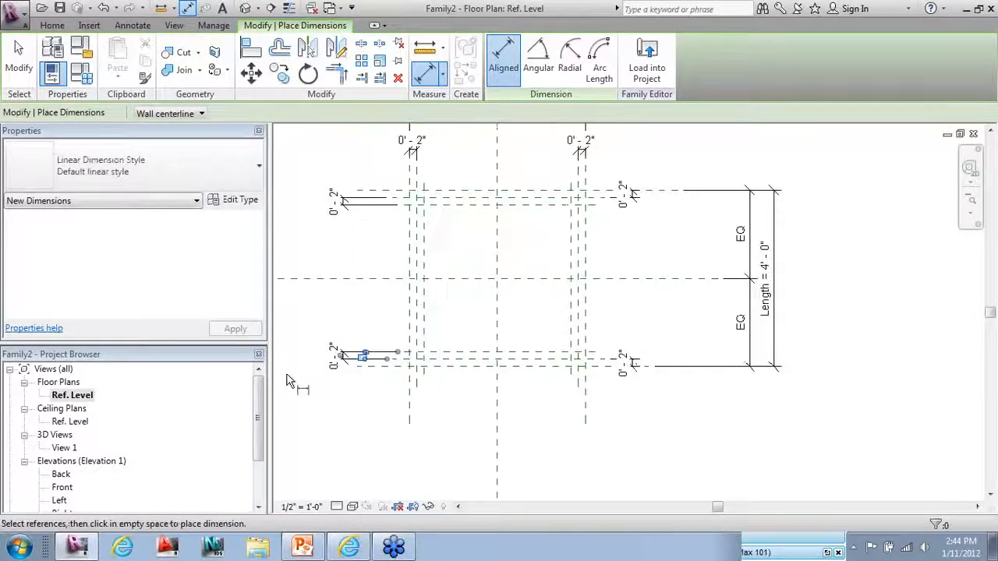
Add aligned dimensions between the middle and innermost vertical reference planes on both sides, placed below the layout.
click(418, 387)
click(426, 381)
click(481, 451)
click(603, 402)
click(597, 367)
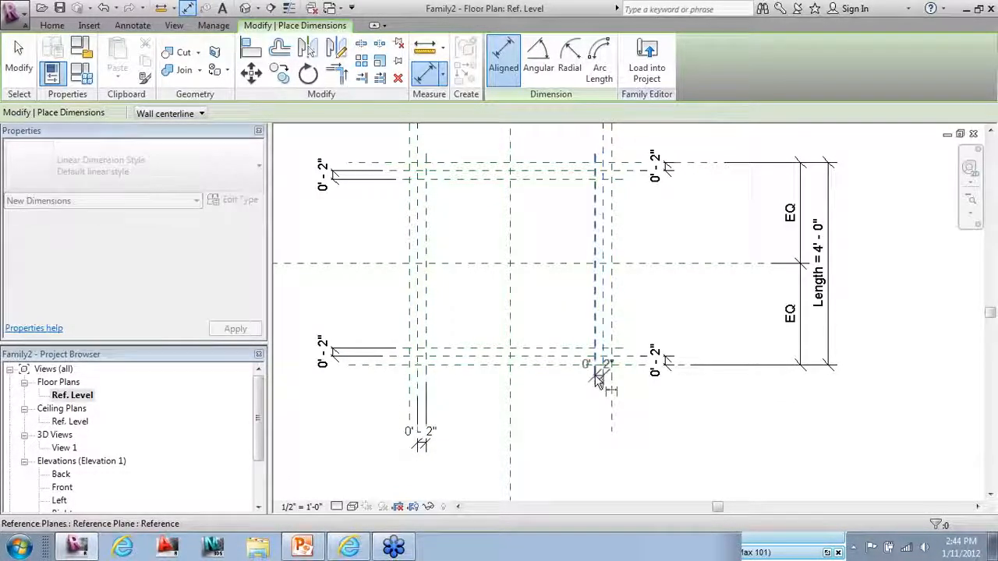
click(548, 452)
key(Escape)
key(Escape)
click(597, 462)
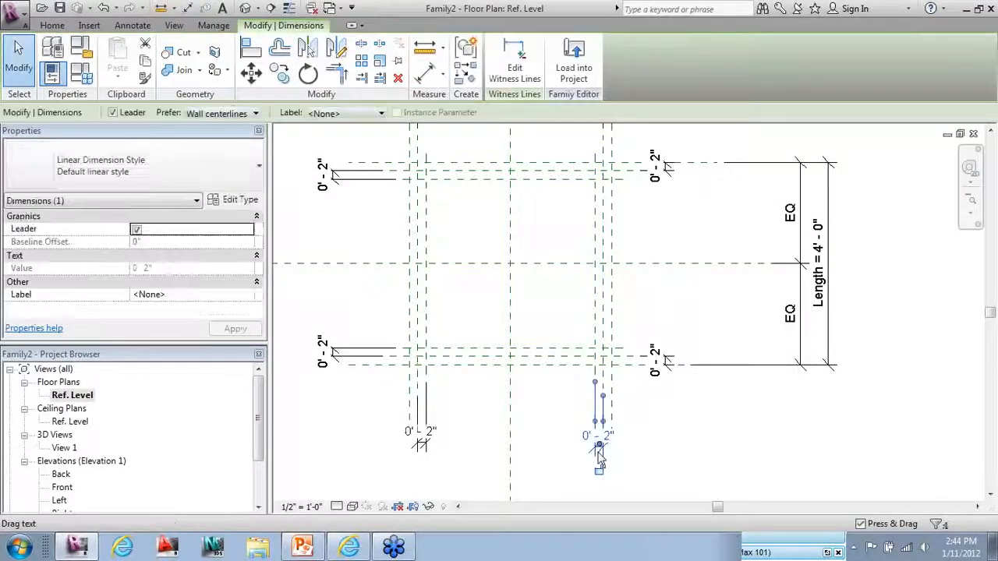
key(Escape)
scroll(600, 452, up, 3)
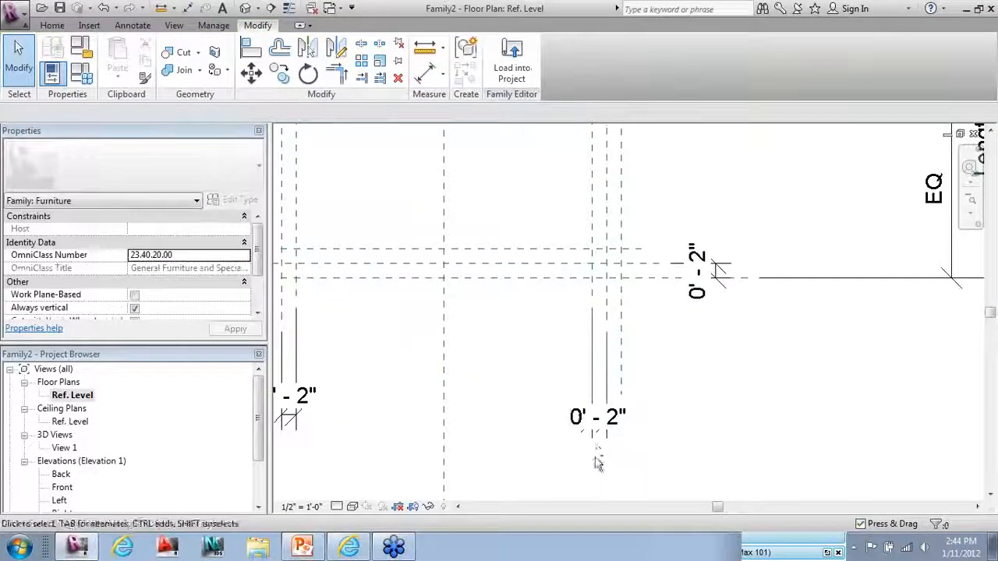
scroll(600, 450, down, 3)
click(603, 453)
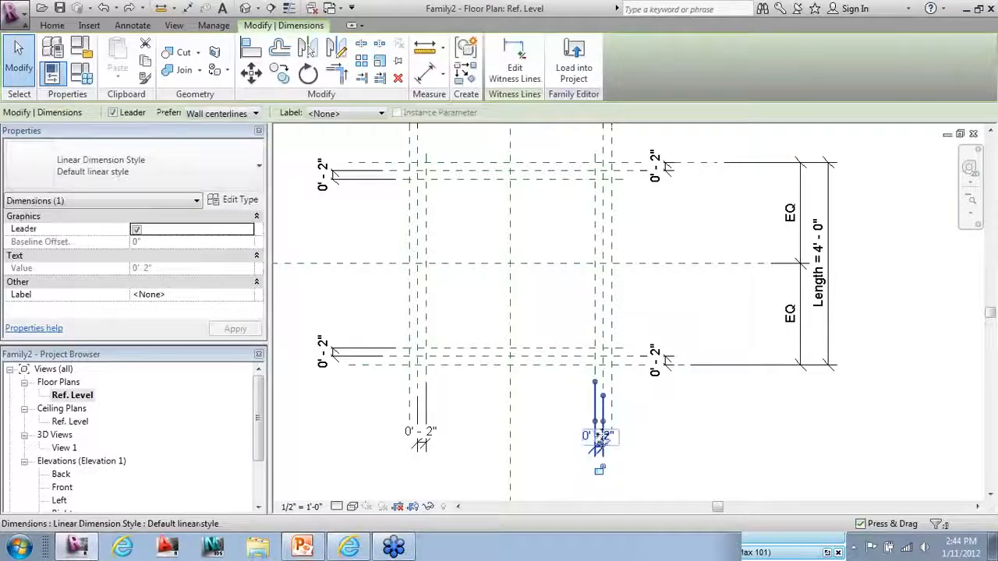
click(675, 452)
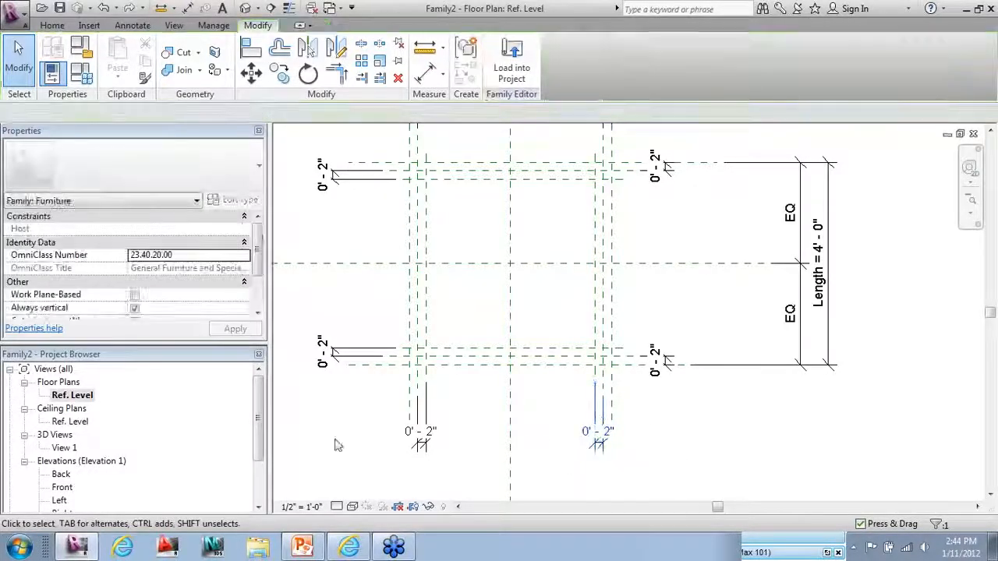
Label the upper-left dimension between the horizontal planes with a new family type parameter named TL, grouped under Dimensions.
scroll(286, 425, down, 1)
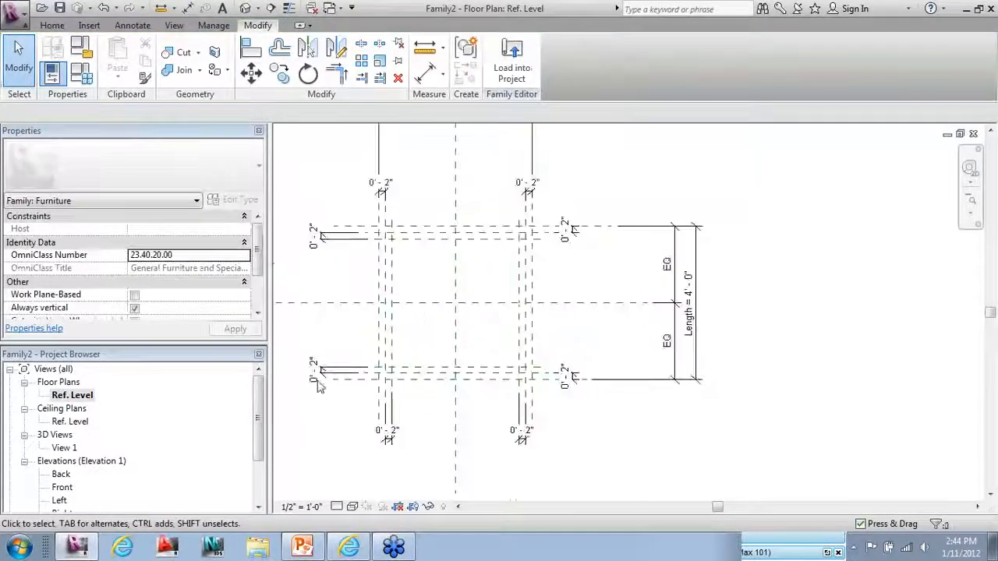
click(331, 243)
middle_drag(503, 345, 537, 351)
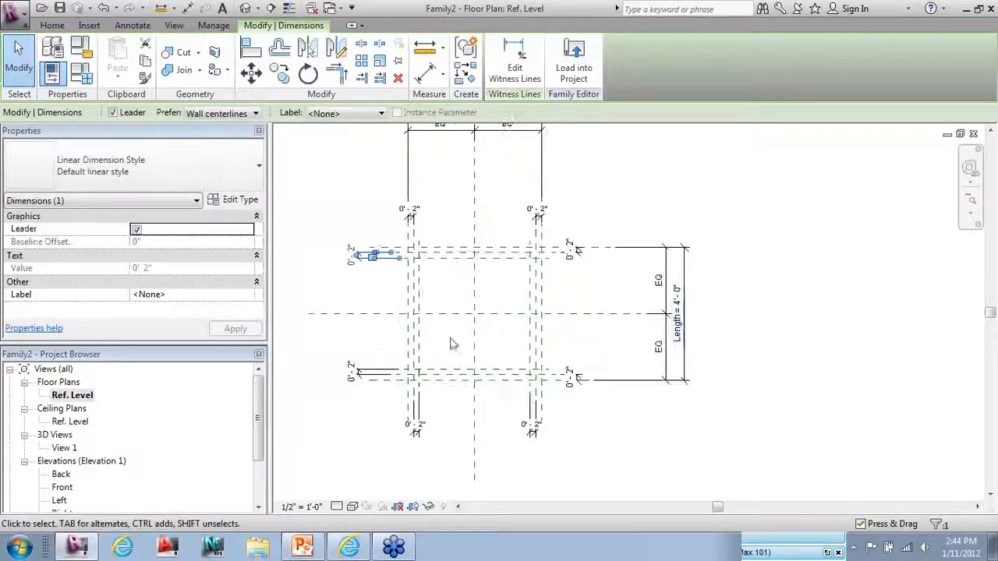
click(347, 113)
click(337, 140)
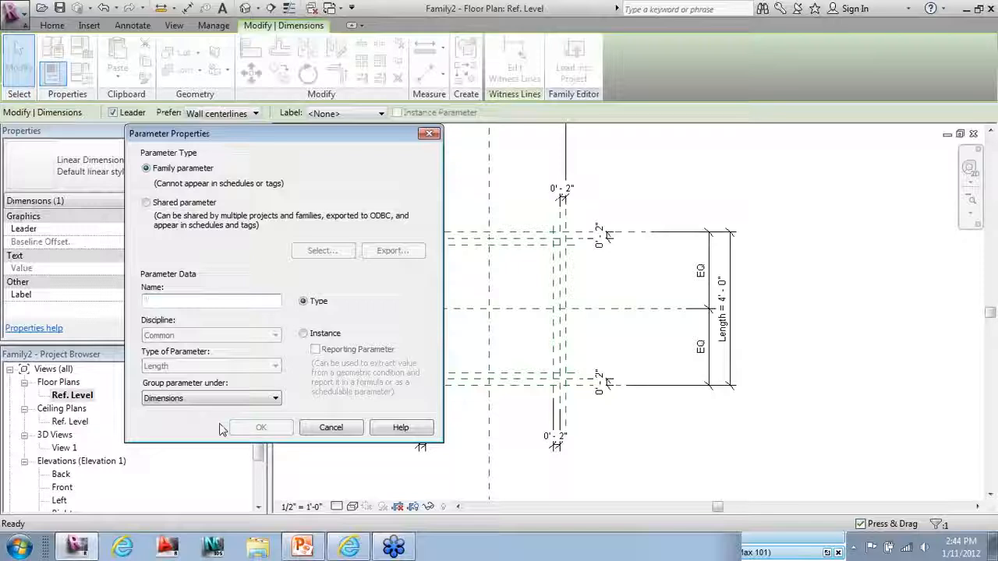
text(Leg)
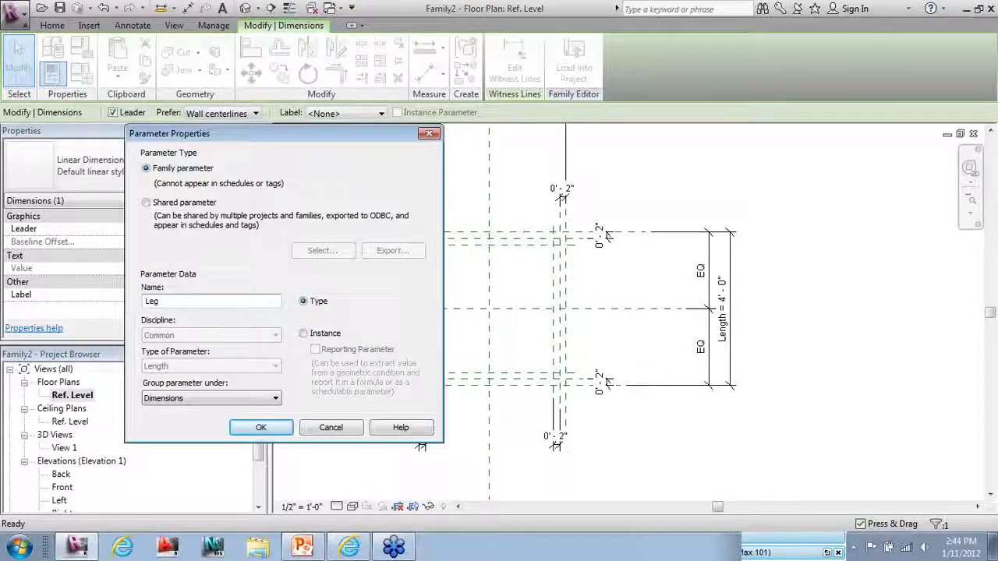
key(BackSpace)
key(BackSpace)
text(Table )
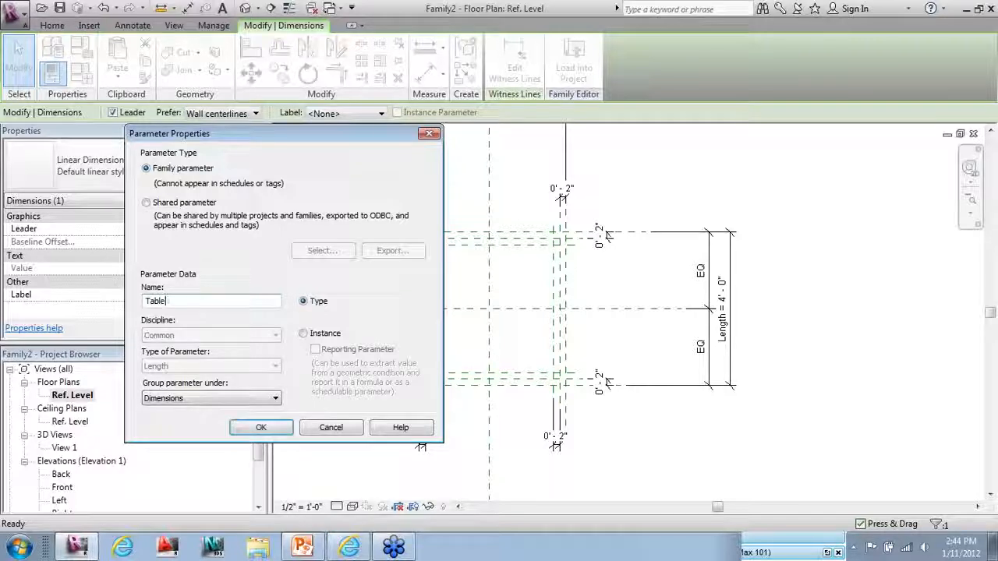
text(h)
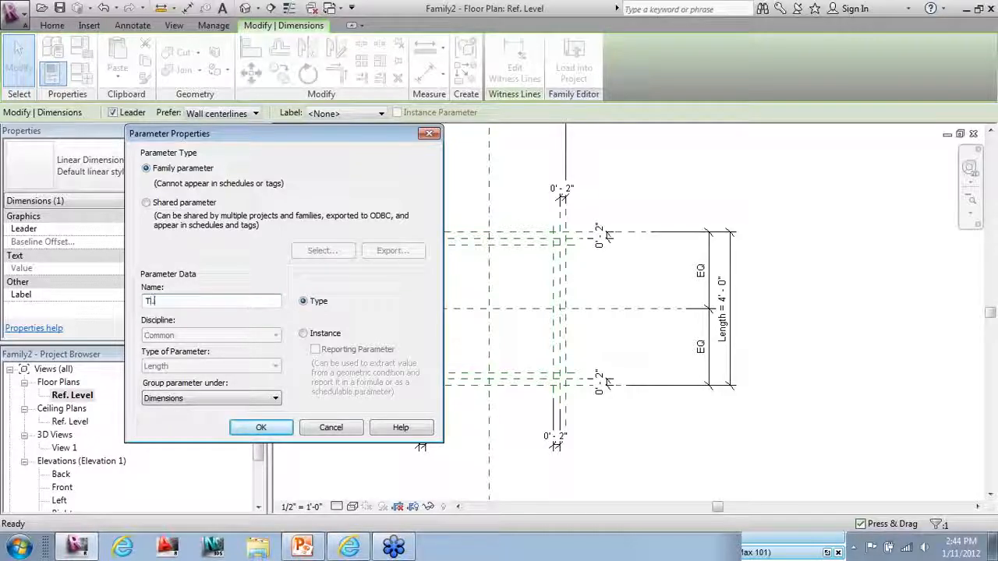
click(256, 428)
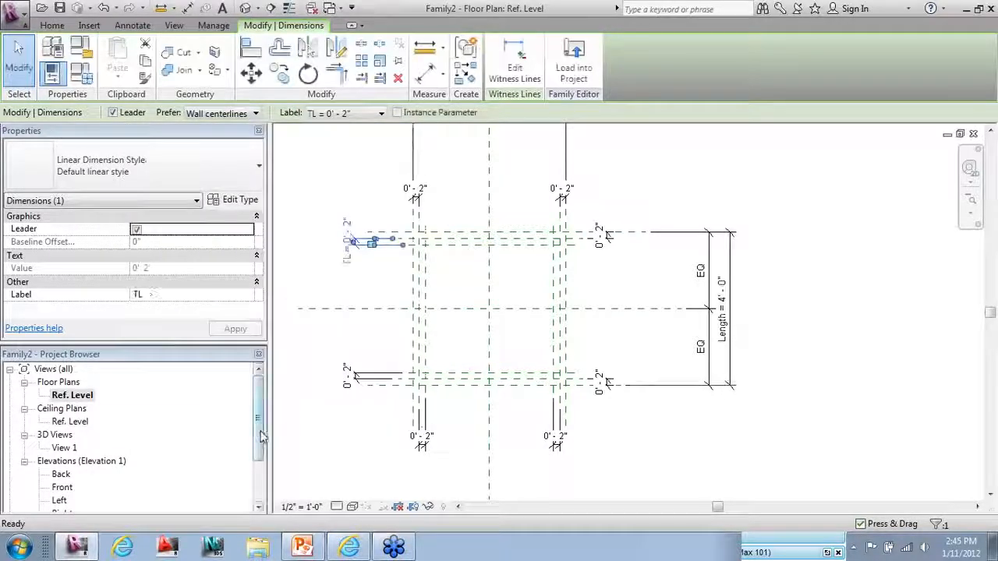
click(332, 451)
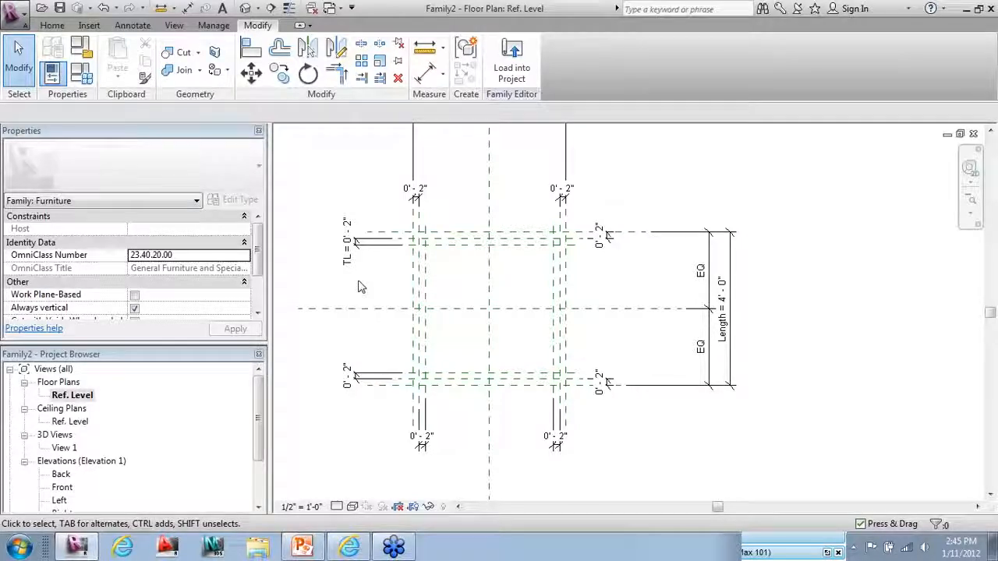
Label the lower-left dimension and both dimensions below the layout with the existing TL parameter.
click(362, 377)
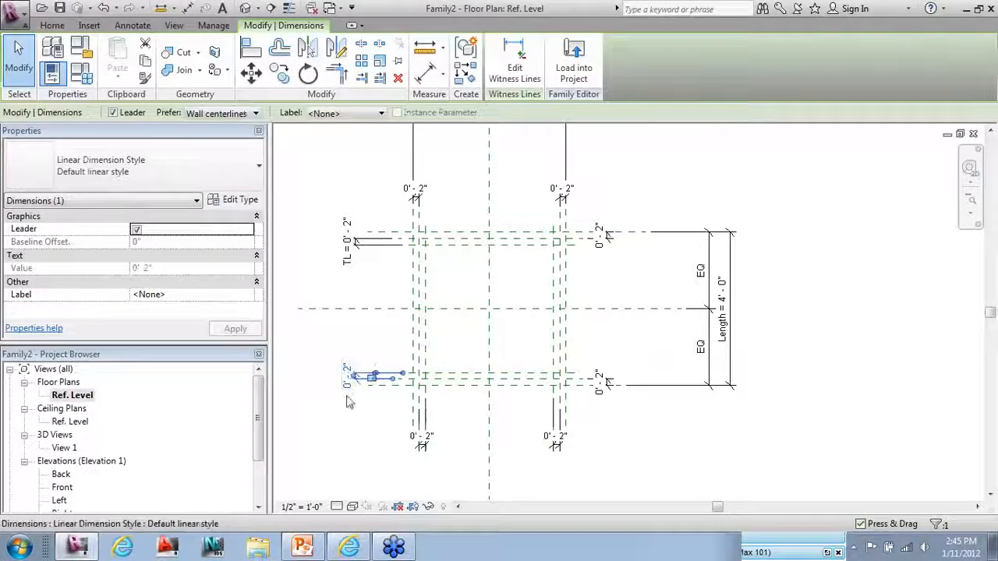
click(324, 114)
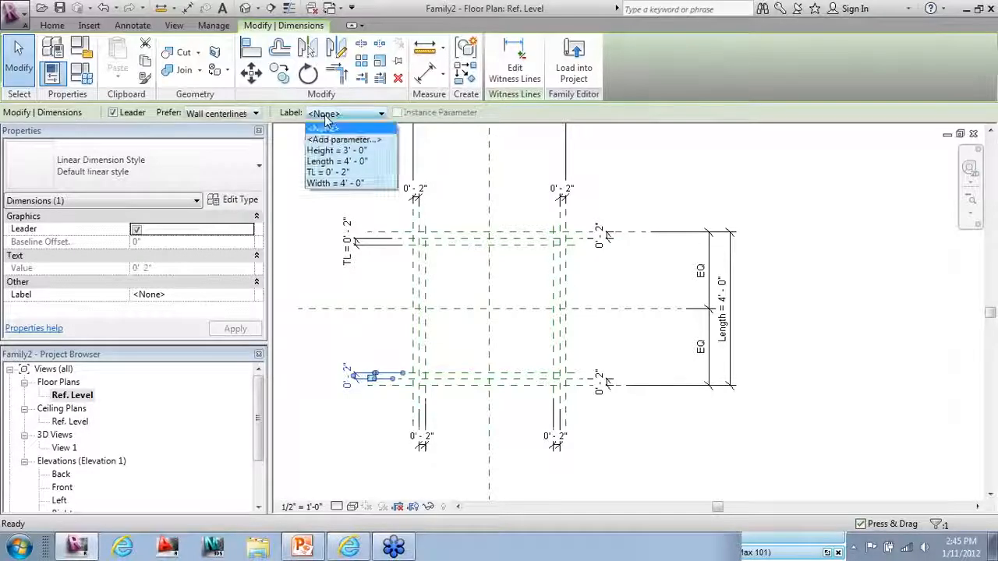
click(343, 172)
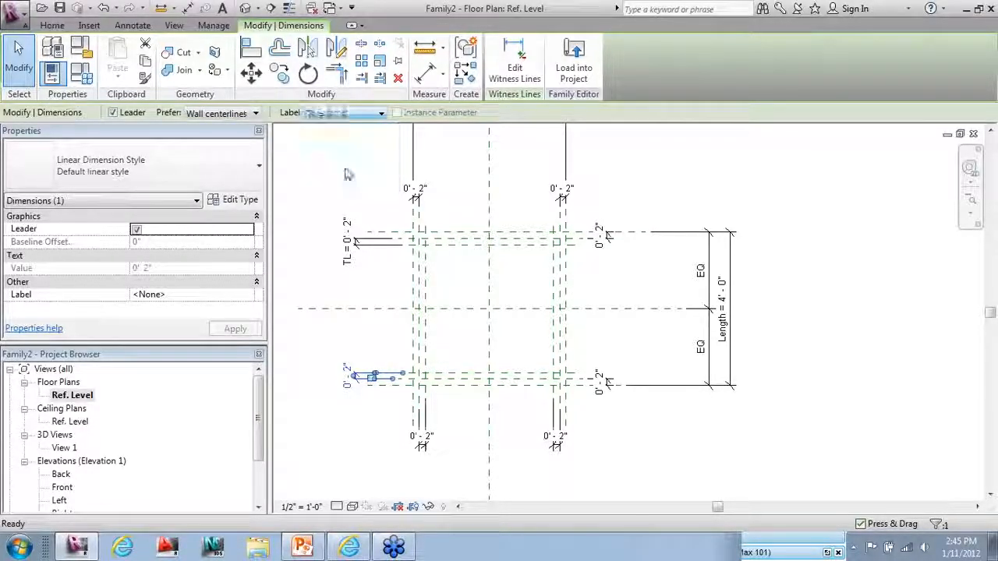
click(394, 427)
click(421, 438)
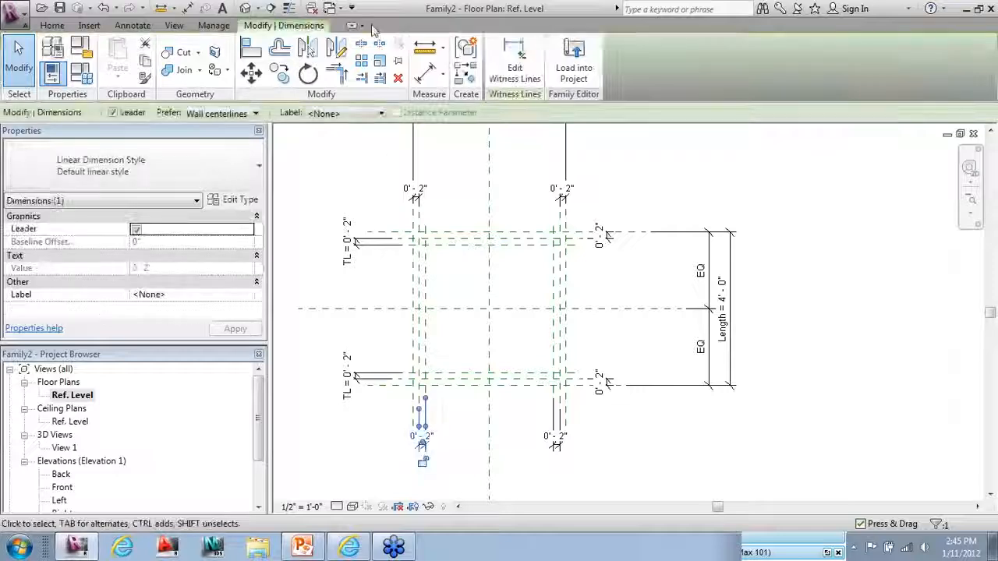
click(381, 113)
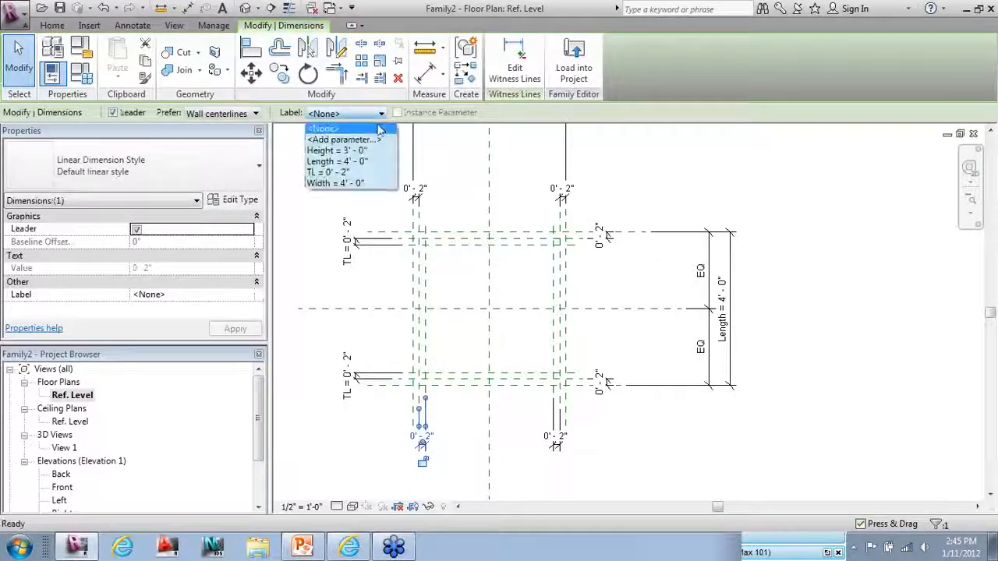
click(346, 171)
click(666, 466)
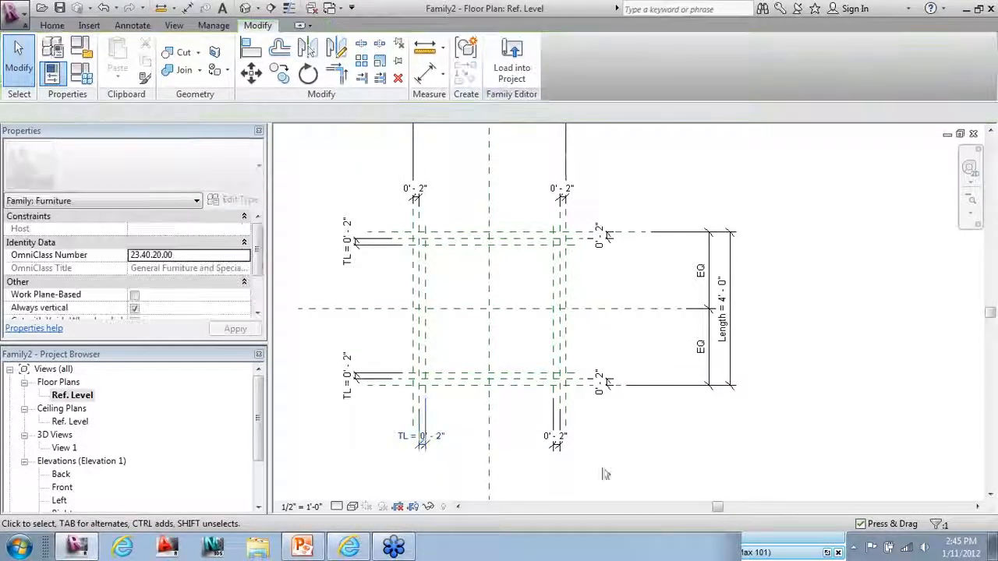
click(555, 444)
click(381, 114)
click(349, 171)
click(760, 251)
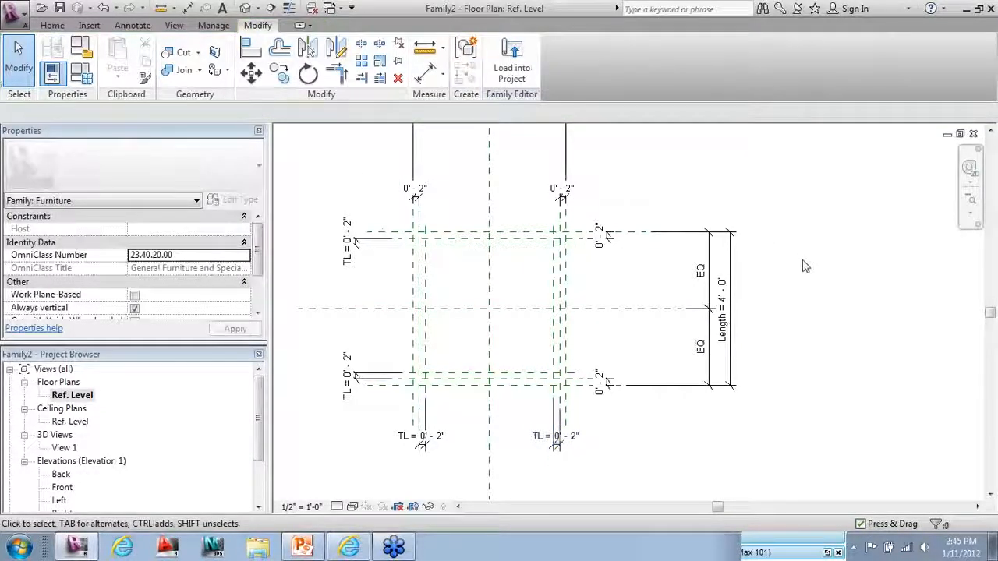
Flex the family types by applying Width 6' 0", Length 6' 0", TL 4" and Height 2' 6".
scroll(797, 251, down, 2)
scroll(234, 293, up, 1)
scroll(388, 284, up, 1)
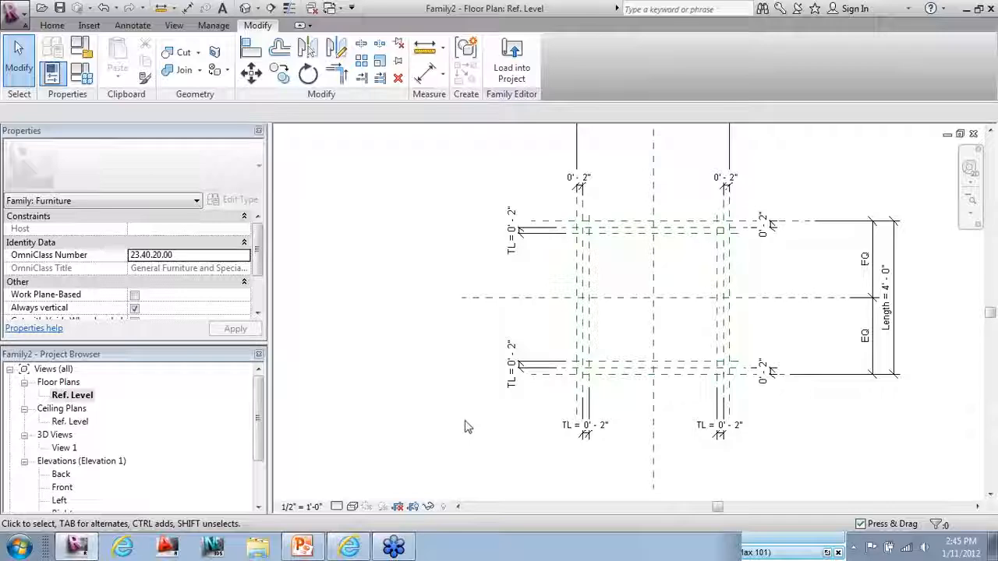
click(81, 75)
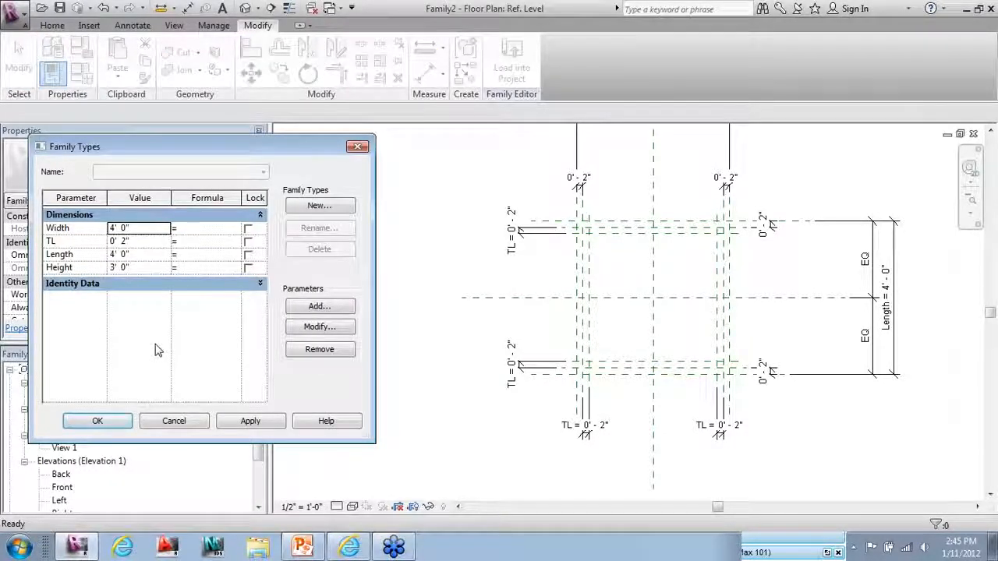
click(141, 241)
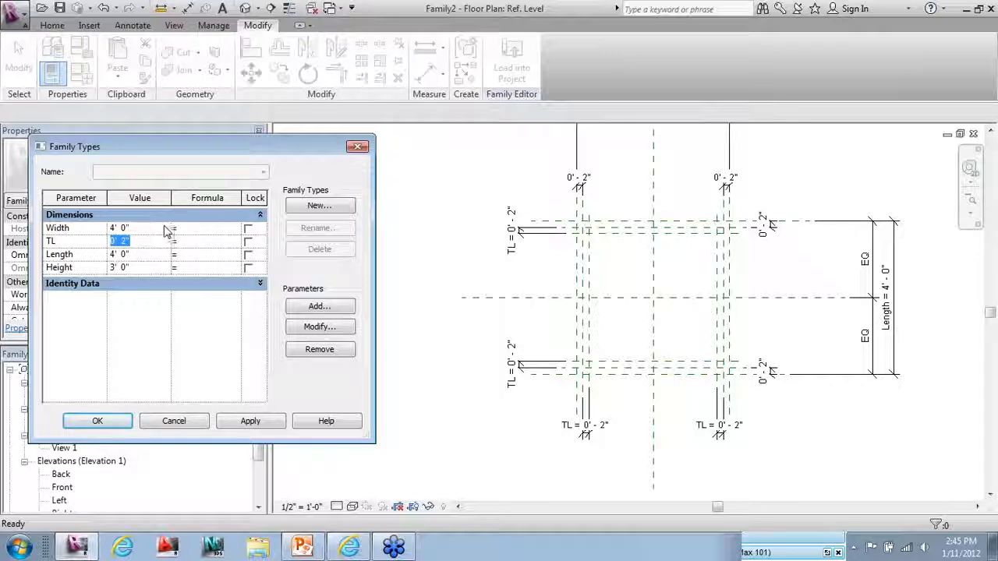
click(165, 227)
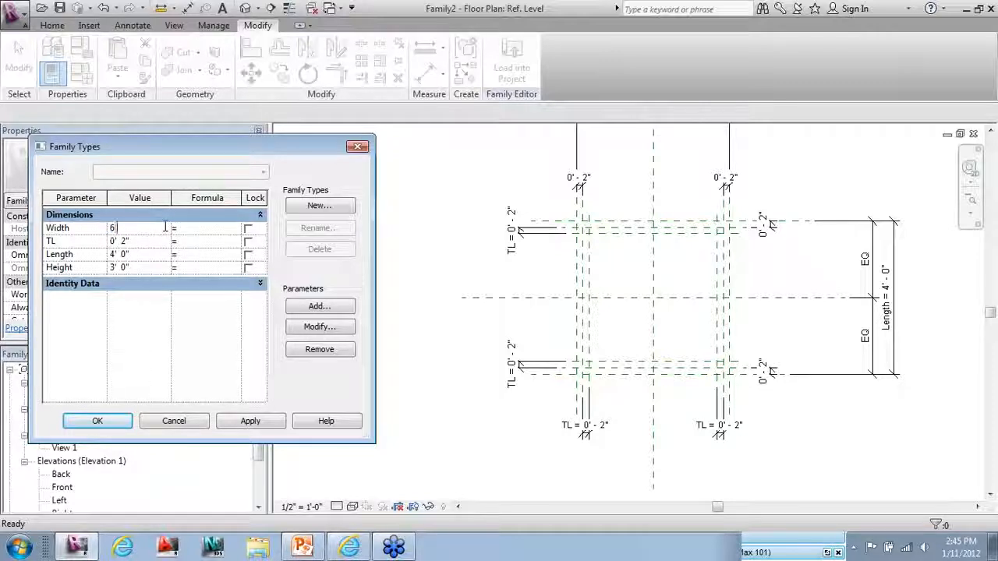
click(134, 260)
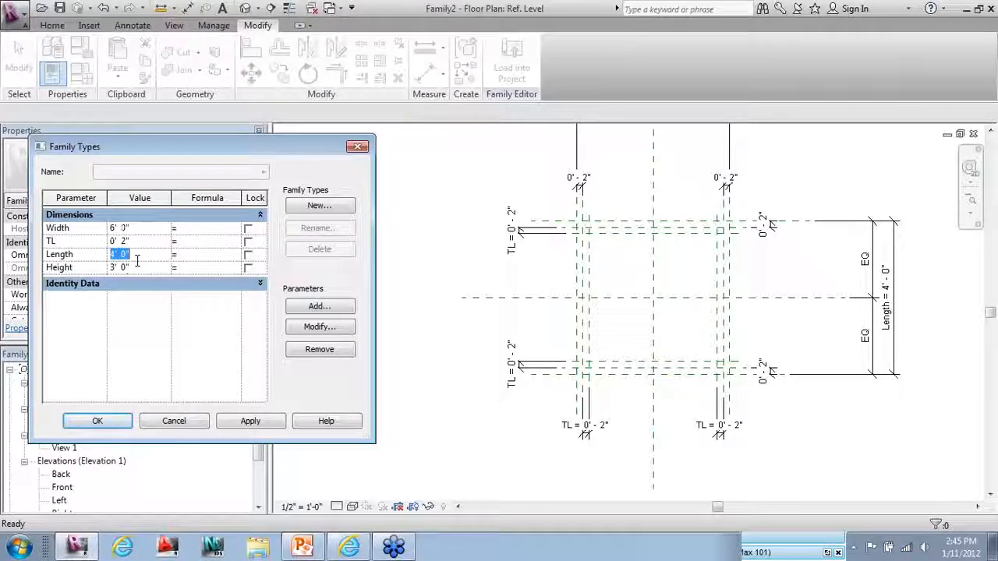
click(146, 245)
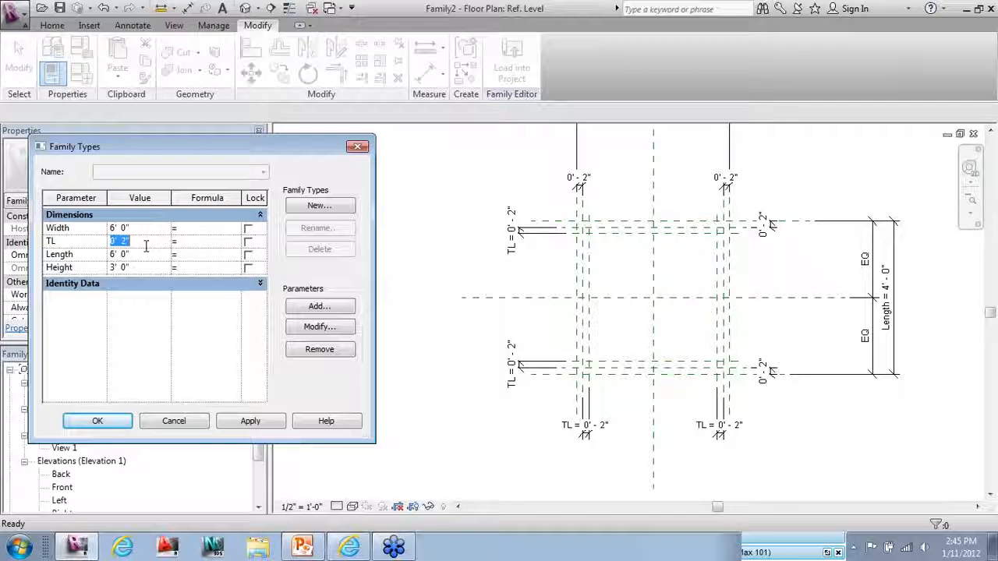
text(4")
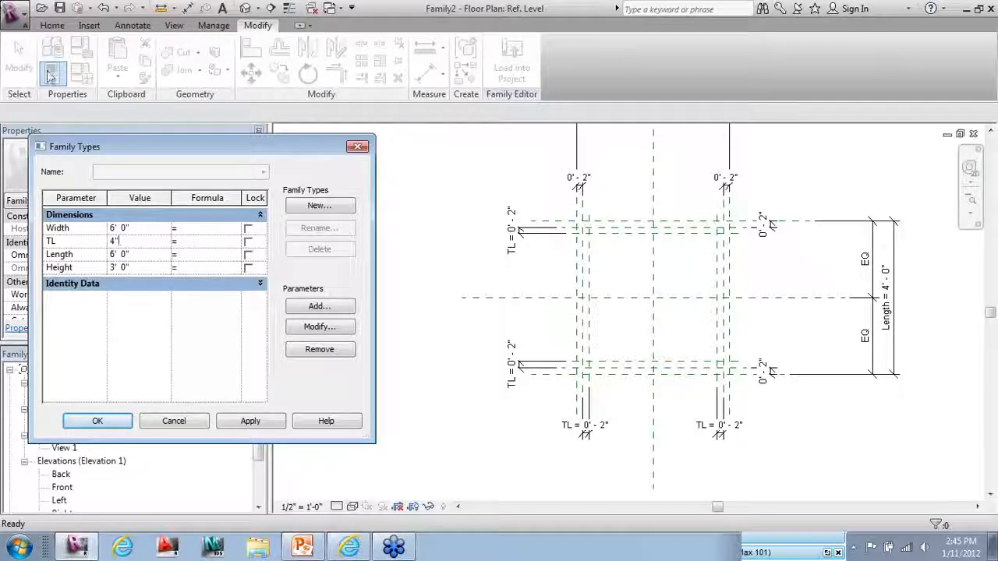
click(137, 269)
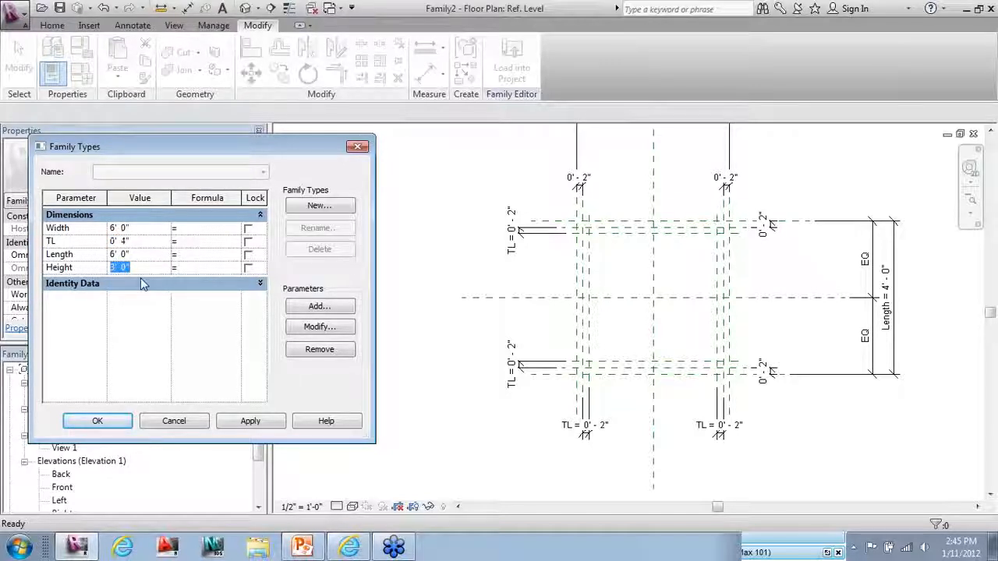
text(2' 6)
click(266, 429)
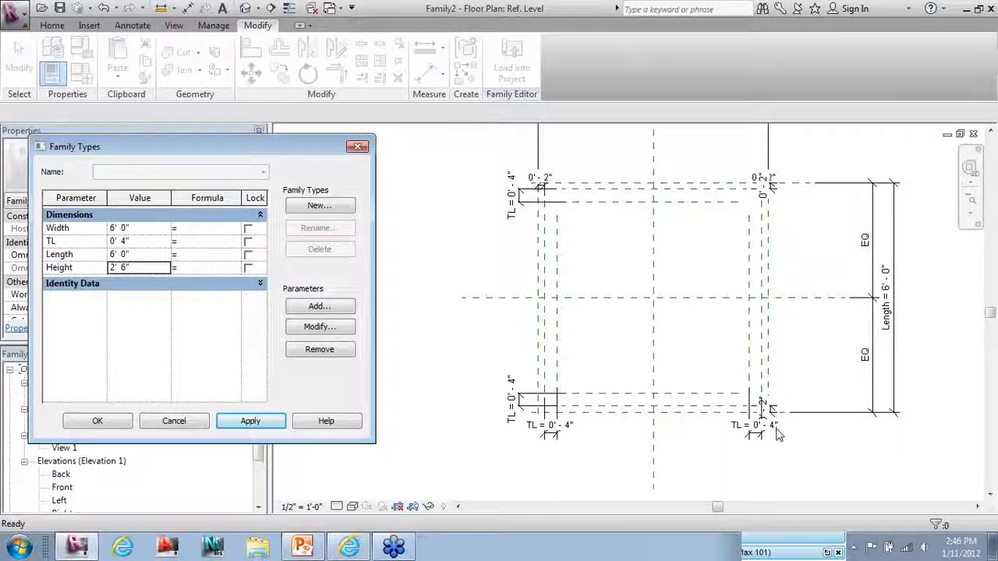
Set the family's Width and Length parameters to 4' 0" and accept the family types.
click(144, 228)
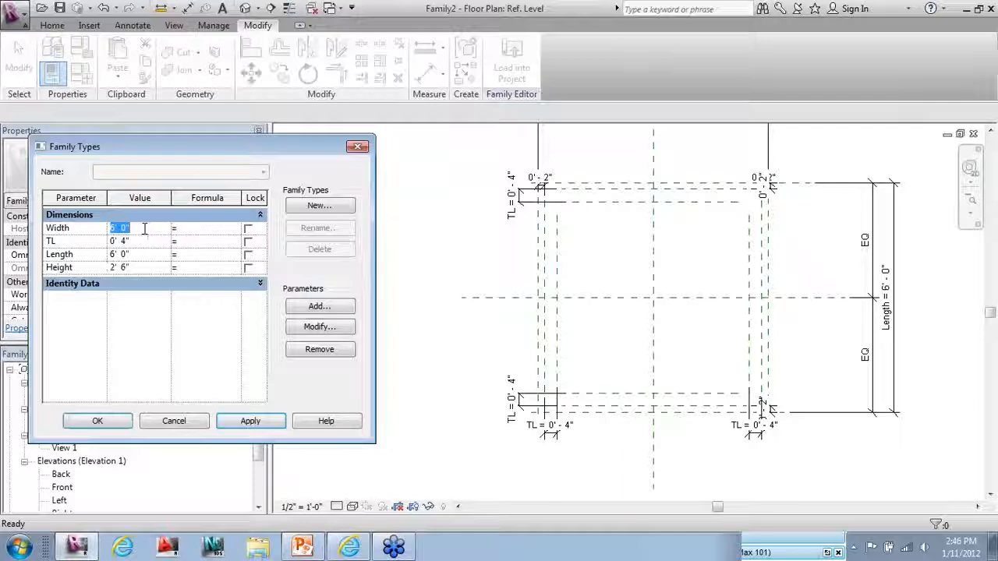
click(149, 254)
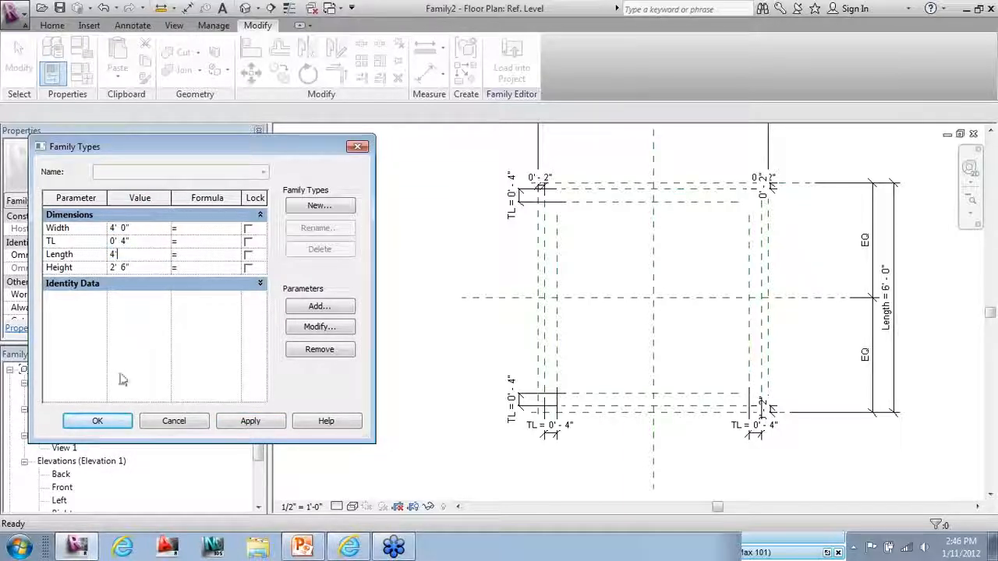
click(97, 421)
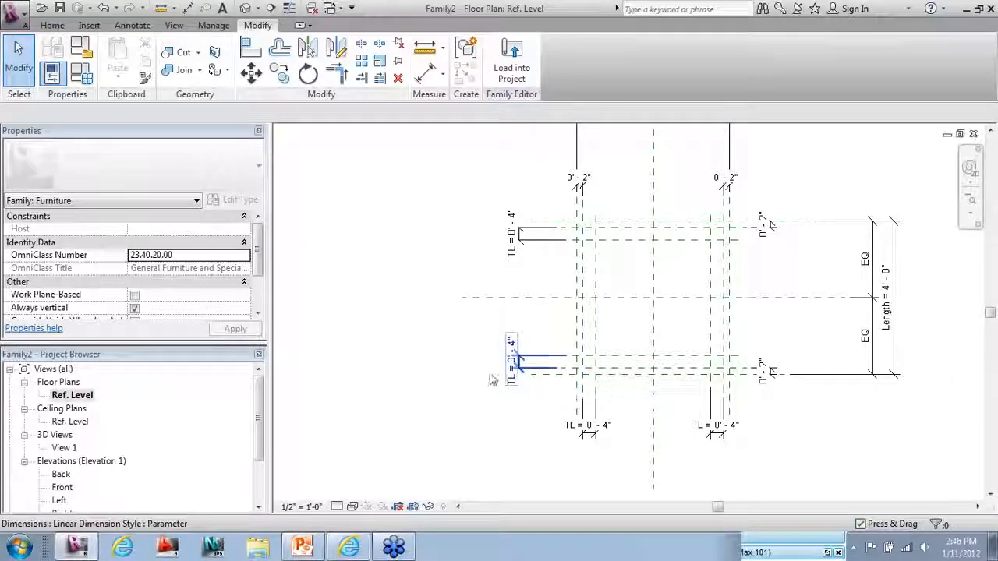
In the Front elevation, add a reference plane offset 2" below the horizontal plane that defines the table height.
double_click(62, 488)
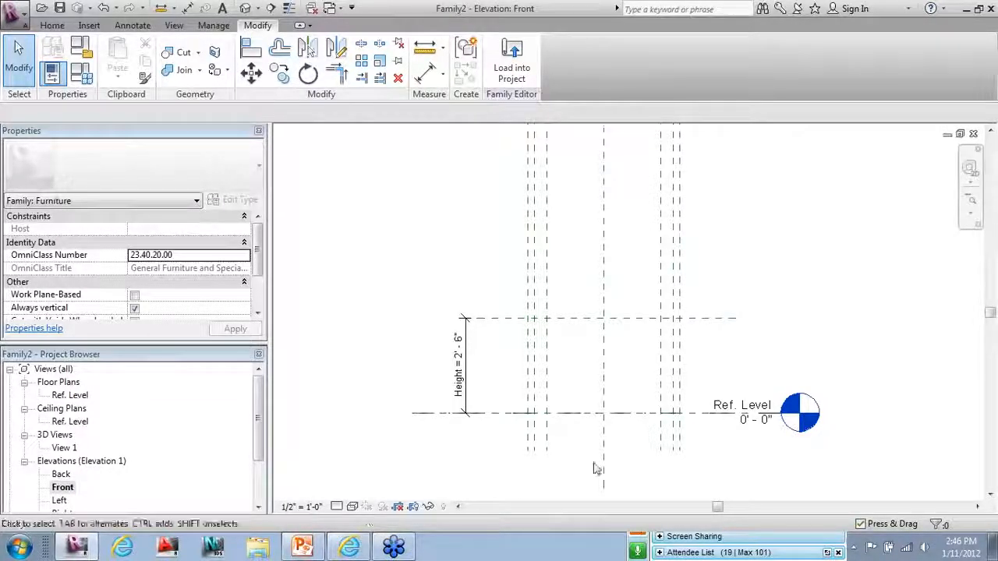
scroll(567, 449, up, 1)
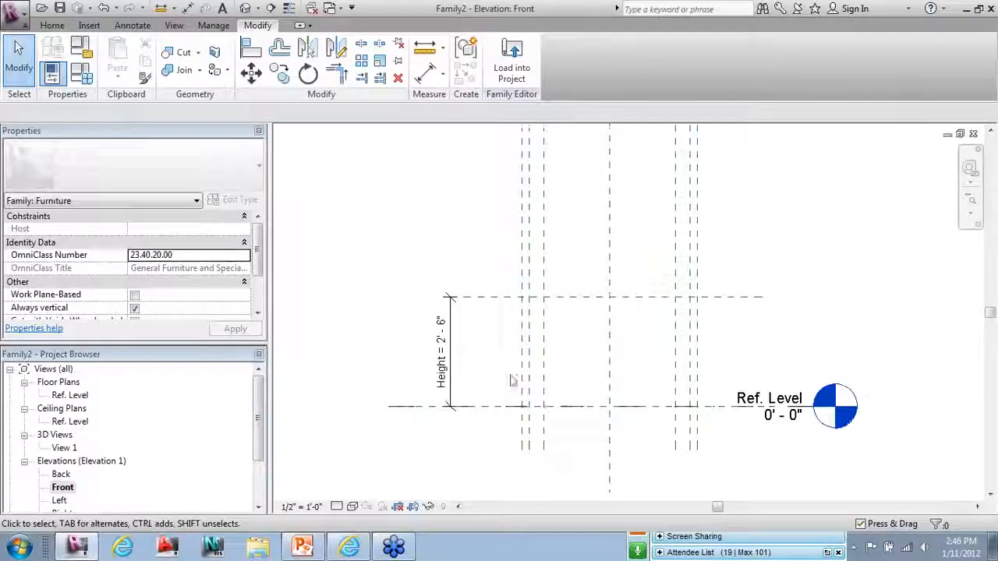
click(485, 297)
click(470, 76)
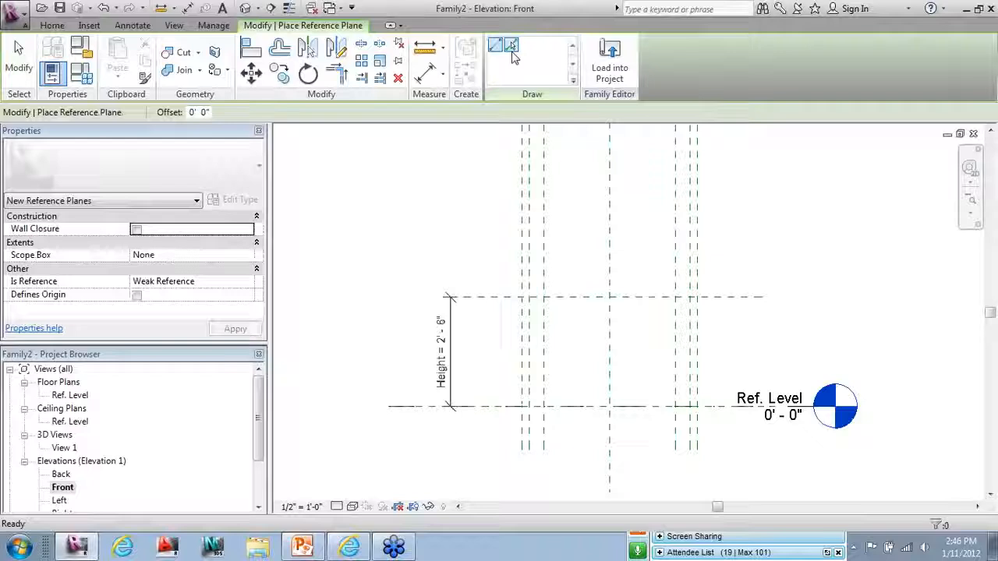
click(511, 48)
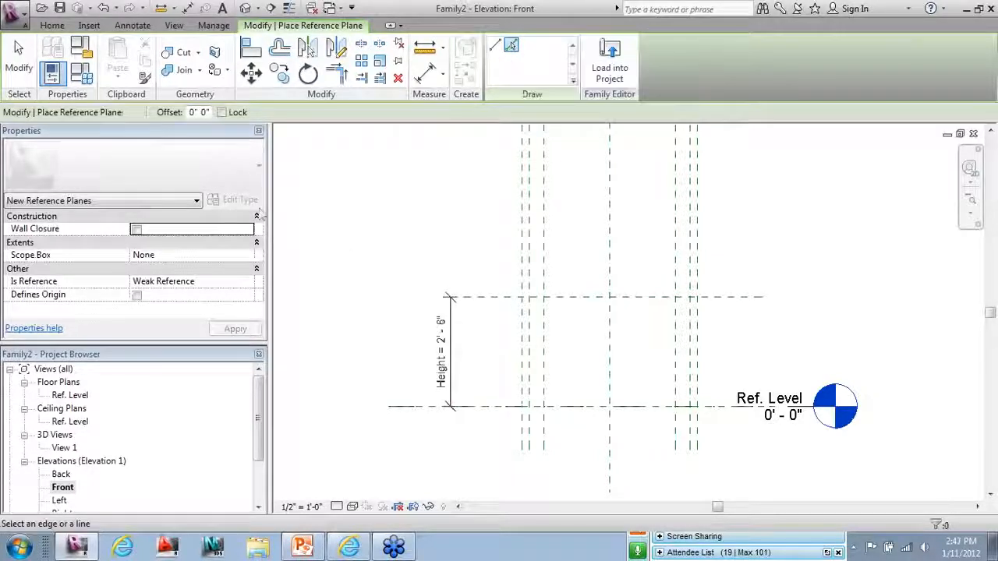
click(203, 112)
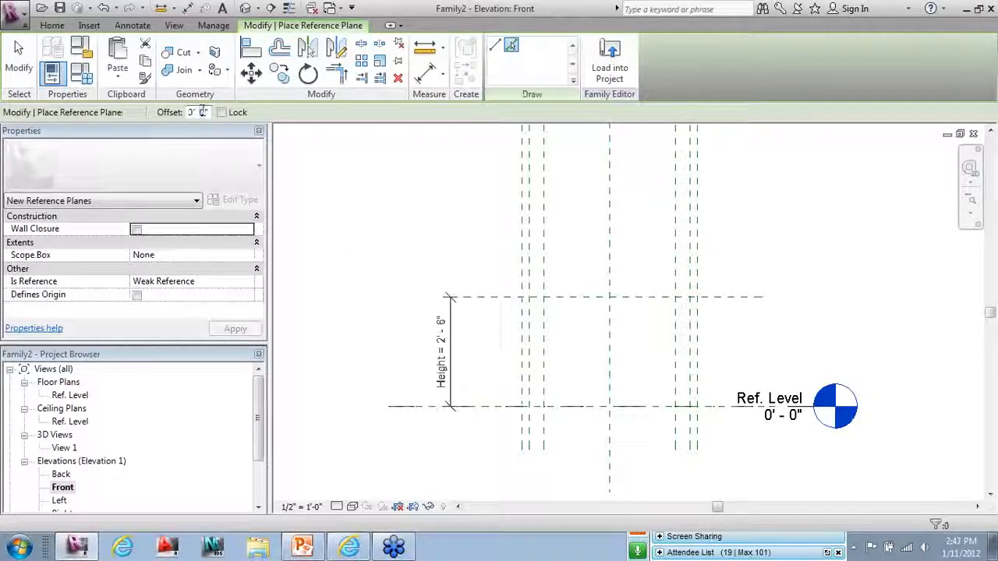
click(492, 303)
key(Escape)
key(Escape)
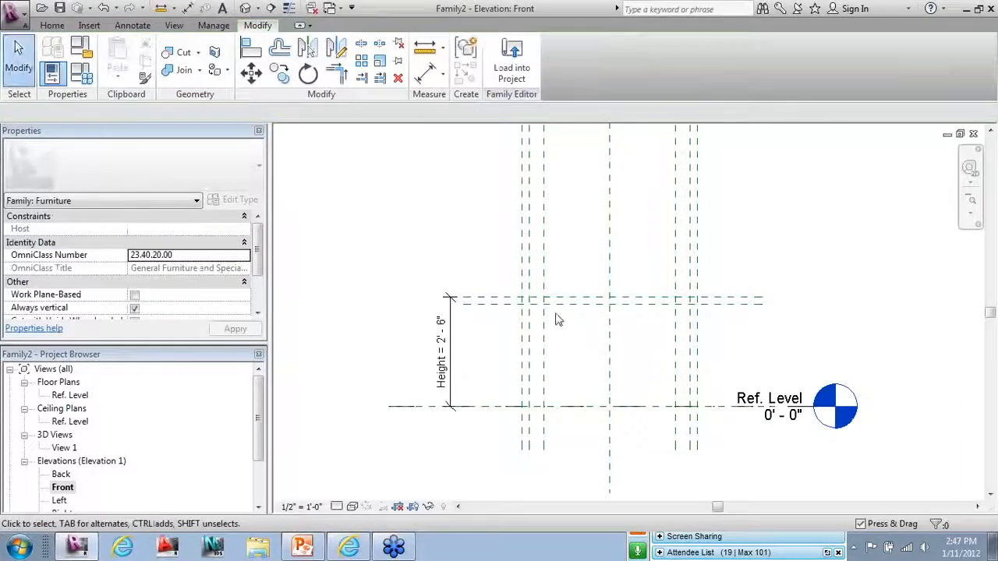
Add an aligned dimension between the two upper horizontal reference planes, placed at their right end in the Front elevation.
click(132, 24)
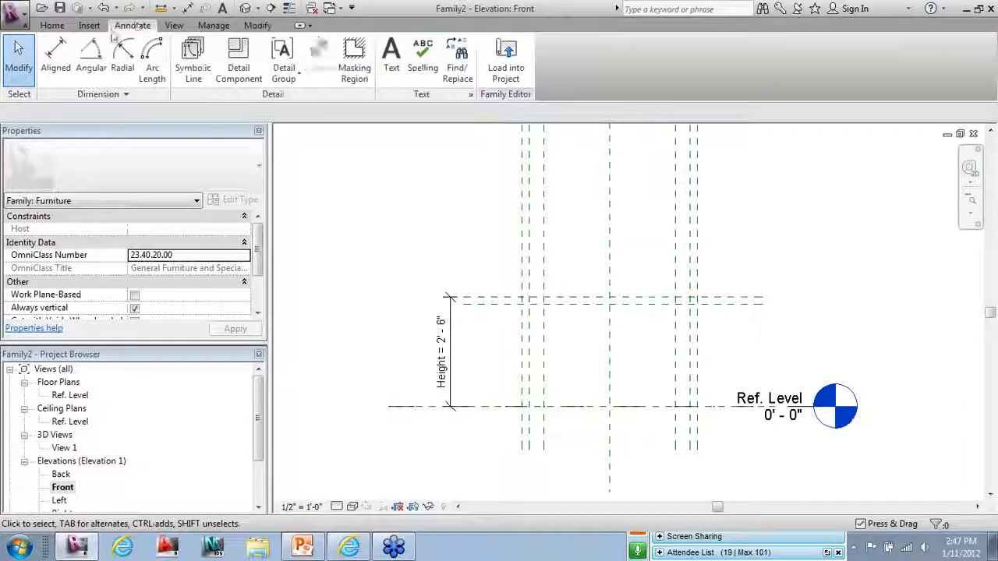
click(56, 56)
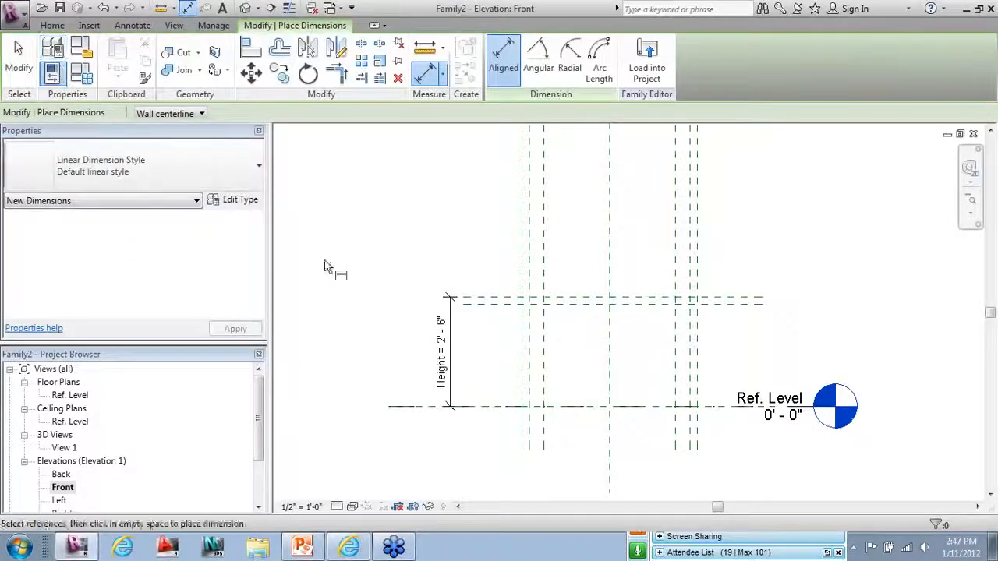
click(718, 296)
click(716, 303)
click(789, 343)
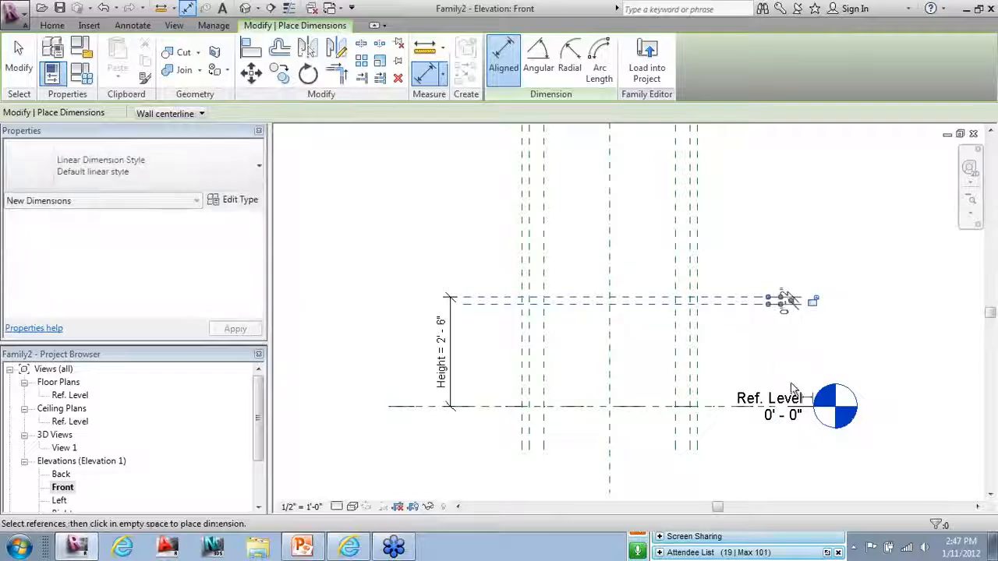
key(Escape)
key(Escape)
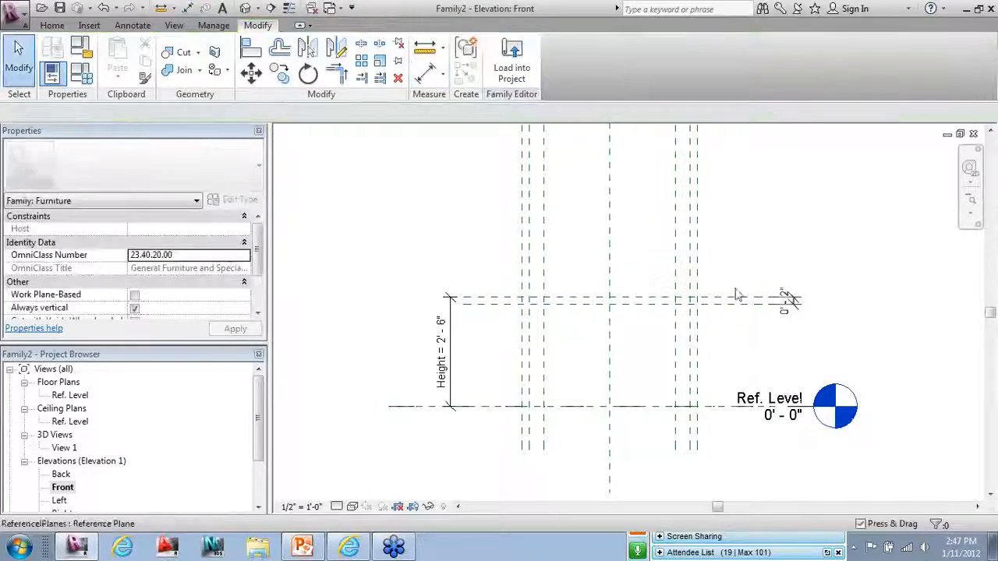
Label the new dimension between the two upper horizontal planes with a new family type parameter named TT, grouped under Dimensions.
click(784, 299)
click(345, 114)
click(343, 144)
text(T)
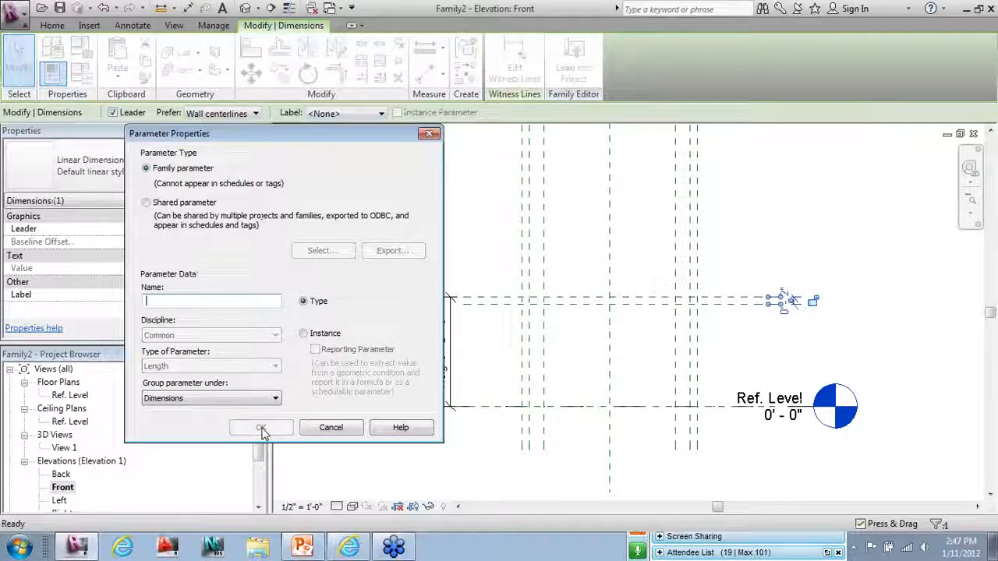
text(T)
click(261, 429)
click(842, 209)
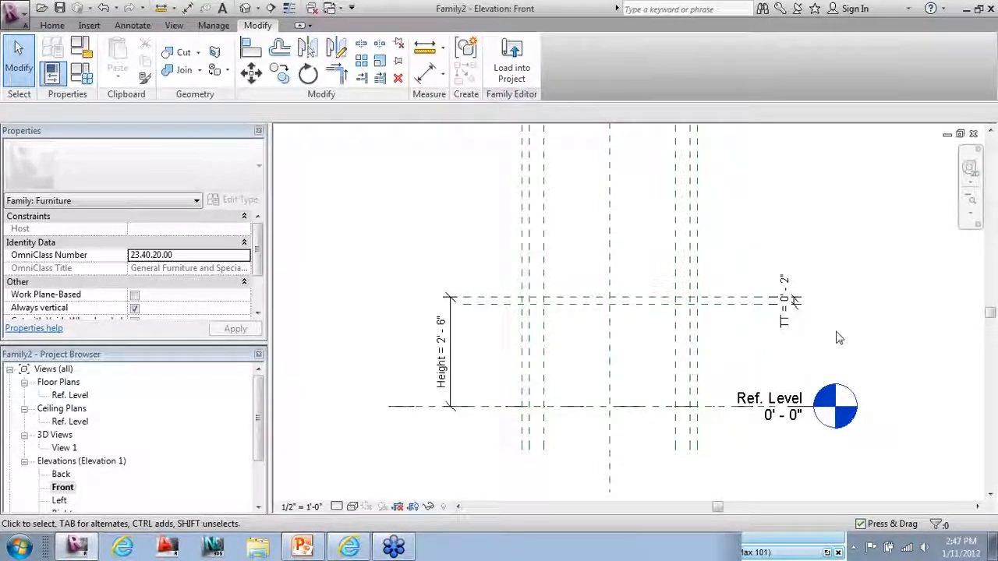
click(789, 328)
key(ctrl)
key(ctrl)
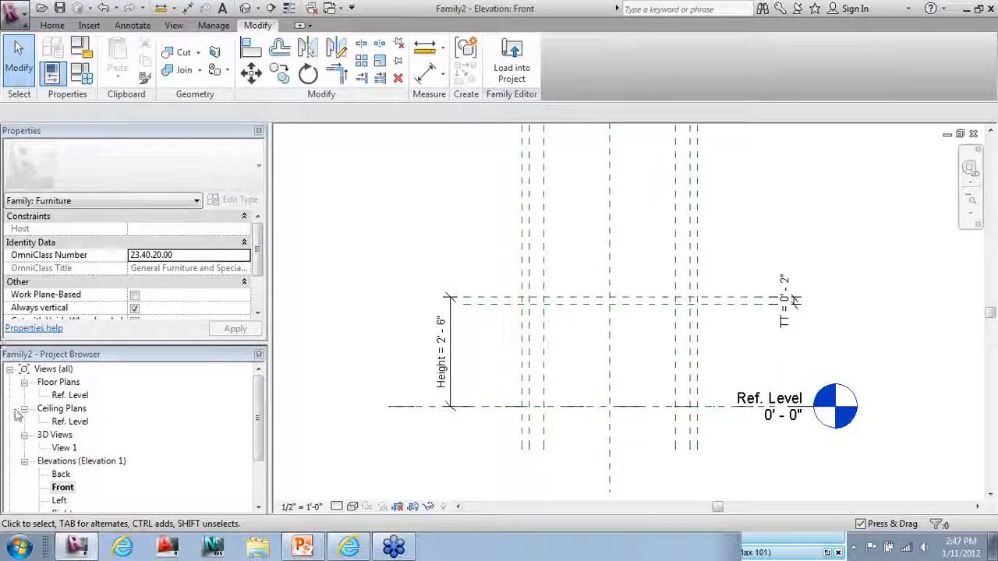
In the Ref. Level floor plan, start an extrusion and sketch a 4' 0" by 4' 0" rectangle on the outermost reference planes.
double_click(70, 395)
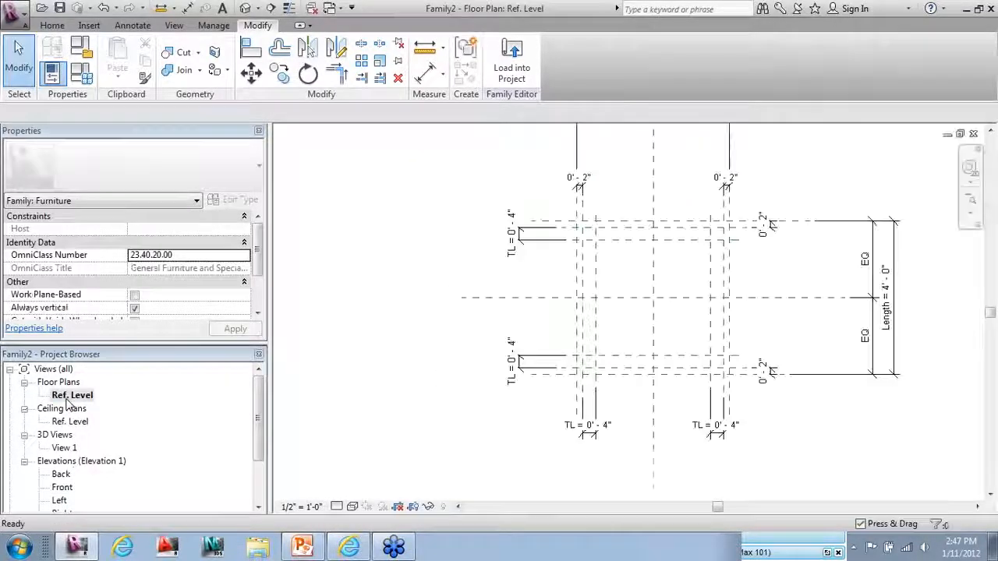
scroll(764, 318, up, 1)
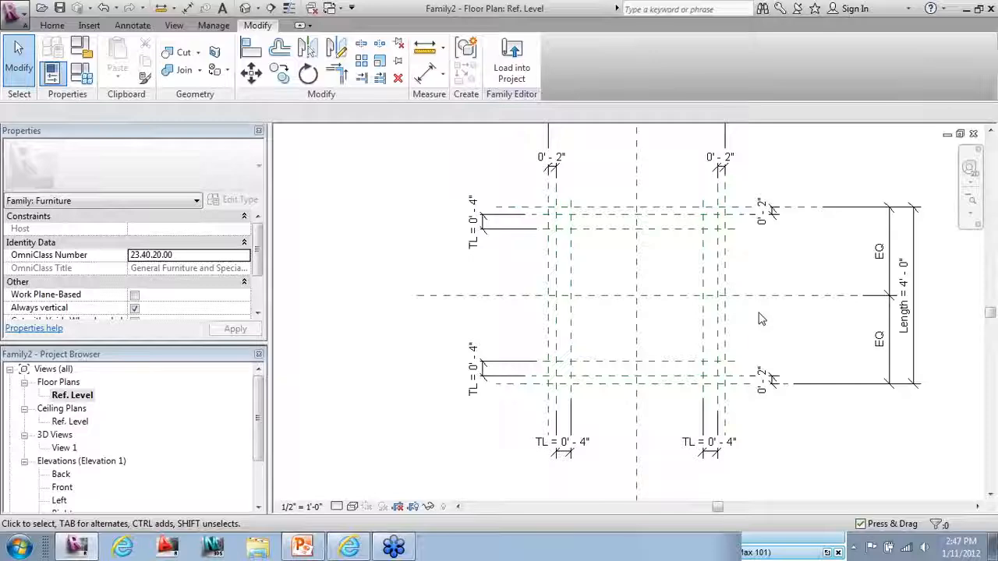
click(52, 25)
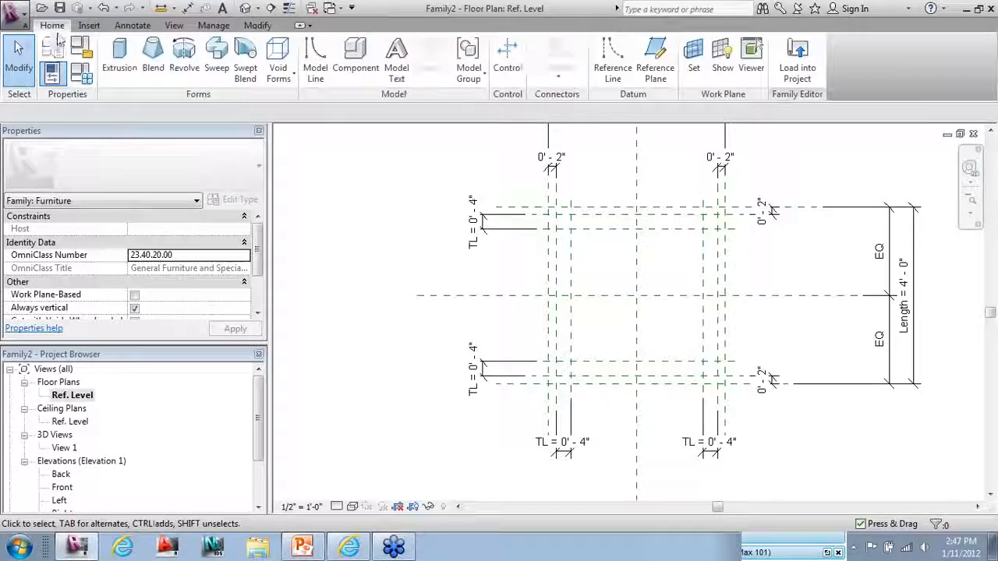
click(118, 53)
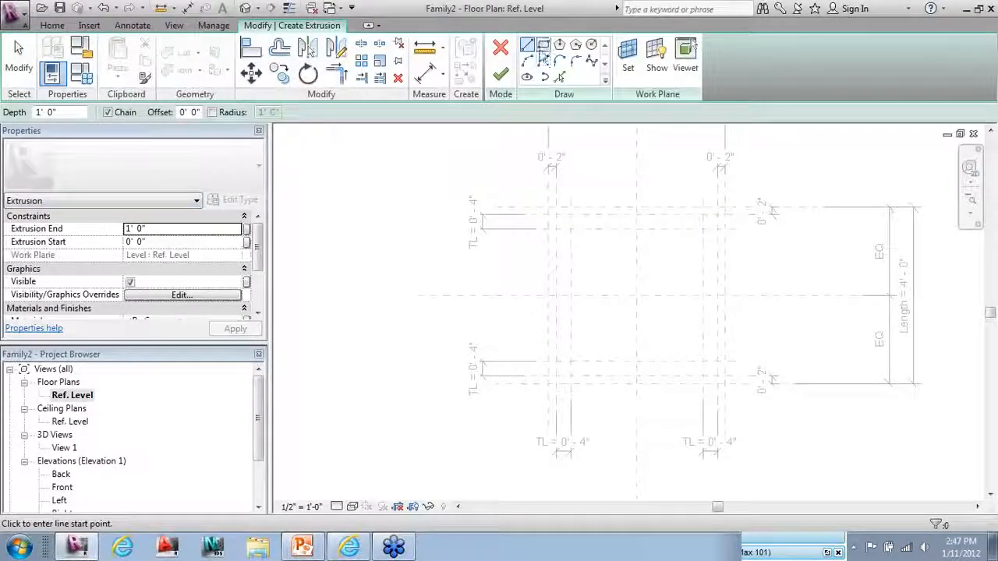
click(543, 47)
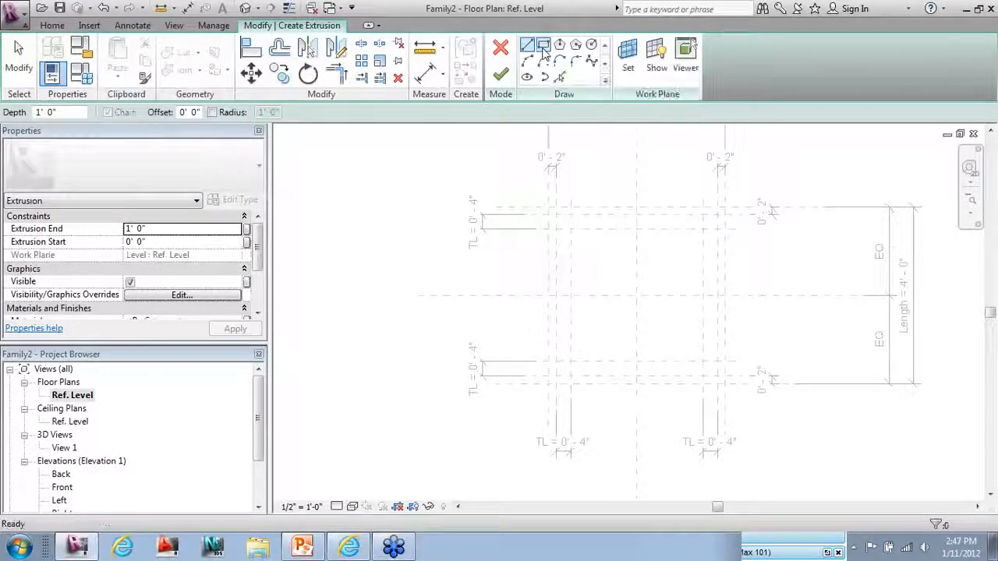
click(548, 208)
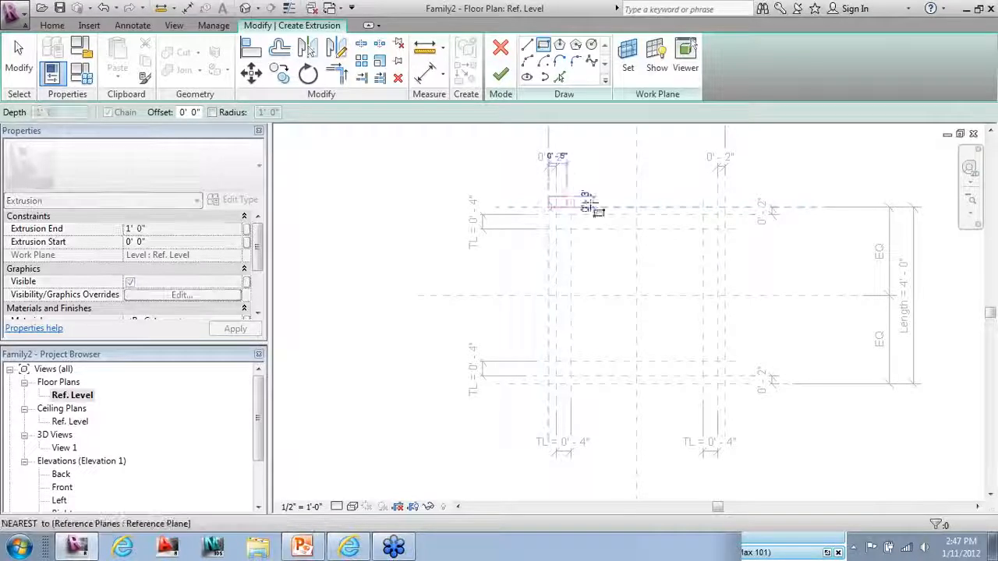
click(725, 382)
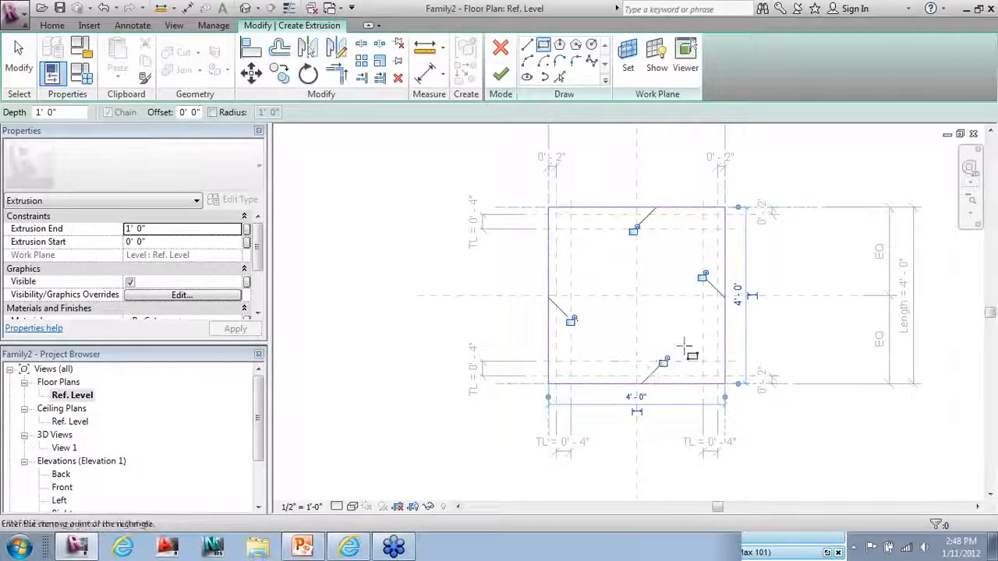
Lock all four sides of the rectangle to the outer reference planes and finish the extrusion.
click(633, 229)
click(570, 318)
click(663, 361)
click(702, 277)
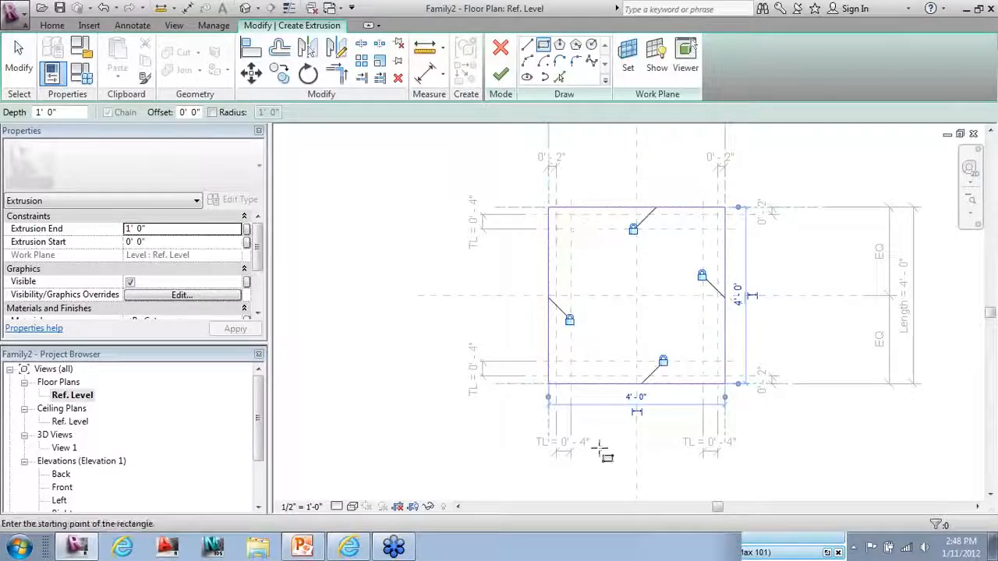
click(500, 74)
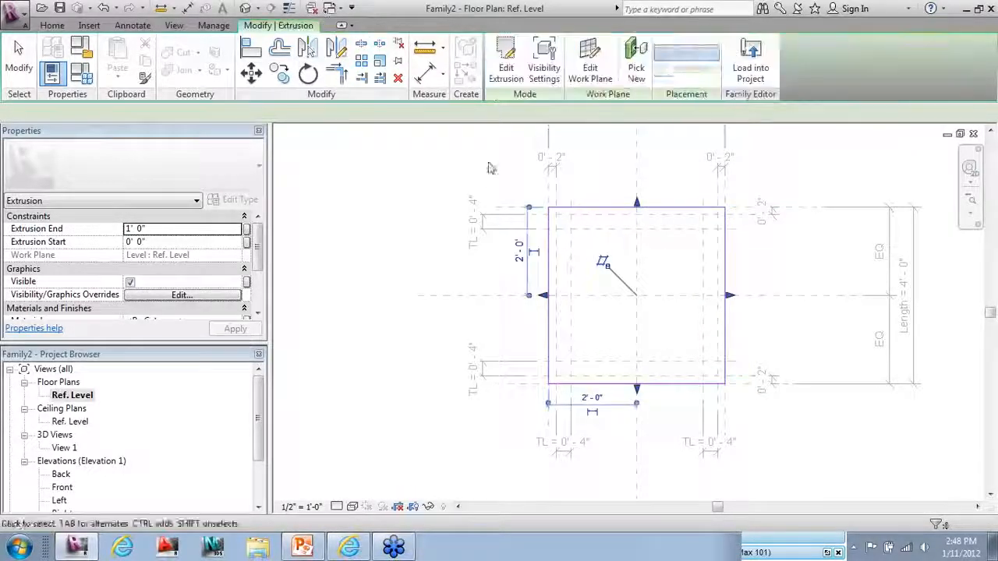
click(425, 202)
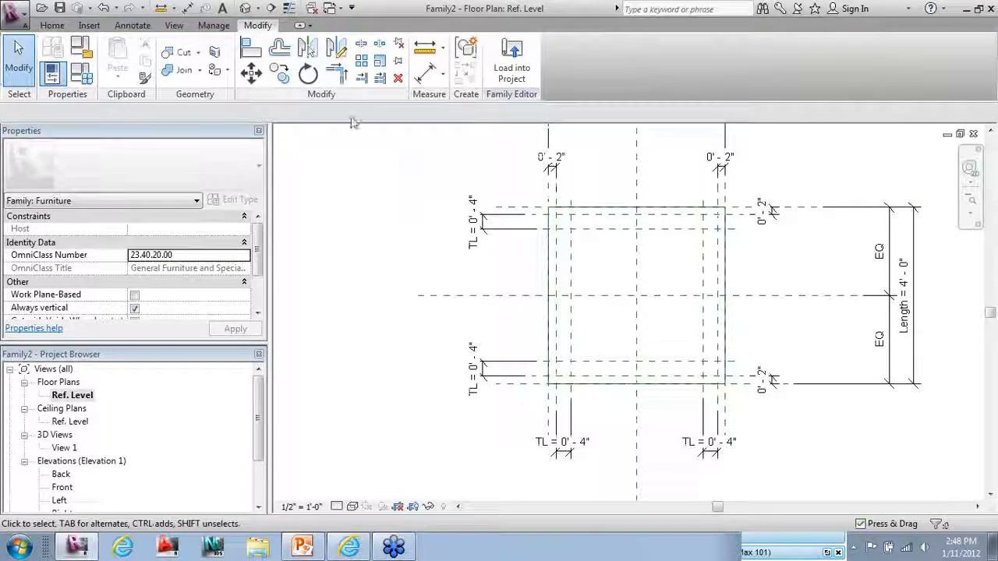
In the 3D view, flex the extrusion by applying a Width of 6' 0" and a Length of 8' 0".
click(244, 8)
scroll(470, 294, down, 2)
scroll(641, 230, down, 1)
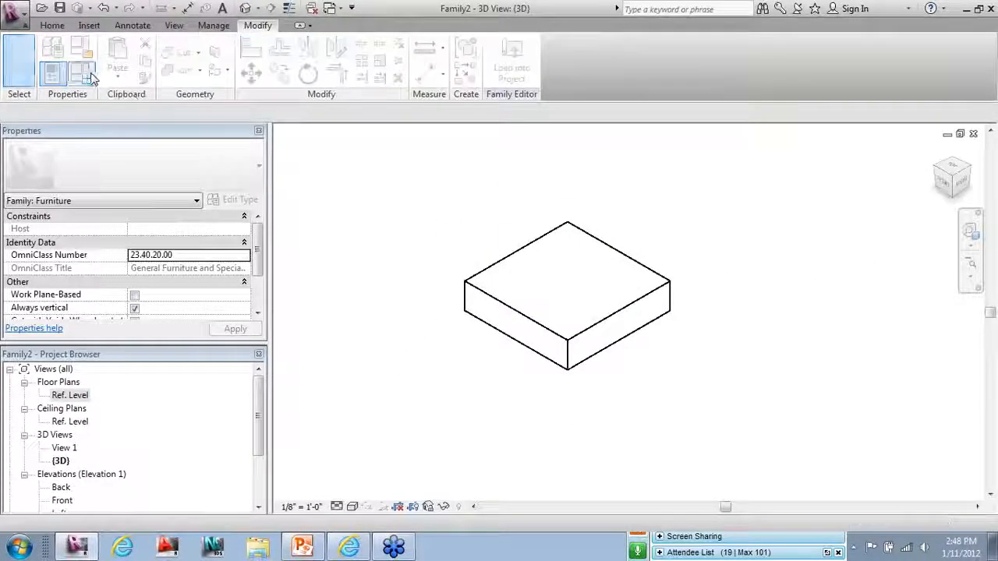
click(81, 73)
click(148, 229)
text(6)
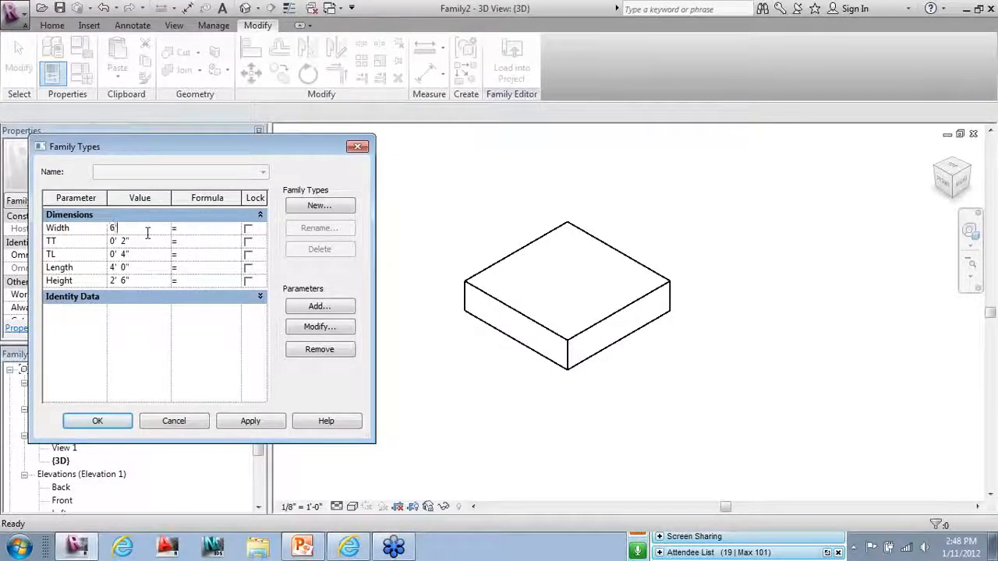
click(139, 268)
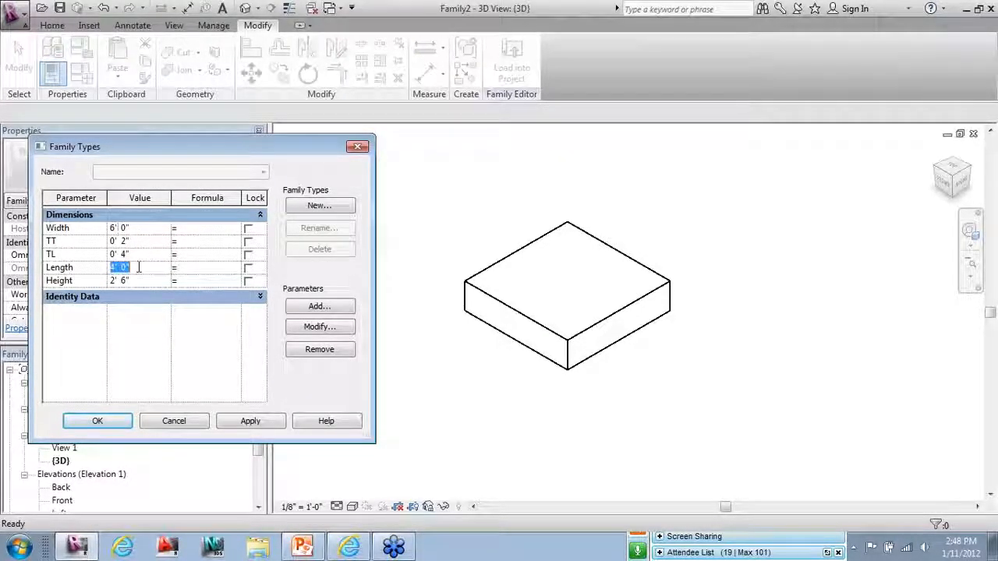
text(8')
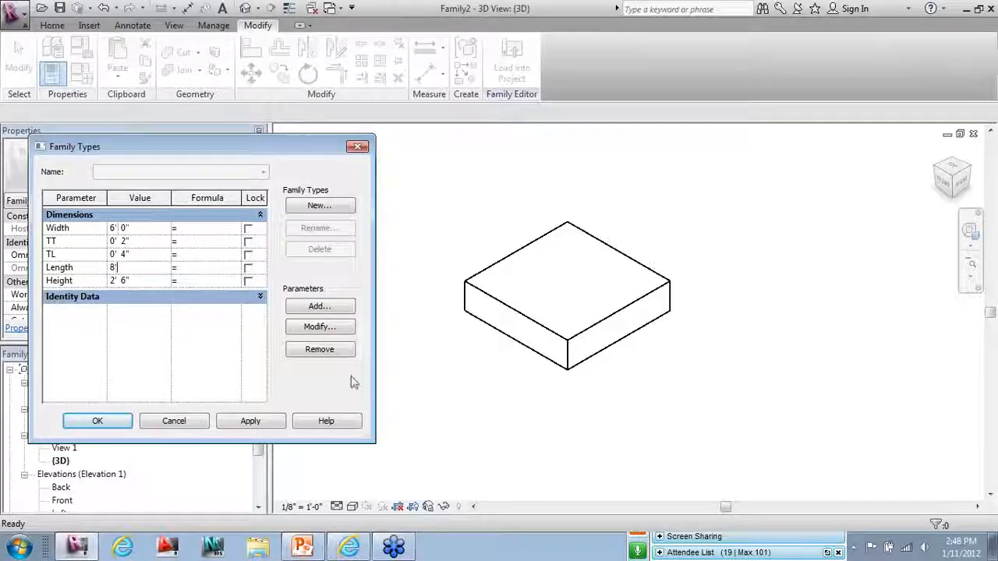
click(251, 422)
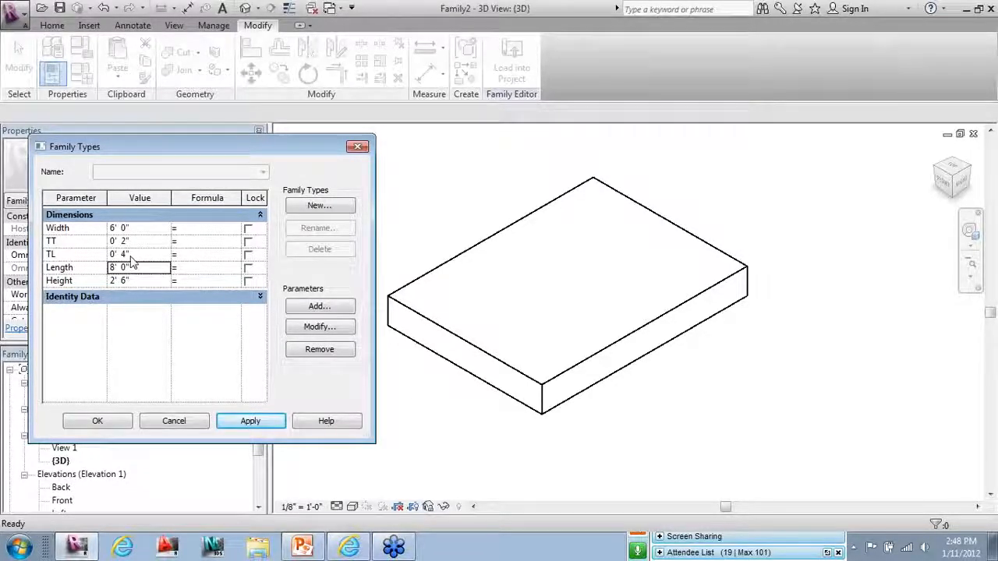
Set the Width and Length parameters back to 4' 0" and accept the family types.
click(150, 227)
text(4)
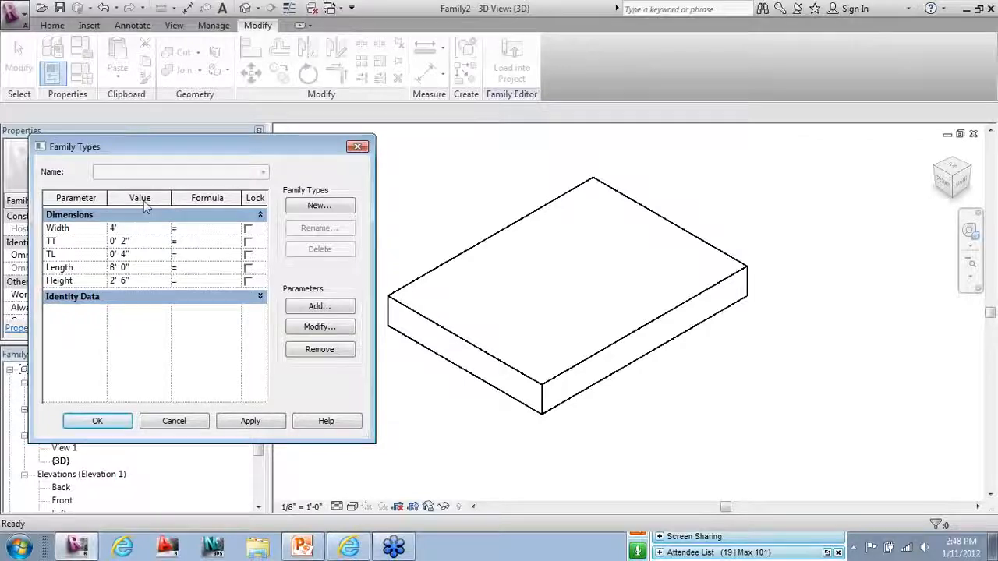
click(139, 267)
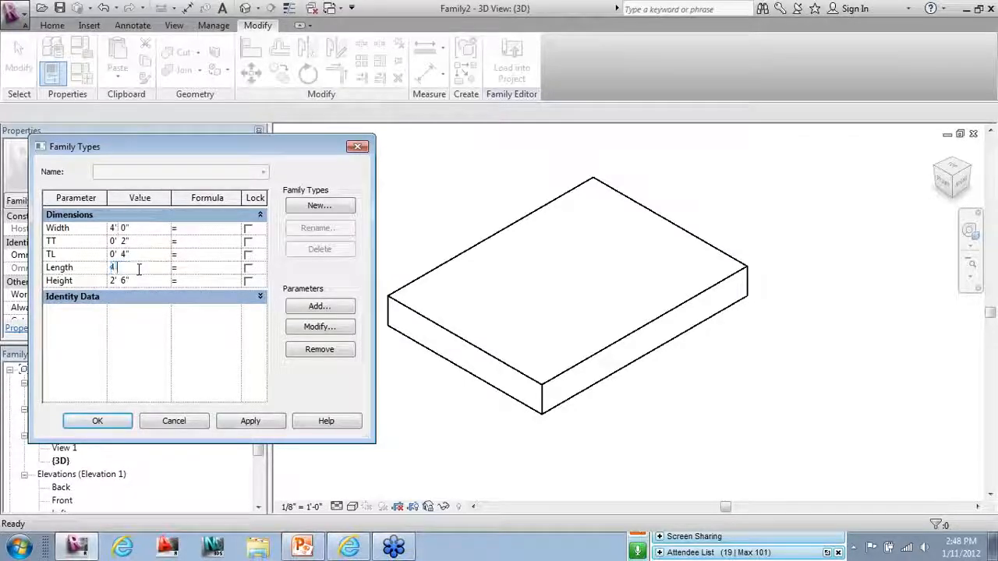
text(4')
click(99, 421)
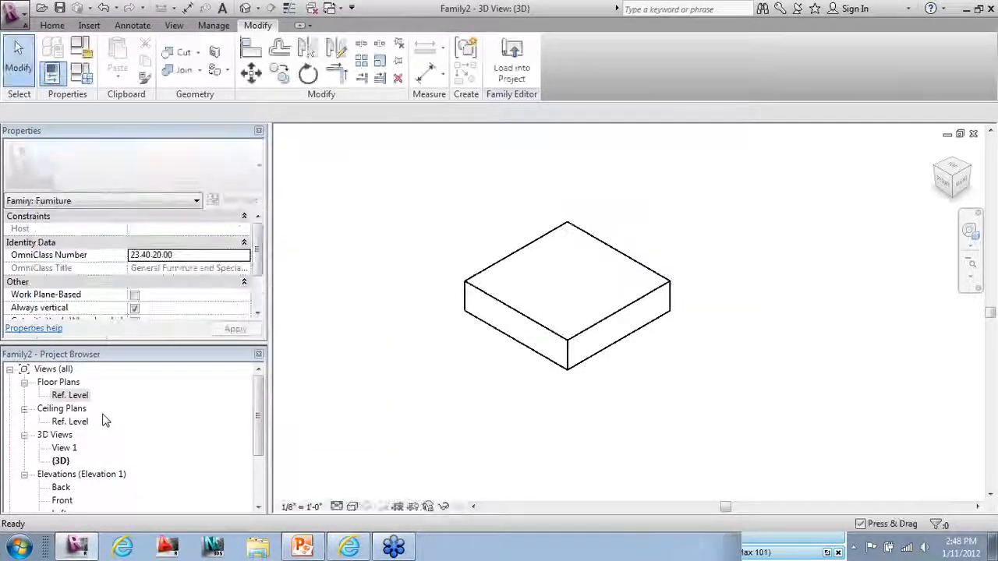
click(545, 336)
click(628, 461)
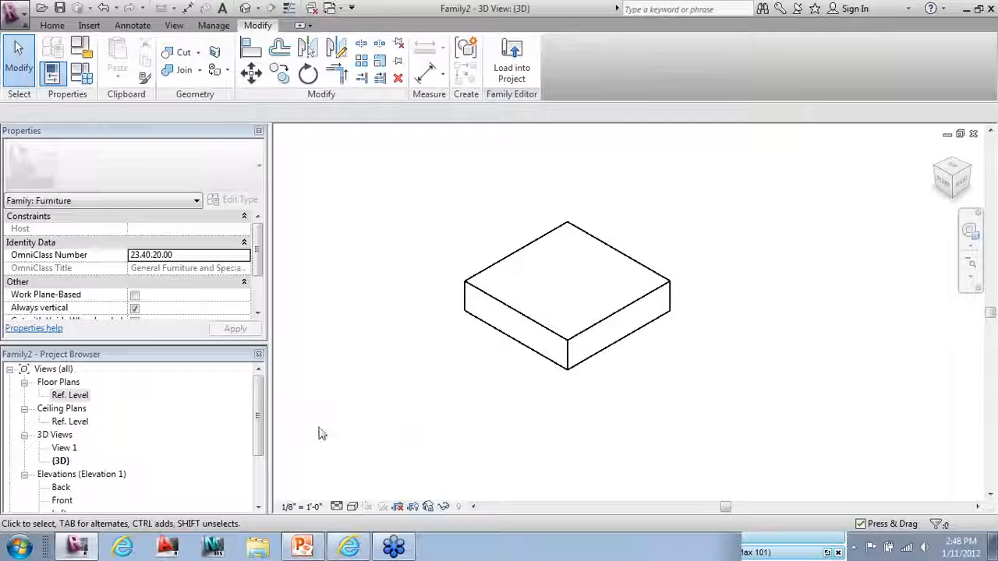
In the Front elevation, align and lock the extrusion's top and bottom faces to the two upper horizontal reference planes.
double_click(62, 502)
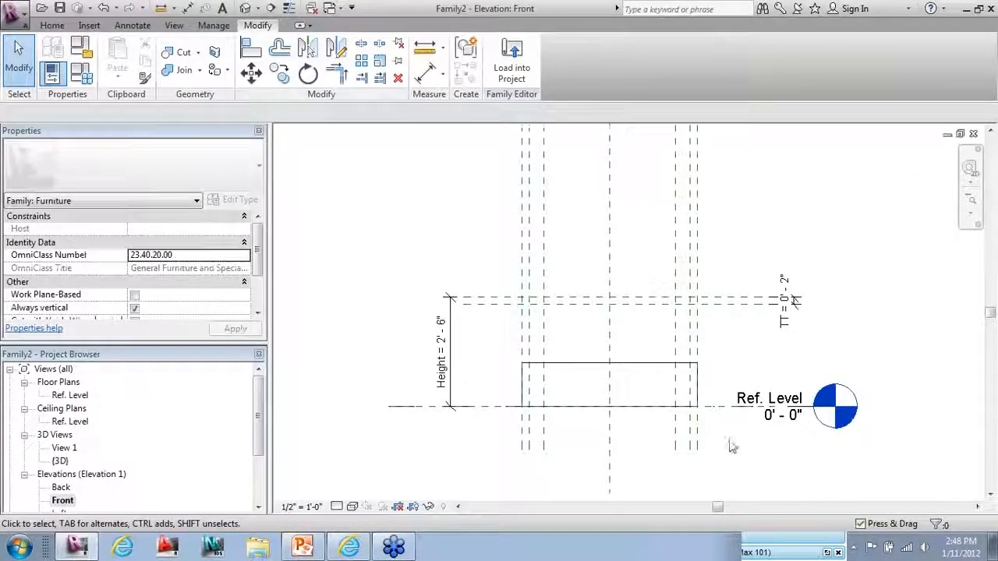
scroll(733, 437, up, 2)
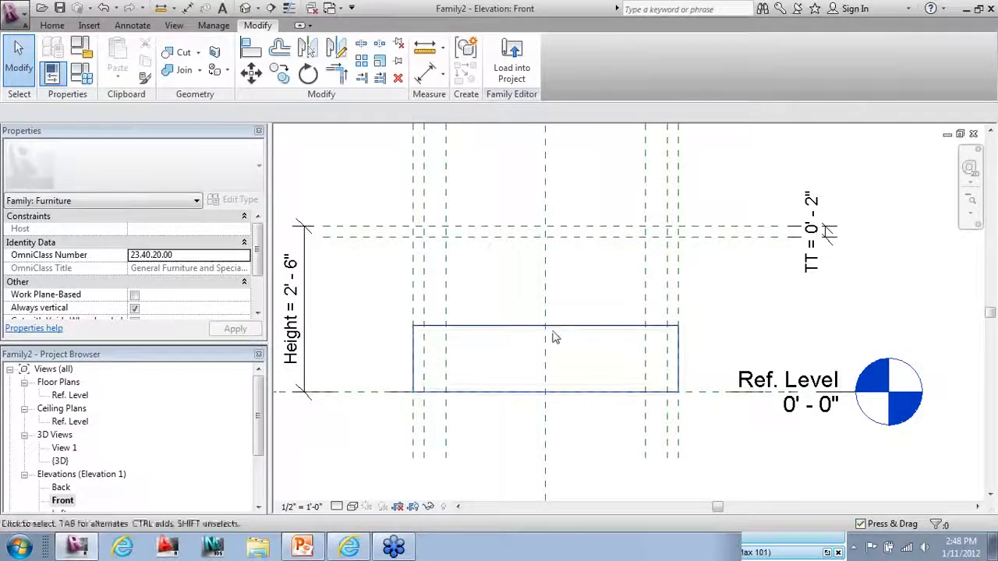
click(555, 337)
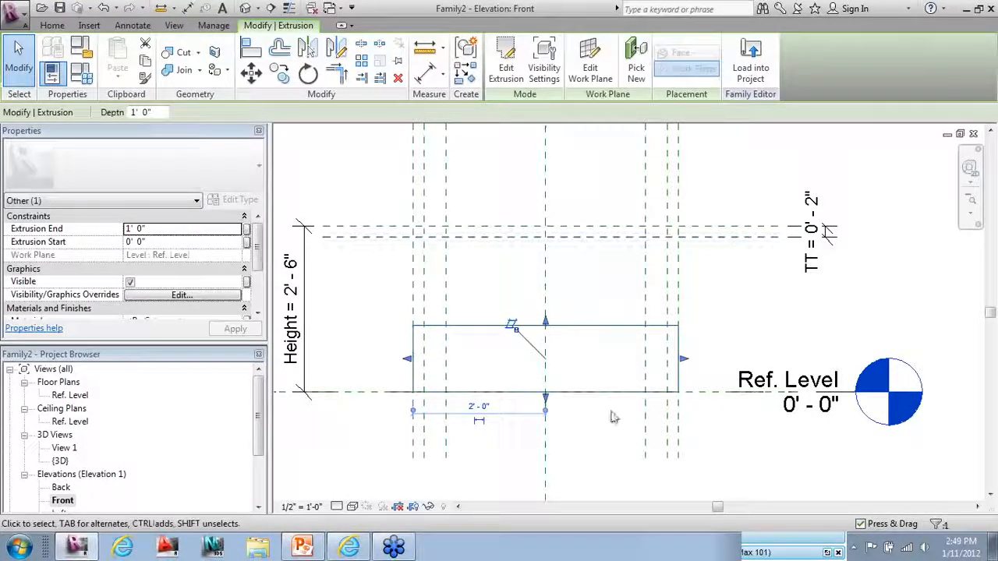
scroll(706, 379, down, 1)
click(590, 432)
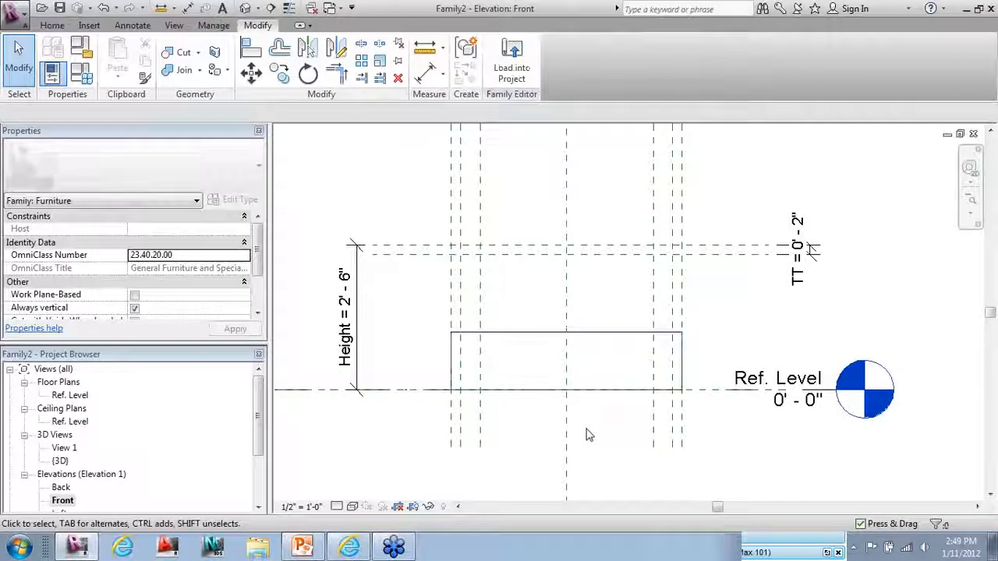
click(254, 49)
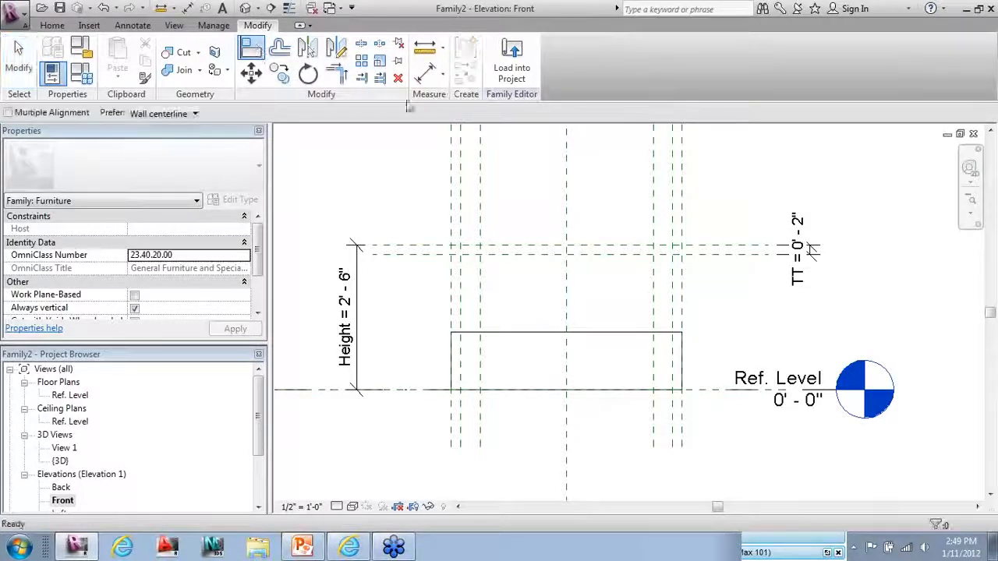
click(518, 248)
click(556, 335)
click(592, 225)
click(719, 256)
click(608, 390)
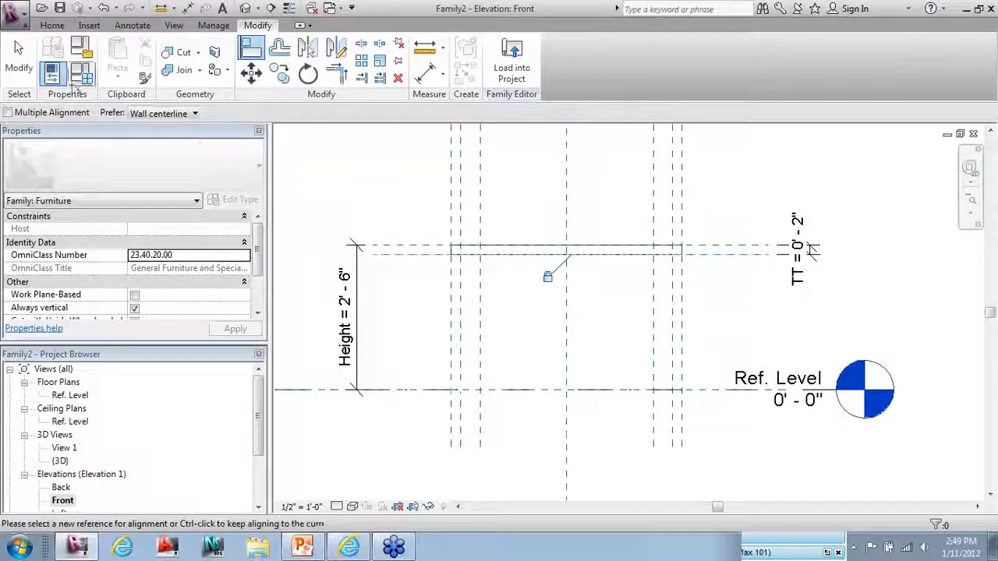
click(19, 58)
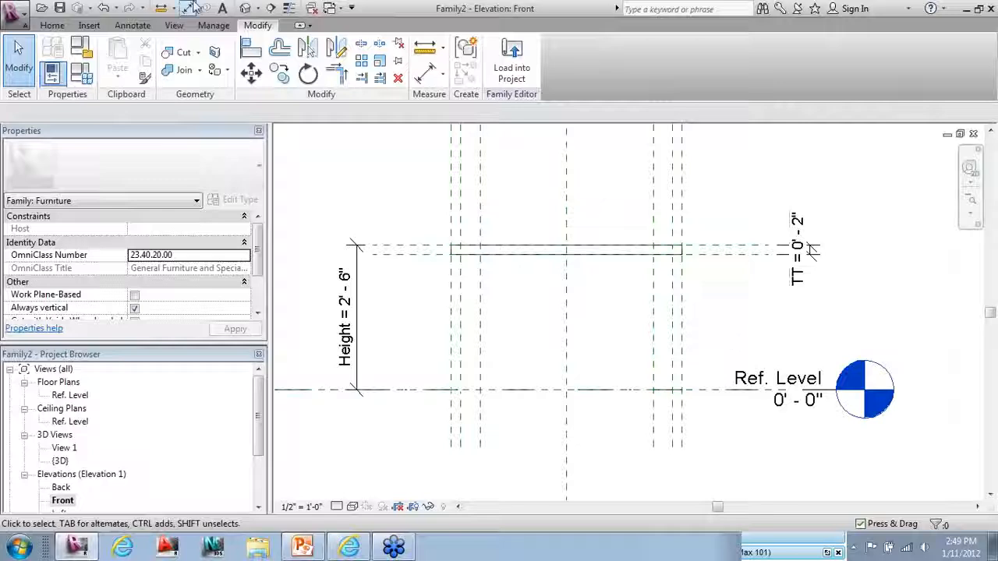
In the 3D view, flex the tabletop by applying Width 6' 0", TT 0' 4" and Length 8' 0".
click(246, 8)
scroll(771, 395, down, 1)
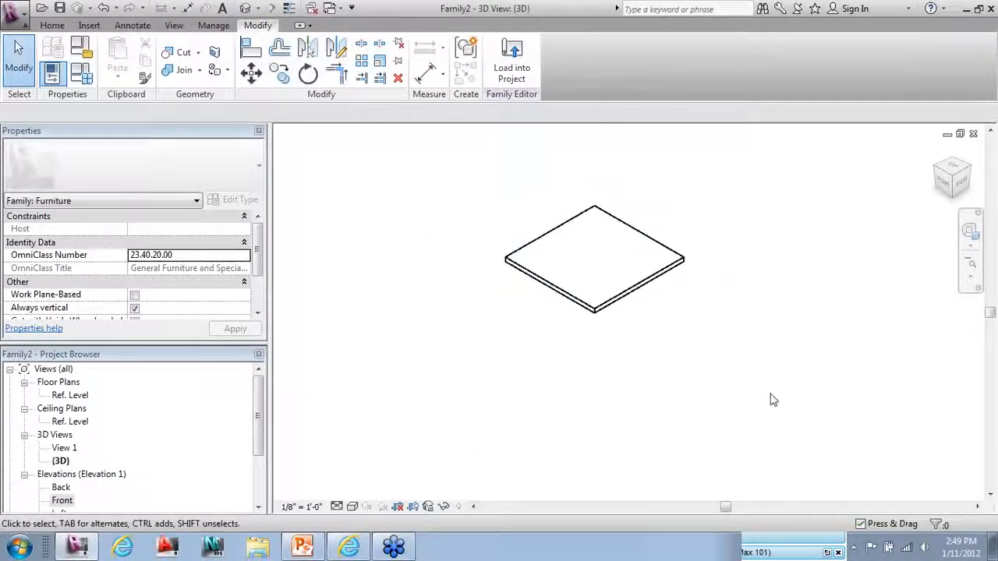
mouse_move(698, 281)
shift+middle_down()
mouse_move(708, 268)
mouse_move(686, 279)
shift+middle_up()
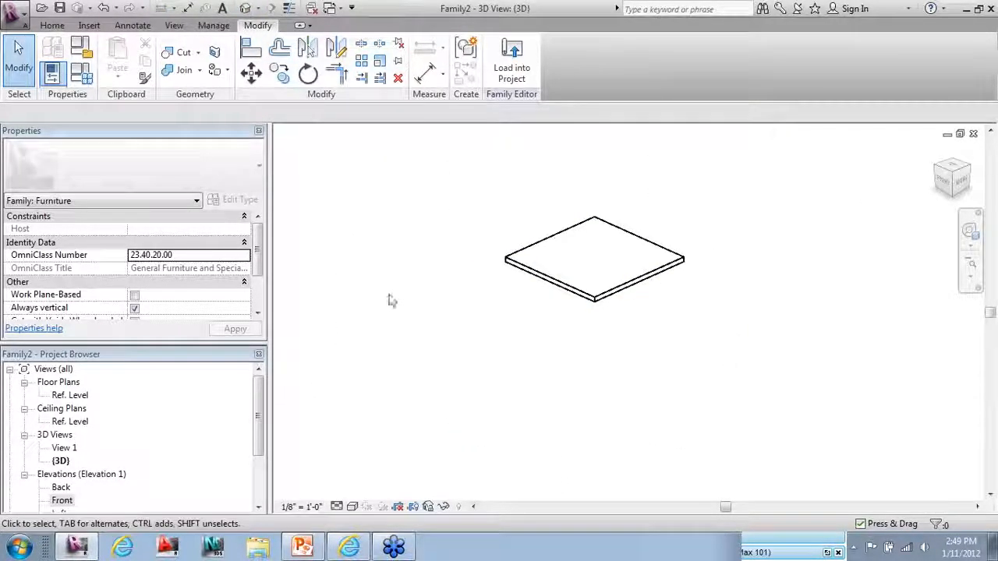
click(90, 73)
click(153, 228)
text(3)
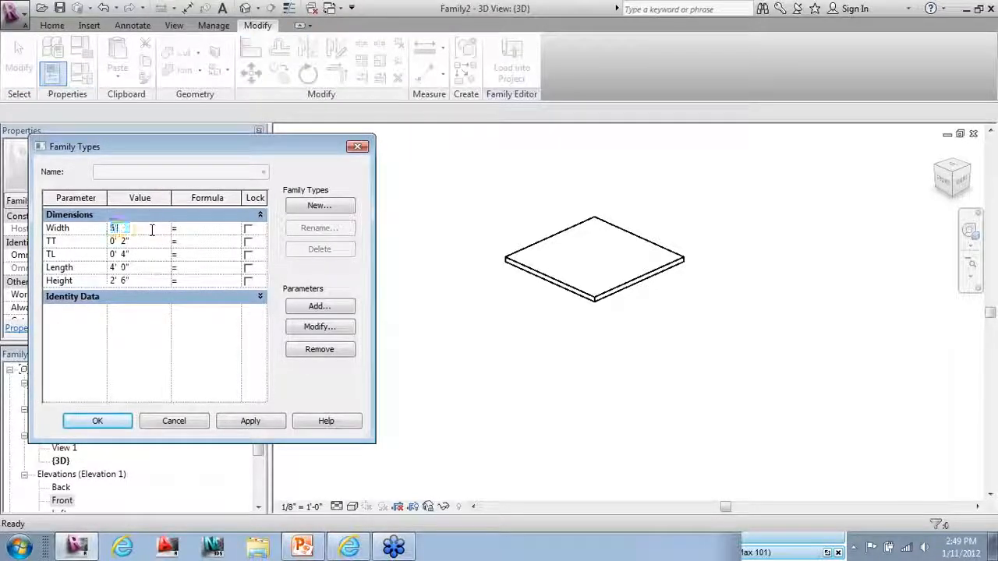
text(')
click(139, 243)
click(139, 267)
text(8')
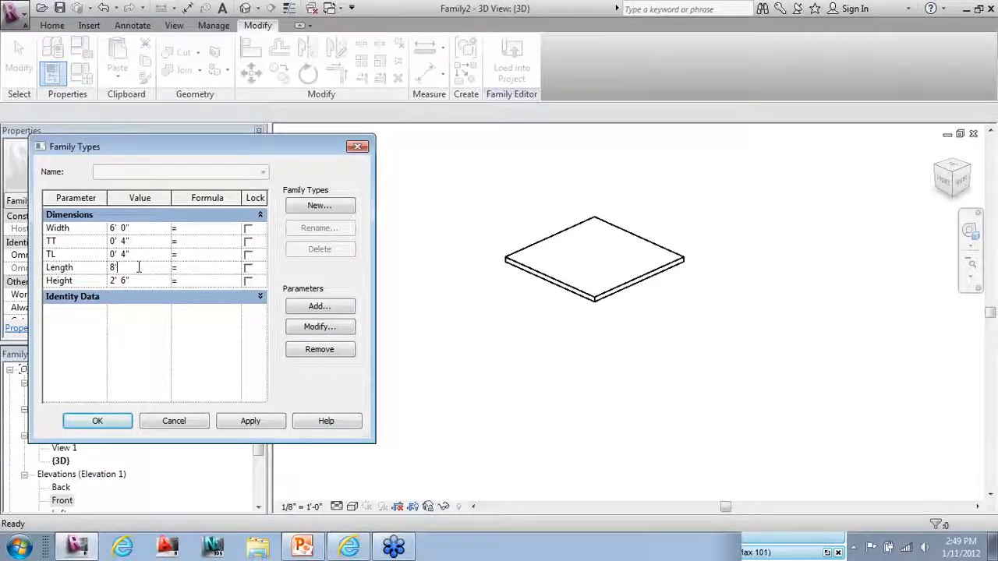
click(250, 422)
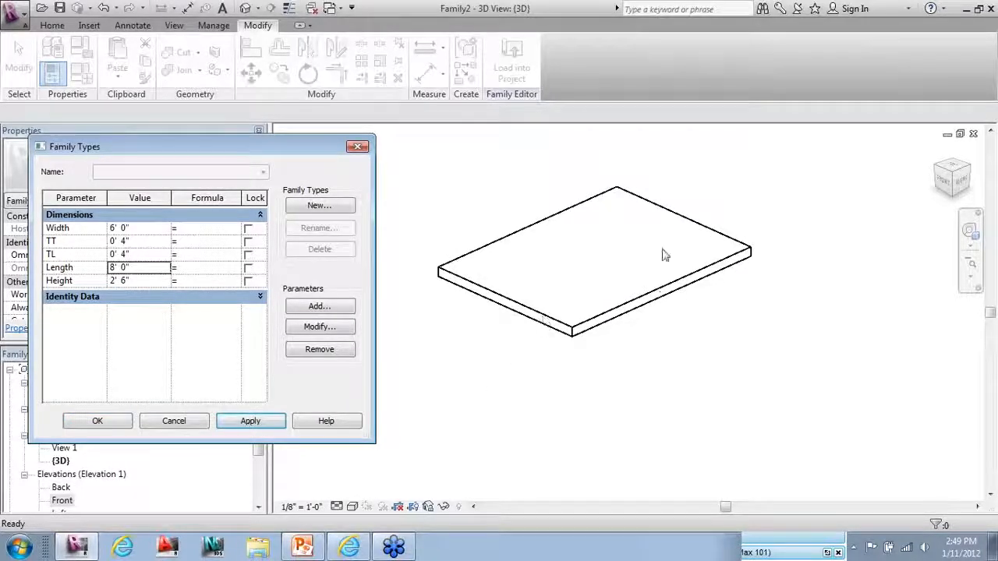
Return the tabletop's Width and Length parameters to 4' 0", then apply and accept the family types.
click(138, 227)
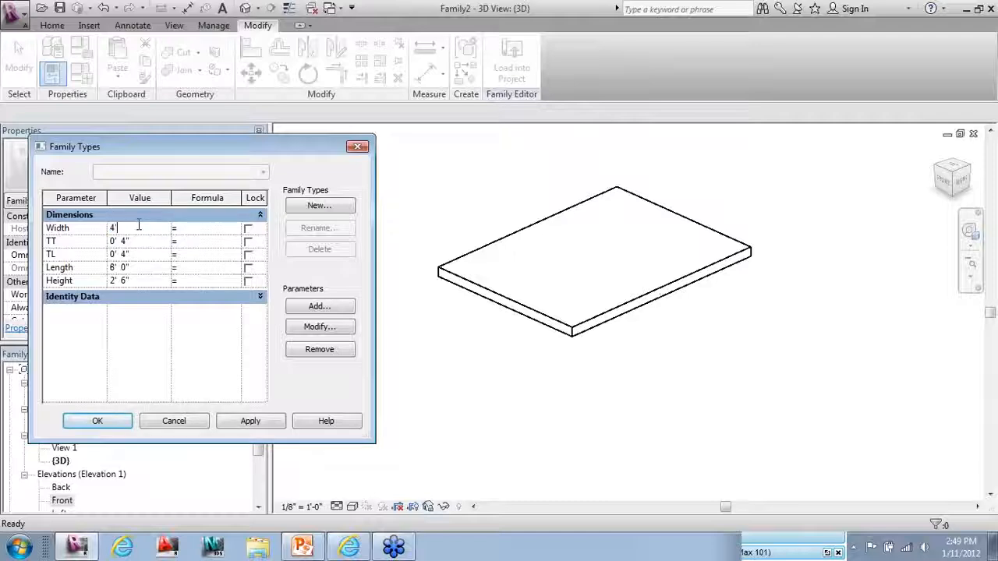
click(156, 270)
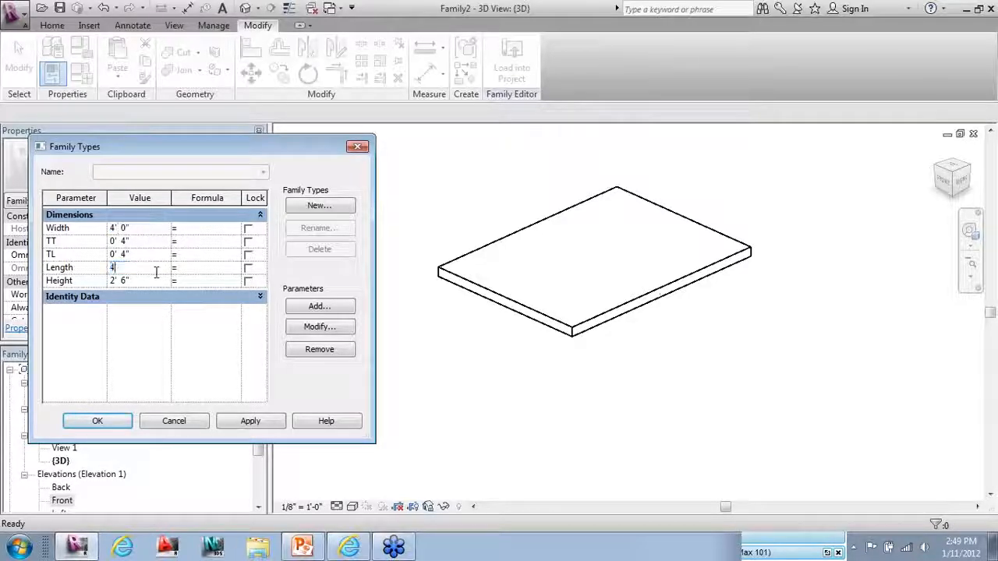
text(4' 0")
click(242, 425)
click(96, 423)
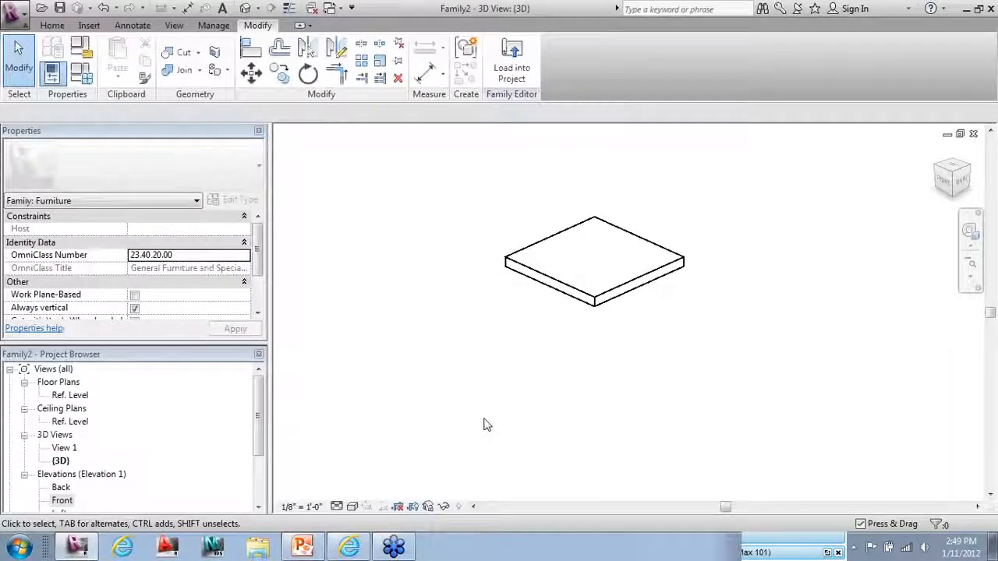
In the Ref. Level plan, start an extrusion and sketch the upper-left leg square between the TL reference planes, locking its sides to them.
double_click(74, 395)
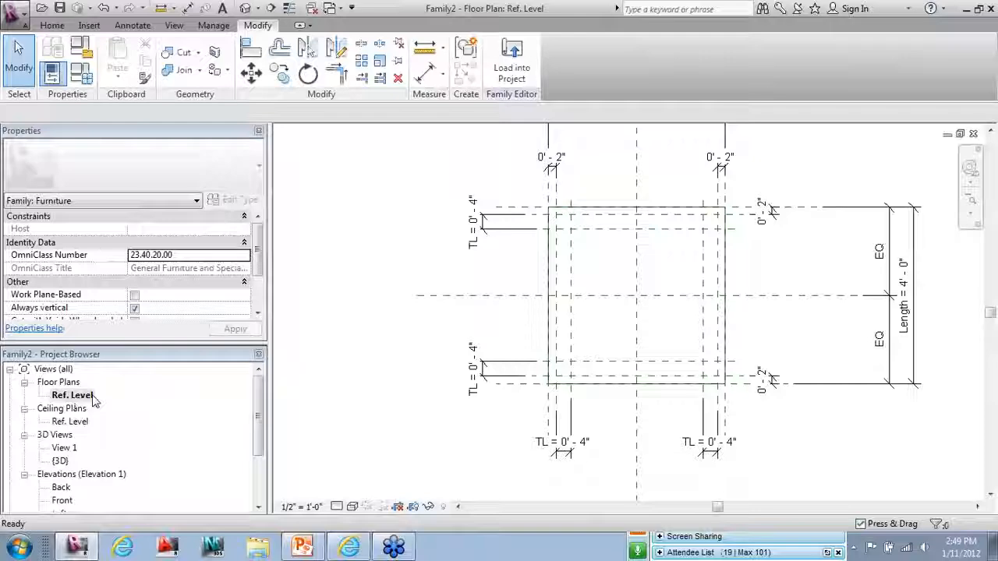
scroll(771, 383, up, 3)
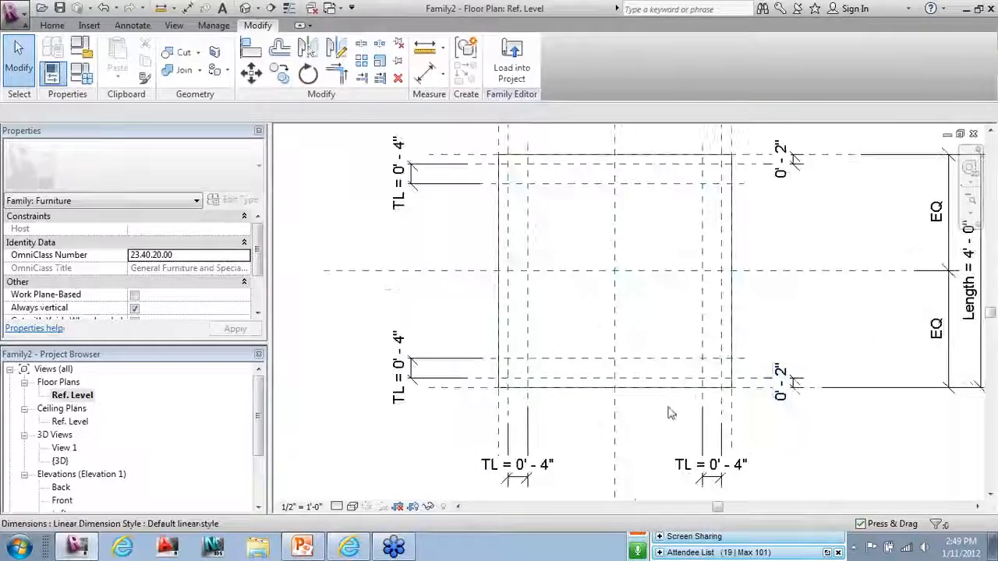
scroll(646, 335, up, 1)
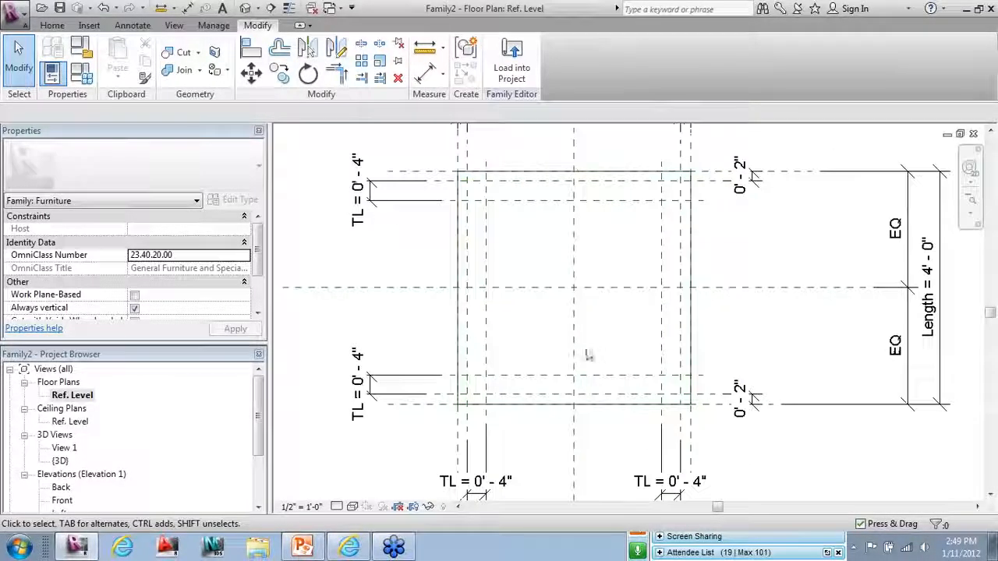
click(52, 26)
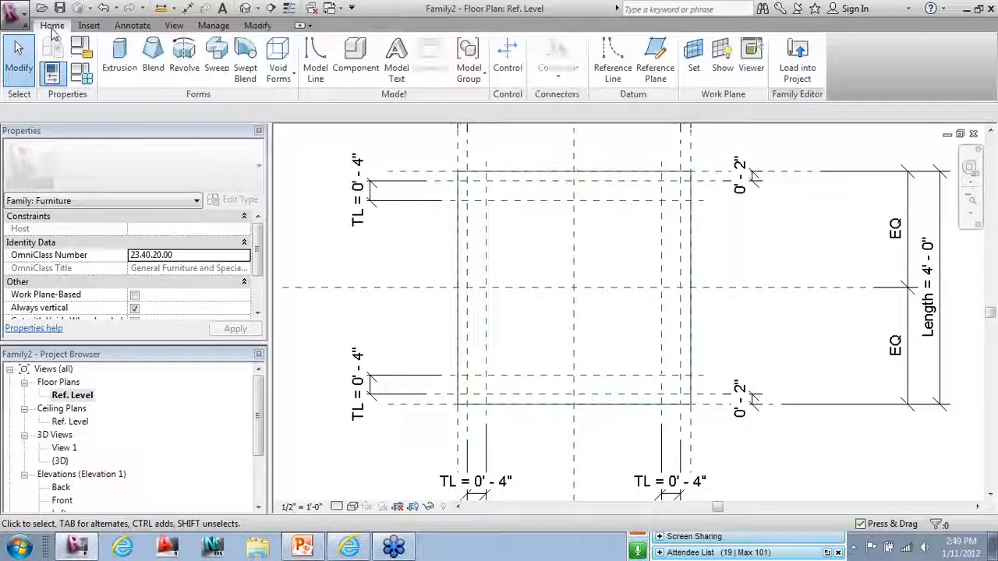
click(119, 59)
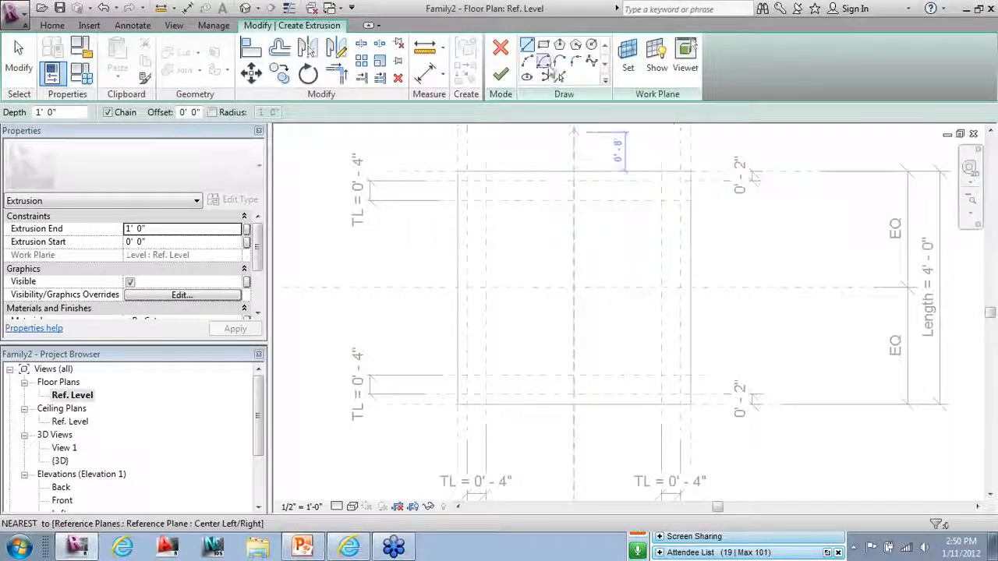
click(545, 46)
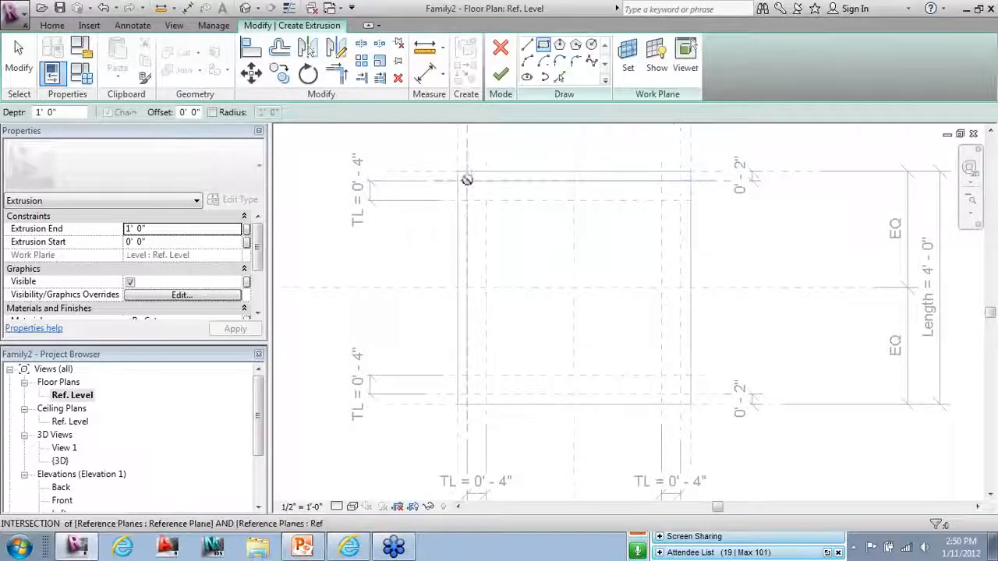
click(467, 180)
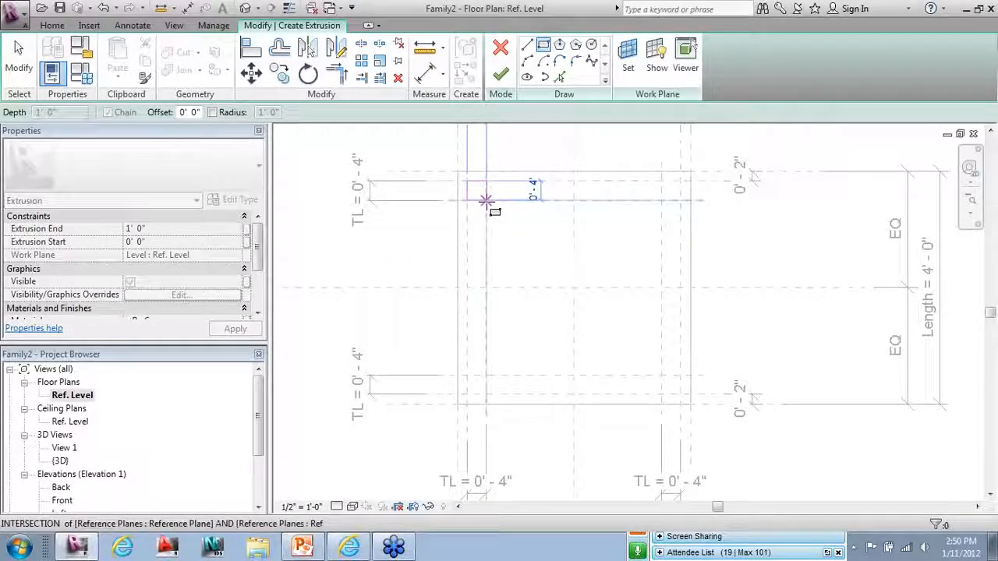
click(484, 200)
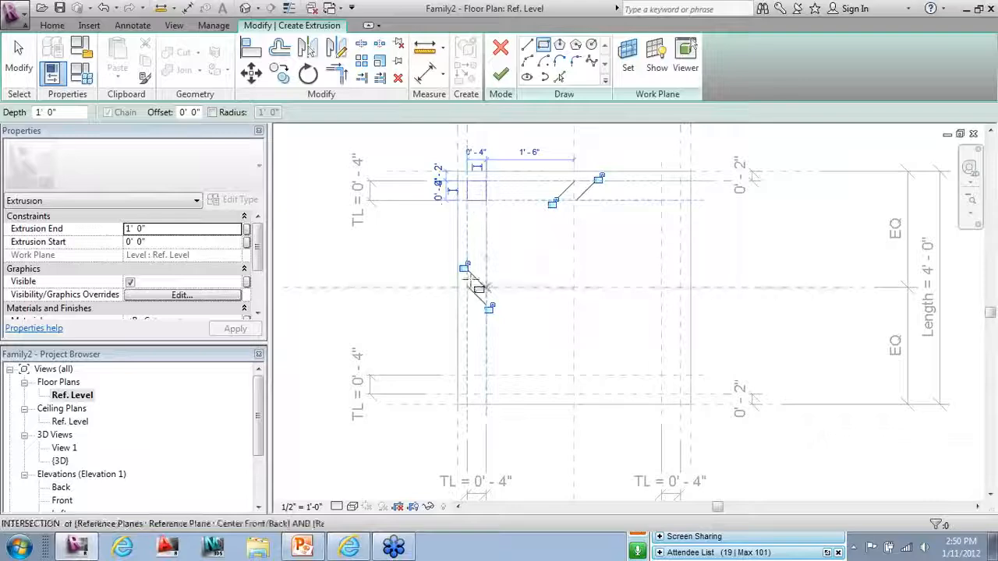
click(485, 307)
click(554, 206)
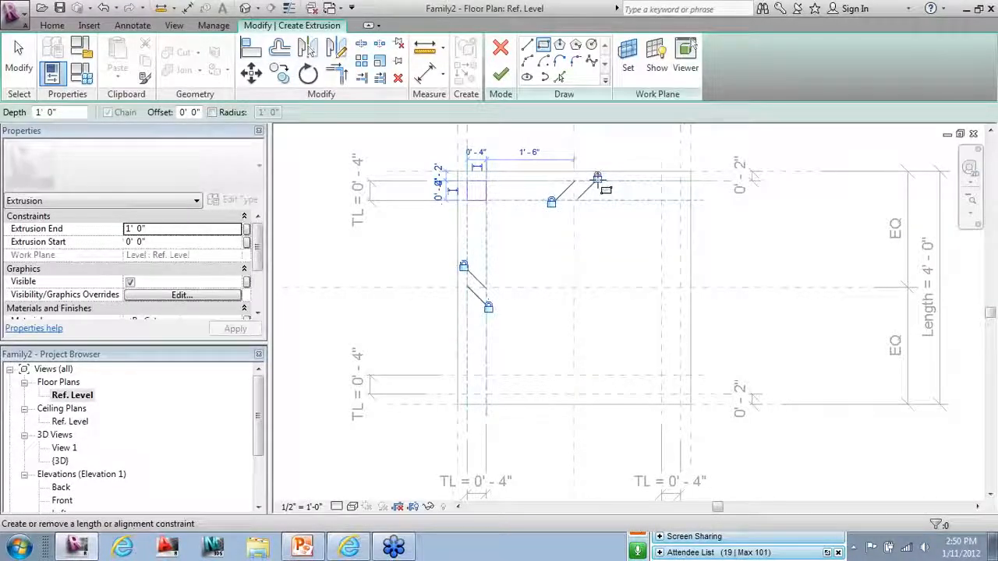
Sketch the upper-right and lower-right leg squares at the reference plane intersections and lock their sides to the planes.
click(680, 181)
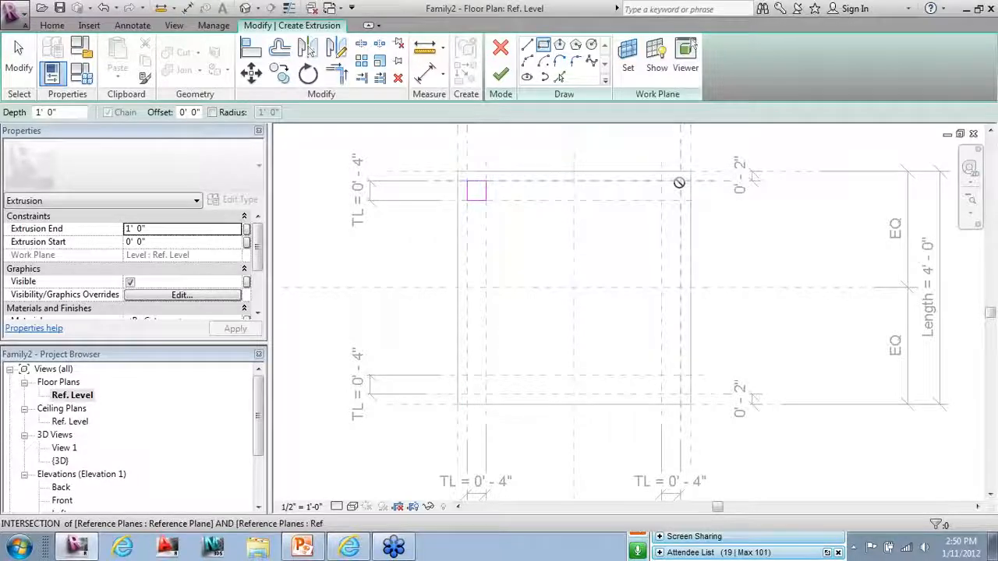
click(661, 201)
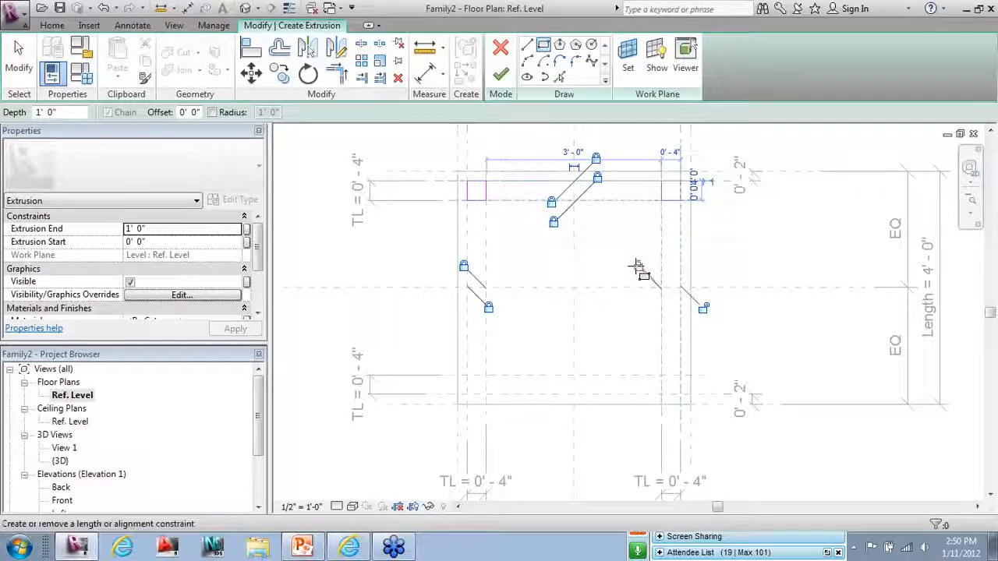
click(682, 376)
click(701, 393)
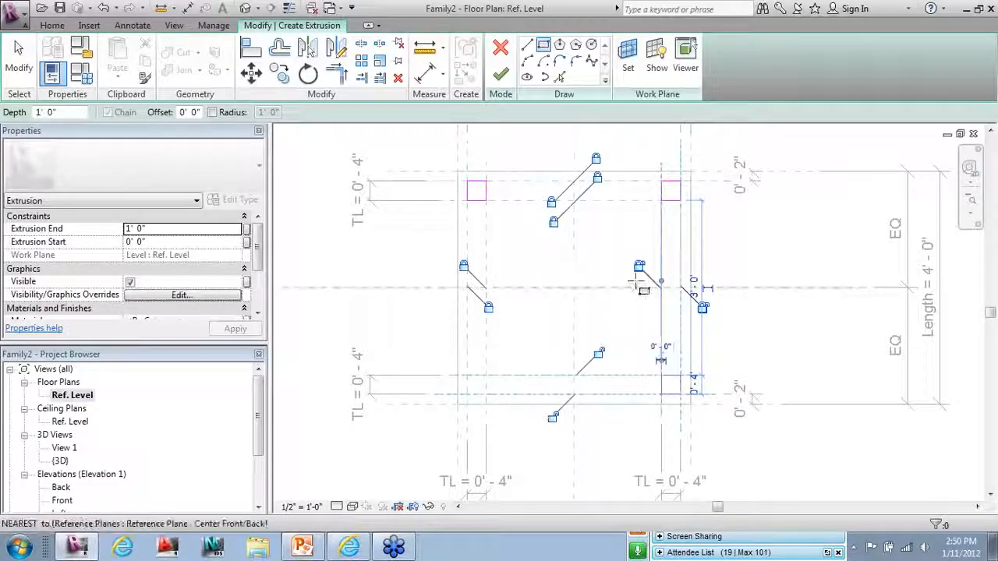
key(ctrl)
key(ctrl)
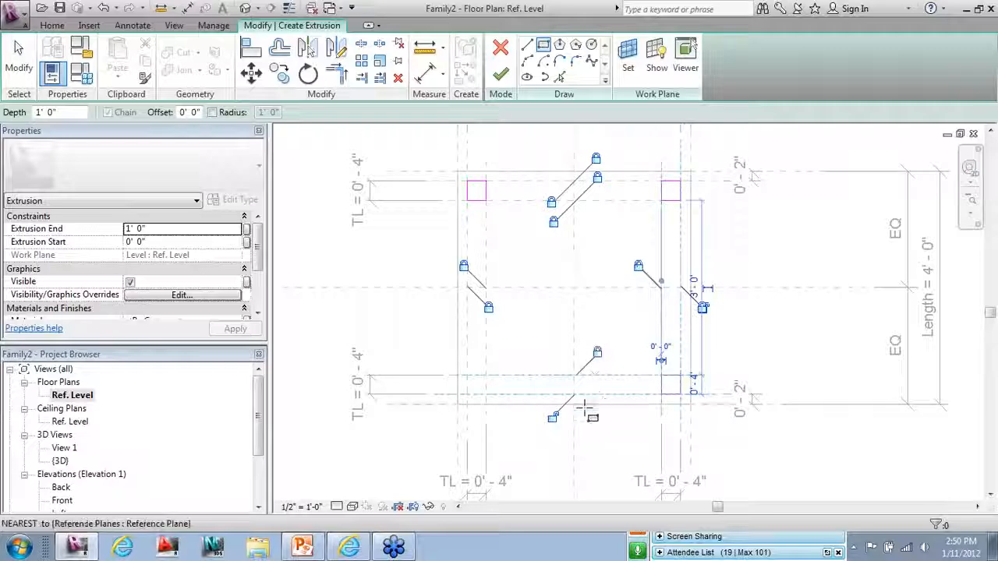
scroll(568, 345, down, 3)
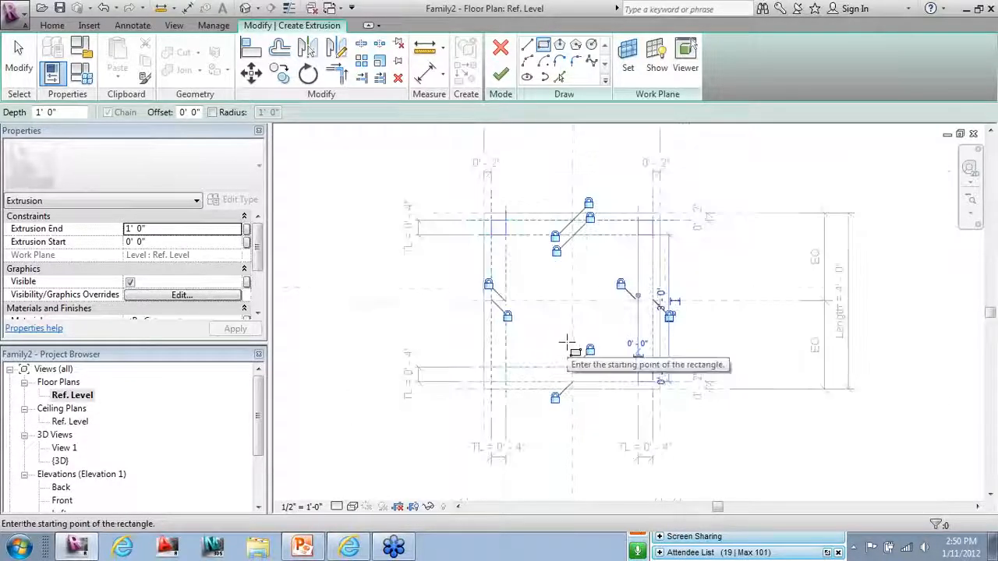
scroll(663, 330, up, 4)
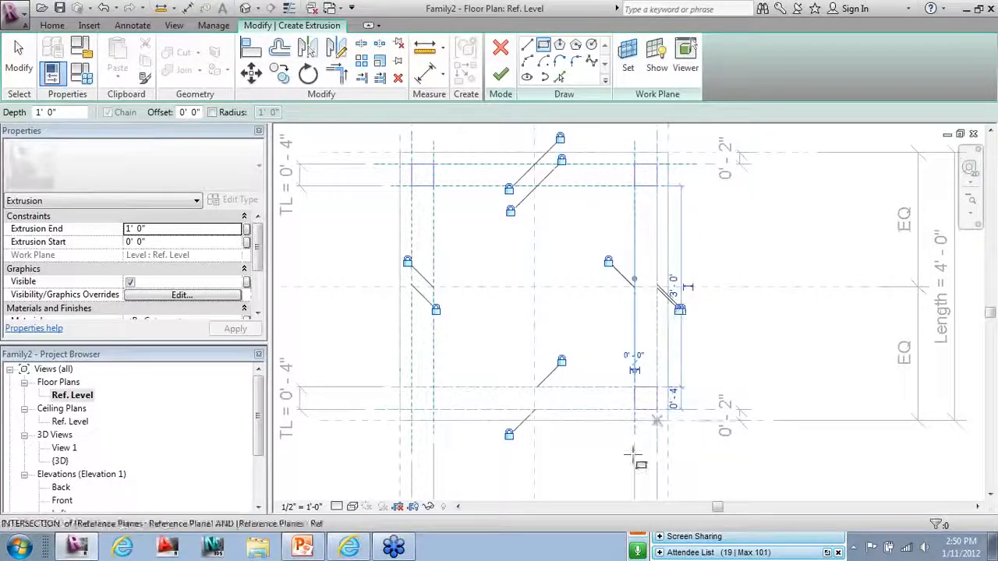
Sketch the lower-left leg square, lock its sides to the reference planes, and finish the legs extrusion.
click(435, 387)
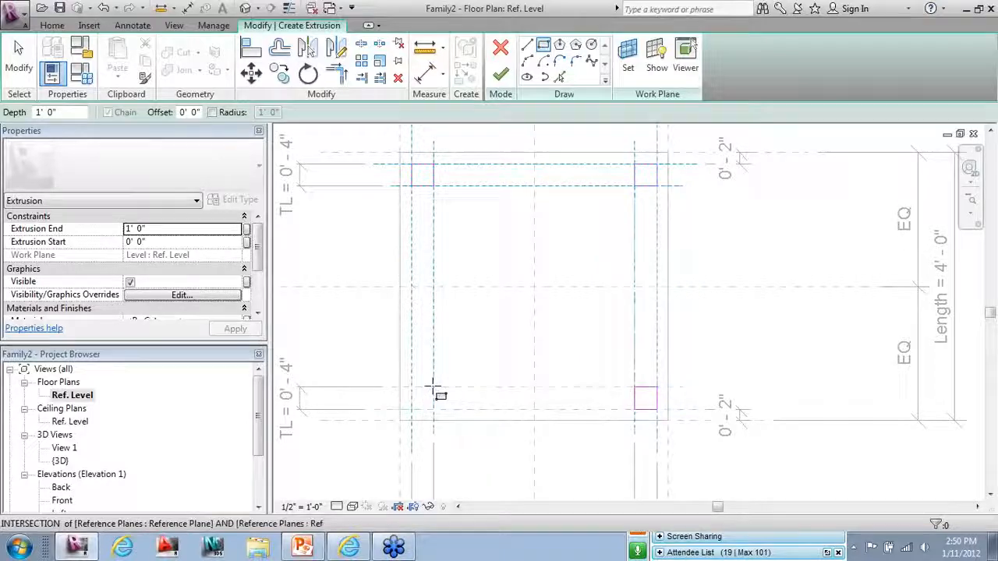
click(412, 408)
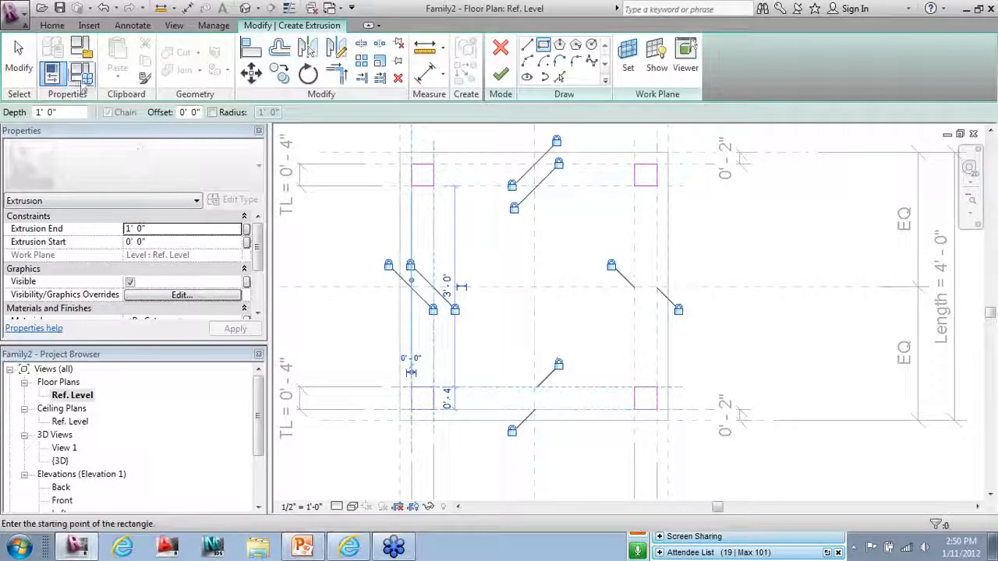
click(19, 56)
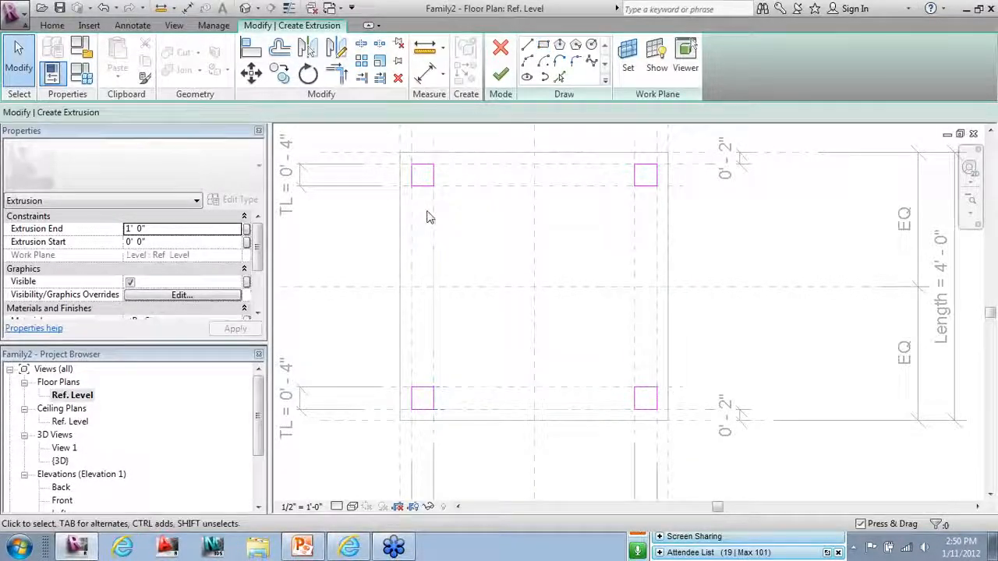
click(501, 74)
click(721, 281)
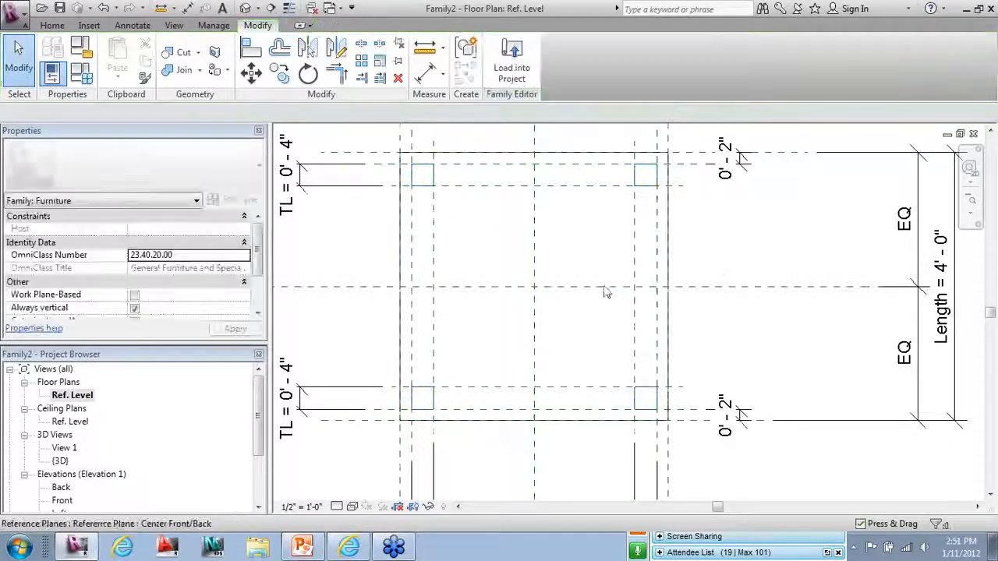
In the Front elevation, align and lock the tops of the legs to the reference plane at the tabletop's underside.
click(63, 501)
double_click(62, 501)
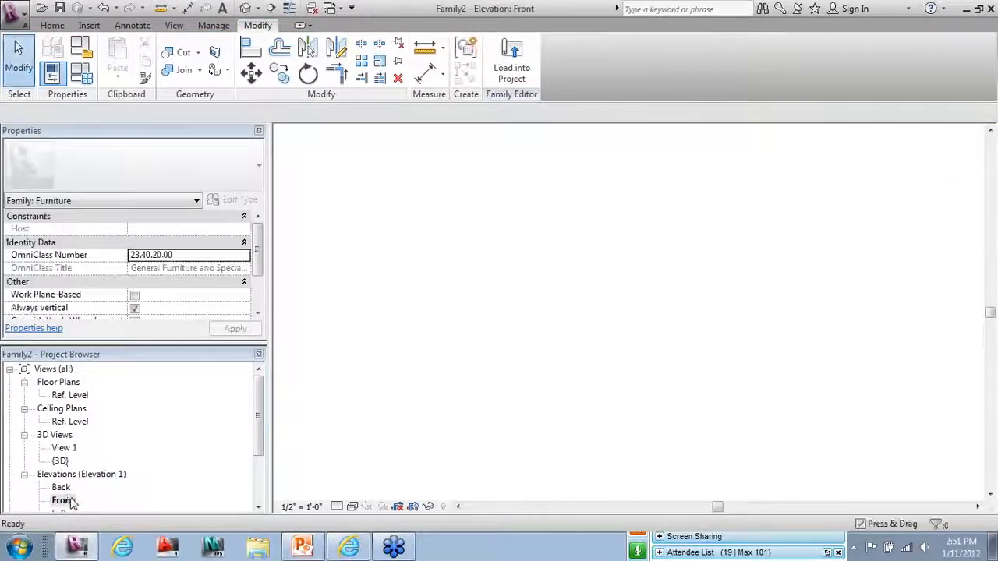
click(464, 339)
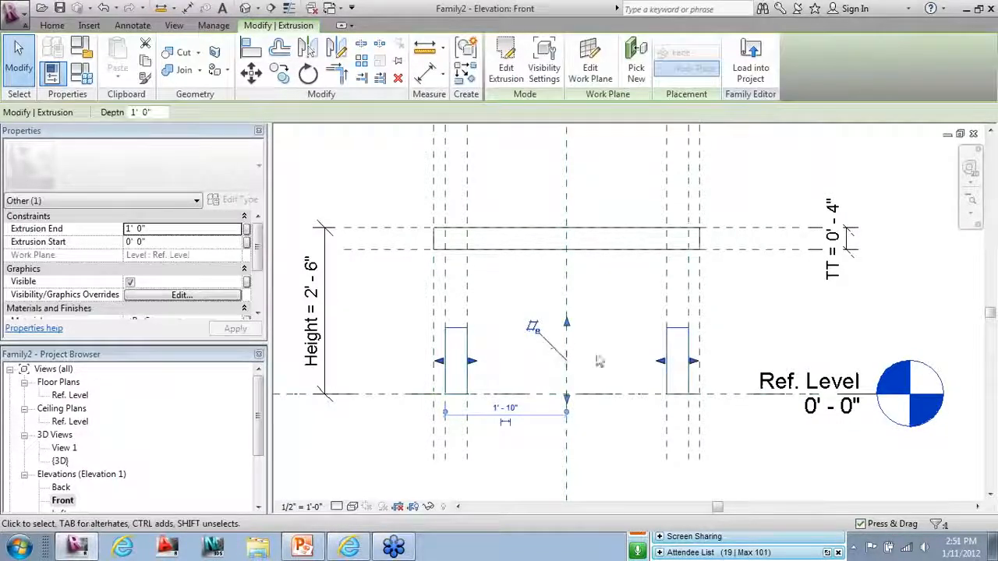
click(622, 381)
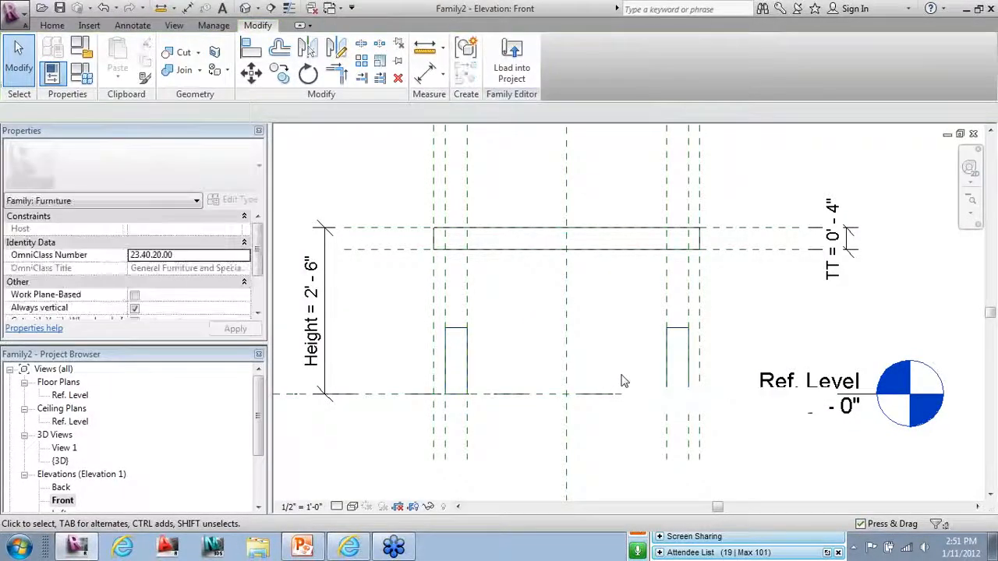
key(a)
key(l)
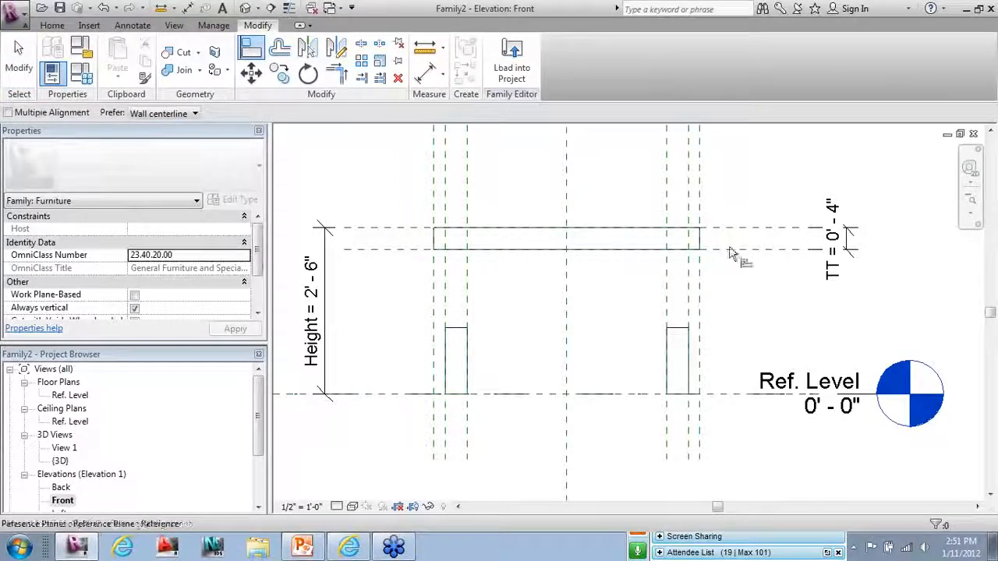
click(747, 250)
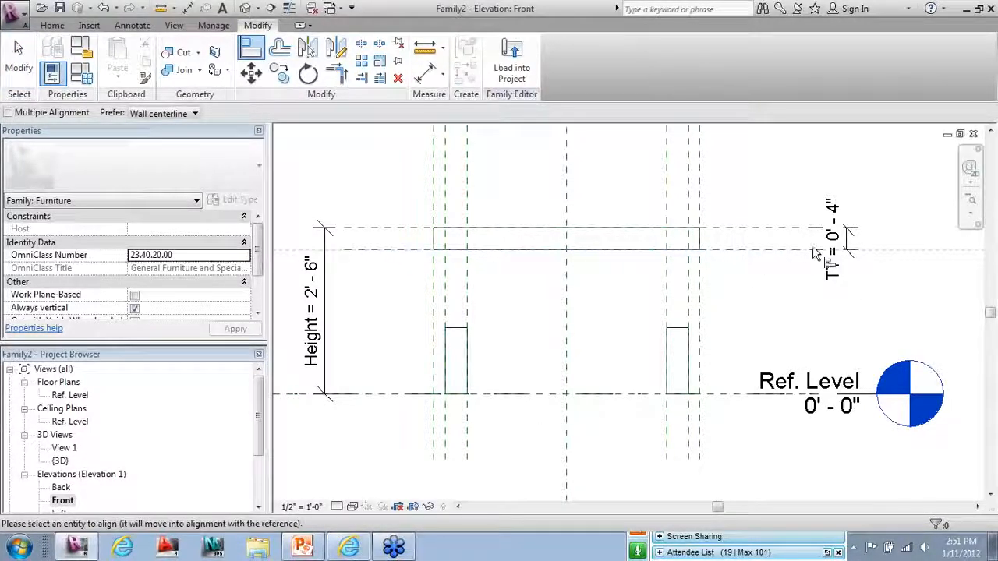
click(678, 327)
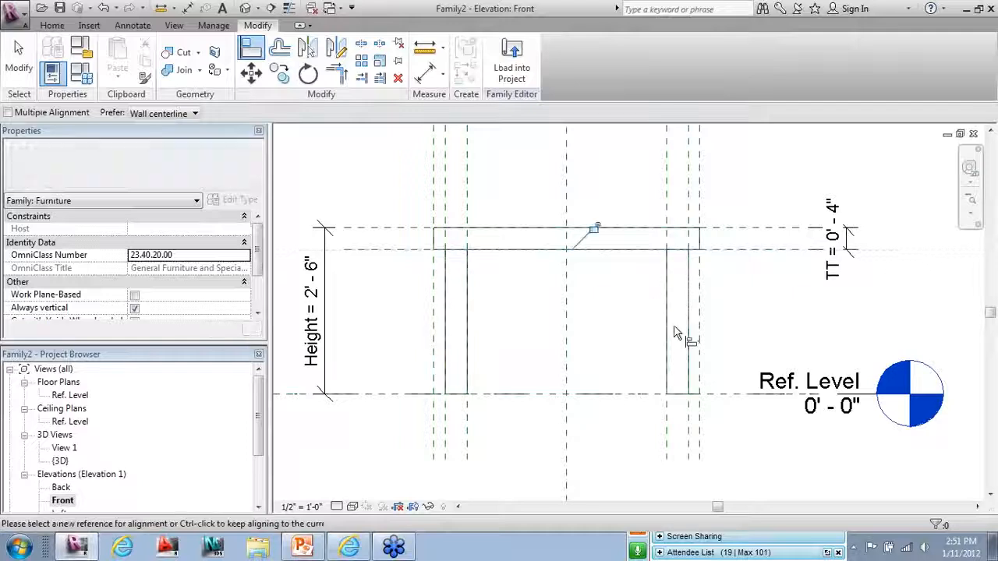
click(594, 228)
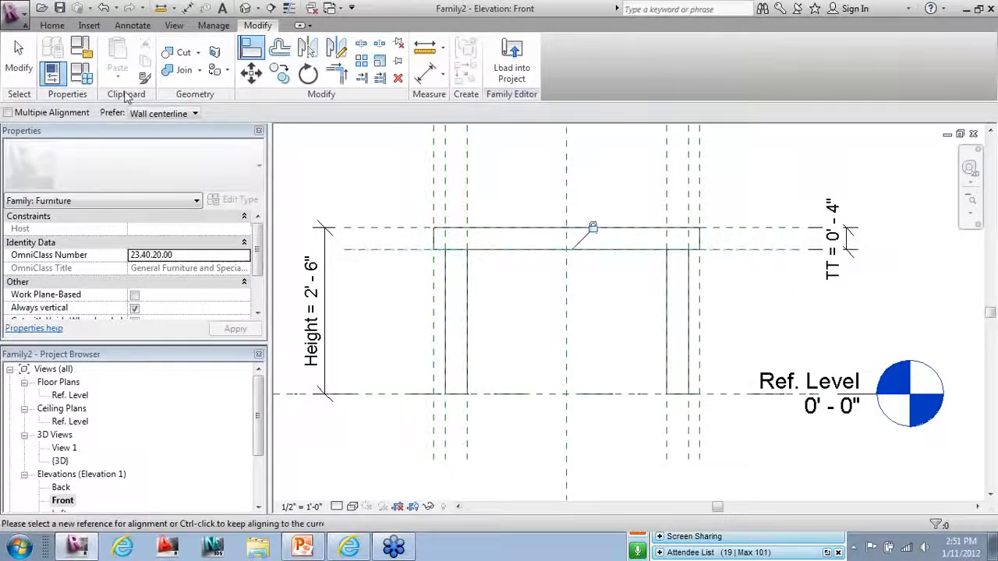
click(27, 52)
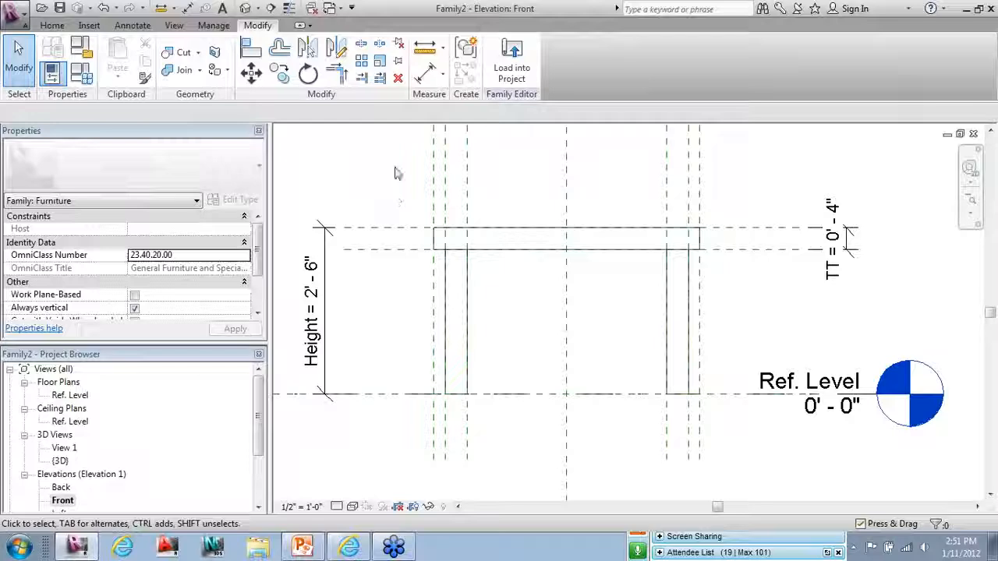
In the 3D view, flex the table with Width 8', TT 2", Length 3' 6" and Height 3', and apply TL 2".
click(244, 7)
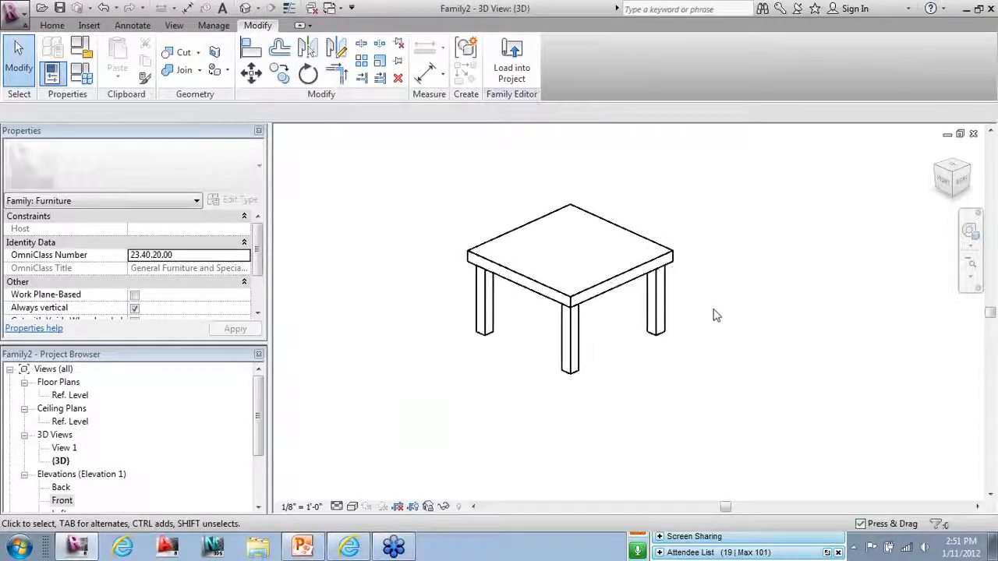
shift+middle_drag(526, 338, 784, 297)
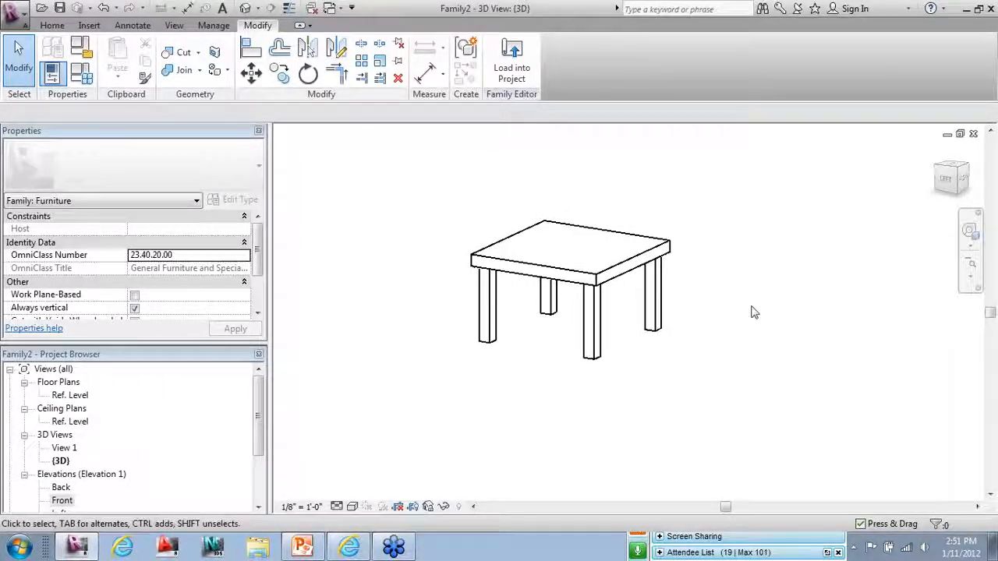
click(81, 74)
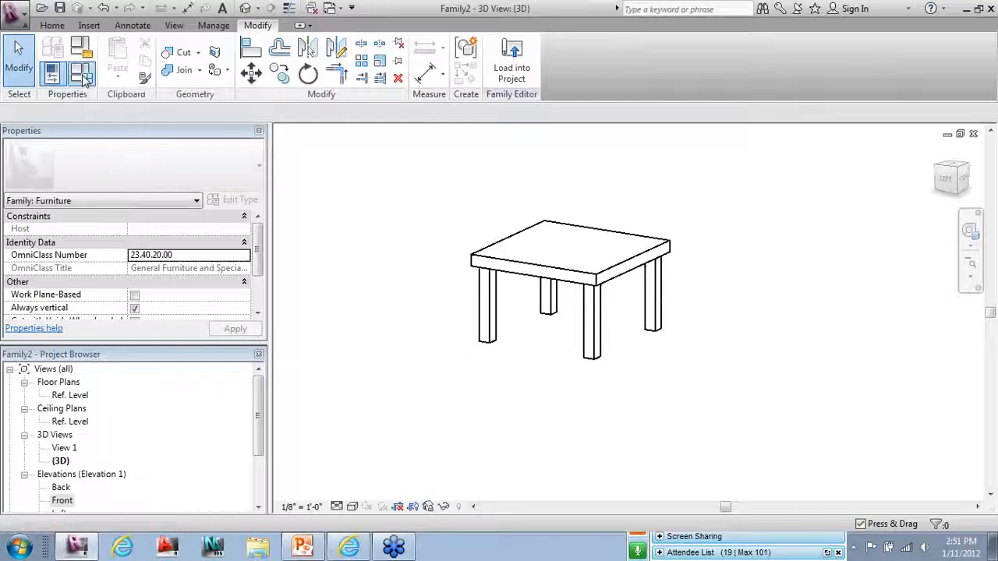
click(148, 227)
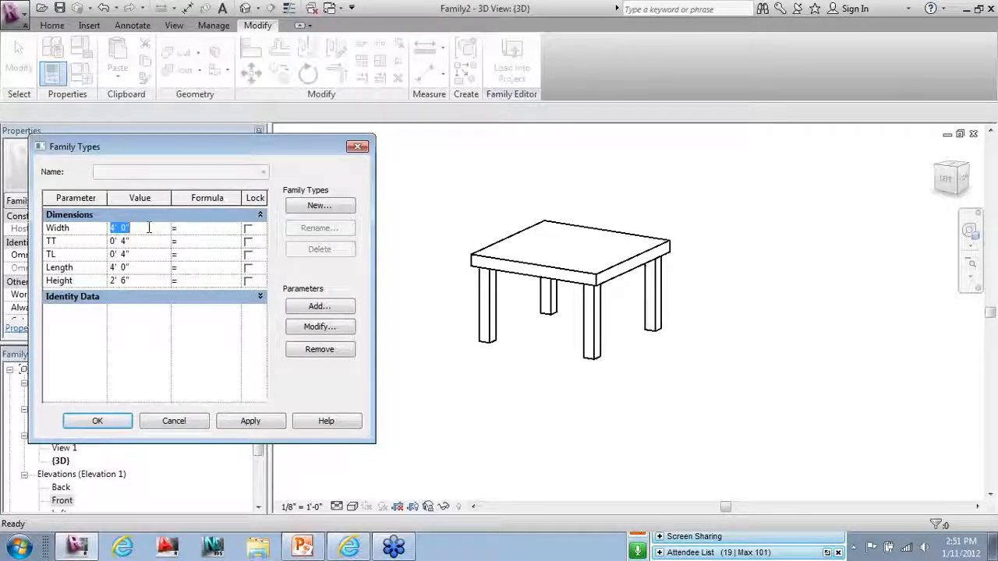
text(8')
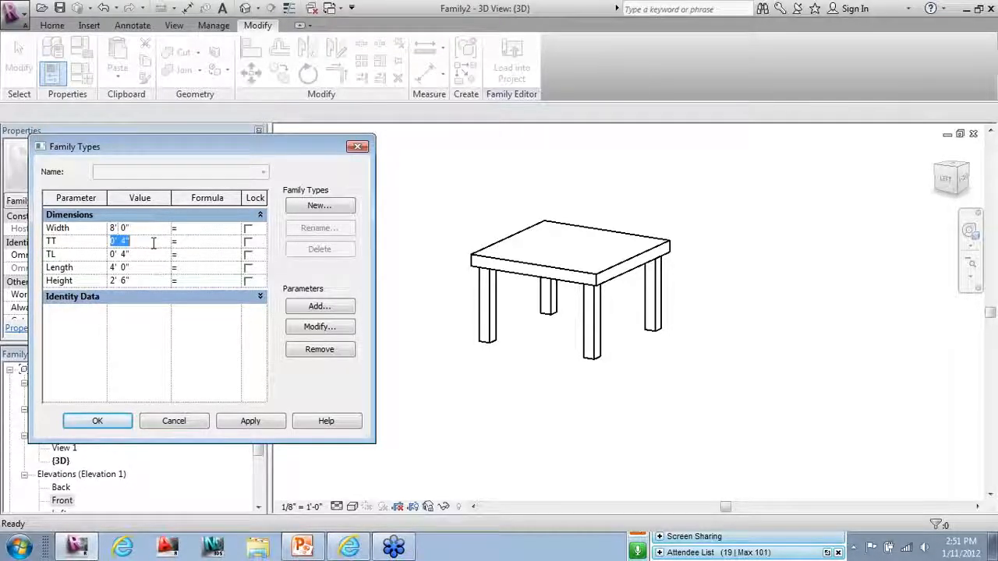
text(2)
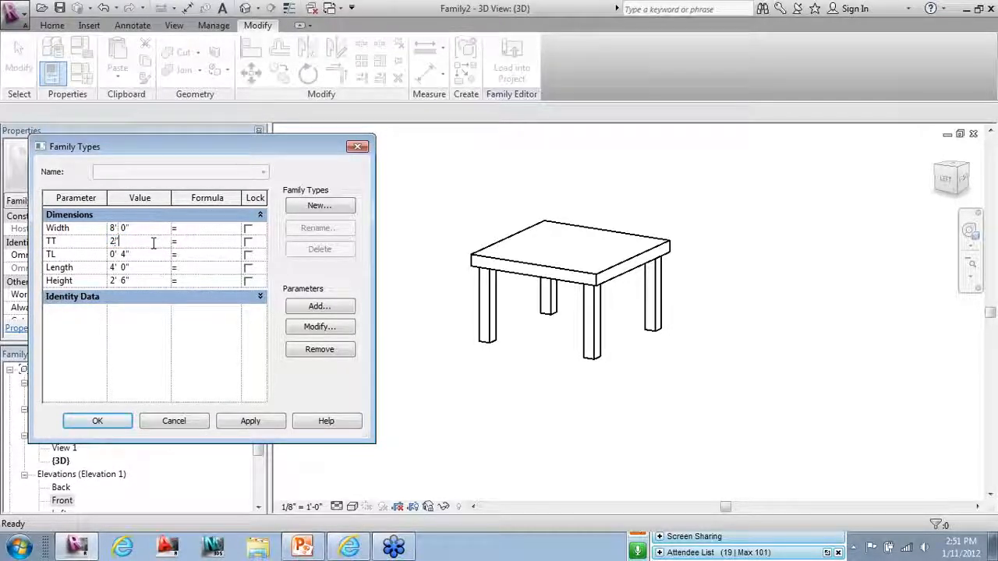
click(147, 267)
text(3)
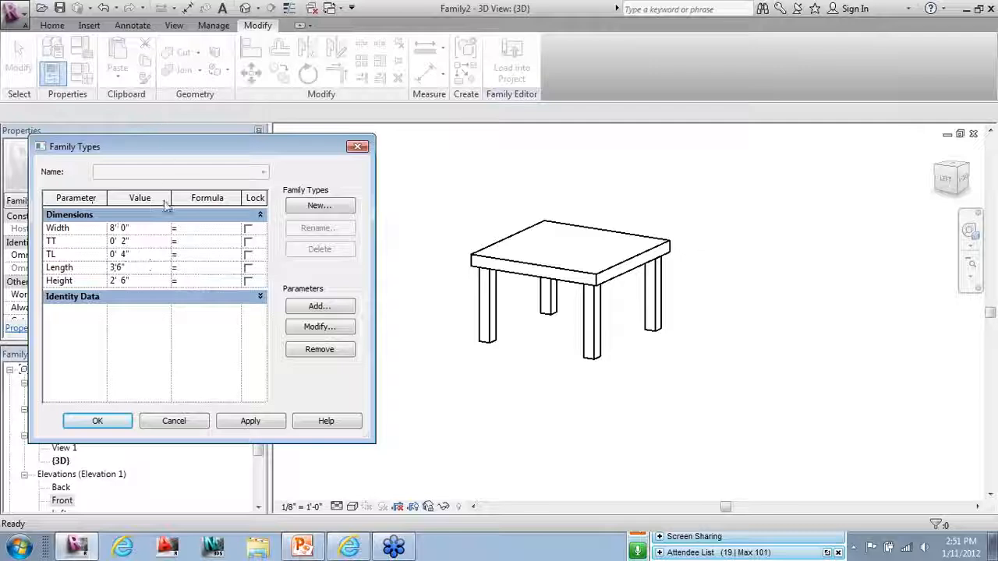
click(145, 282)
text(3)
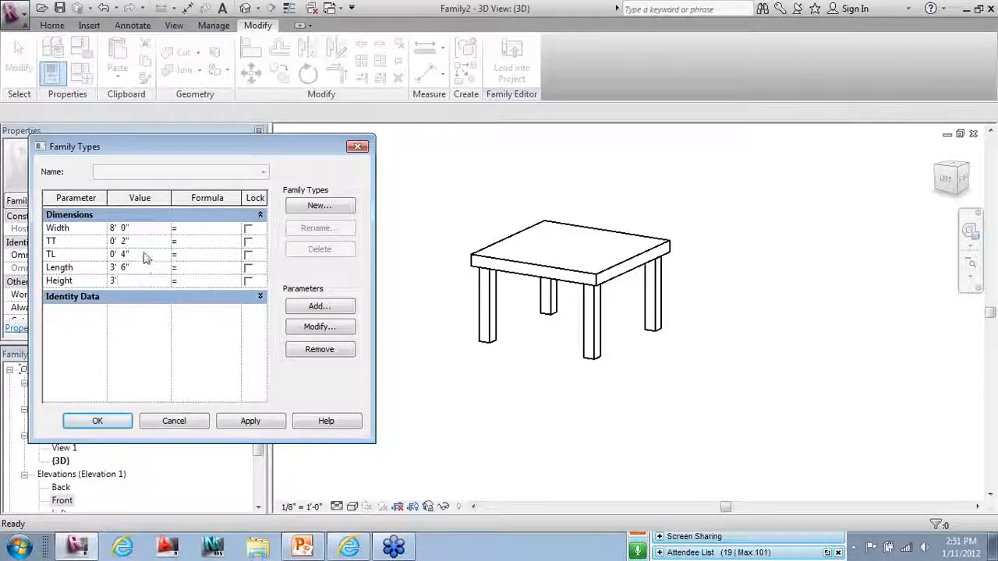
click(269, 422)
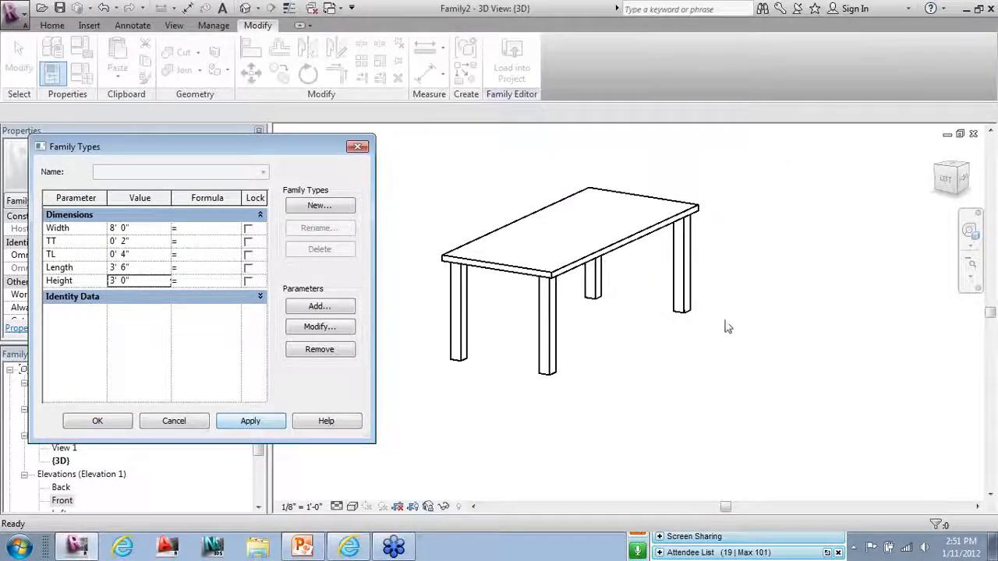
click(156, 256)
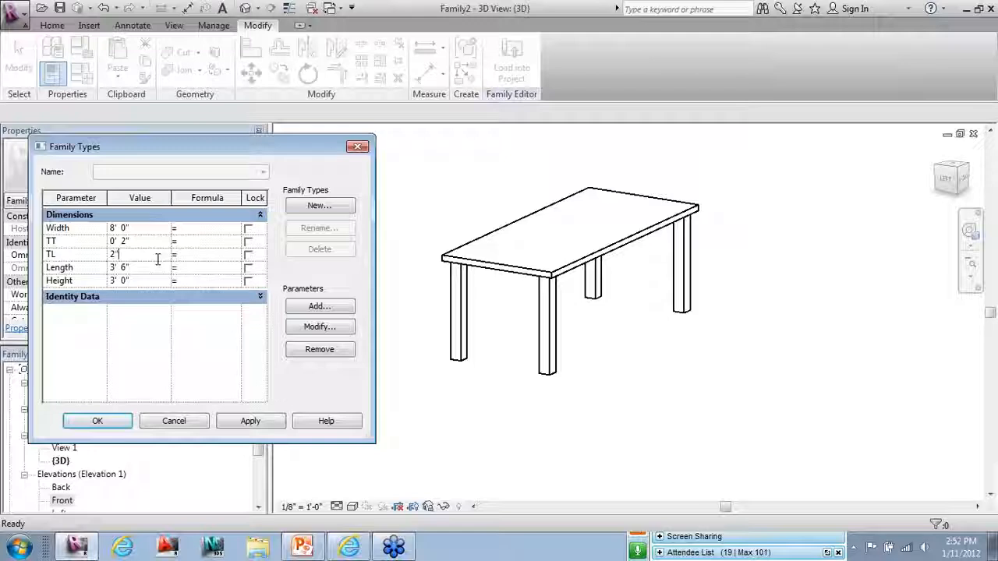
click(245, 425)
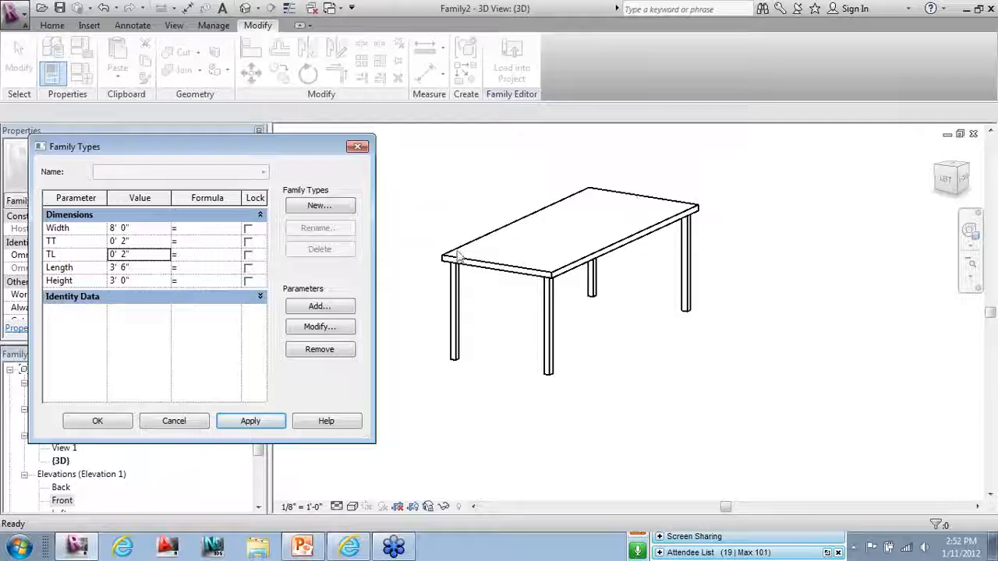
Set Width and Length both to 4', accept the family types, and open the Ref. Level floor plan.
click(164, 227)
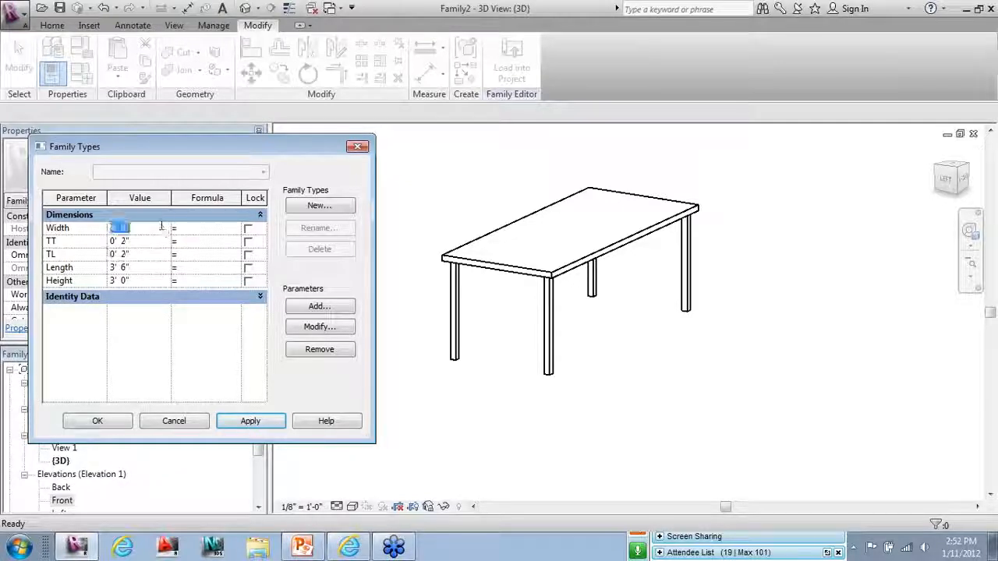
text(4')
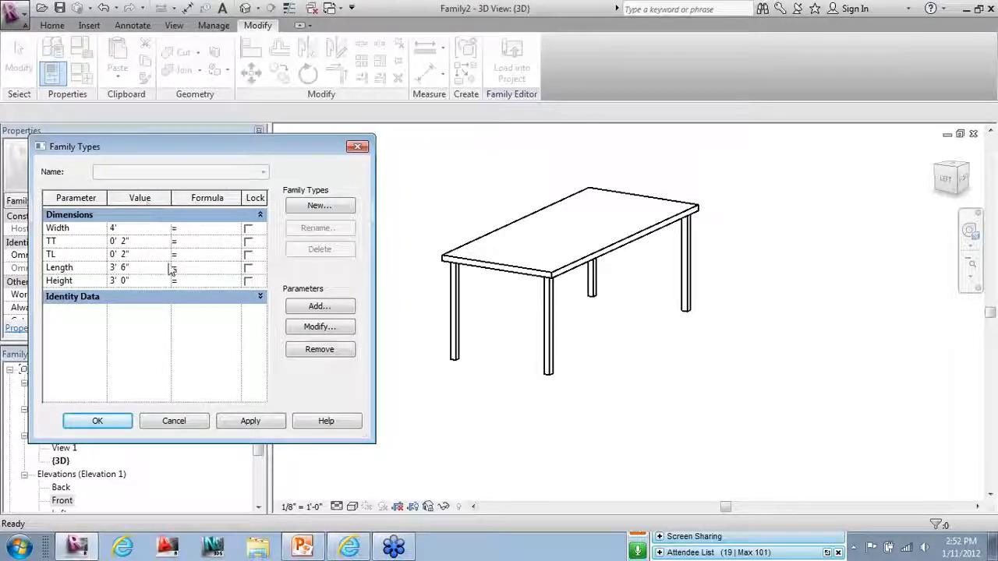
text(4')
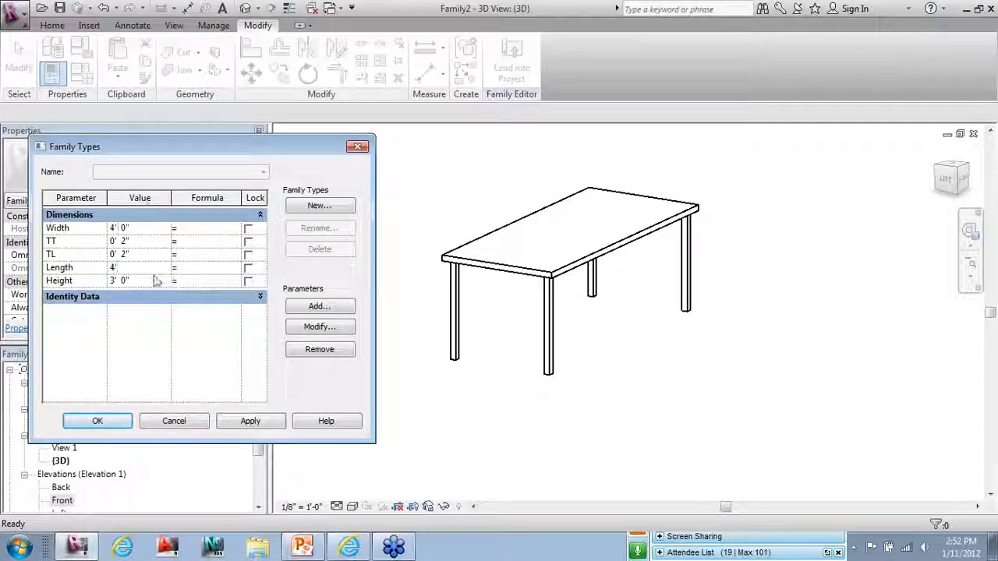
click(267, 419)
click(116, 426)
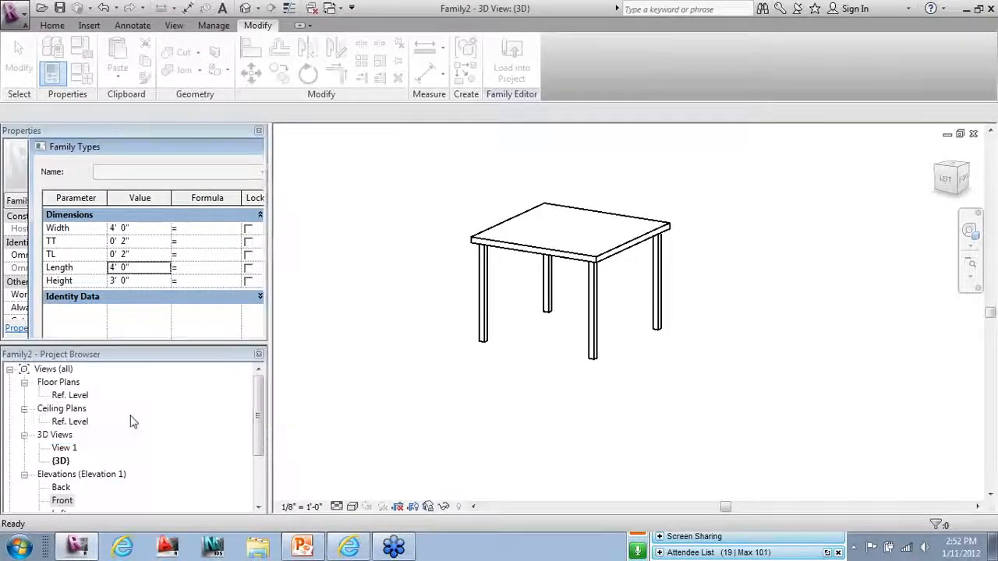
double_click(70, 397)
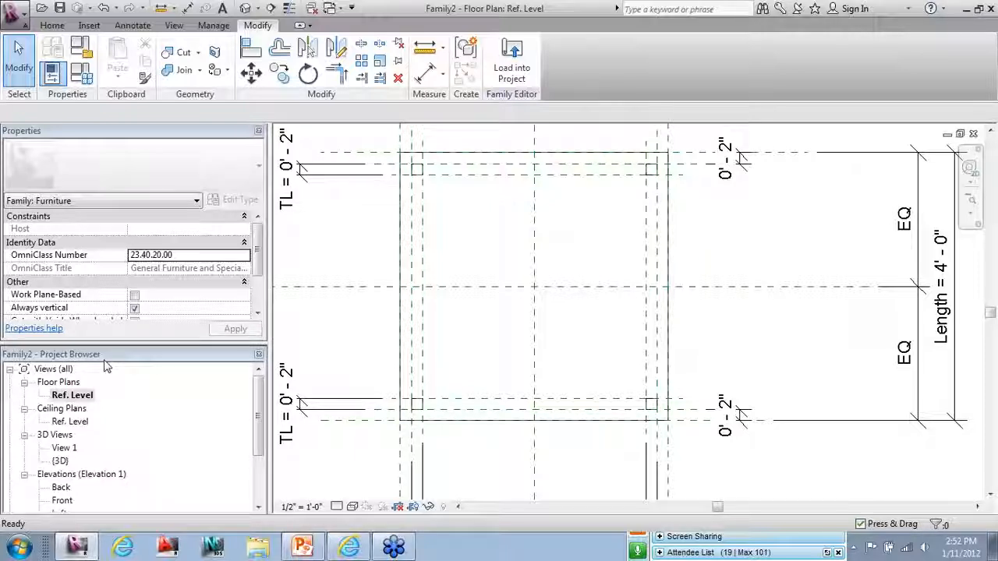
click(470, 159)
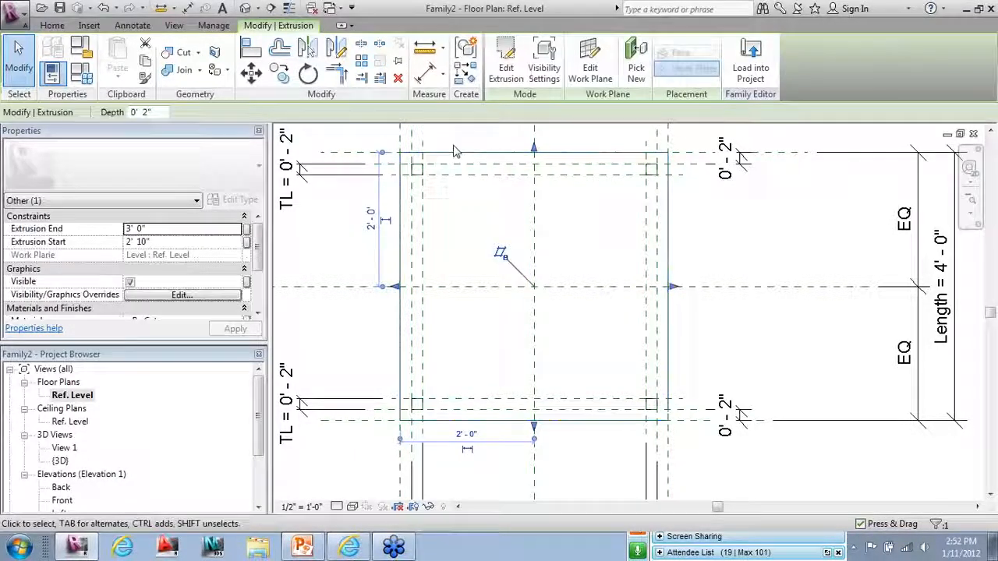
click(503, 62)
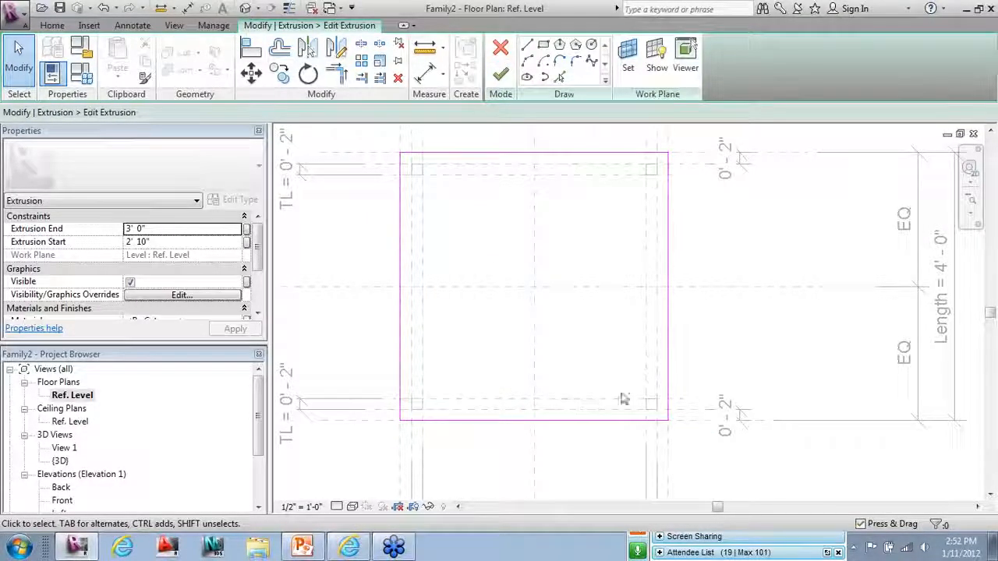
click(543, 44)
click(473, 227)
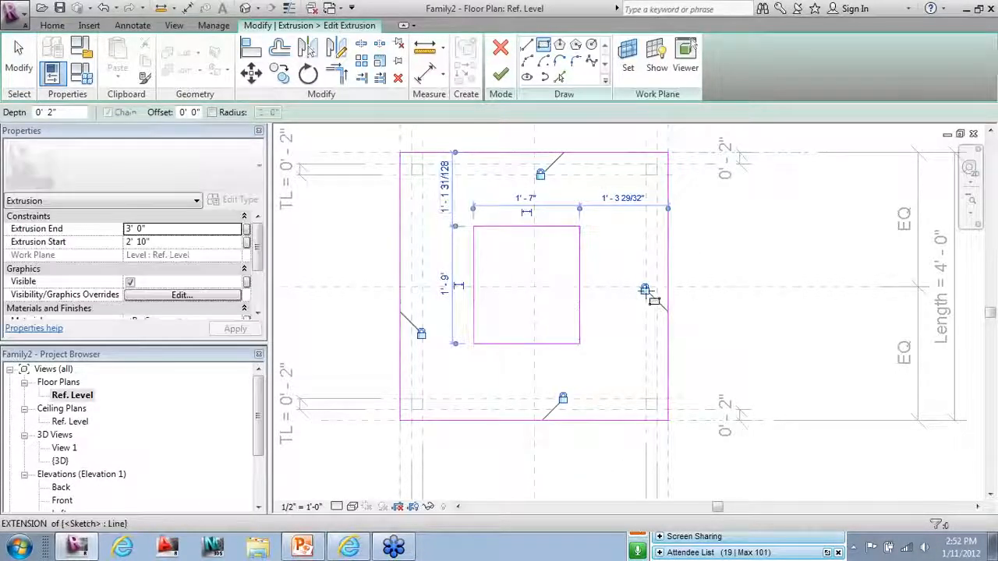
key(Escape)
key(Escape)
key(ctrl+z)
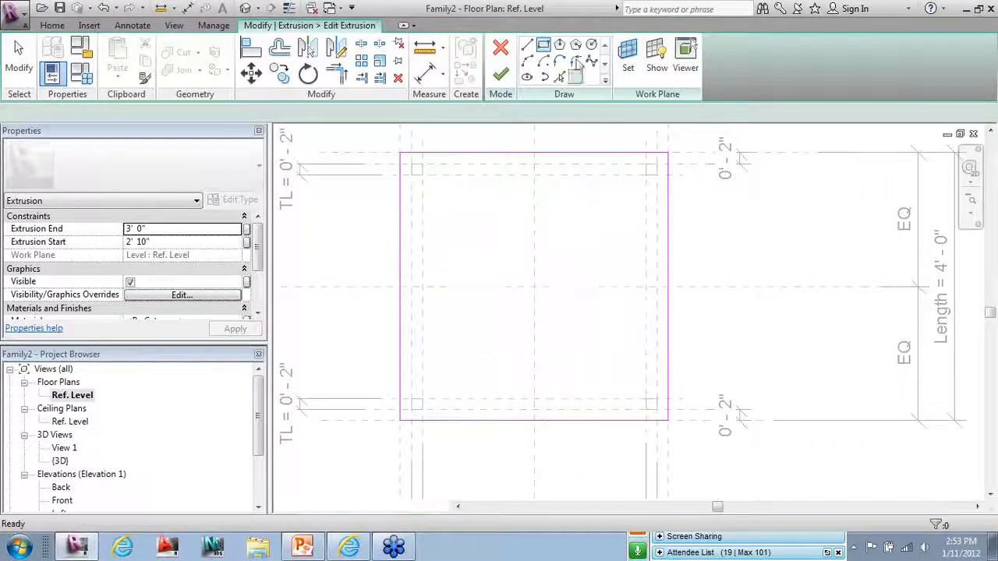
click(506, 52)
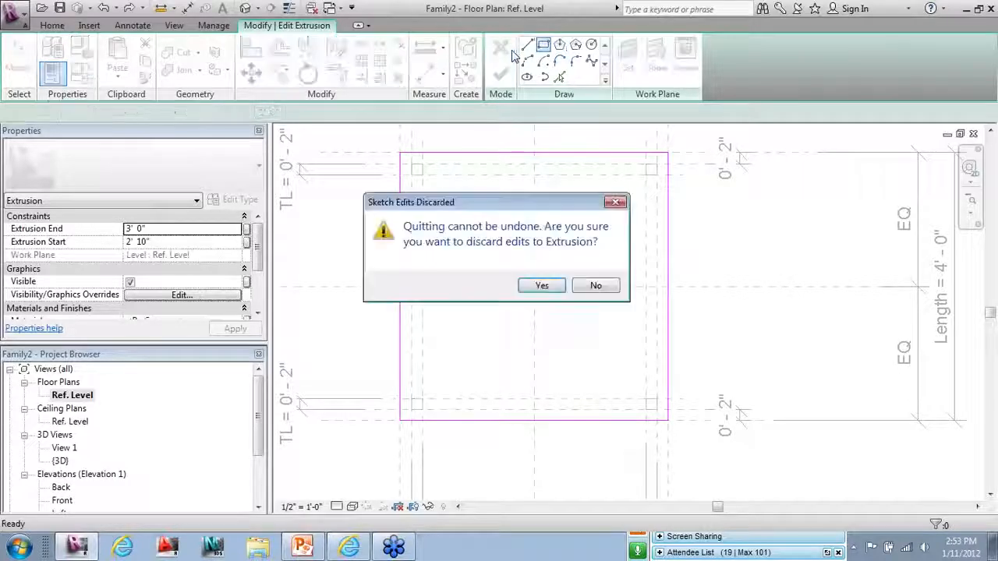
click(542, 286)
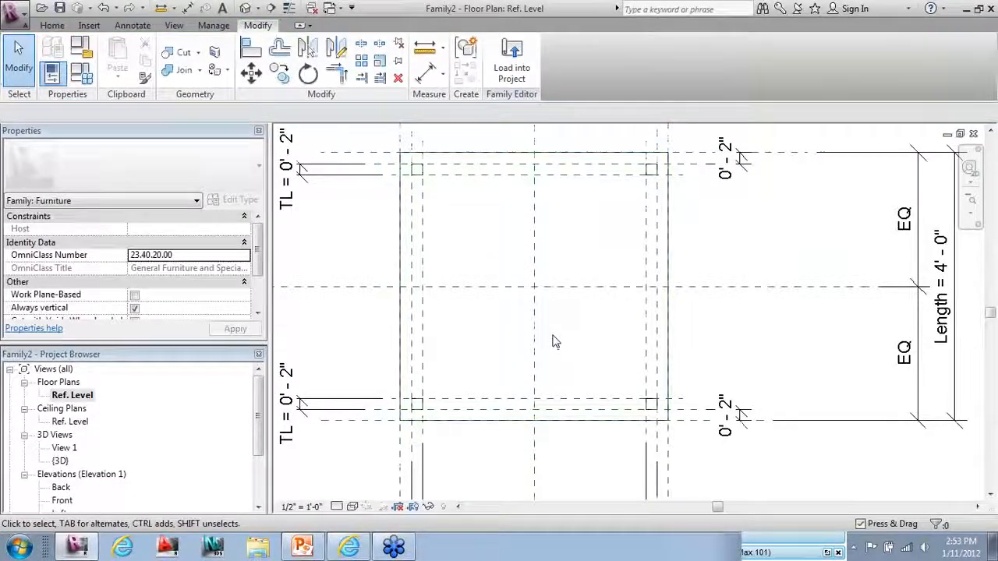
Create a void extrusion from a rectangle between the innermost leg reference planes, lock its sides to them, and finish the sketch.
click(58, 25)
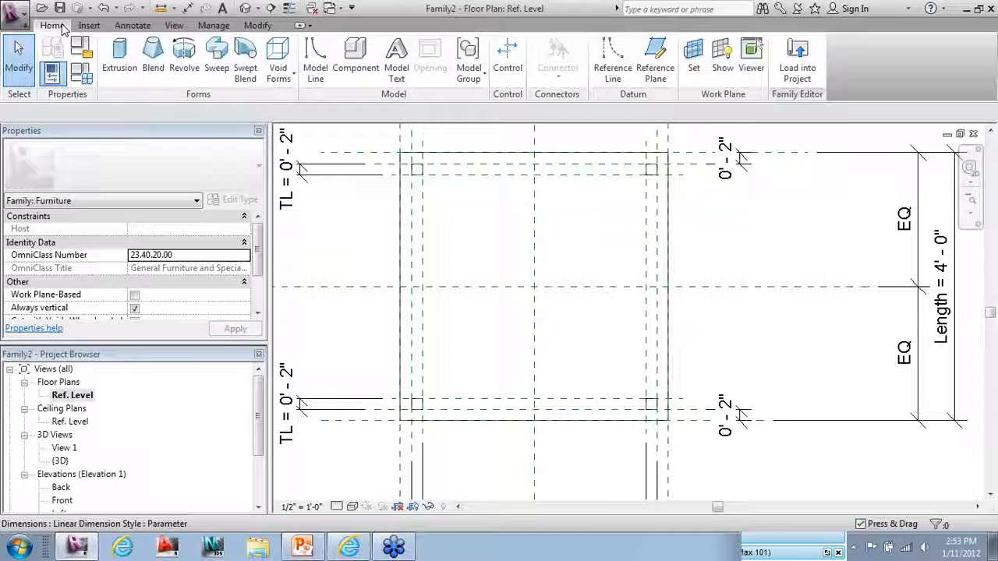
click(276, 78)
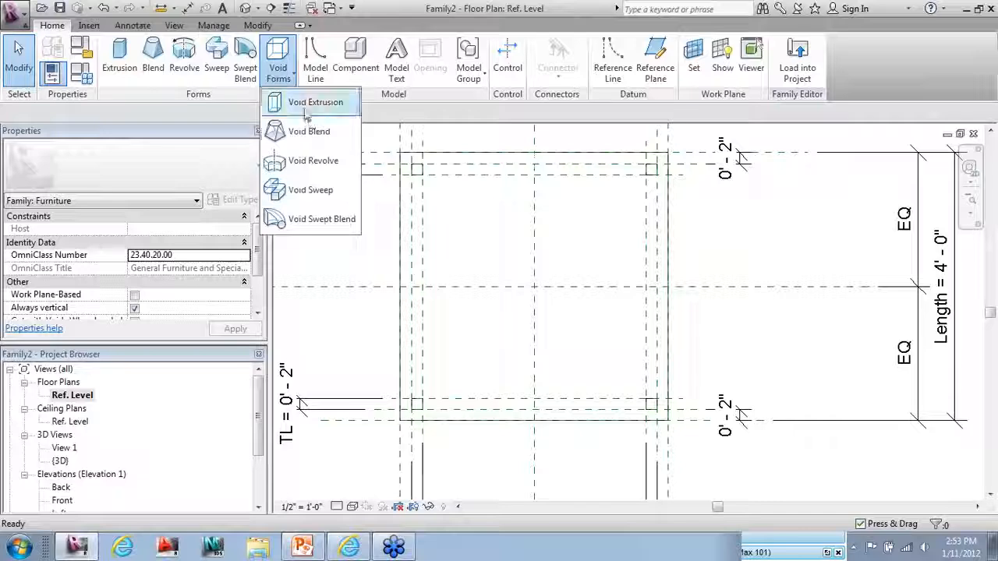
click(305, 108)
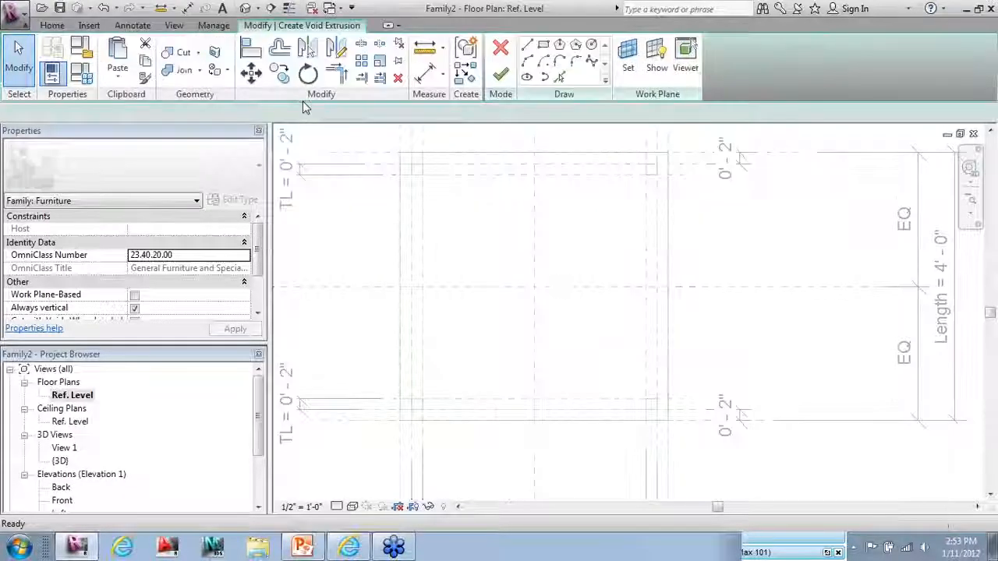
click(543, 45)
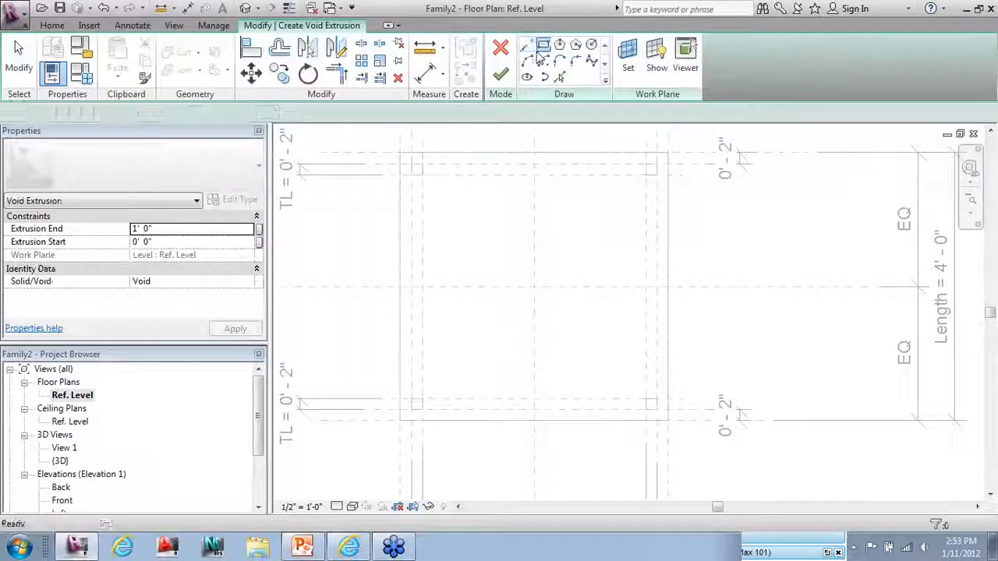
click(422, 175)
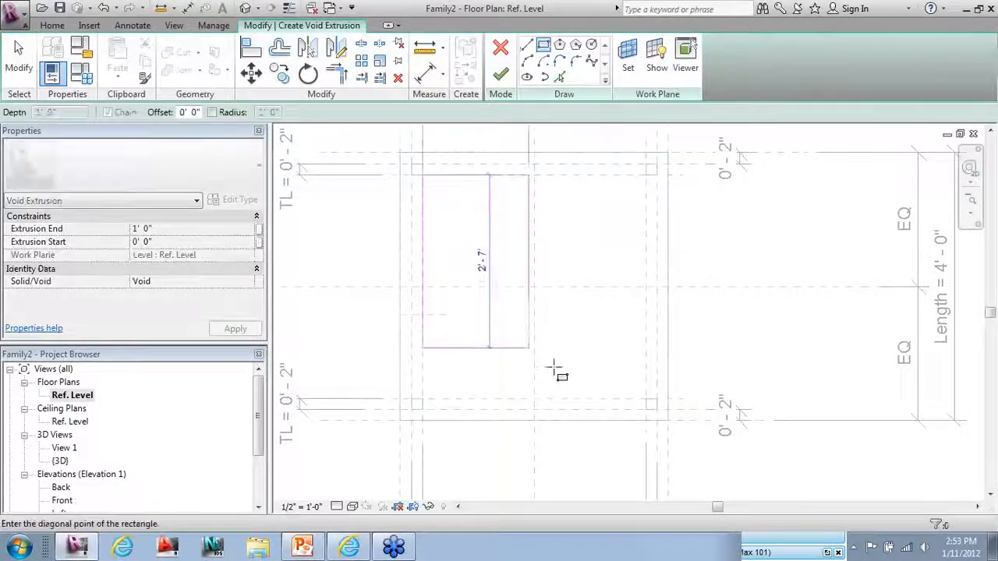
click(647, 399)
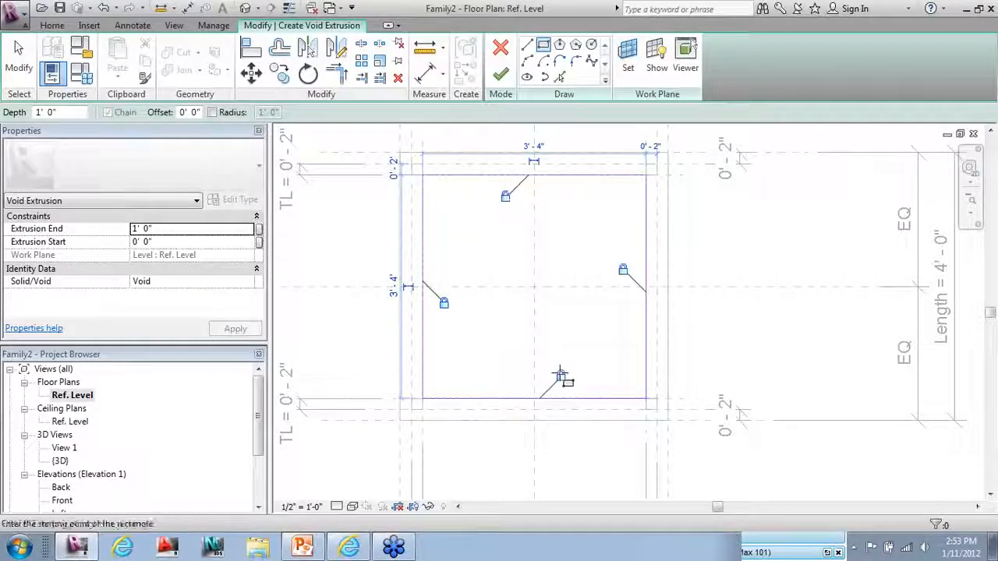
click(500, 74)
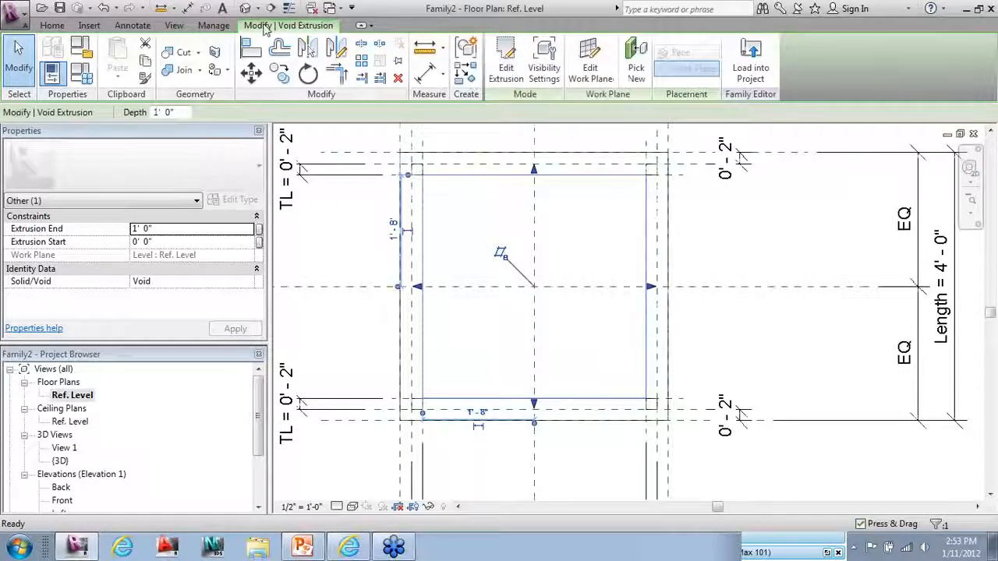
Check the void in the 3D view, and in the Front elevation align its top and bottom to the tabletop's top and underside reference planes.
click(245, 8)
key(Escape)
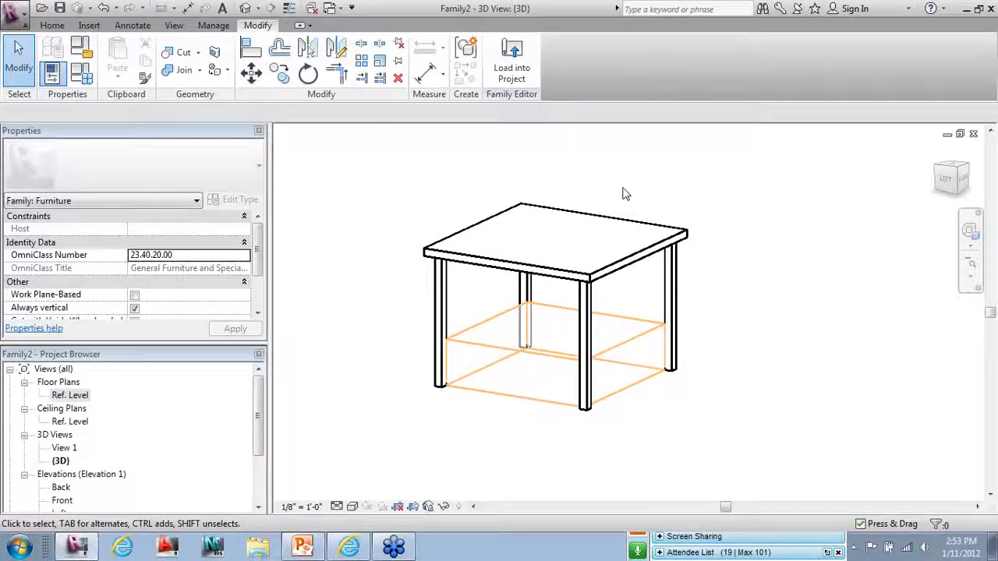
click(594, 399)
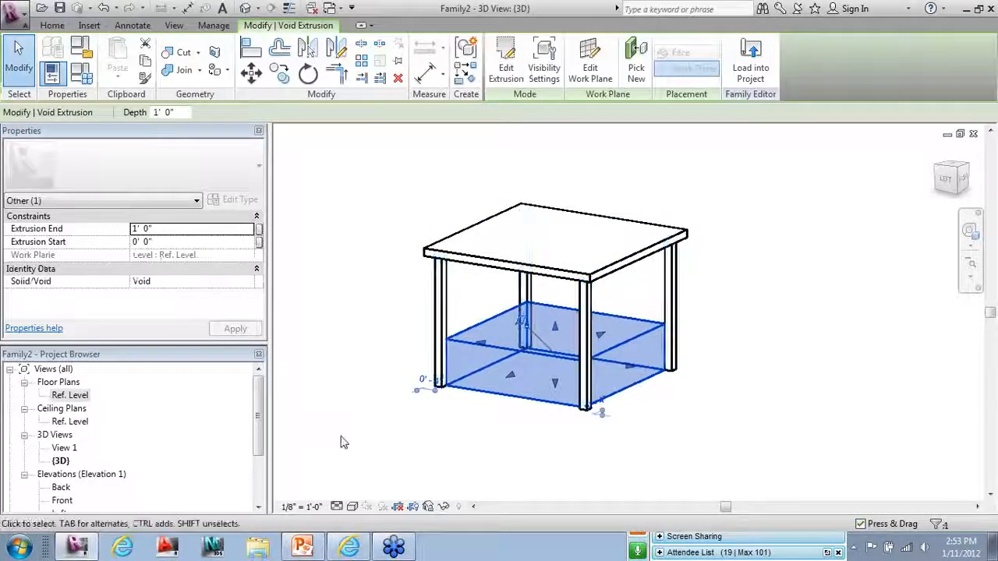
double_click(62, 500)
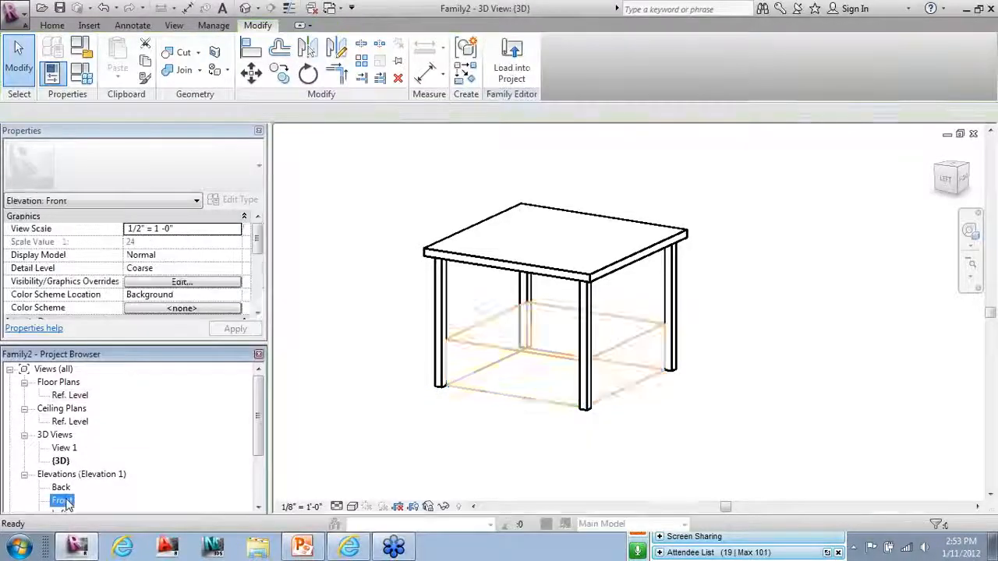
click(750, 298)
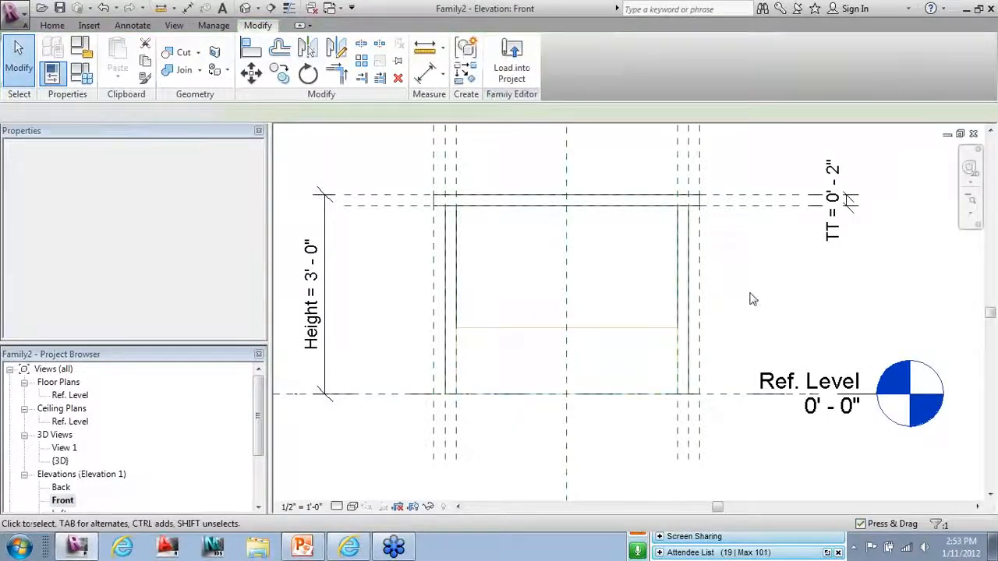
key(l)
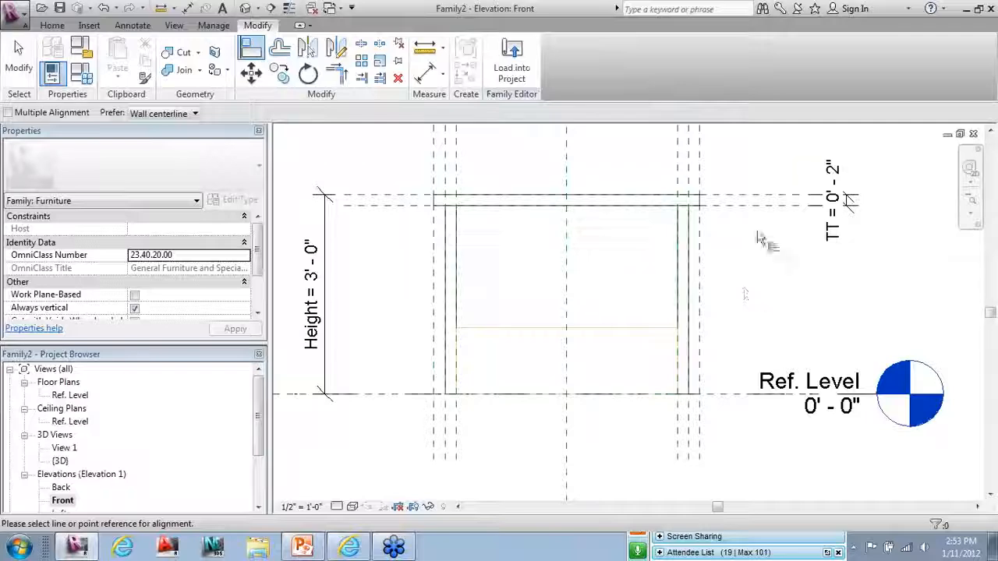
click(751, 199)
click(628, 340)
click(733, 206)
click(604, 405)
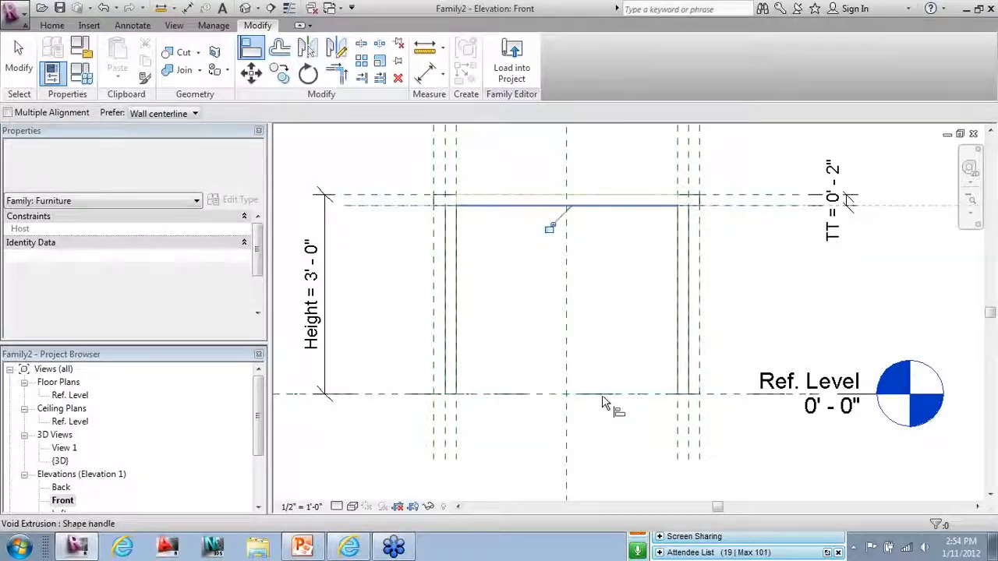
Lock the void extrusion's alignment to the tabletop's underside reference plane and return to the 3D view.
click(550, 228)
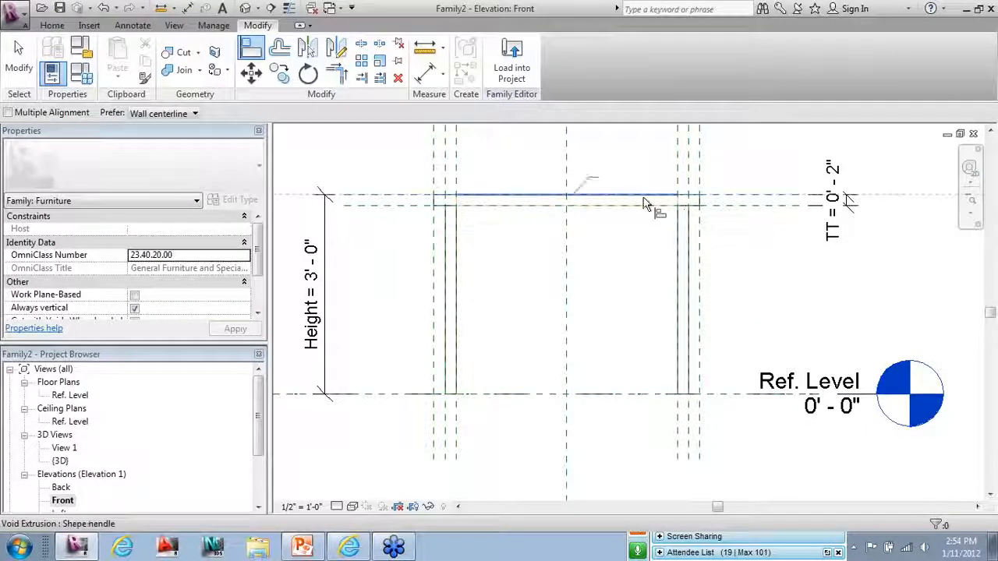
click(19, 74)
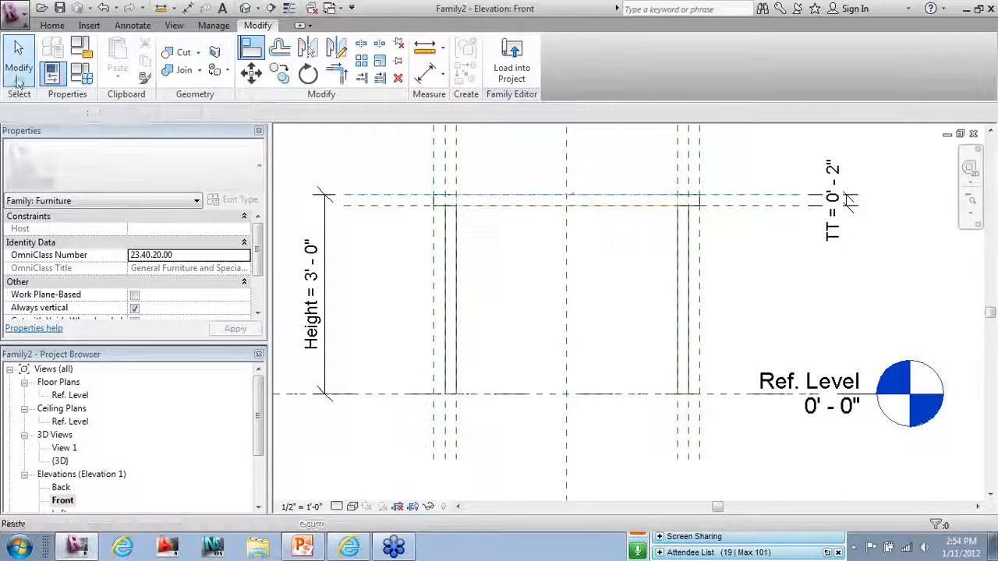
click(246, 8)
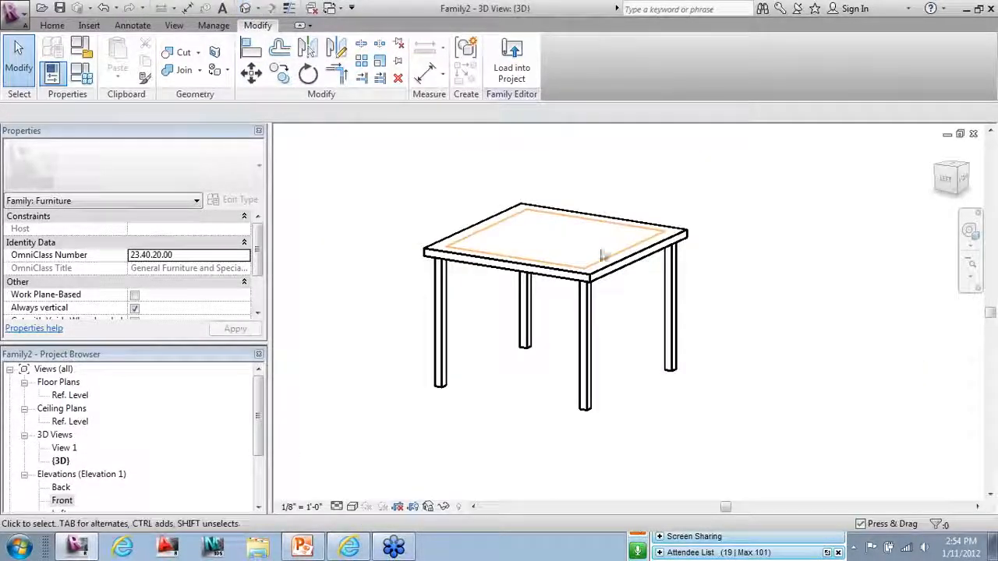
shift+middle_drag(751, 291, 683, 337)
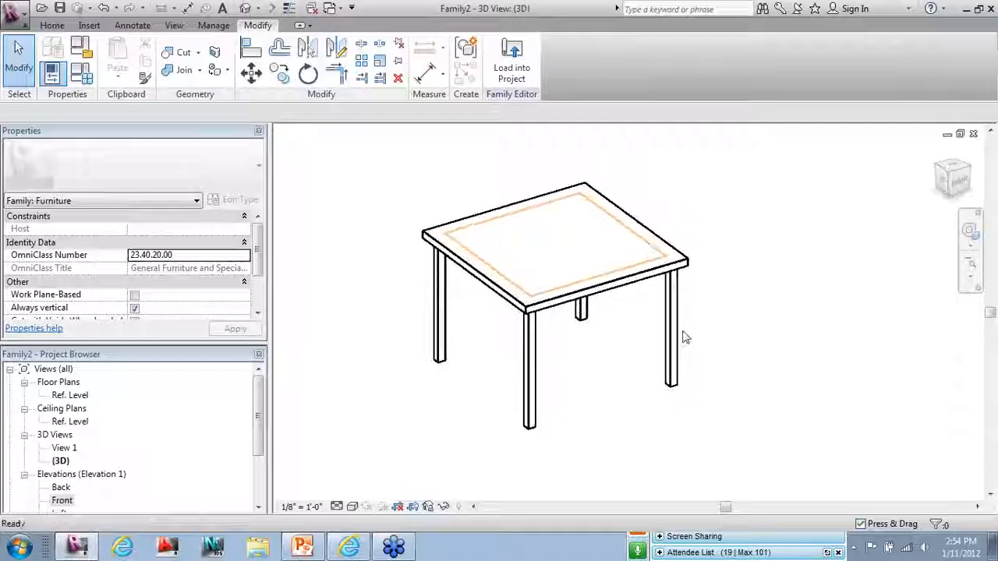
Cut the void extrusion out of the tabletop with Cut Geometry and inspect the opening in 3D.
click(507, 225)
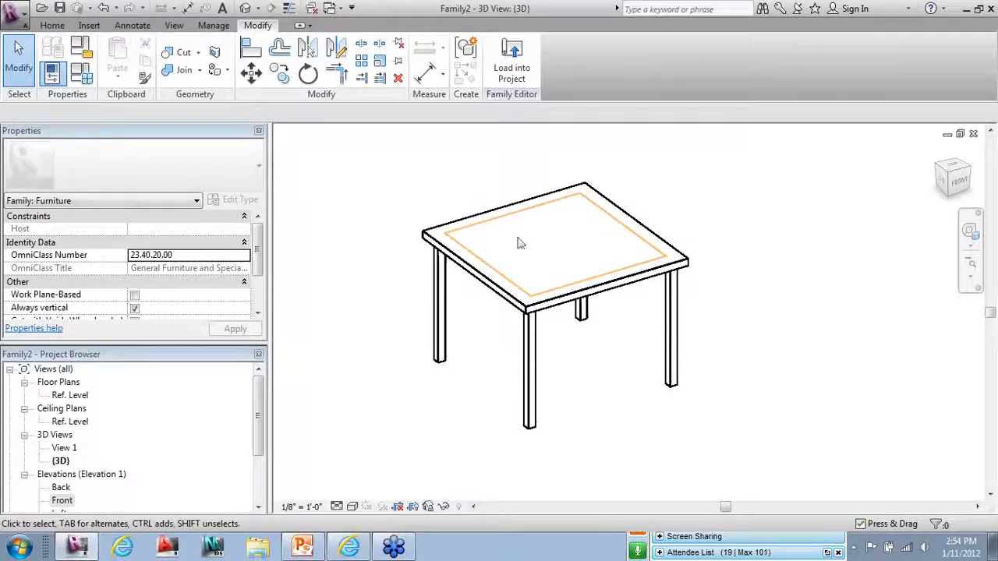
click(187, 60)
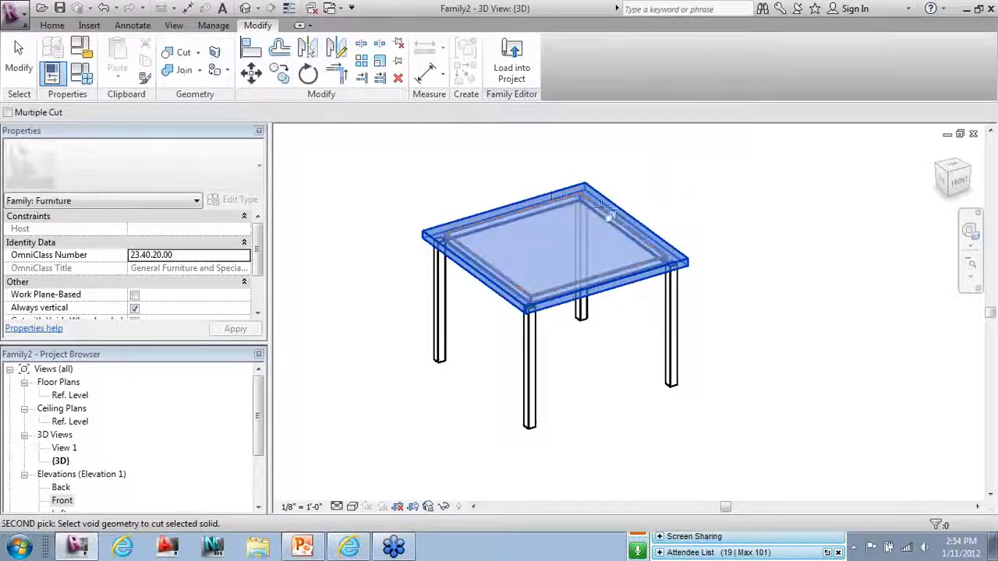
click(551, 288)
click(23, 72)
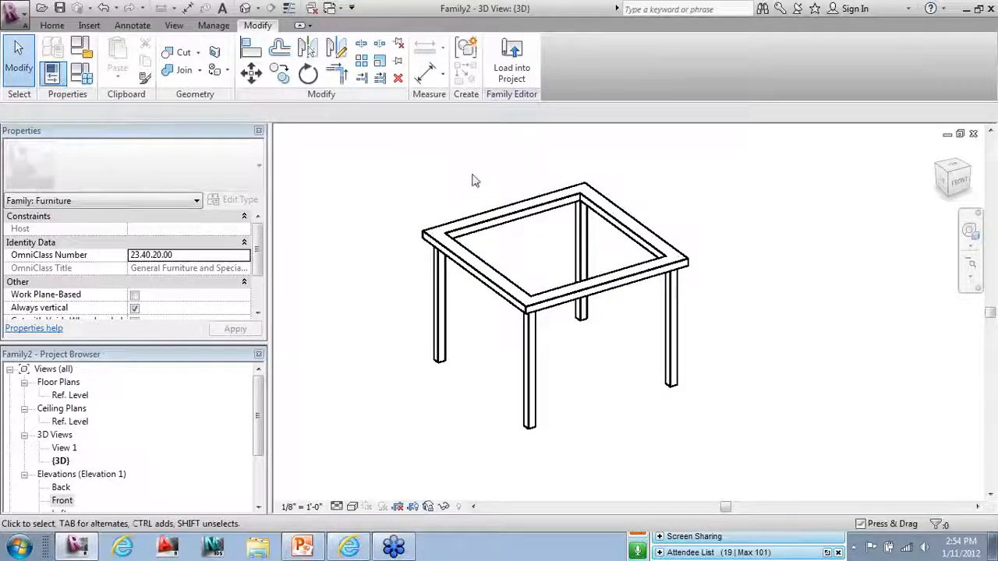
shift+middle_drag(482, 236, 694, 254)
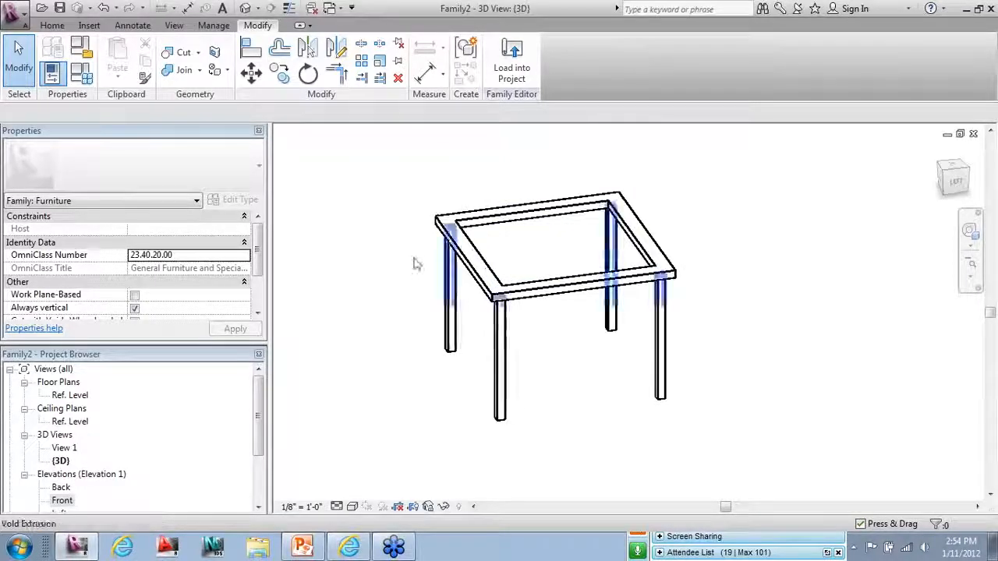
In the Ref. Level plan, create a solid extrusion from a 3' 4" square rectangle filling the tabletop opening, with all four sides locked to the reference planes.
double_click(70, 396)
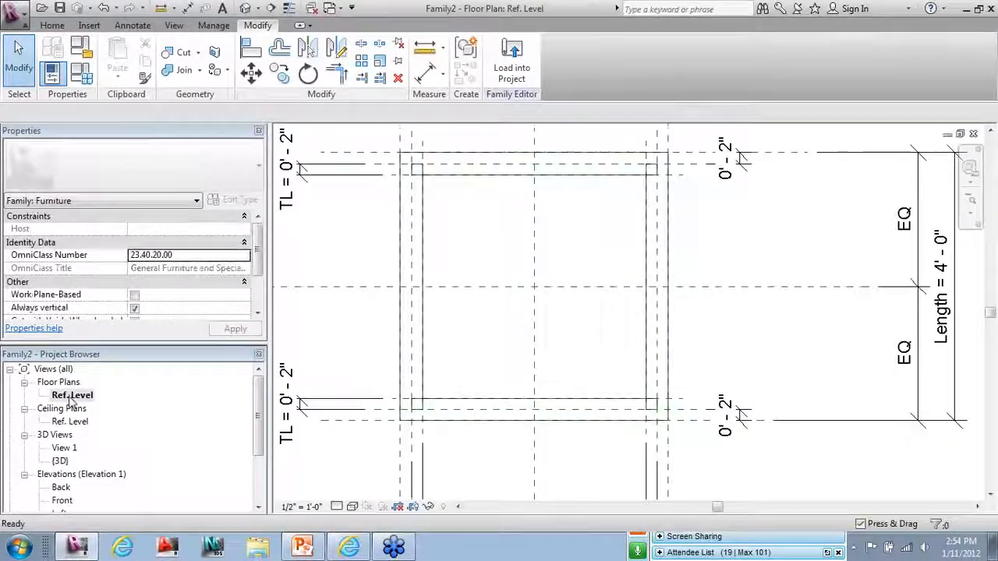
scroll(667, 156, up, 1)
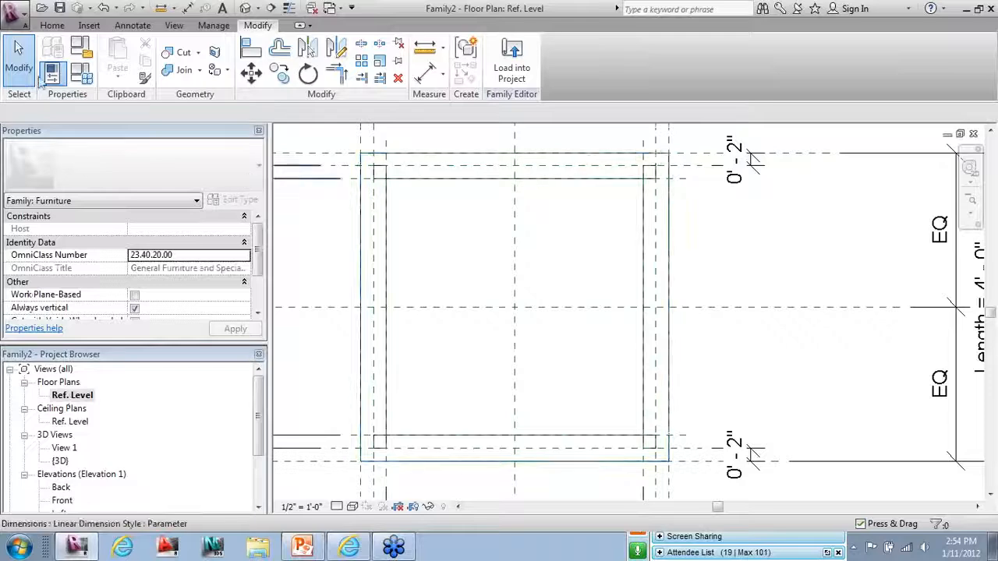
click(52, 26)
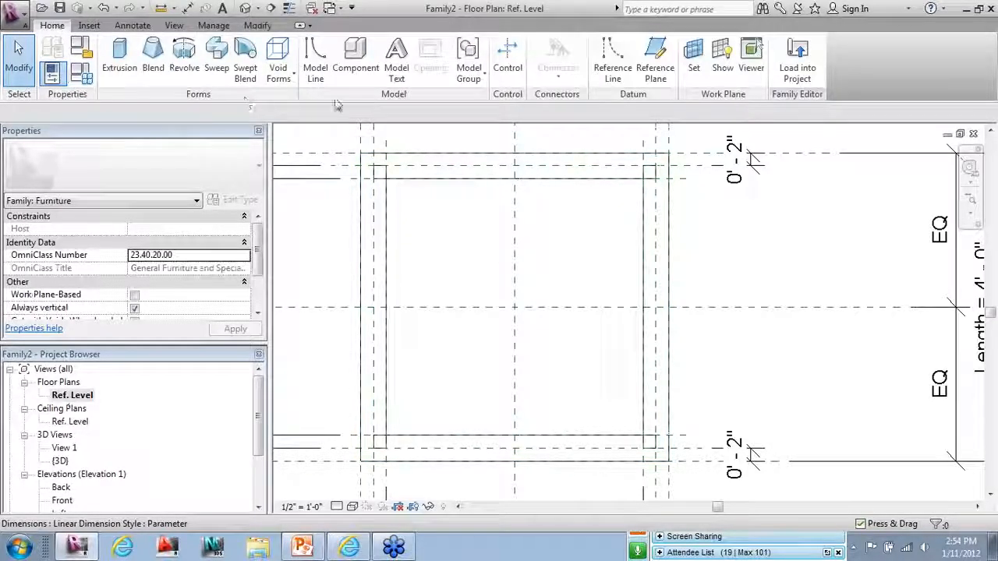
click(122, 60)
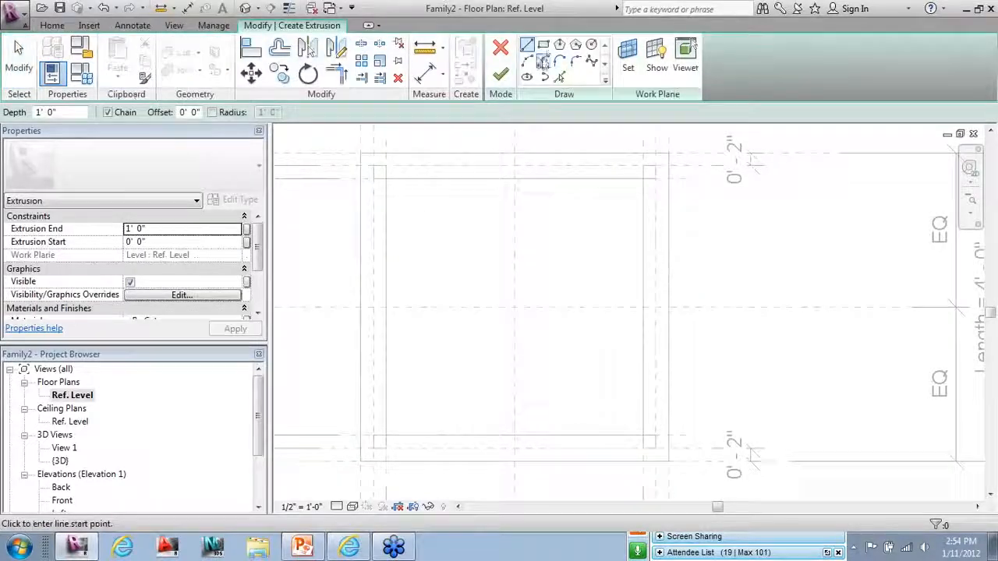
click(543, 45)
click(385, 179)
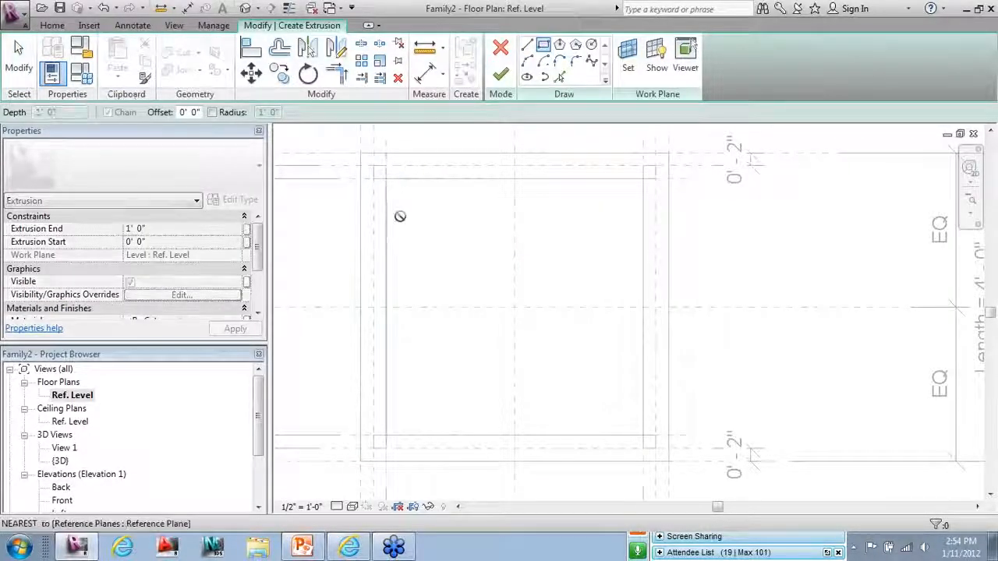
click(642, 435)
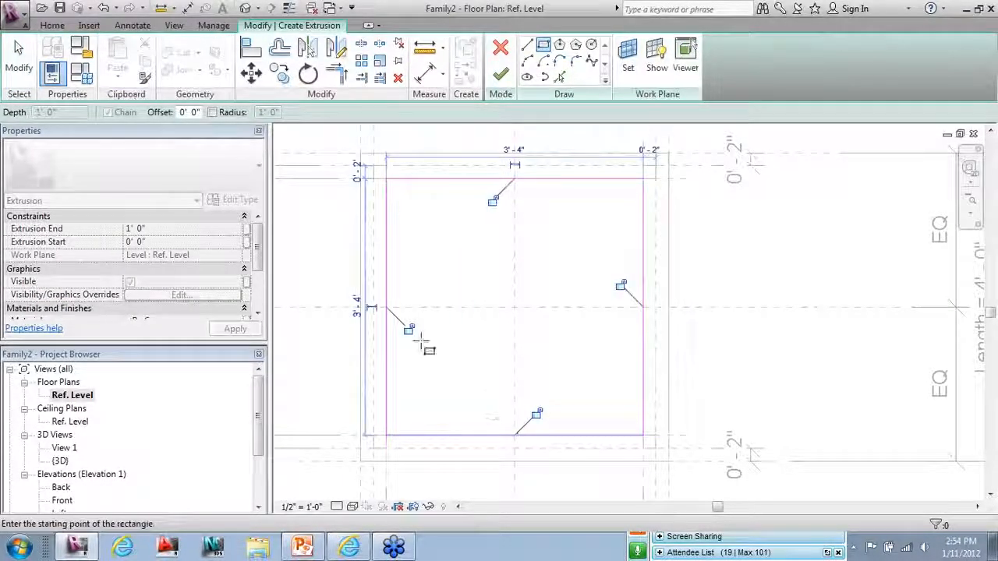
click(619, 285)
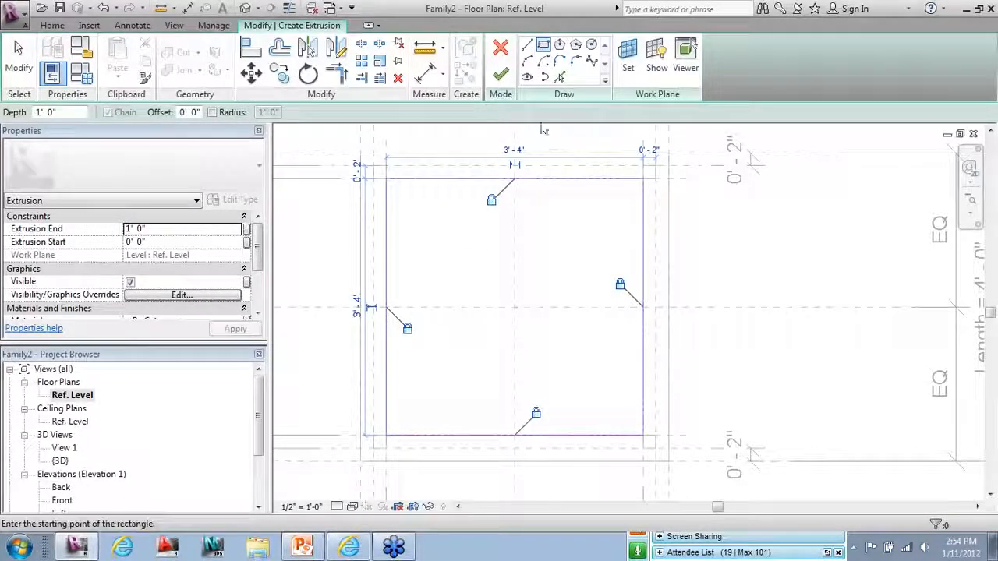
click(499, 77)
click(336, 252)
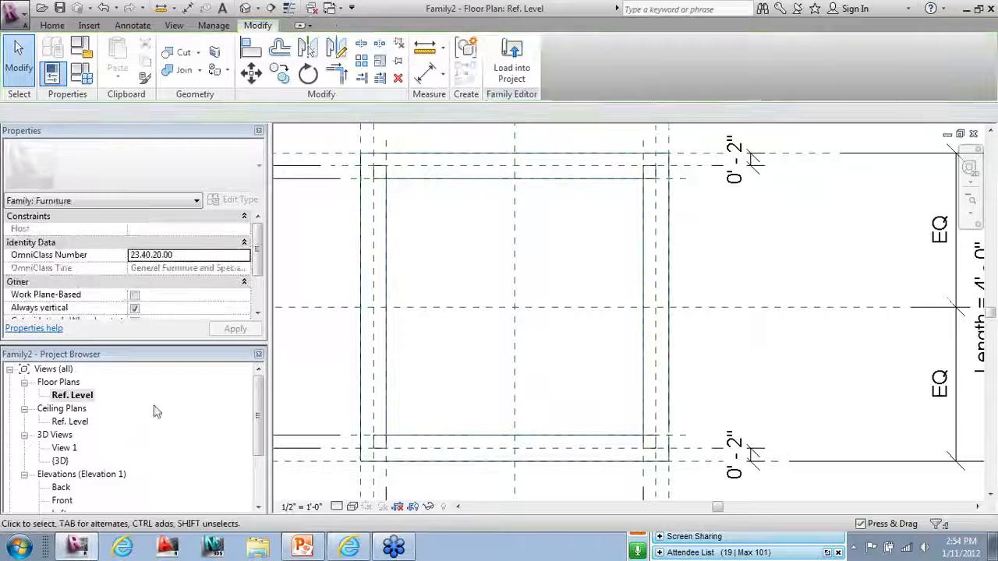
In the Front elevation, add a reference plane offset 1/2" below the tabletop's top reference plane.
double_click(62, 500)
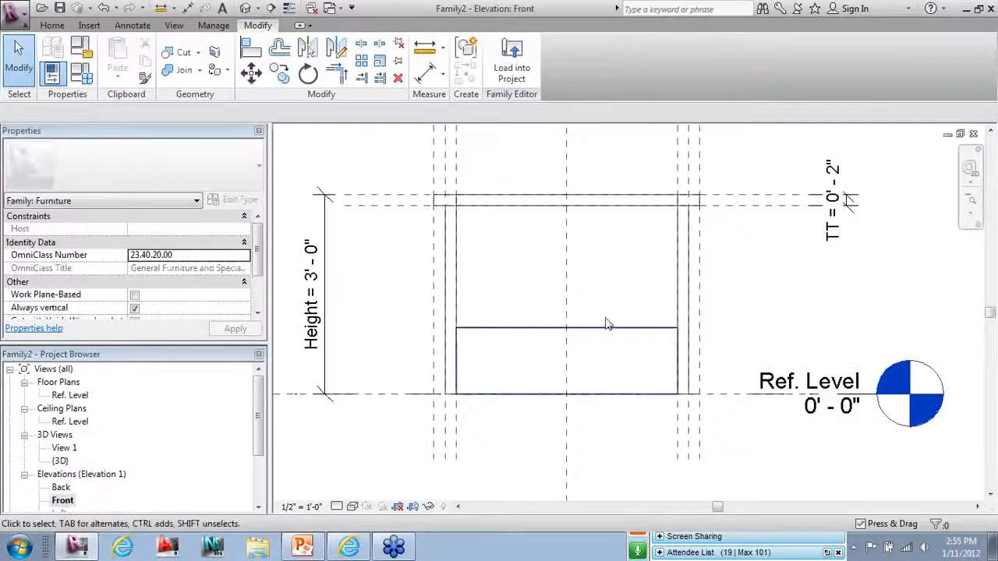
scroll(494, 350, down, 1)
click(494, 343)
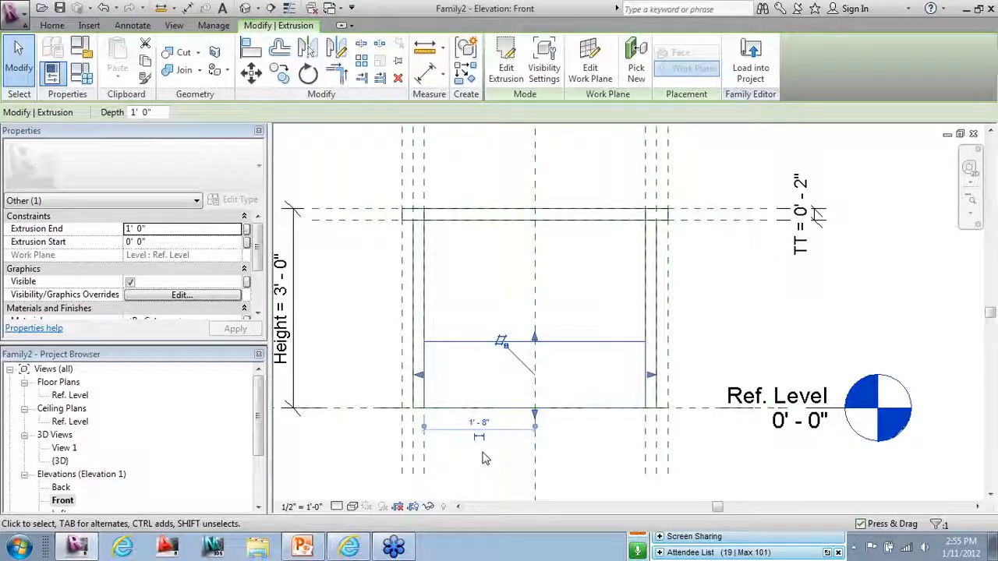
click(470, 307)
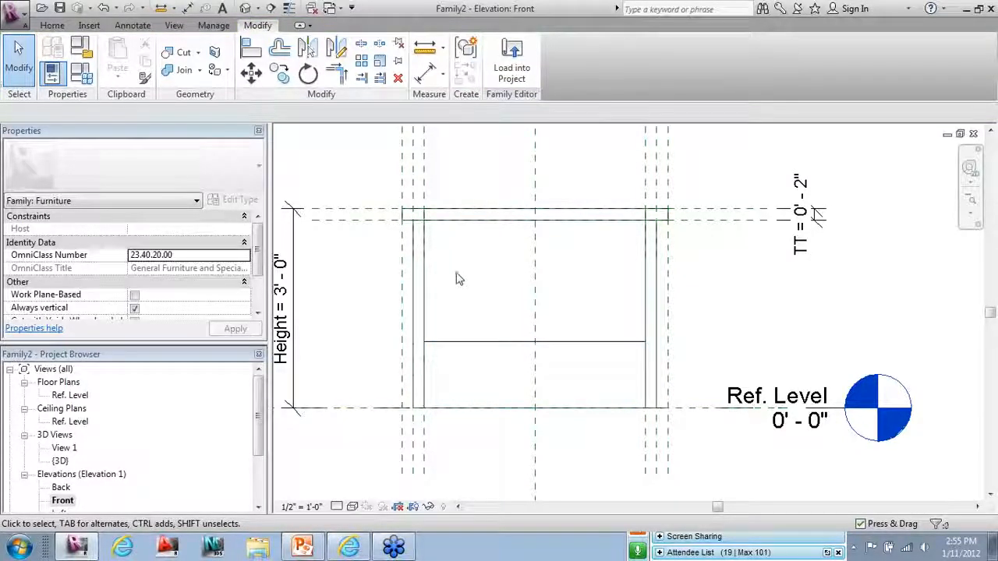
click(717, 210)
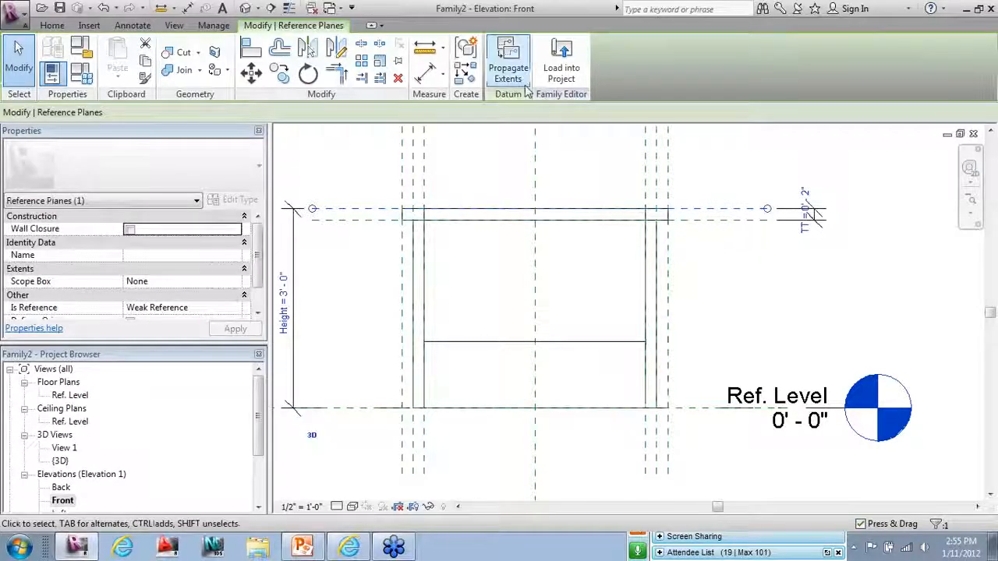
click(465, 59)
click(511, 46)
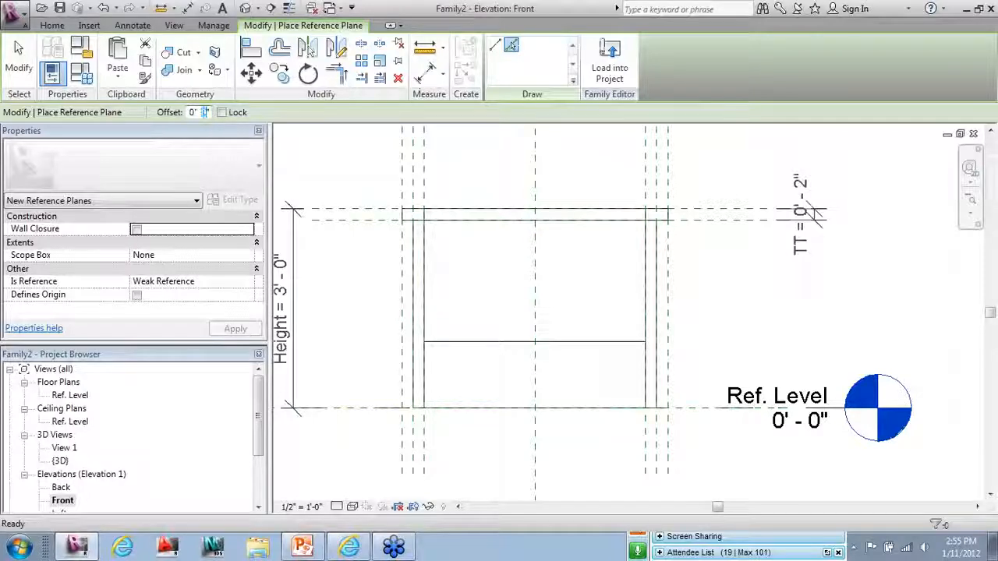
click(711, 218)
click(19, 59)
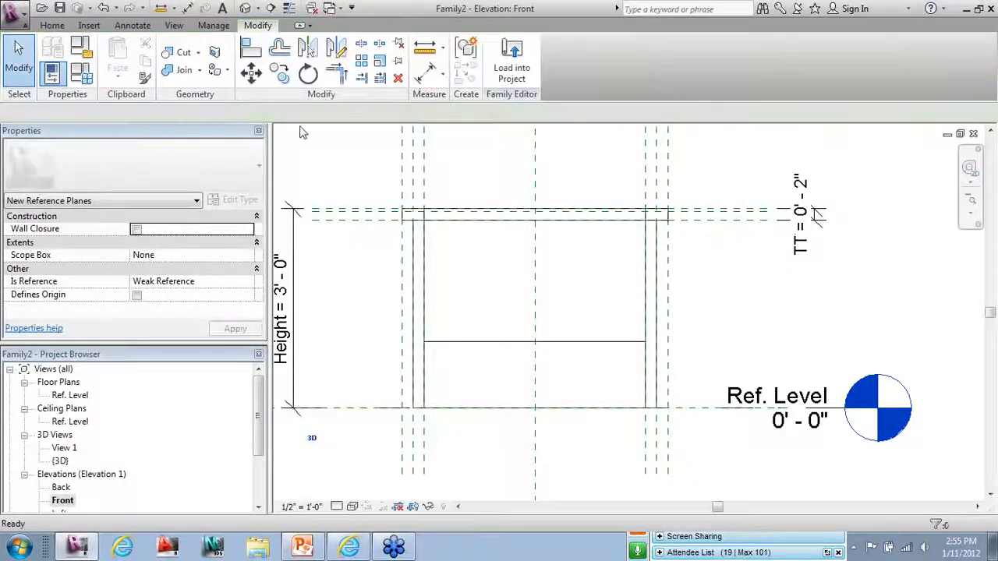
Dimension the gap between the tabletop's top reference plane and the new plane below it, and lock that dimension.
scroll(304, 209, up, 4)
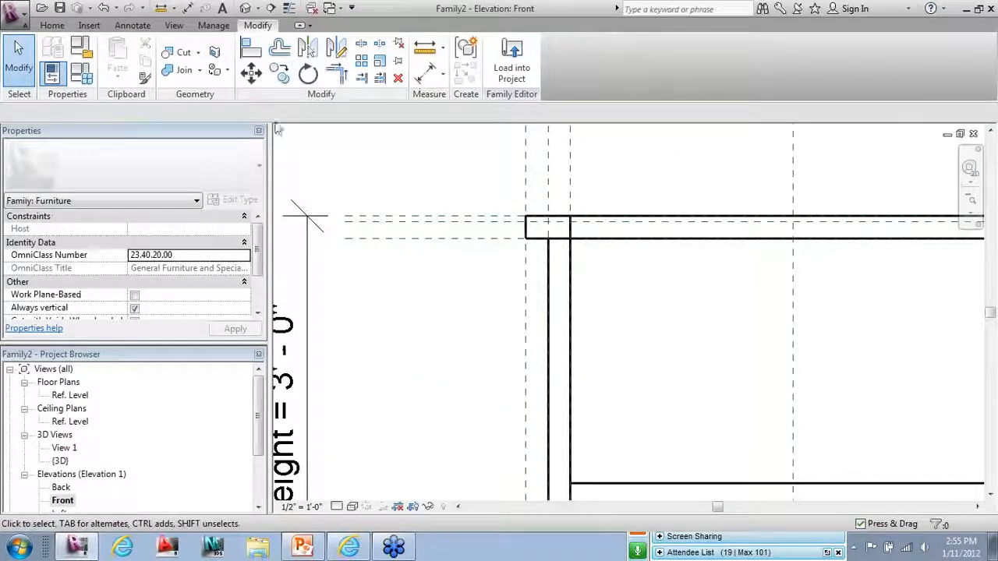
click(133, 25)
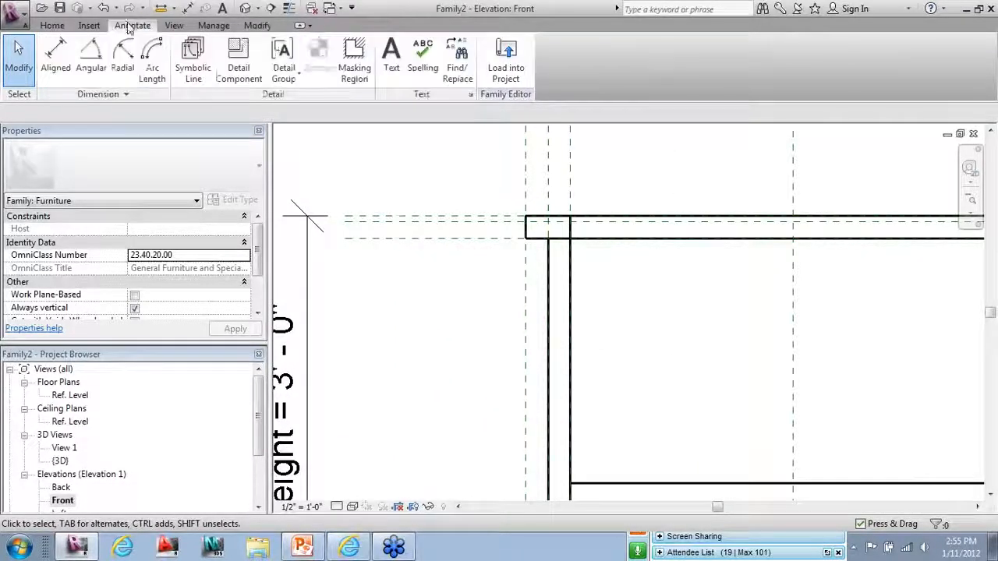
click(55, 51)
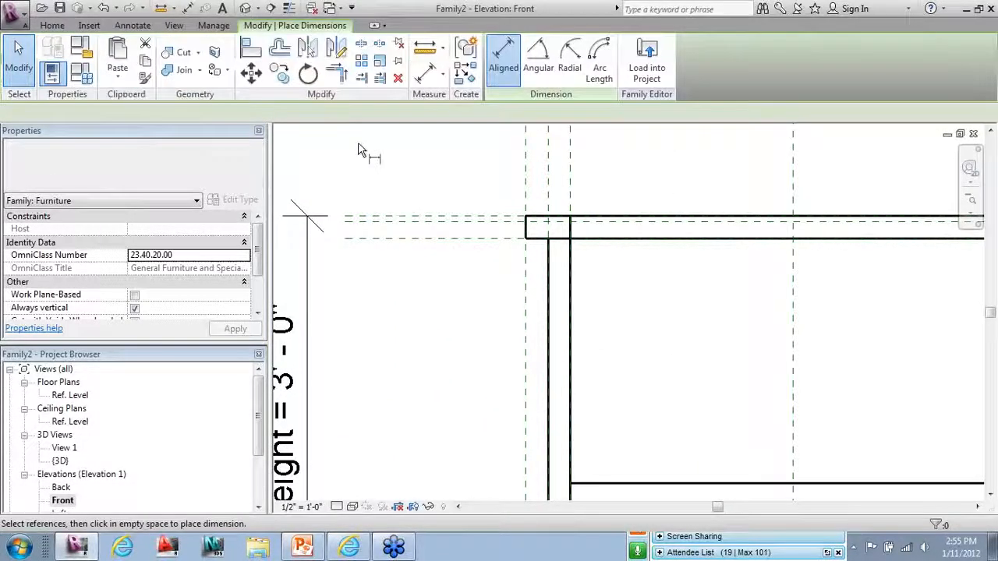
click(390, 222)
click(342, 355)
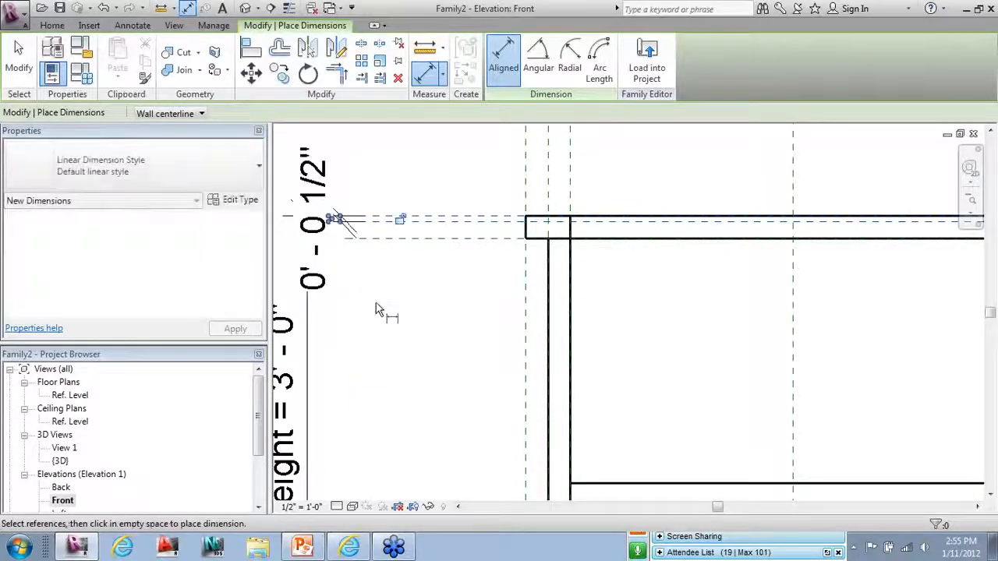
key(Escape)
click(329, 191)
click(402, 224)
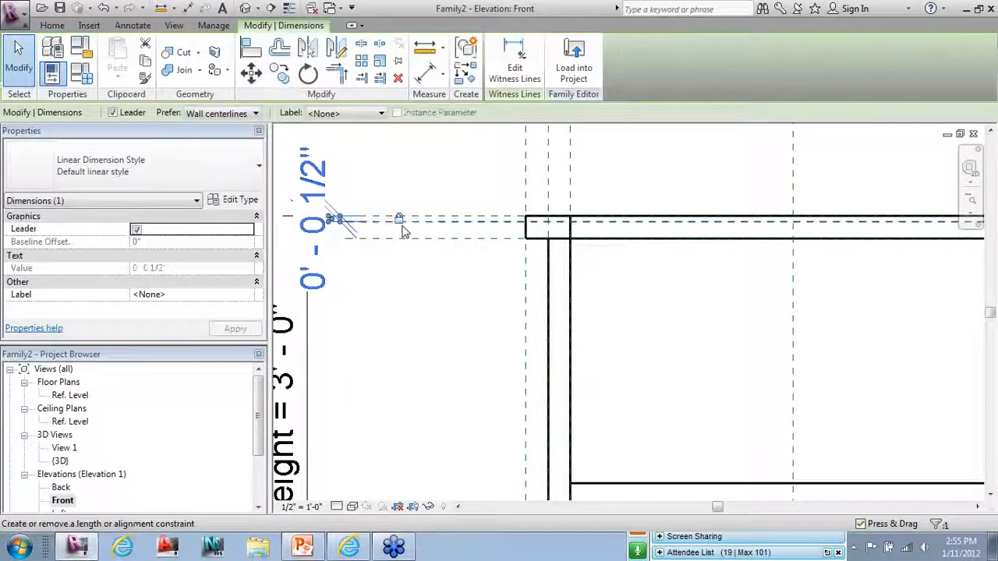
key(Escape)
Align the inner panel extrusion's top to the tabletop's top reference plane with a lock, and its underside to the plane 1/2" below.
scroll(342, 206, down, 5)
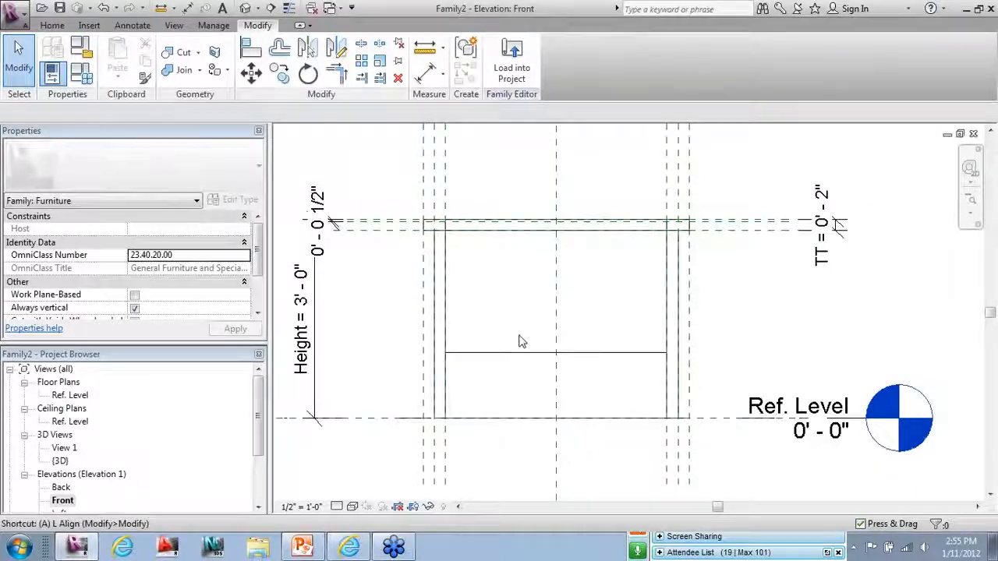
key(l)
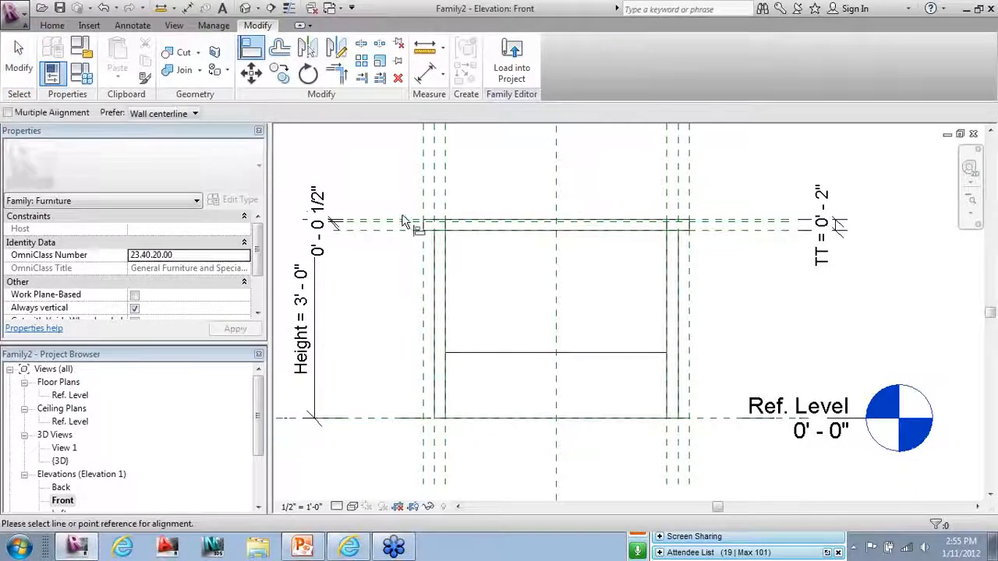
click(402, 224)
click(499, 353)
click(580, 202)
click(386, 224)
click(508, 419)
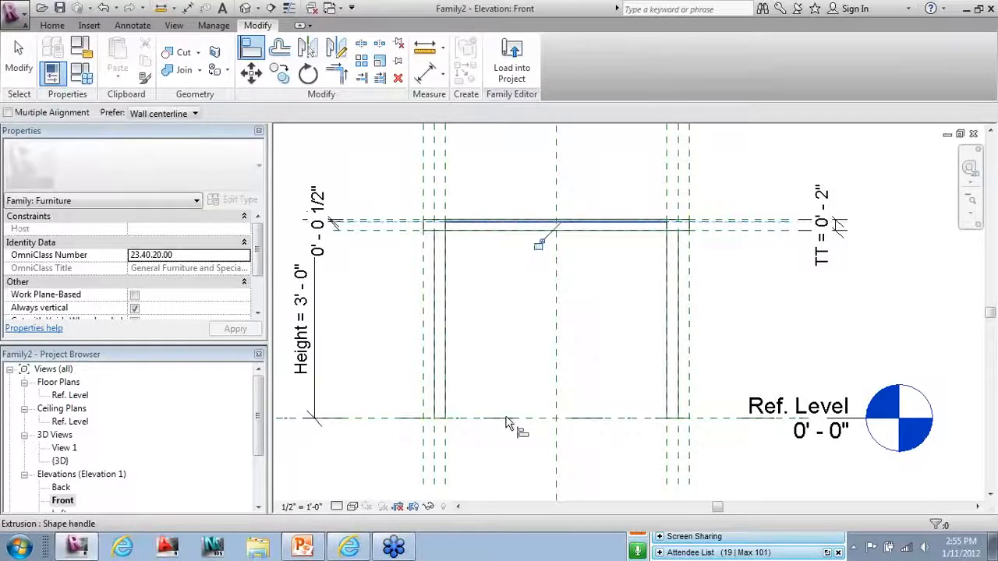
click(35, 73)
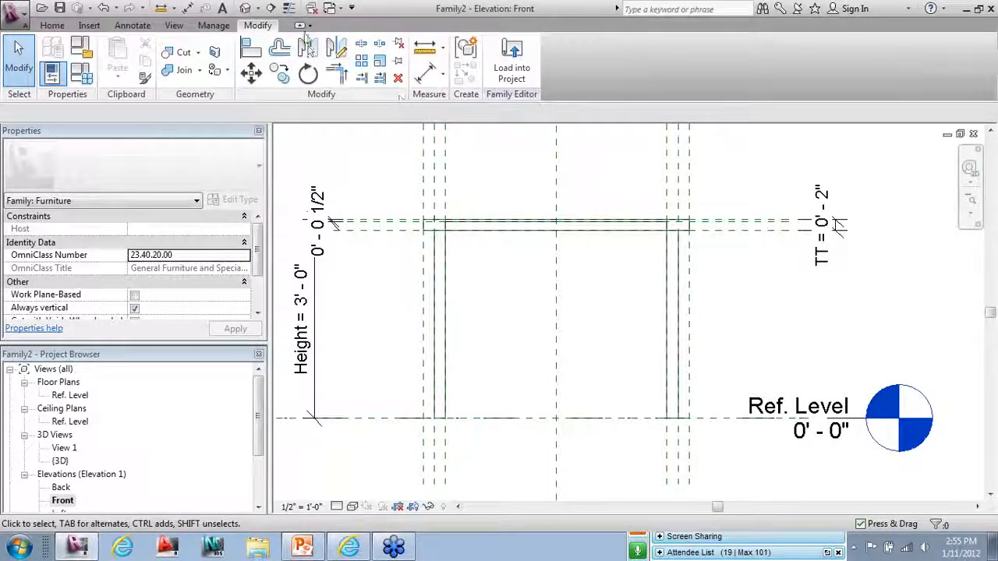
Show the finished table in the 3D view with a shaded visual style.
click(244, 8)
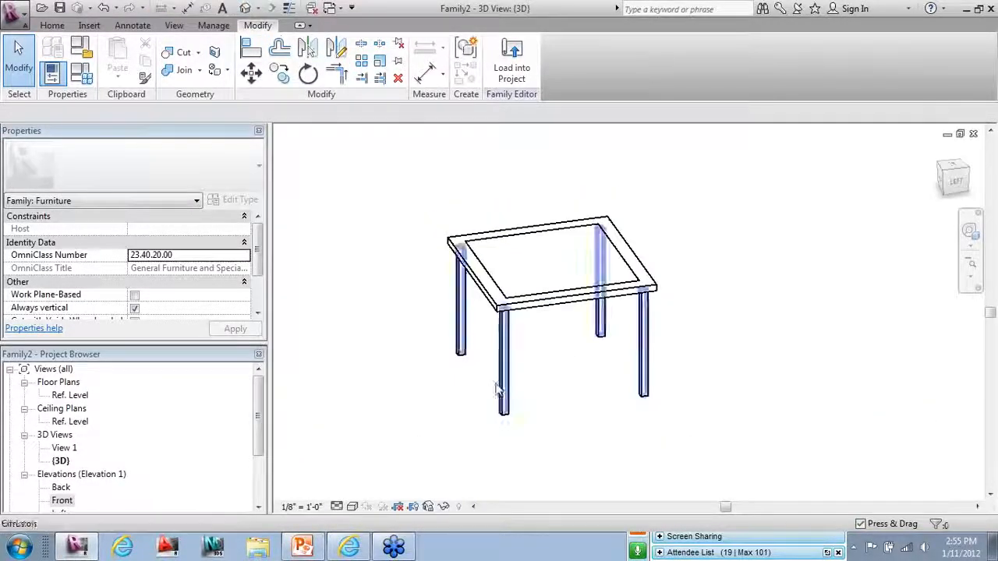
shift+middle_drag(482, 396, 537, 413)
click(352, 507)
click(385, 463)
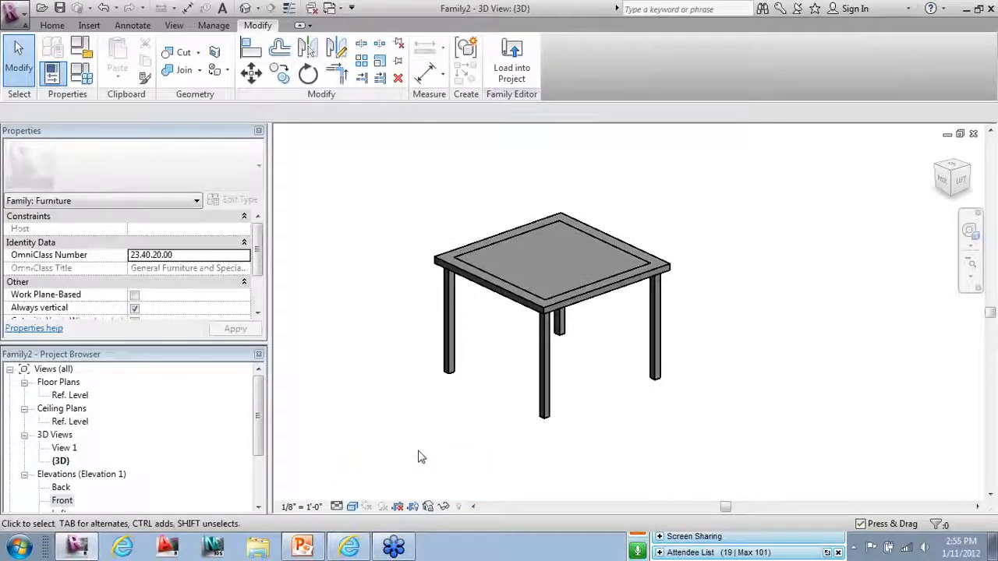
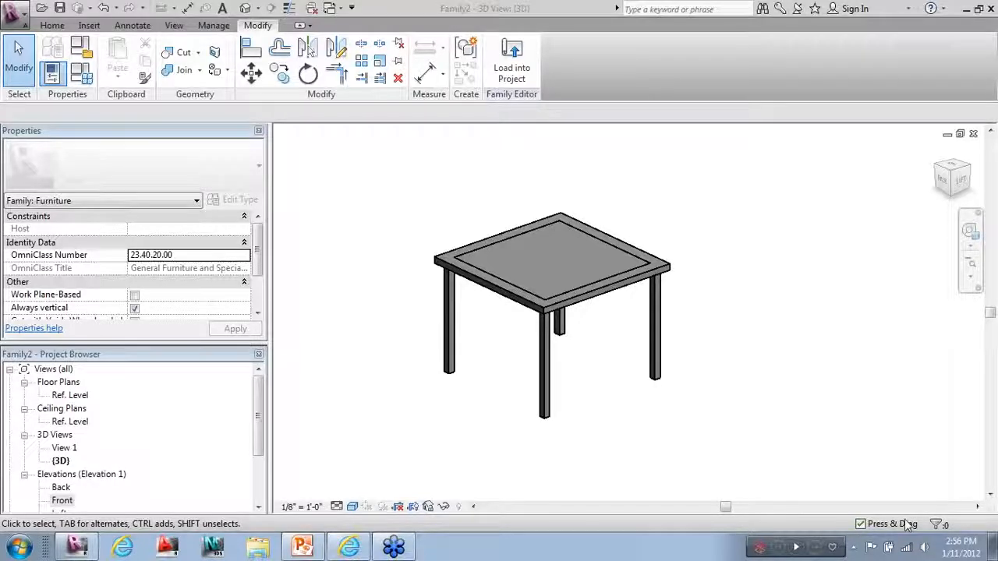
click(819, 292)
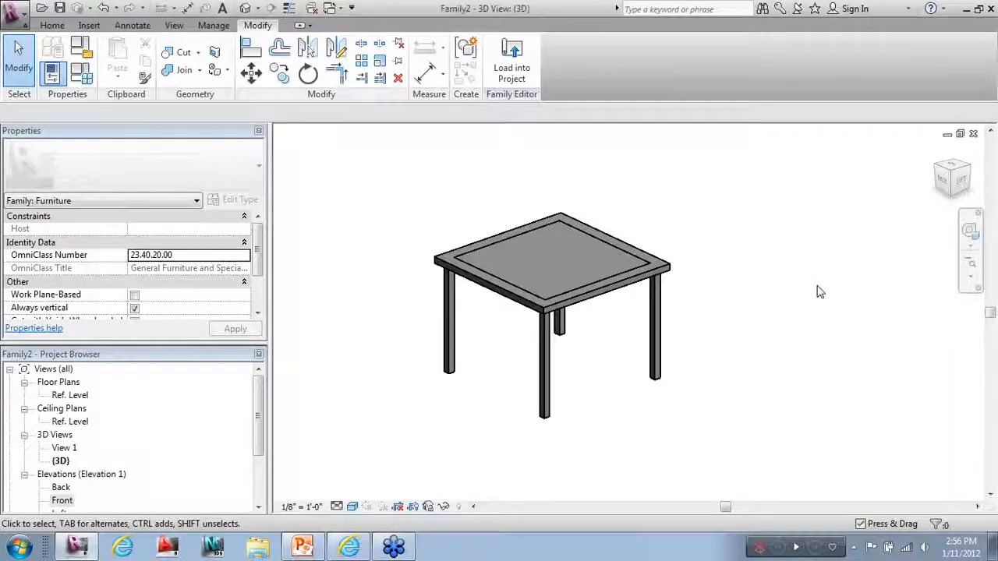
Link the table legs' material to a new family type parameter named "Table Legs" under Materials and Finishes.
click(654, 320)
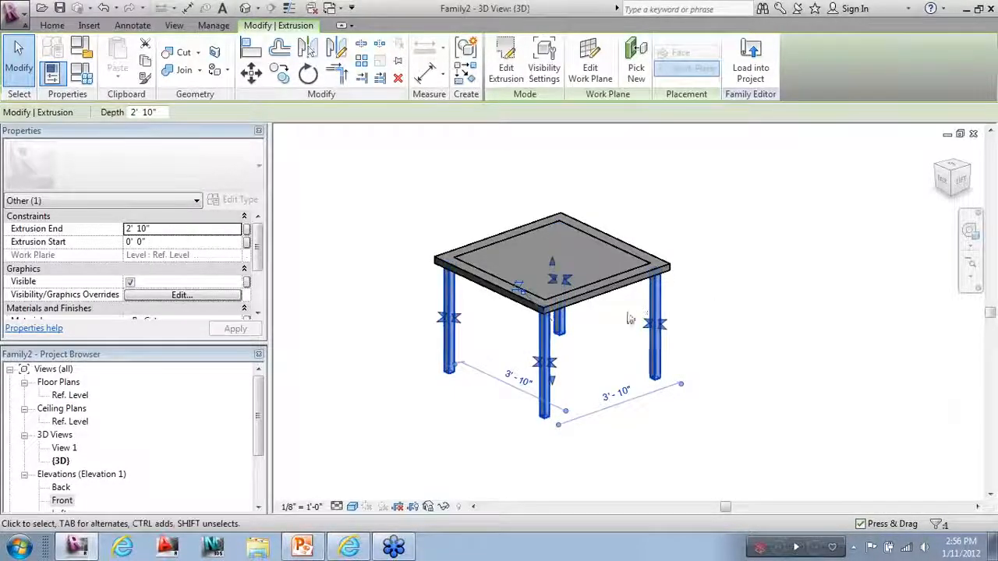
scroll(259, 243, down, 3)
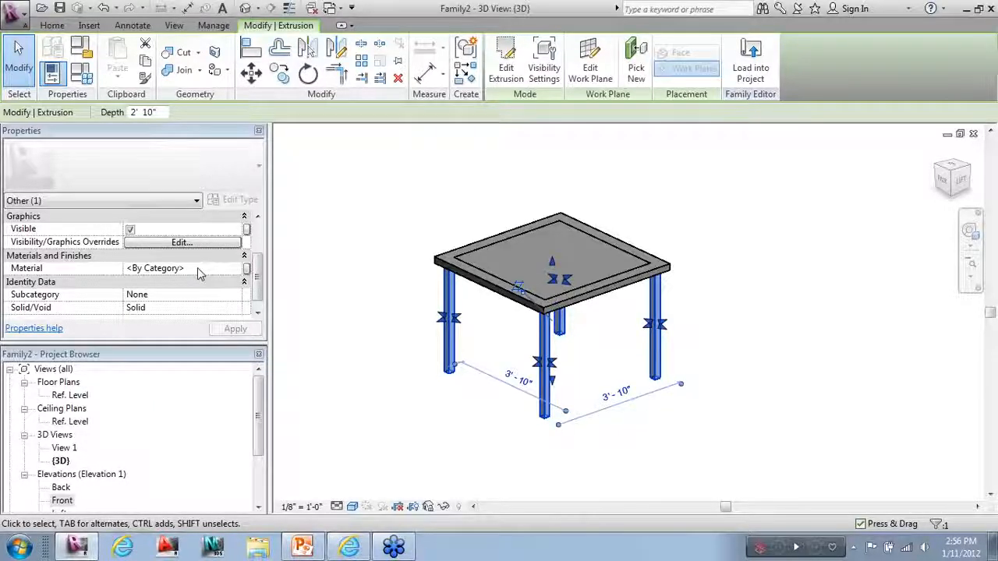
click(246, 270)
drag(492, 136, 798, 153)
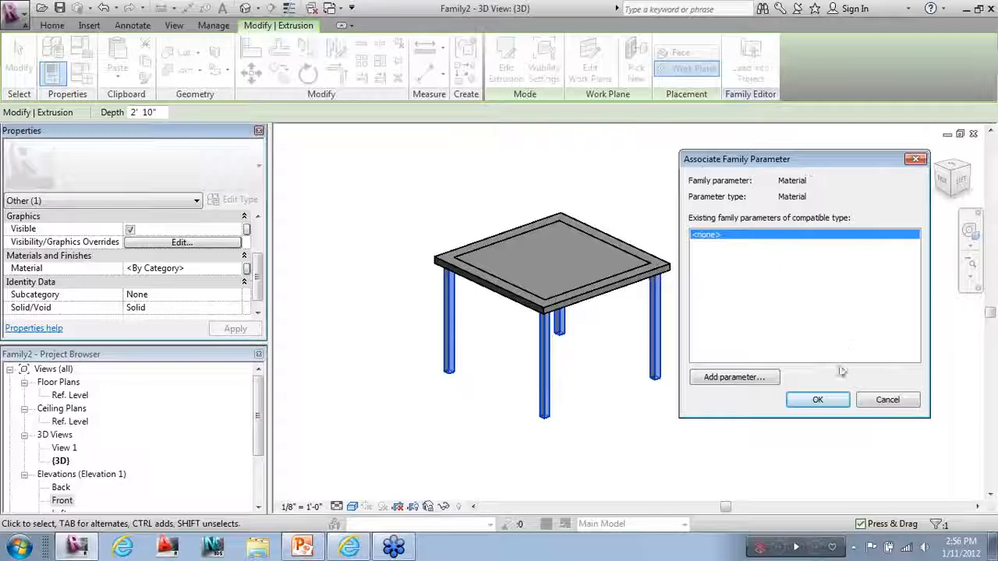
click(706, 378)
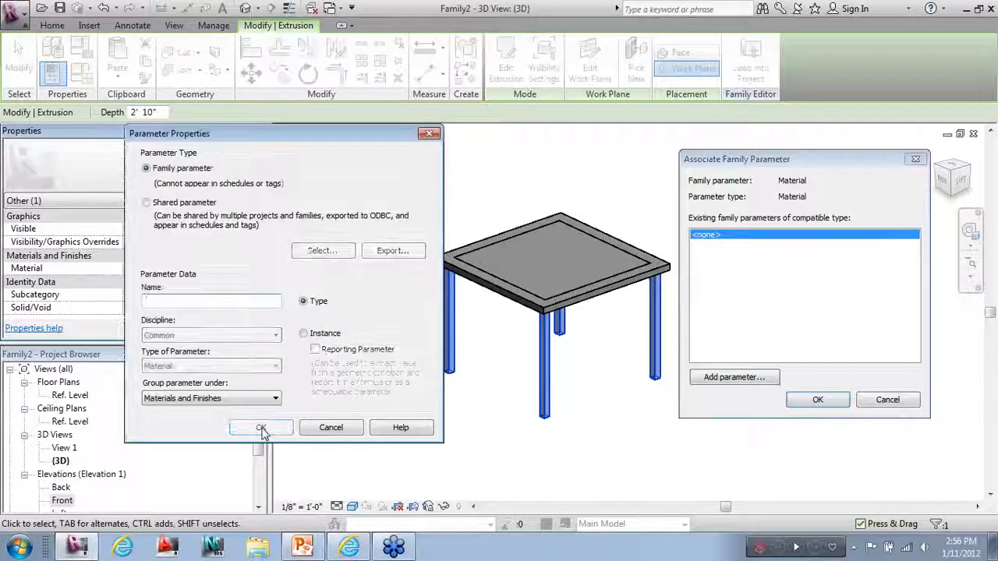
text(Table Legs)
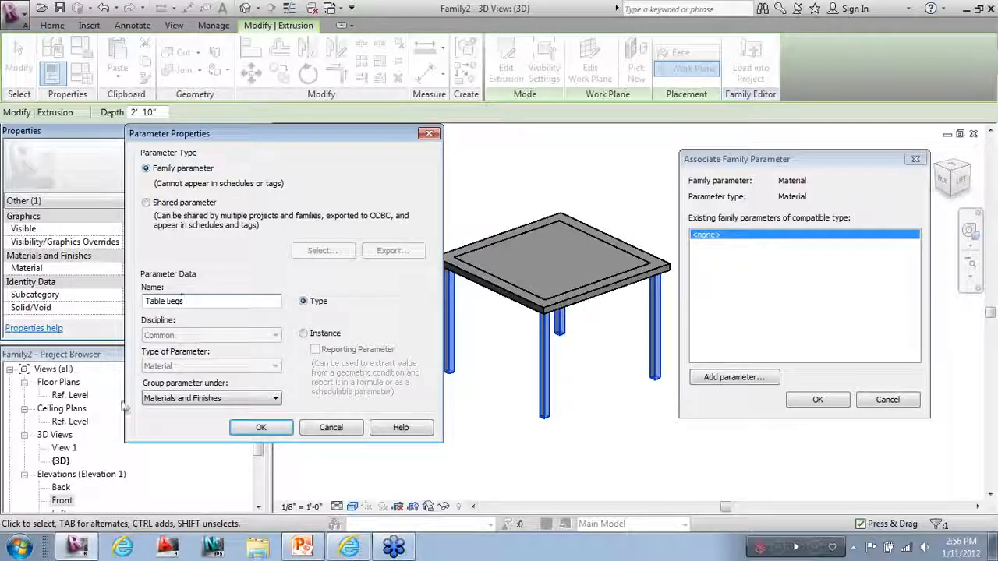
click(257, 428)
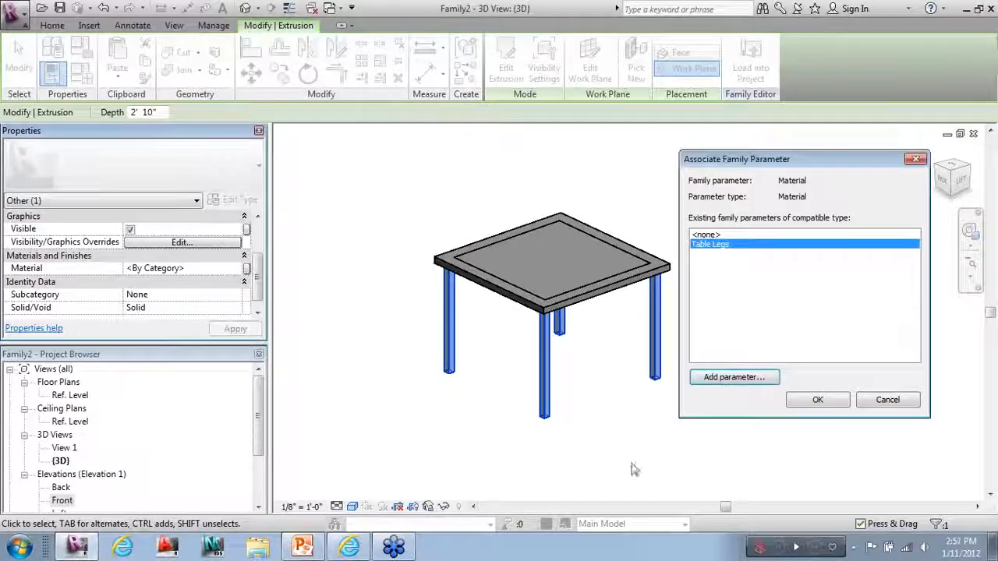
click(816, 399)
click(776, 418)
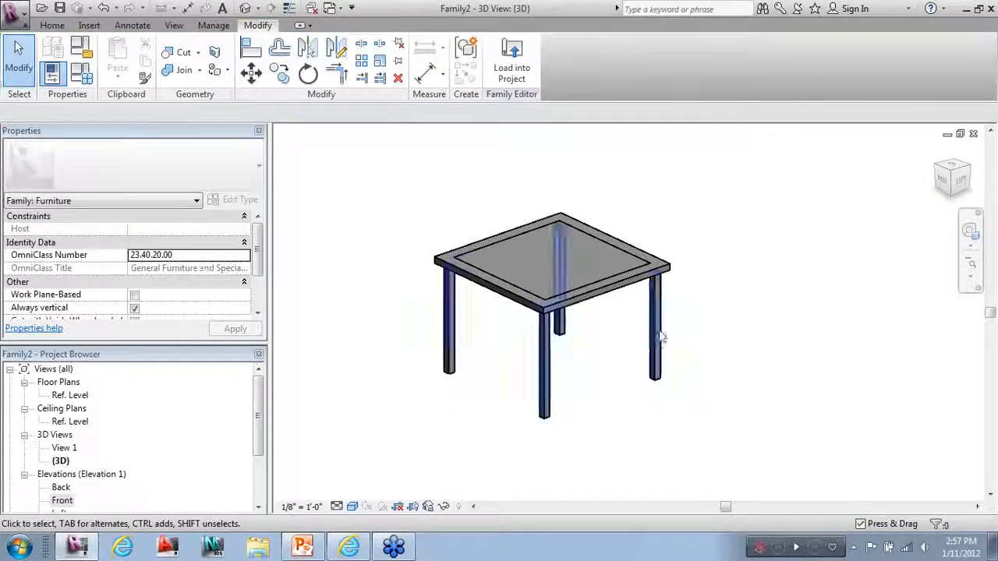
Link the outer tabletop frame's material to a new family type parameter named "Table Top".
click(548, 227)
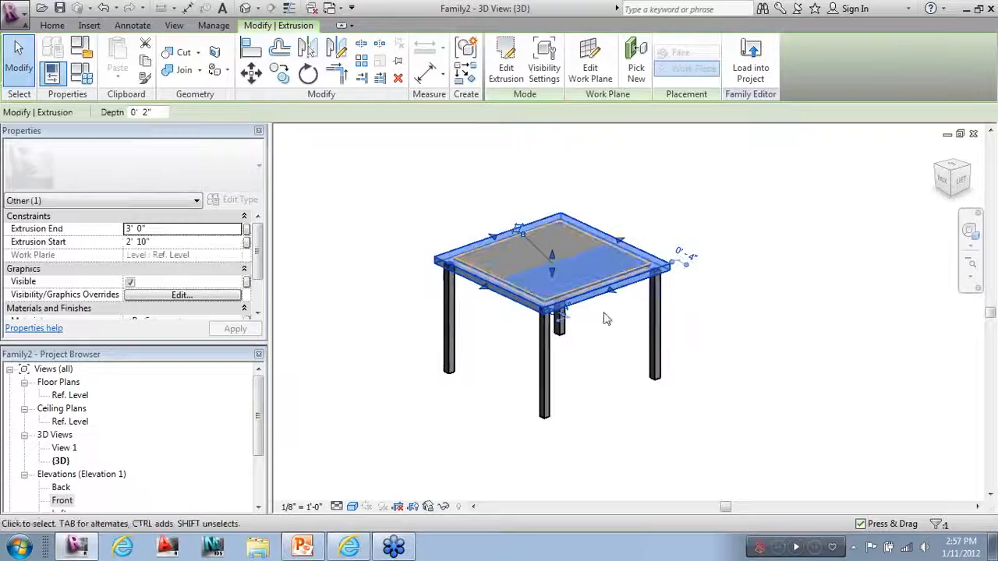
scroll(262, 281, down, 1)
click(247, 282)
click(818, 401)
click(734, 377)
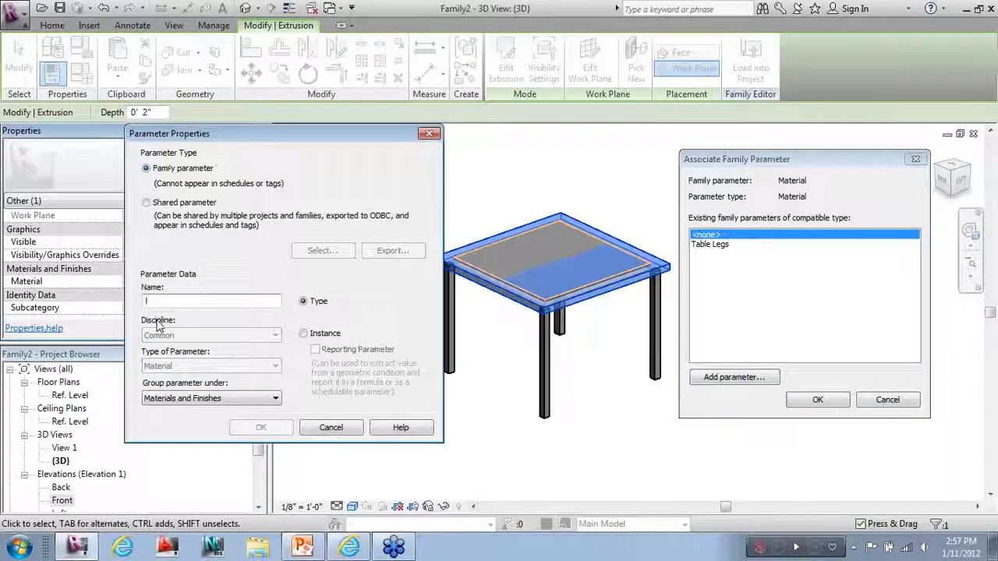
text(le Top)
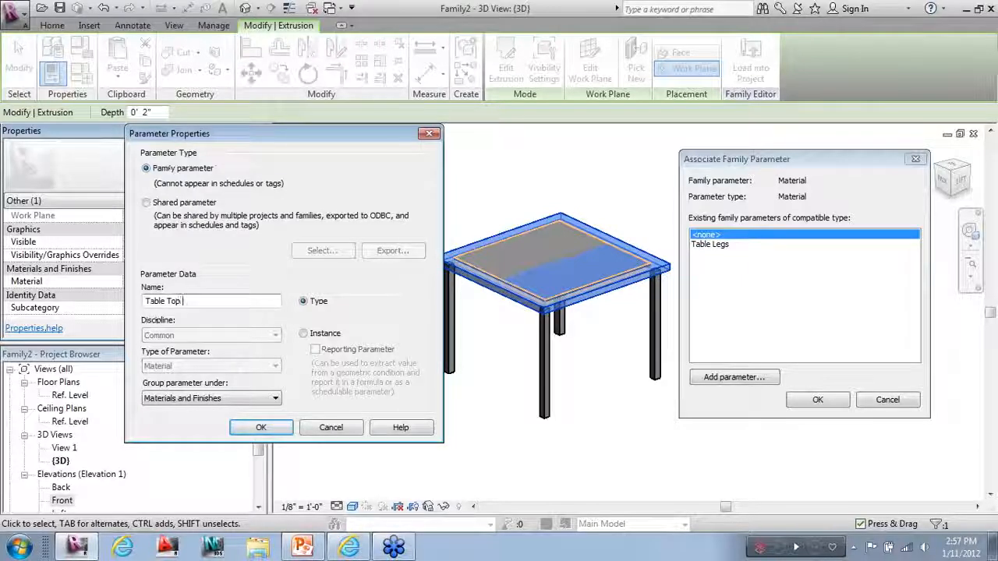
click(261, 428)
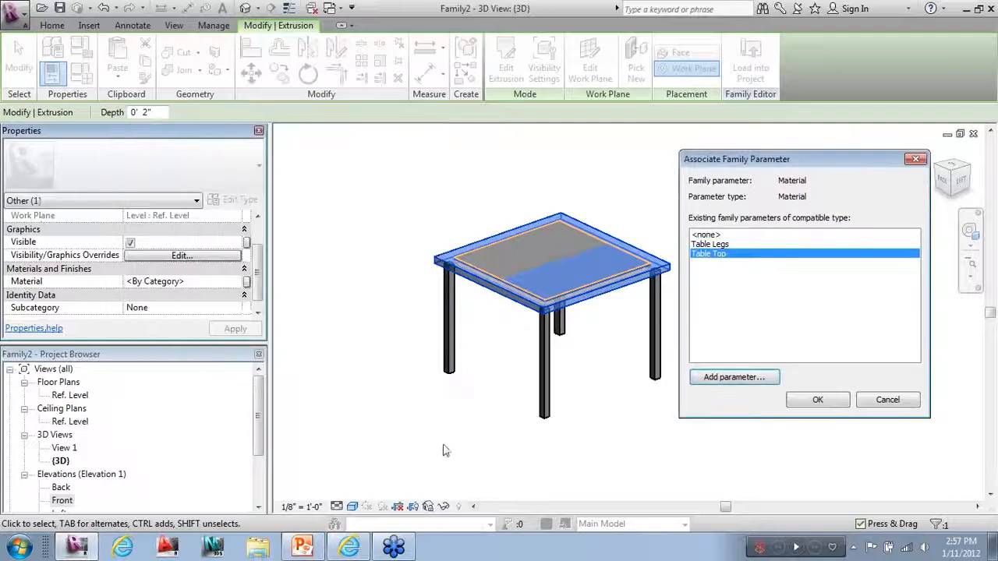
click(815, 401)
click(630, 419)
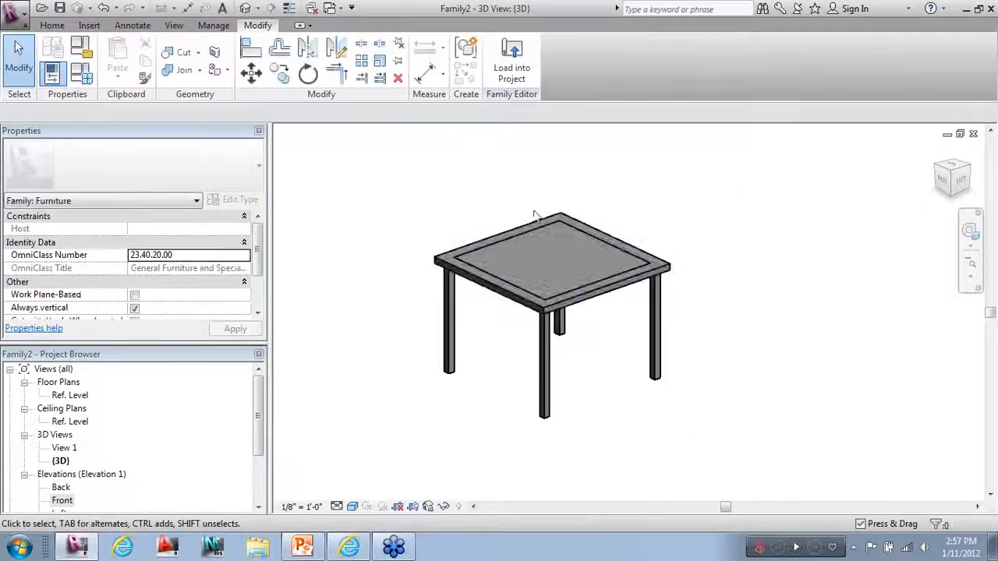
Link the inset panel's material to a new family type parameter named "Table Glass".
click(531, 234)
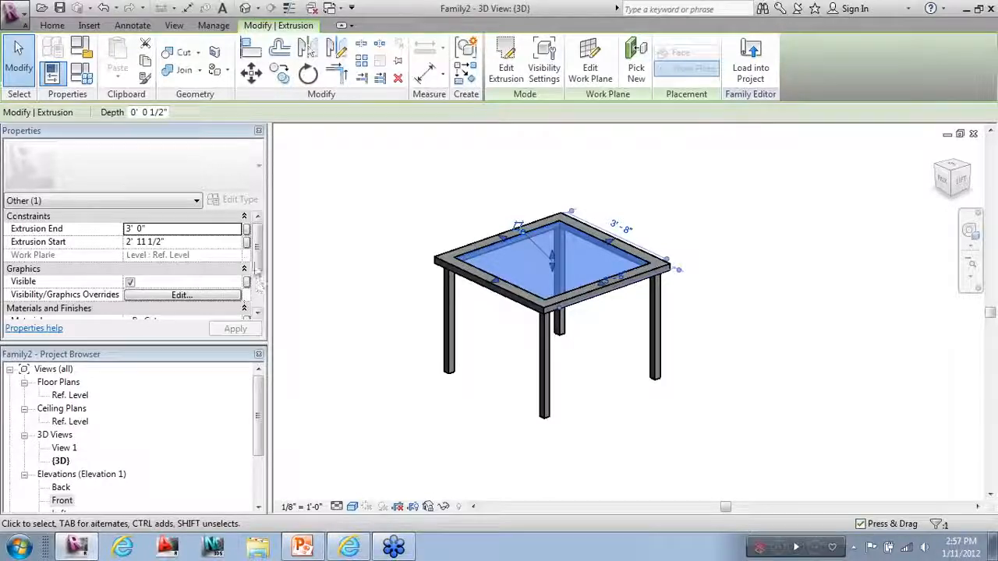
scroll(242, 305, down, 1)
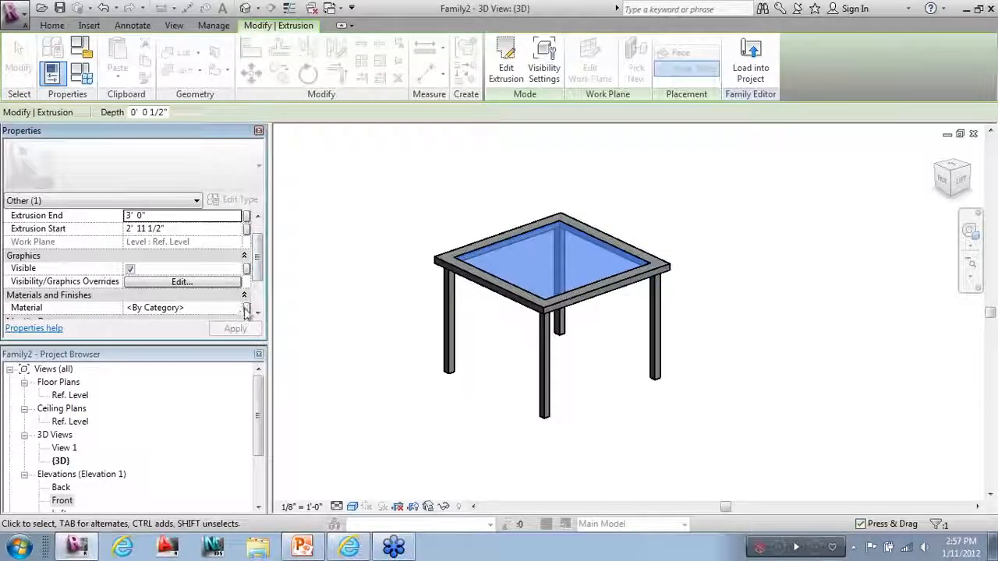
click(246, 308)
click(733, 377)
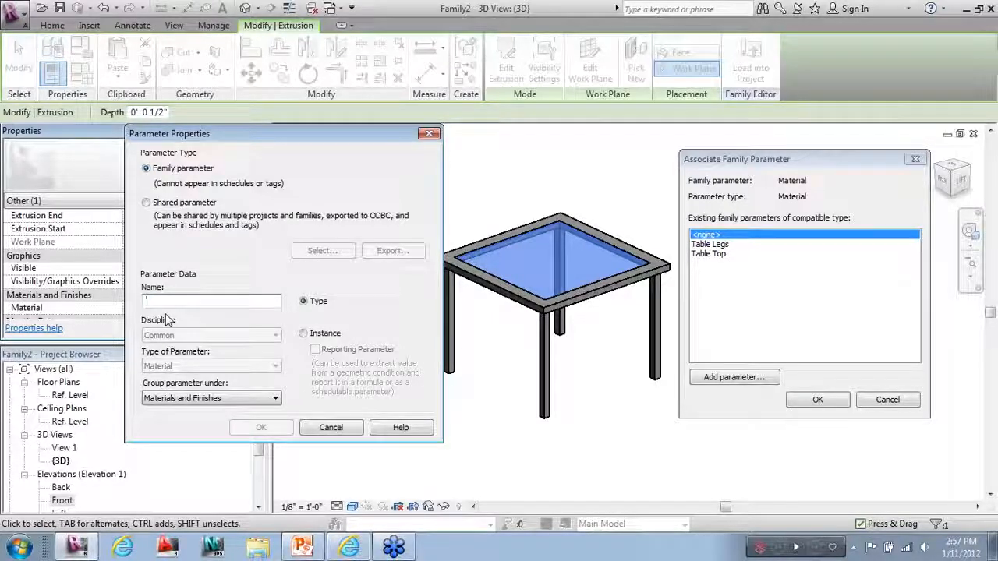
text(Table Glass)
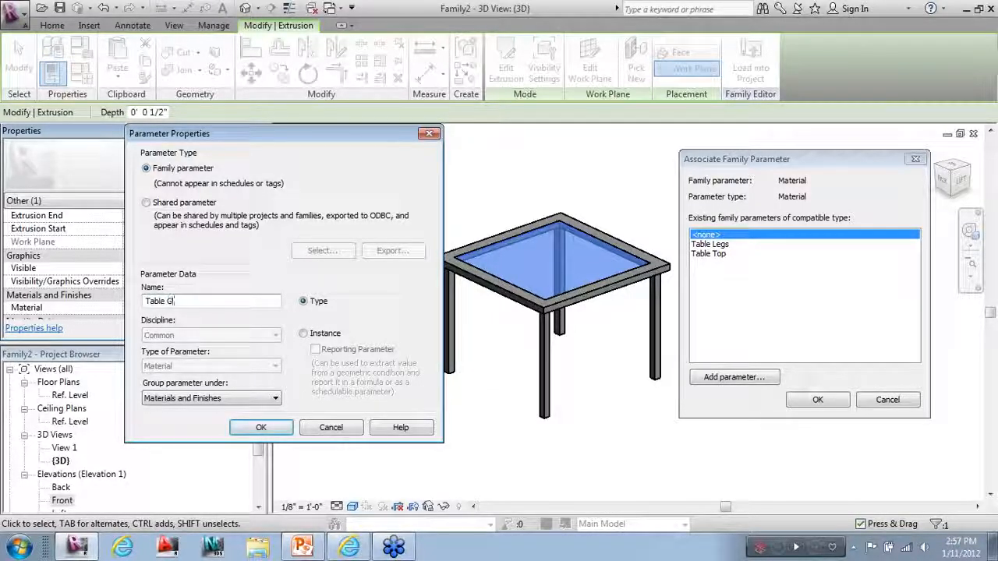
click(257, 427)
click(812, 400)
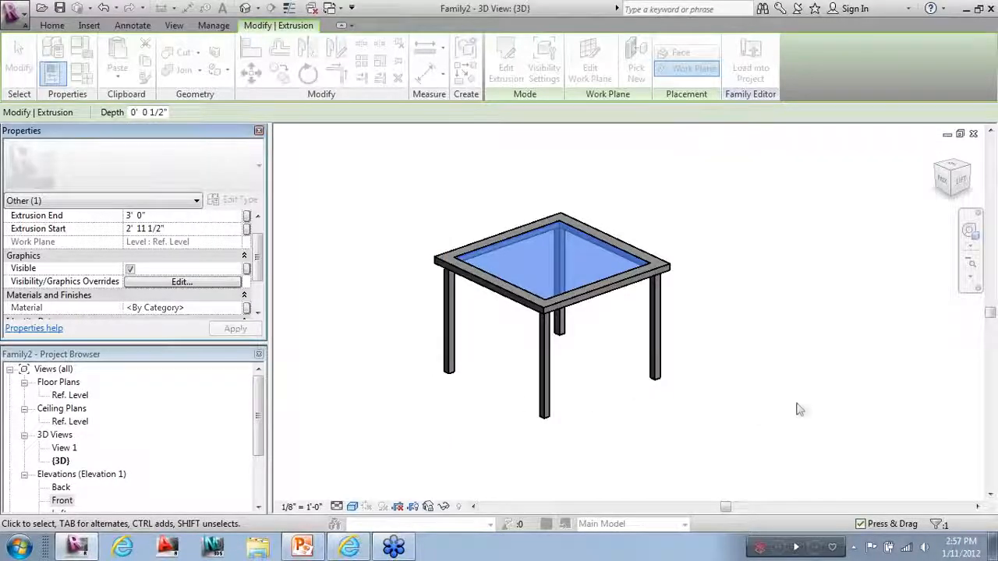
click(746, 433)
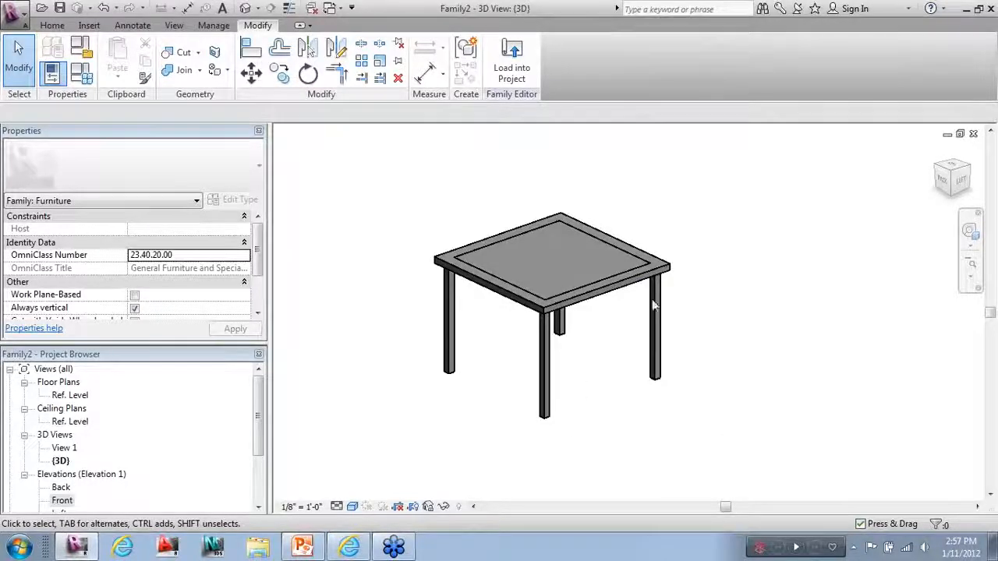
Open the family types settings and widen the parameter and value columns so the material entries are fully readable.
scroll(787, 341, down, 1)
scroll(398, 335, up, 2)
scroll(711, 342, down, 1)
scroll(510, 363, up, 1)
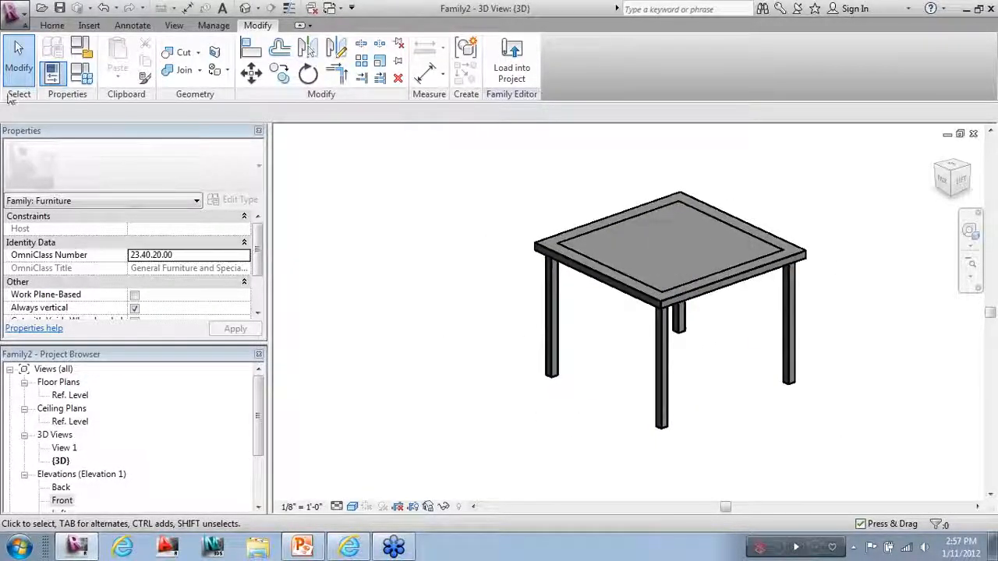
click(78, 85)
drag(243, 148, 278, 107)
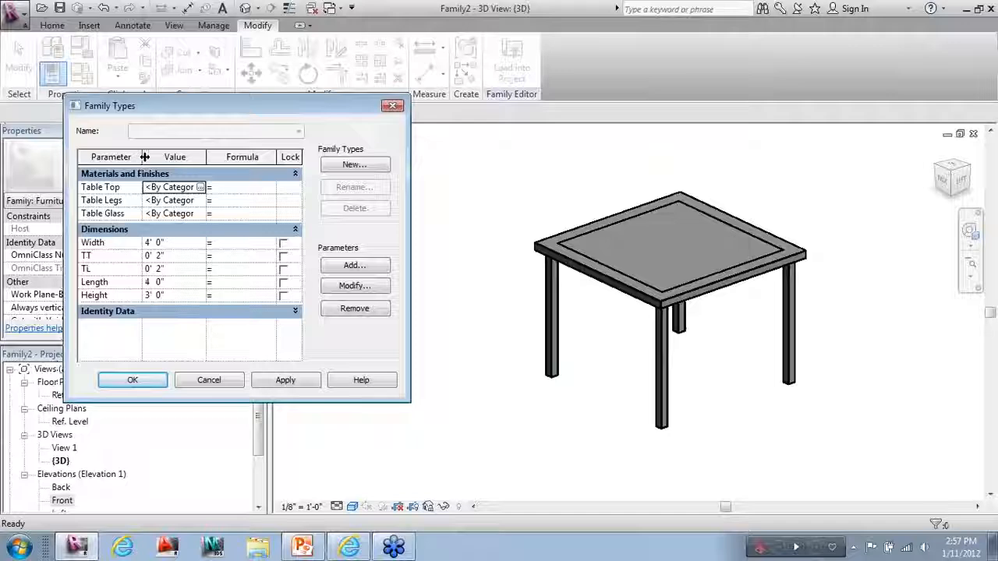
drag(142, 156, 177, 156)
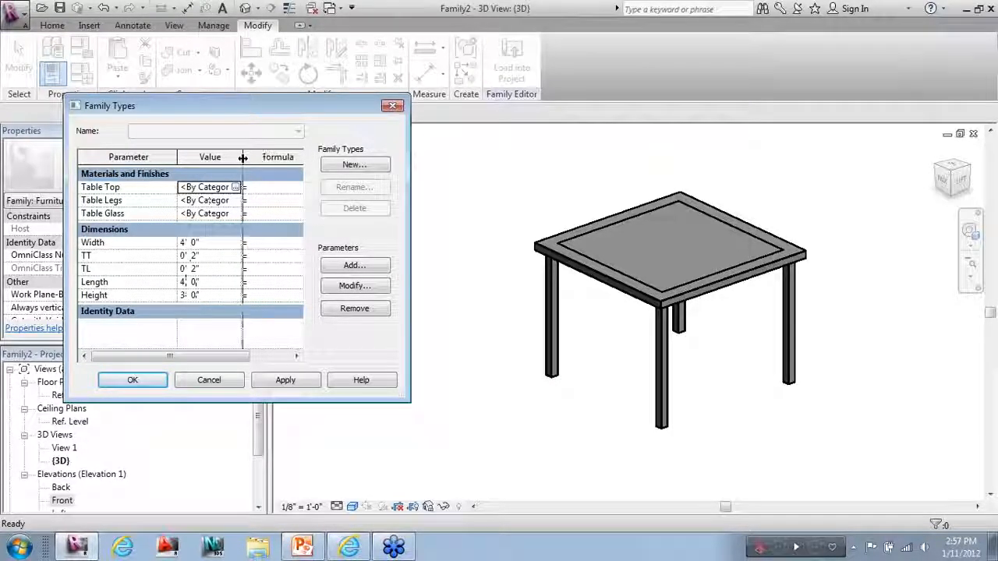
drag(241, 156, 264, 156)
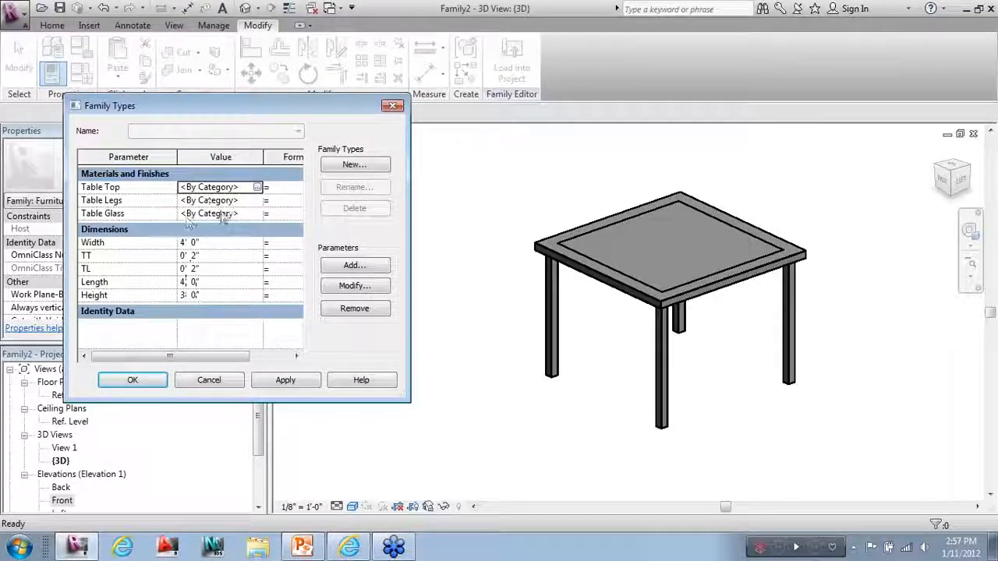
From the Table Top parameter's material choices, duplicate the Default material as "Table Wood - 1".
click(257, 188)
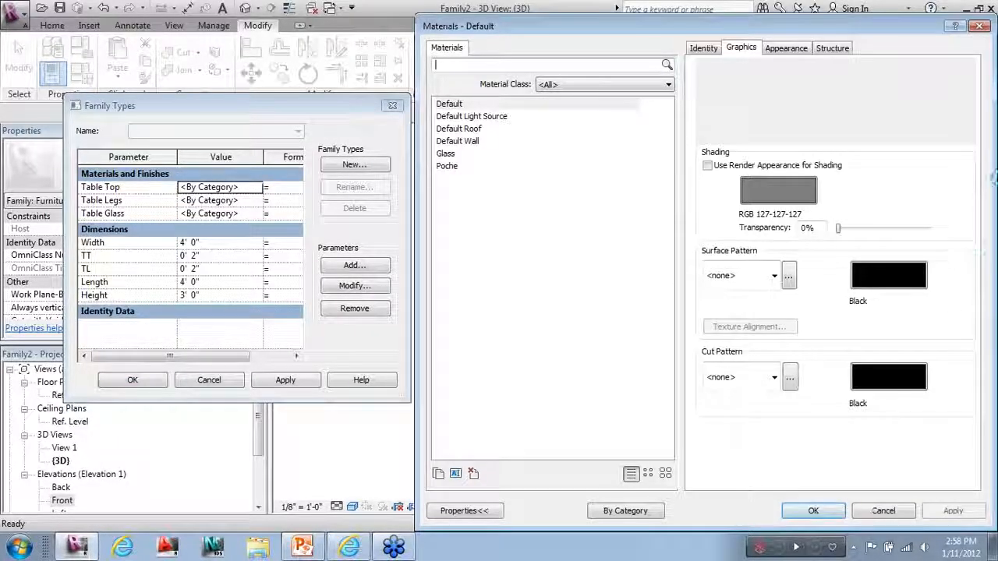
drag(612, 36, 520, 43)
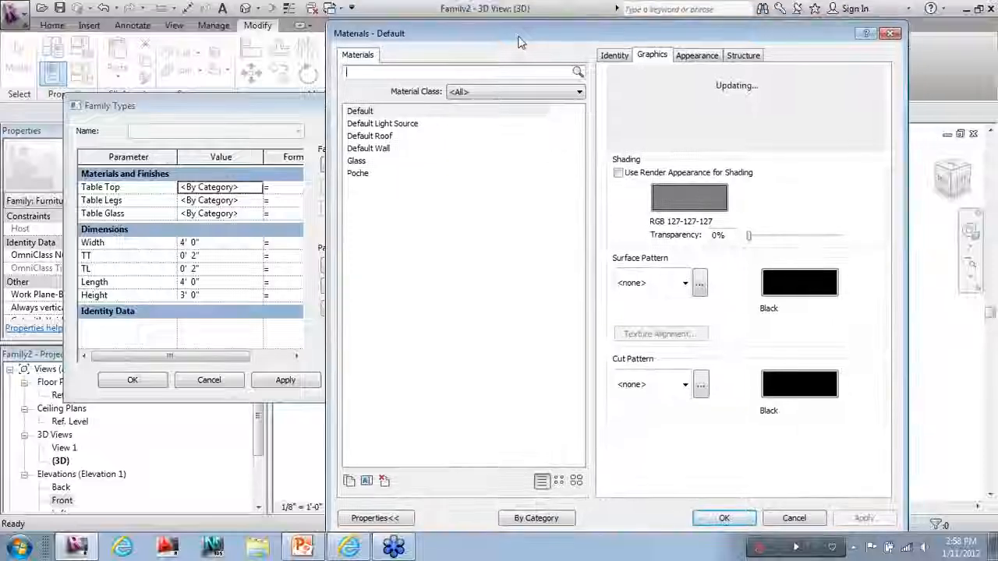
click(349, 480)
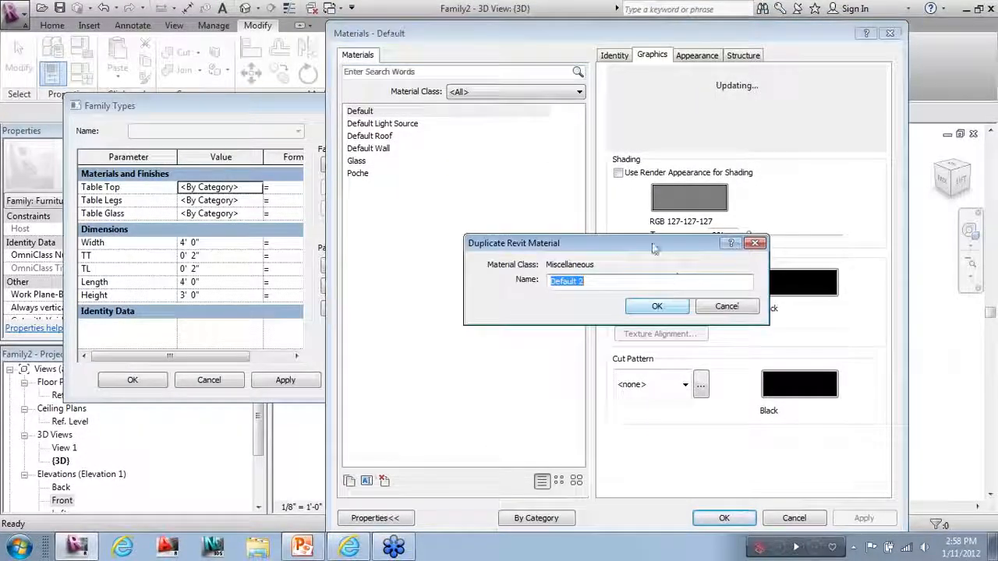
text(Table Legs)
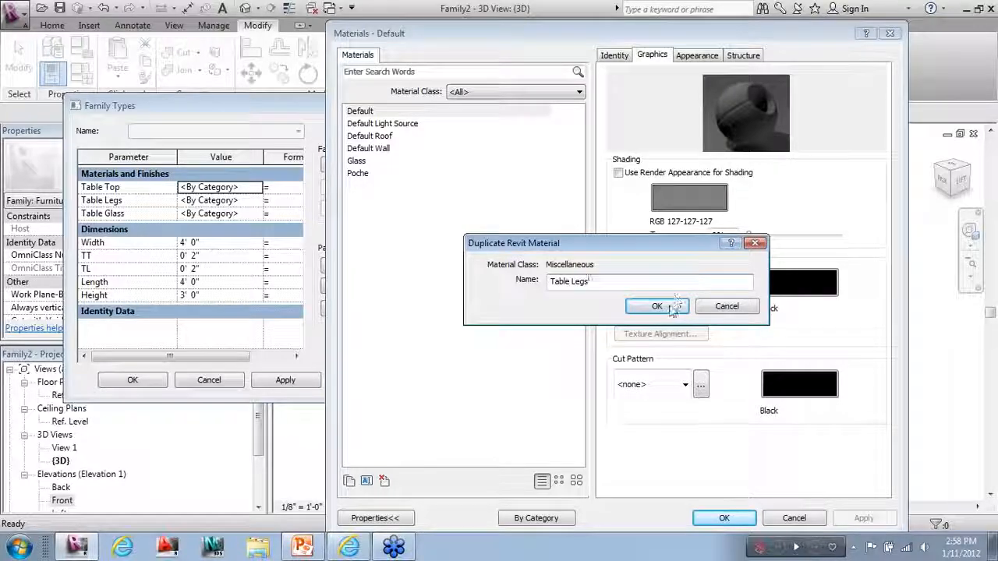
drag(606, 281, 374, 283)
key(BackSpace)
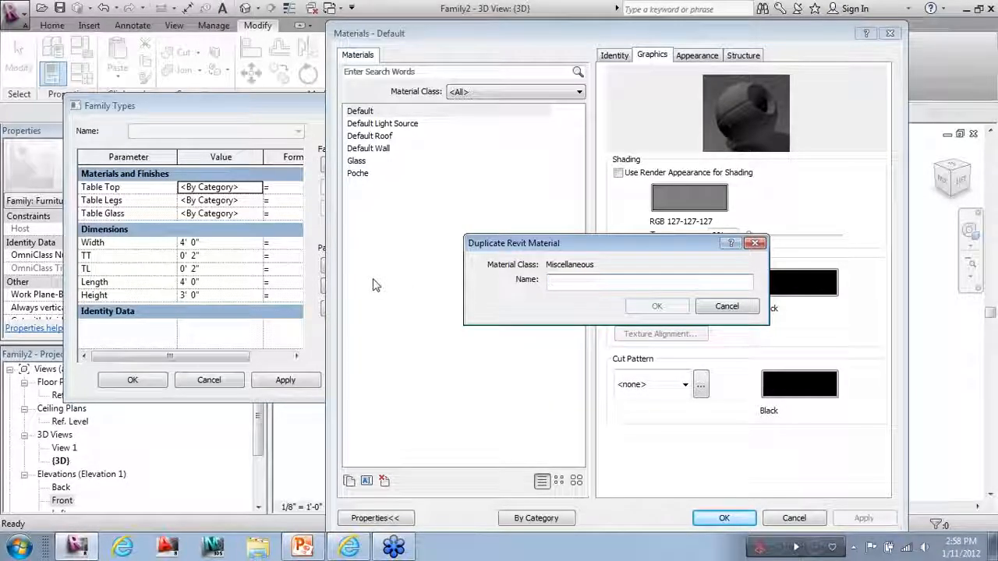
text(Table Wood)
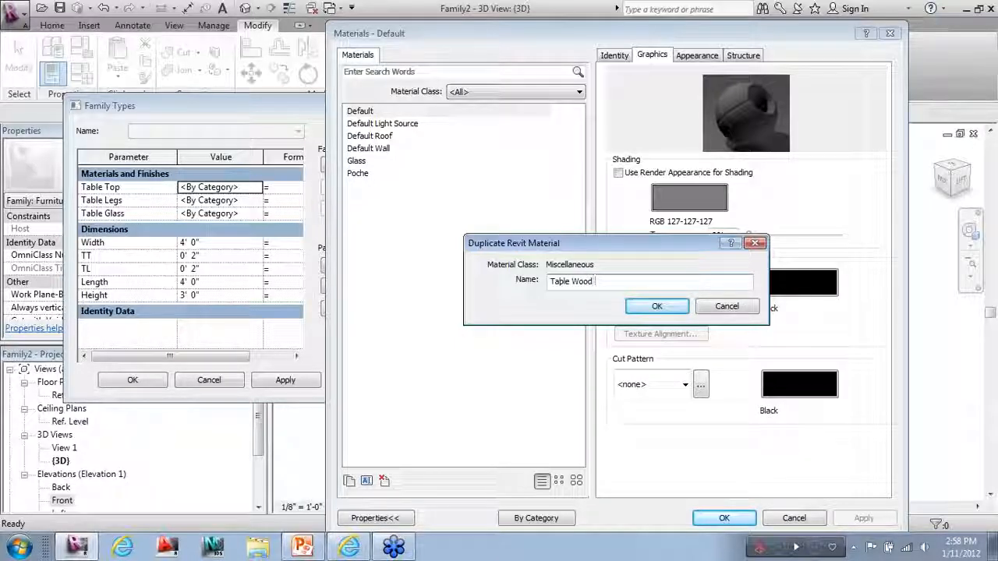
text( - 1)
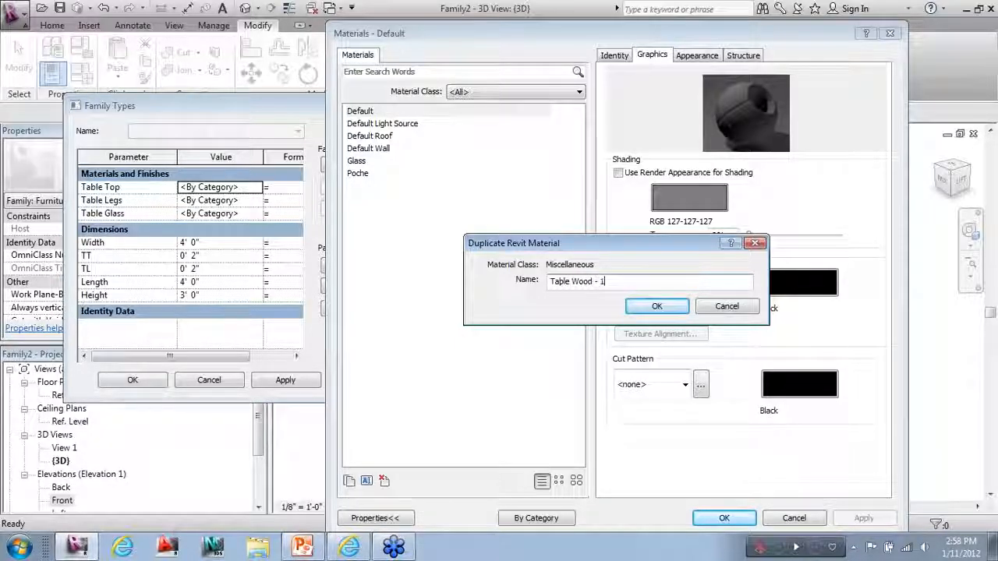
click(657, 307)
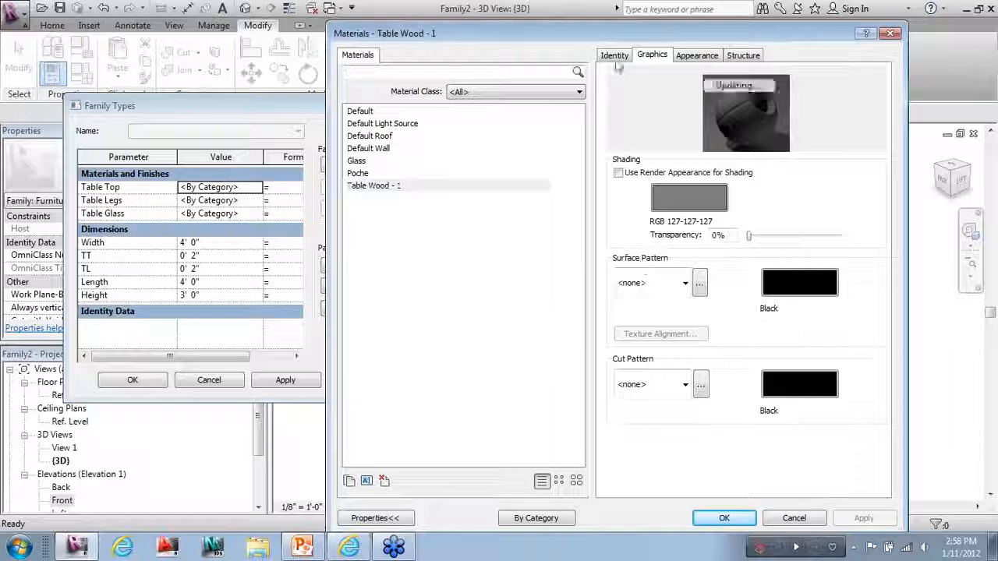
Give the Table Wood - 1 material the Teak - Natural Polished appearance from the Autodesk Library's Wood category.
click(706, 59)
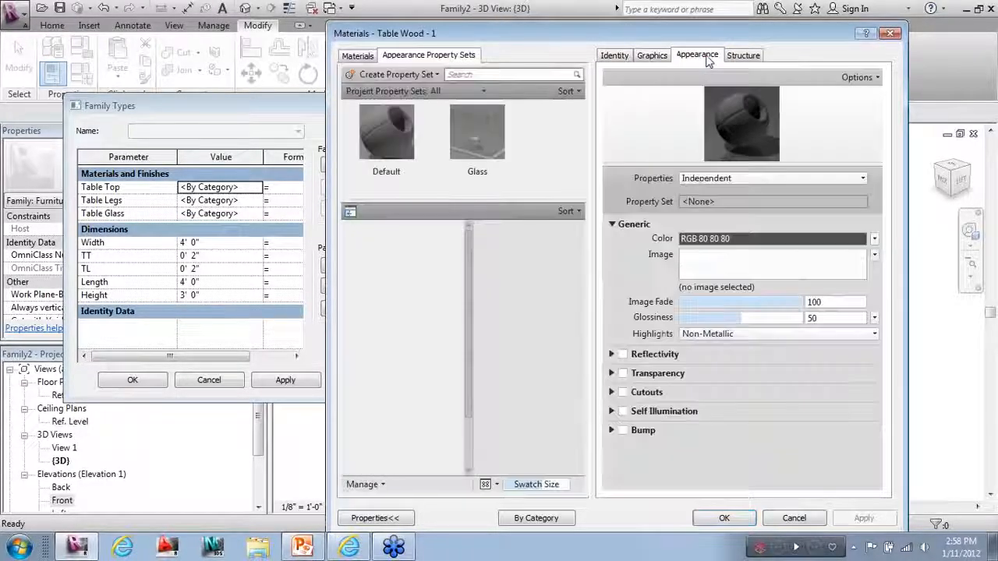
click(357, 56)
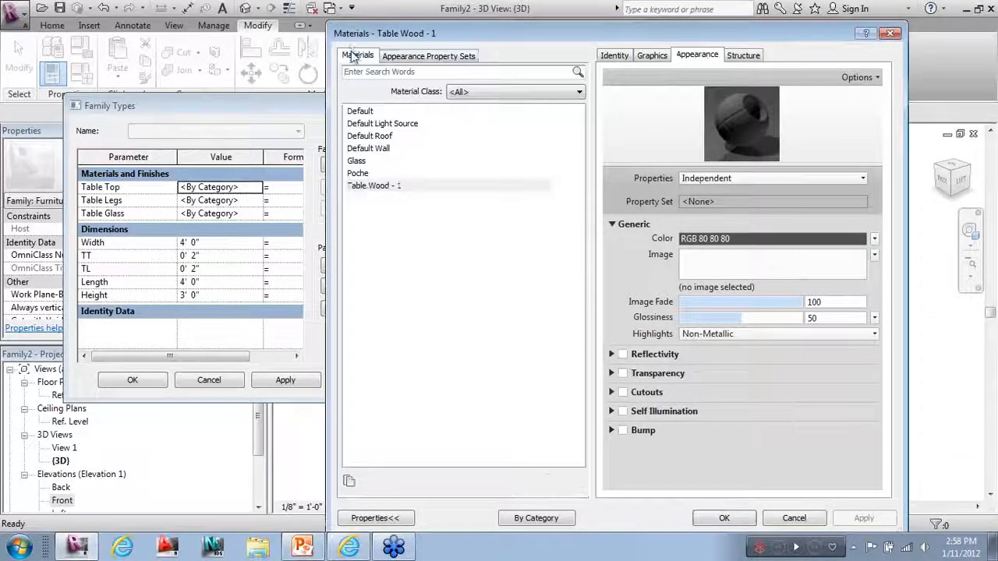
click(452, 55)
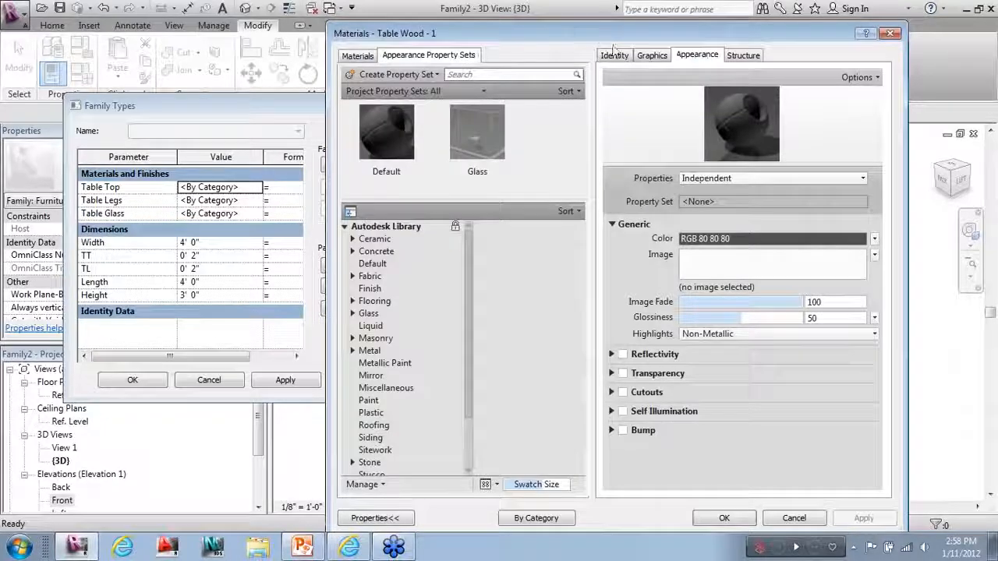
drag(468, 292, 454, 375)
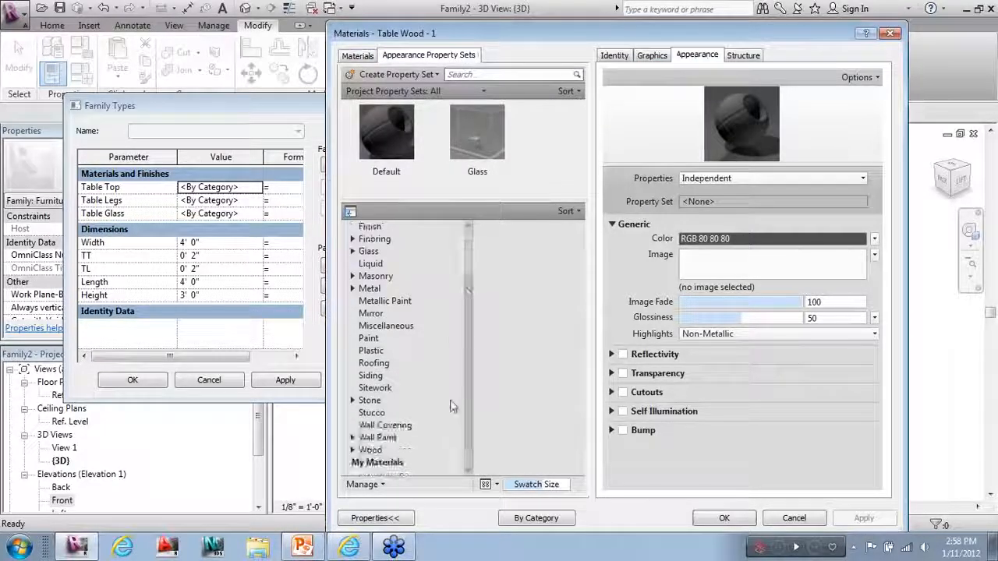
click(359, 451)
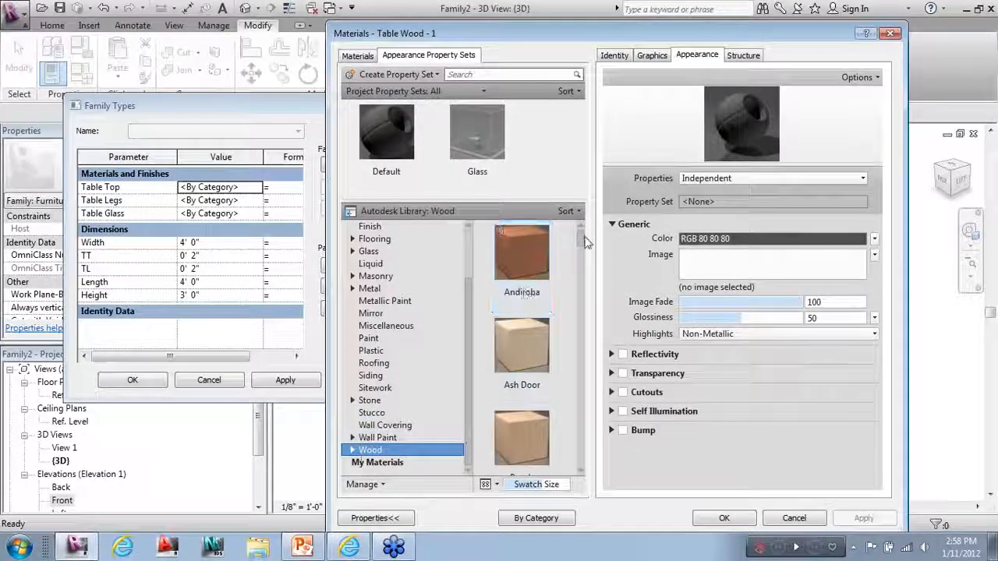
drag(581, 240, 593, 413)
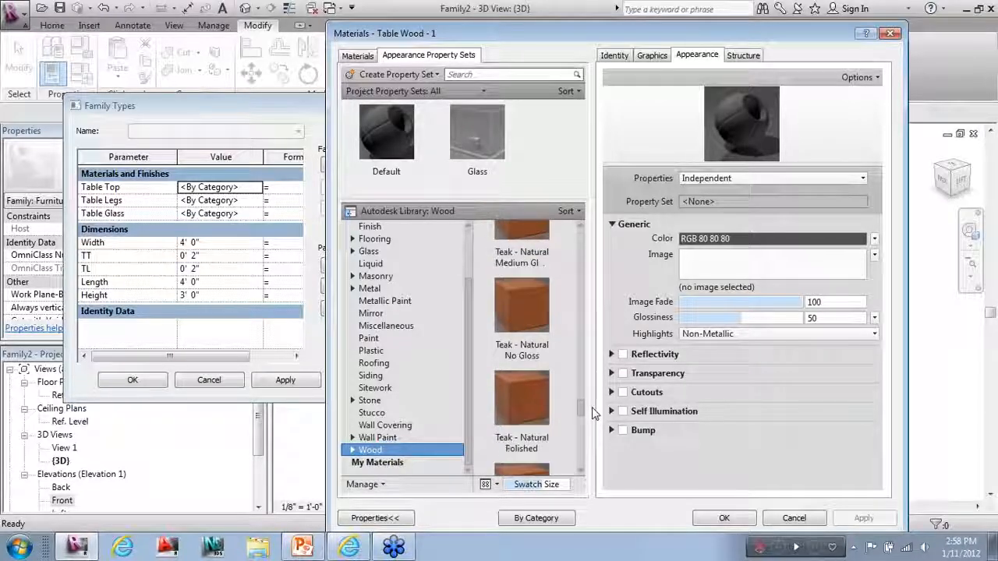
double_click(536, 403)
scroll(521, 257, down, 1)
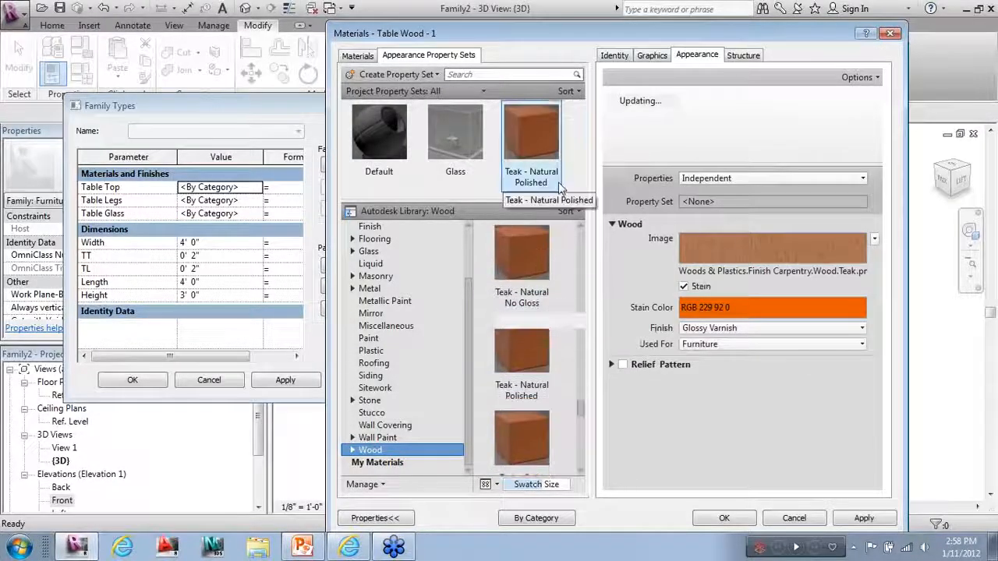
Use the render appearance for shading on Table Wood - 1 and assign this material to the Table Top parameter.
click(652, 55)
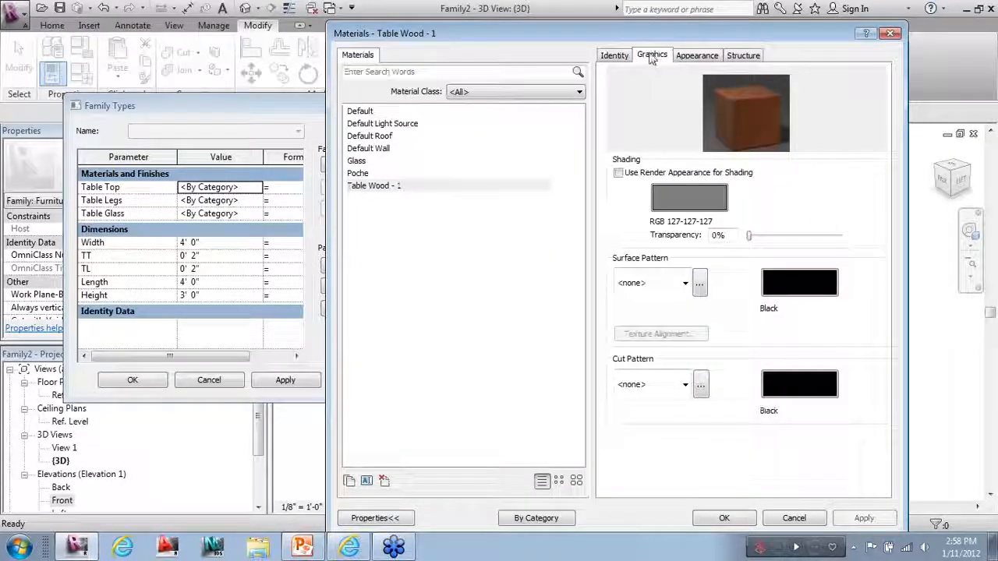
click(618, 172)
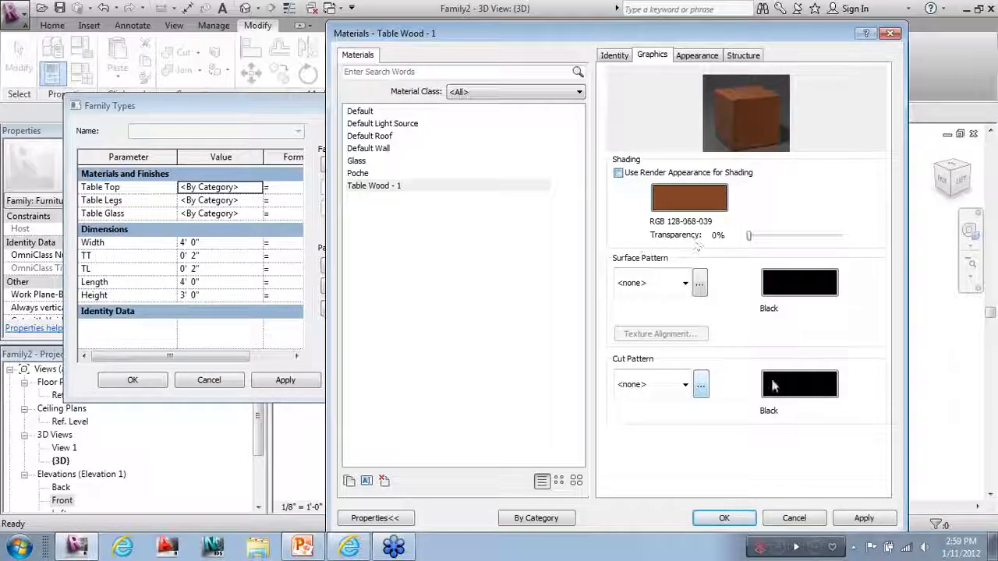
click(742, 517)
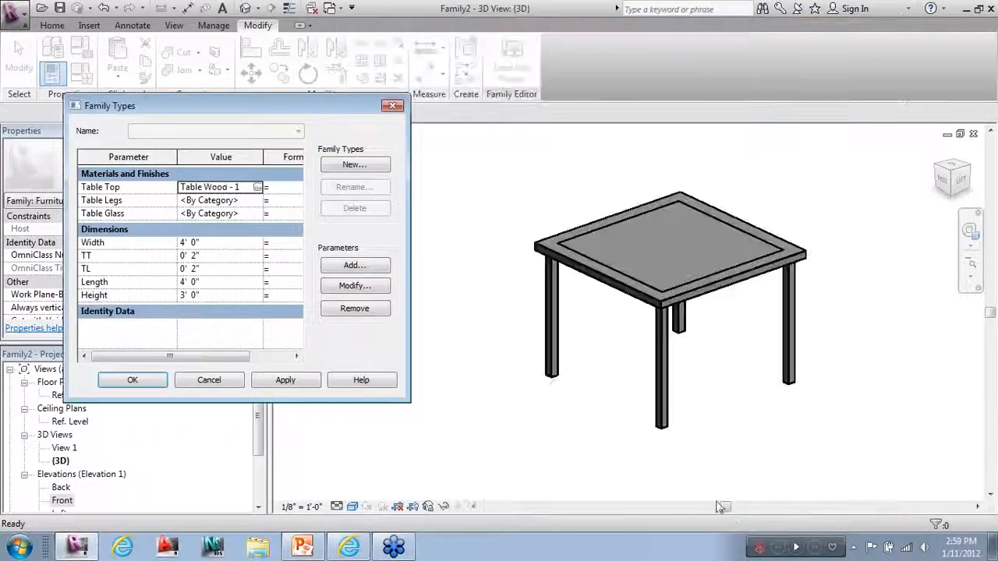
Assign the Table Wood - 1 material to the Table Legs parameter.
click(257, 200)
click(257, 200)
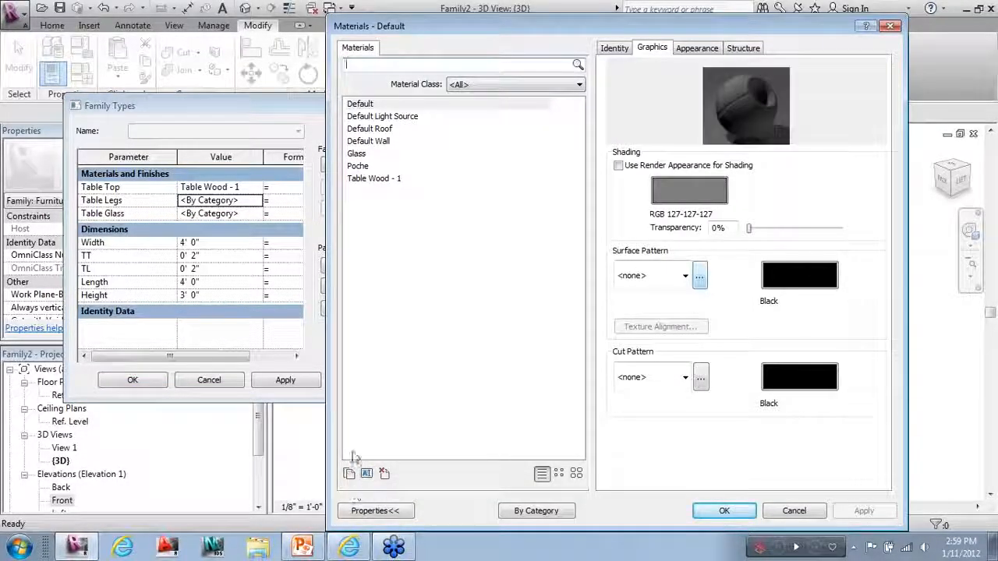
click(378, 180)
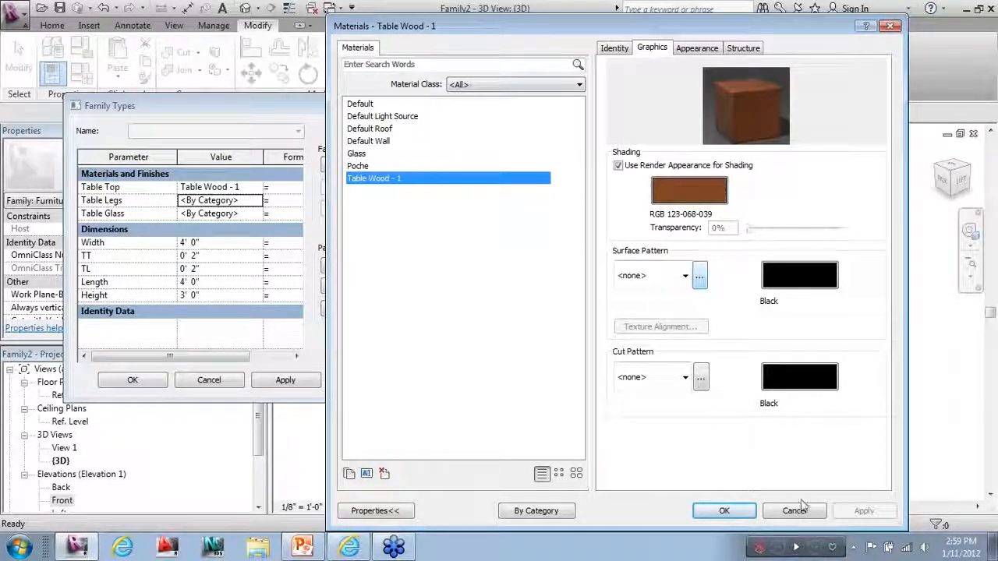
click(724, 510)
Assign the Glass material, with render appearance used for shading, to the Table Glass parameter and accept the family types settings.
click(234, 214)
click(257, 213)
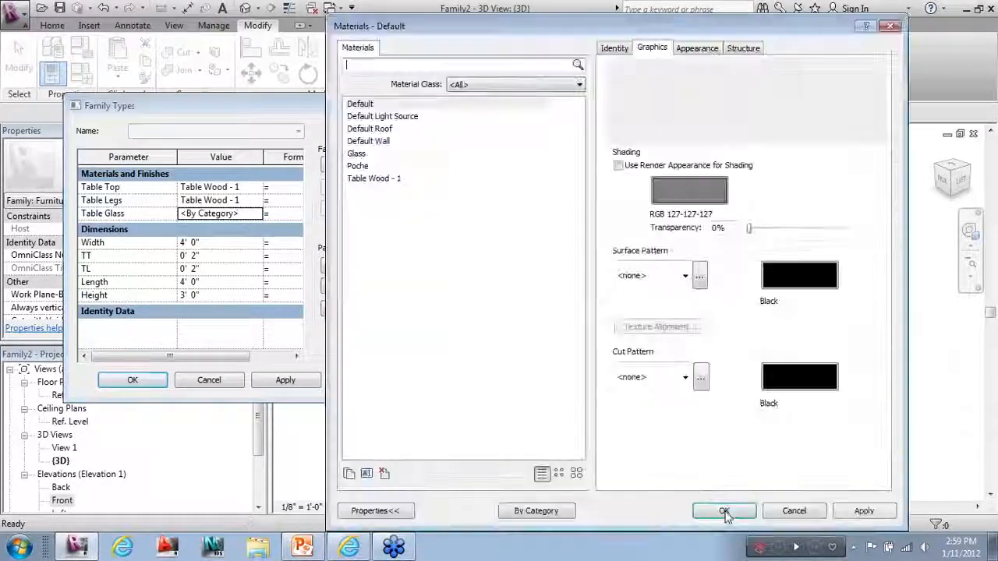
click(357, 153)
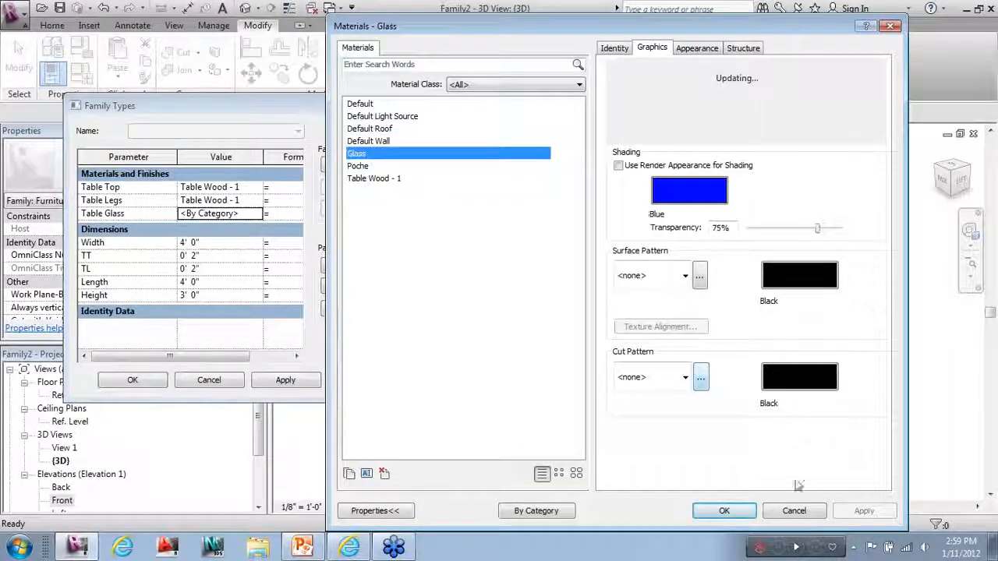
click(618, 166)
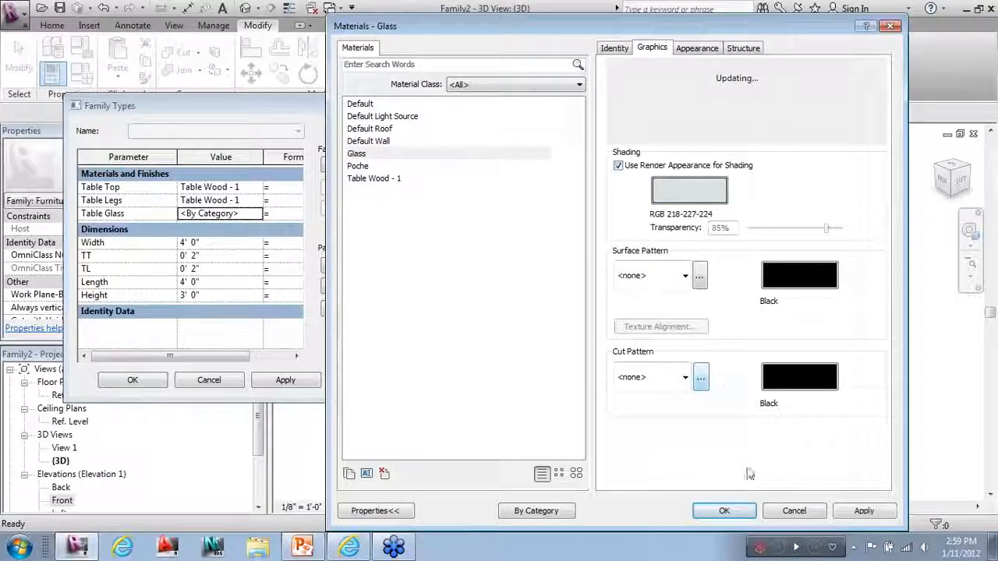
click(737, 513)
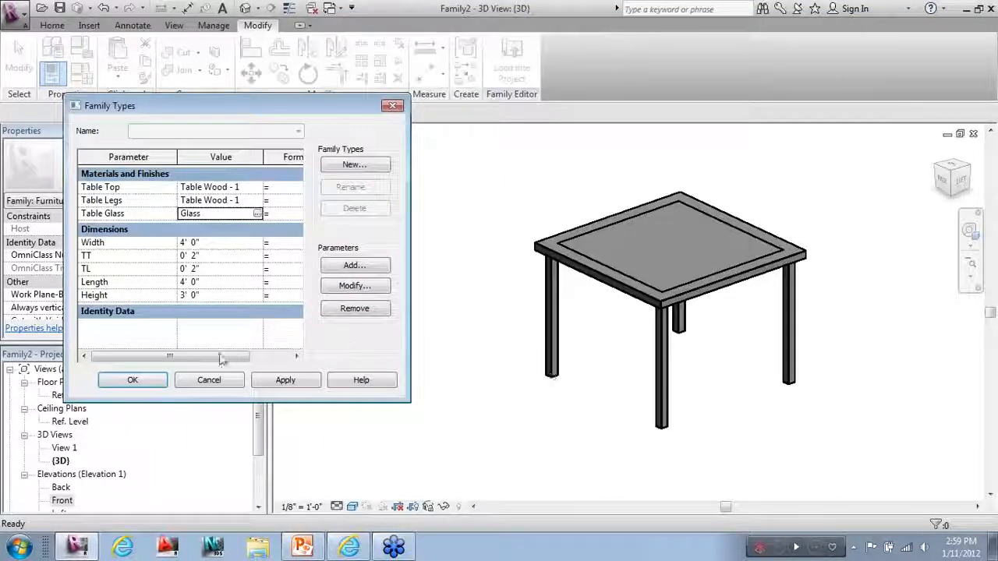
click(129, 382)
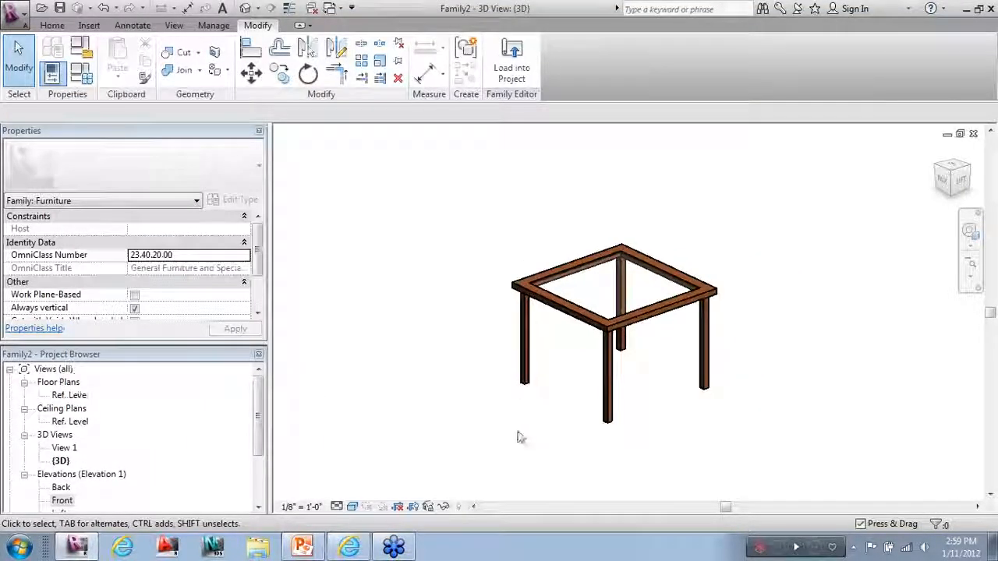
Start a Sweep and pick the four outer top edges of the tabletop frame as its path, then finish the path.
scroll(611, 412, down, 3)
scroll(624, 390, up, 4)
shift+middle_drag(618, 392, 648, 455)
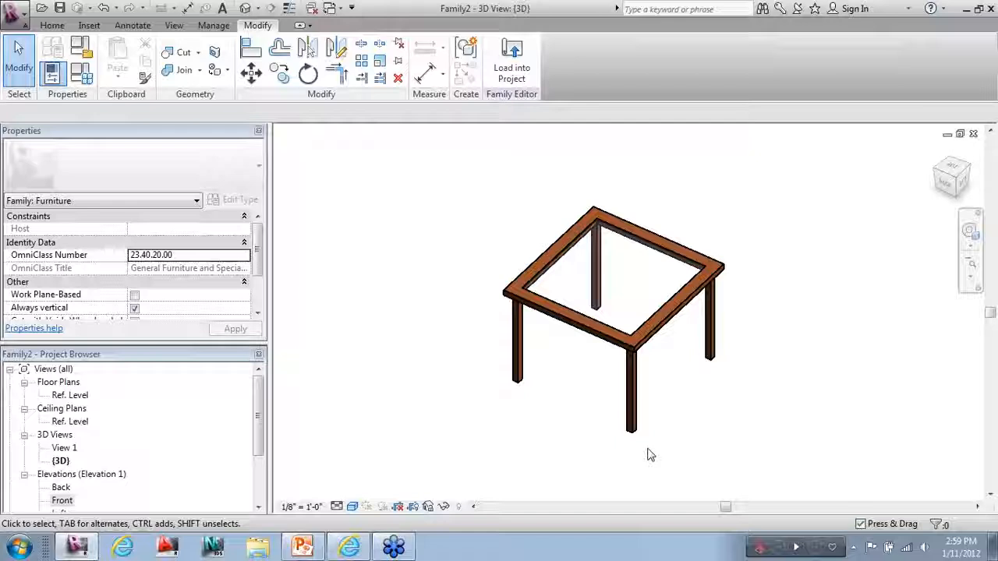
scroll(677, 407, up, 1)
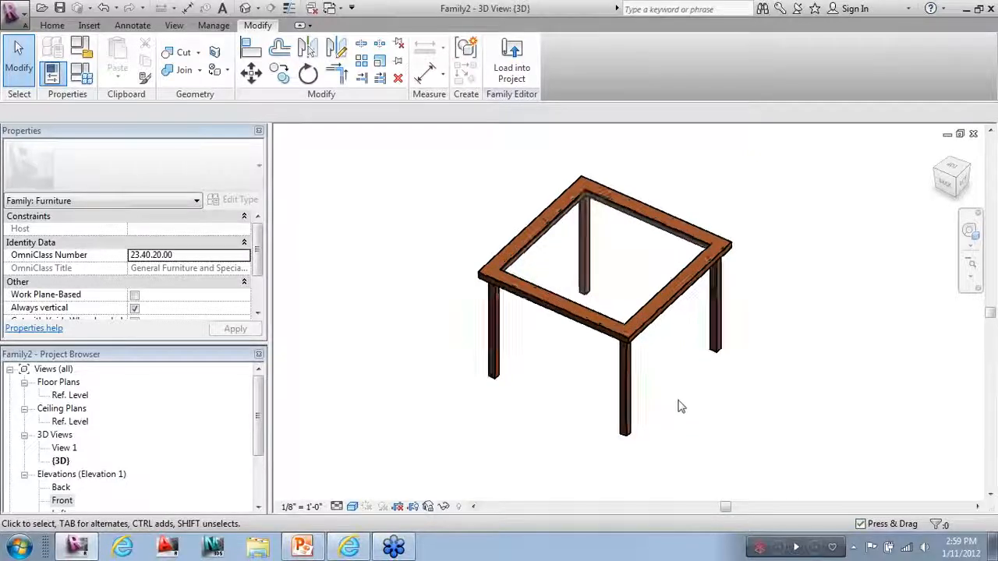
scroll(669, 179, up, 1)
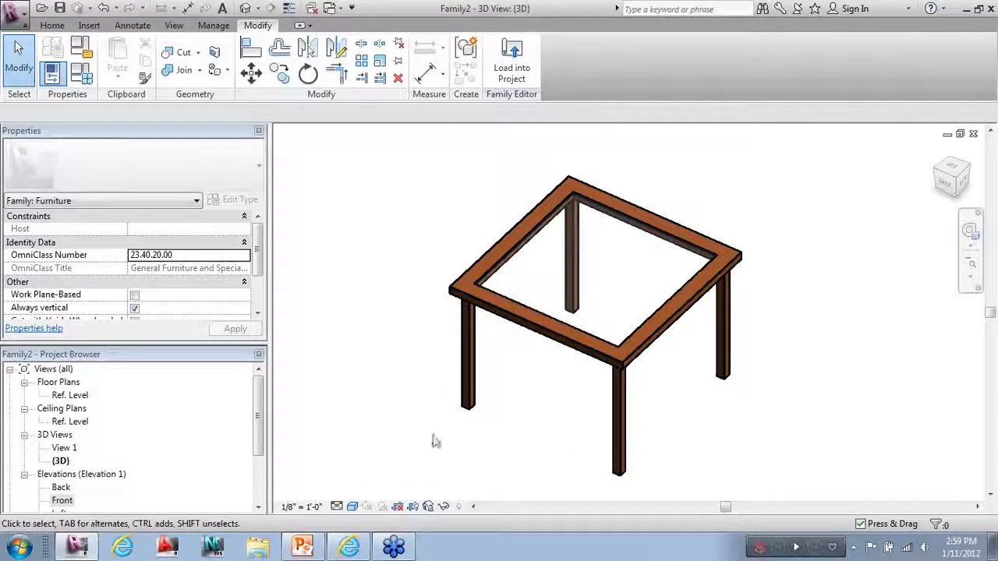
click(51, 25)
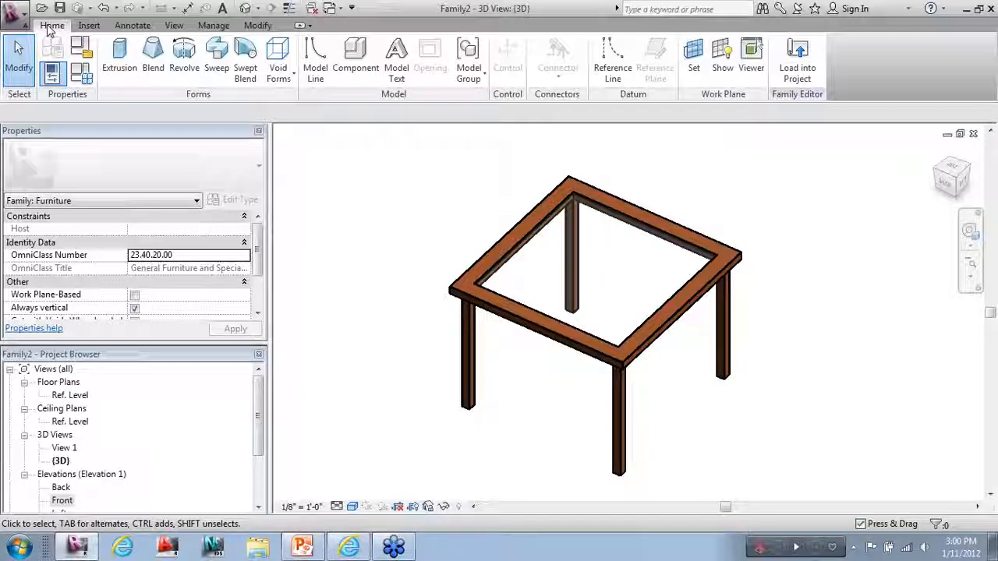
click(215, 58)
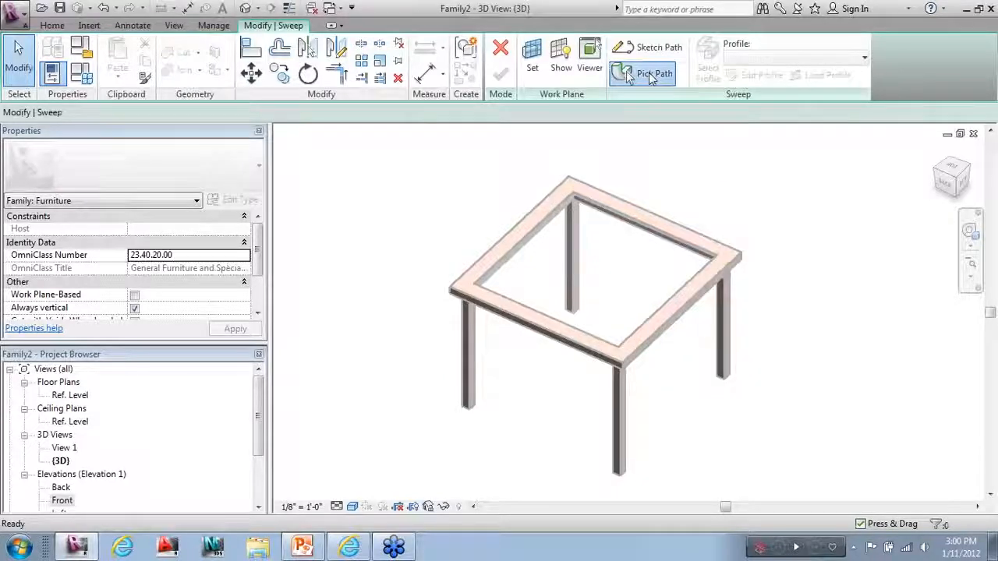
click(650, 74)
click(513, 316)
click(468, 269)
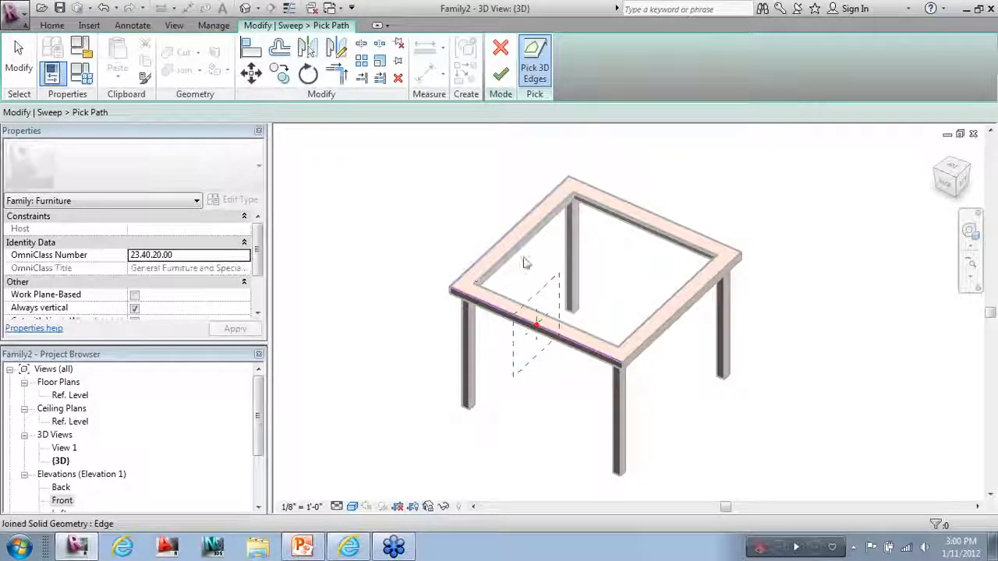
click(677, 228)
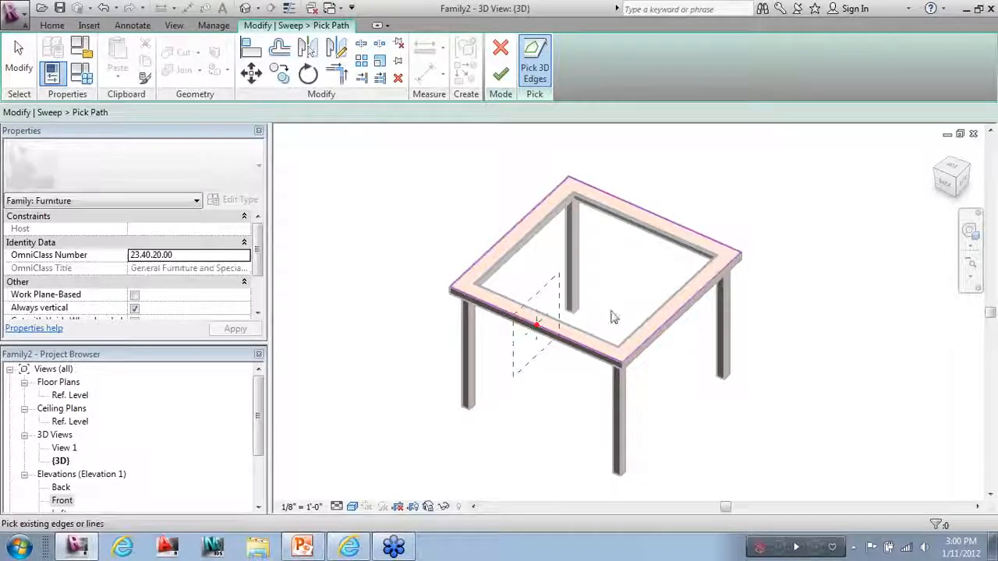
scroll(601, 345, up, 2)
shift+middle_drag(588, 425, 523, 403)
click(502, 76)
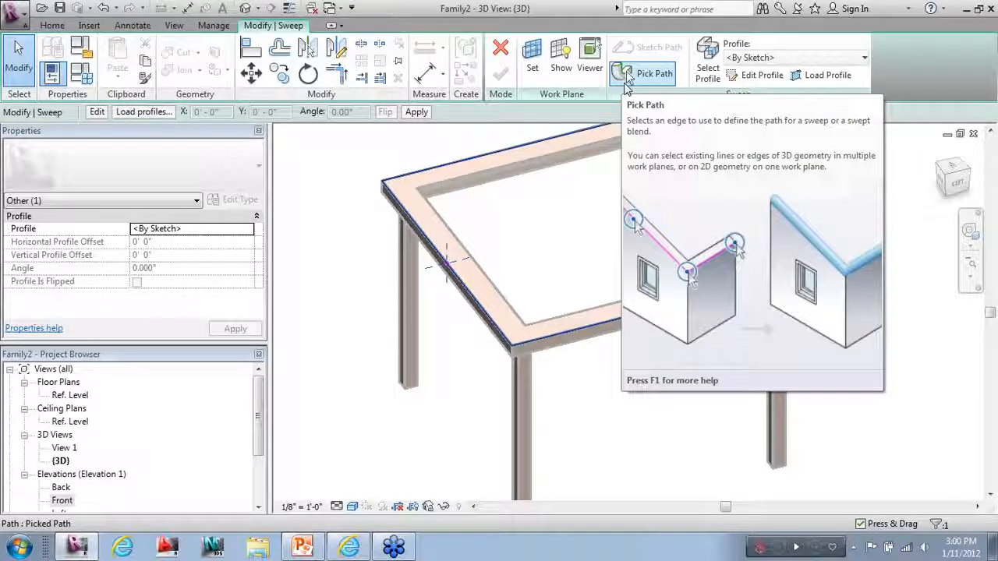
Begin sketching the sweep profile with a horizontal line running outward from the path's reference point on the tabletop edge.
click(745, 80)
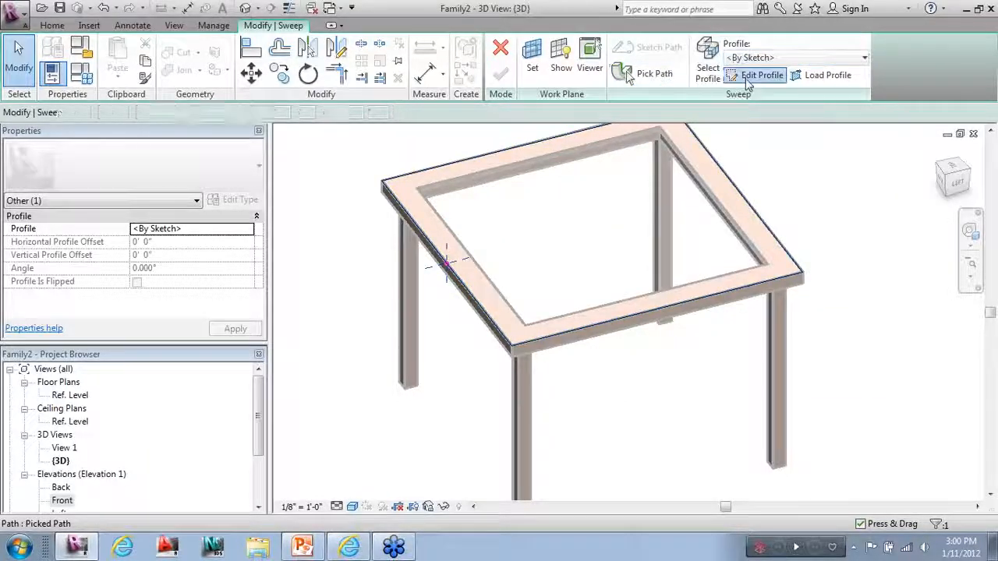
scroll(421, 265, up, 6)
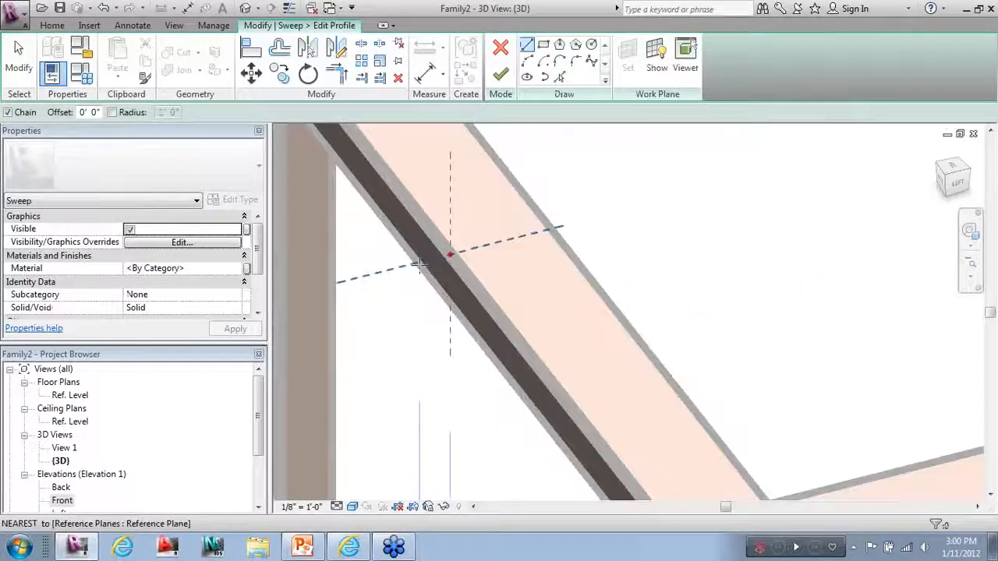
scroll(419, 267, up, 1)
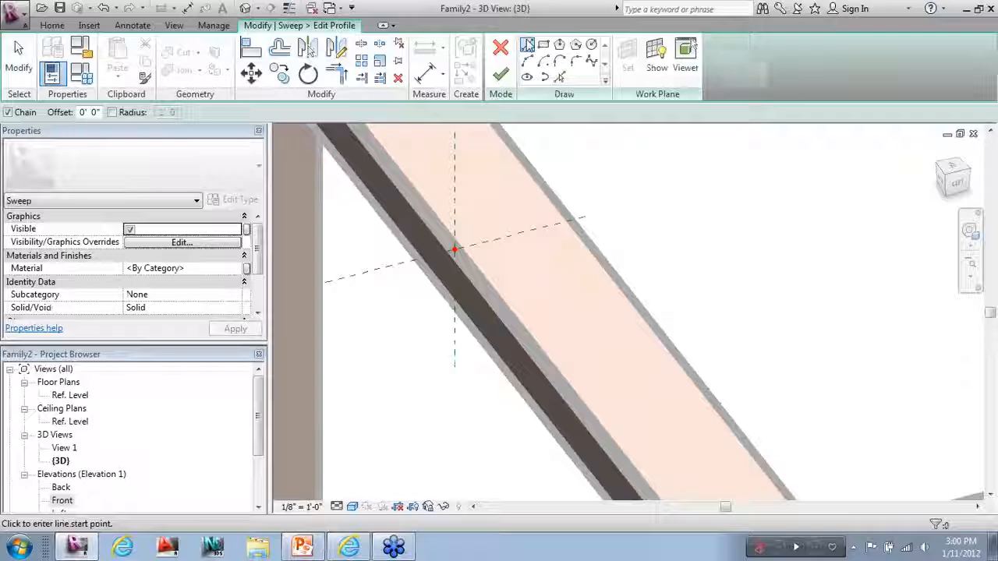
scroll(452, 251, up, 1)
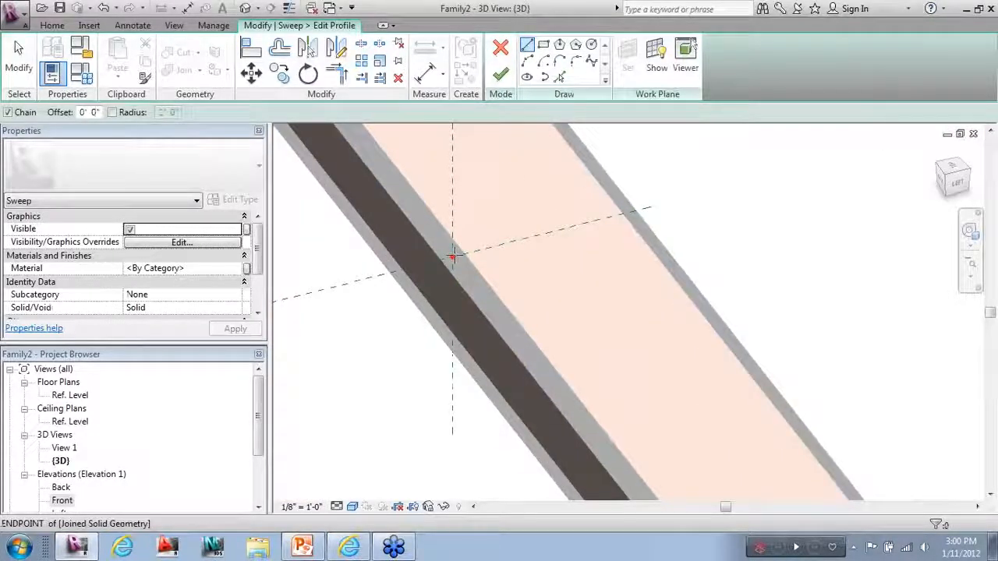
click(453, 254)
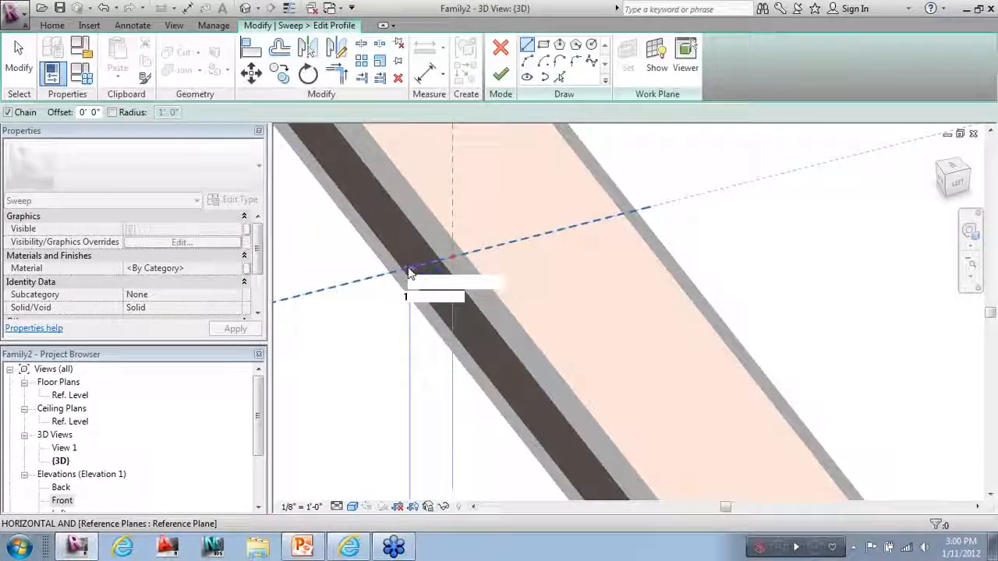
click(409, 267)
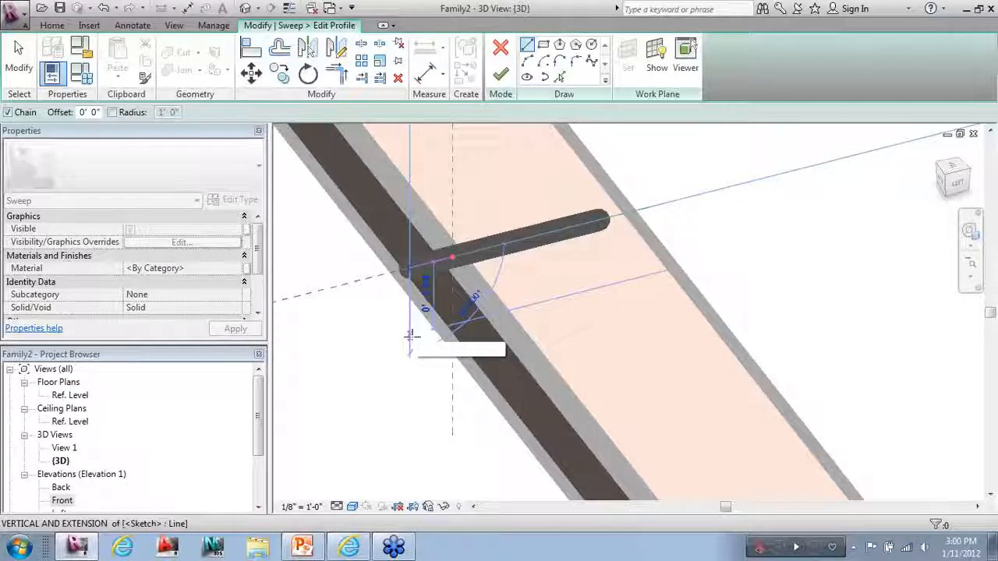
Complete the closed rectangular sweep profile at the table frame's outer edge, about 3 1/4" high, ending at the path's reference point.
click(409, 392)
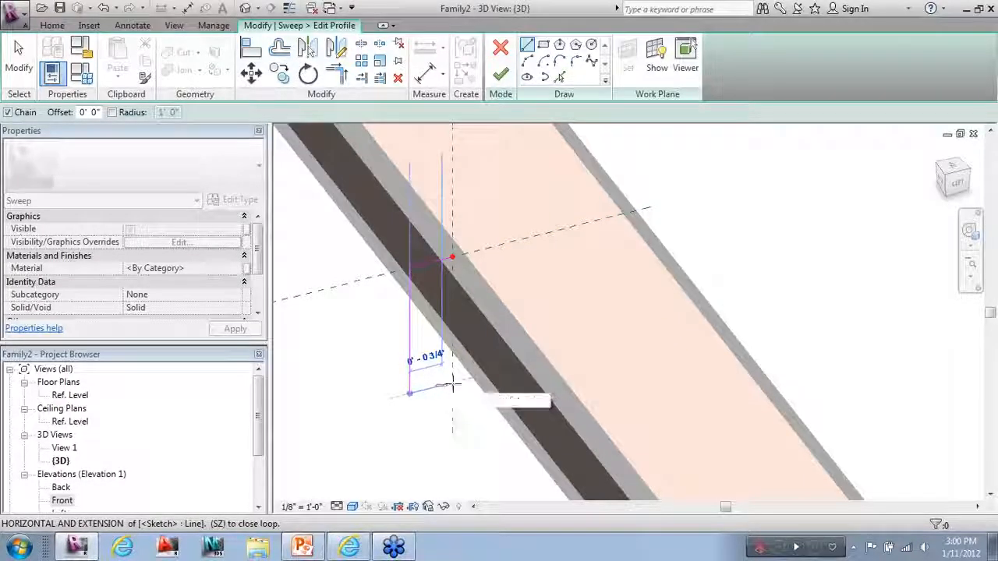
click(452, 382)
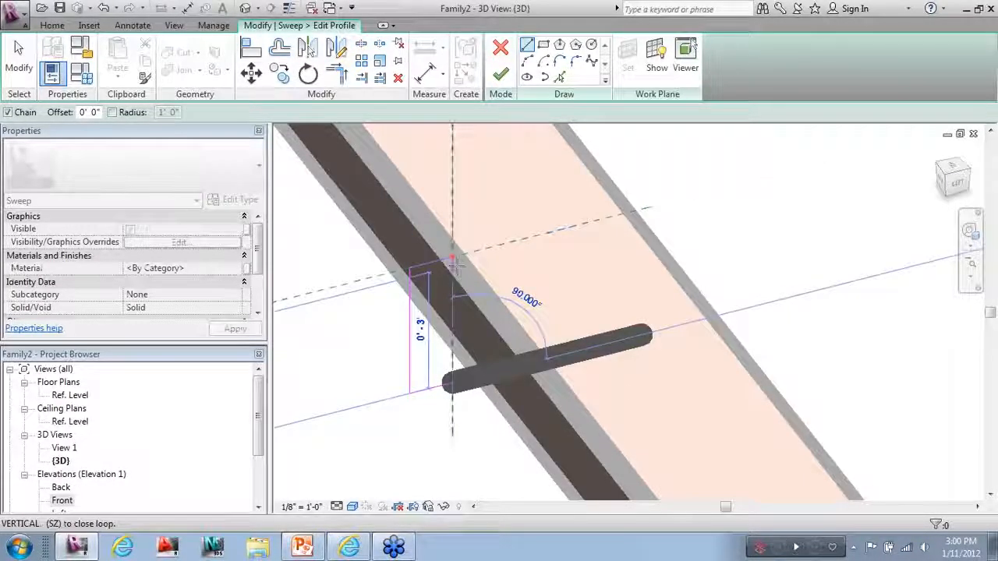
click(458, 269)
key(Escape)
key(Escape)
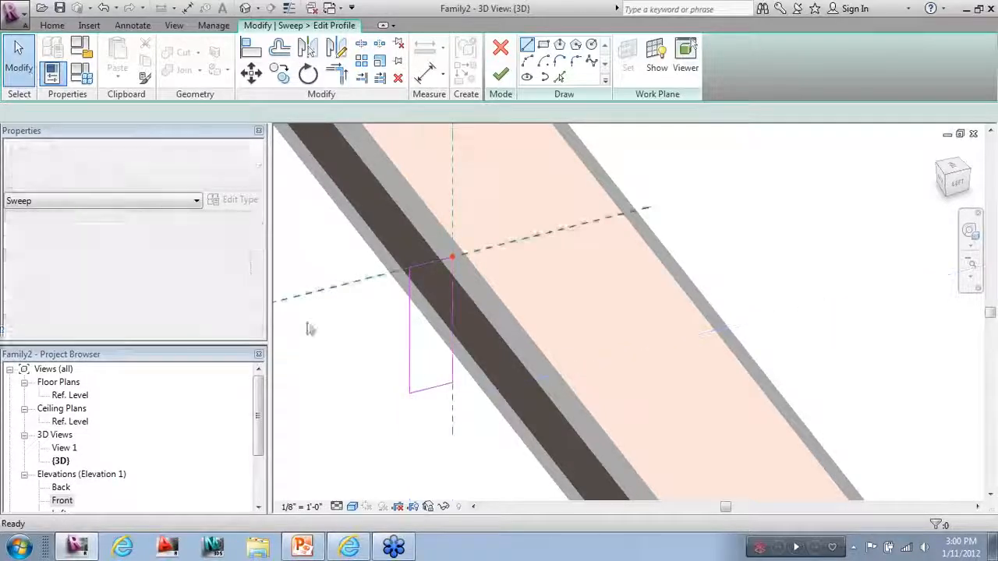
Add an aligned dimension for the height of the sweep profile, placed beside the sketch.
scroll(499, 352, down, 2)
scroll(623, 307, down, 2)
scroll(628, 341, up, 2)
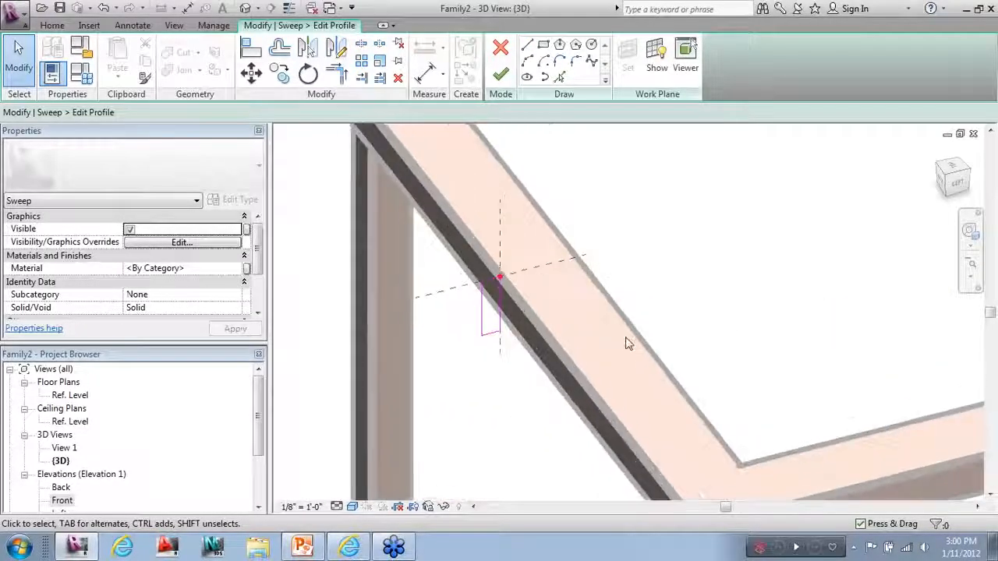
scroll(639, 456, down, 2)
shift+middle_drag(726, 405, 686, 300)
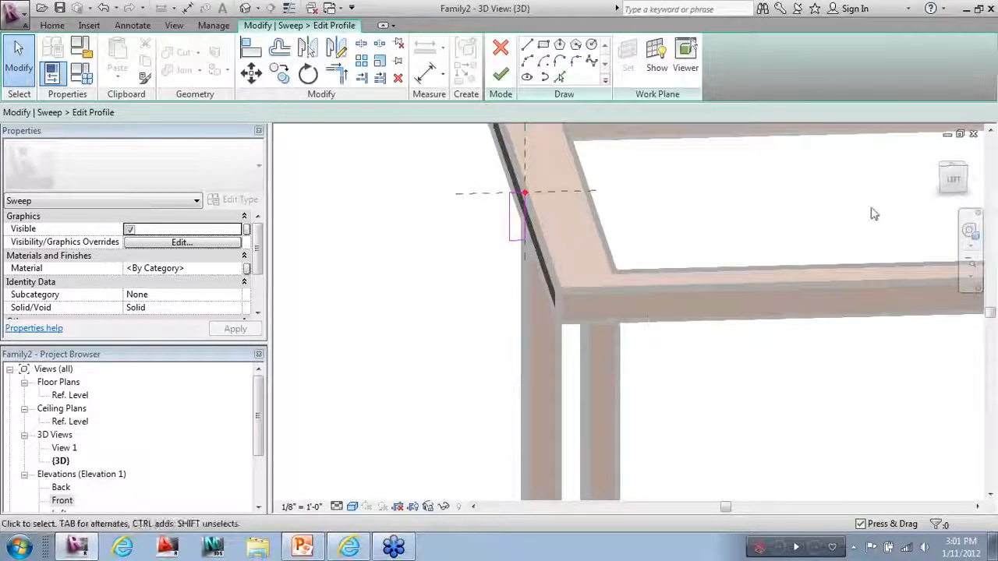
shift+middle_drag(479, 274, 552, 307)
scroll(620, 326, up, 3)
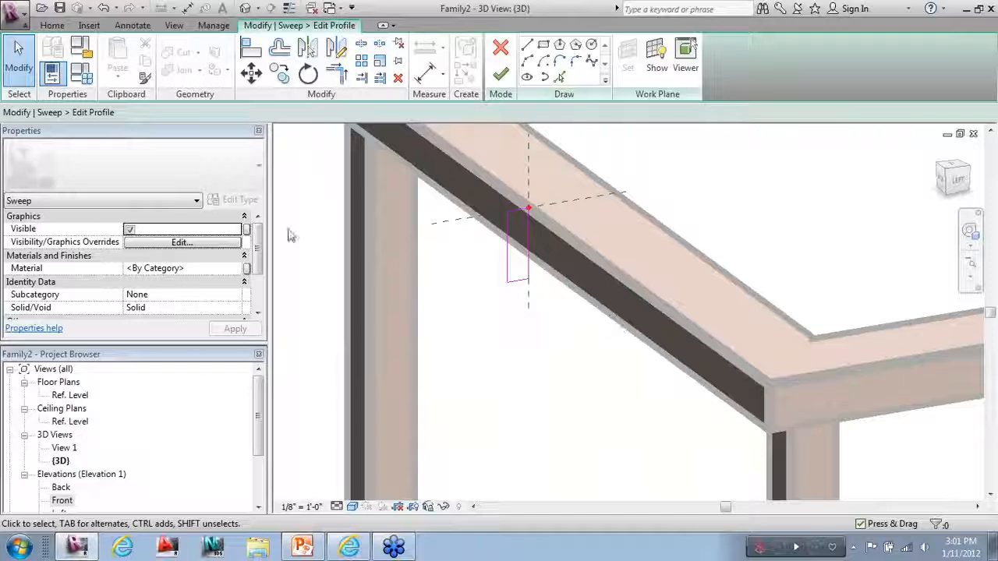
click(132, 25)
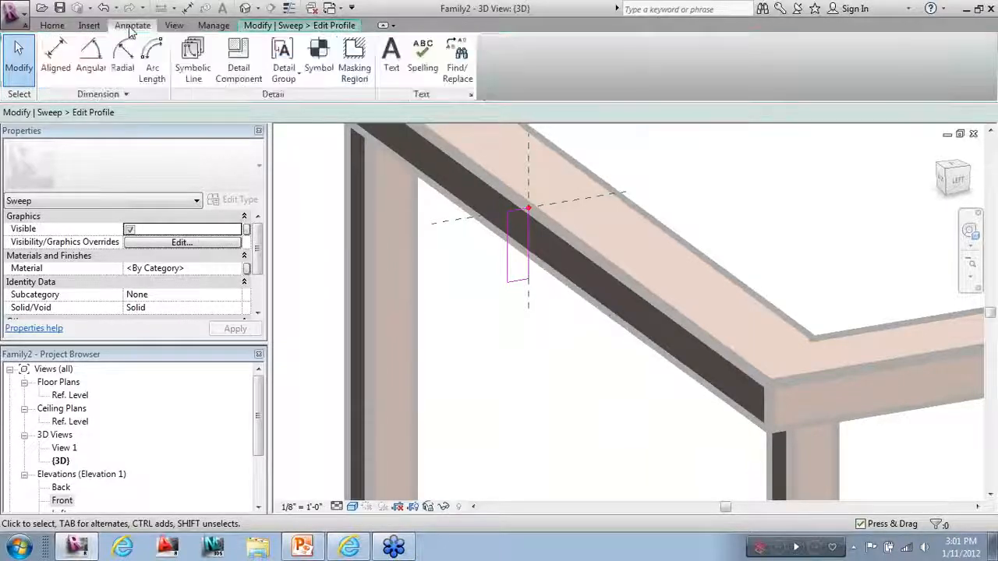
click(56, 59)
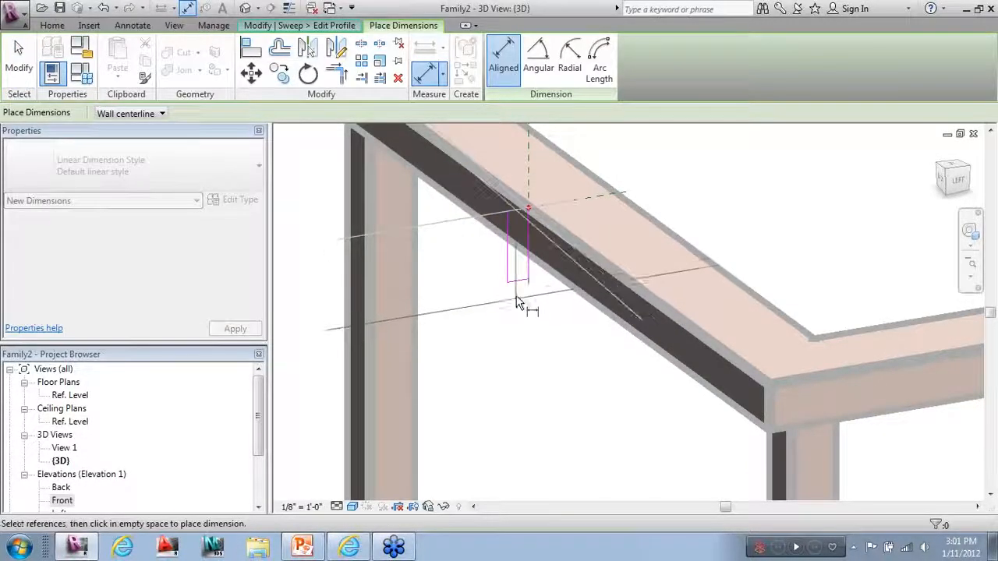
scroll(483, 347, down, 3)
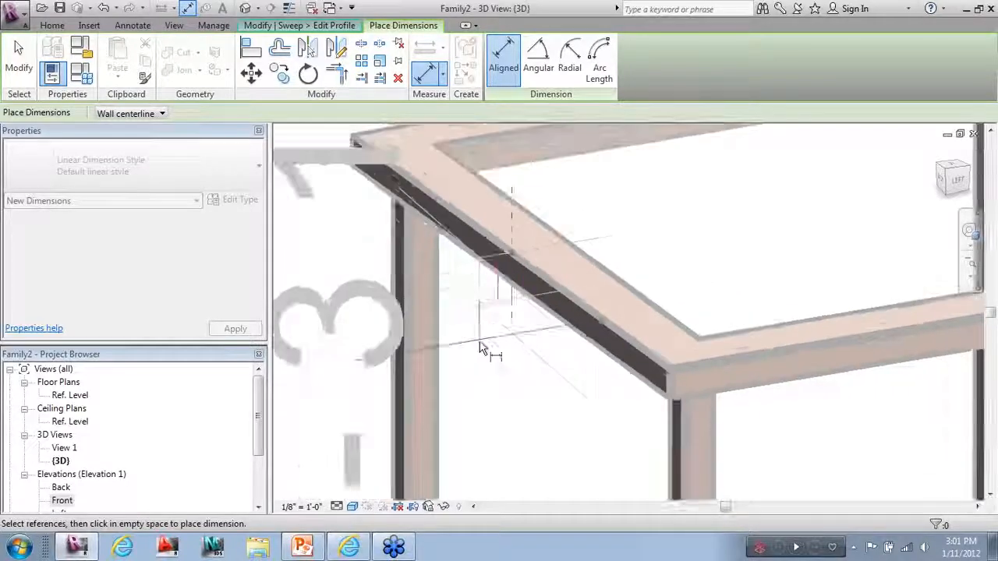
scroll(429, 365, down, 4)
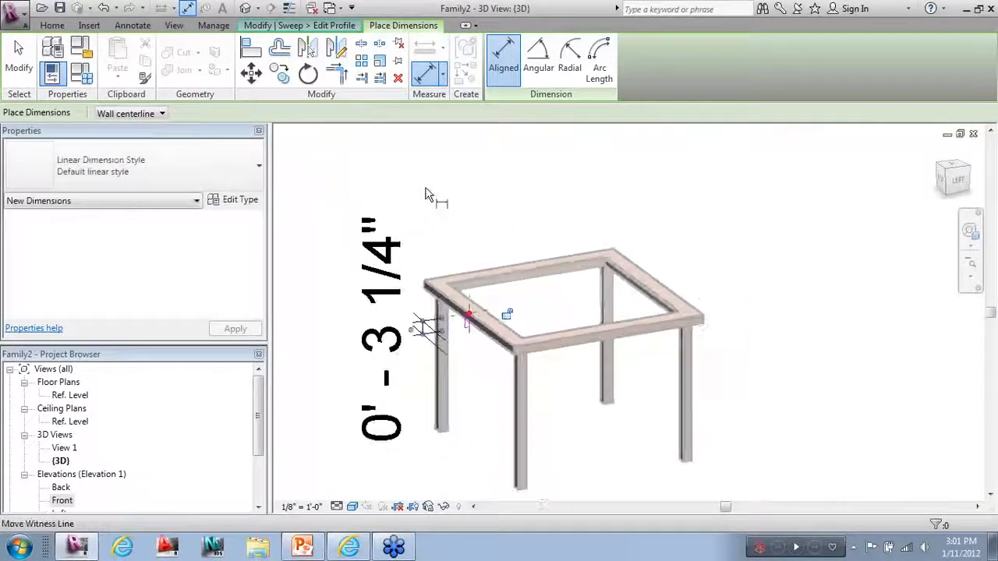
click(16, 74)
Label the profile's height dimension with a new type family parameter named Table Edge, grouped under Dimensions.
scroll(437, 308, up, 2)
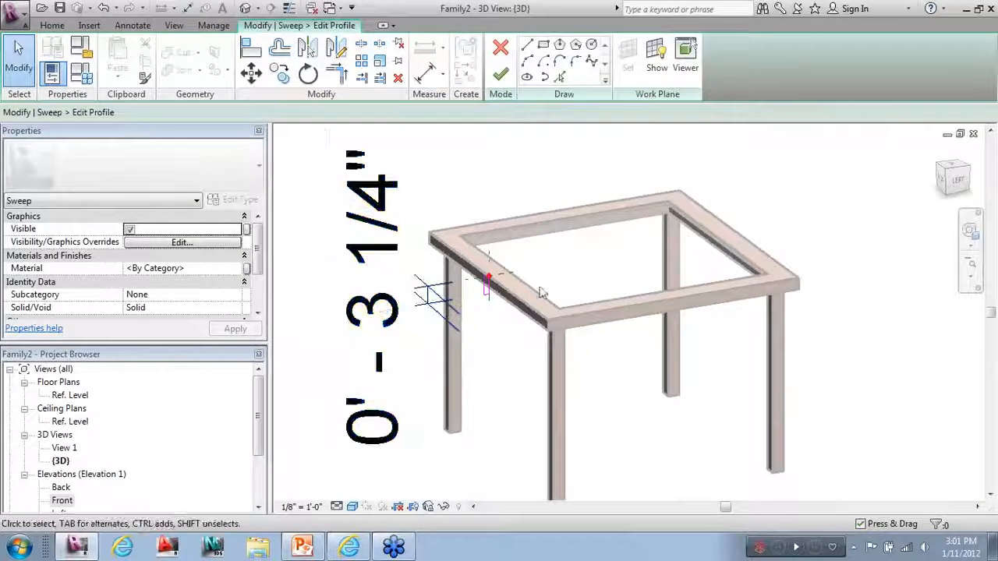
click(423, 310)
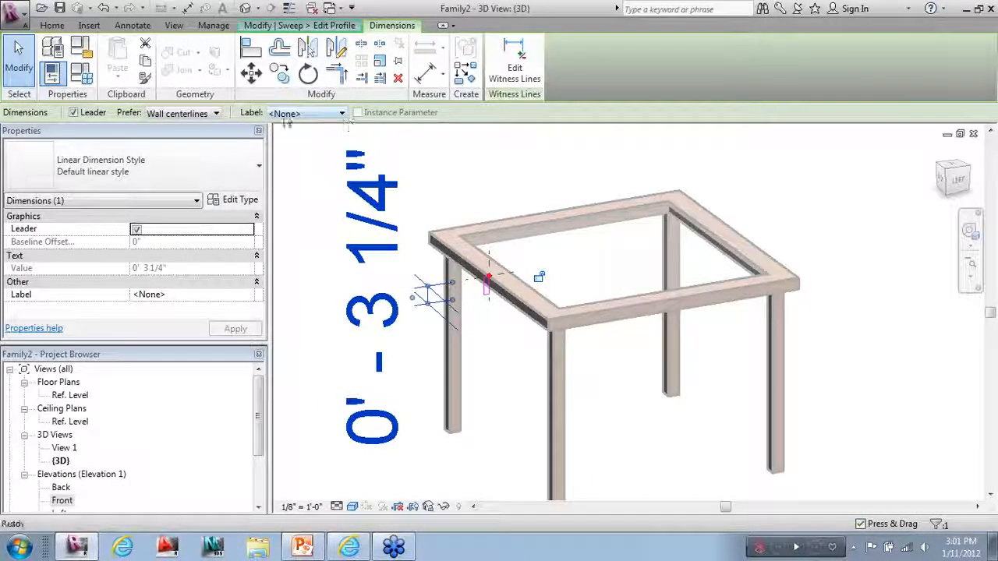
click(289, 115)
click(296, 146)
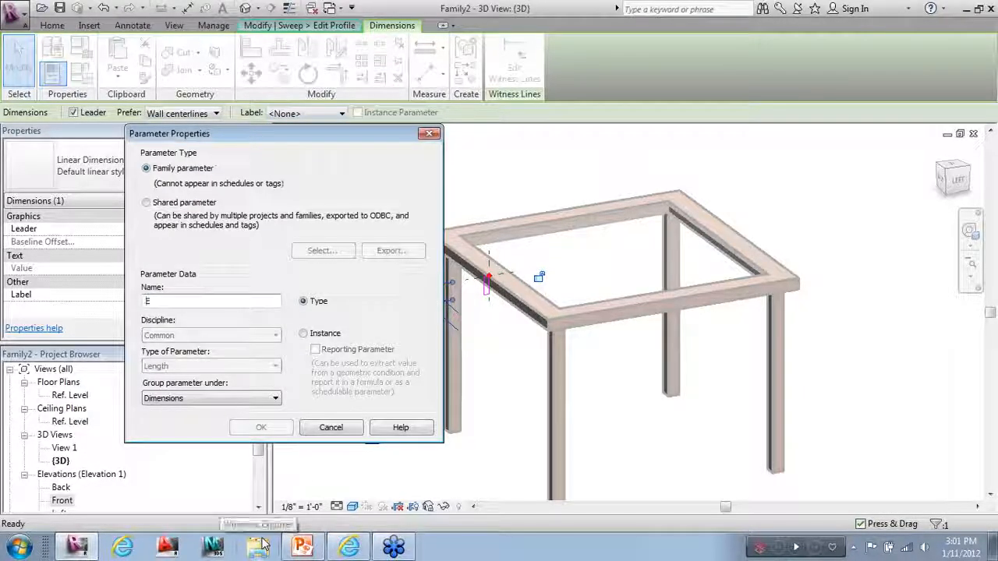
text(Ett)
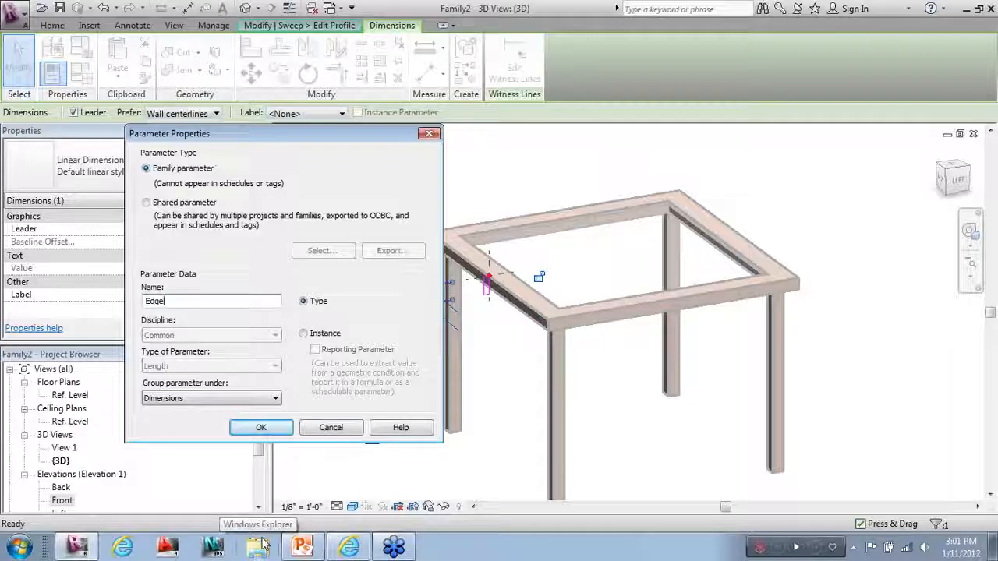
text(able Edge)
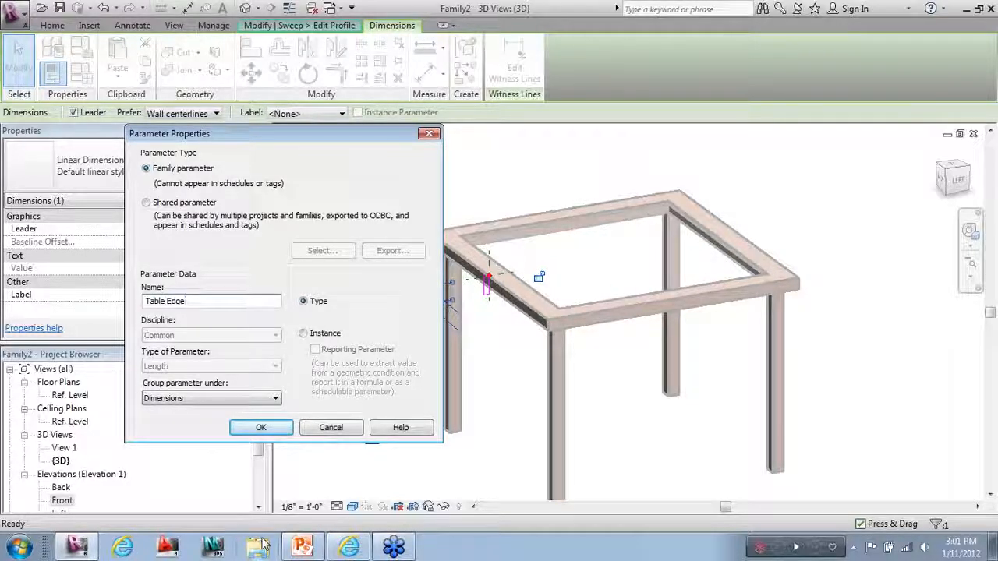
click(261, 427)
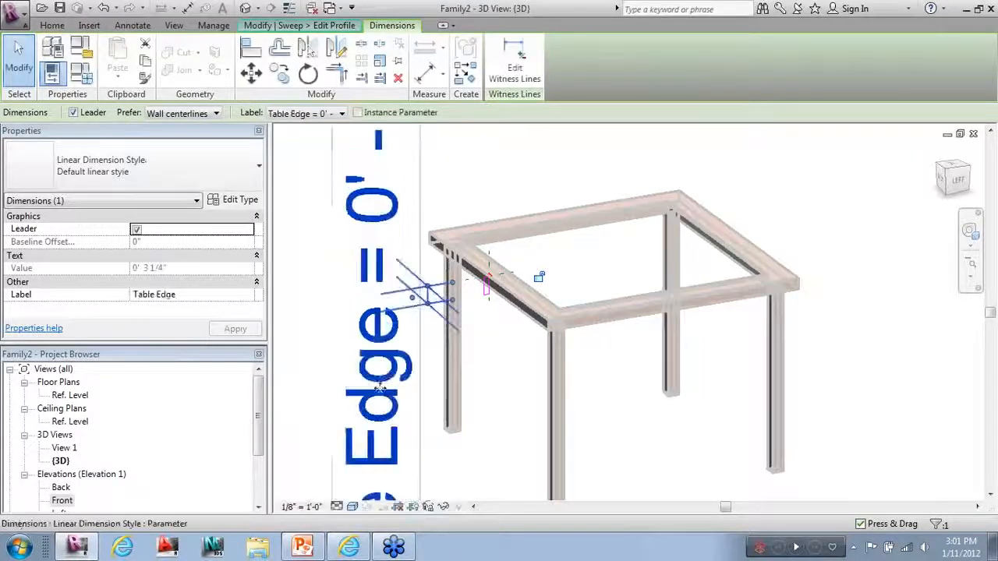
click(535, 138)
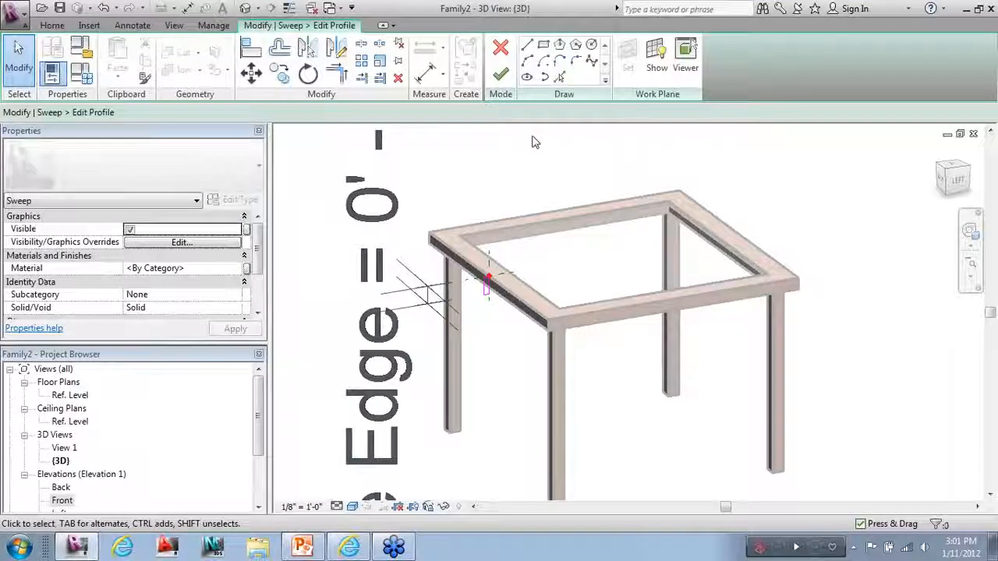
Finish the profile sketch and the sweep to create the edge band around the table top.
click(500, 74)
click(501, 77)
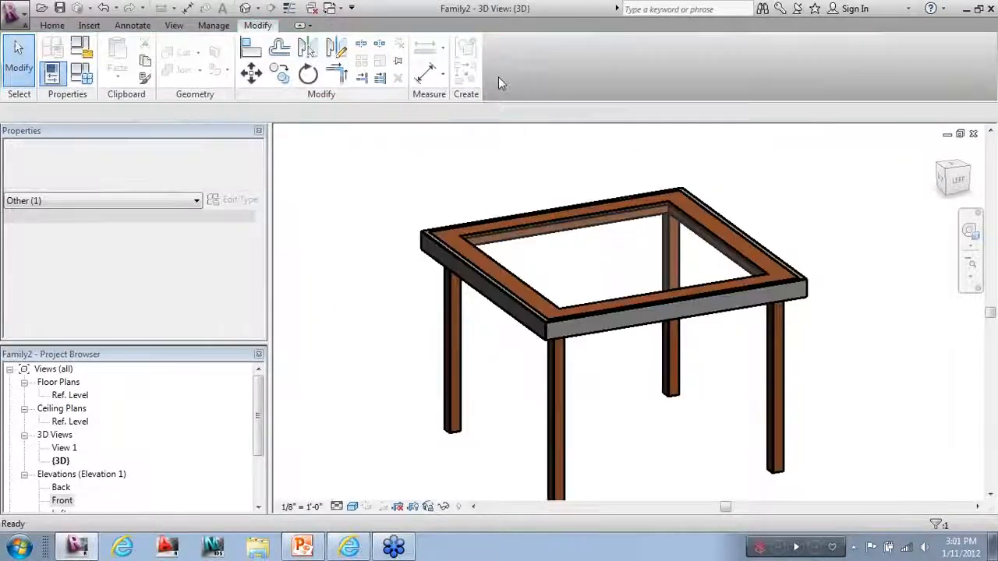
click(540, 164)
Associate the edge sweep's material with a new type parameter named Table Edge Metal, grouped under Materials and Finishes.
scroll(498, 191, down, 2)
shift+middle_drag(678, 442, 698, 460)
click(654, 278)
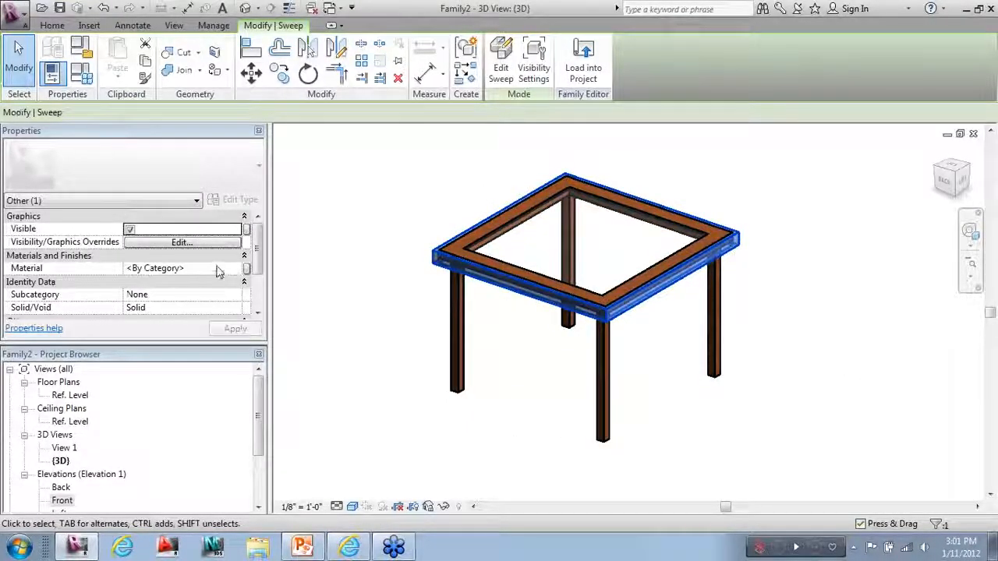
click(246, 268)
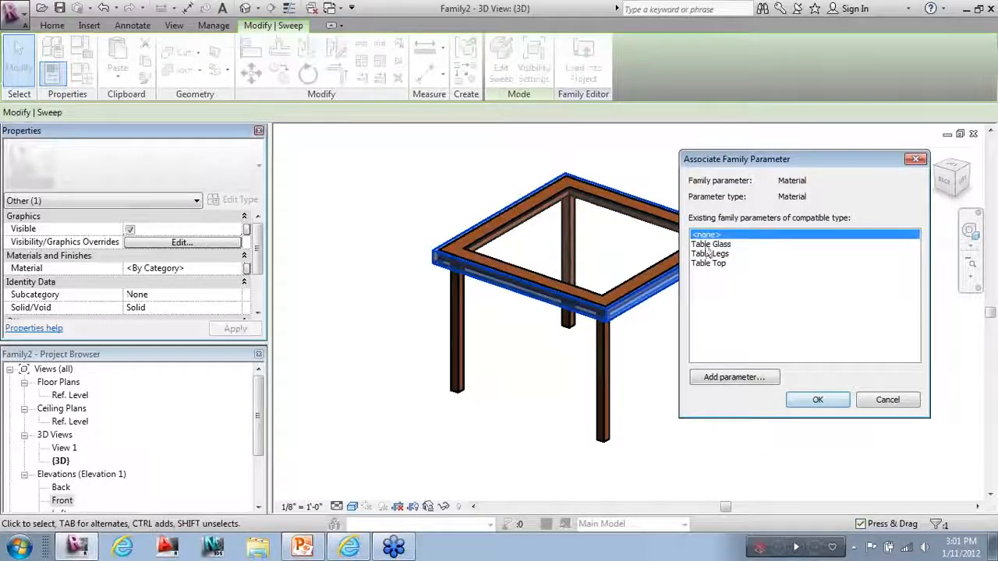
click(736, 377)
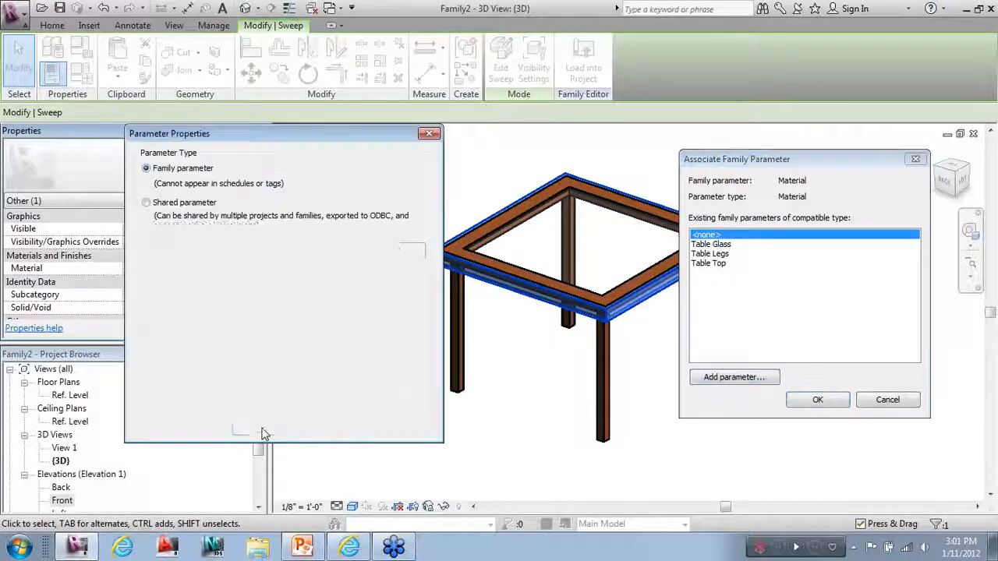
text(Table Edge)
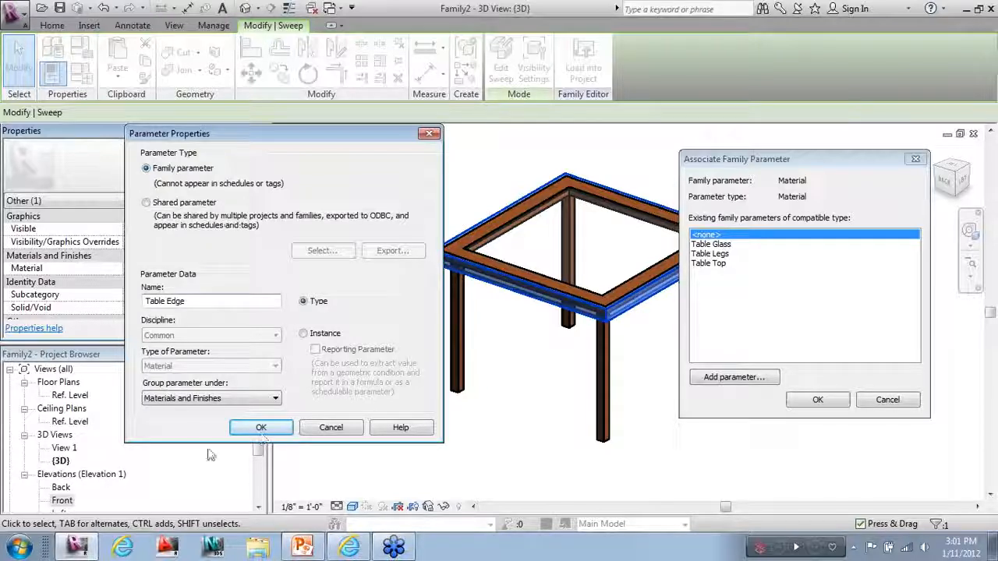
click(285, 430)
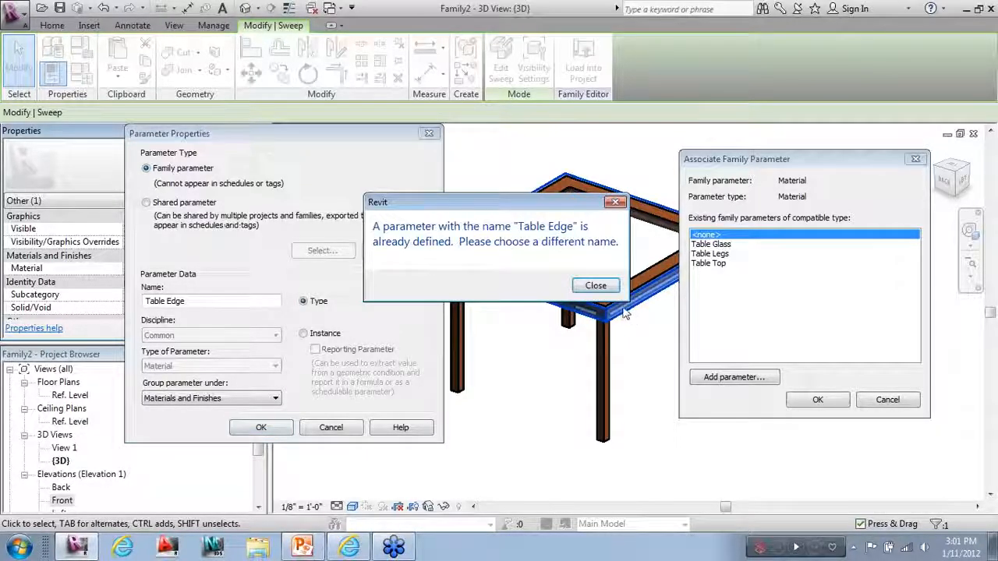
click(596, 286)
click(208, 306)
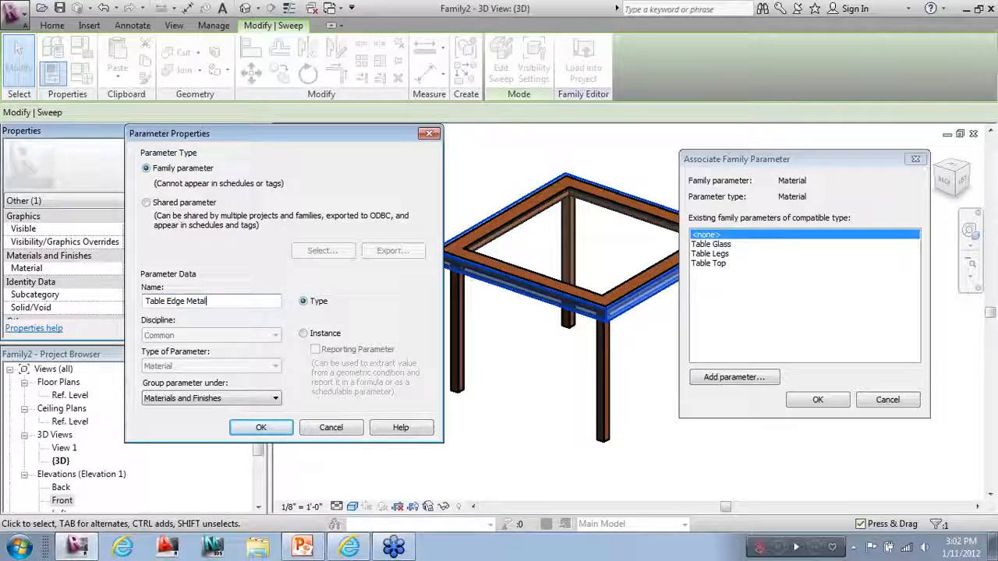
click(260, 427)
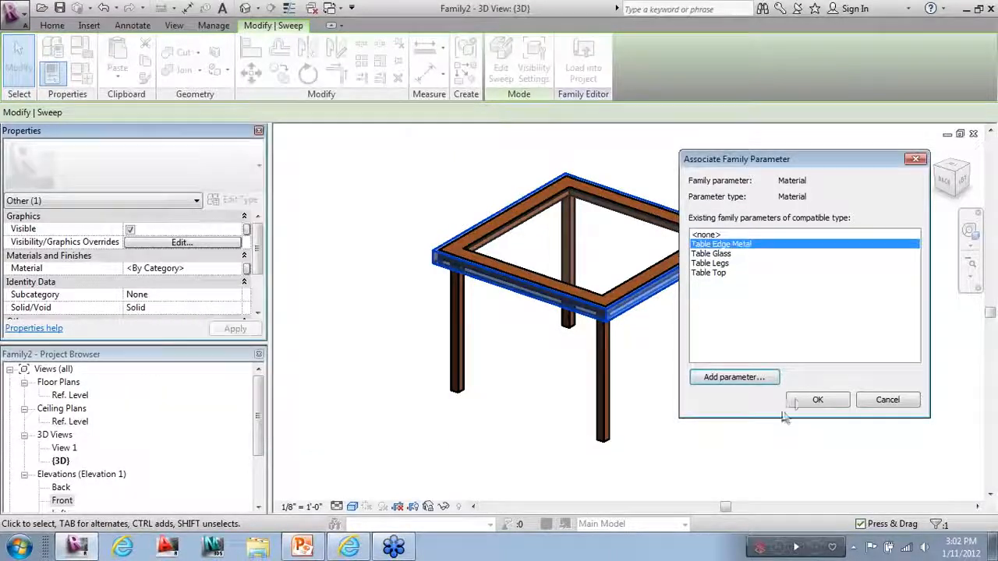
click(812, 402)
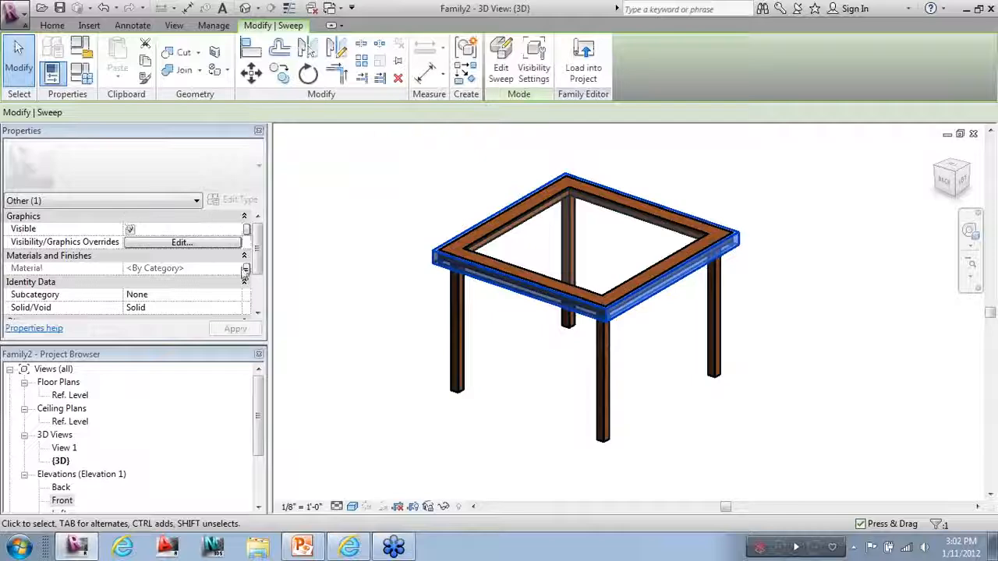
For the Table Edge Metal parameter in the family types, duplicate the Default material under the name Metal.
click(81, 73)
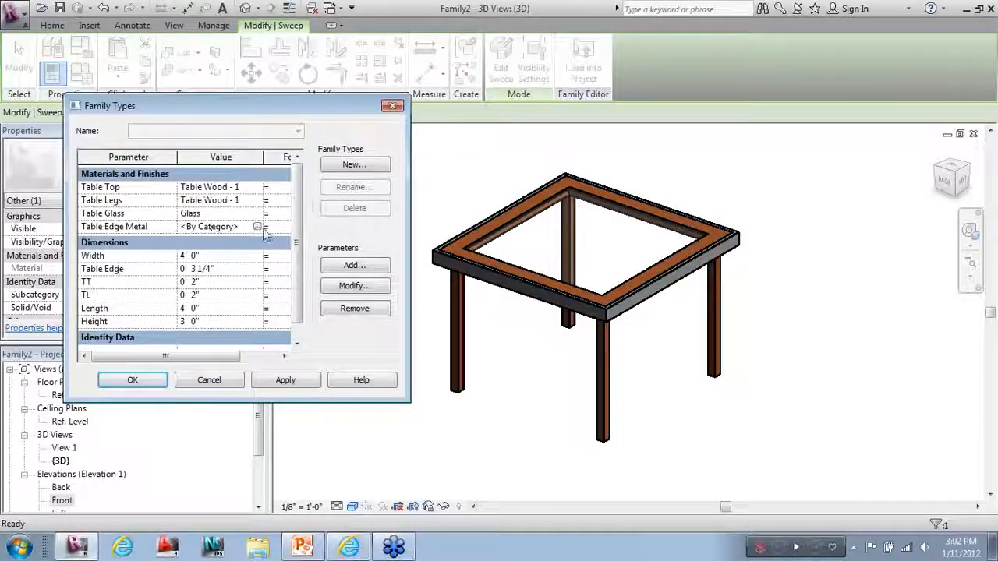
click(258, 226)
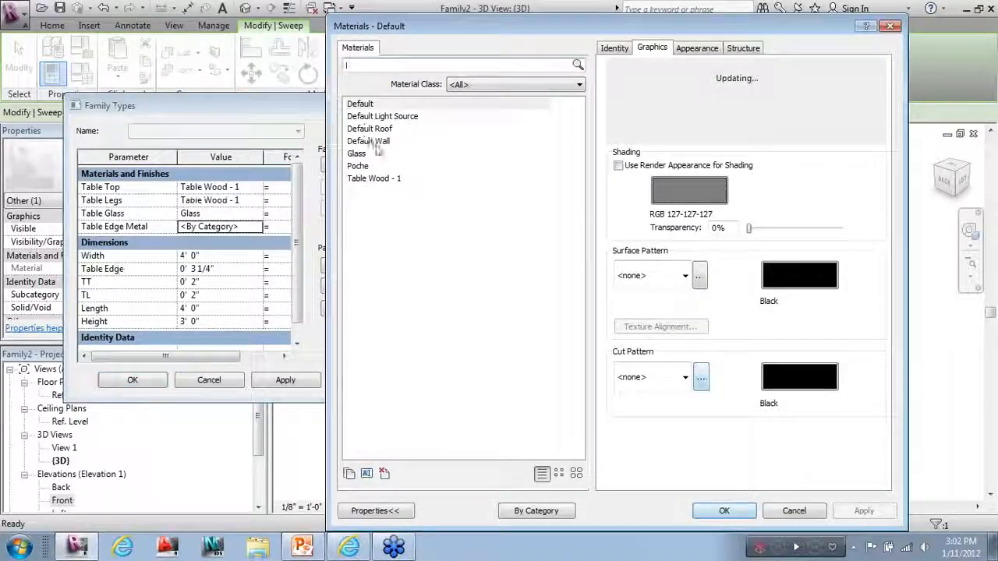
click(349, 473)
text(Metal)
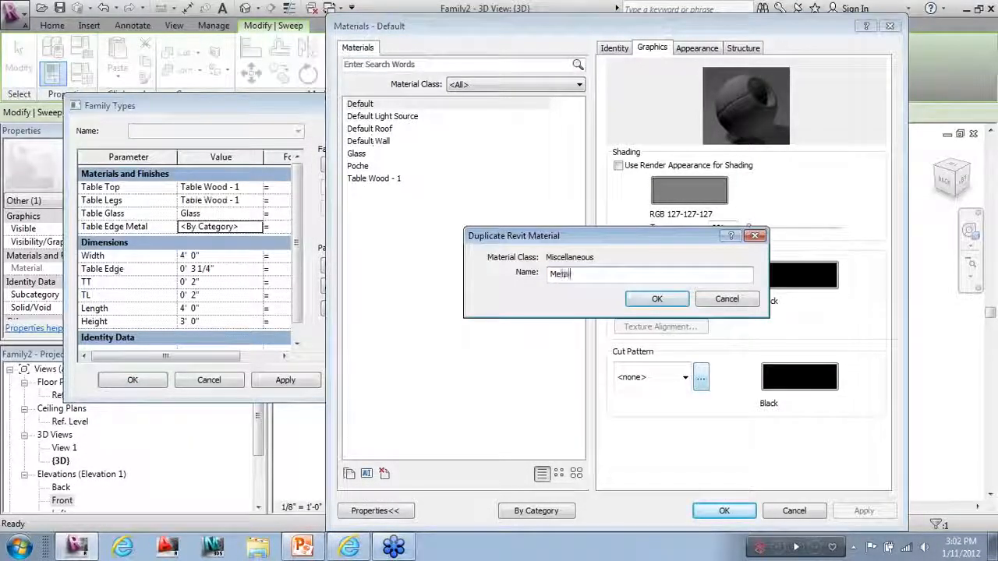
click(657, 299)
Give the Metal material the library's Bronze - Polished Br... appearance and apply it as the Table Edge Metal value.
click(614, 47)
click(696, 48)
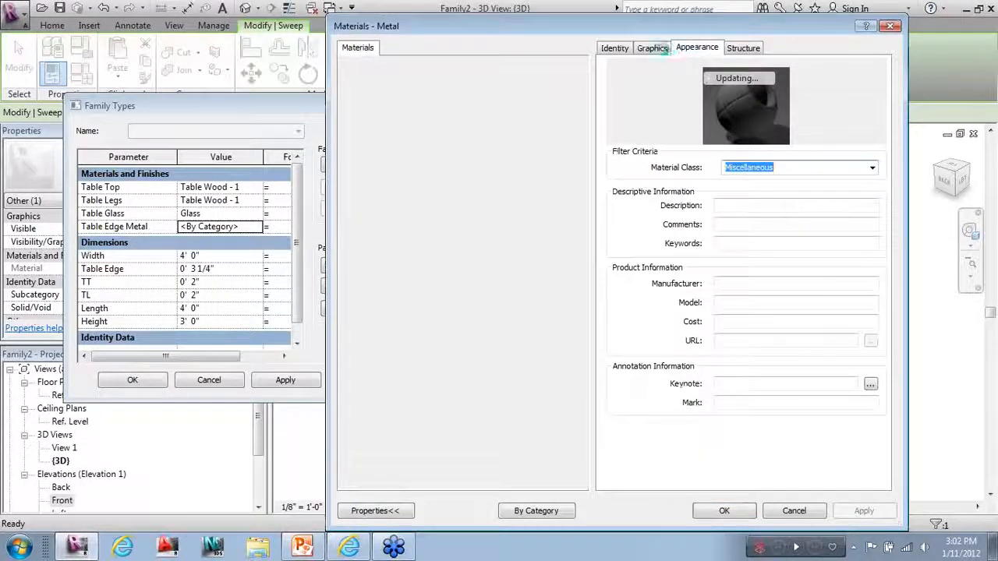
click(374, 269)
click(373, 280)
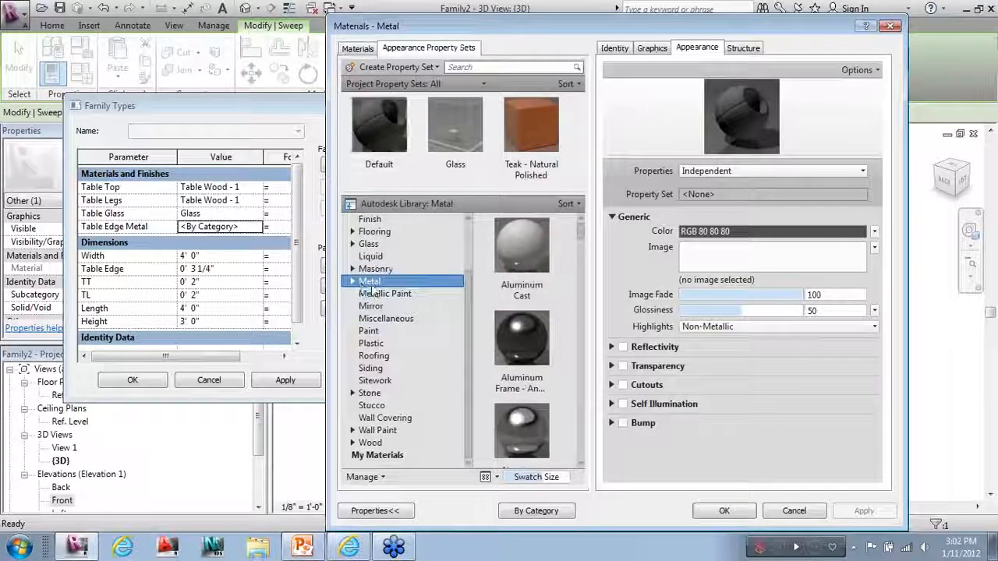
scroll(578, 236, down, 1)
drag(579, 236, 579, 268)
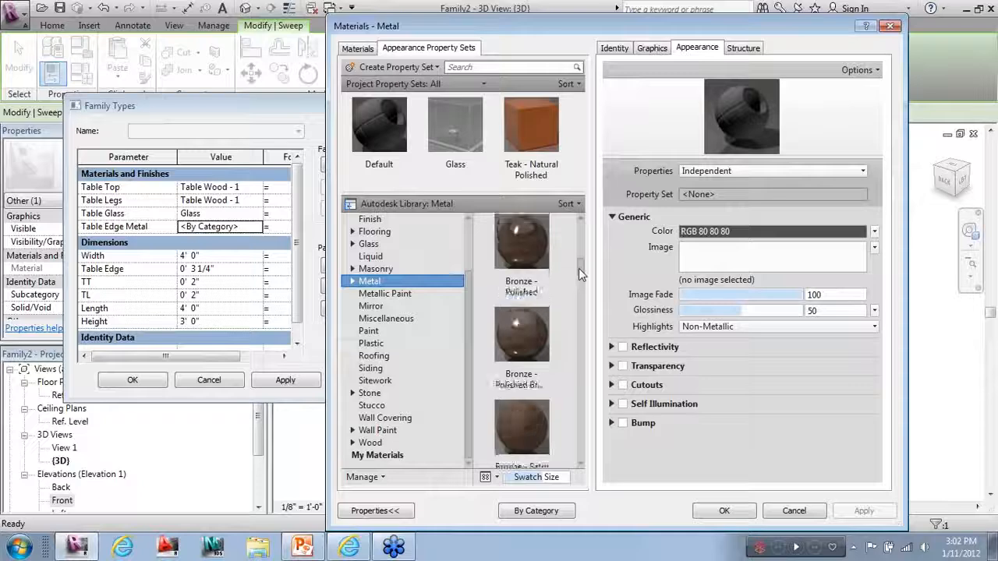
double_click(521, 251)
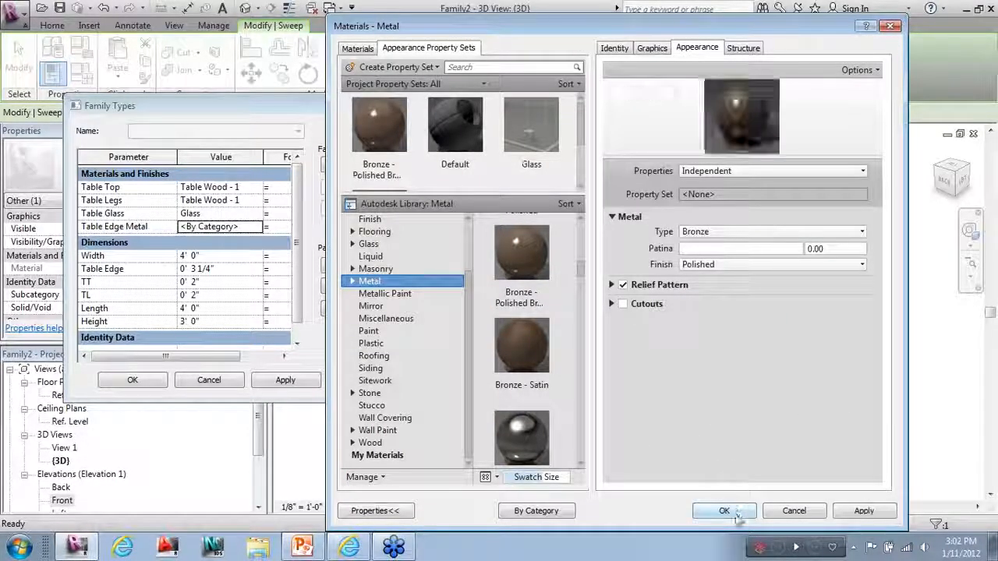
click(724, 510)
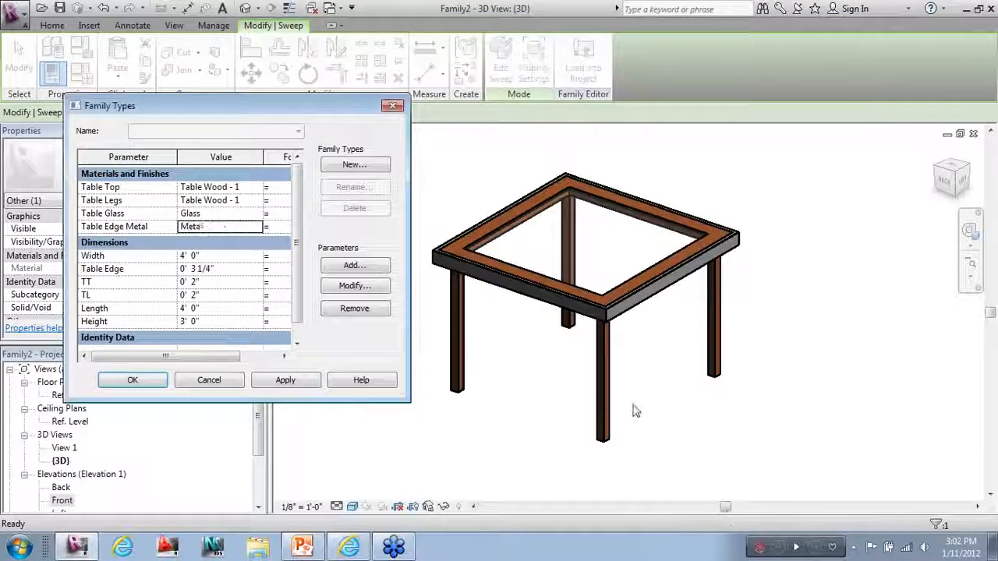
click(132, 382)
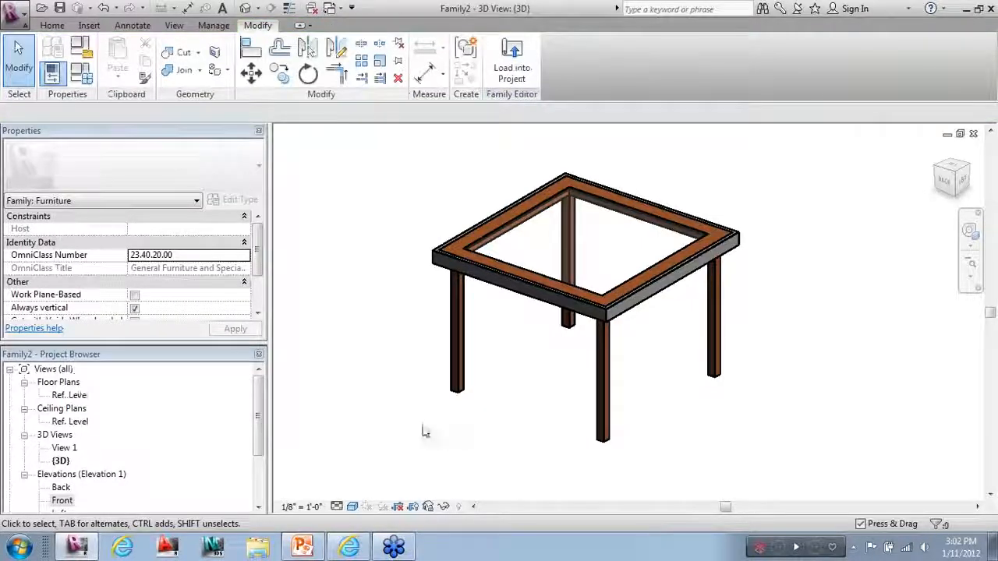
Open the family types without saving the project, and widen the dialog to make room for the parameter formulas.
scroll(766, 357, down, 2)
shift+middle_drag(717, 424, 619, 403)
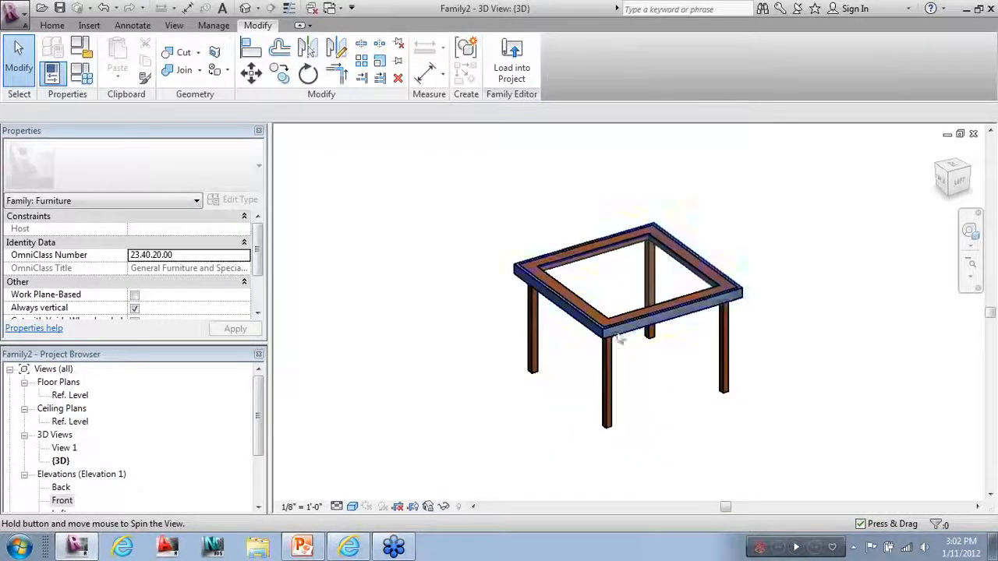
scroll(635, 296, up, 3)
shift+middle_drag(514, 408, 515, 405)
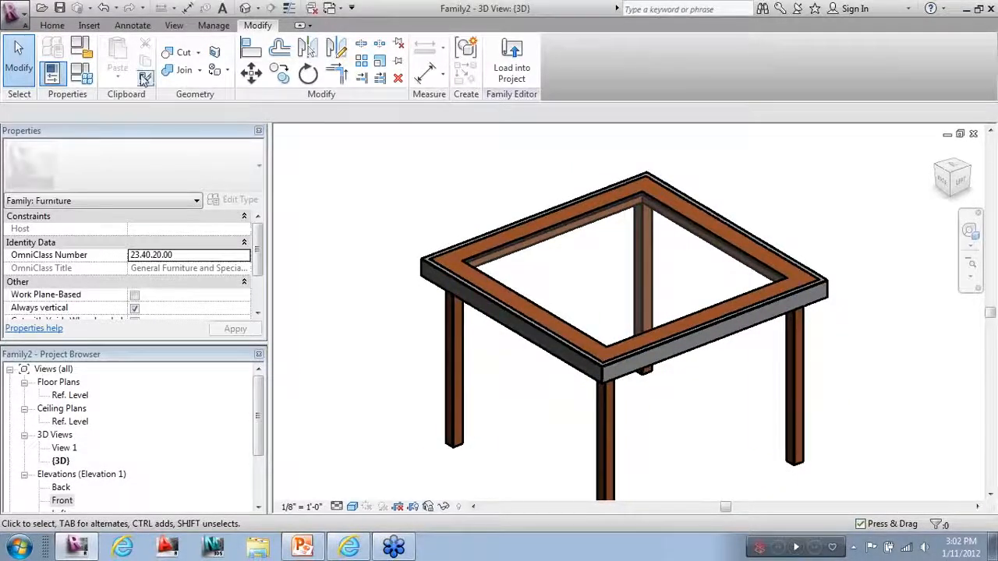
click(82, 75)
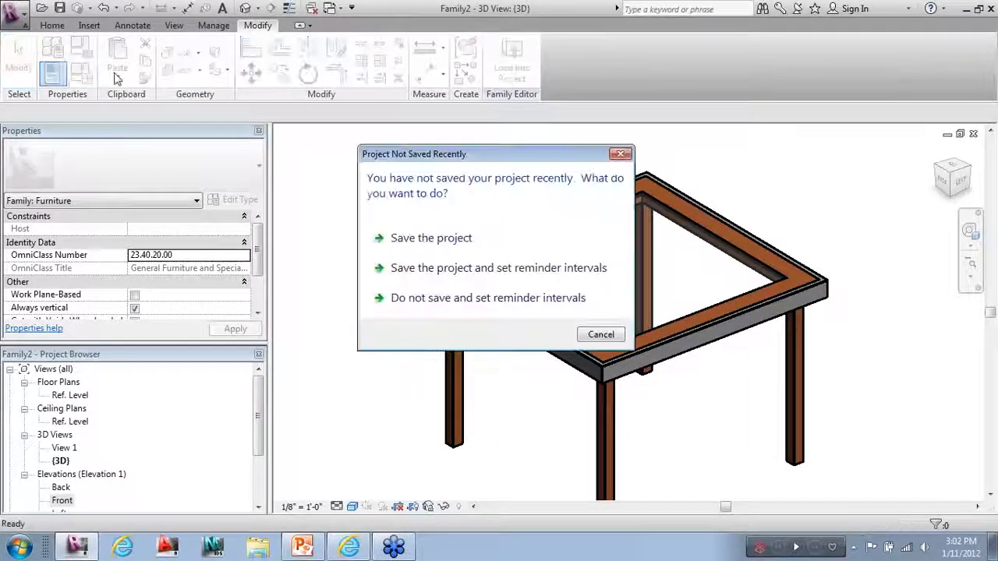
click(599, 337)
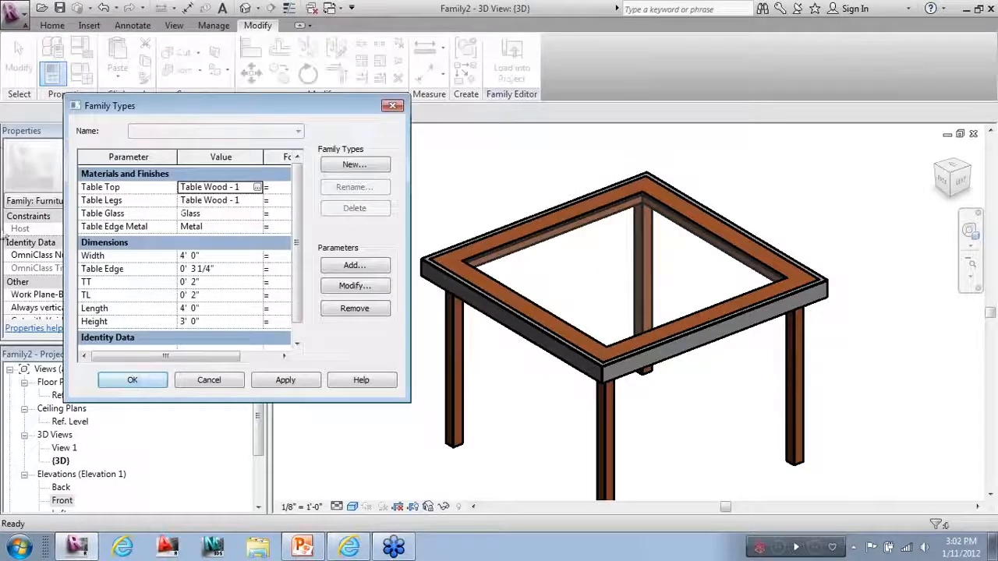
drag(261, 110, 610, 104)
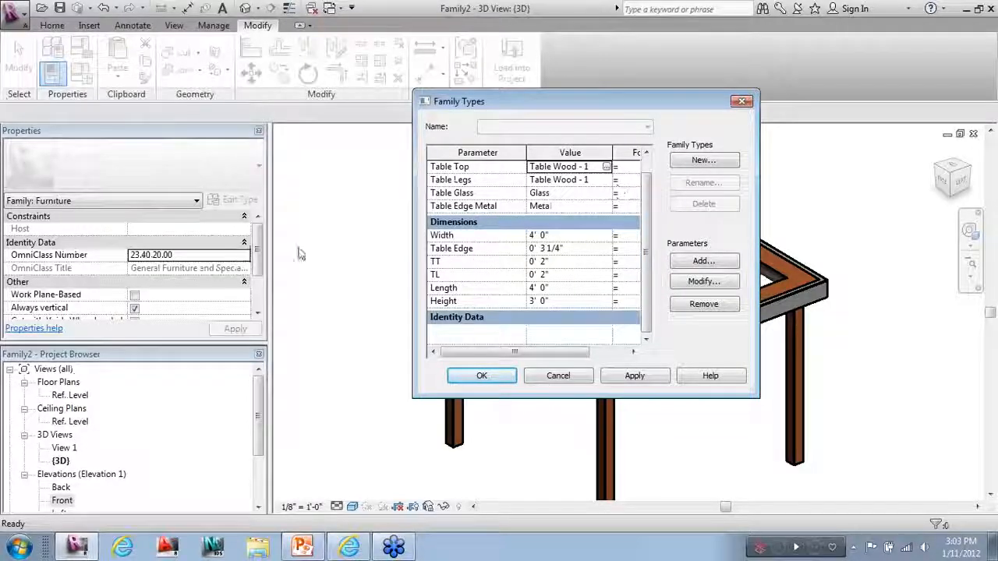
drag(413, 233, 219, 225)
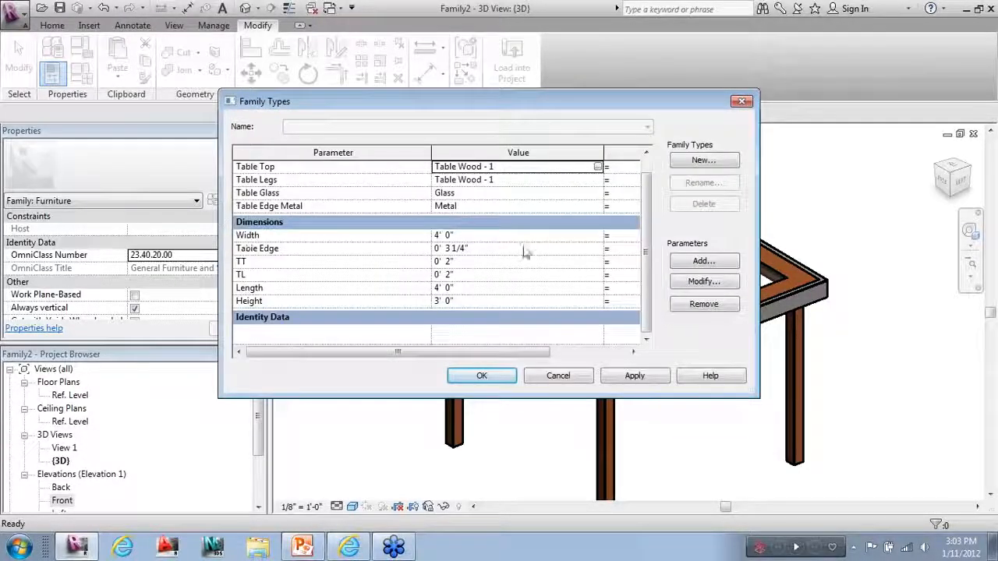
drag(603, 149, 492, 151)
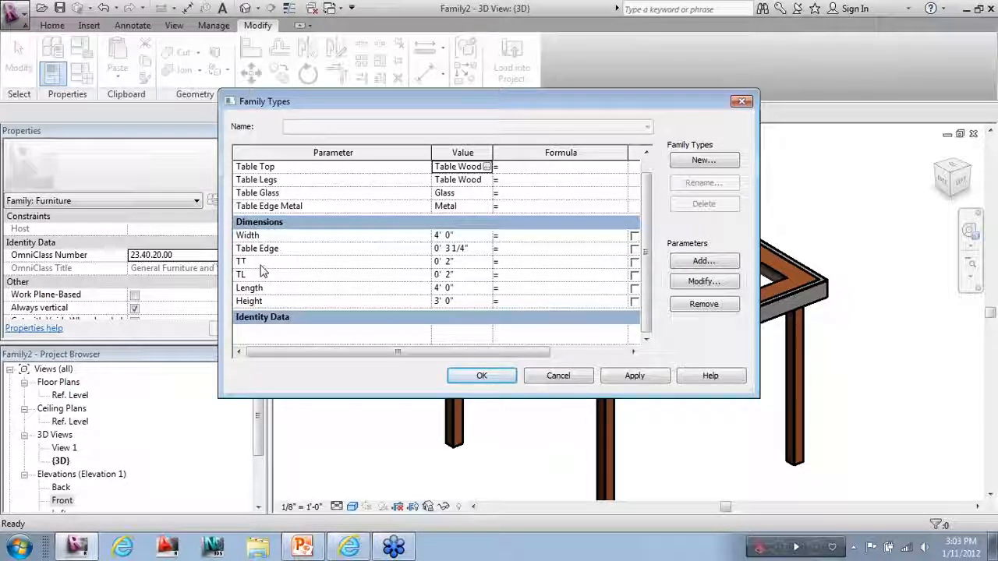
Give the Table Edge parameter the formula TT+1" so it follows the table top thickness.
click(503, 248)
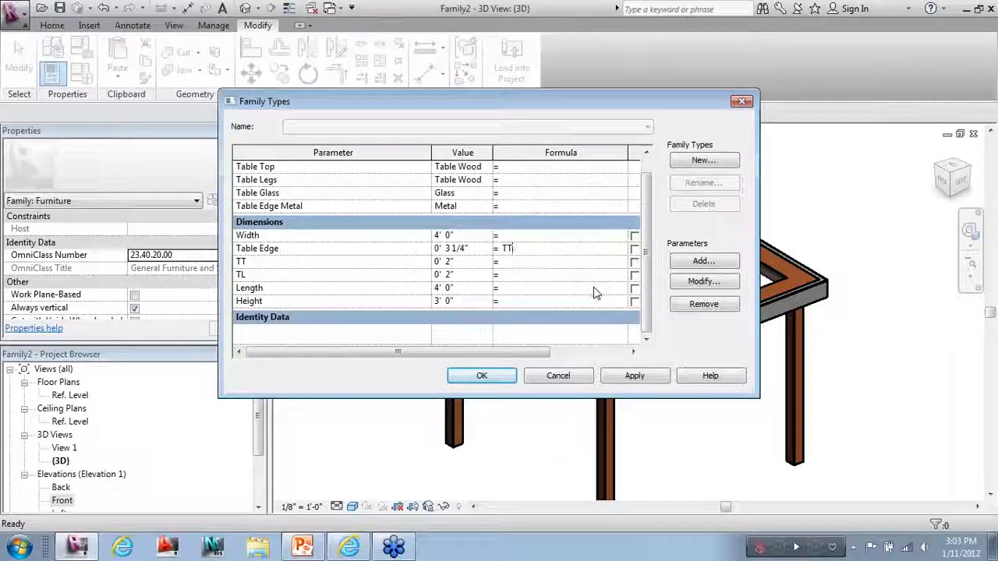
text(=)
key(BackSpace)
text(T)
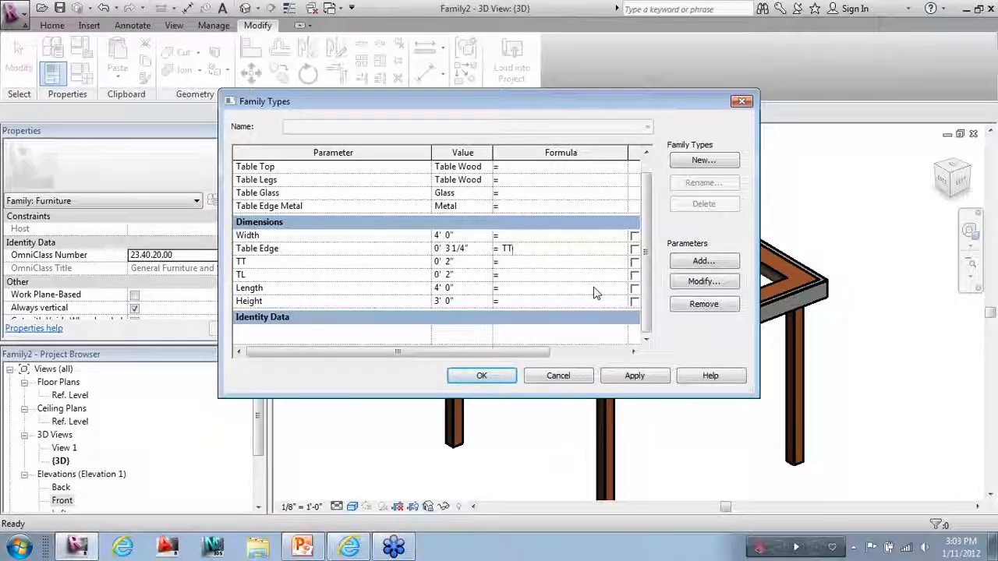
text(+1")
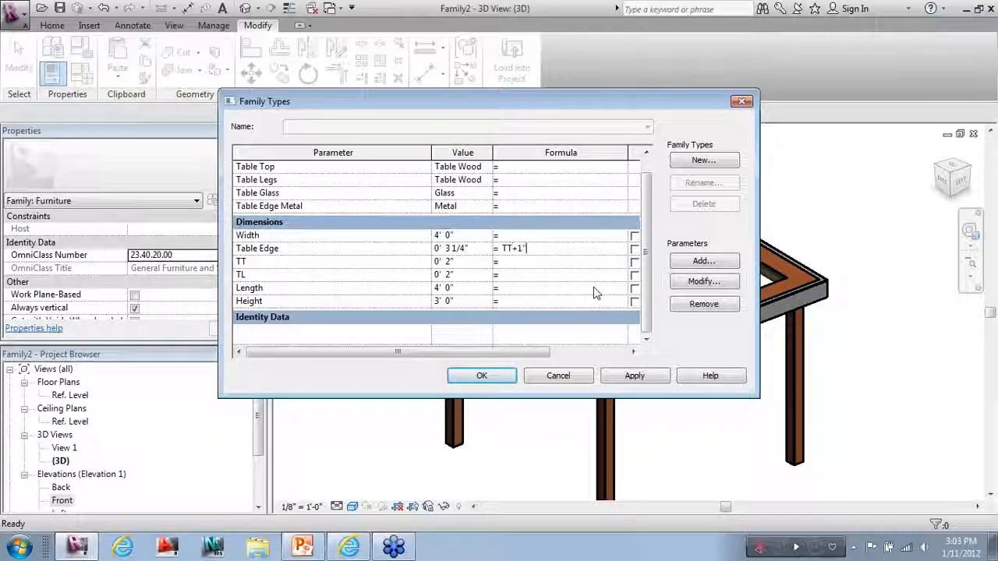
click(594, 288)
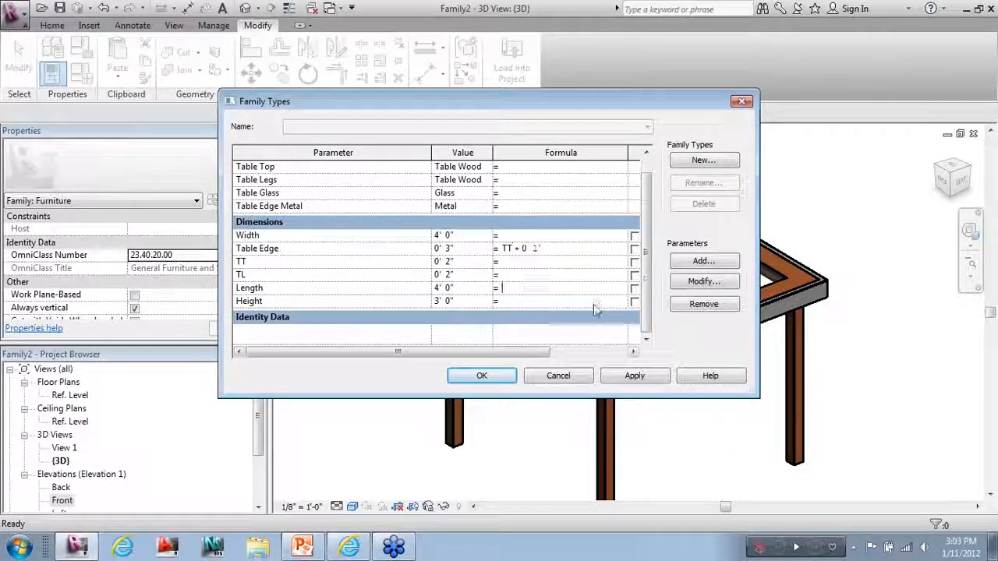
Set the TT parameter to 4" and apply the change to the table.
click(454, 263)
double_click(449, 262)
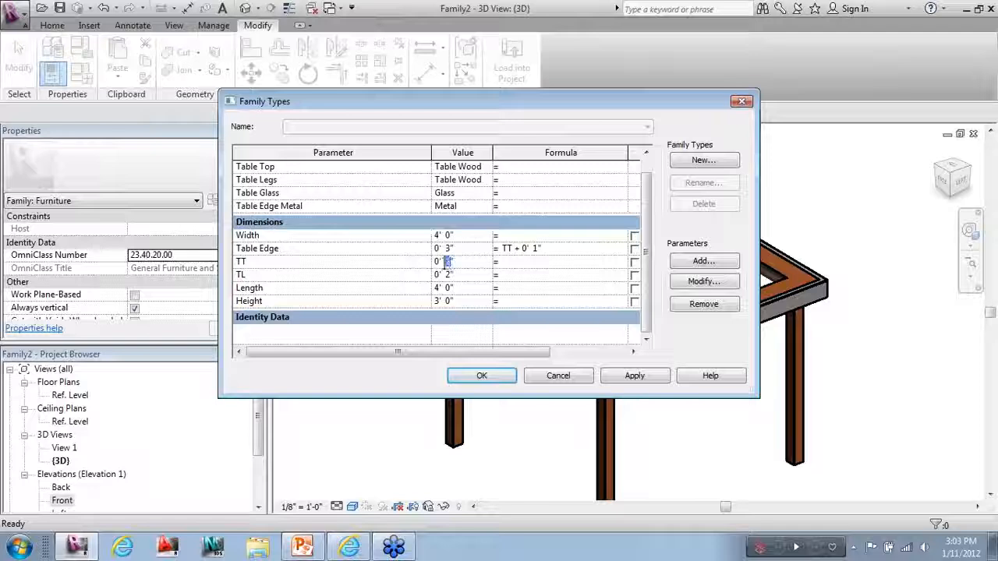
text(4")
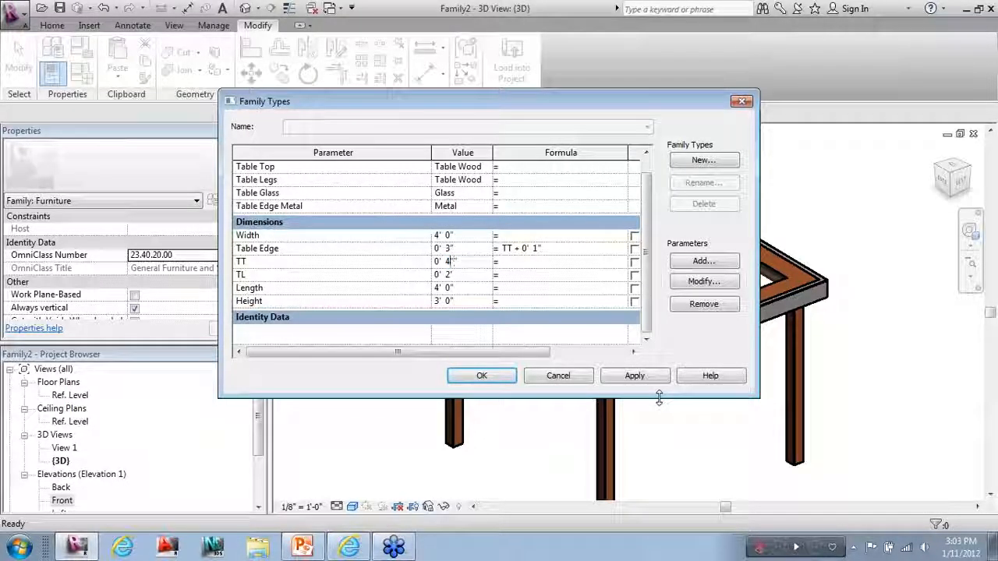
click(635, 375)
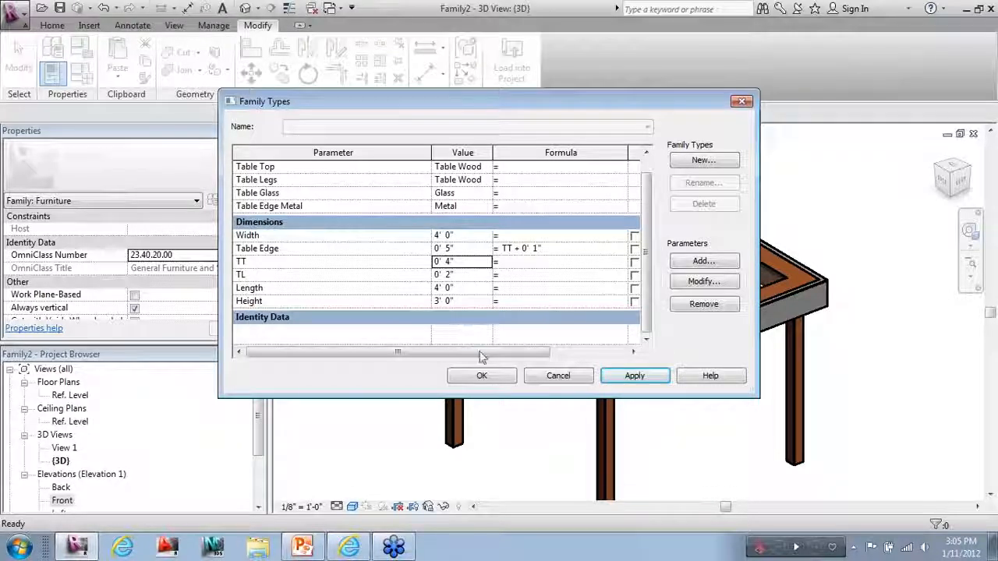
Make the Metal material of the Table Edge Metal parameter use its render appearance for shading, and accept the family types.
click(481, 206)
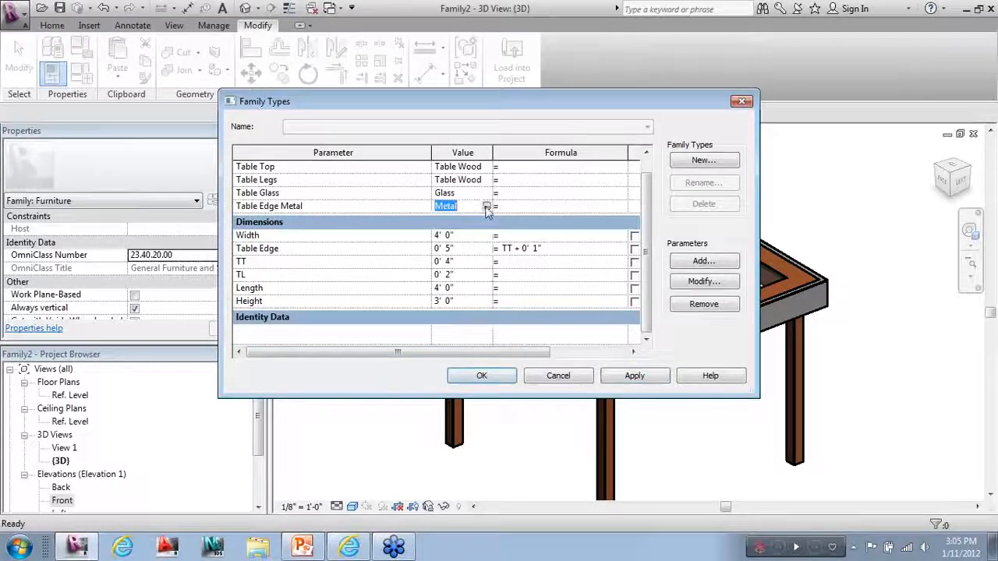
click(486, 205)
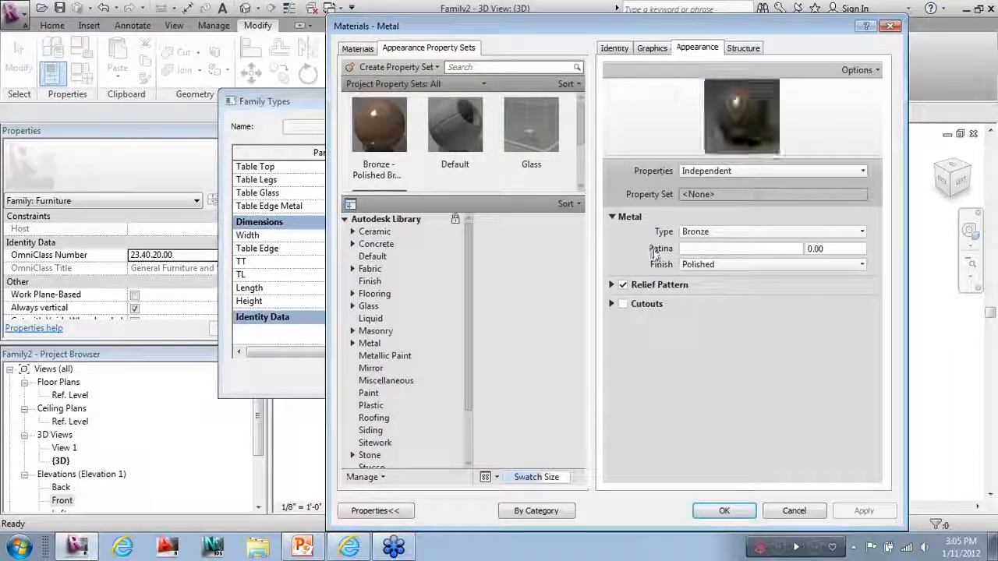
click(647, 49)
click(619, 165)
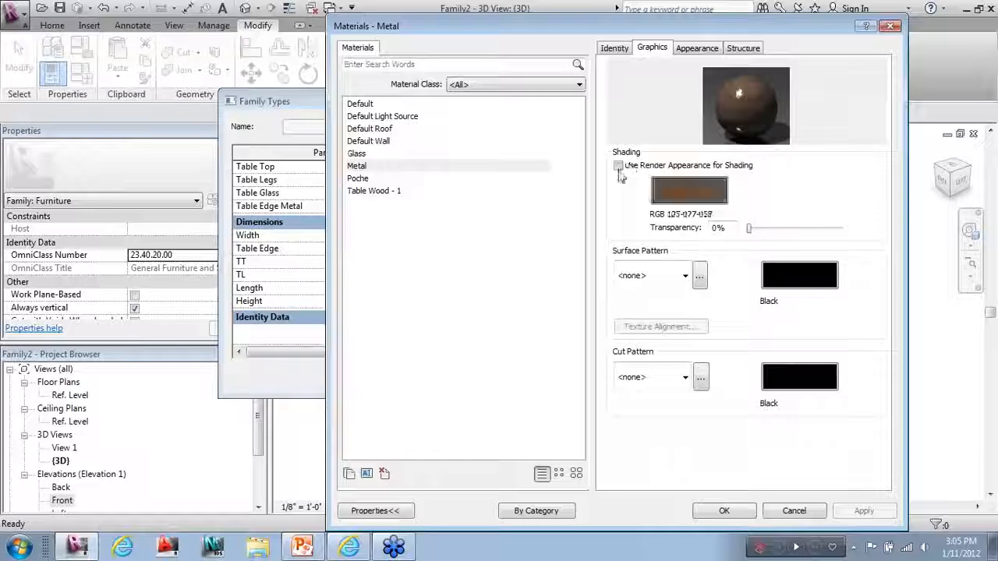
click(723, 511)
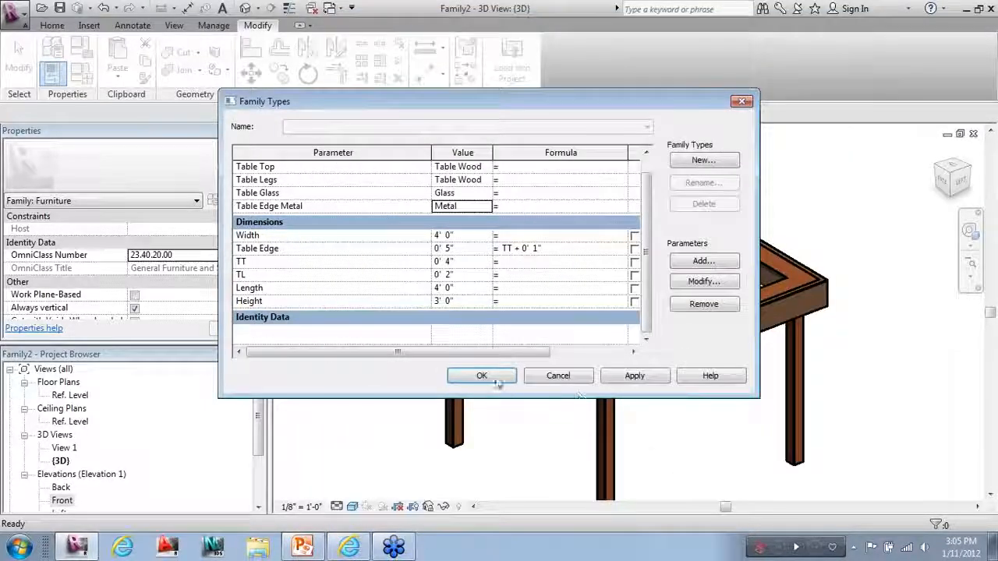
click(481, 374)
scroll(397, 351, down, 2)
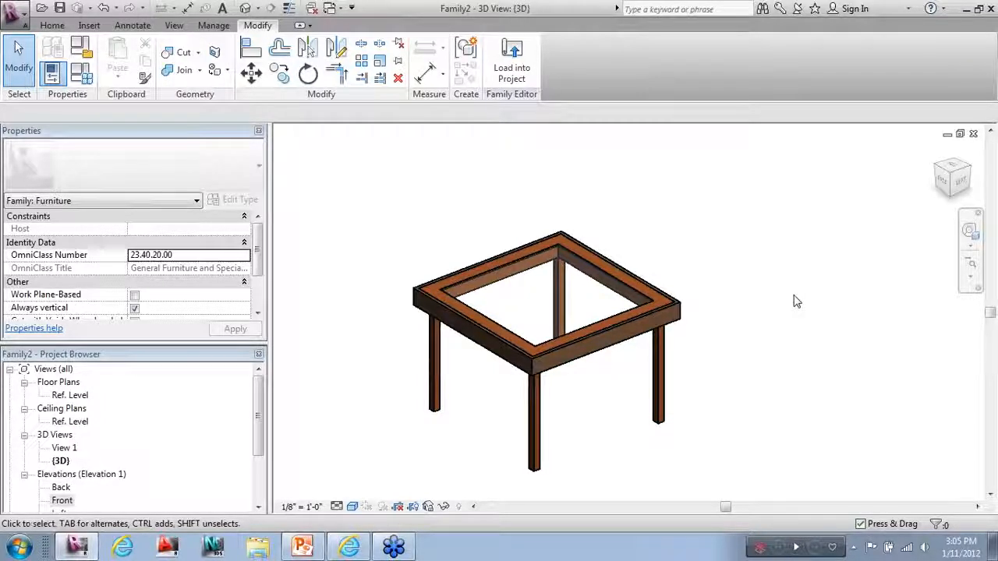
Set the TL parameter in the family types to 4" and accept the change.
click(81, 72)
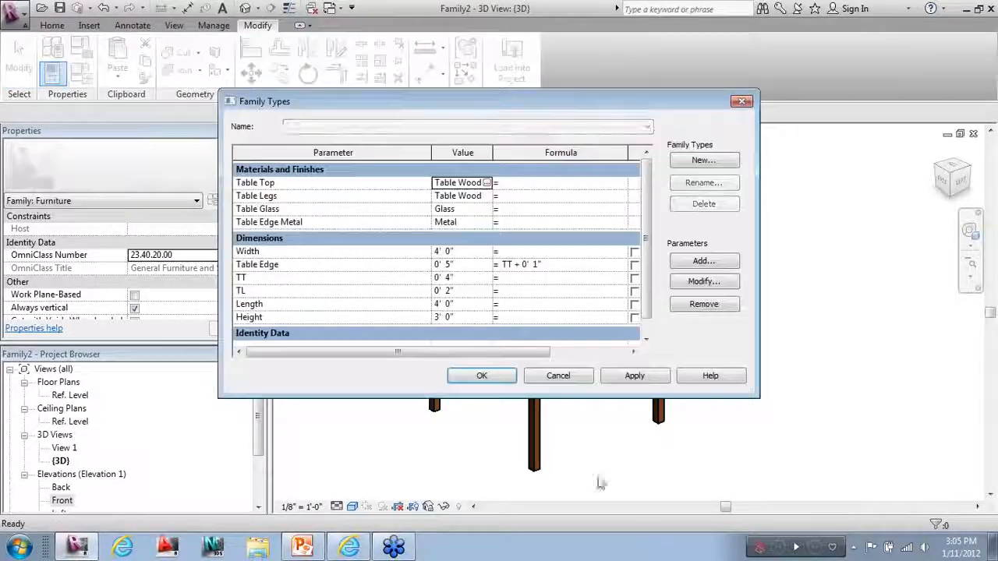
click(490, 290)
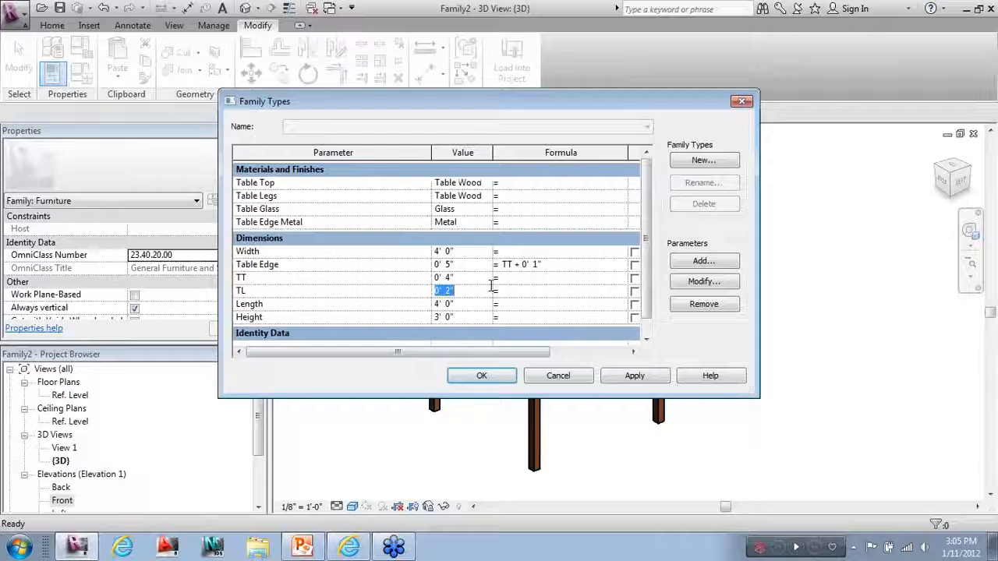
text(4")
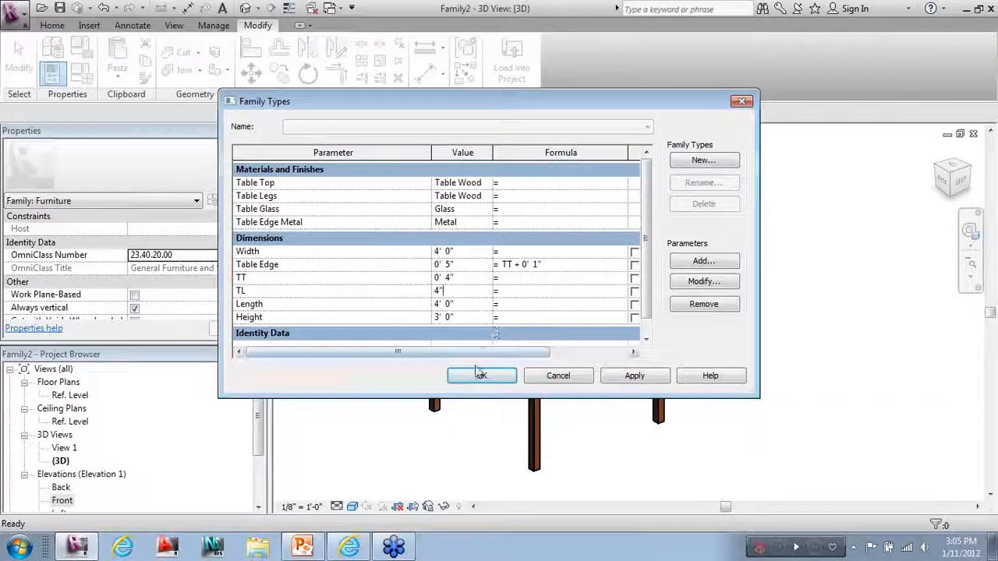
click(479, 375)
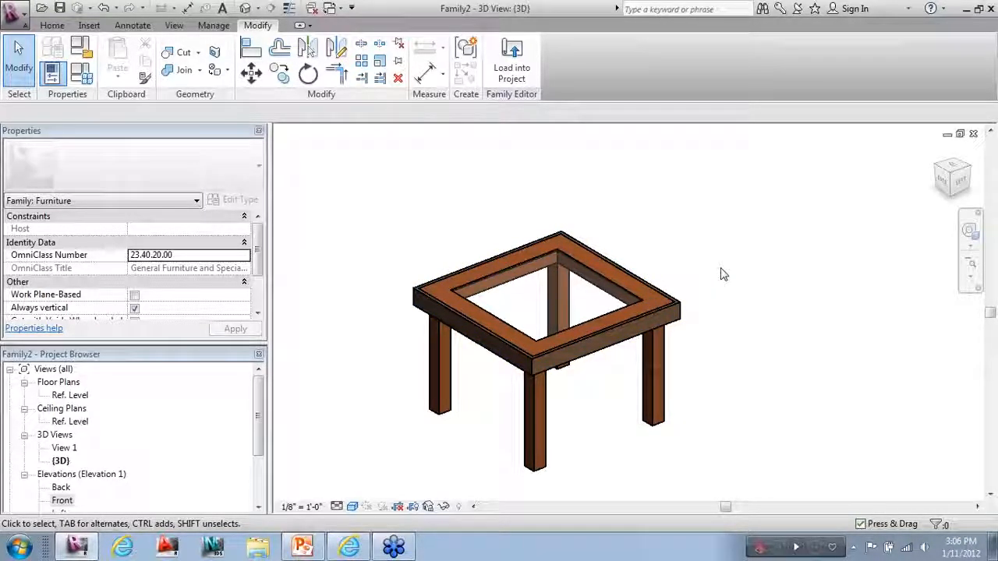
Show the Ref. Level floor plan and create a new family type named Square Dining.
double_click(72, 395)
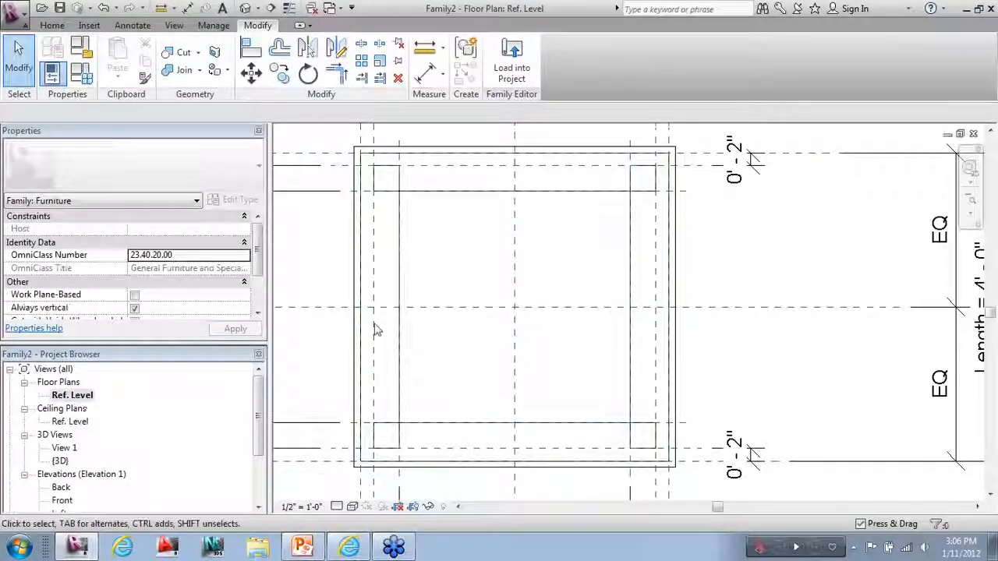
scroll(616, 336, down, 5)
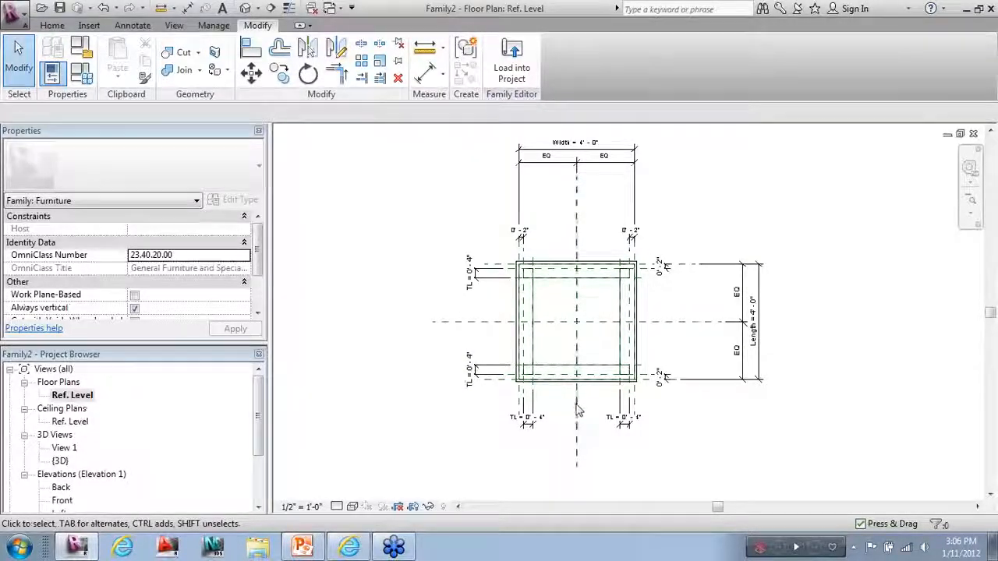
click(85, 78)
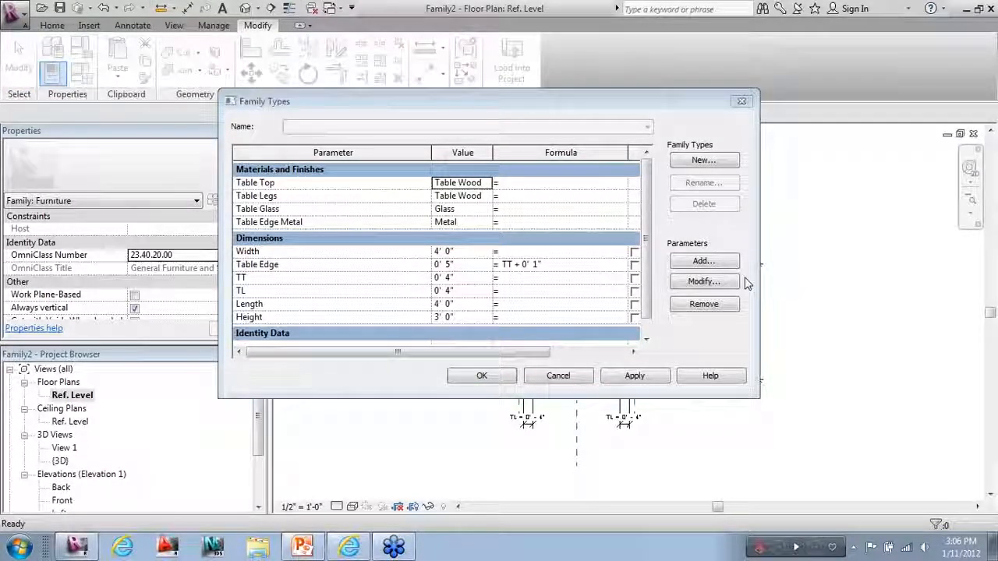
click(709, 166)
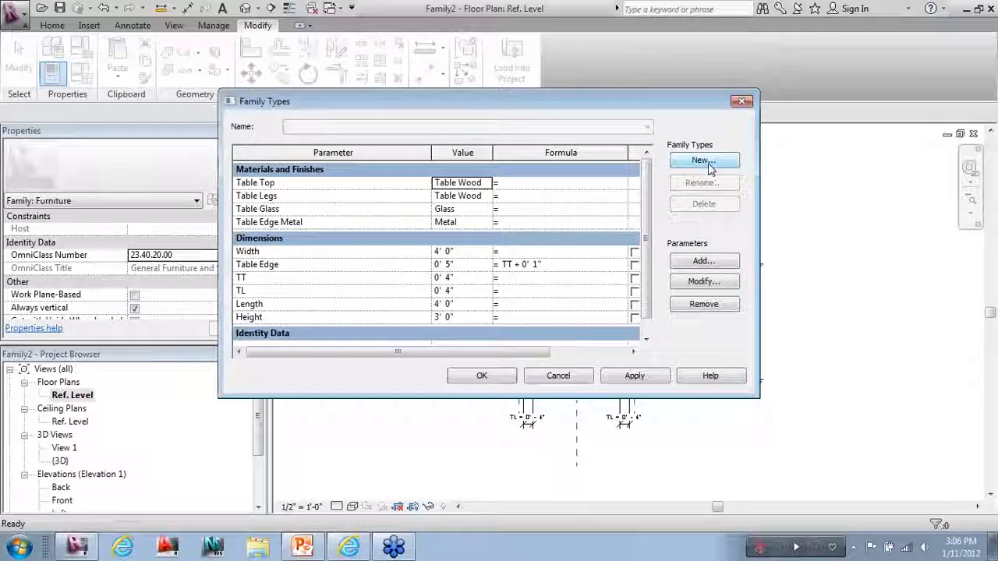
click(708, 165)
text(T)
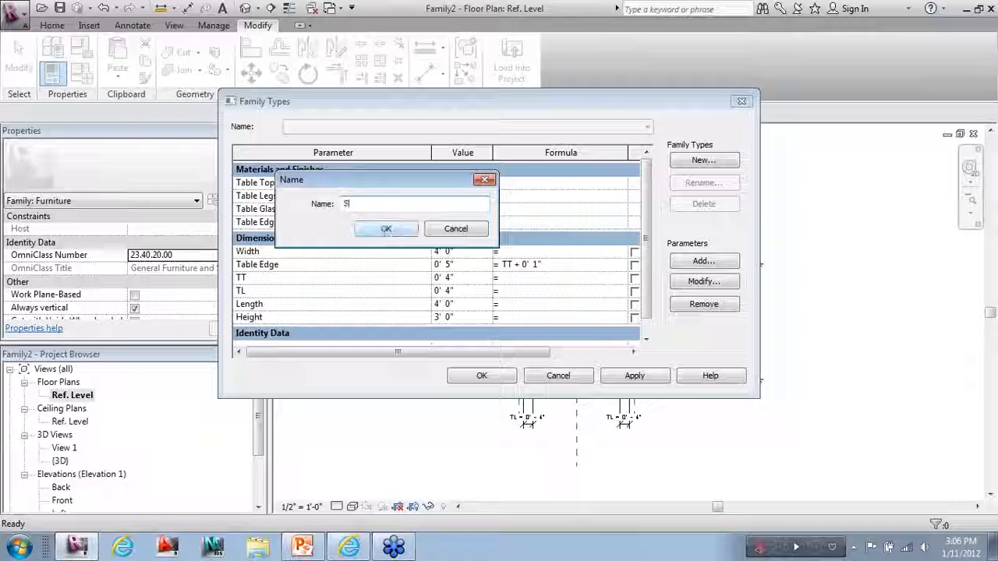
text(uare Dining)
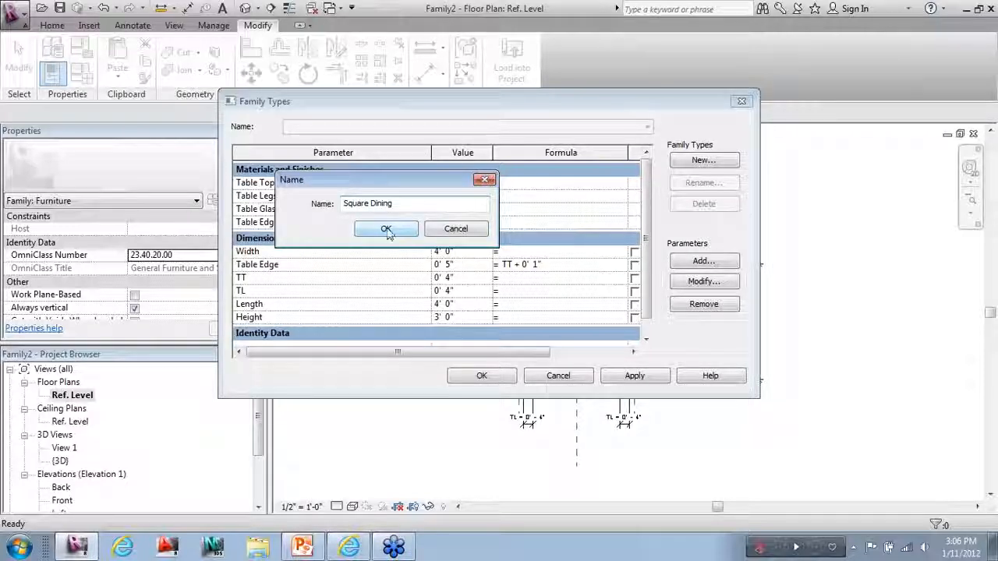
click(411, 228)
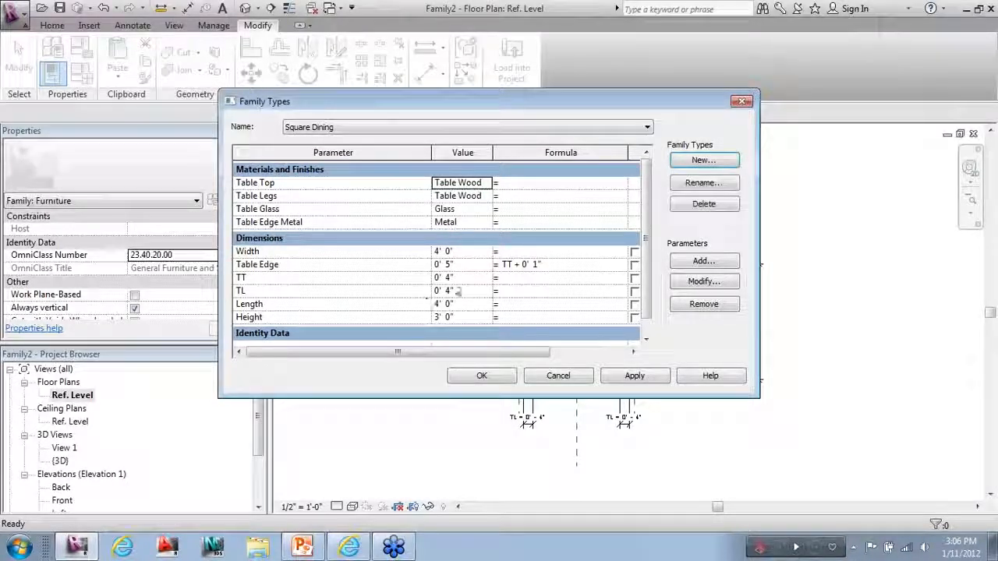
Set the Height of the Square Dining type to 2' 6".
click(461, 317)
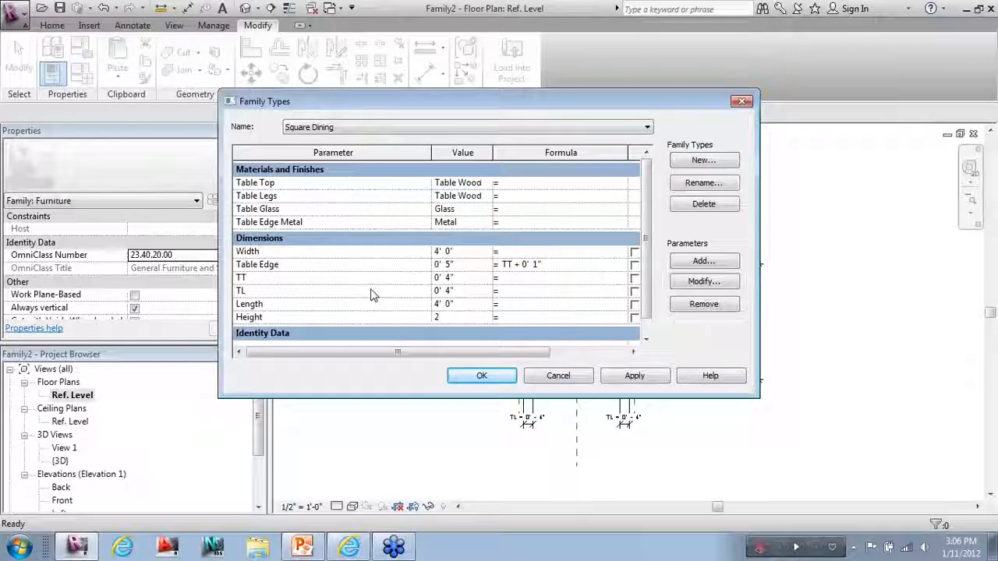
text(2 6)
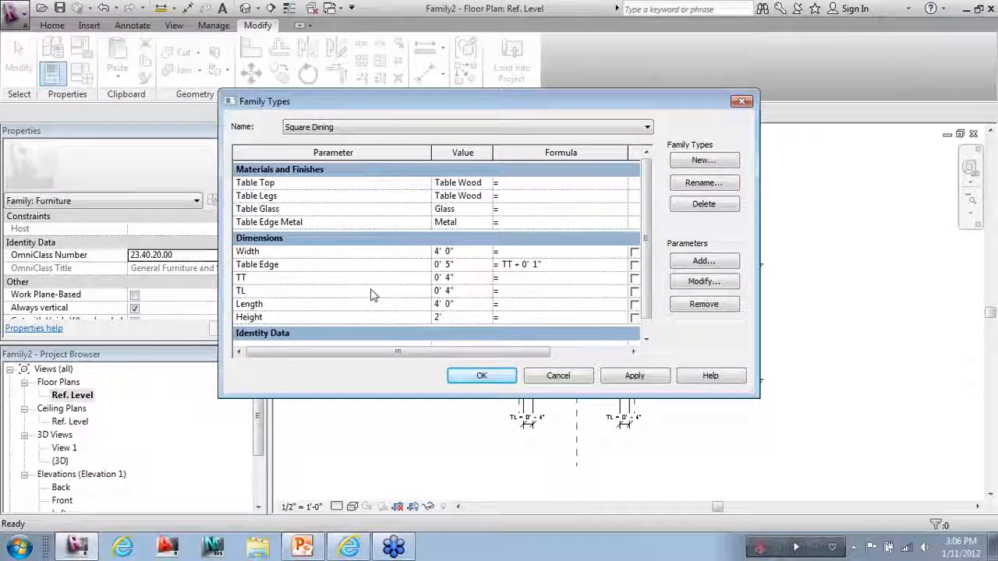
click(371, 291)
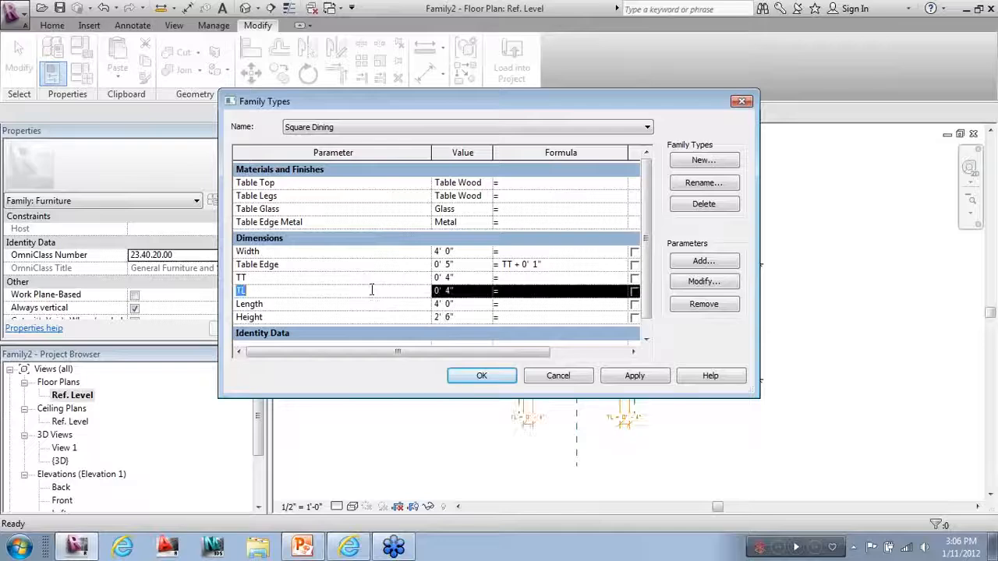
Create a new family type named Rec. Dining.
click(701, 160)
text(Type 2)
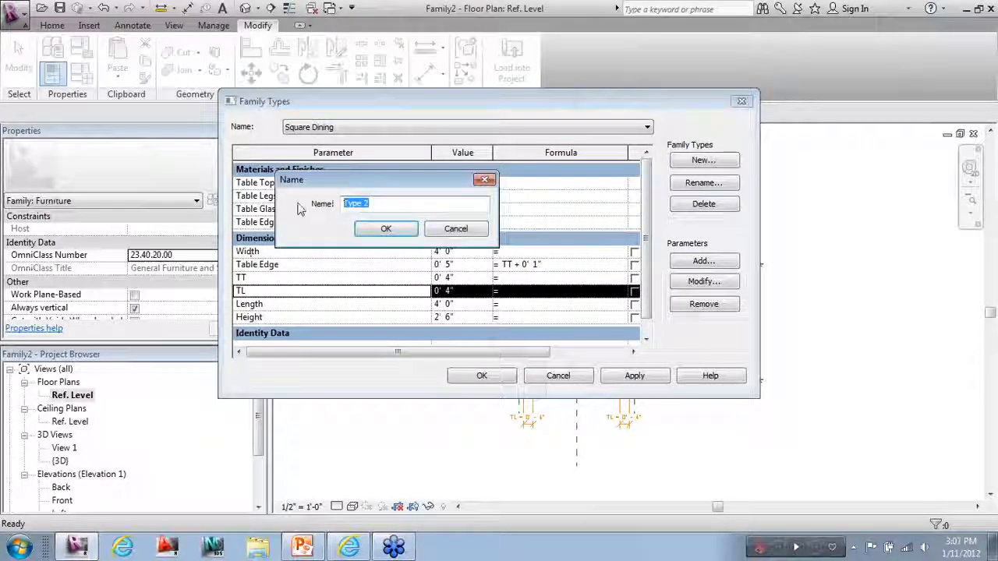
text(Rec)
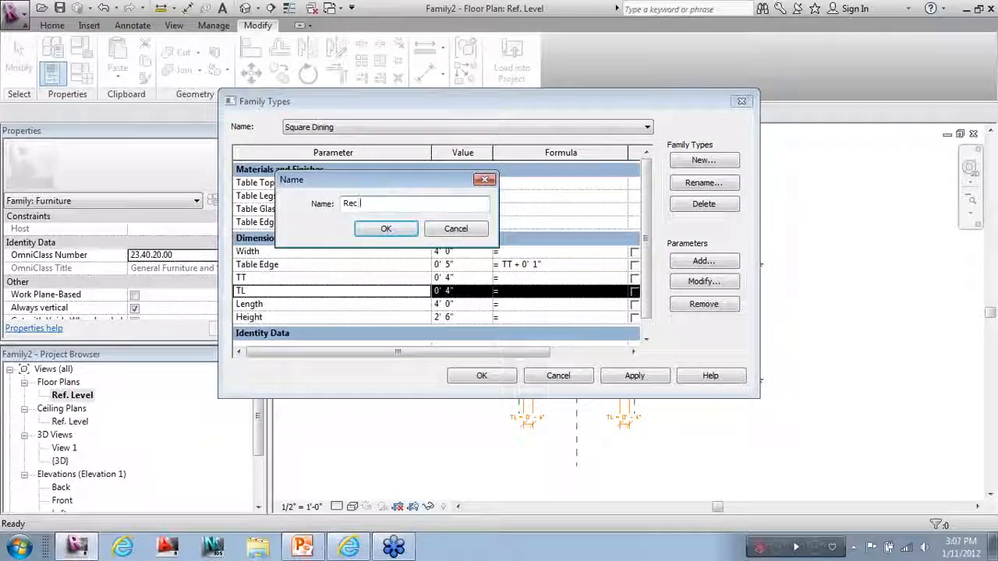
text(. Dining)
click(385, 228)
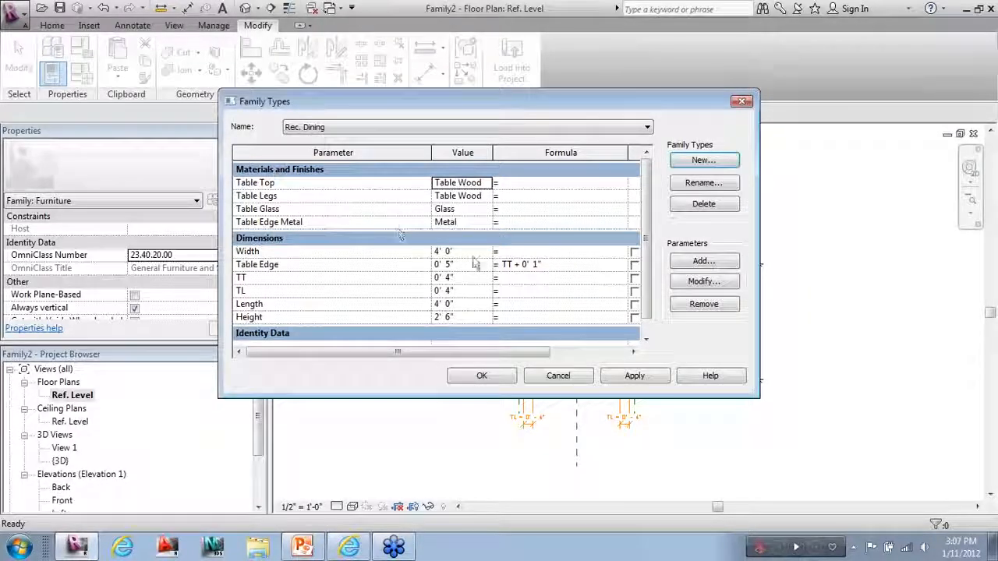
Set the Length of the Rec. Dining type to 6' 6" and its Width to 3' 6".
click(458, 303)
drag(458, 303, 430, 302)
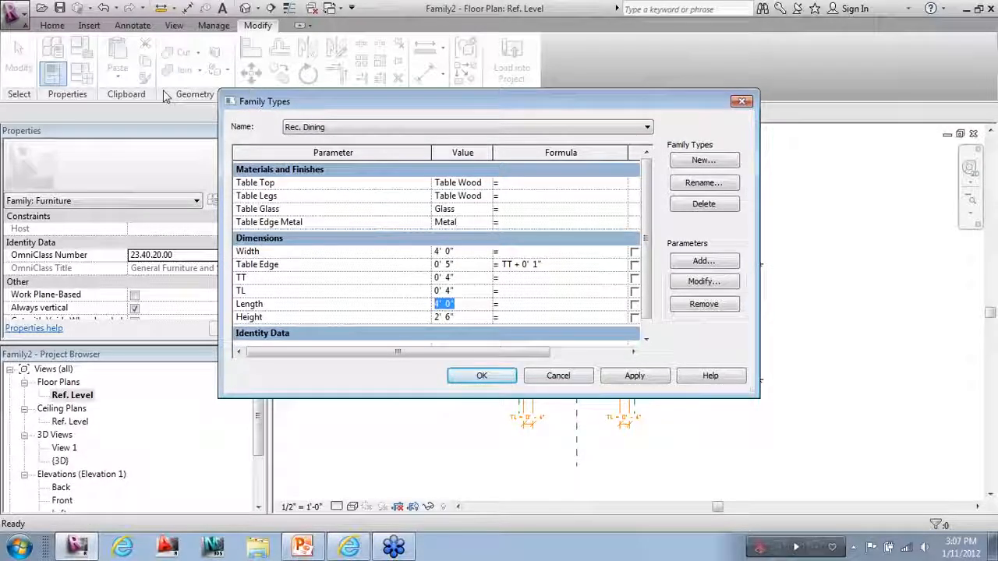
text(6' 6)
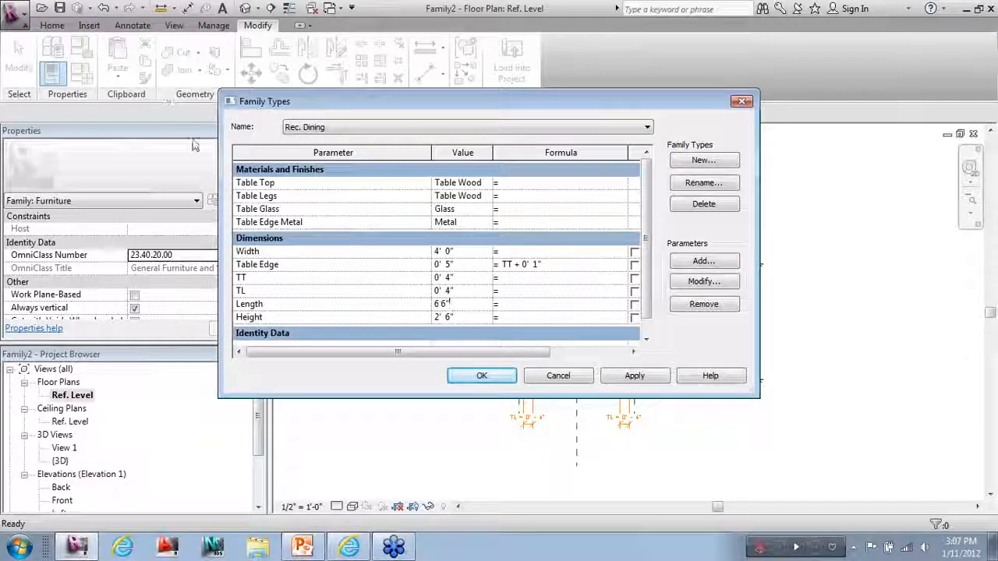
click(473, 251)
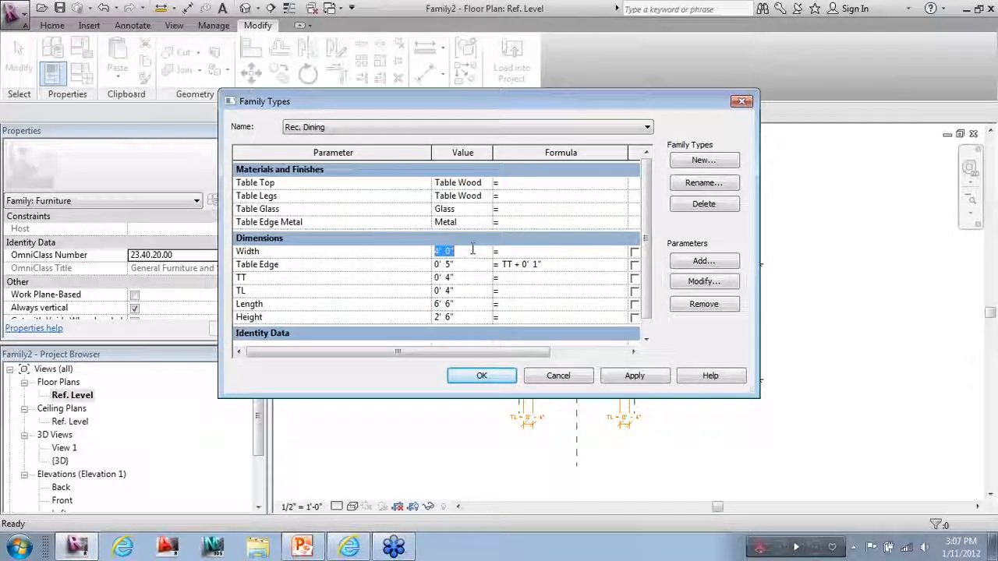
text(3'6")
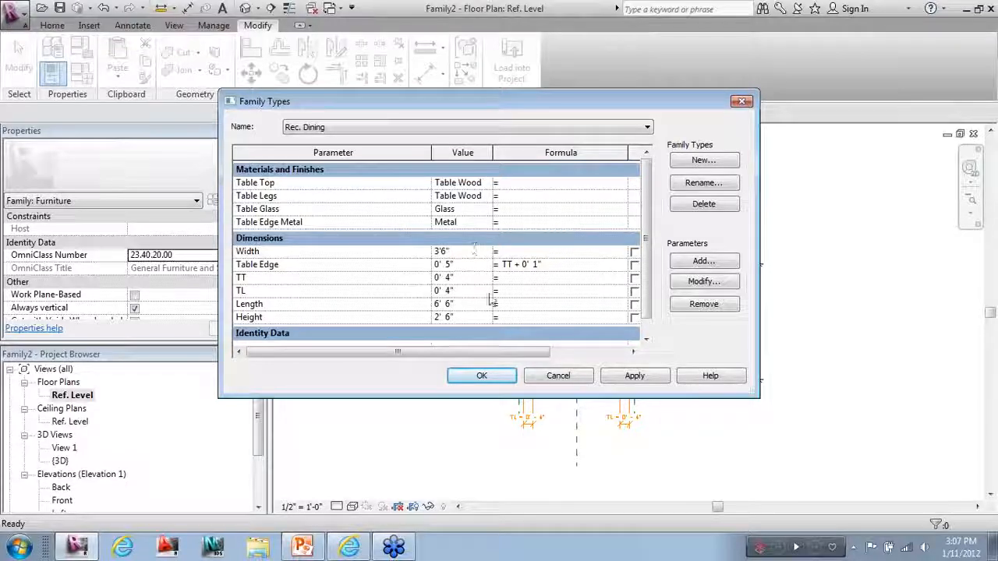
Create another family type named Bar Dining.
click(703, 160)
text(E)
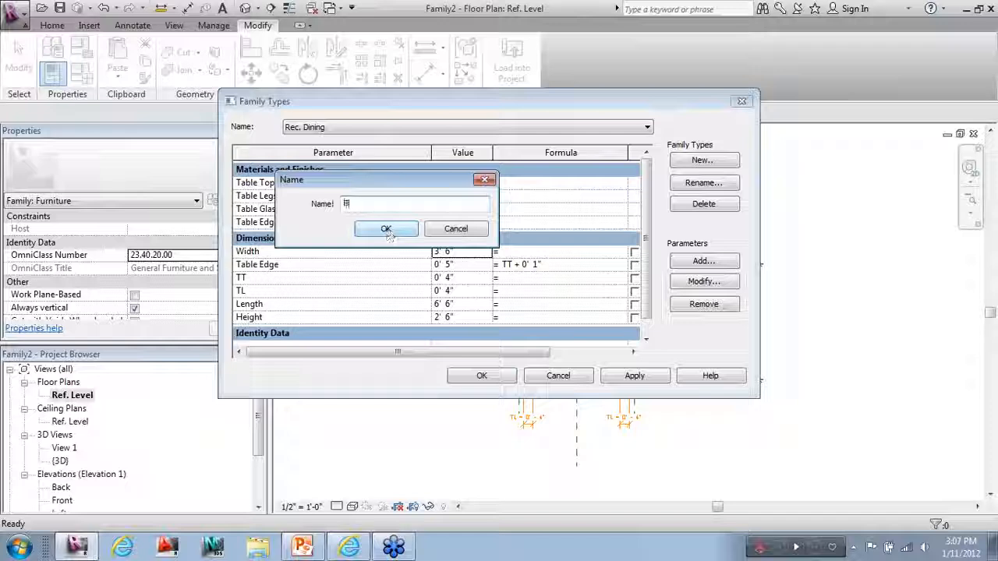
text(ar Dining)
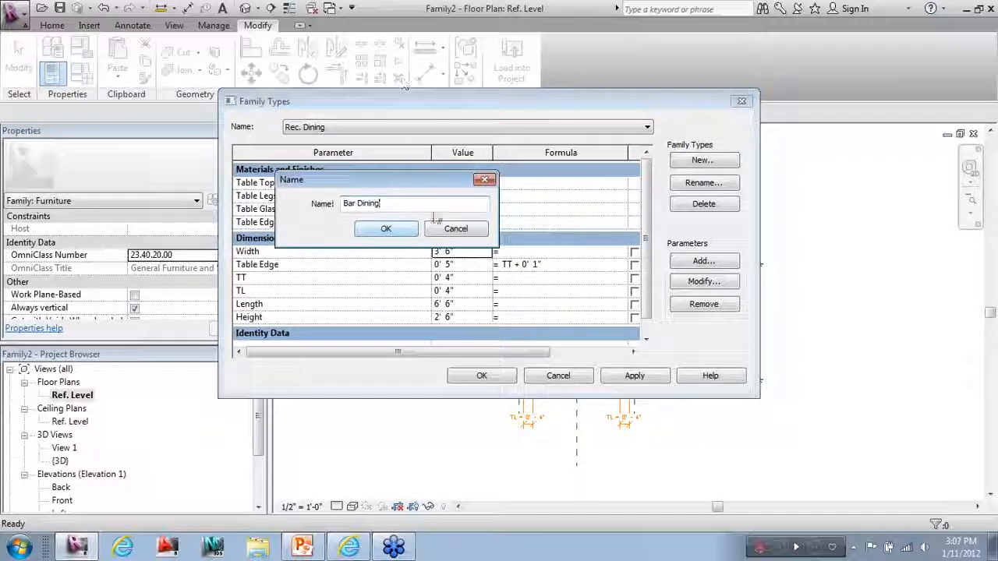
click(385, 228)
Set the Bar Dining type to Width 5', Height 3' 6" and Length 5', and accept the family types.
click(464, 250)
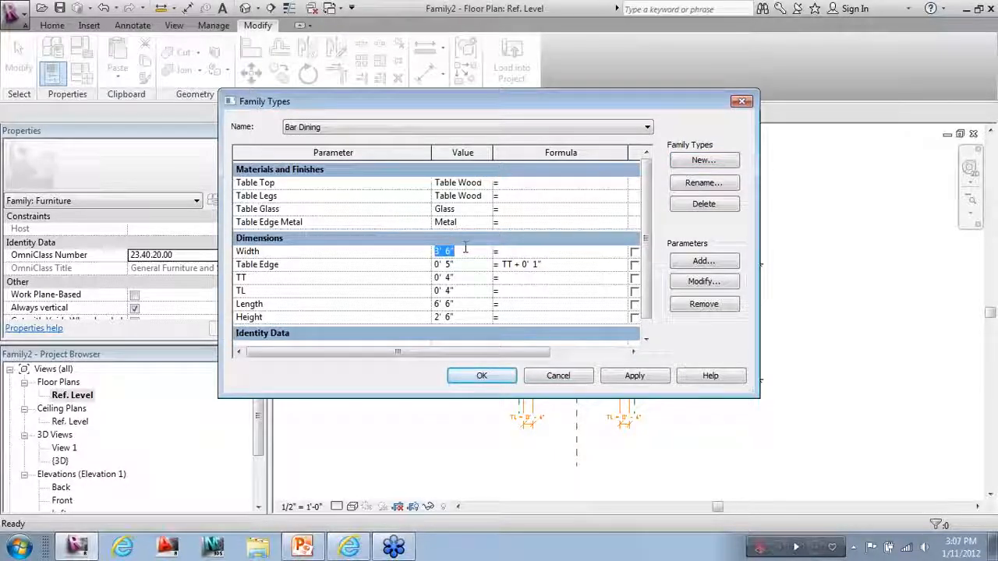
text(3)
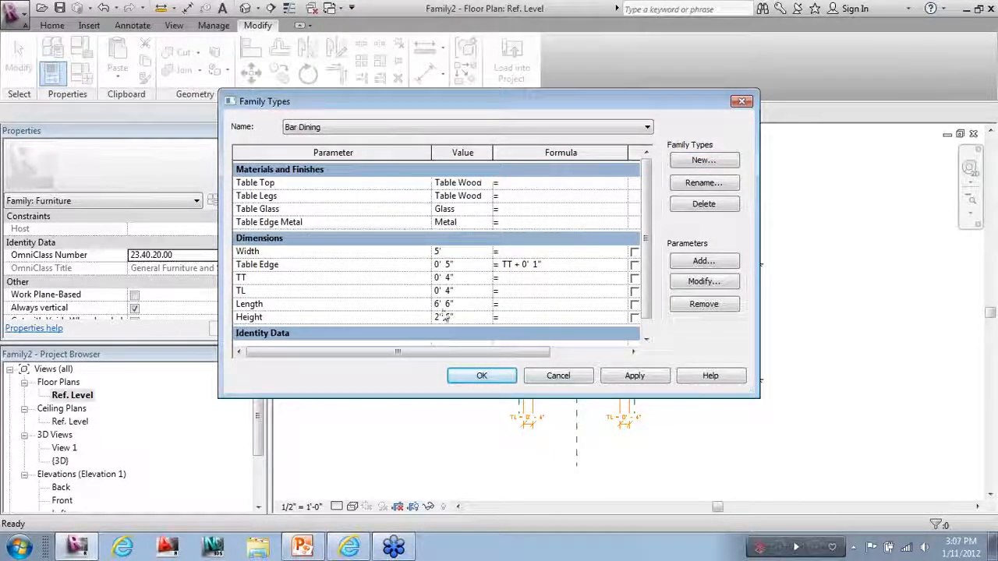
click(465, 317)
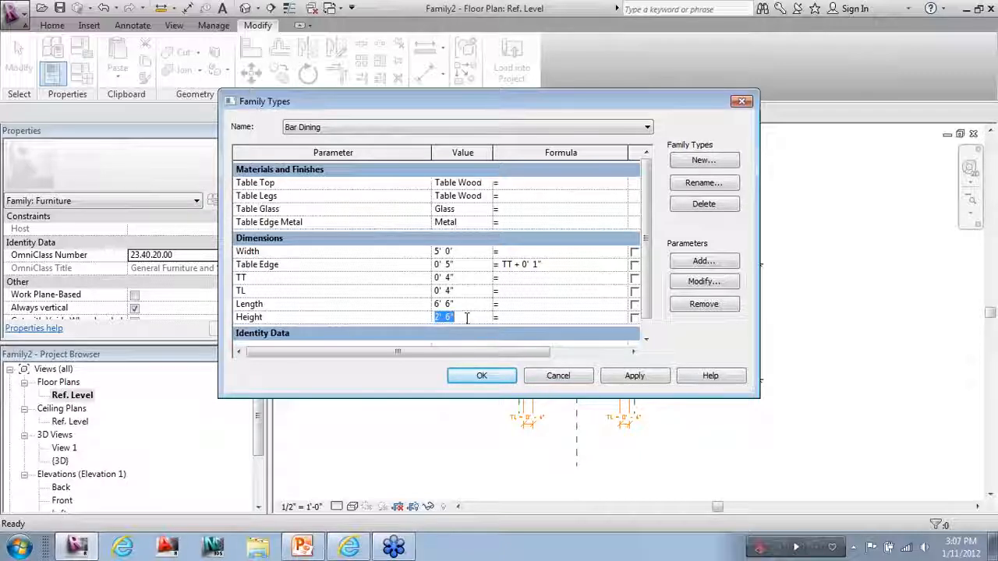
text(3'6)
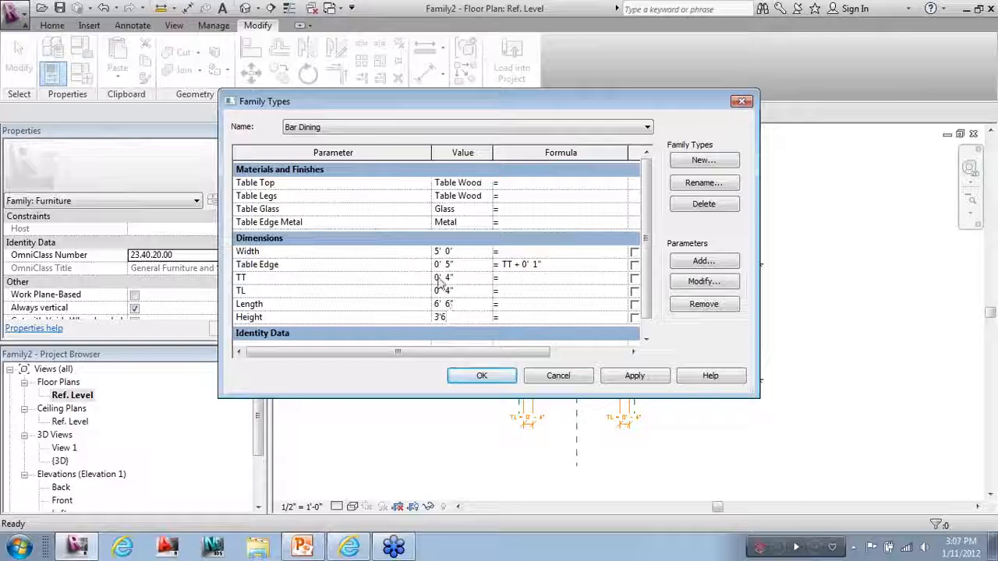
click(458, 306)
click(451, 304)
text(5')
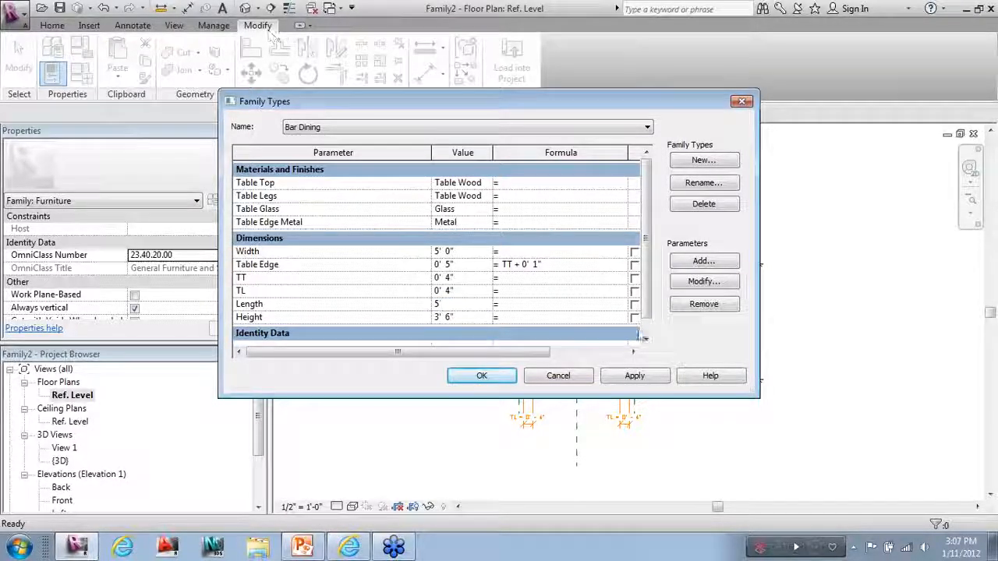
click(484, 376)
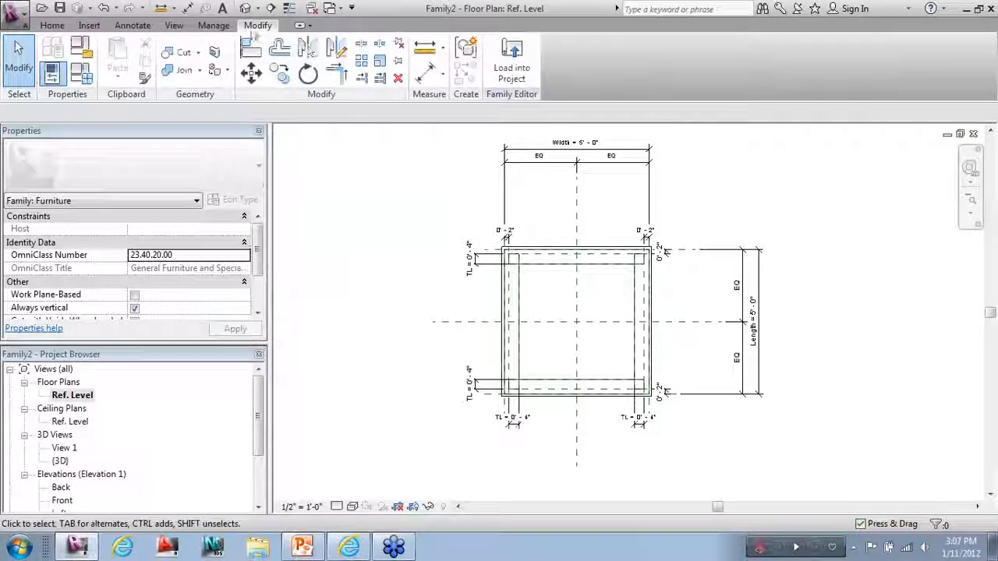
Show the table in the default 3D view to examine the Bar Dining proportions.
click(245, 8)
scroll(644, 208, down, 3)
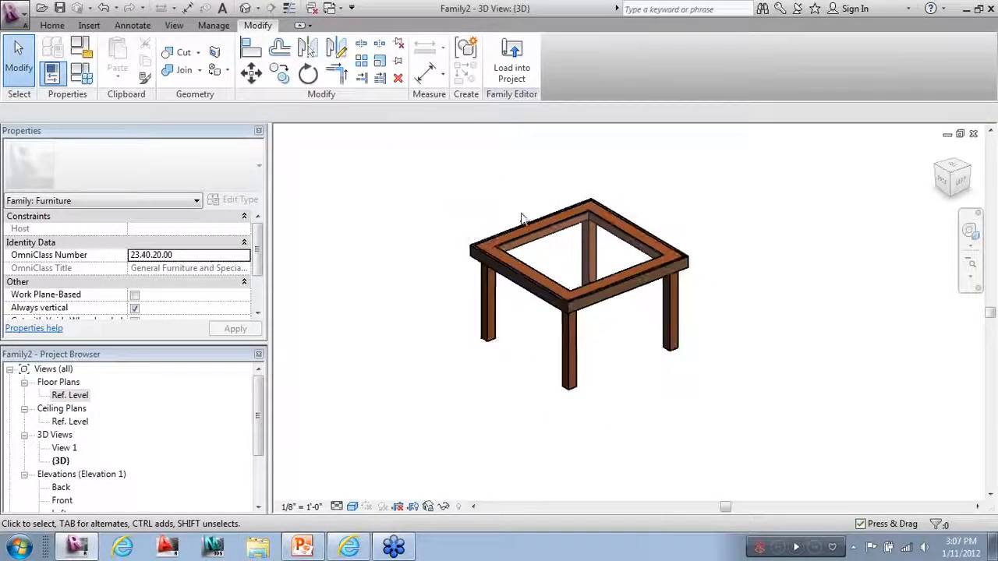
scroll(552, 319, up, 1)
click(88, 76)
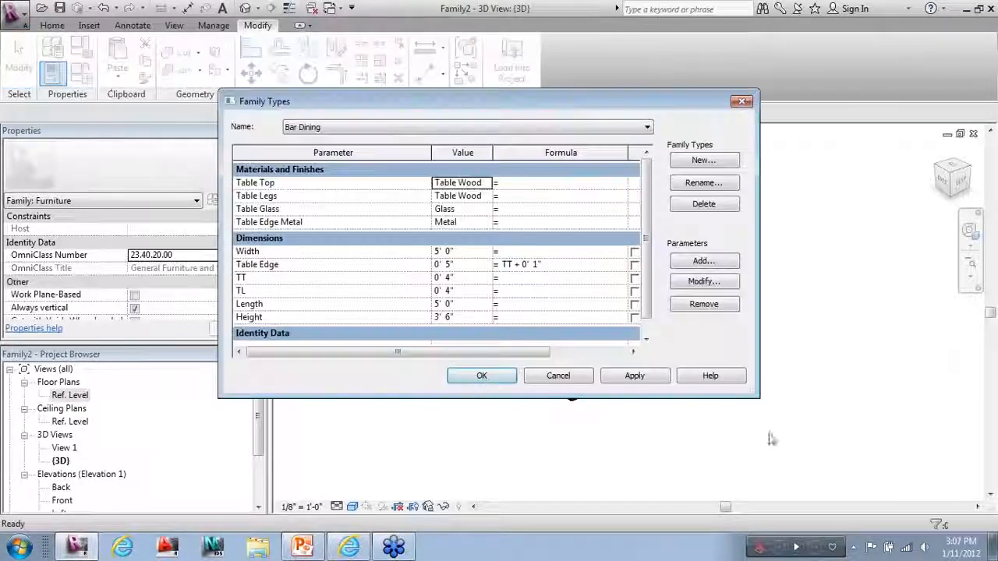
click(742, 102)
scroll(556, 283, down, 3)
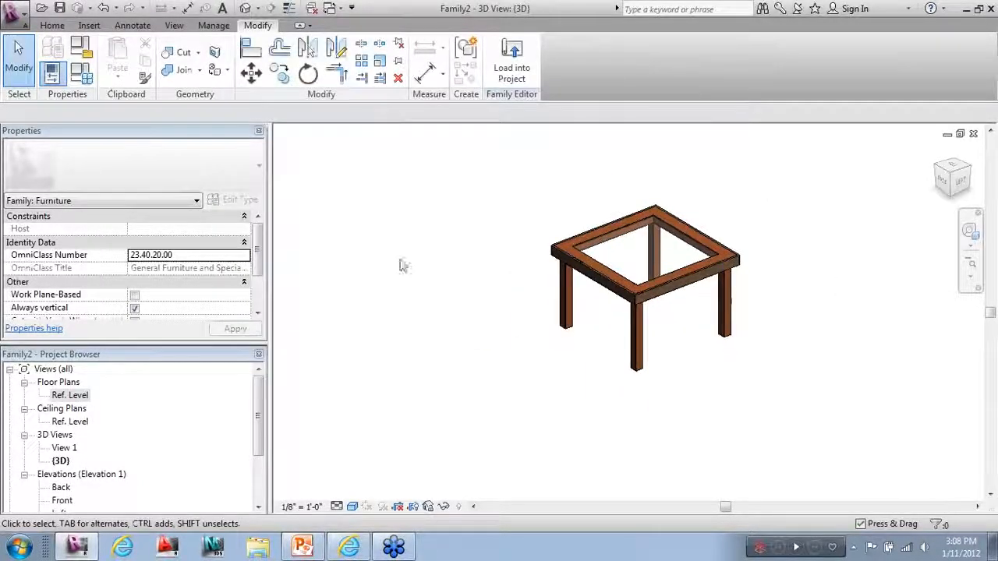
scroll(414, 298, up, 3)
Move the family types dialog clear of the model and apply the Rec. Dining type to check the table's shape.
click(87, 76)
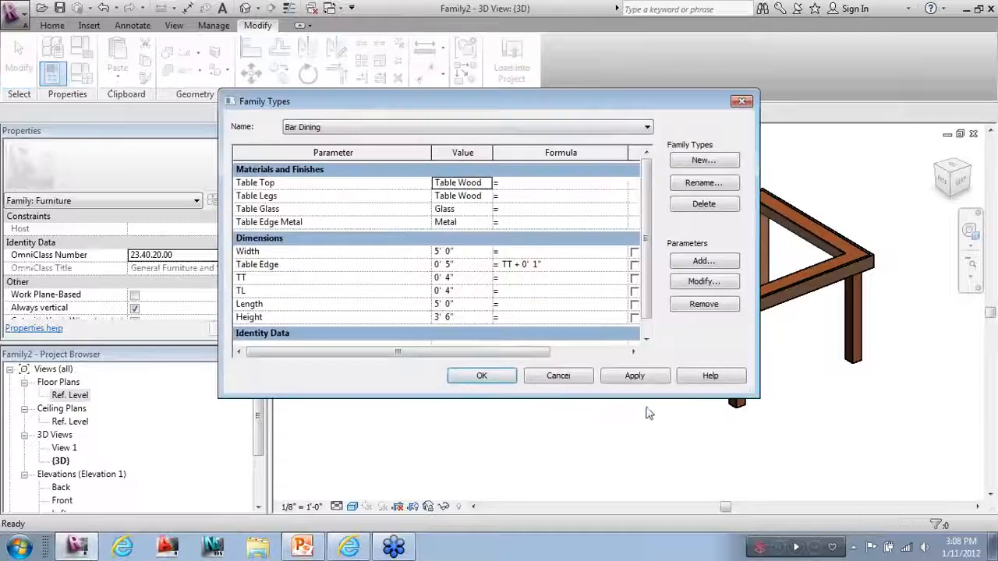
drag(624, 109, 431, 150)
click(431, 169)
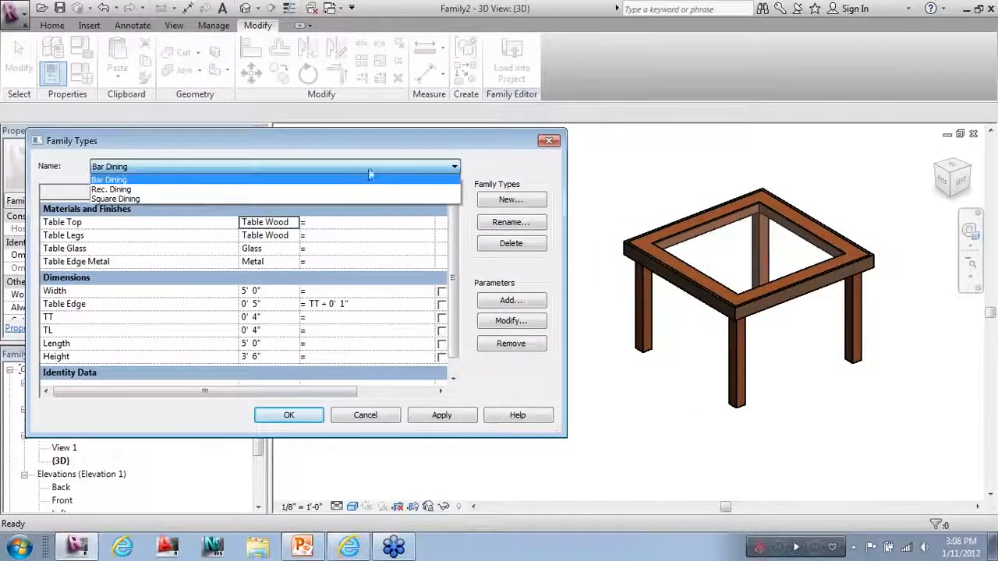
click(325, 188)
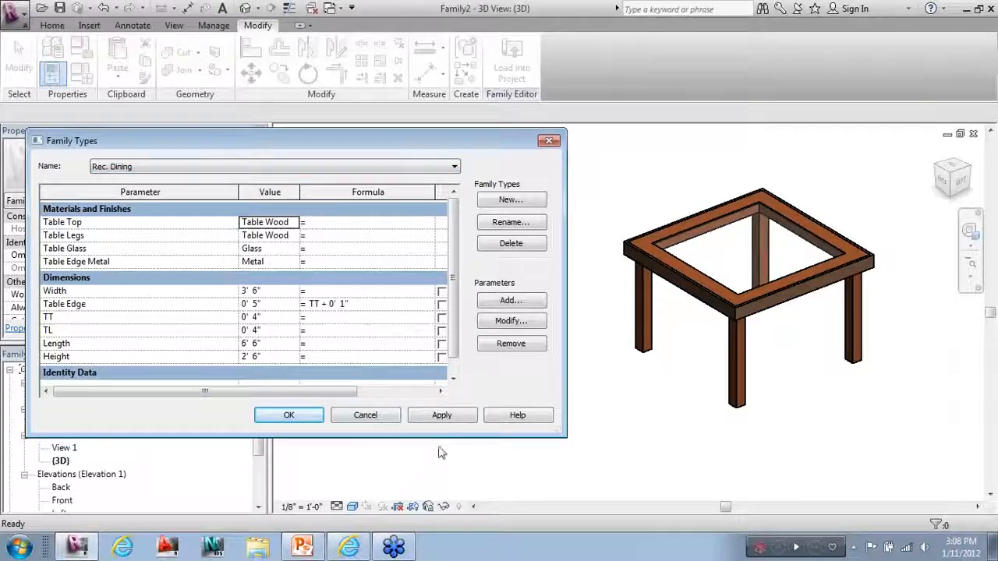
click(442, 416)
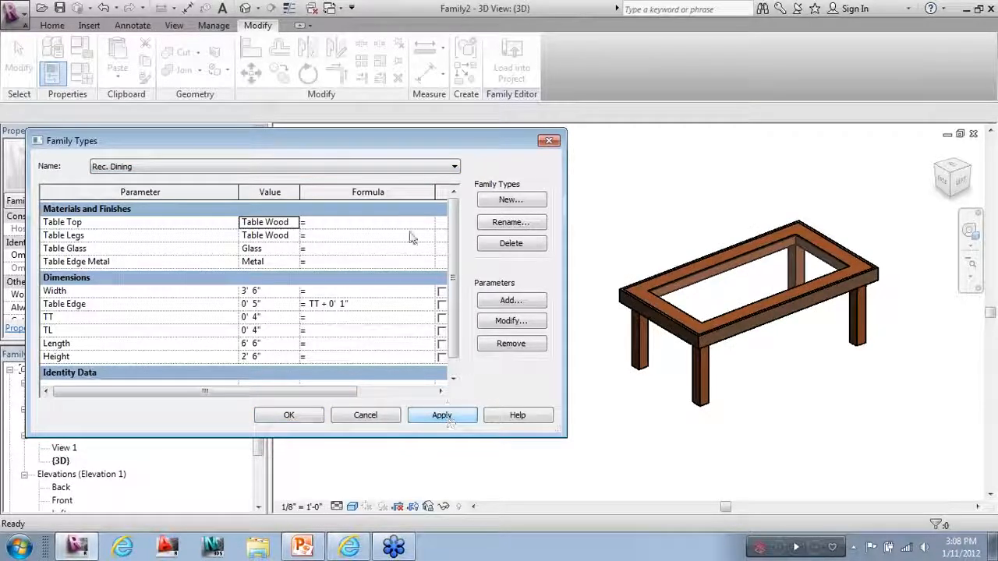
Apply the Square Dining type to the table and accept the family types.
click(421, 167)
click(335, 195)
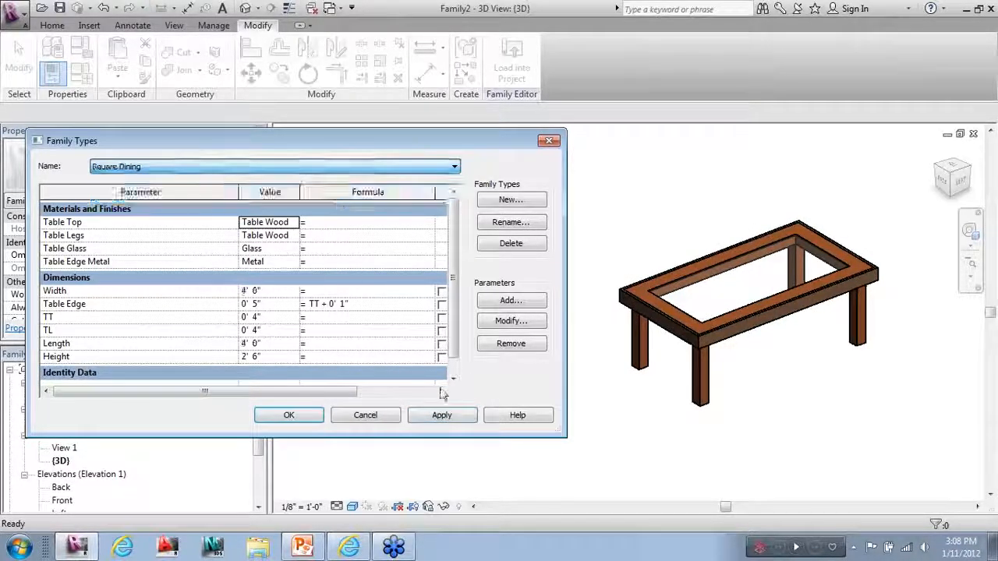
click(441, 414)
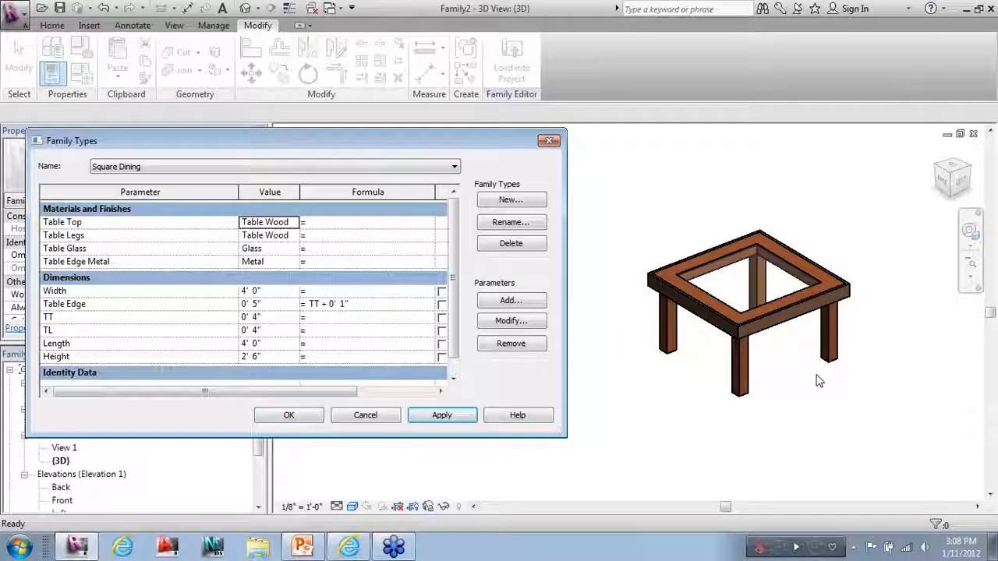
click(271, 421)
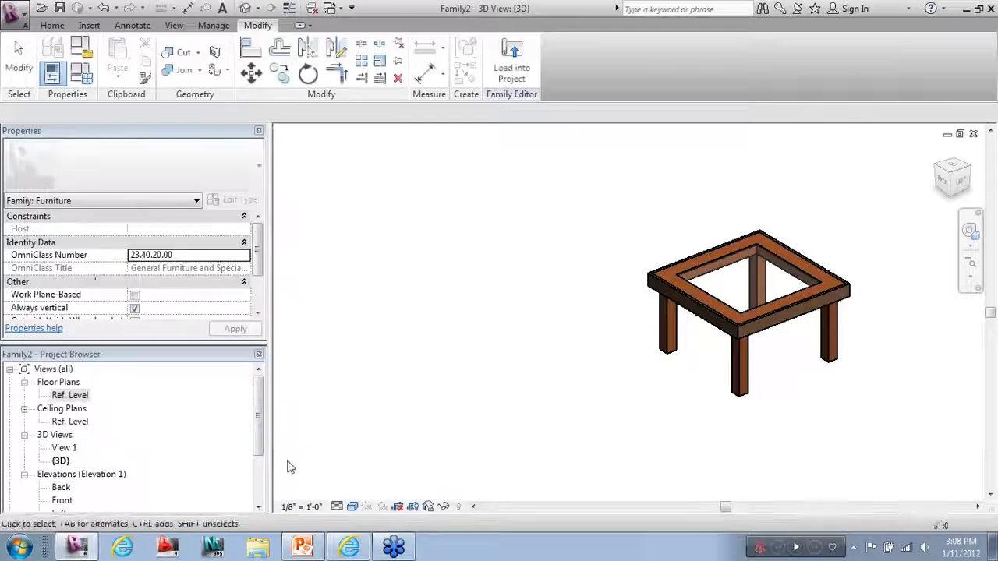
Return to the Ref. Level floor plan and browse to the Furniture folder of the US Imperial library for loading a family.
double_click(72, 395)
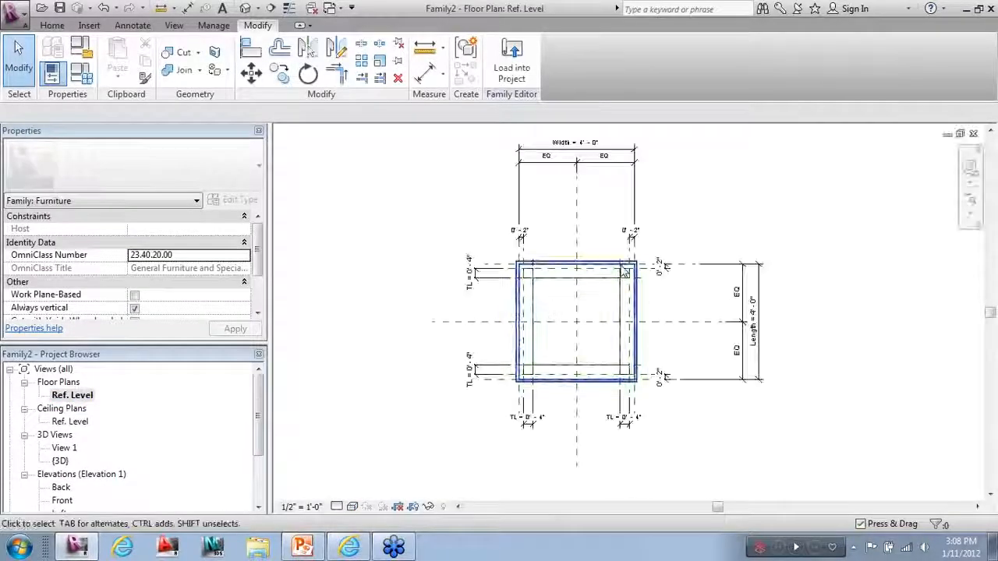
scroll(627, 269, up, 2)
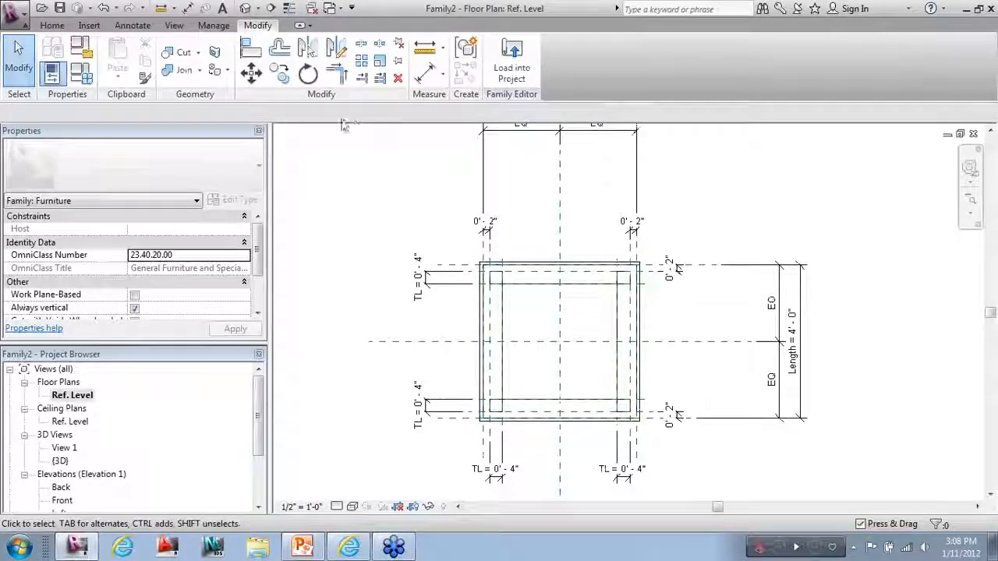
click(49, 26)
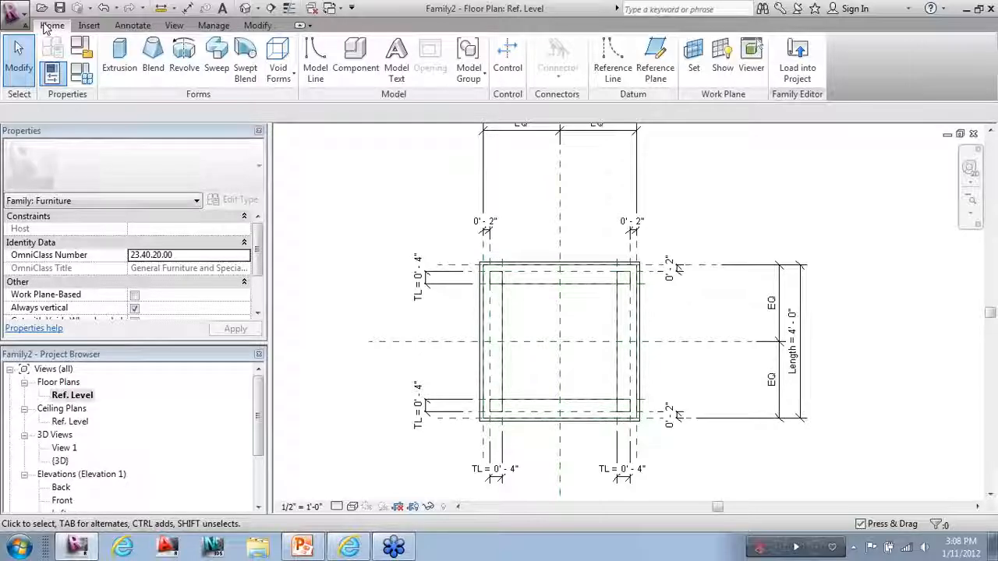
click(89, 25)
click(419, 59)
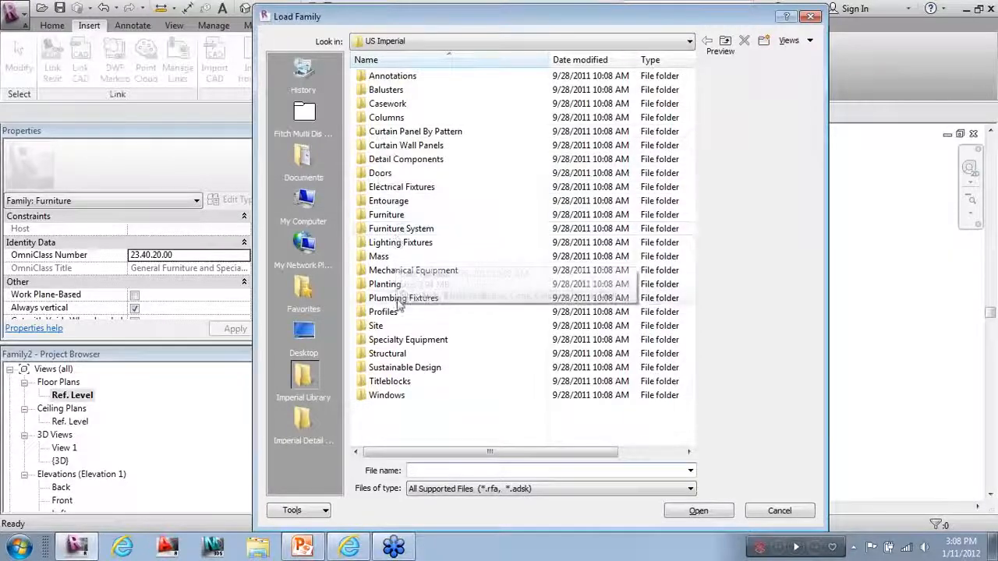
double_click(377, 215)
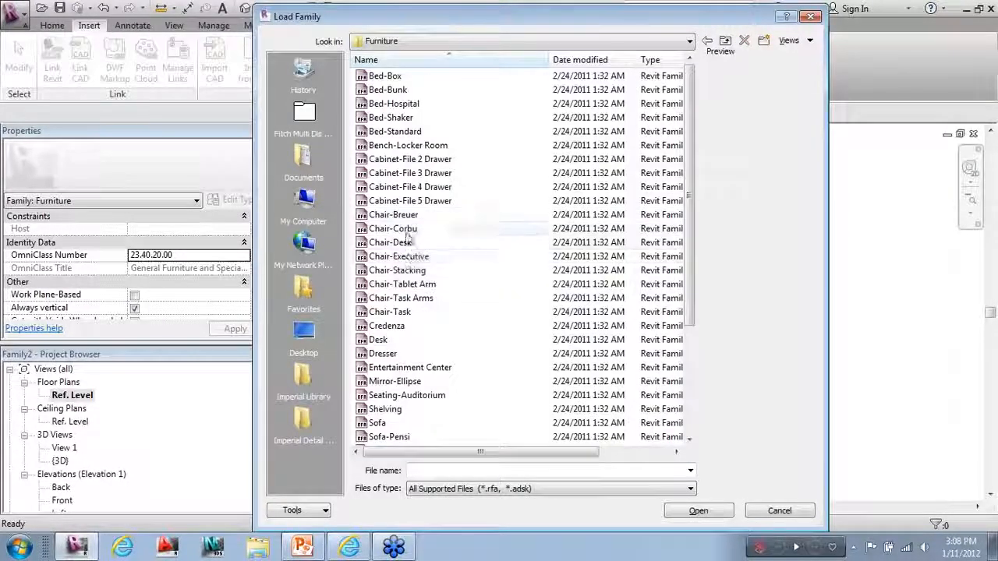
Browse the previews of the chair families in the Furniture folder to compare their styles.
click(379, 216)
click(403, 227)
click(402, 219)
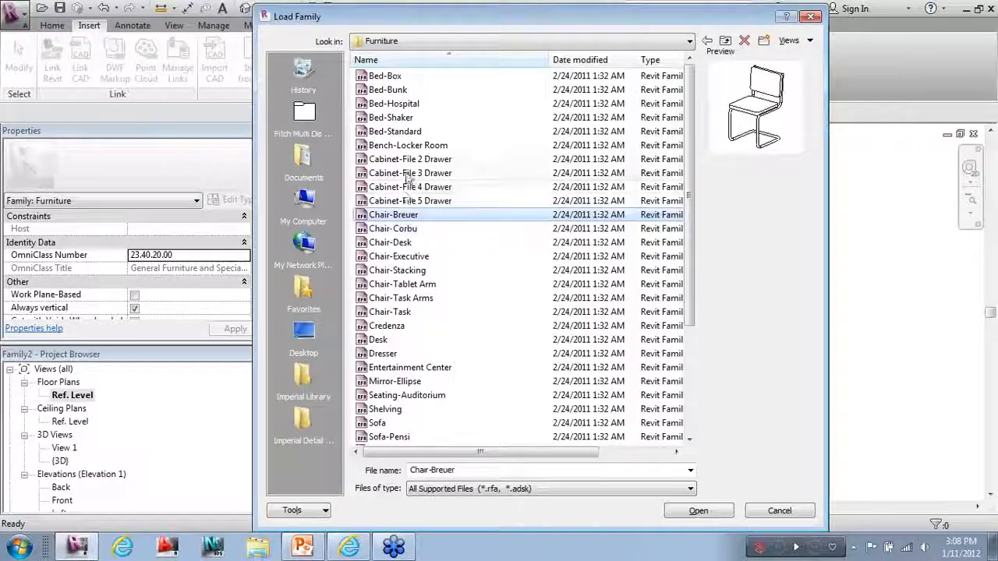
click(399, 231)
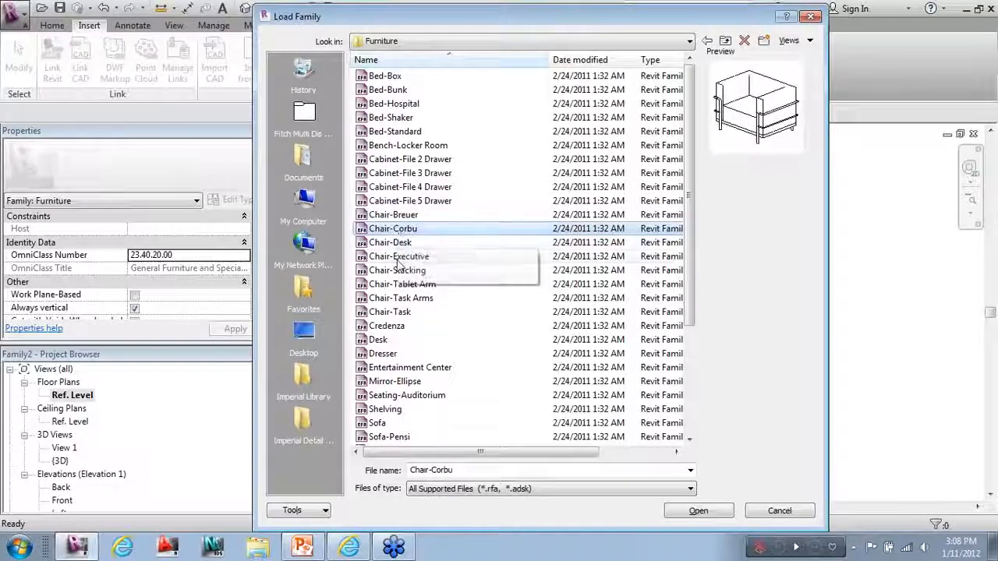
click(394, 312)
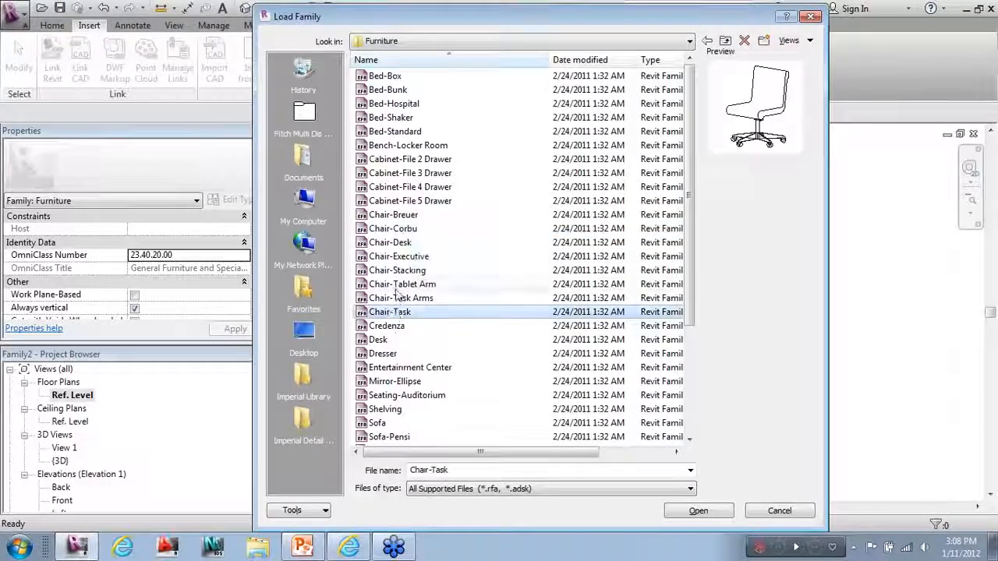
click(389, 242)
click(398, 257)
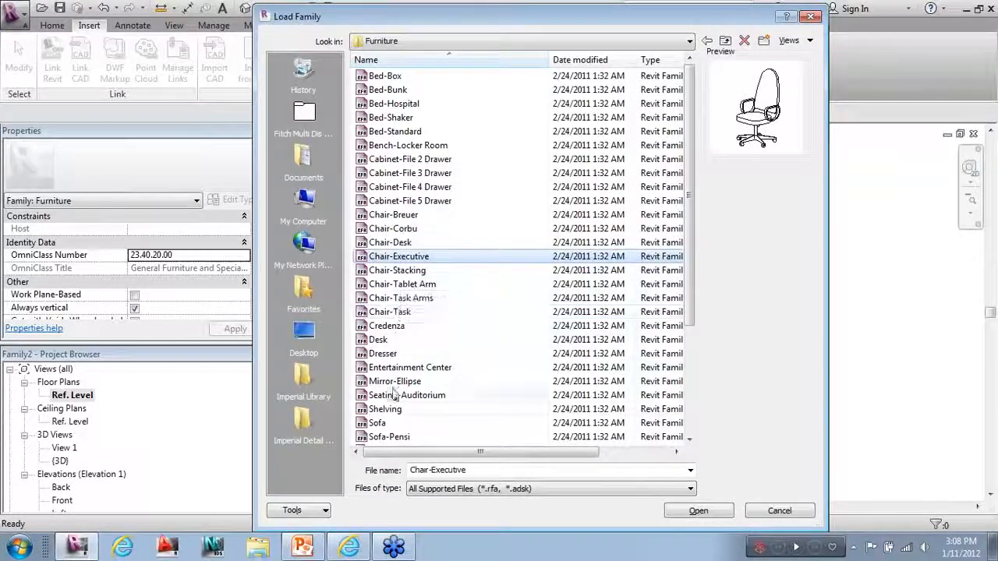
click(405, 173)
click(406, 200)
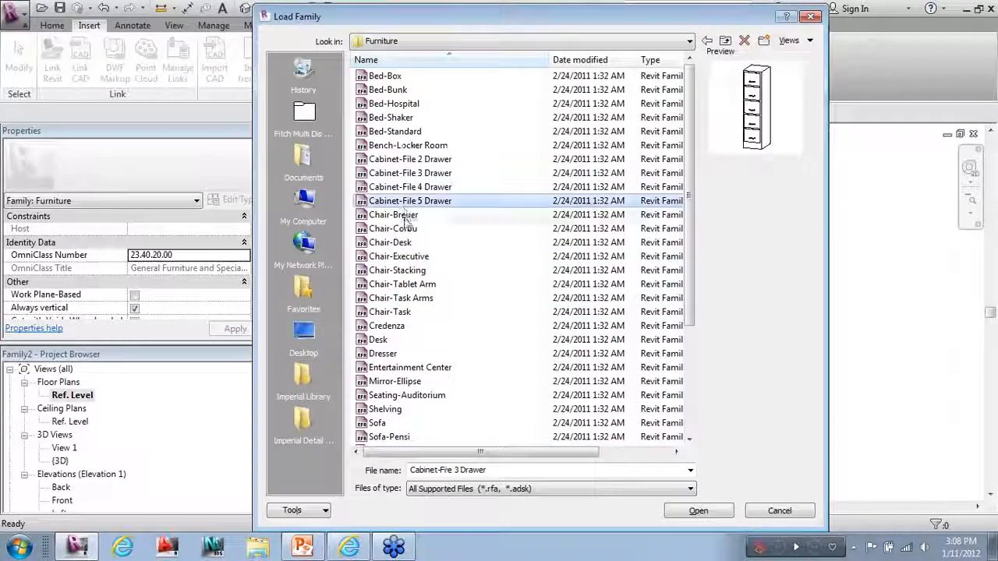
click(394, 228)
click(393, 215)
click(403, 242)
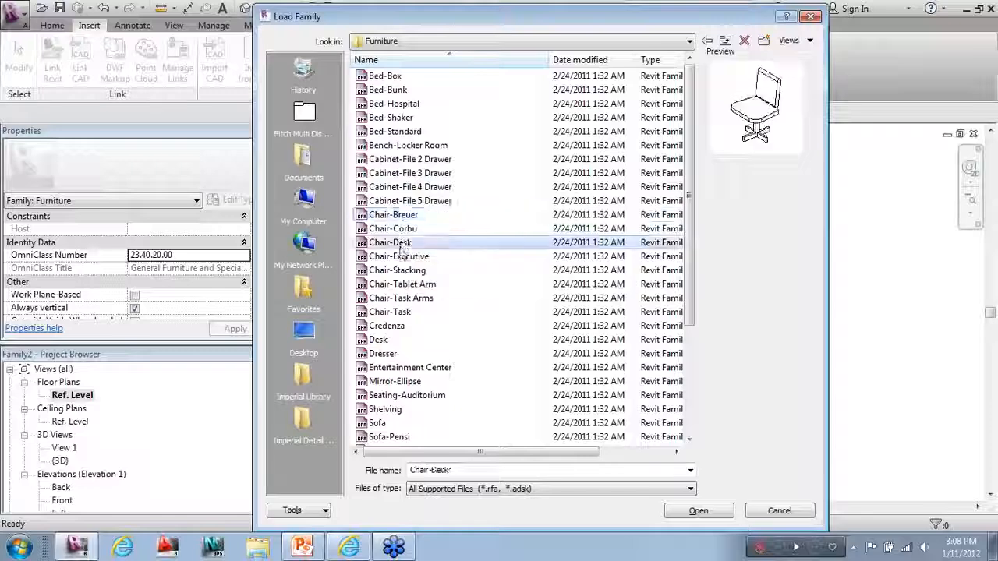
Choose the Chair-Stacking family from the library and load it into the table family.
click(399, 256)
click(399, 270)
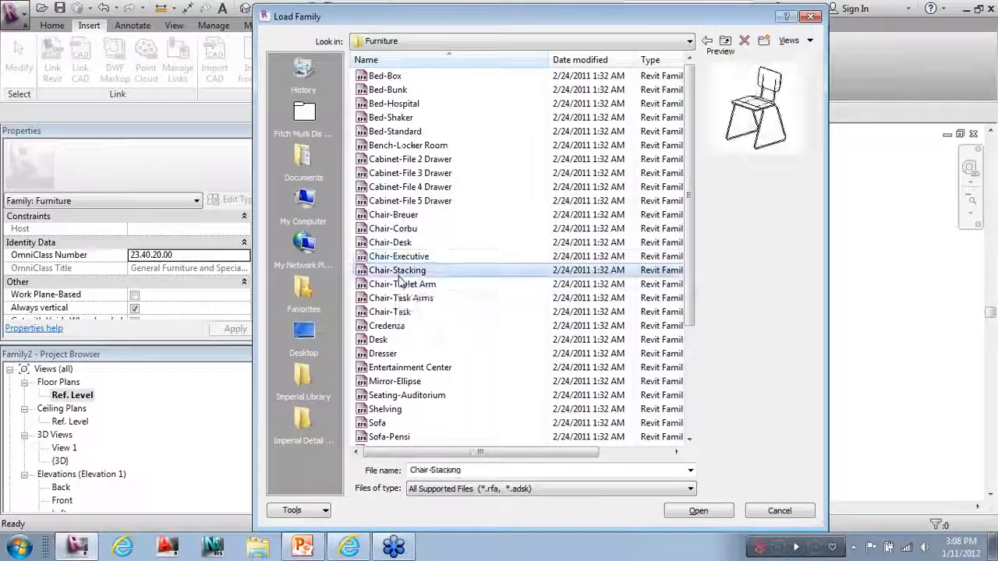
click(402, 284)
click(402, 271)
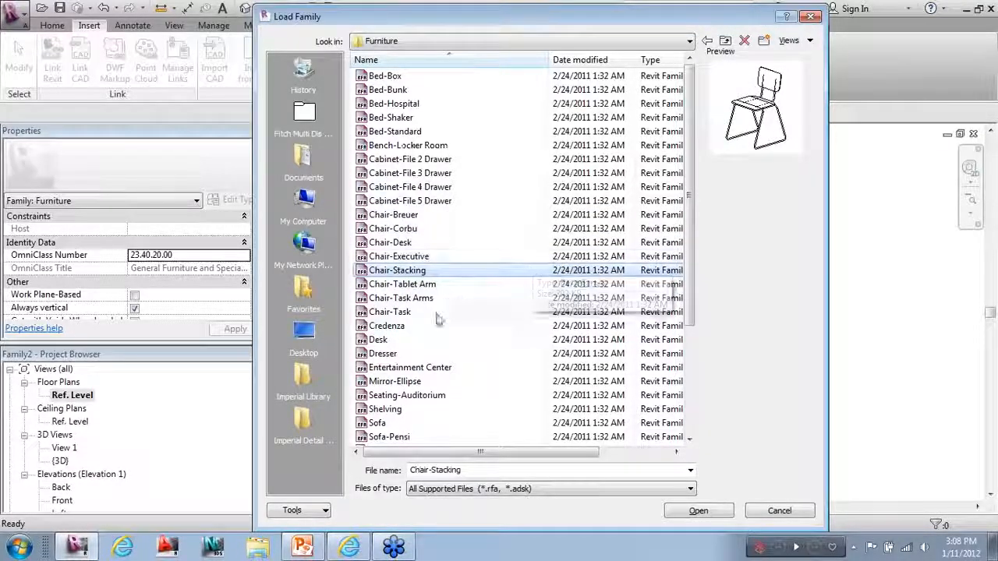
drag(770, 8, 662, 9)
click(589, 514)
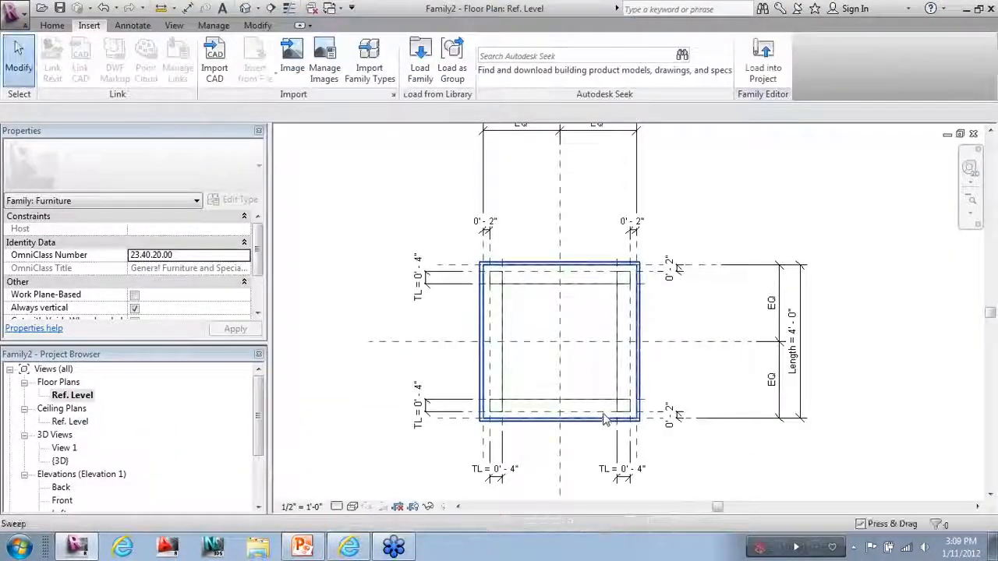
Place Chair-Stacking components centred on the table's back and right edges in plan, each rotated to face the table.
click(52, 26)
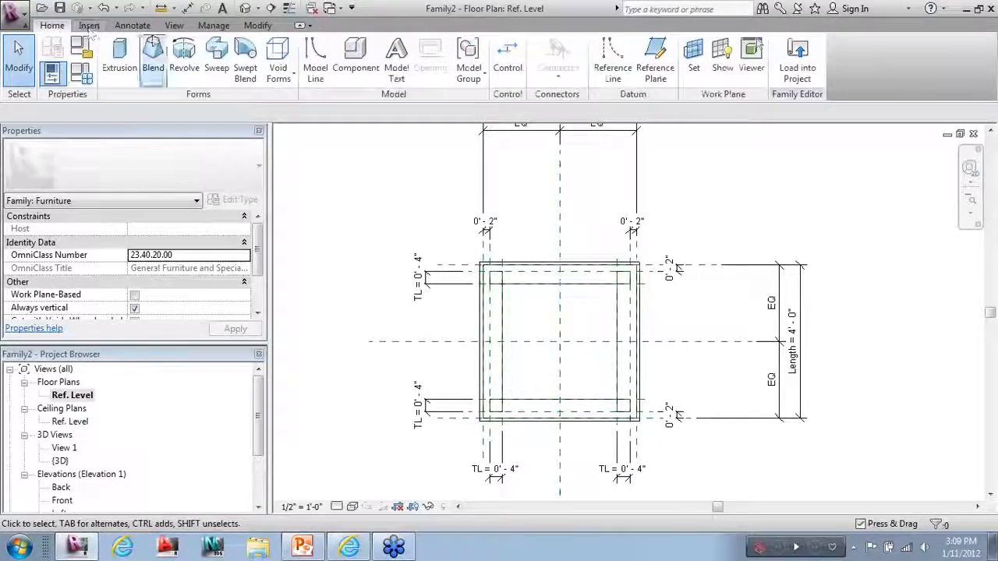
click(345, 51)
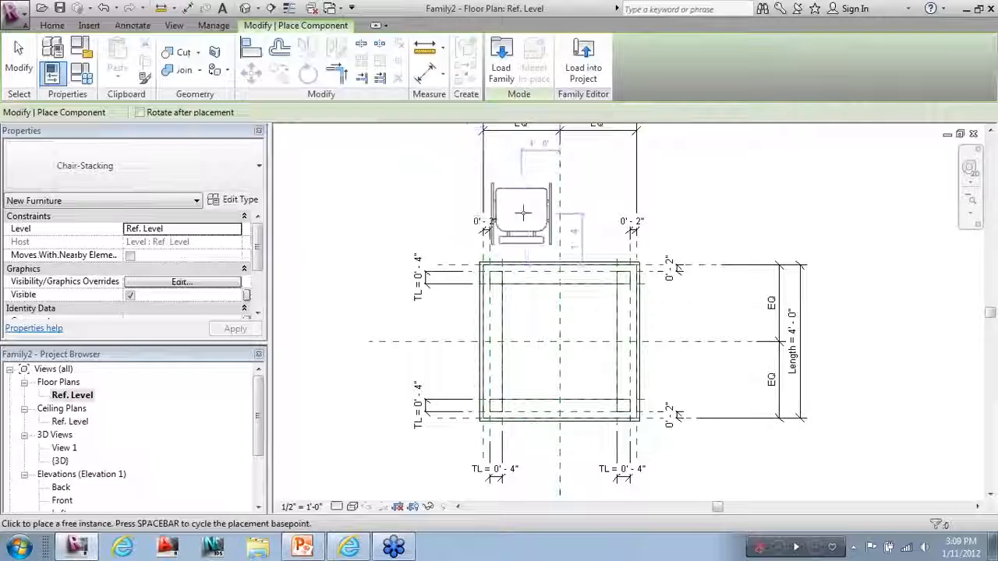
key(space)
key(space)
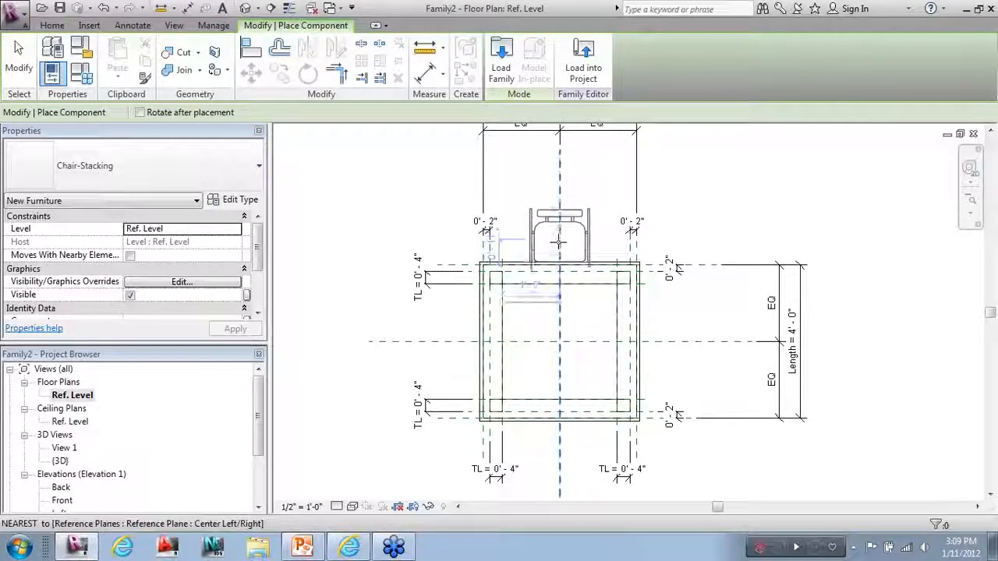
click(559, 268)
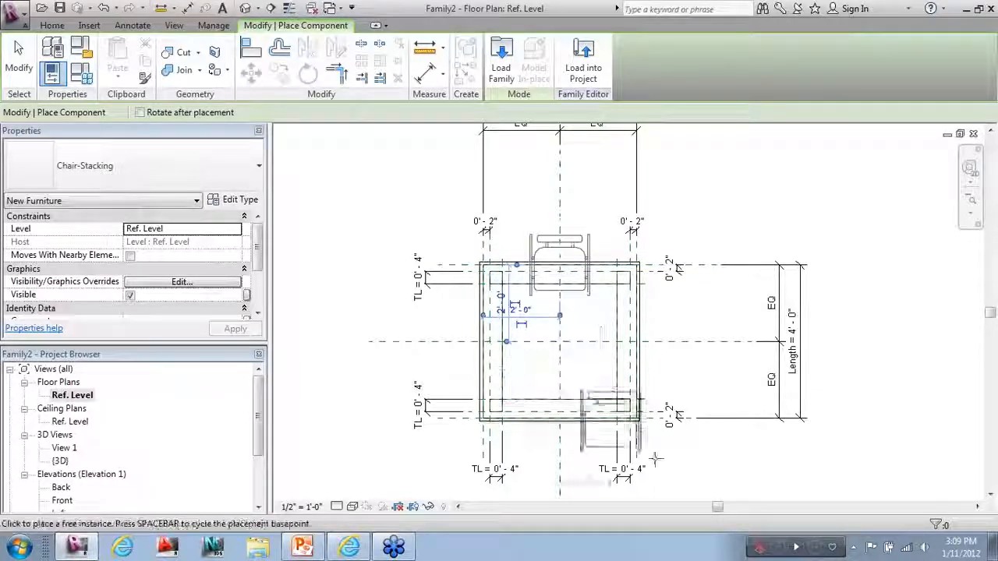
key(space)
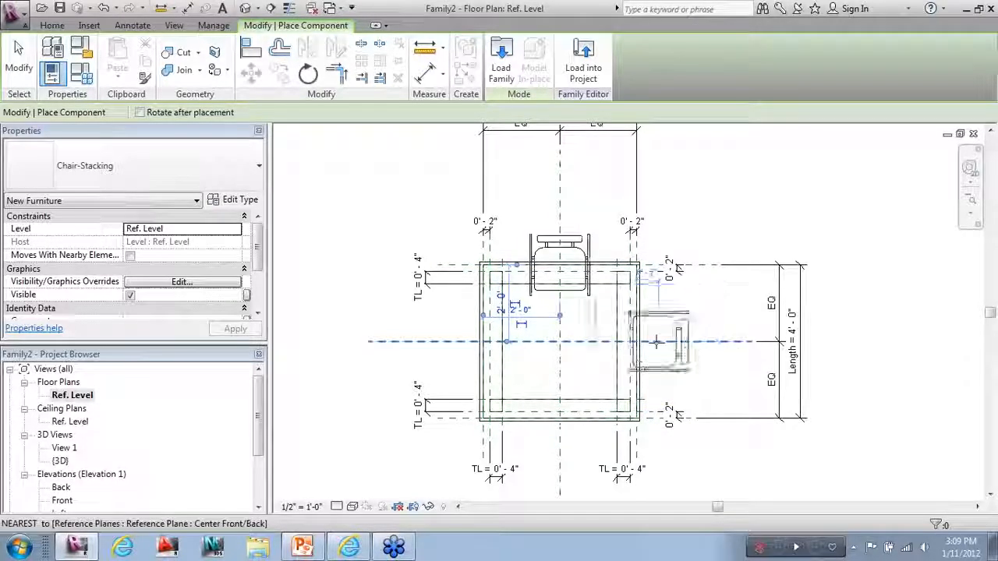
click(637, 341)
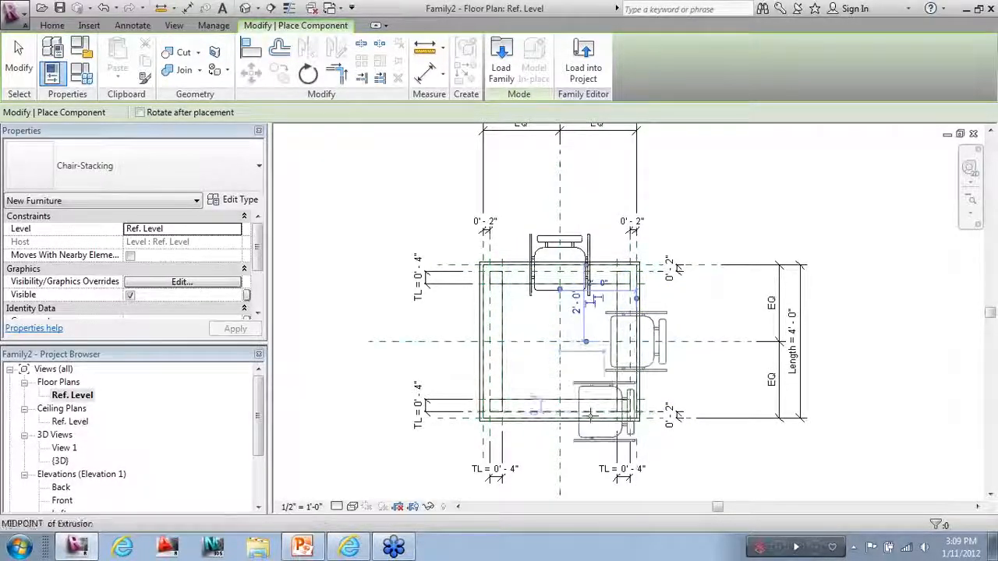
Place two more stacking chairs centred on the table's front and left edges, rotated to face inward, and finish placing components.
key(space)
key(space)
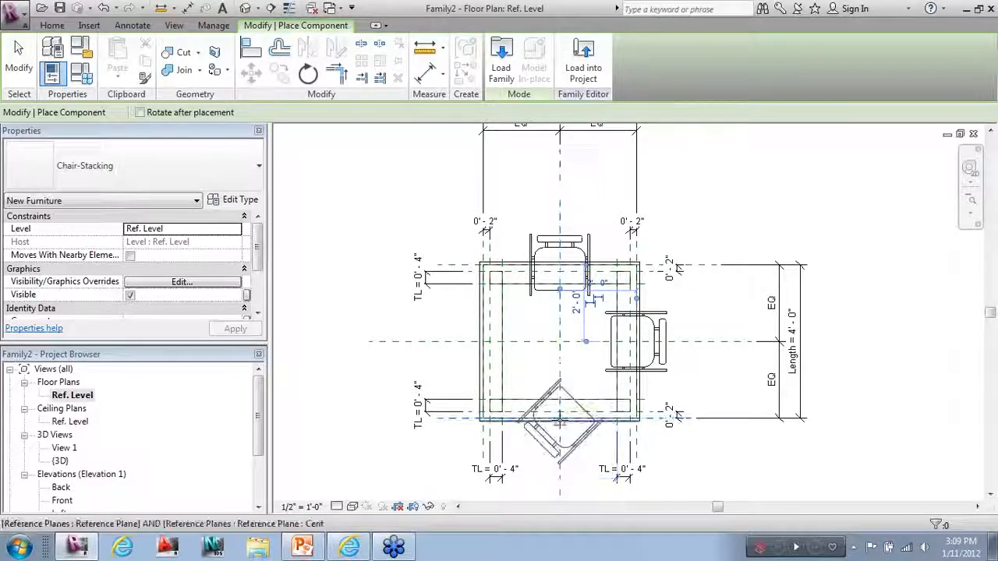
click(559, 419)
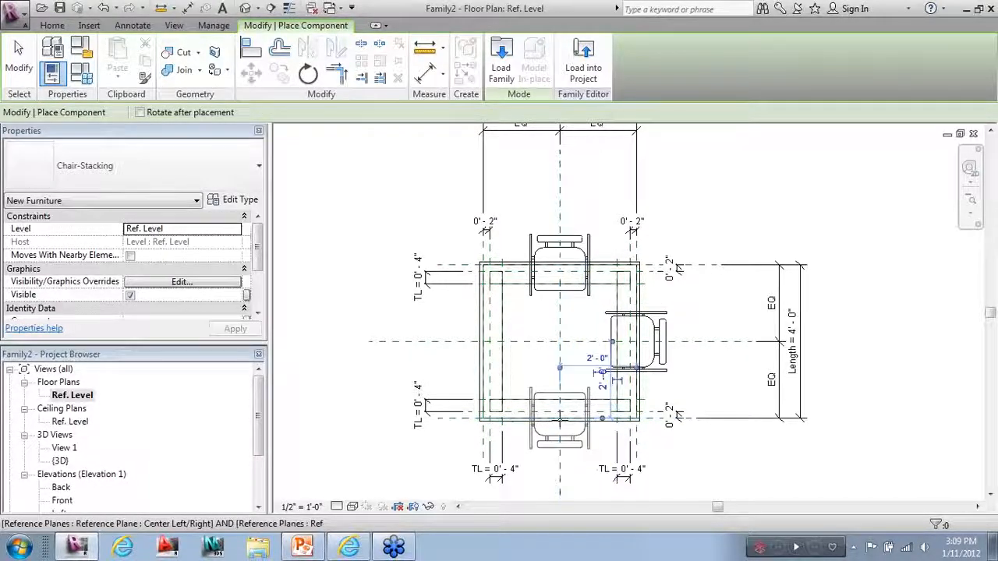
key(space)
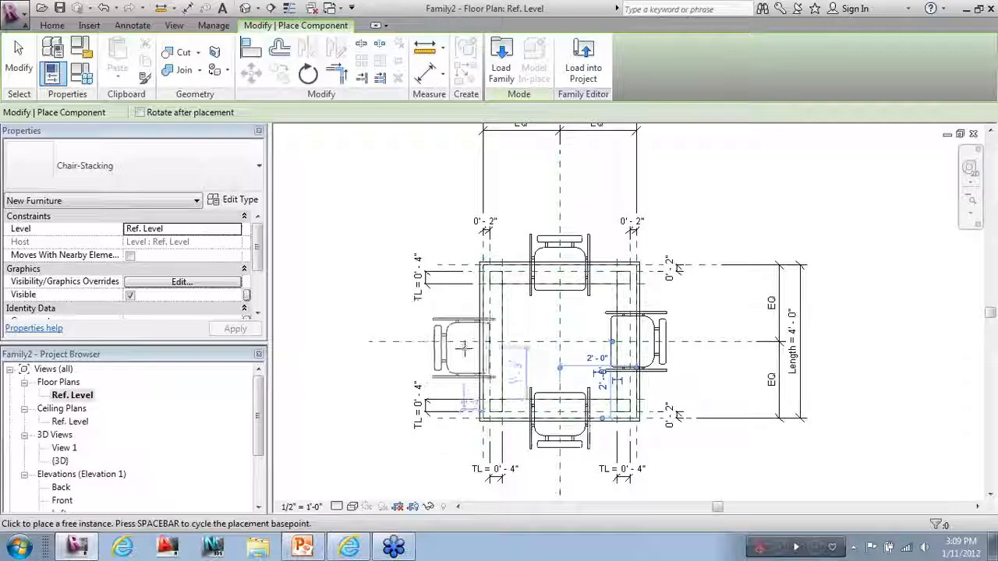
click(483, 341)
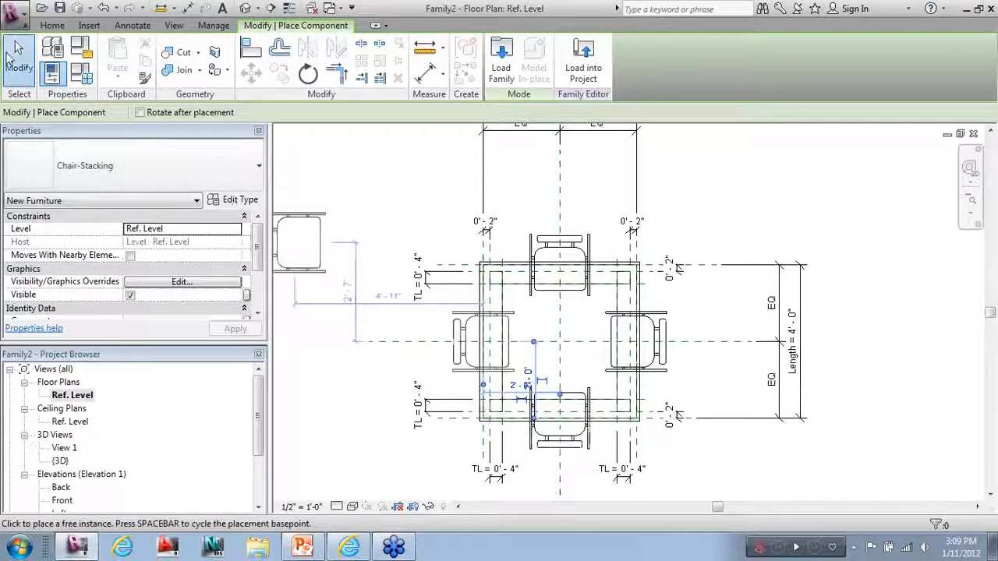
key(Escape)
key(Escape)
In the default 3D view, set the stacking chair type's Seat/Back Material to Table Wood - 1.
click(245, 9)
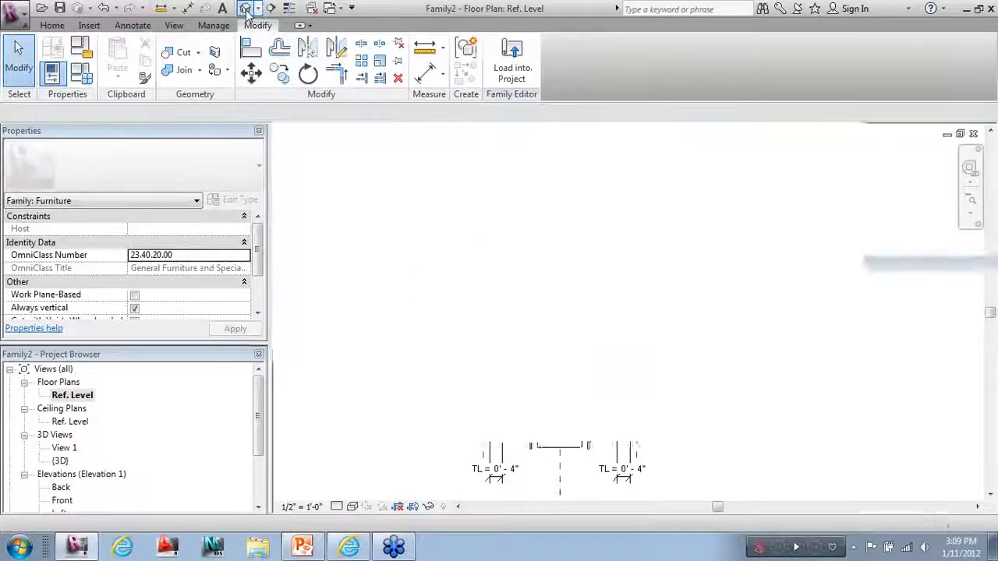
shift+middle_drag(502, 378, 647, 343)
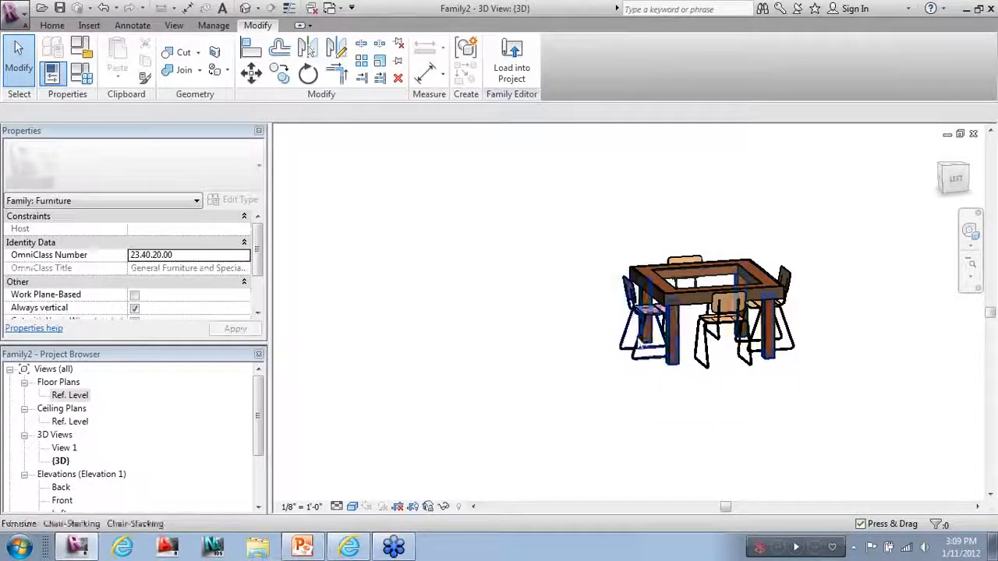
click(646, 341)
click(235, 200)
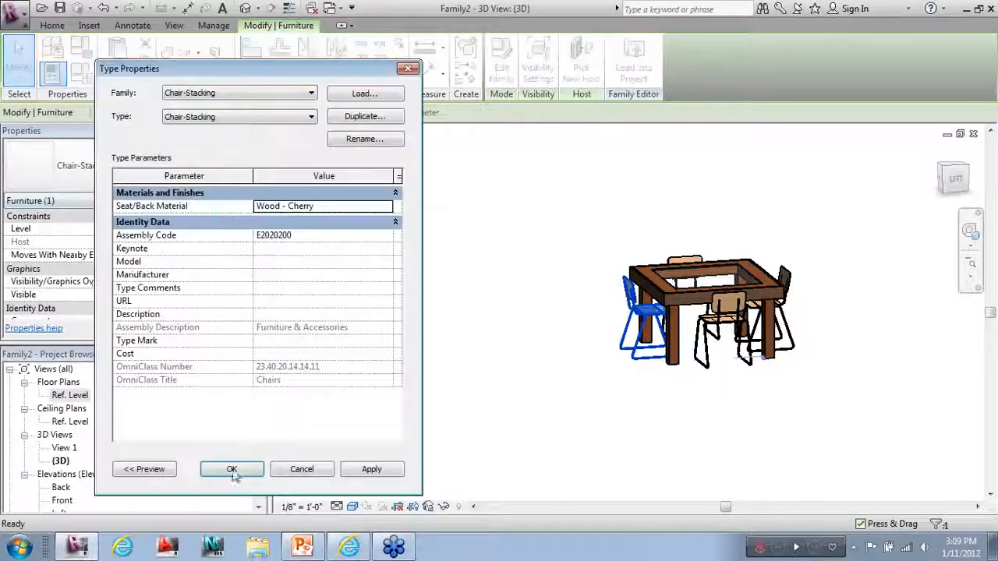
click(372, 207)
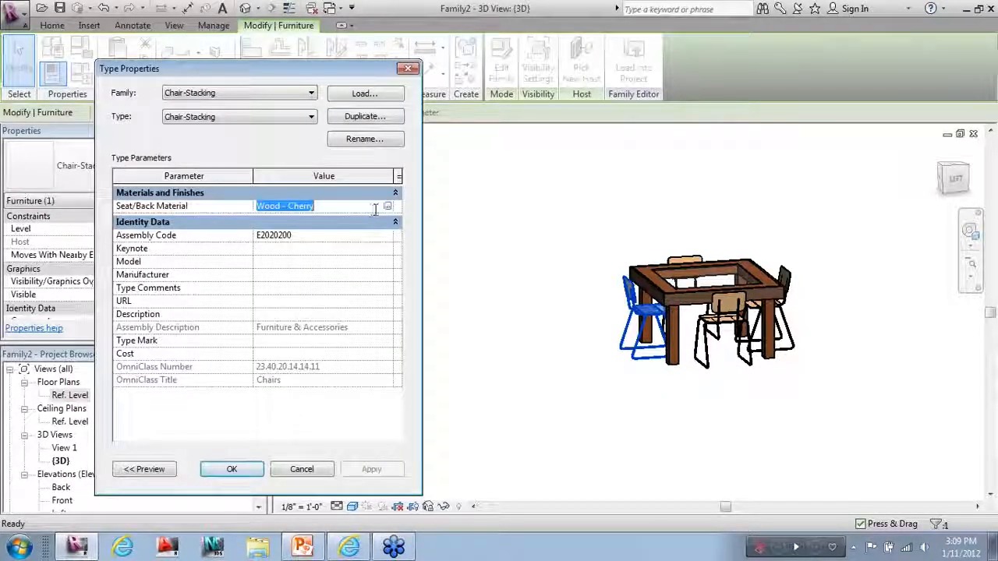
click(387, 208)
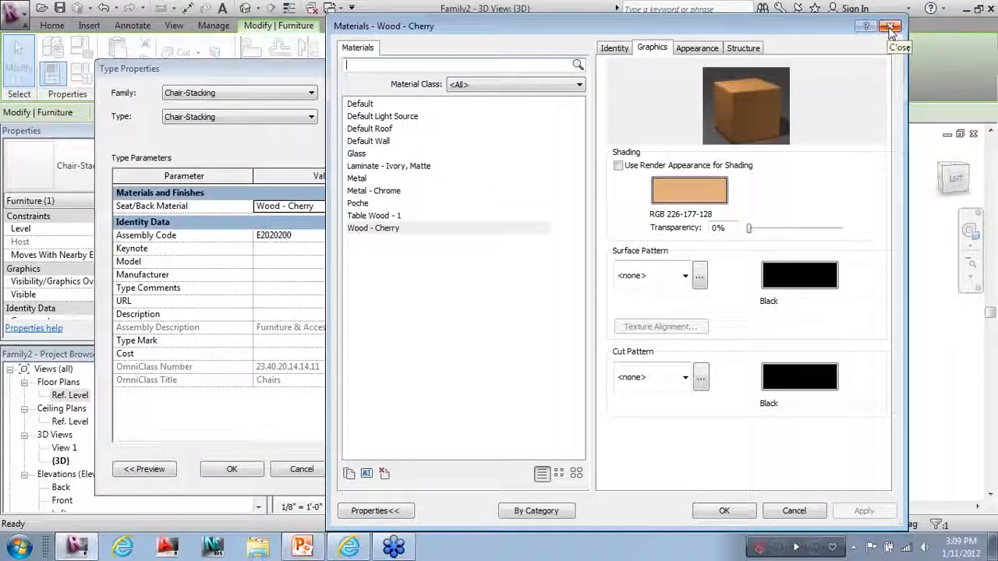
click(378, 216)
click(724, 510)
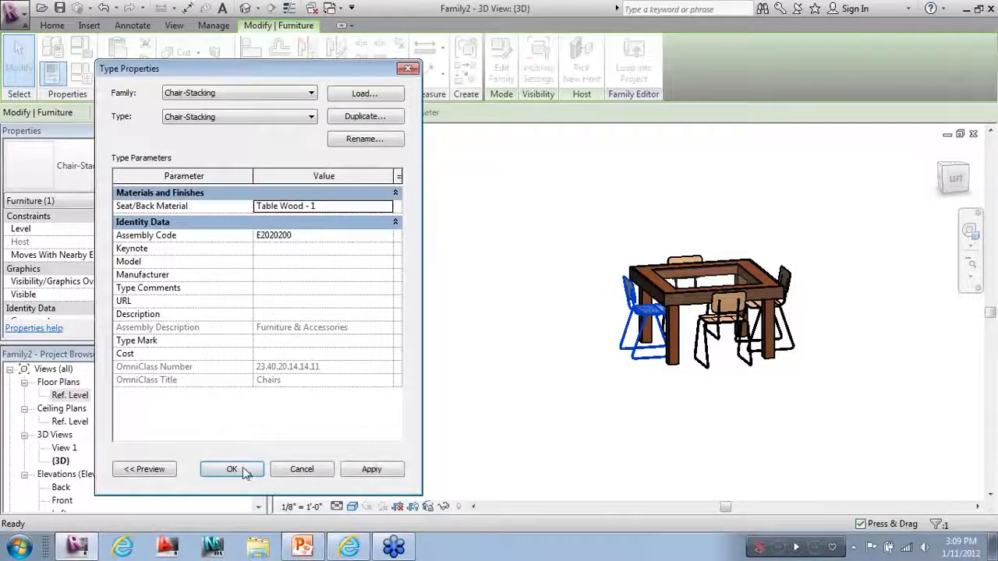
click(244, 468)
click(780, 390)
scroll(800, 392, up, 2)
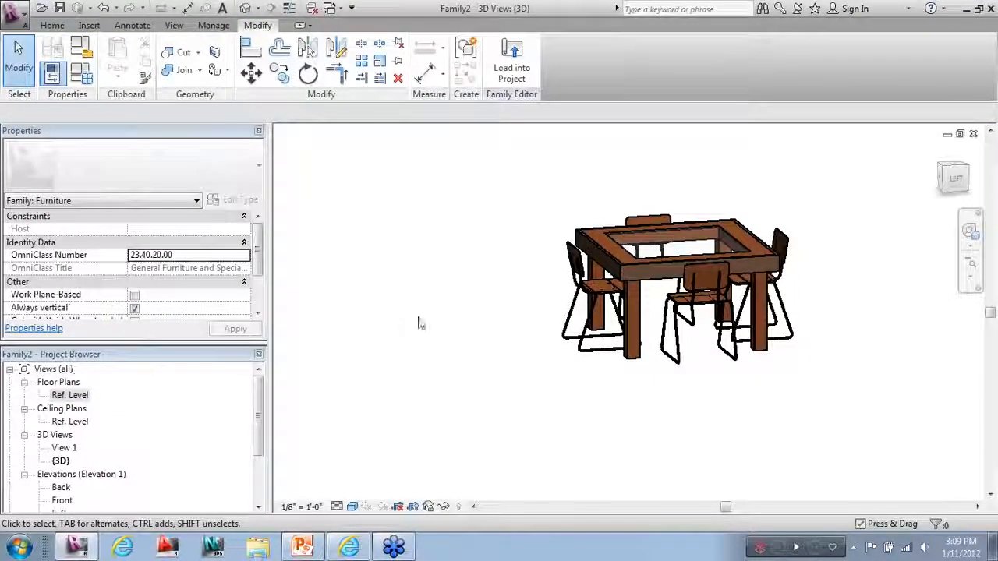
Review the stacking chair's type properties and close them without changes.
click(592, 304)
click(229, 199)
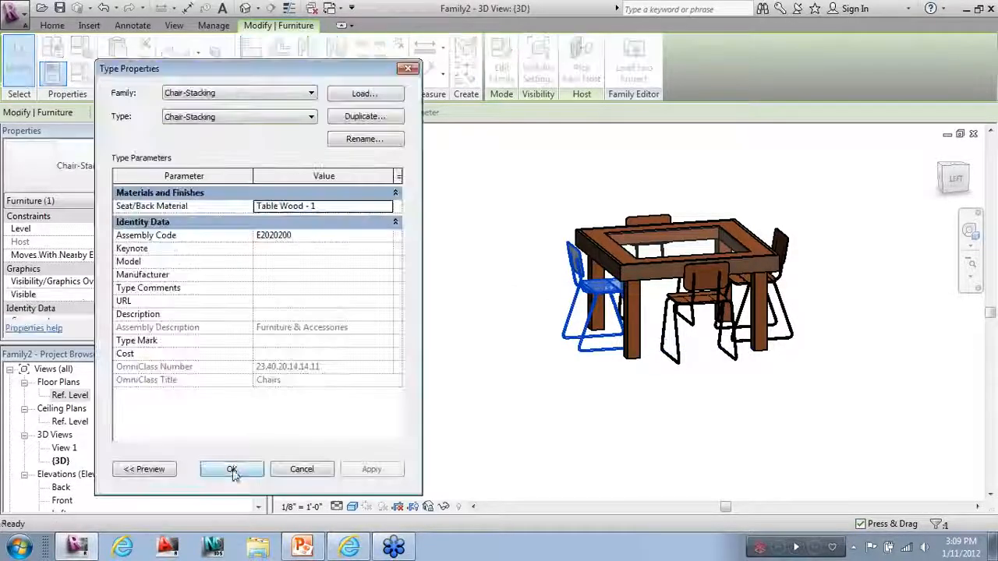
click(408, 69)
click(496, 385)
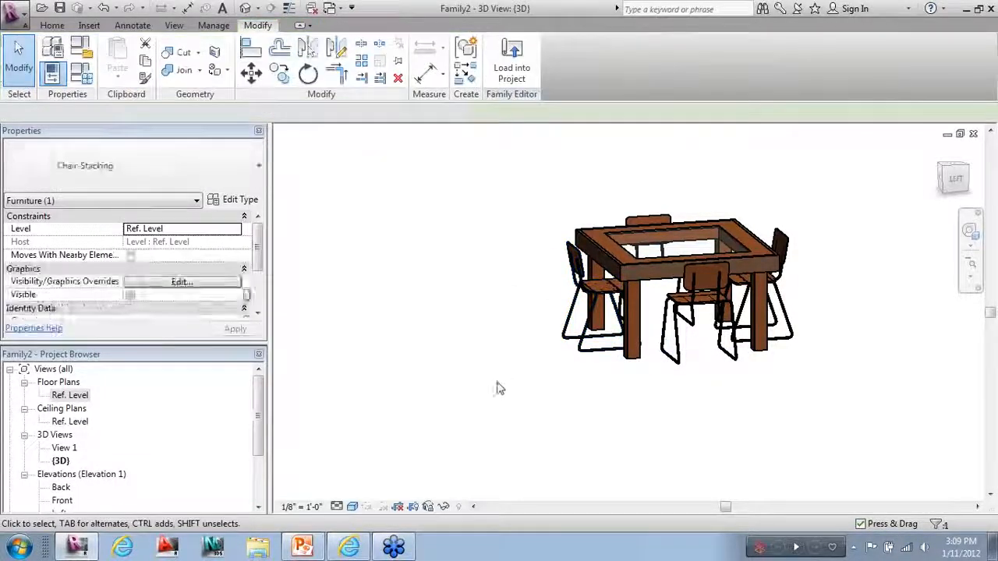
Select all four chairs and label them with a new family type parameter named Square Dining, grouped under Other.
scroll(520, 412, down, 1)
shift+middle_drag(499, 419, 675, 459)
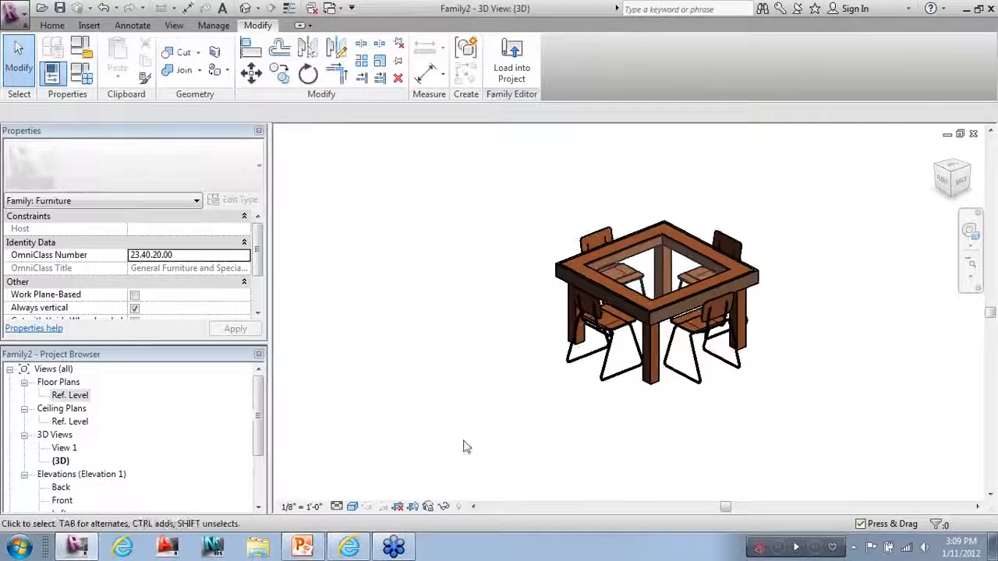
scroll(341, 404, down, 1)
scroll(697, 373, up, 1)
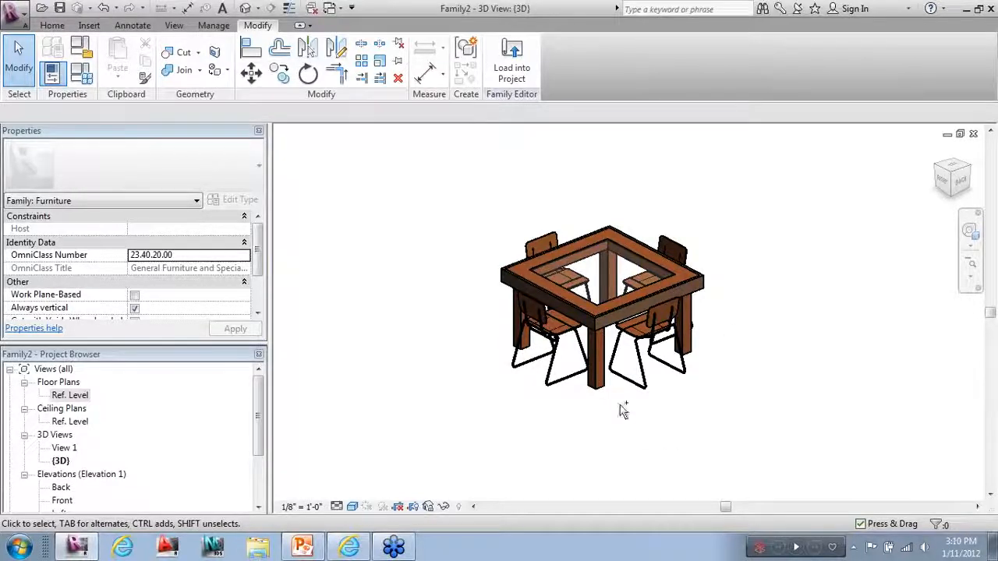
click(567, 350)
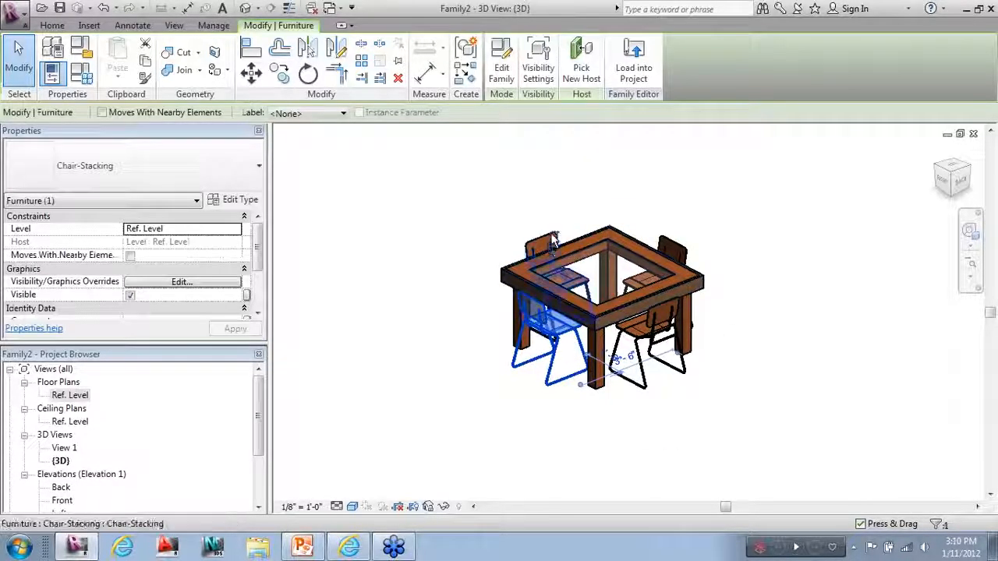
ctrl+click(676, 250)
ctrl+click(647, 339)
ctrl+click(636, 355)
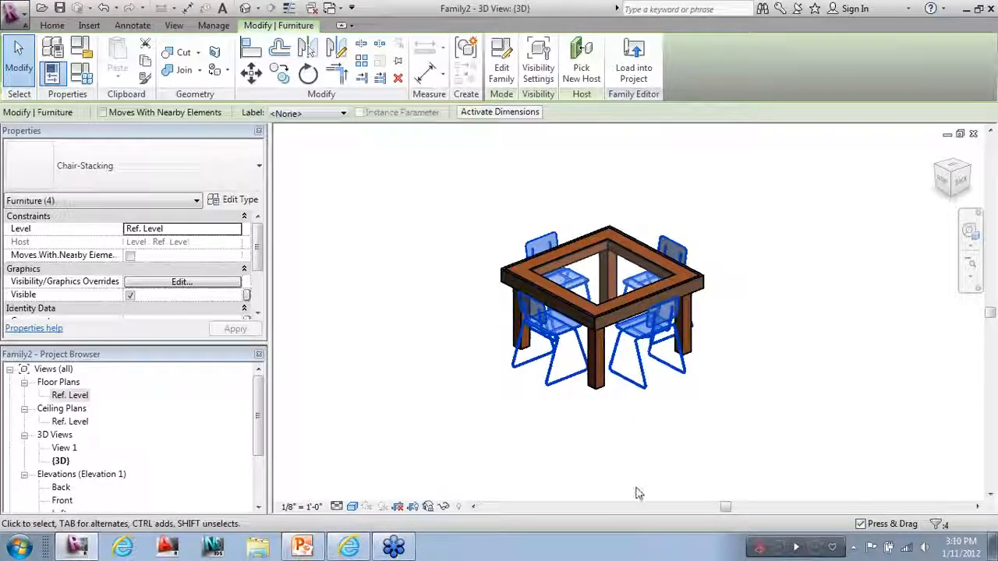
click(304, 114)
click(310, 138)
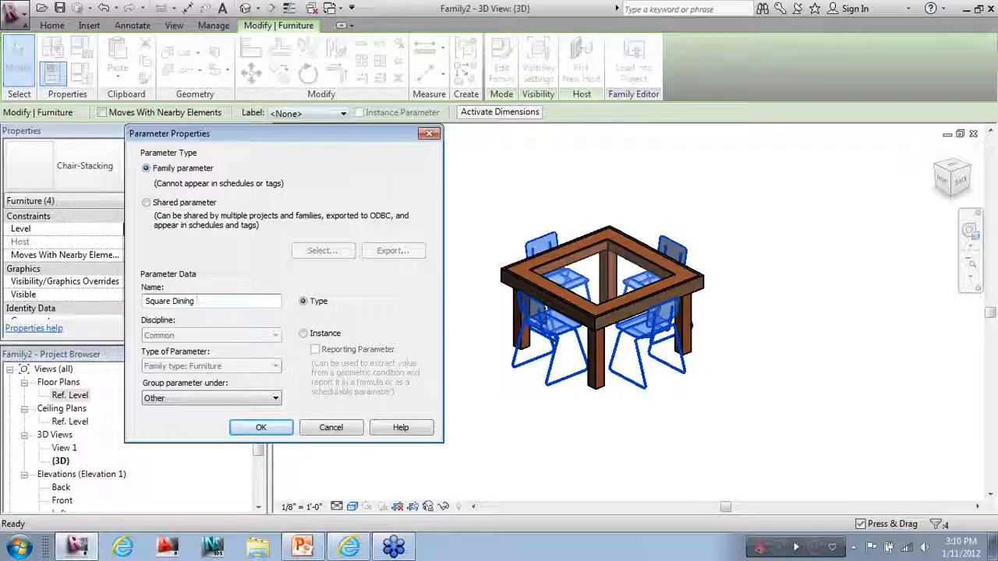
click(261, 427)
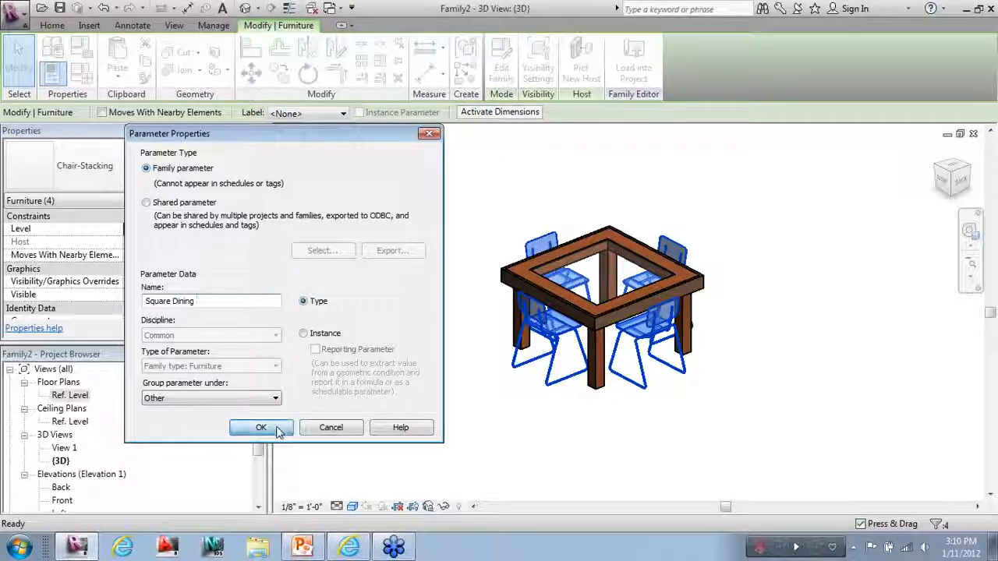
click(439, 221)
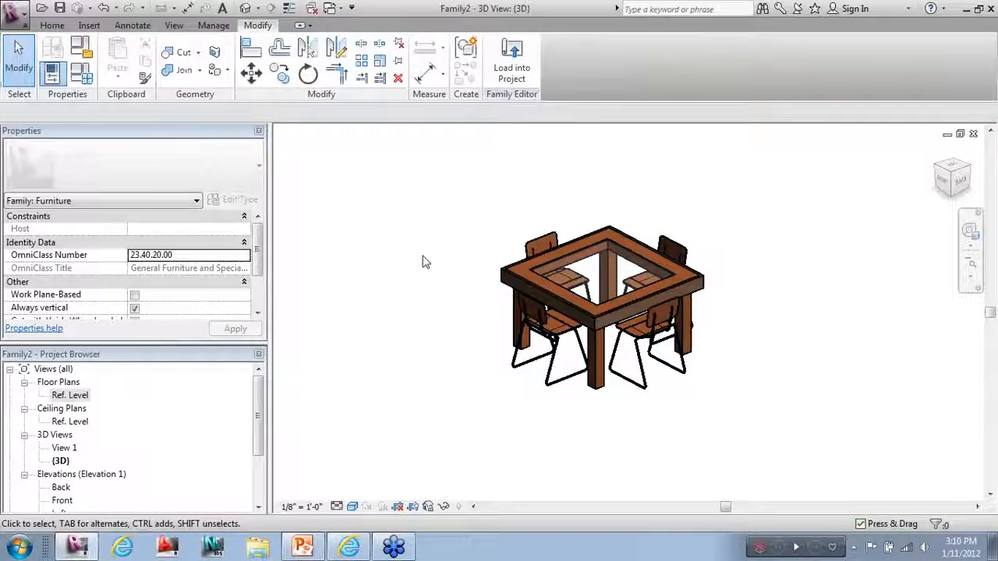
Return to the Ref. Level floor plan and make Rec. Dining the current family type.
double_click(70, 396)
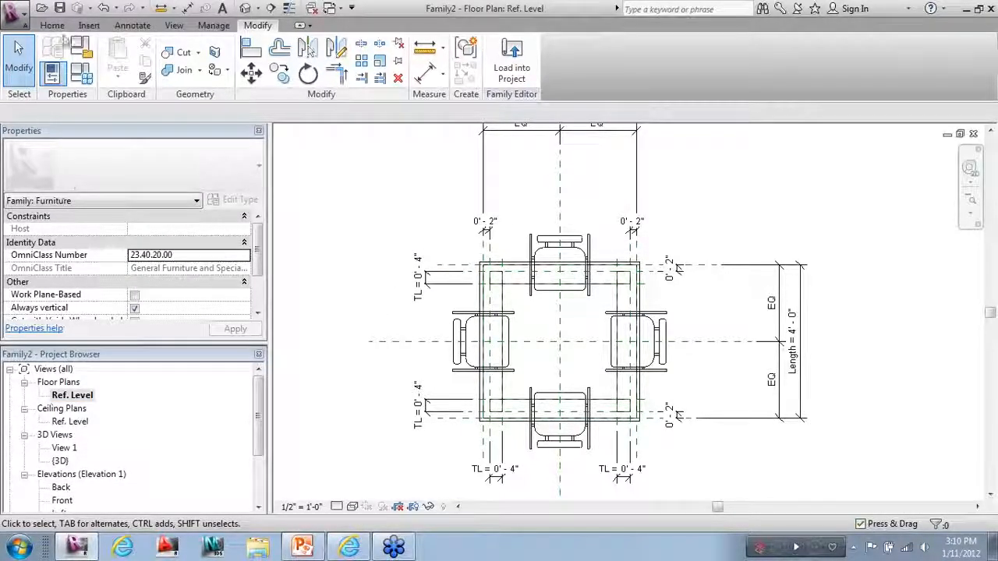
click(81, 73)
click(232, 166)
click(179, 189)
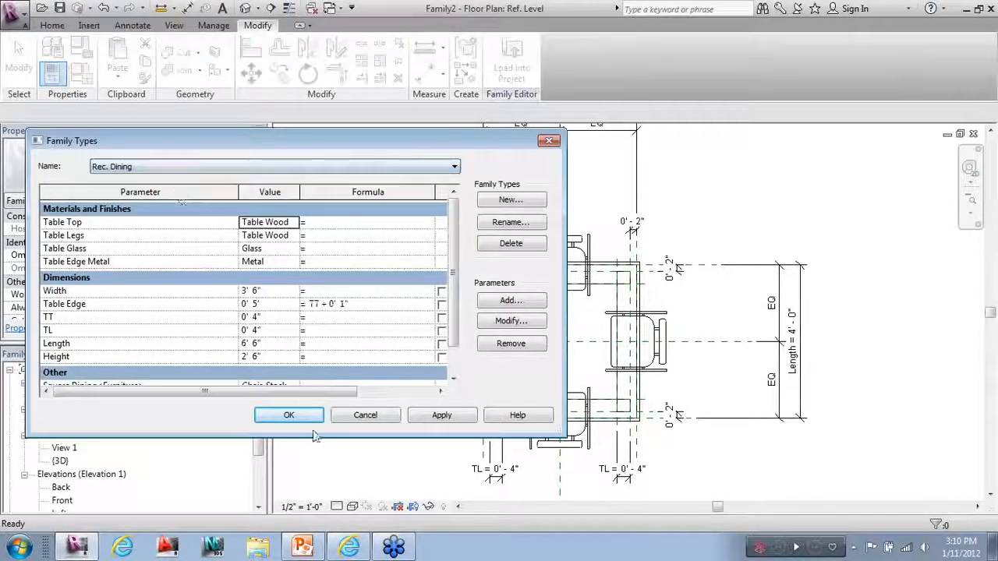
click(289, 416)
scroll(352, 278, down, 2)
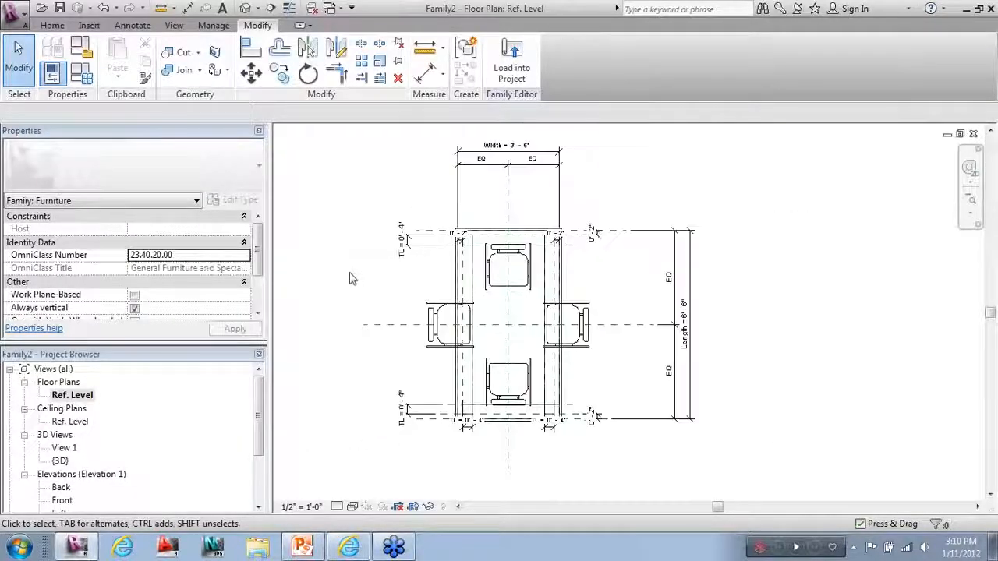
Select the four existing Square Dining chairs and temporarily hide them in the plan view.
scroll(468, 430, up, 1)
click(475, 376)
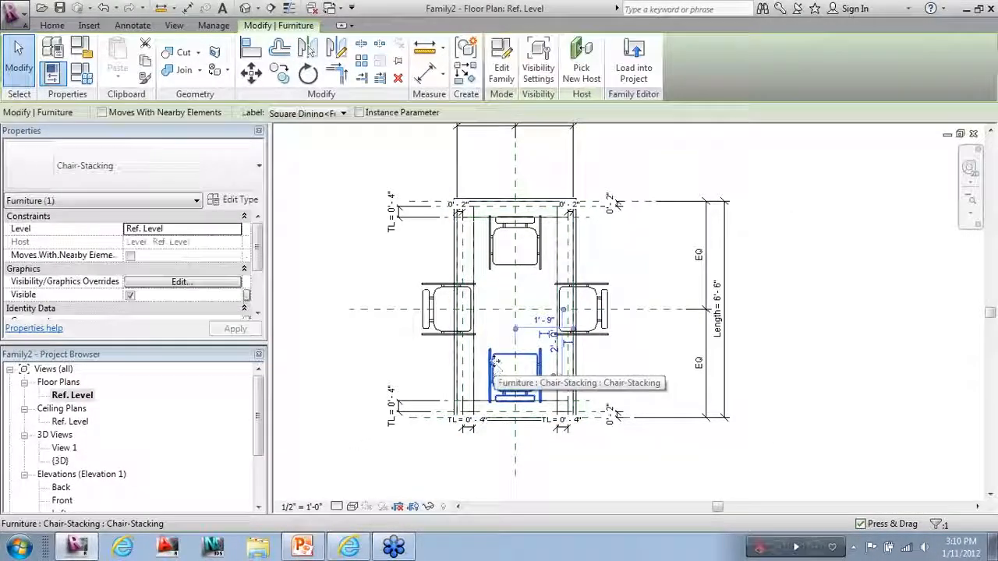
ctrl+click(496, 270)
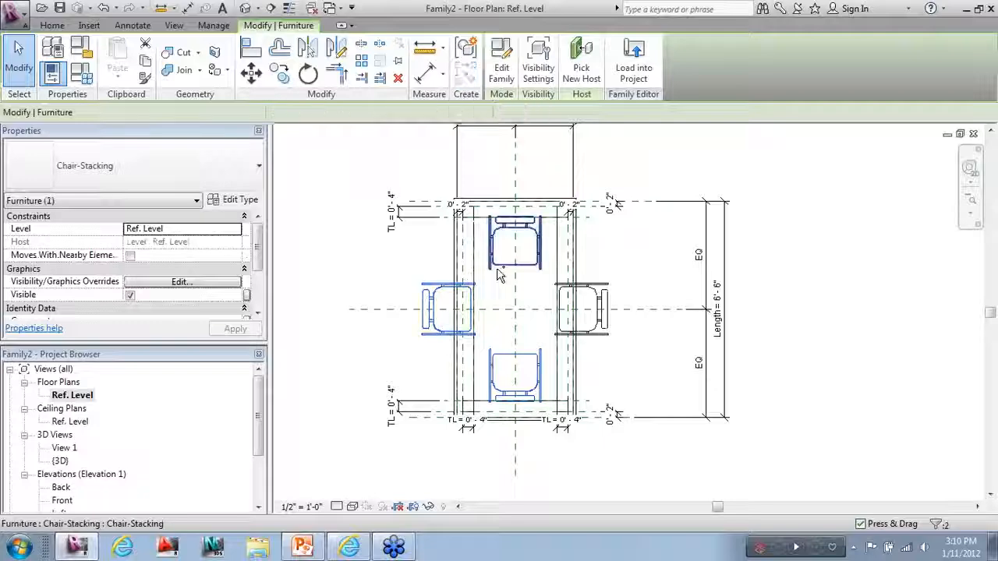
ctrl+click(598, 335)
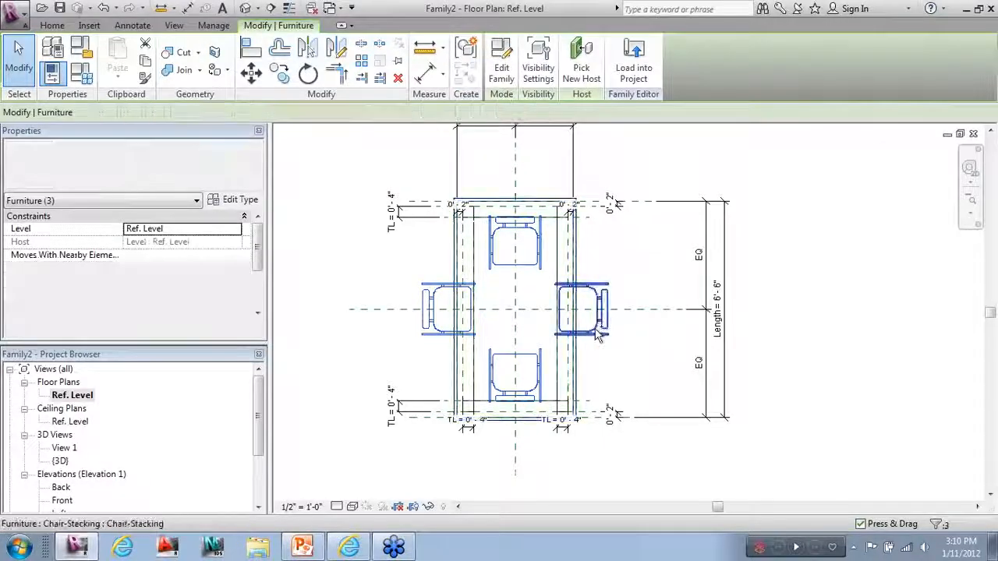
click(428, 507)
click(465, 470)
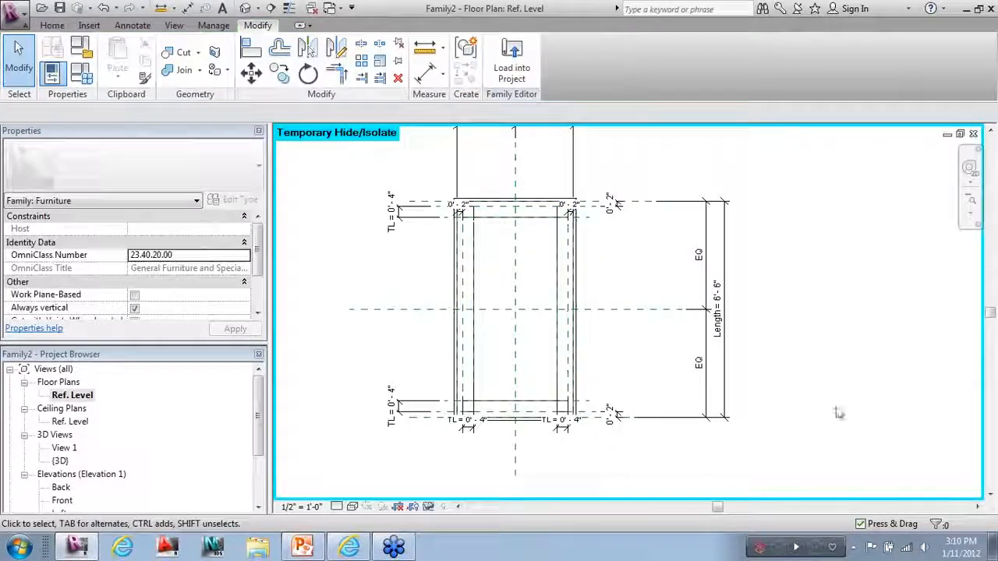
Place a Chair-Stacking component centred on the rectangular table's back edge, facing inward.
click(50, 25)
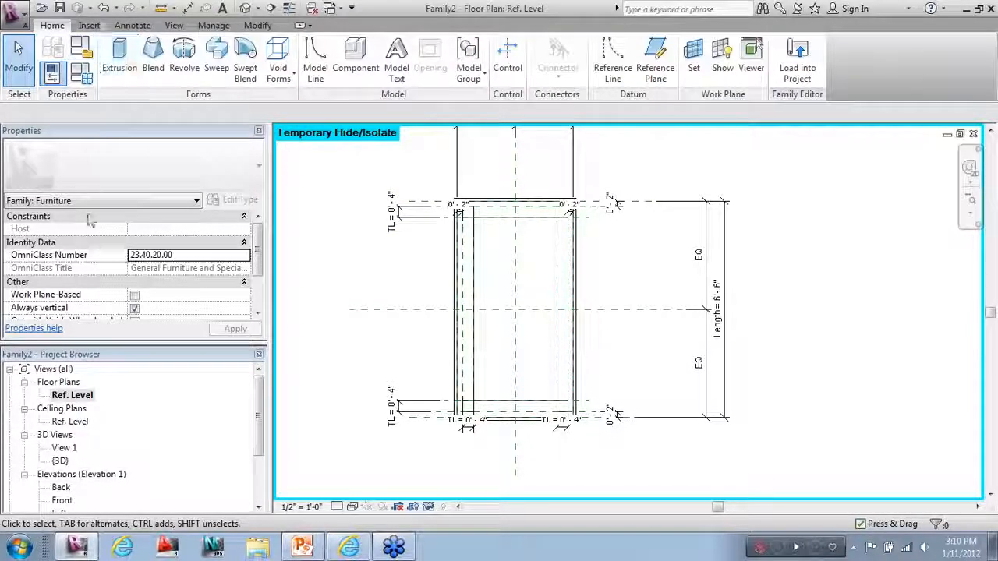
click(87, 26)
click(52, 25)
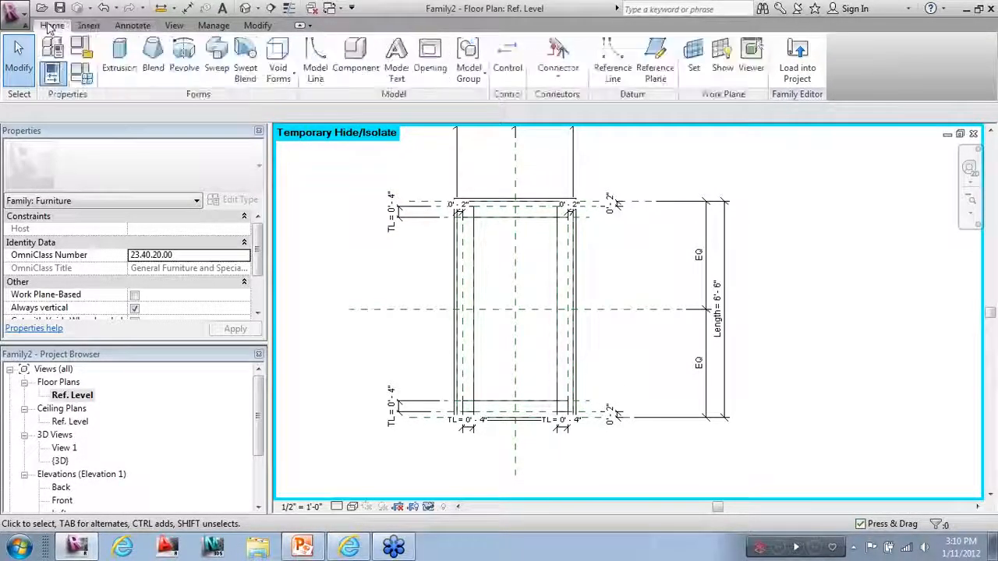
click(342, 60)
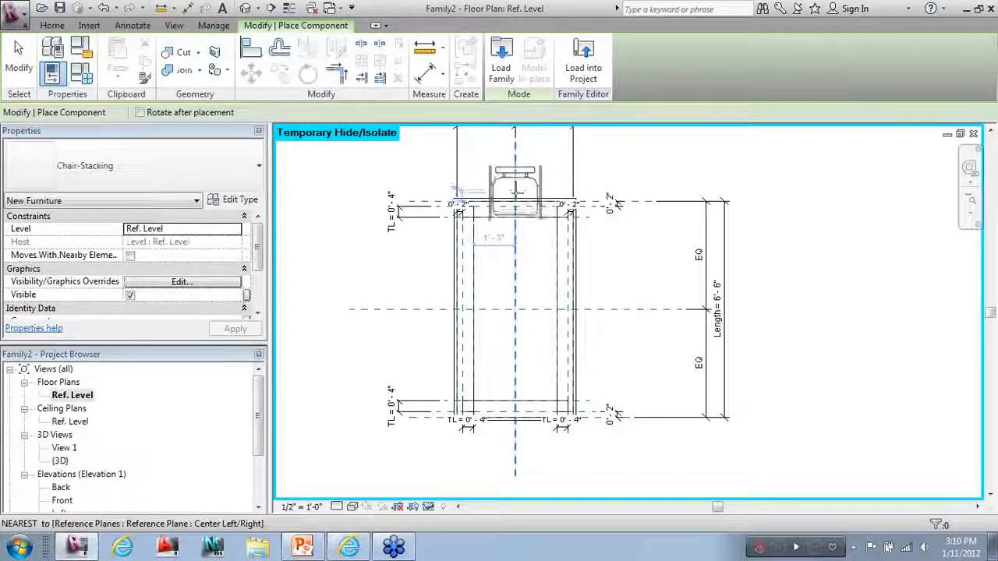
click(514, 202)
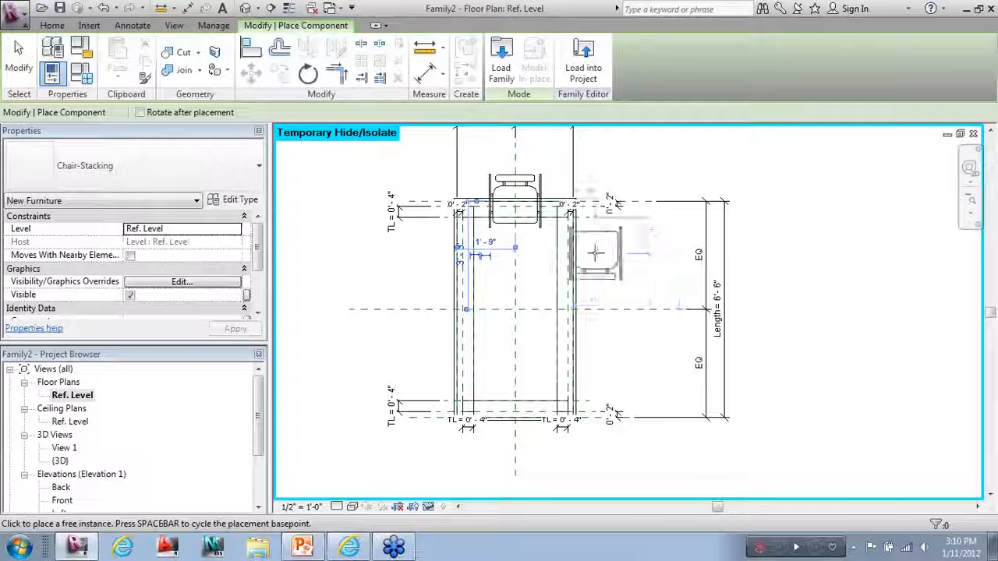
Place two inward-facing stacking chairs along the table's right edge and one centred on its front edge, and finish placing components.
key(space)
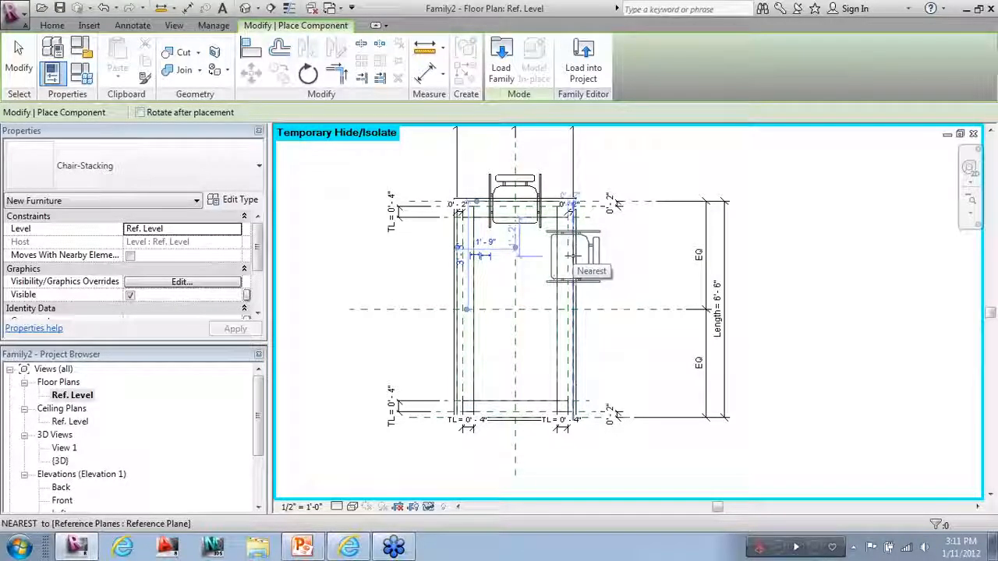
click(573, 262)
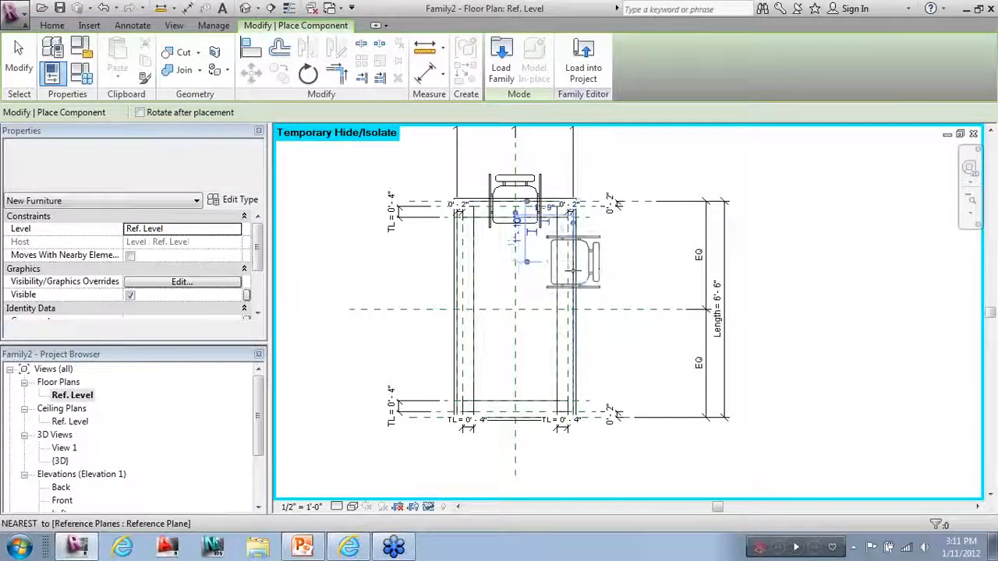
click(575, 353)
key(space)
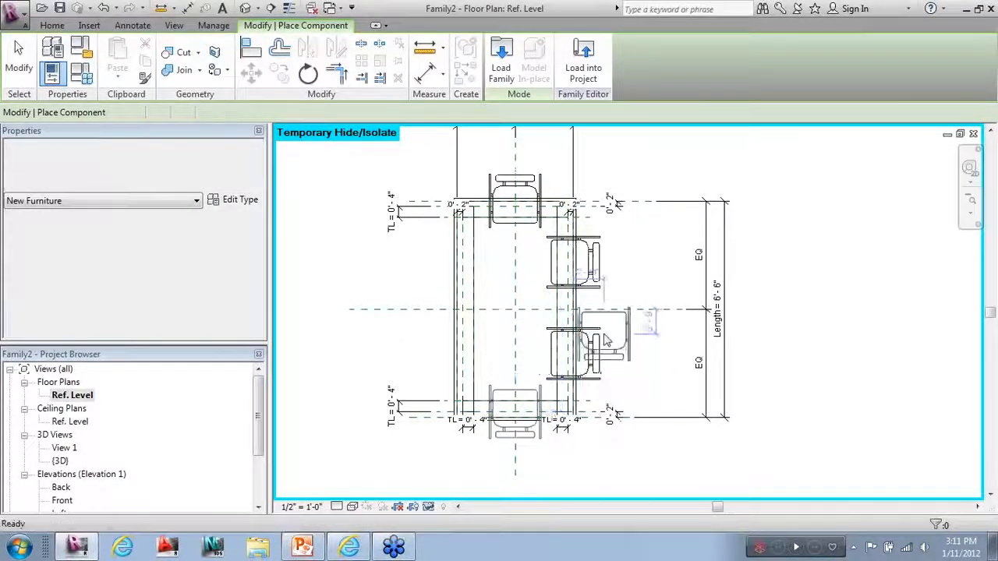
key(Escape)
key(Escape)
Mirror copies of the two right-hand chairs to the table's left side about its vertical centre line.
click(603, 338)
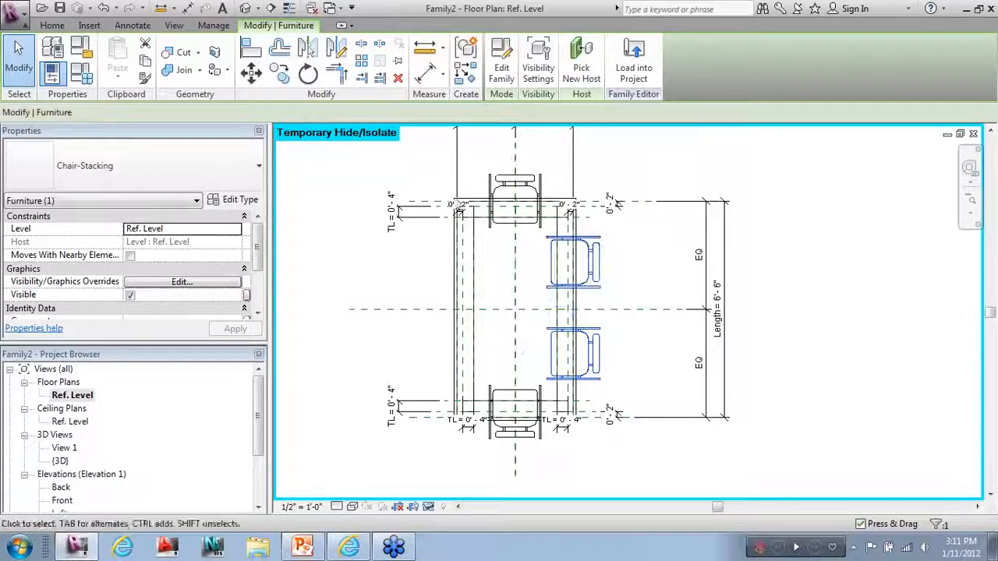
click(337, 49)
click(618, 309)
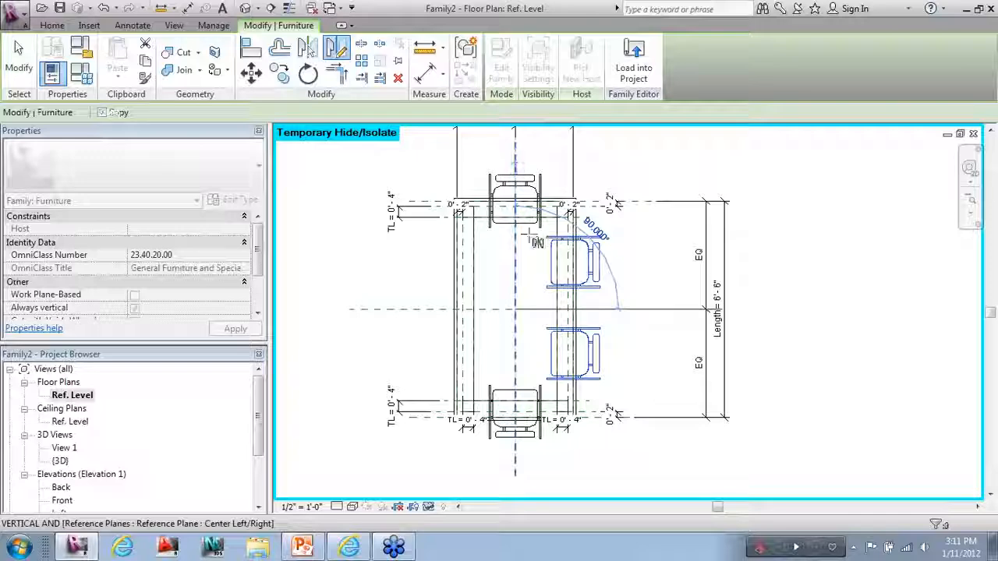
click(515, 165)
click(20, 62)
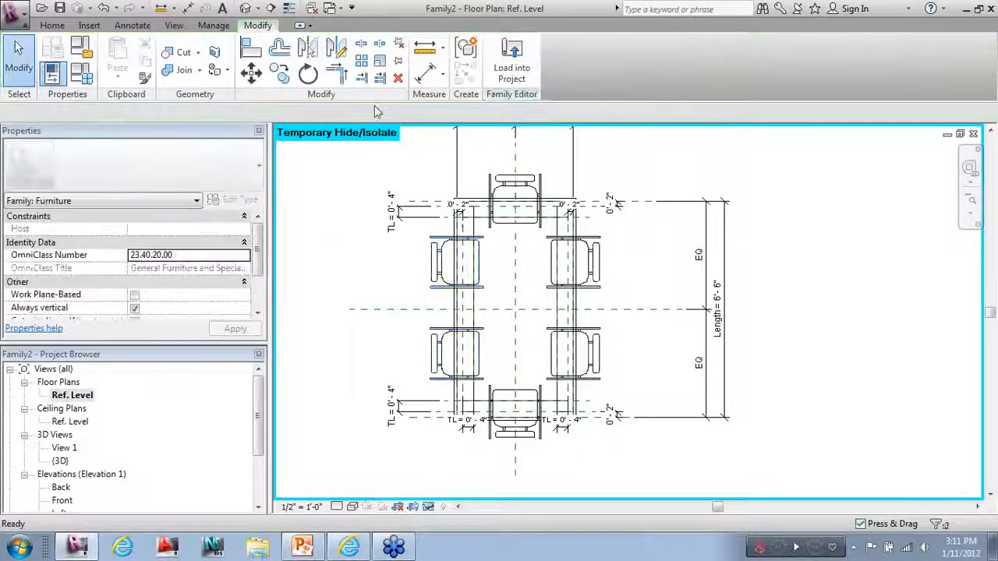
Select all six chairs and label them with a new family type parameter named Rec. Table, grouped under Other.
click(431, 265)
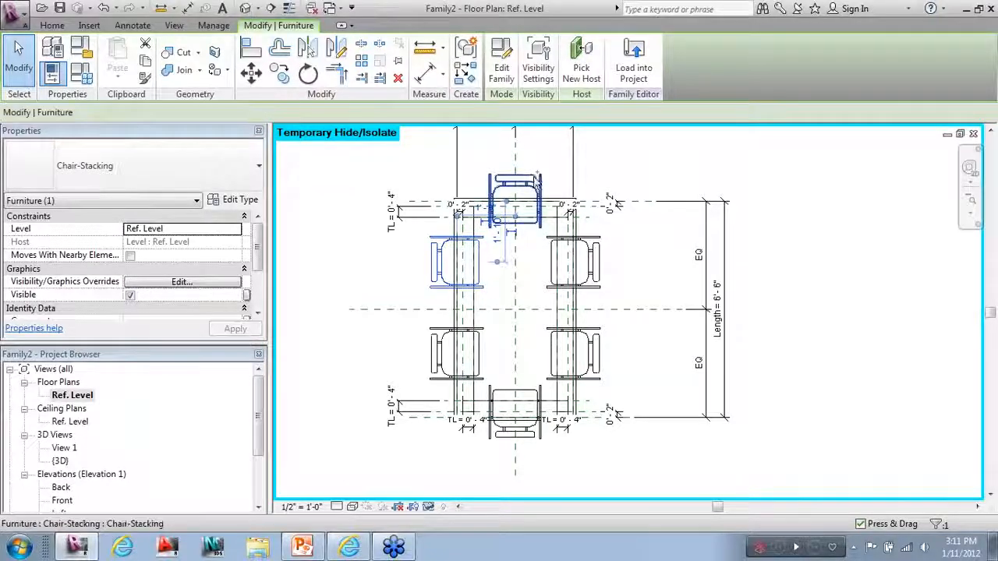
ctrl+click(536, 181)
ctrl+click(577, 261)
ctrl+click(594, 394)
ctrl+click(521, 411)
click(335, 113)
click(320, 139)
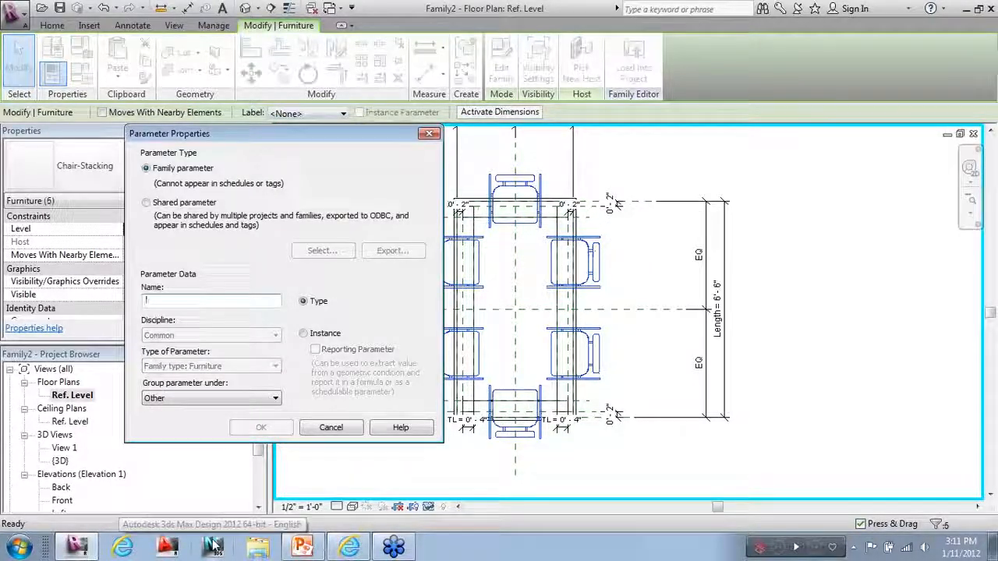
text(Rec.)
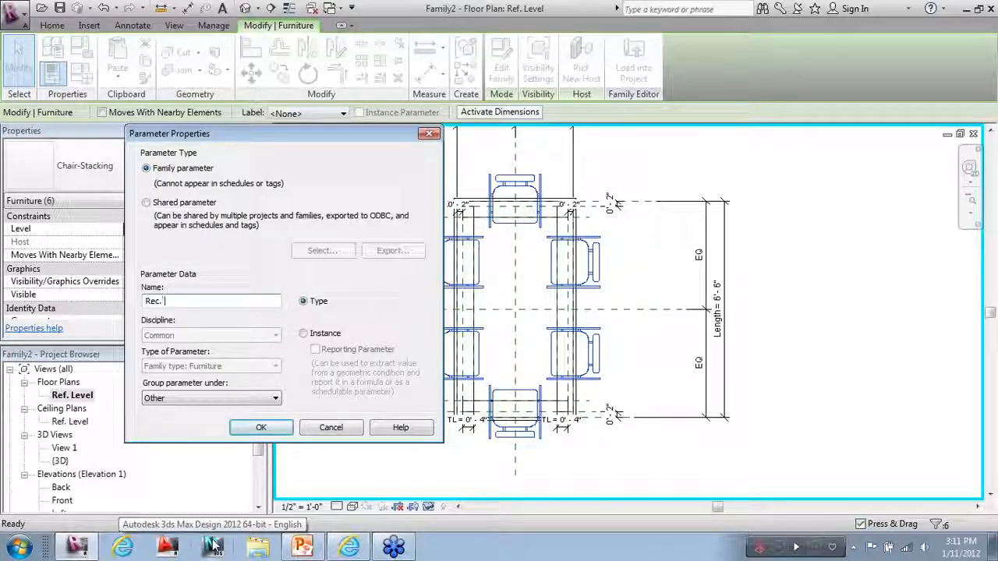
text( Table)
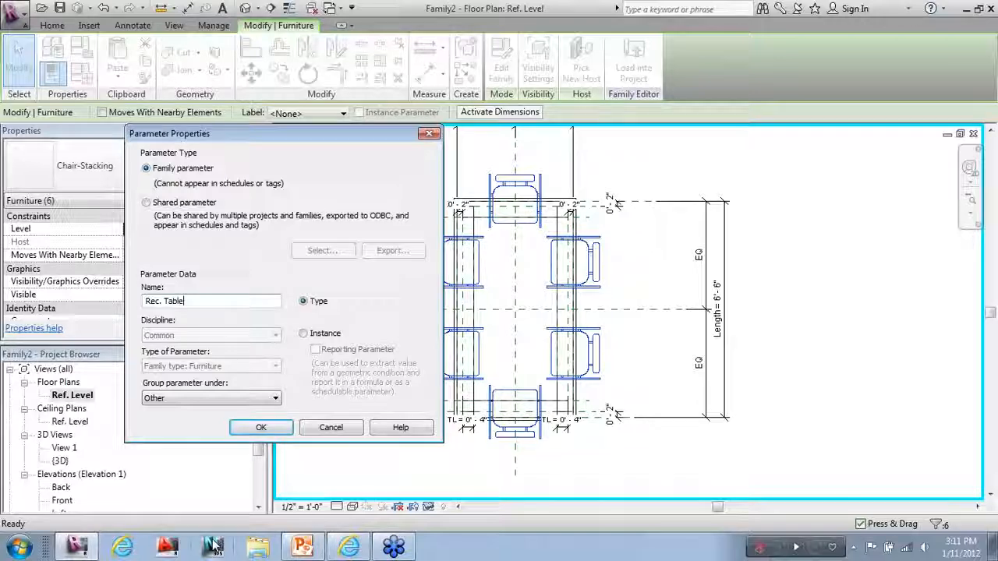
click(262, 431)
click(817, 329)
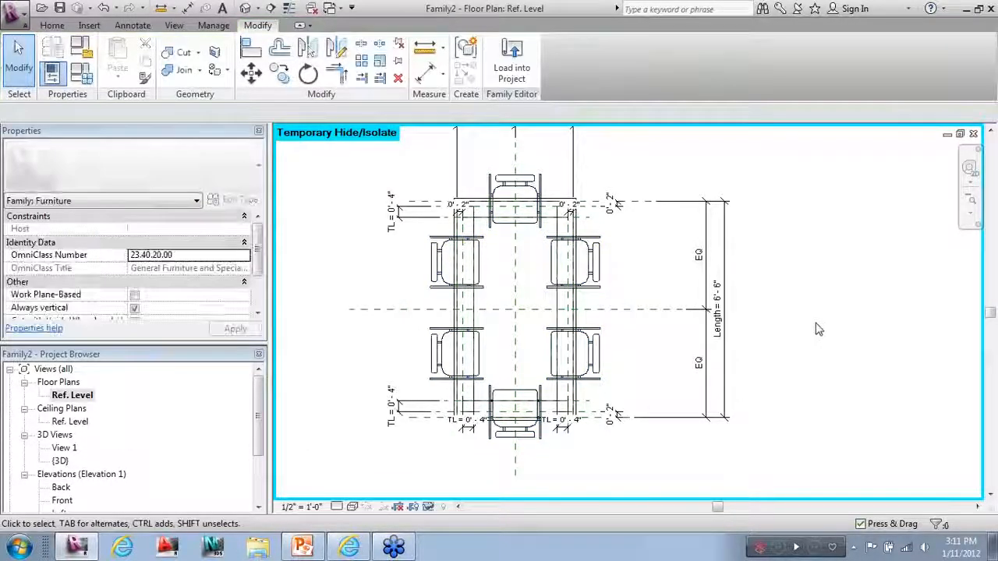
click(598, 273)
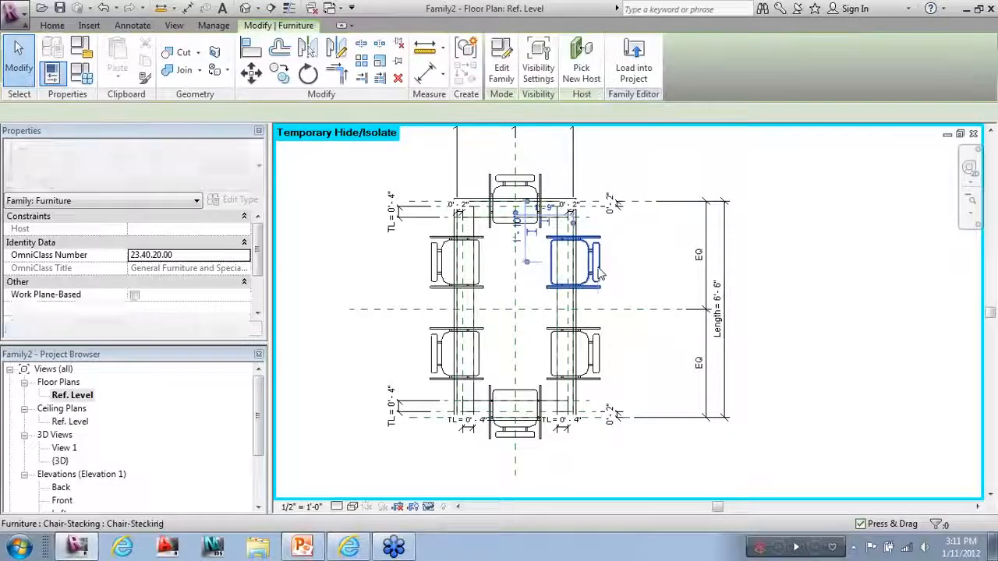
ctrl+click(450, 274)
ctrl+click(523, 189)
ctrl+click(448, 345)
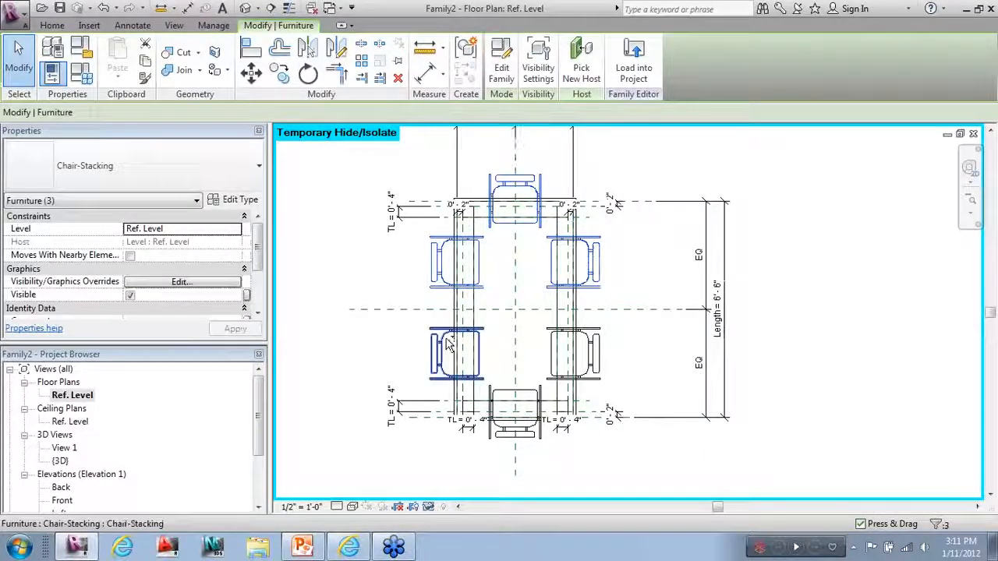
ctrl+click(589, 355)
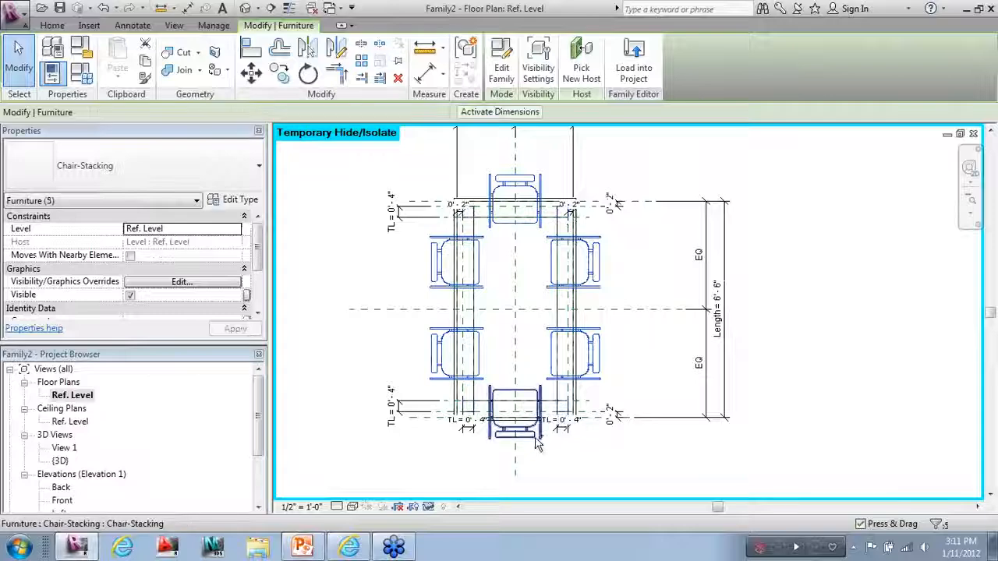
click(413, 509)
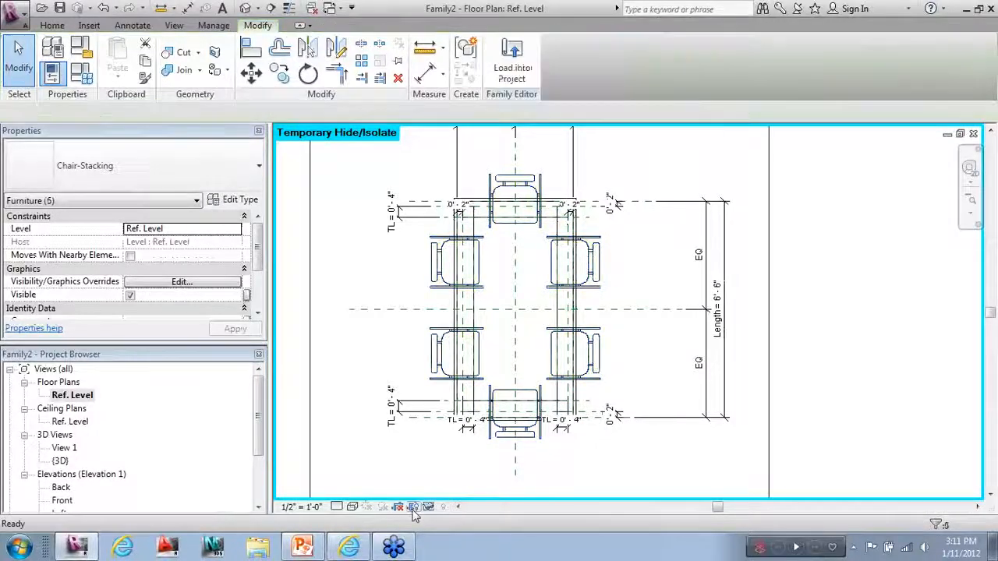
click(413, 509)
click(433, 507)
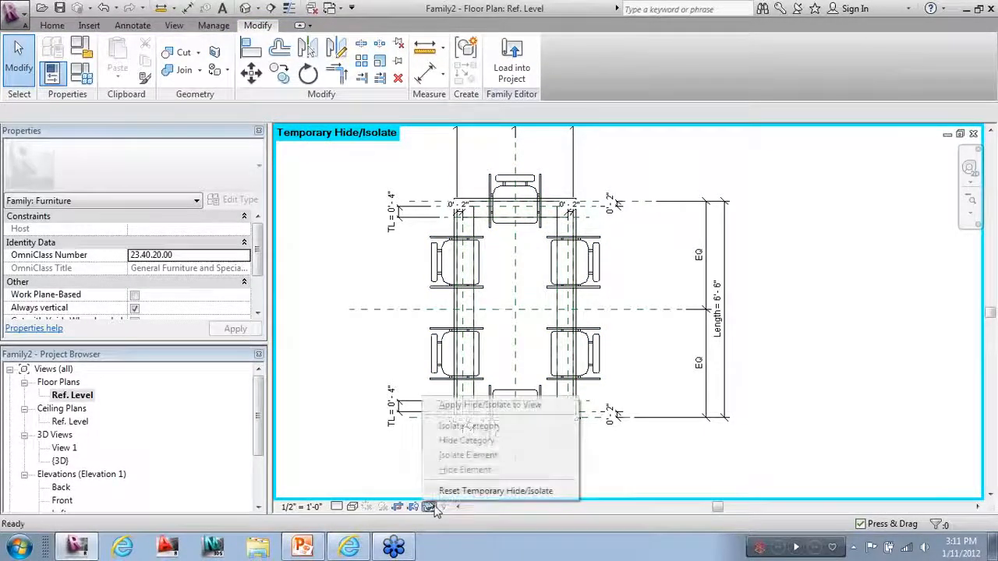
Select all six chairs around the rectangular table and temporarily hide them in the plan view.
click(458, 251)
ctrl+click(508, 222)
ctrl+click(581, 243)
ctrl+click(578, 334)
ctrl+click(456, 355)
ctrl+click(508, 427)
ctrl+click(500, 445)
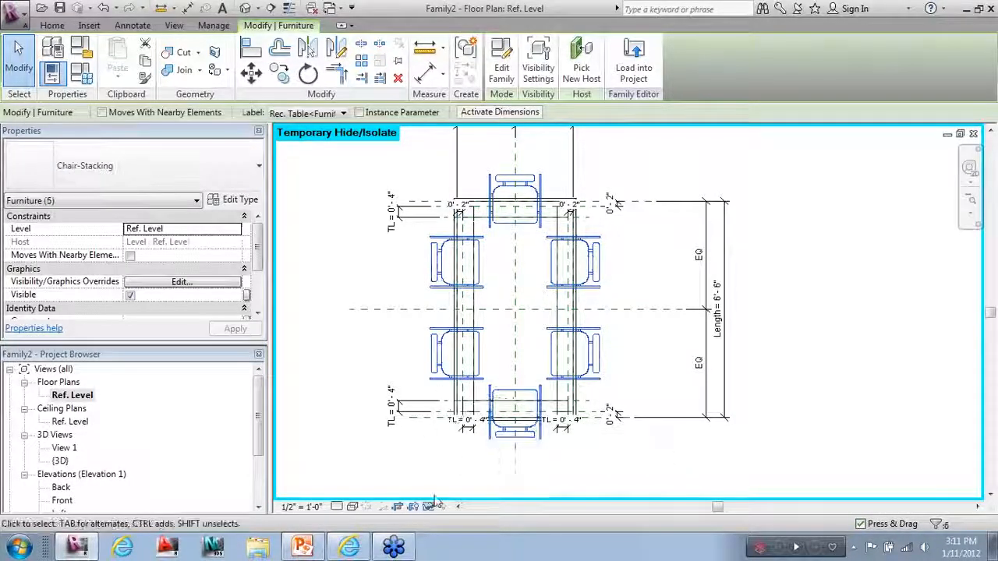
click(428, 507)
click(459, 470)
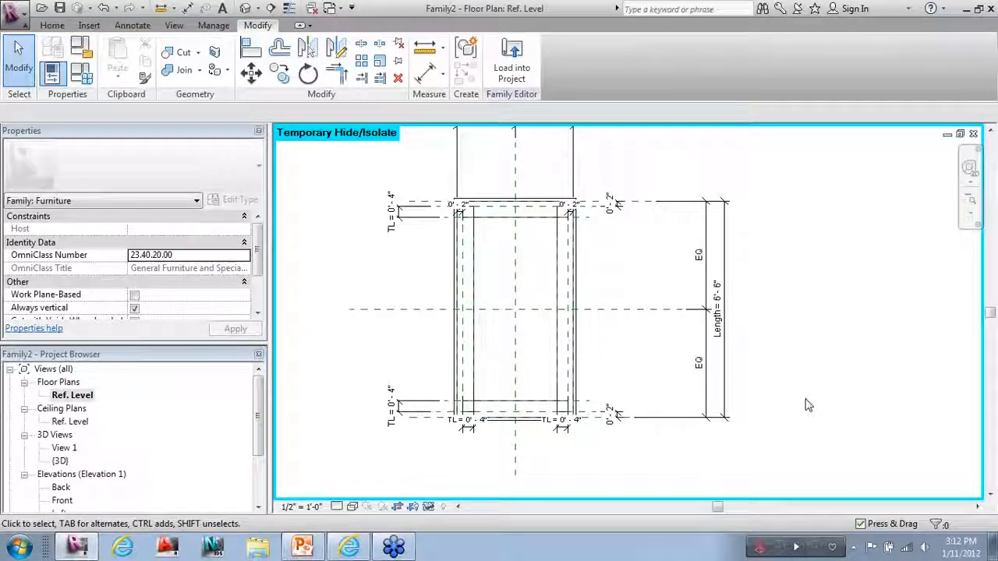
Make Bar Dining the current family type and apply it to the table.
click(81, 73)
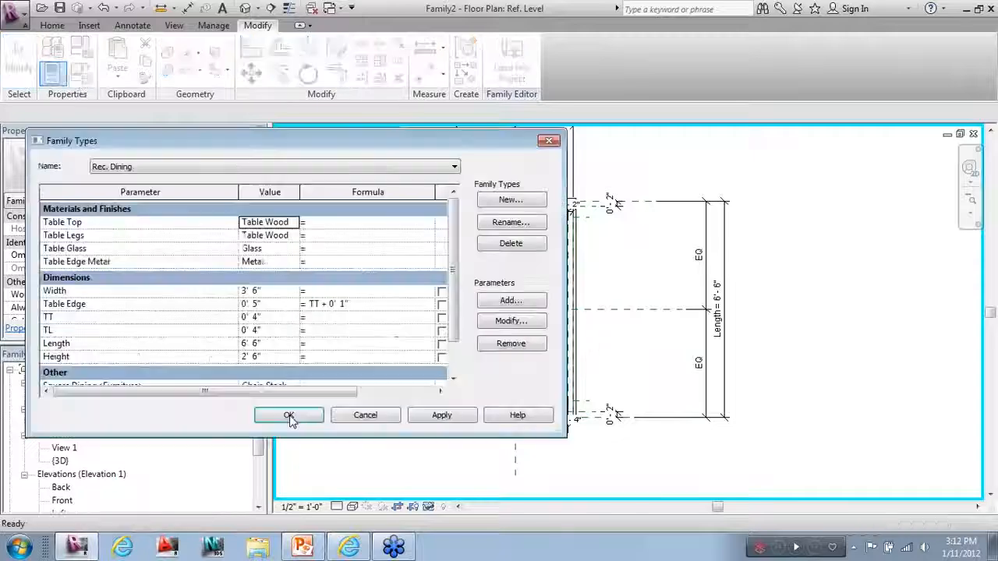
click(282, 170)
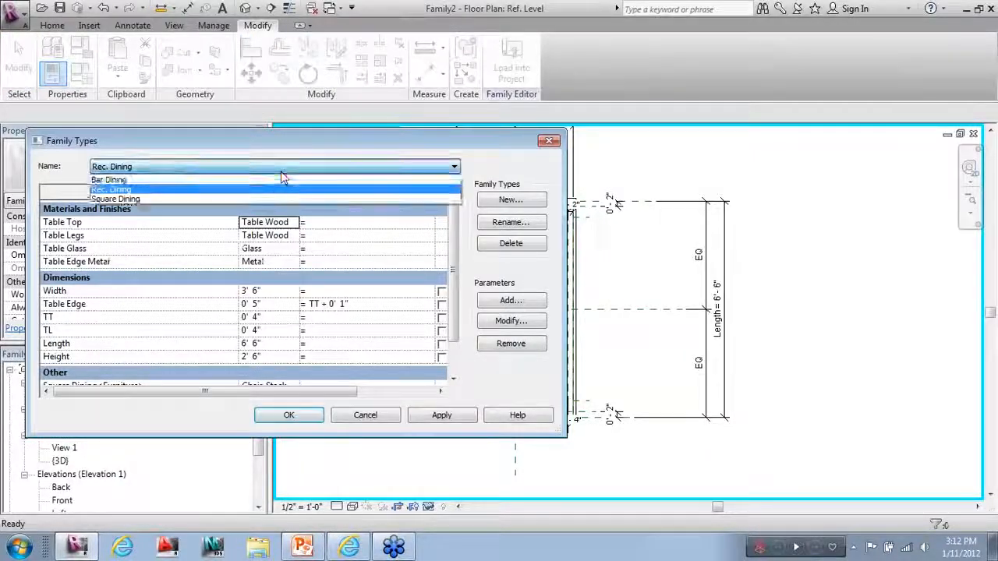
click(242, 180)
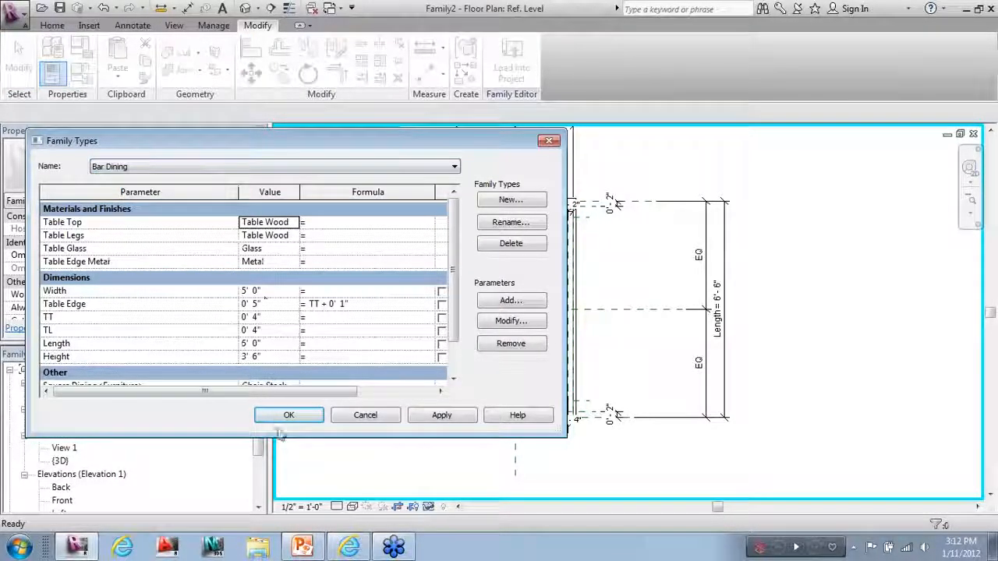
click(286, 417)
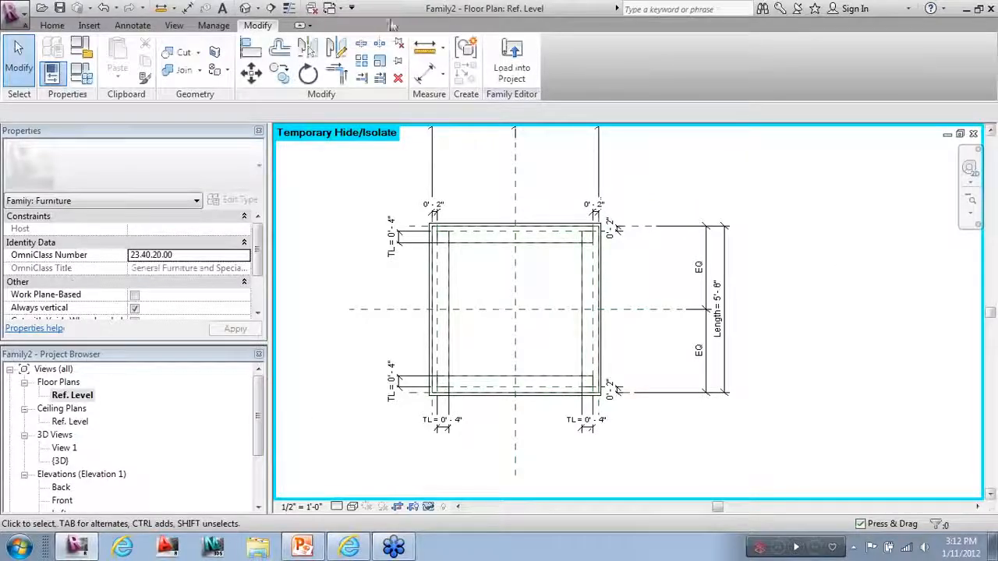
Search the Autodesk Seek online library for "stool".
click(88, 27)
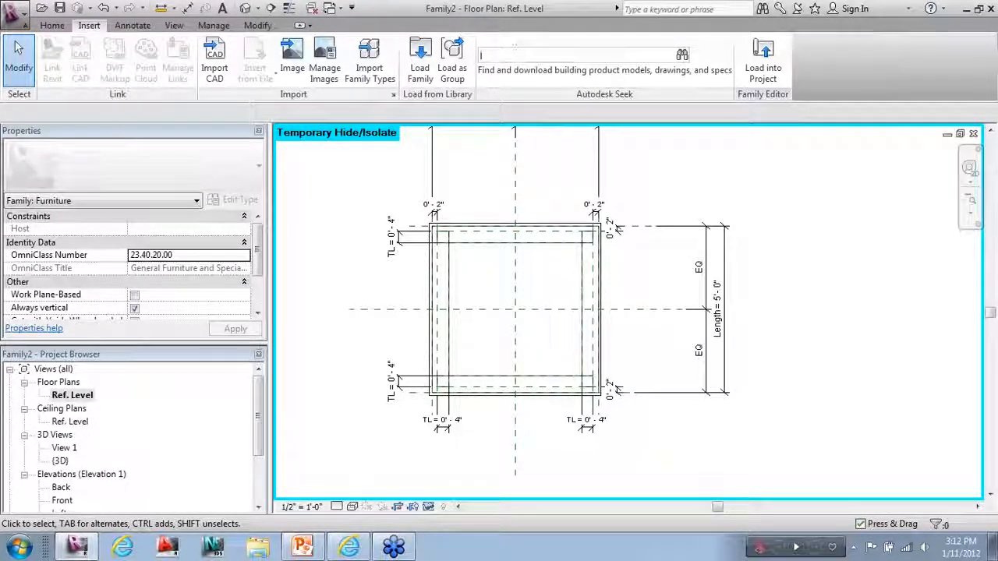
text(stool)
key(Return)
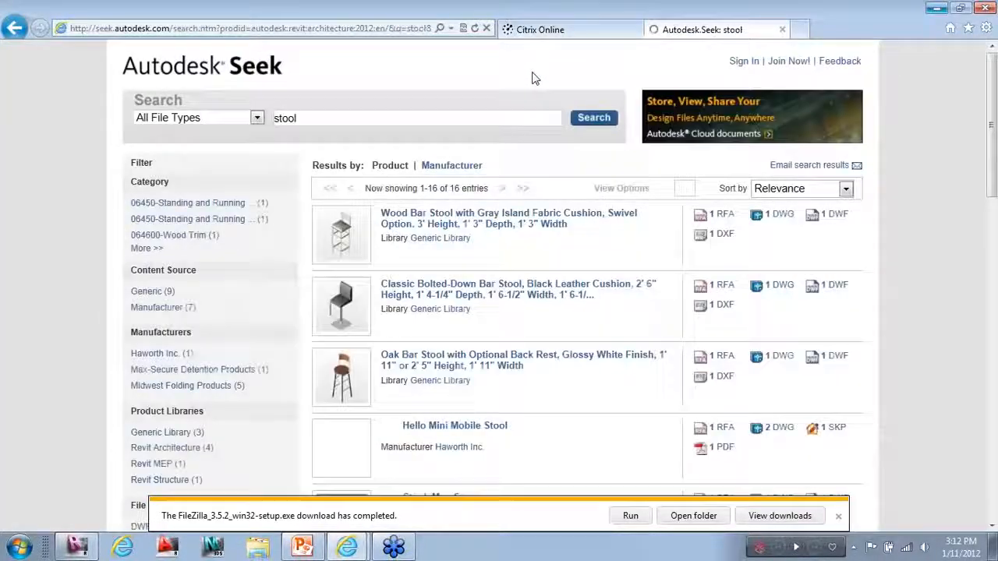
Download the Classic Bolted-Down Bar Stool's RFA file from Seek, accepting the terms and conditions, and open it in Revit.
click(350, 299)
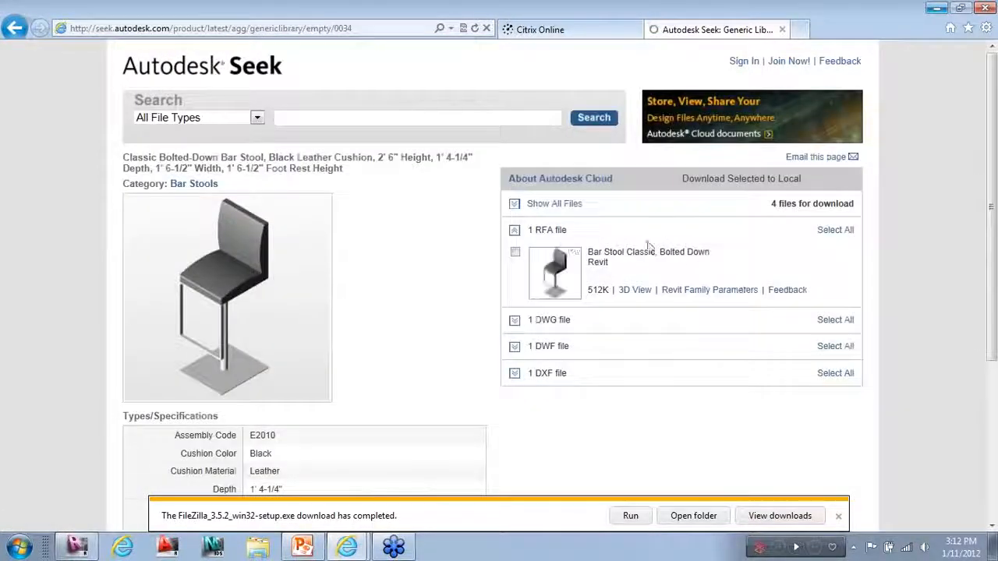
click(515, 252)
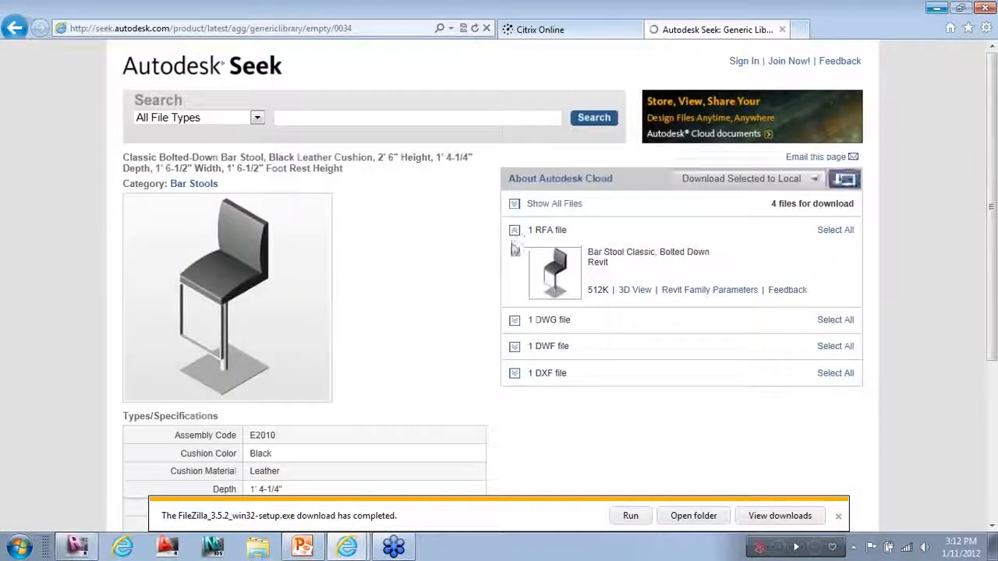
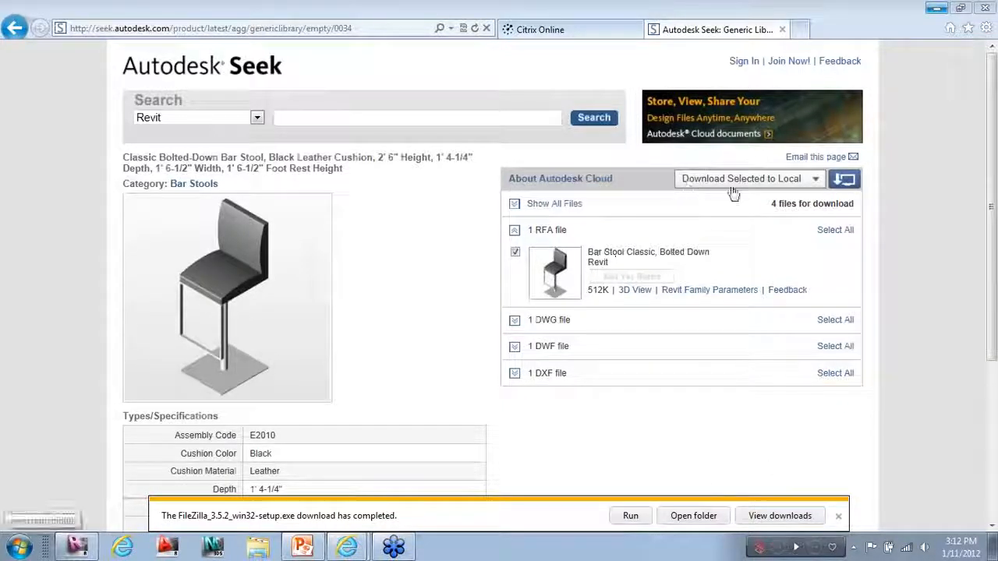
click(853, 183)
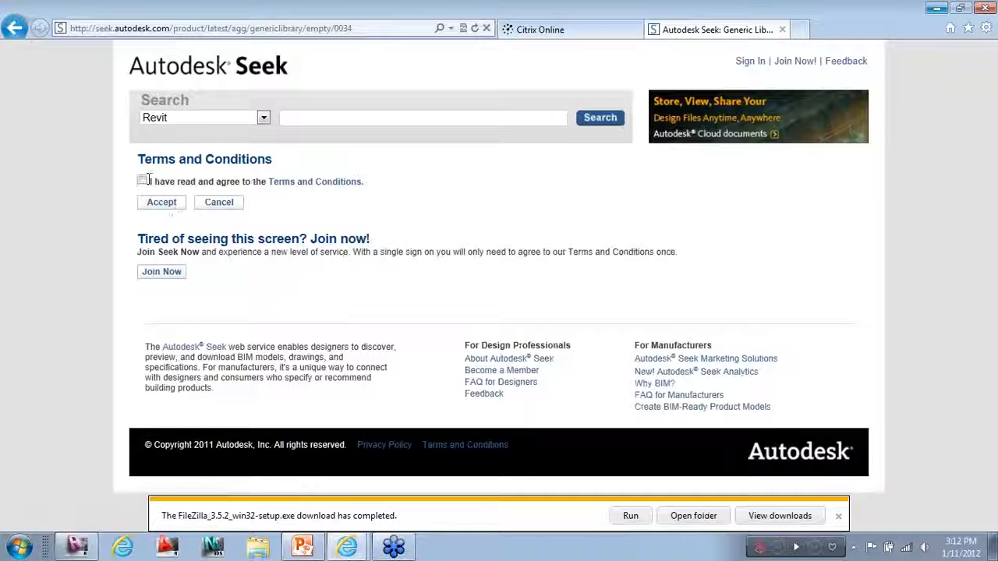
click(154, 202)
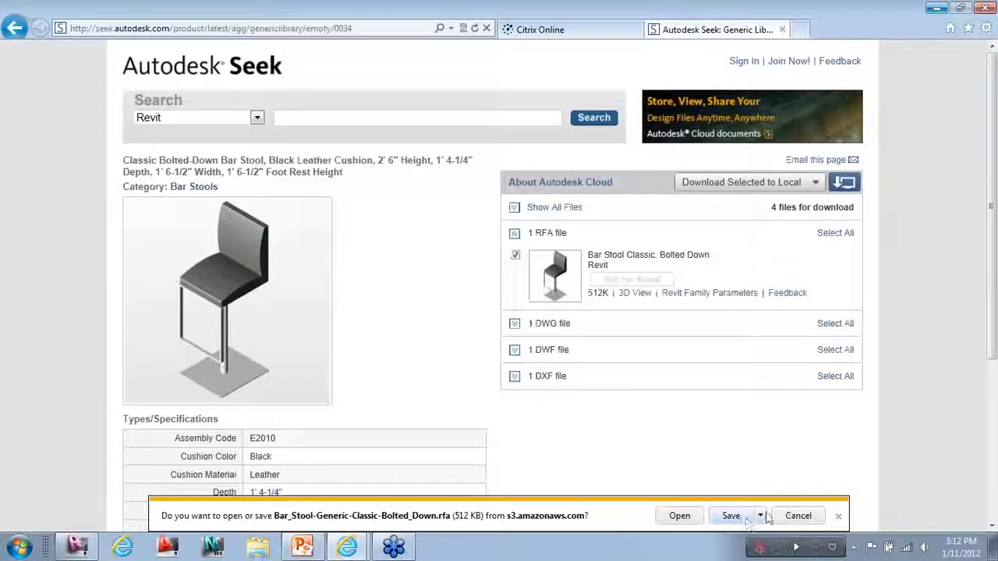
click(779, 517)
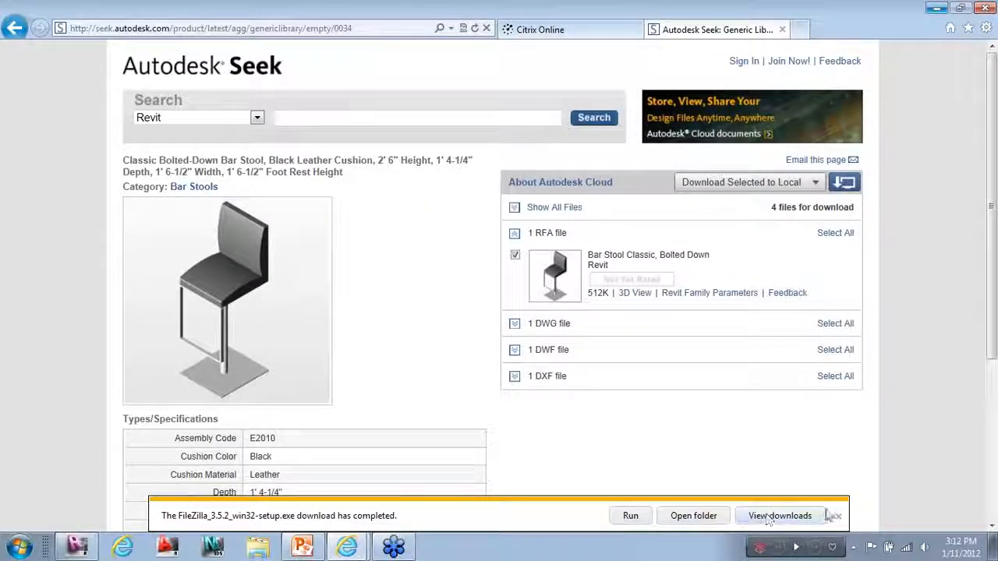
click(840, 515)
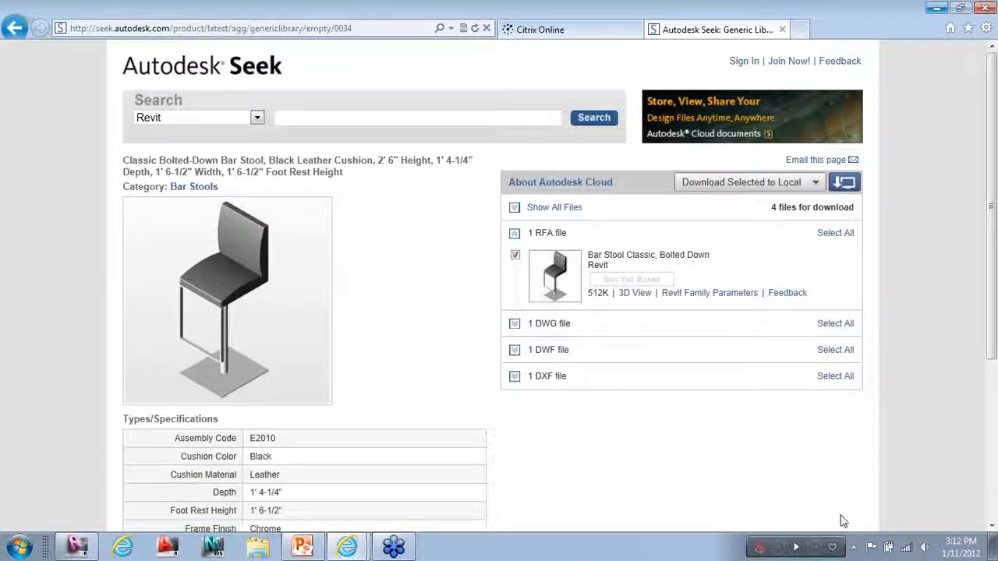
click(819, 183)
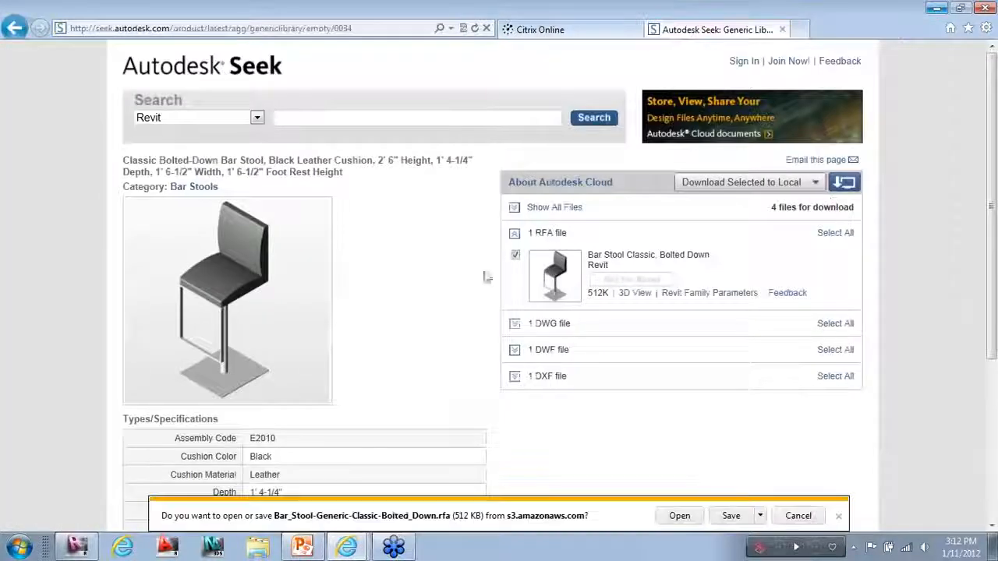
click(681, 517)
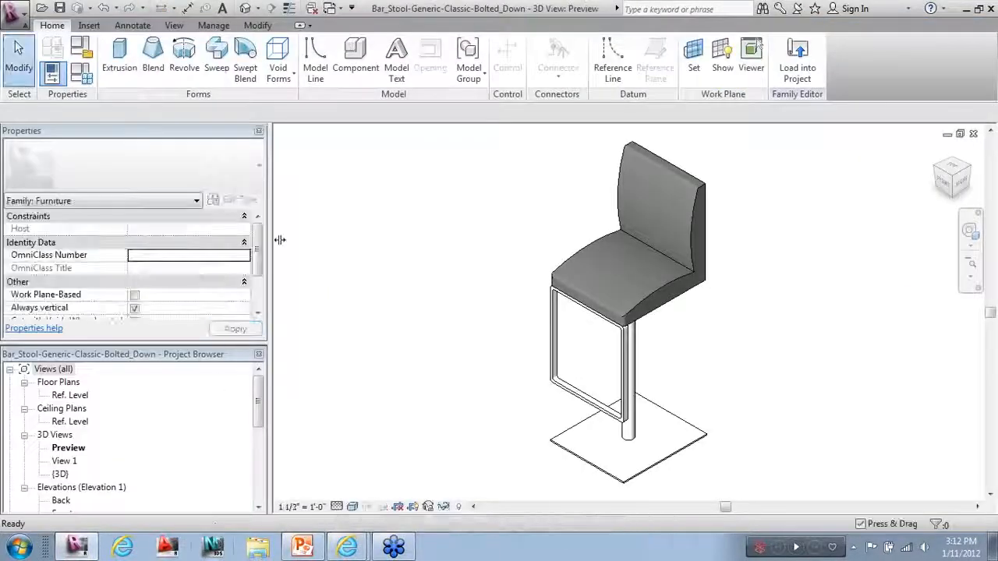
Load the bar stool into the table family, place one behind the table on the Center Left/Right plane facing it, and check it in 3D.
click(795, 66)
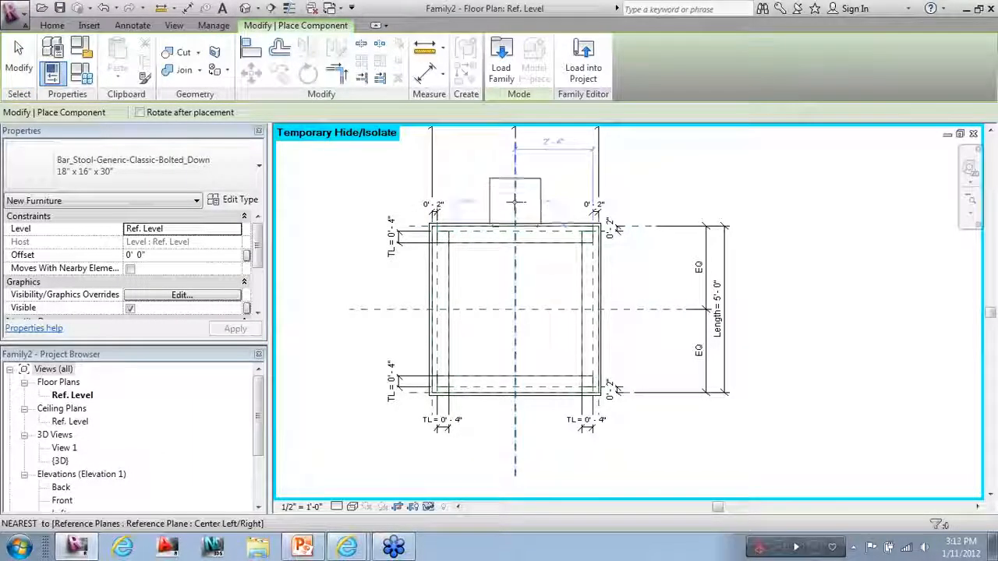
key(space)
key(space)
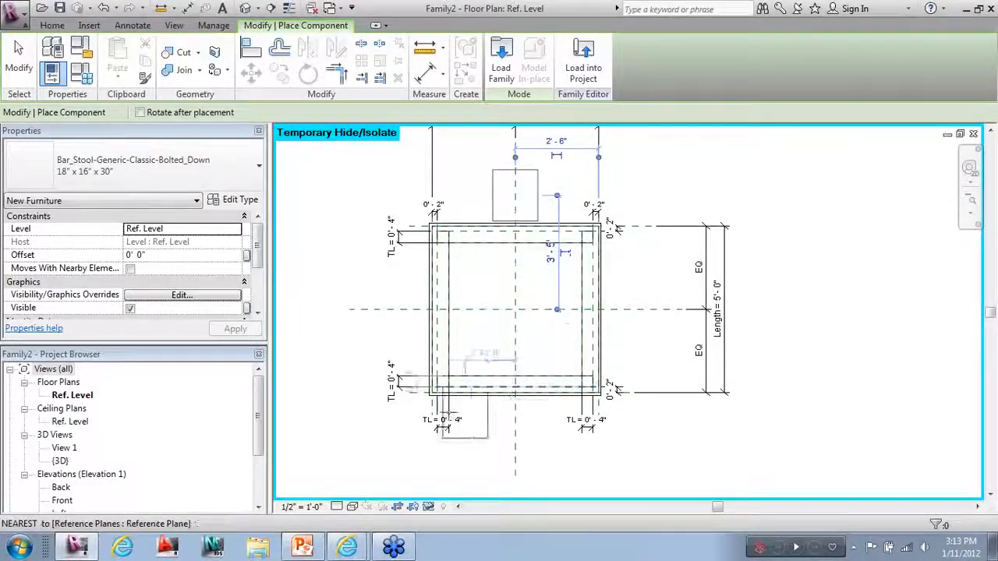
key(Escape)
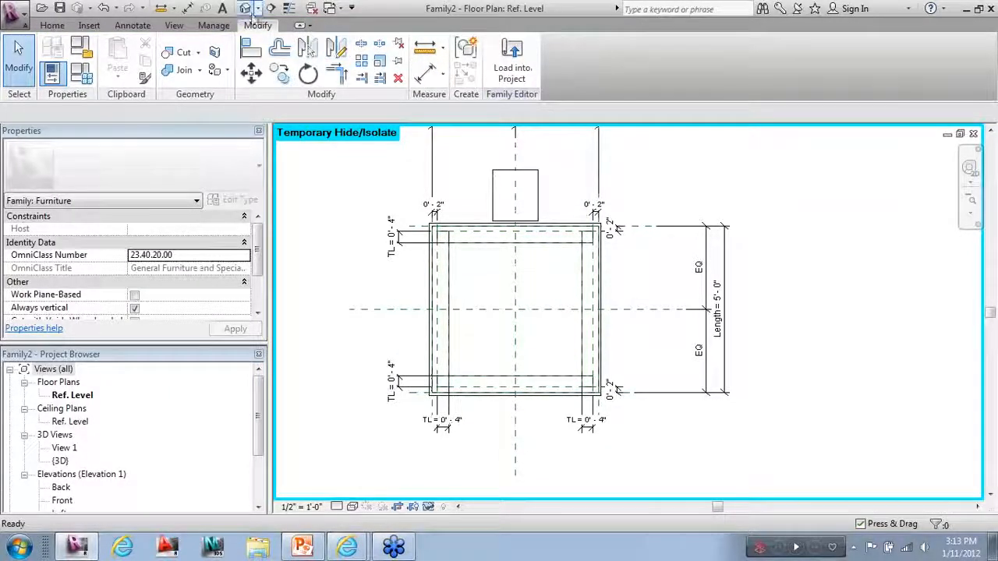
click(248, 9)
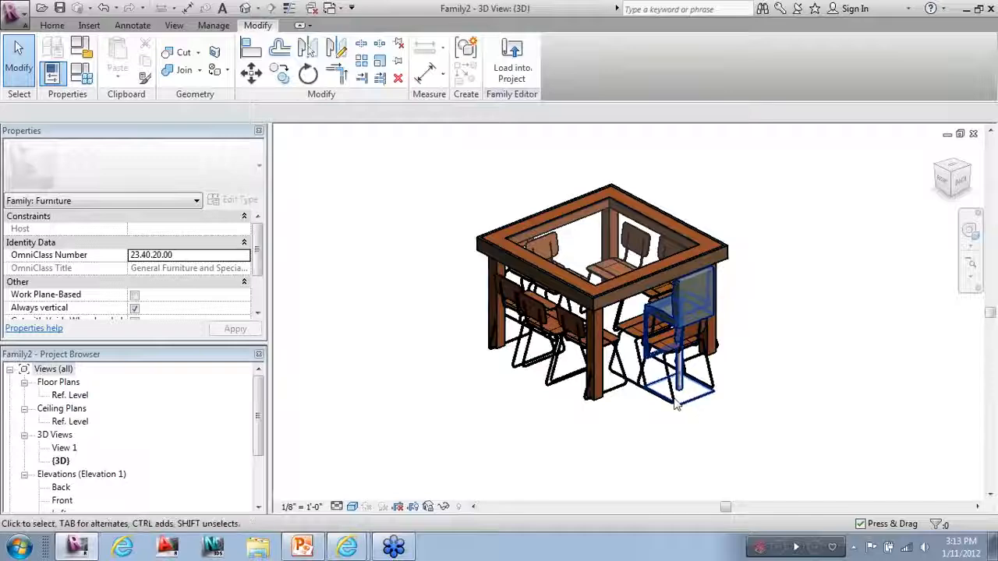
double_click(70, 395)
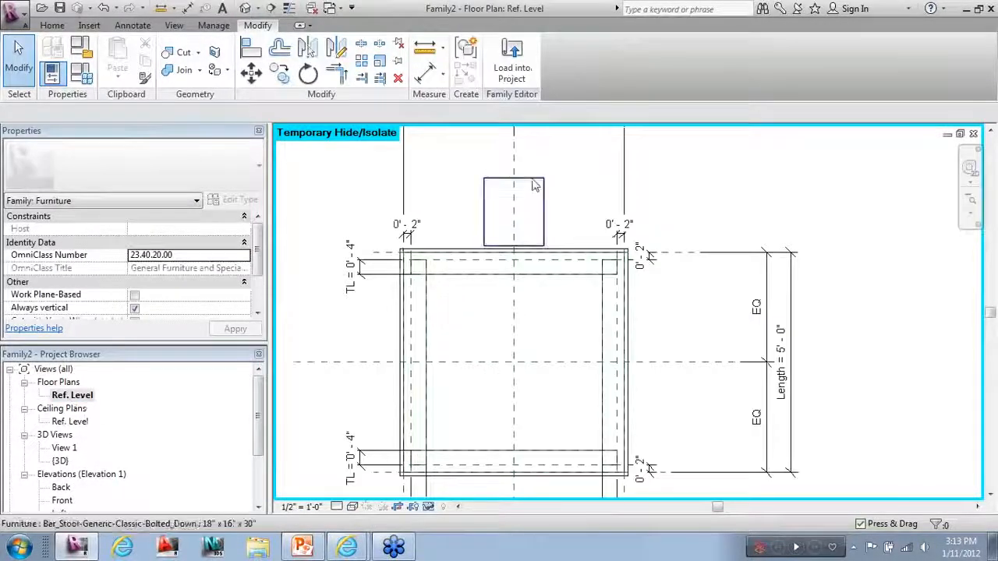
Move the stool to the table's back edge, 1'-0 1/2" left of the Center Left/Right plane and 2'-4" from the Center Front/Back plane.
click(534, 185)
drag(522, 190, 467, 233)
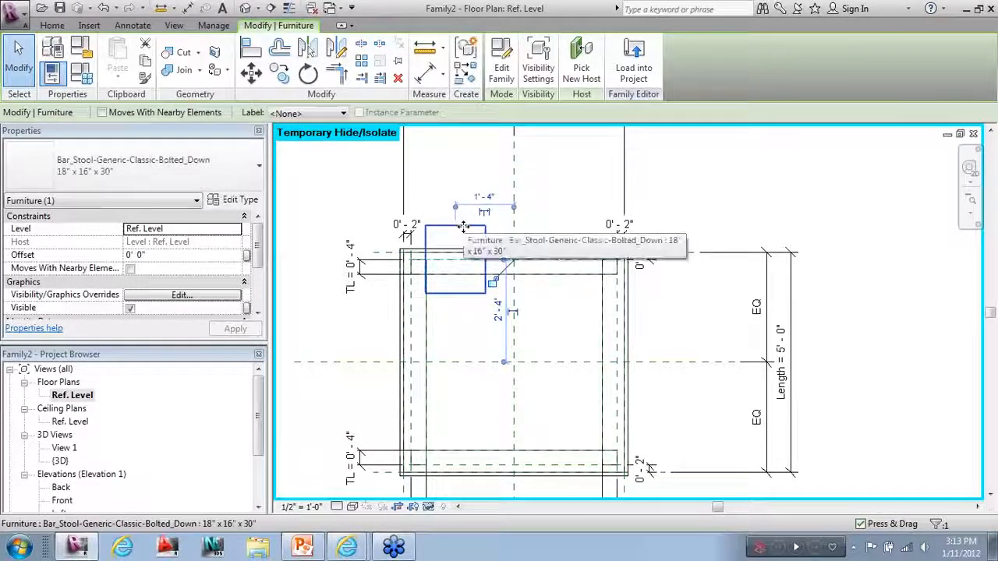
key(Right)
key(Right)
key(Right)
key(Right)
key(Right)
key(Right)
key(Right)
key(Right)
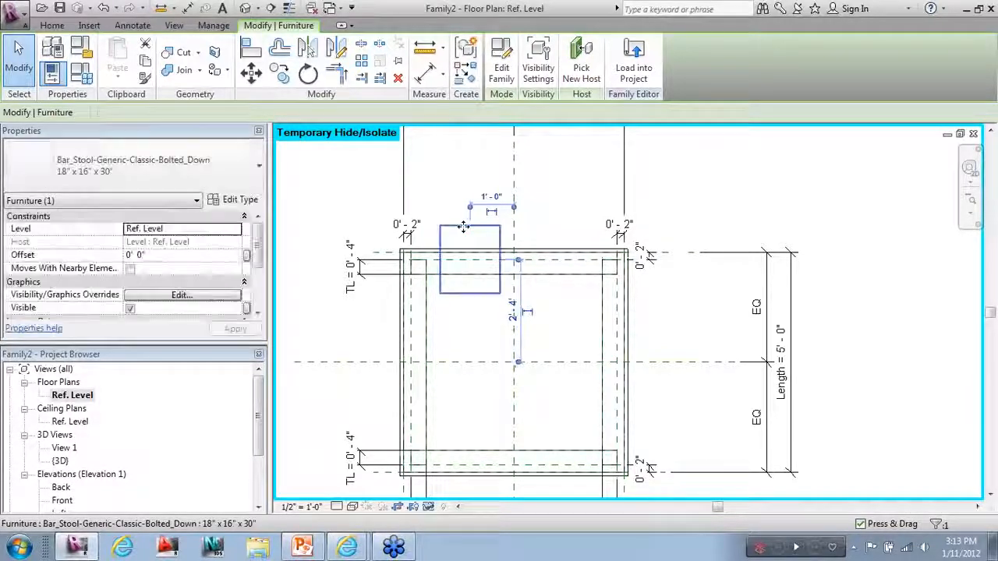
key(Left)
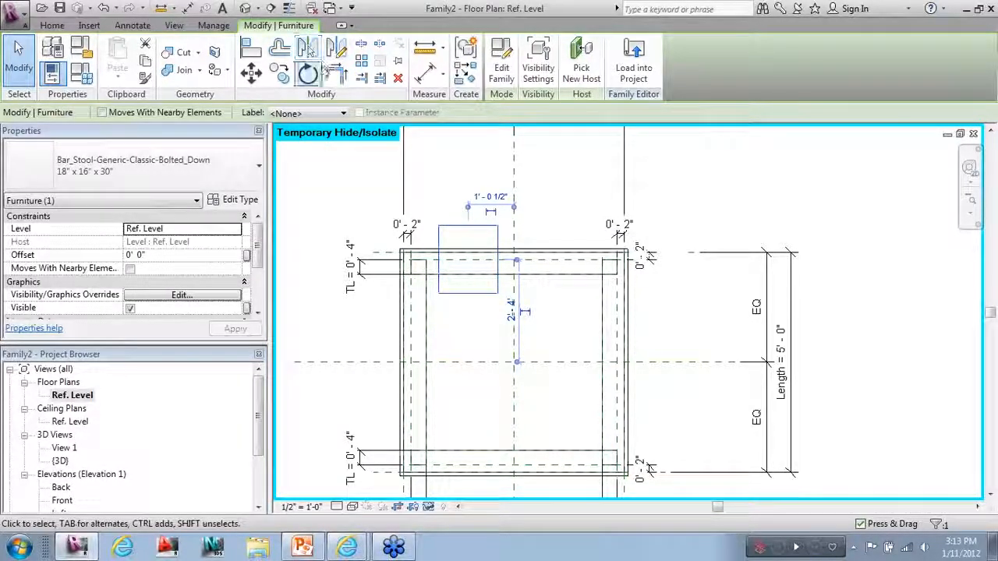
Mirror a copy of the stool across the Center Left/Right plane, and mirror copies of both stools across the Center Front/Back plane.
click(337, 49)
click(514, 252)
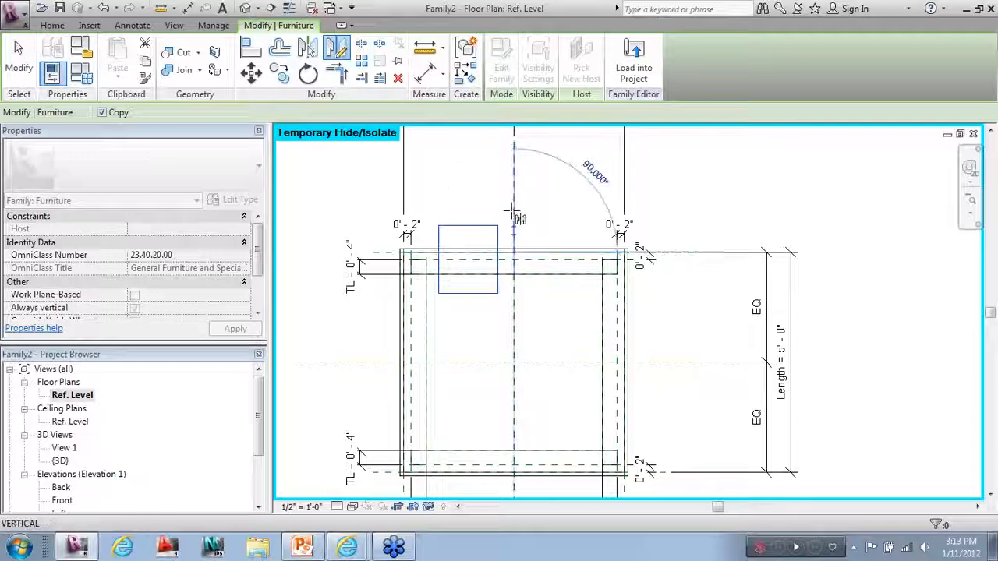
click(513, 206)
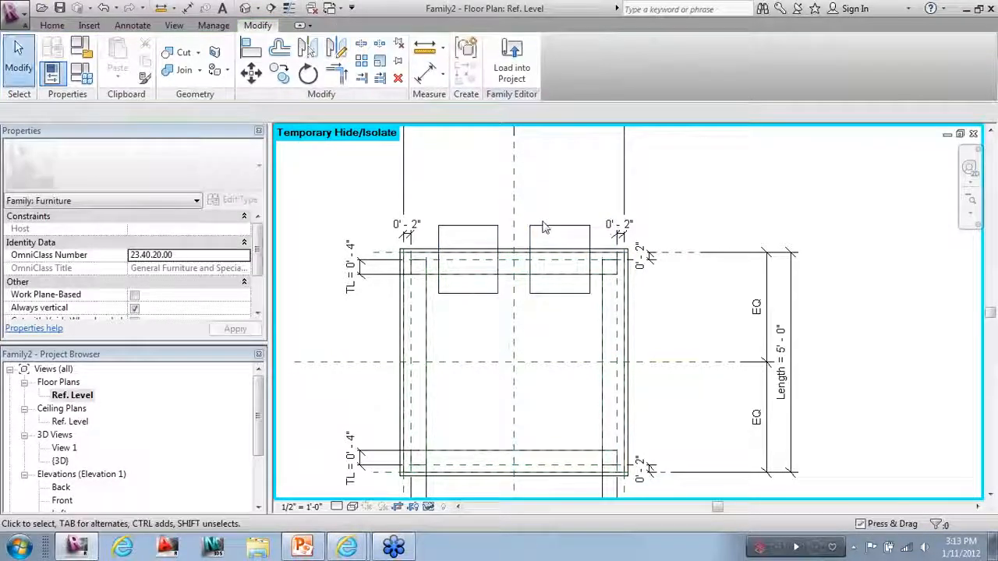
click(491, 232)
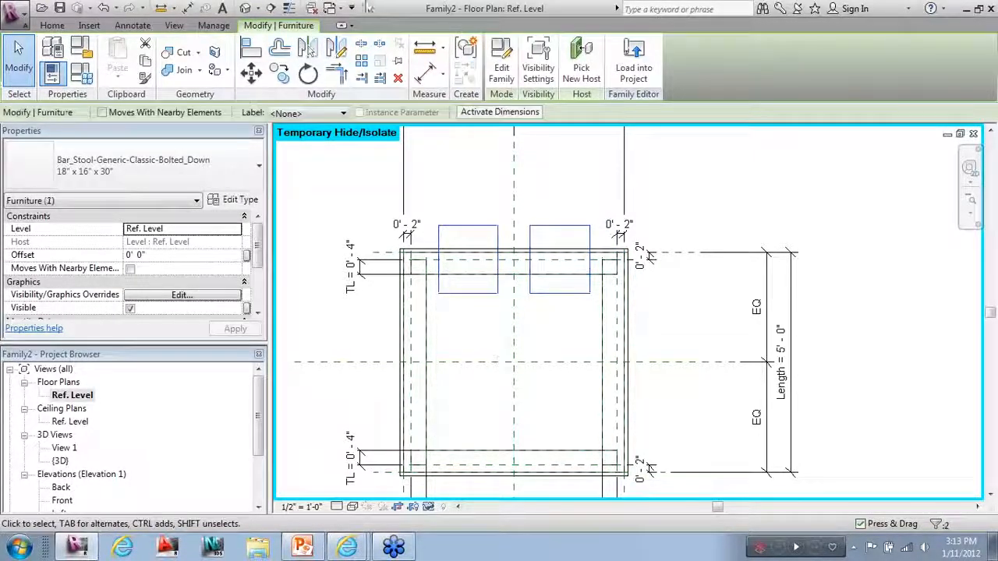
click(340, 48)
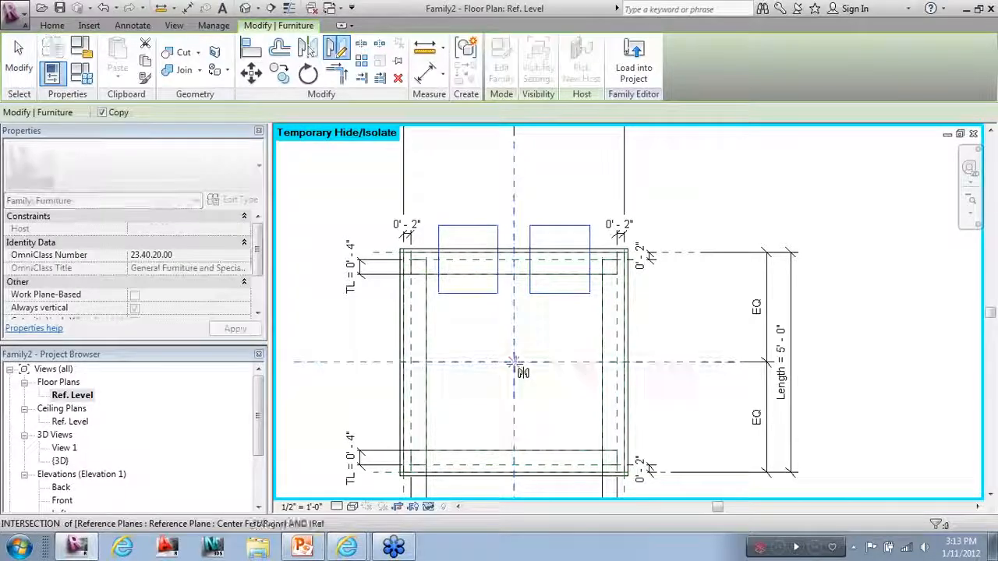
click(389, 362)
Select all four stools and rotate copies of them 90° about the table's center onto its two side edges.
scroll(460, 195, down, 1)
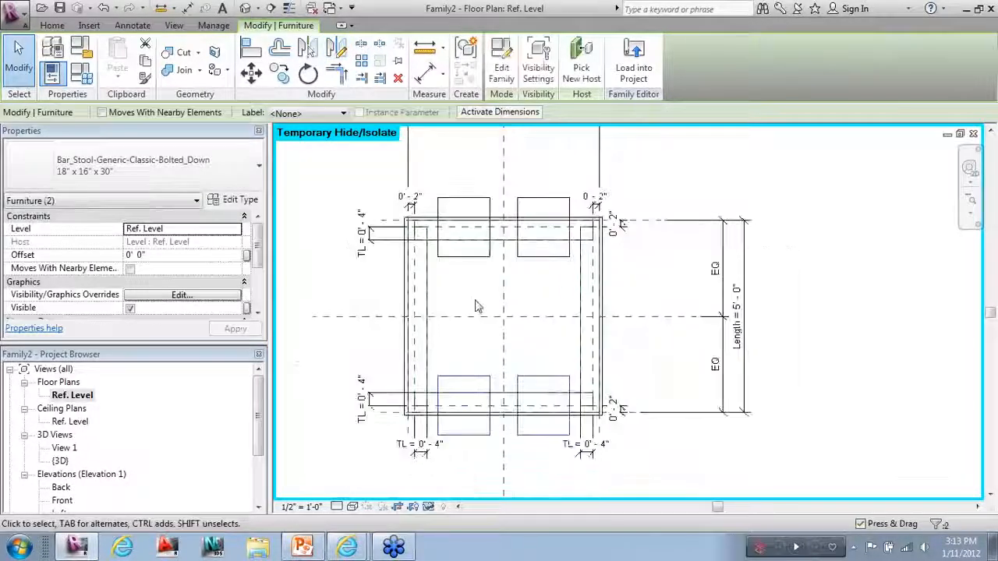
ctrl+click(488, 257)
ctrl+click(526, 254)
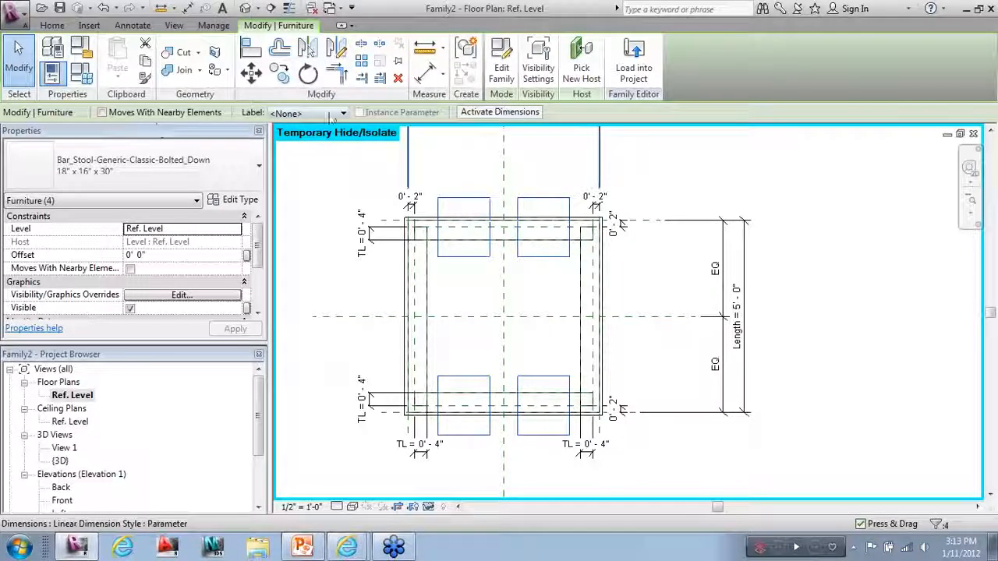
click(307, 73)
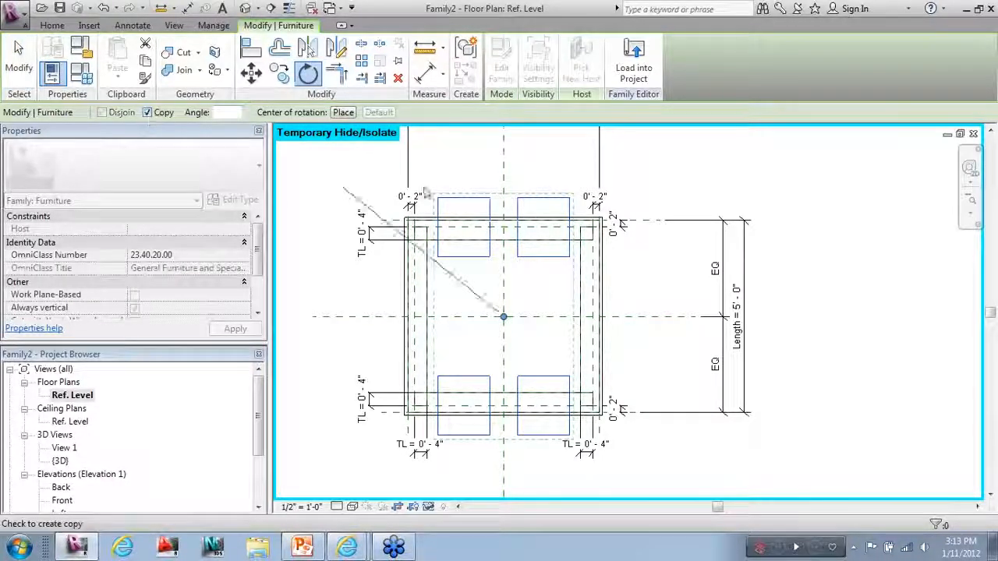
click(644, 321)
click(505, 151)
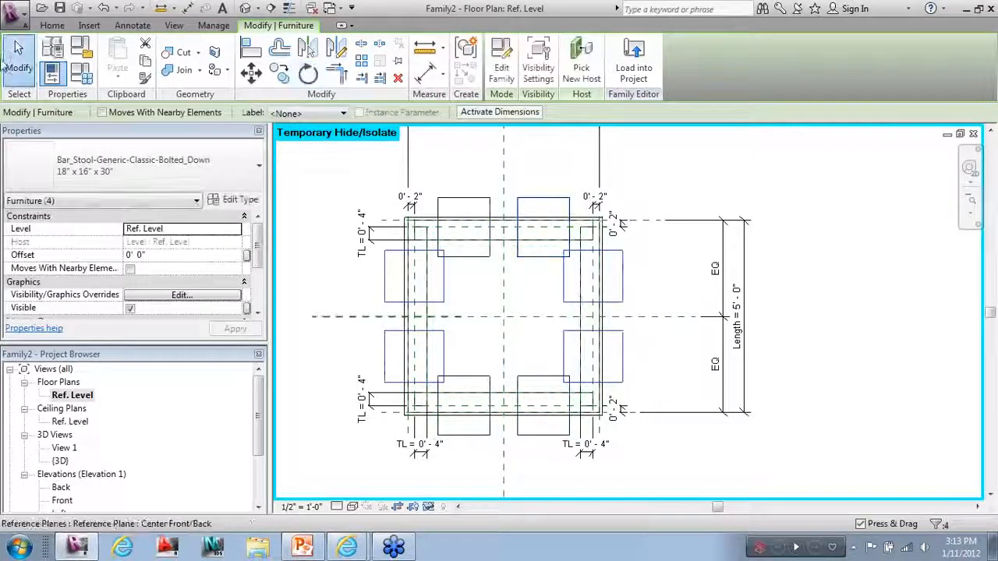
click(19, 59)
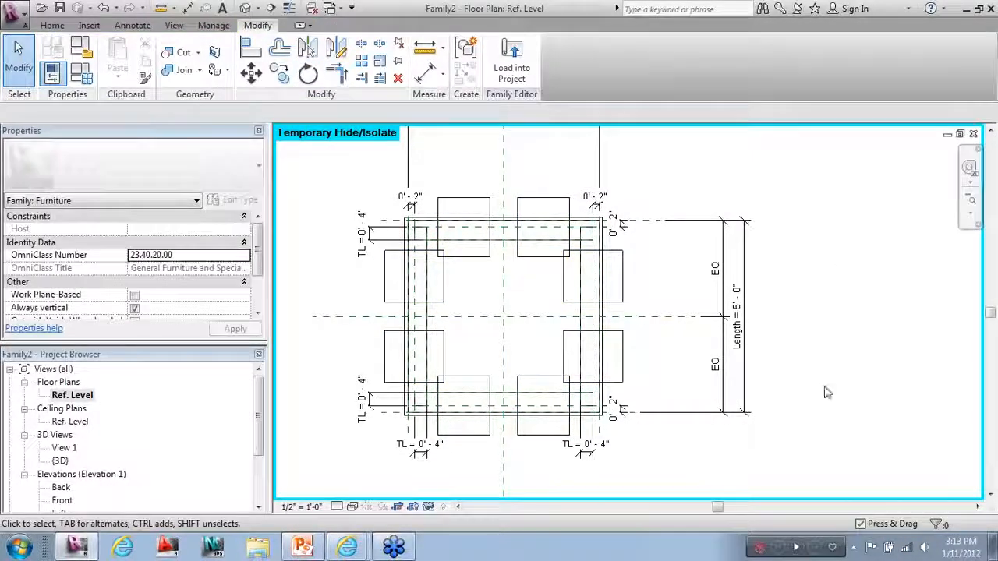
Move the two stools on the table's right side slightly outward, away from the table.
click(622, 309)
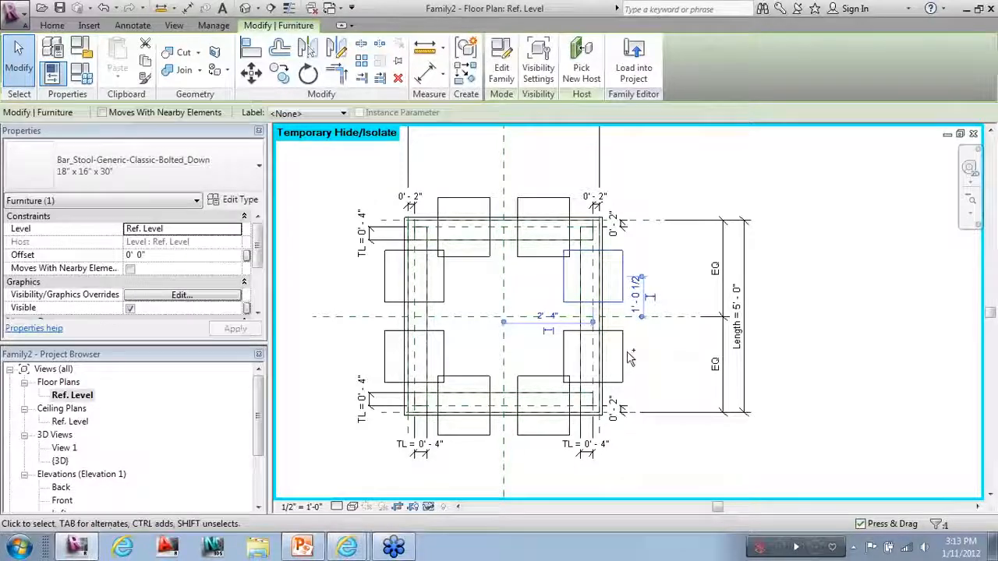
ctrl+click(625, 359)
key(Right)
key(Right)
key(Right)
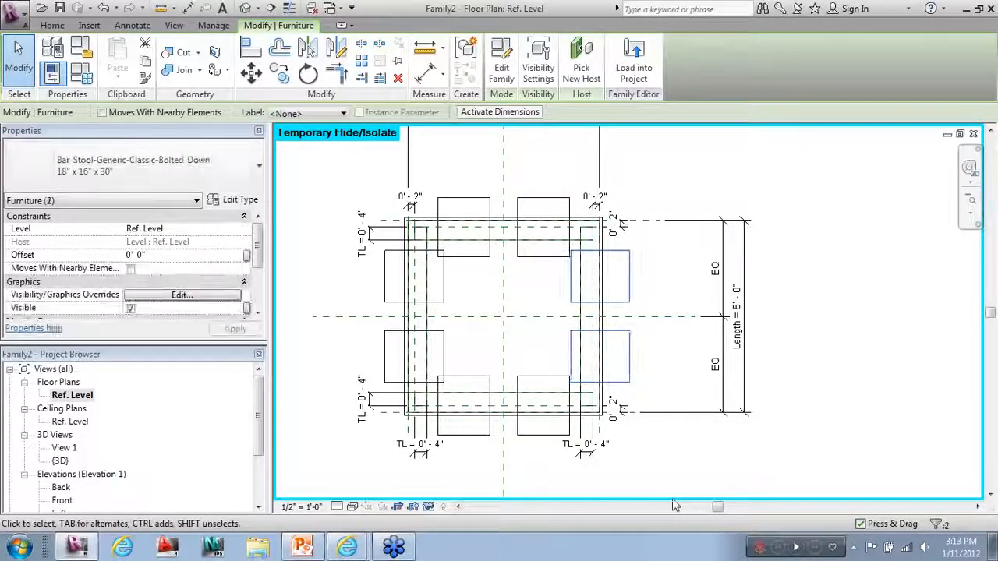
Move the two stools on the table's left side slightly outward, away from the table.
click(386, 341)
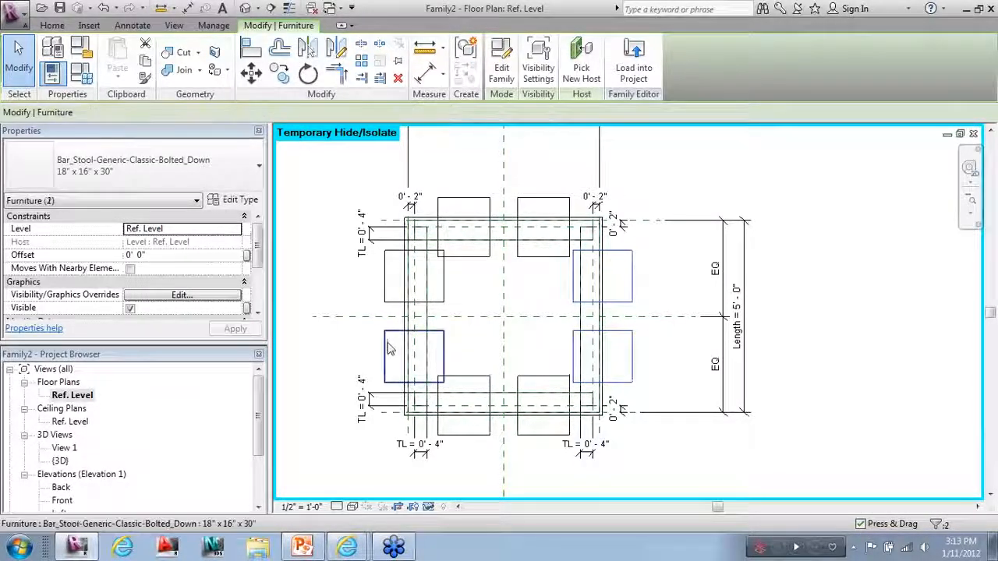
ctrl+click(390, 302)
key(Left)
key(Left)
key(Left)
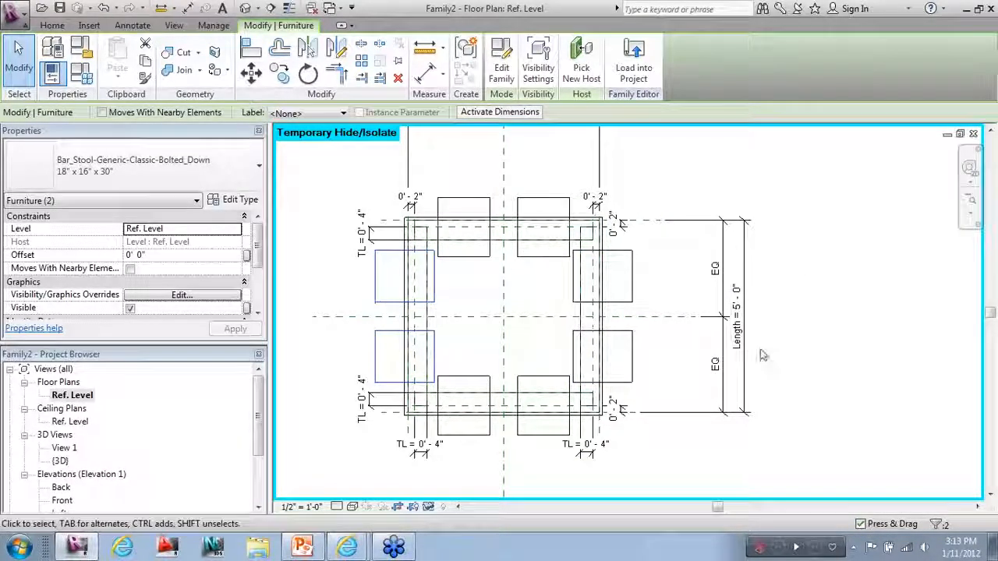
Select all eight bar stools and label them with a new family type parameter named Bar Table.
ctrl+click(632, 346)
ctrl+click(558, 434)
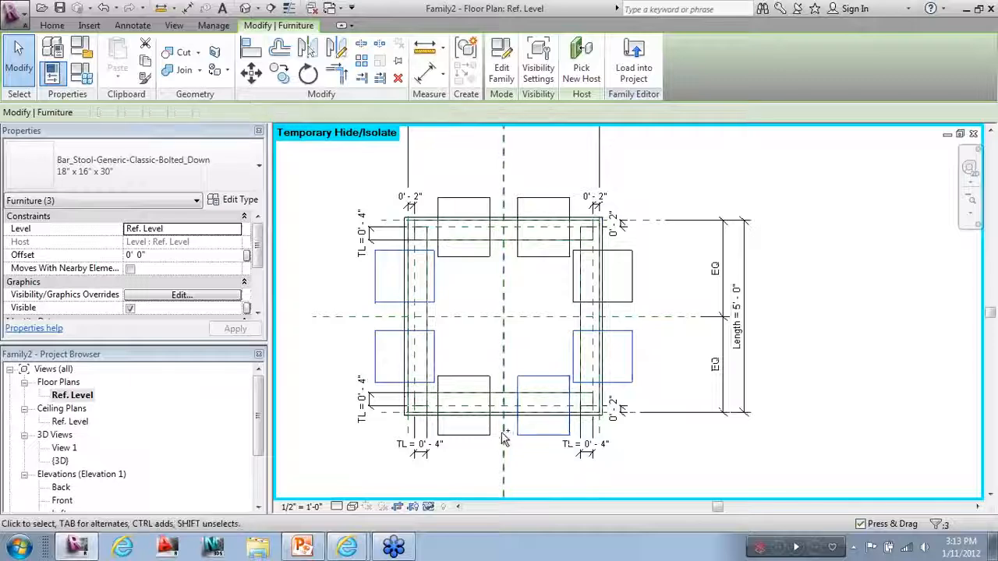
ctrl+click(493, 434)
ctrl+click(554, 207)
ctrl+click(554, 206)
ctrl+click(468, 211)
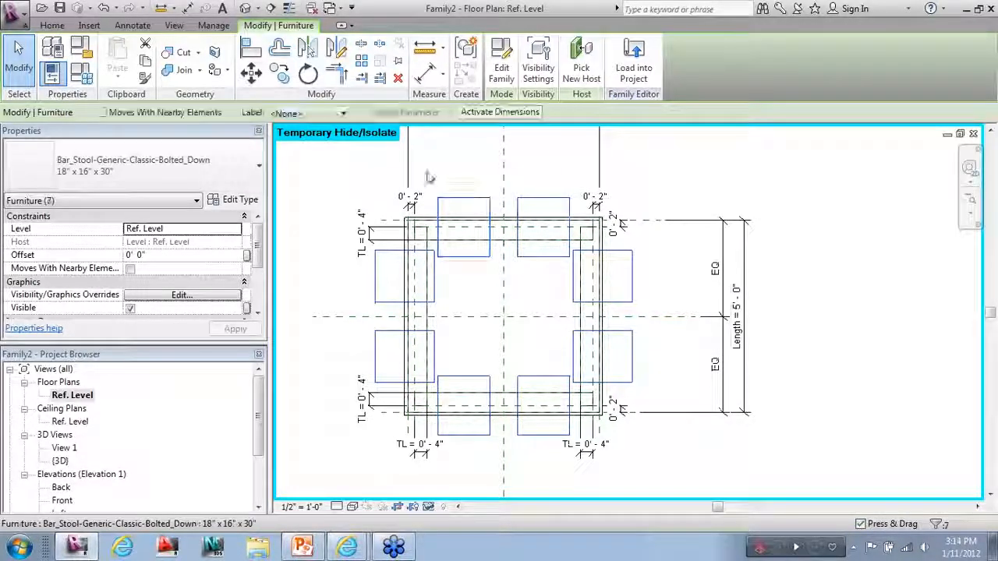
click(343, 113)
click(293, 135)
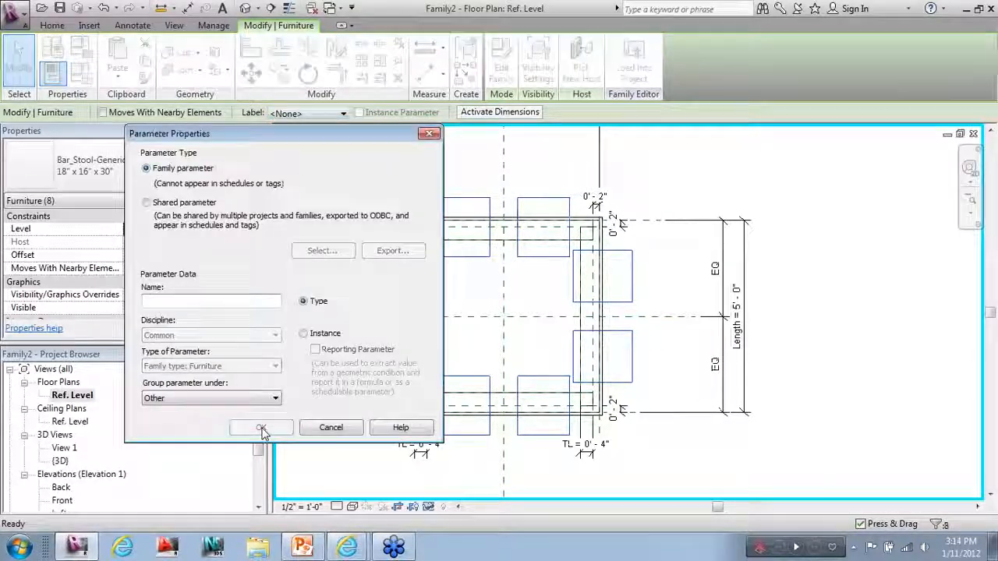
text(Bar )
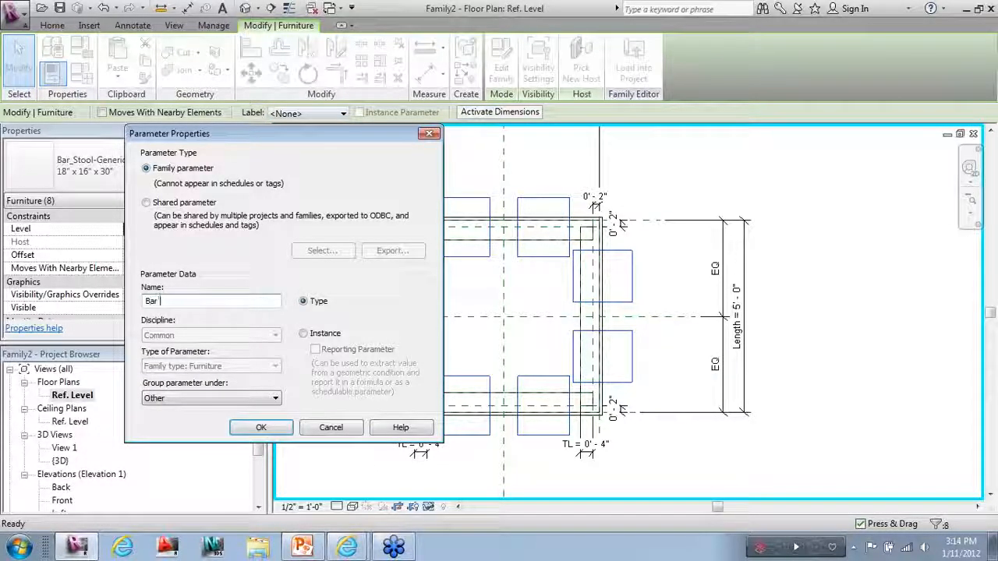
text(Table)
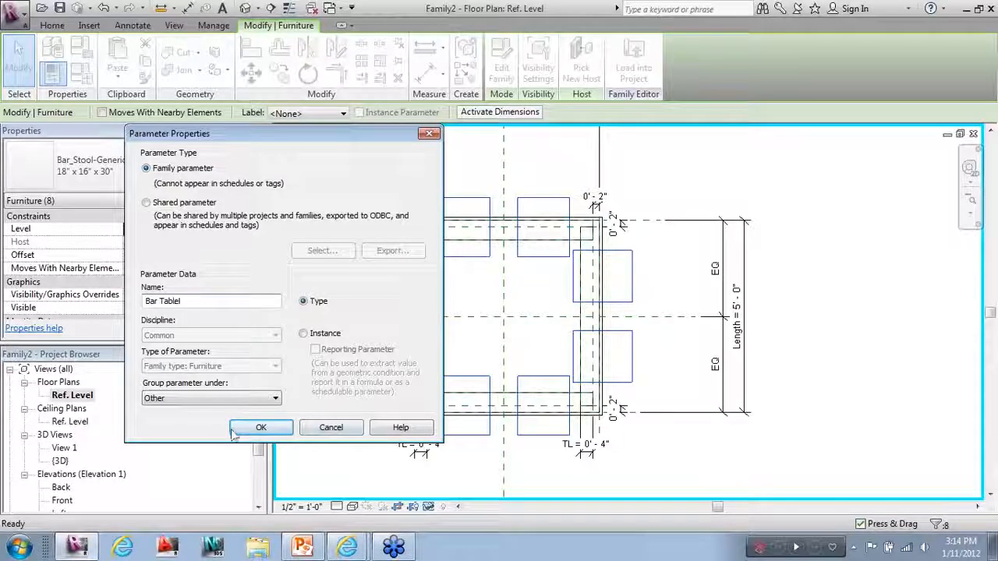
click(260, 428)
click(811, 396)
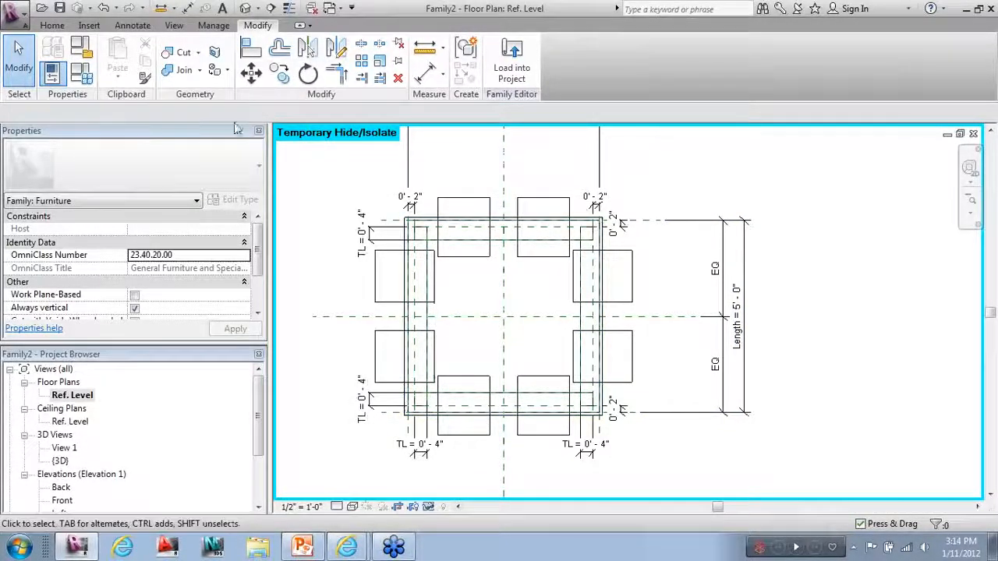
Check the furniture values assigned to the Square Dining, Rec. Table and Bar Table parameters in the Bar Dining family type.
click(83, 74)
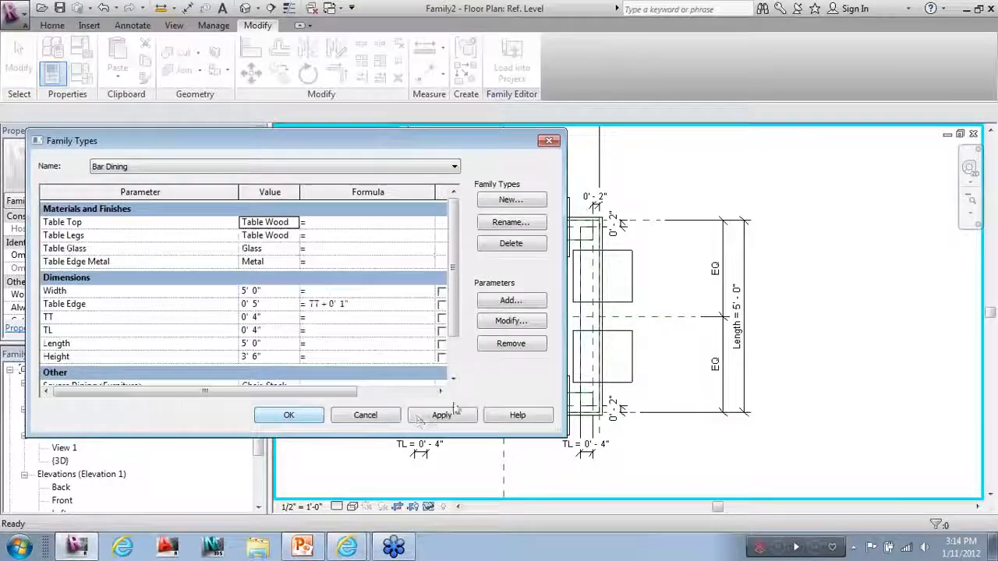
drag(395, 153, 617, 151)
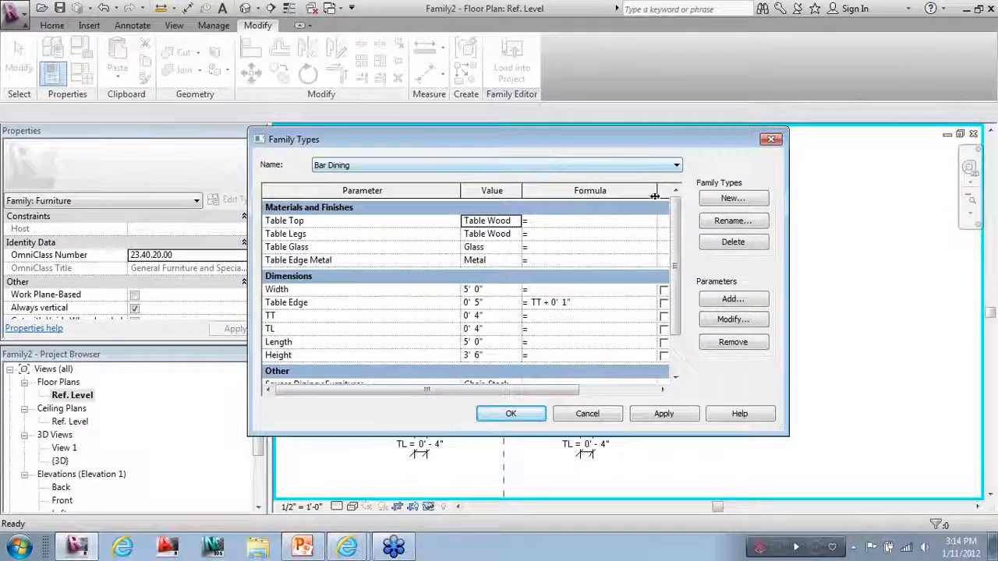
drag(676, 219, 677, 271)
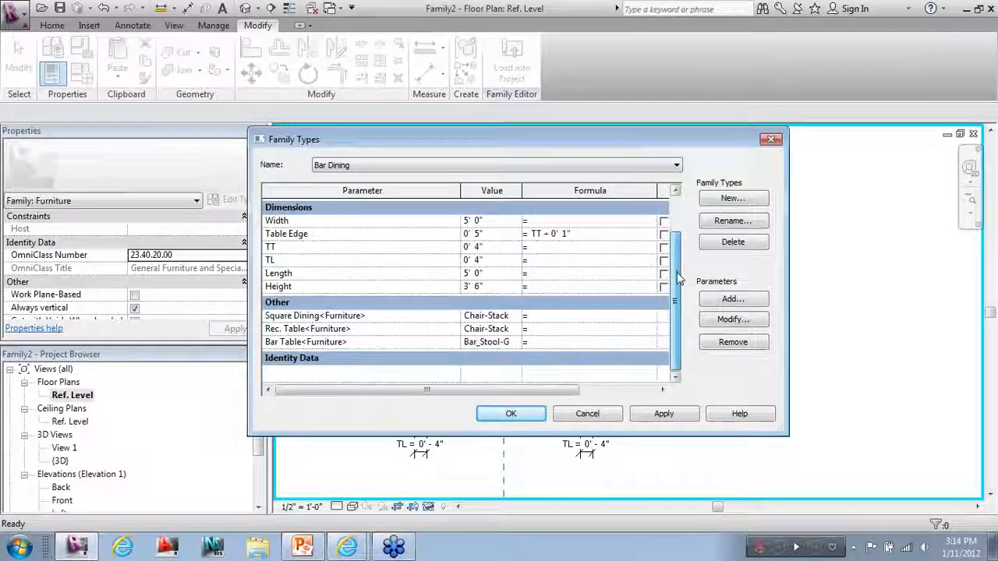
click(499, 316)
click(514, 315)
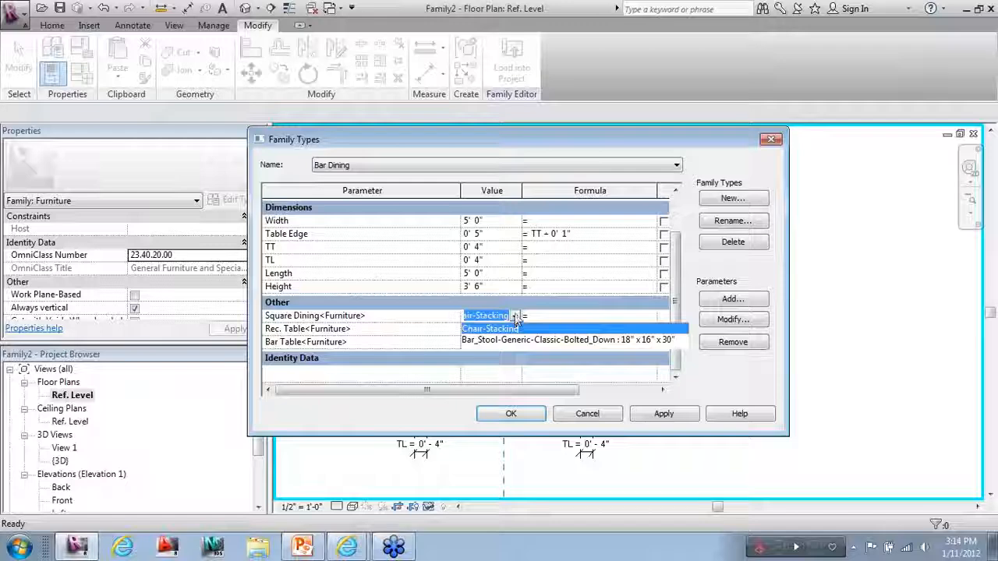
click(513, 316)
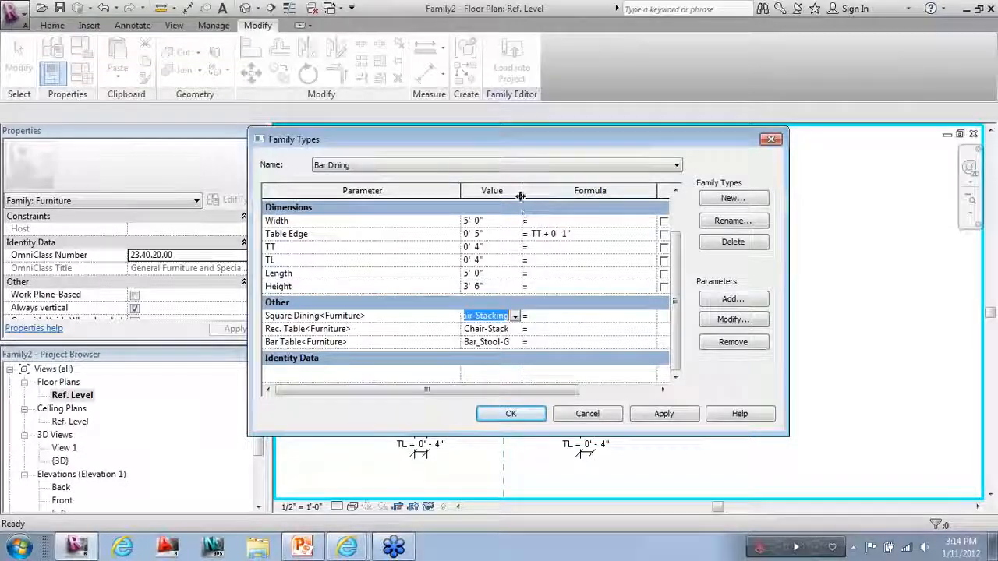
drag(522, 195, 605, 199)
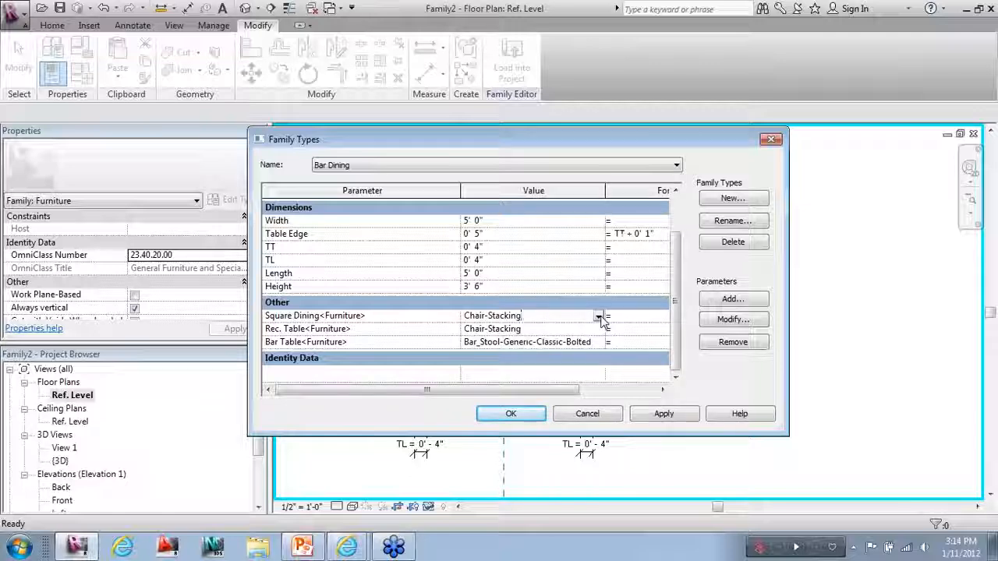
click(601, 322)
click(601, 322)
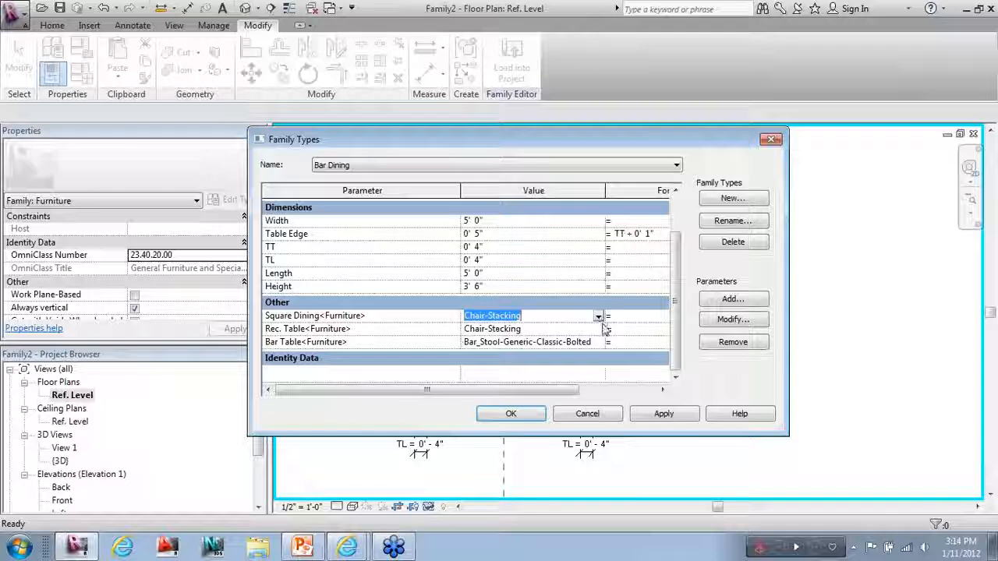
click(605, 417)
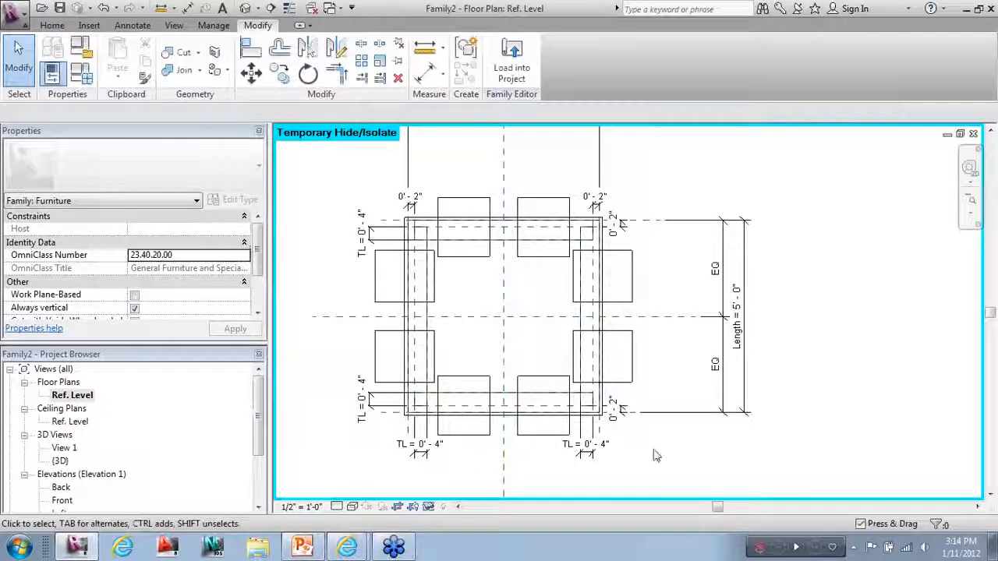
Select all eight bar stools and associate their Visible property with a new Yes/No type parameter named Bar Chair.
click(556, 384)
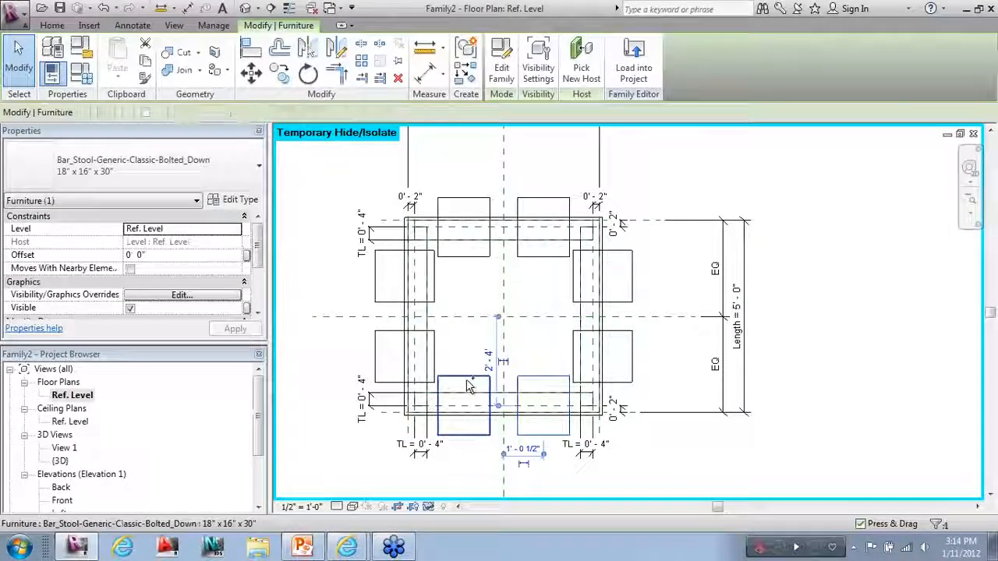
ctrl+click(396, 332)
ctrl+click(398, 303)
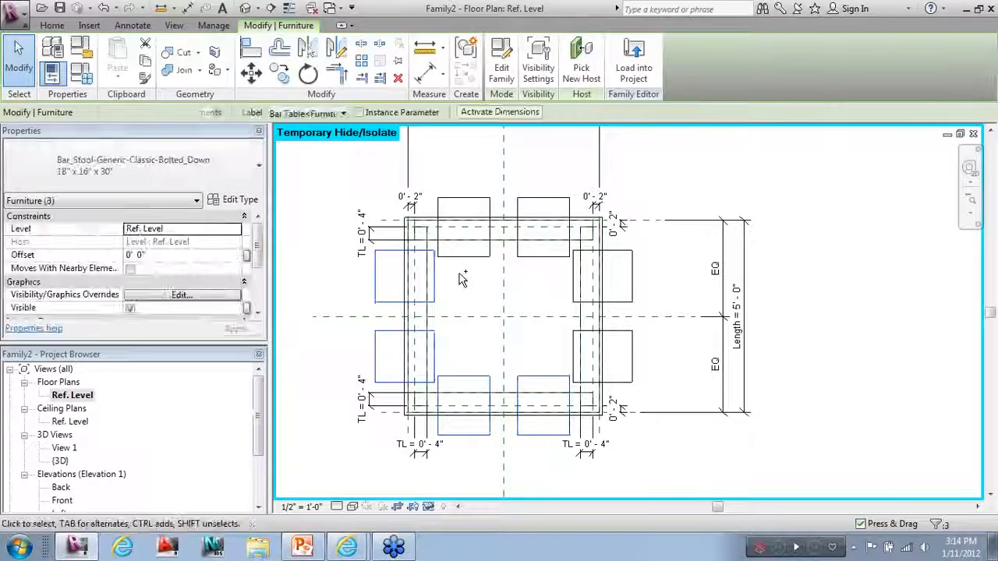
ctrl+click(468, 254)
ctrl+click(543, 234)
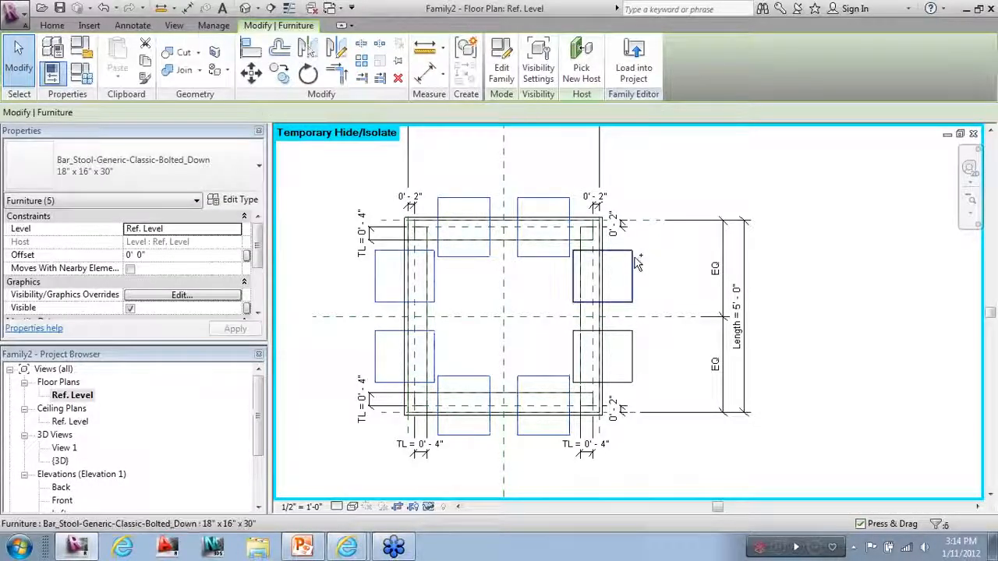
ctrl+click(604, 281)
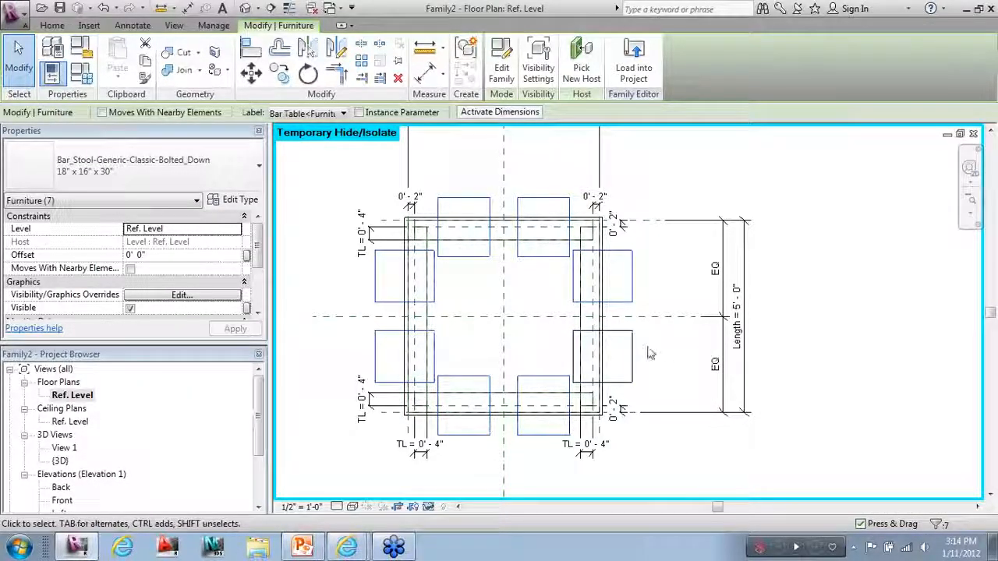
ctrl+click(636, 353)
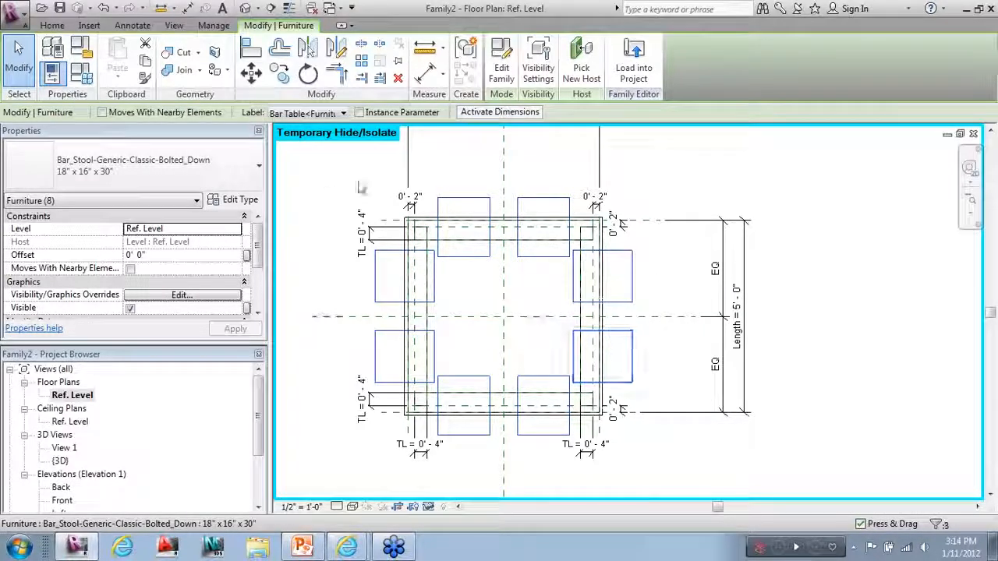
click(538, 63)
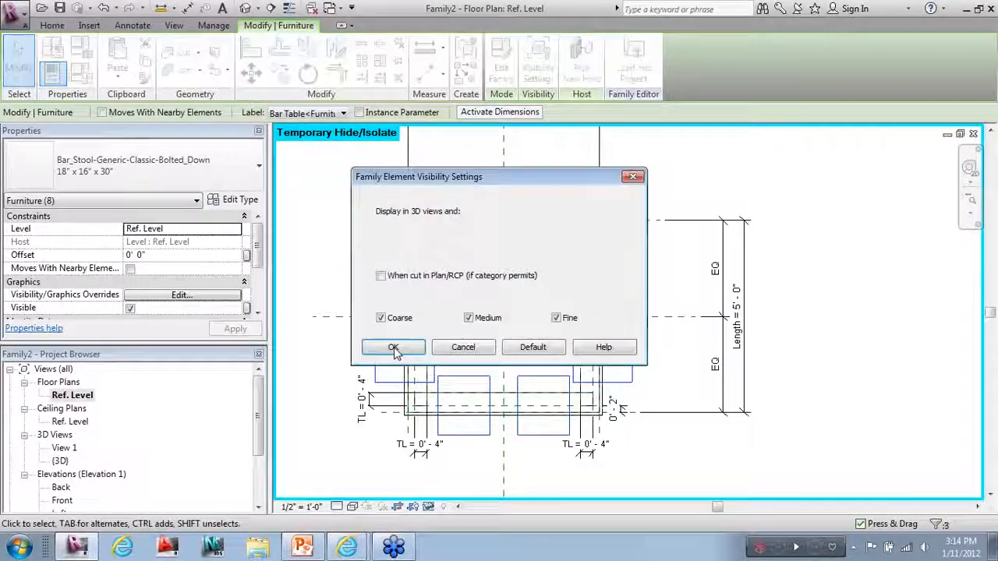
click(463, 349)
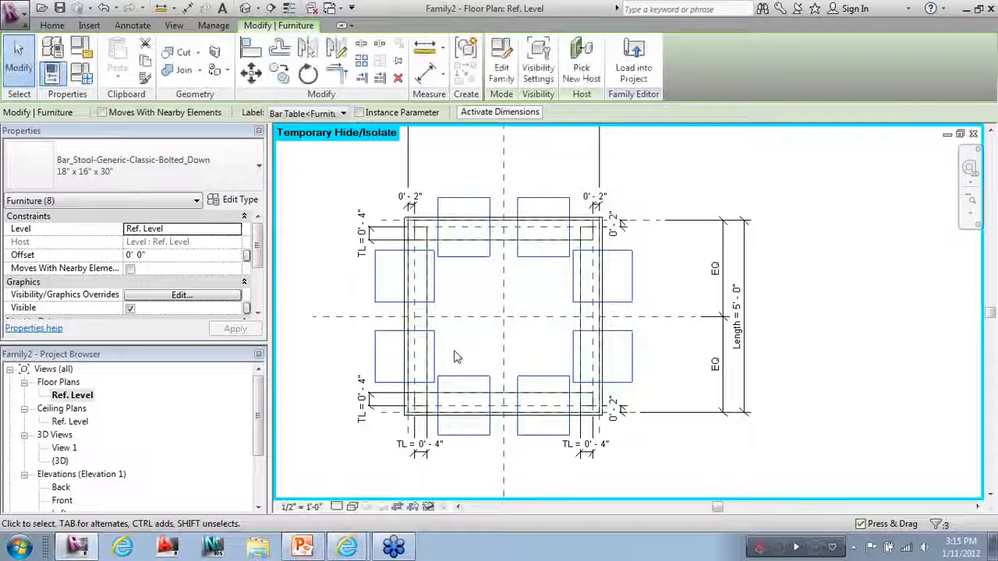
click(246, 308)
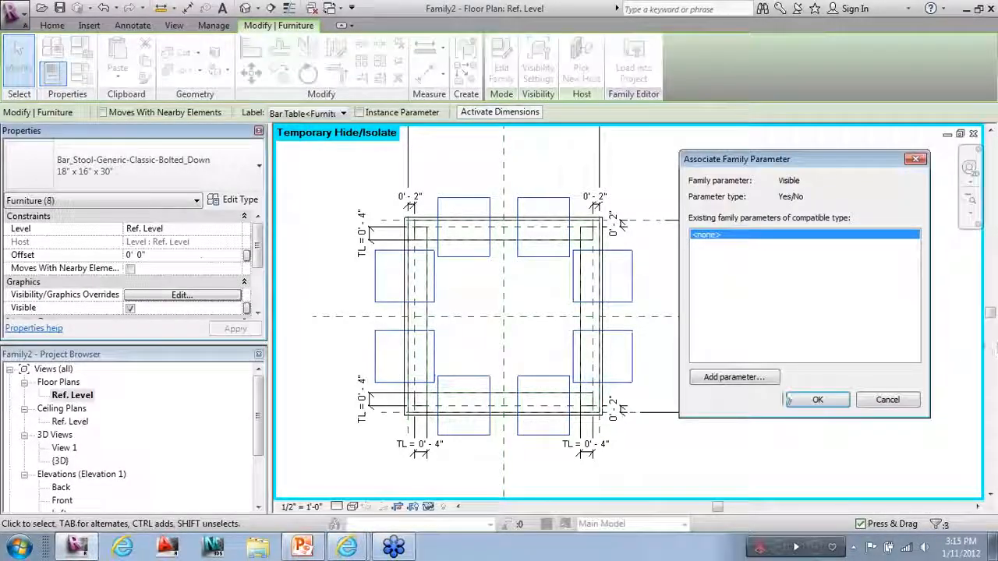
click(752, 377)
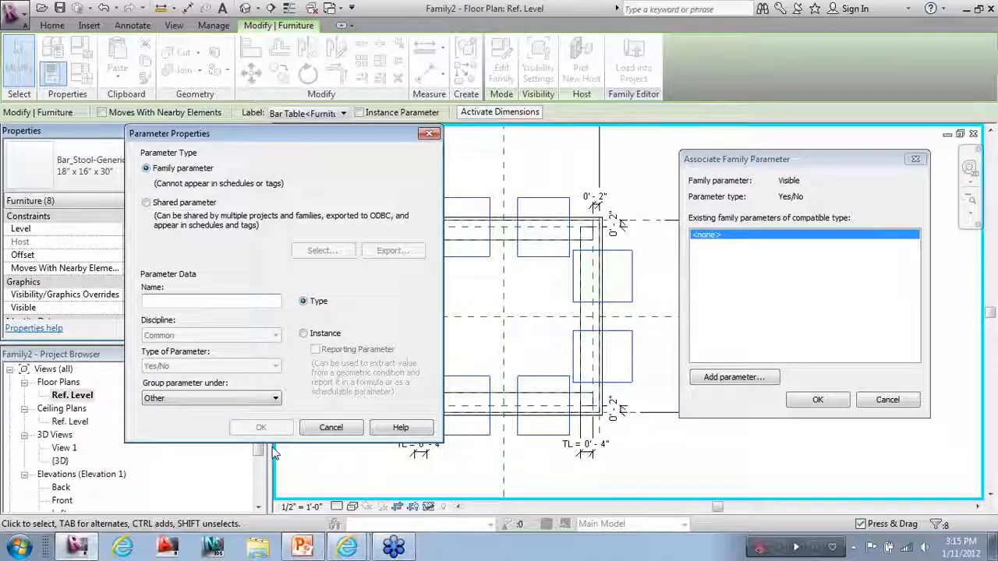
text(Bar Chair)
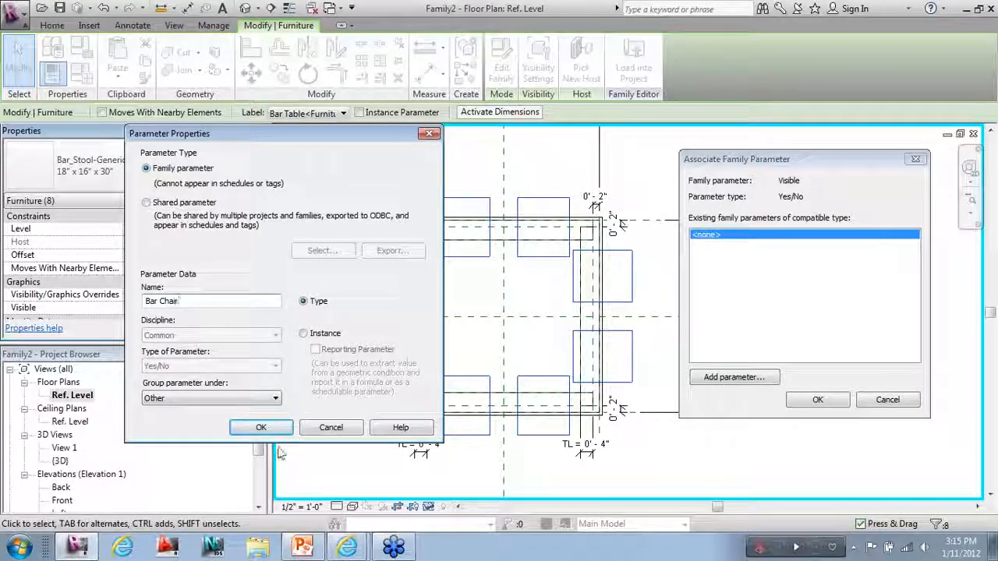
click(251, 431)
click(817, 399)
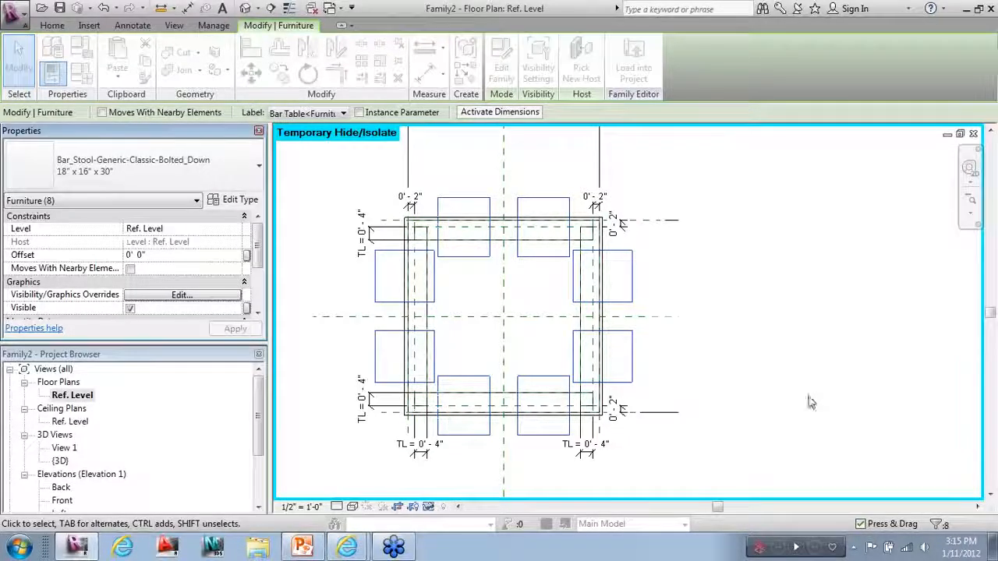
Reset the temporary hide/isolate and associate the four Square Dining chairs' Visible property with a new type parameter named Square Chair.
click(428, 507)
click(438, 491)
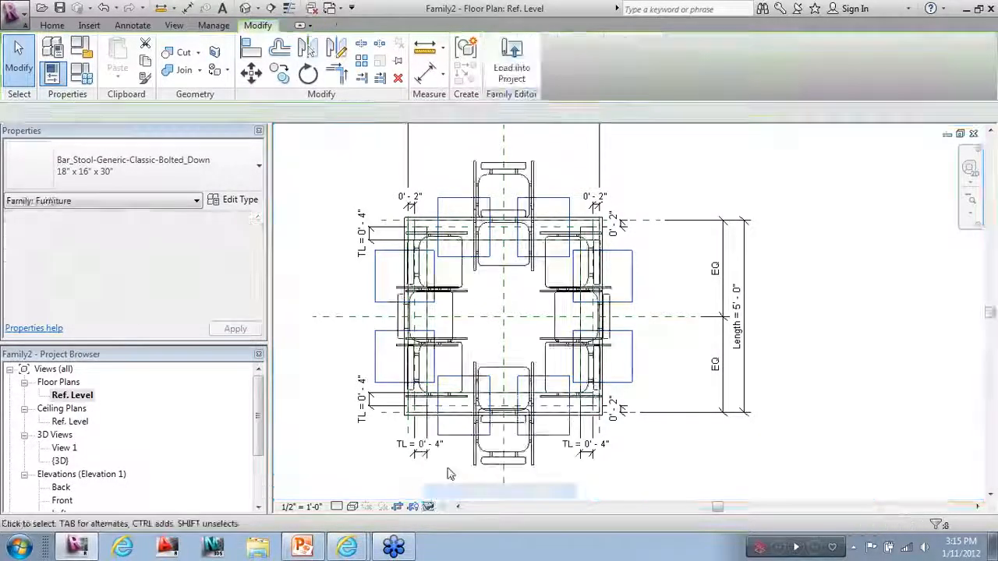
click(472, 368)
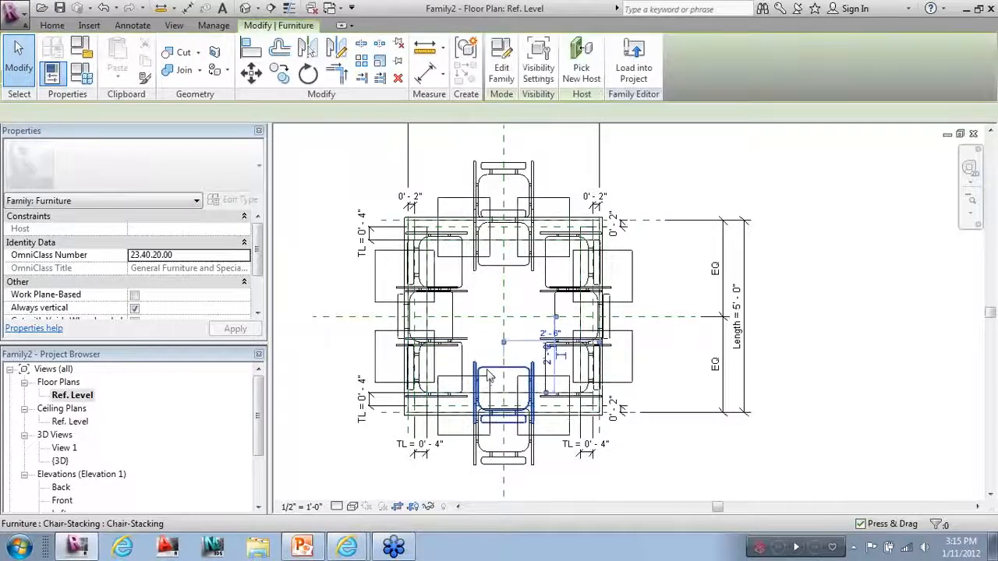
ctrl+click(484, 249)
ctrl+click(431, 316)
ctrl+click(564, 326)
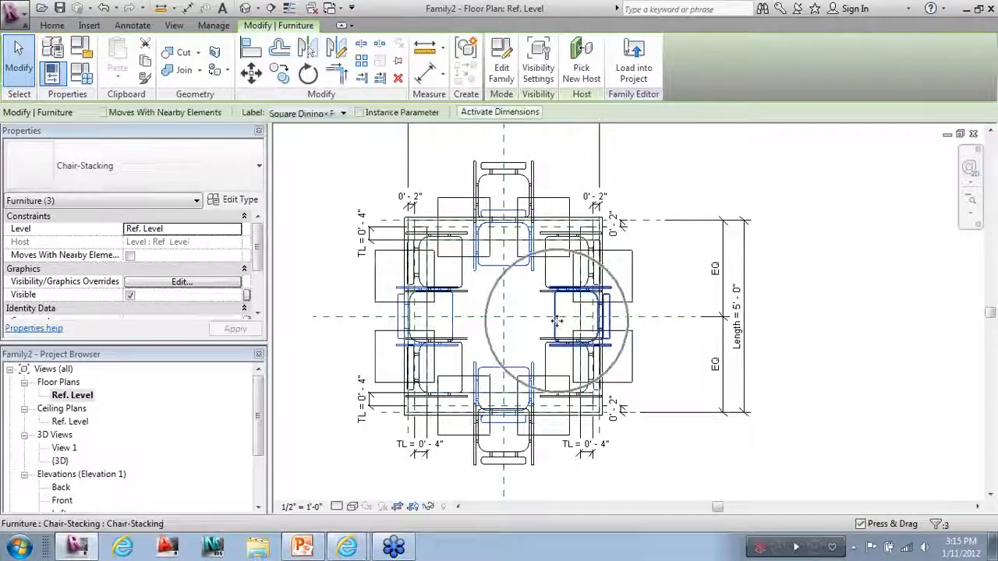
click(243, 294)
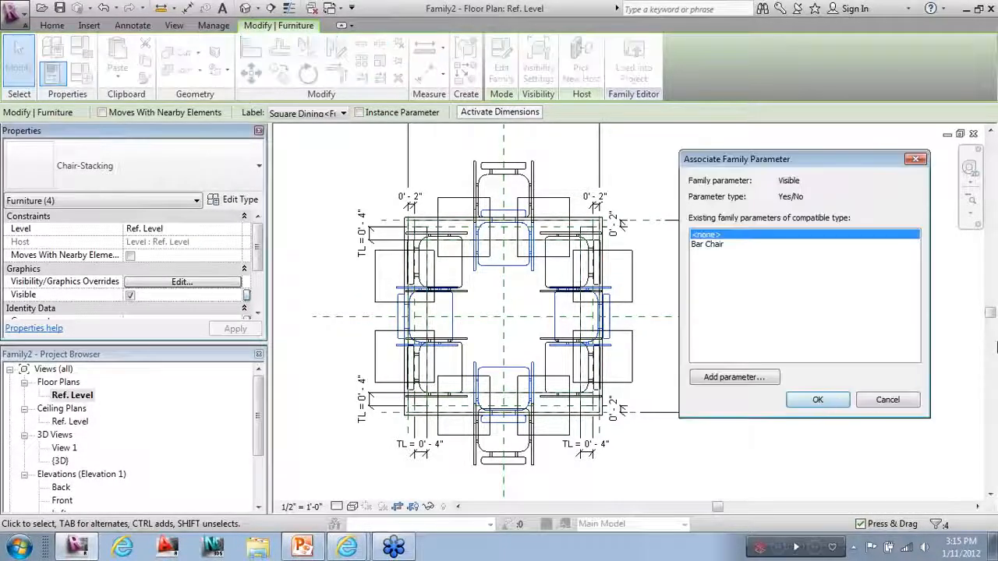
click(761, 377)
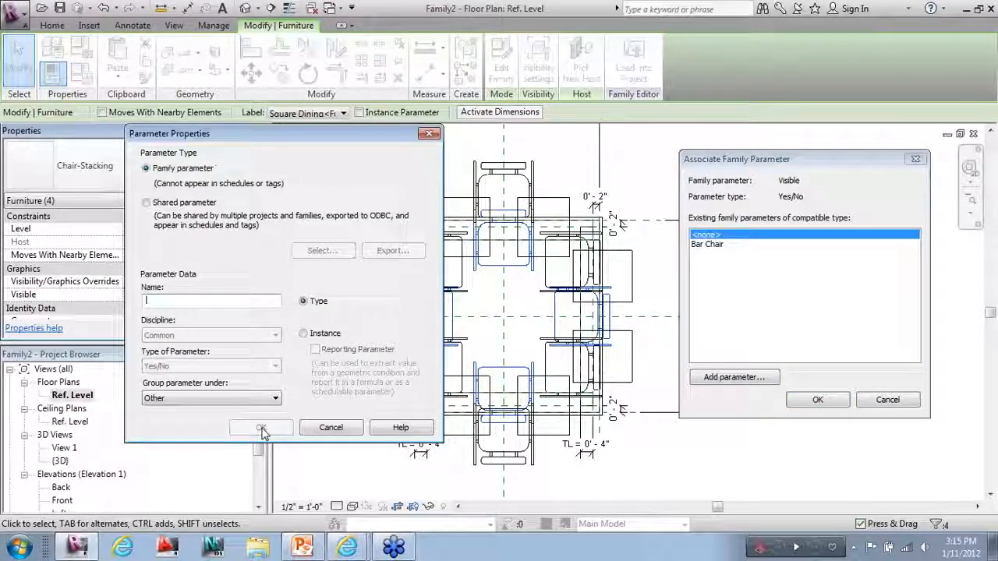
text(Square T)
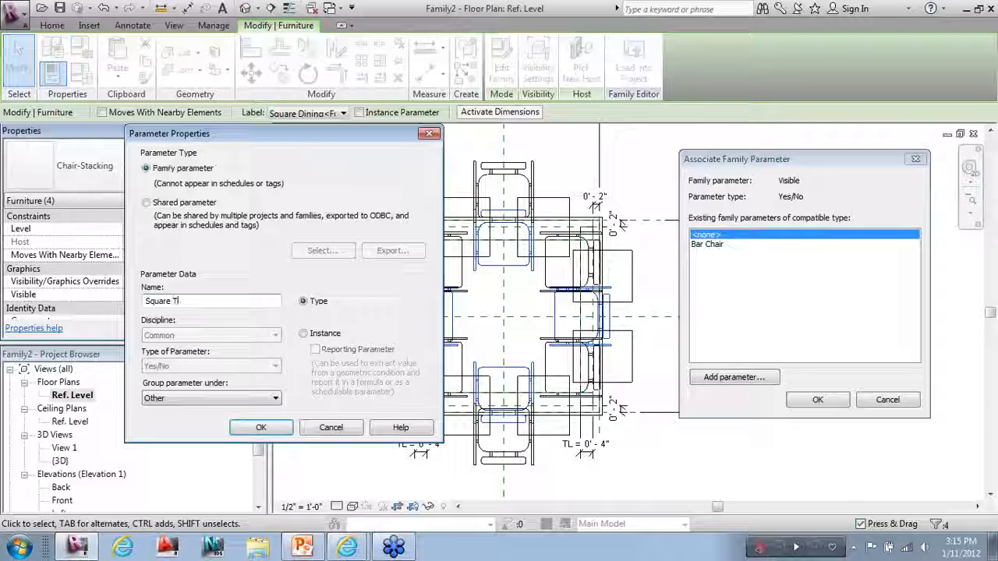
text(hair)
click(281, 427)
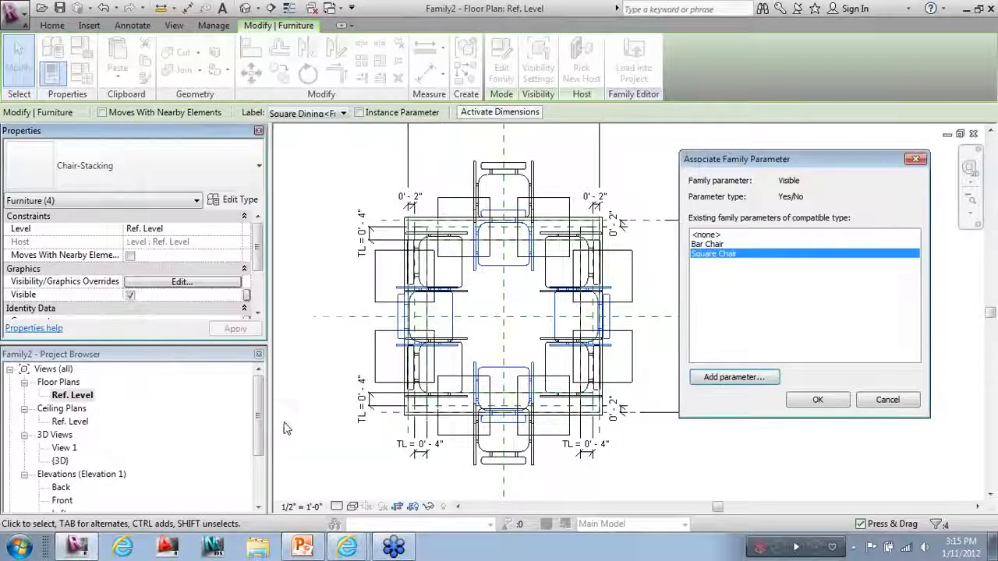
click(817, 399)
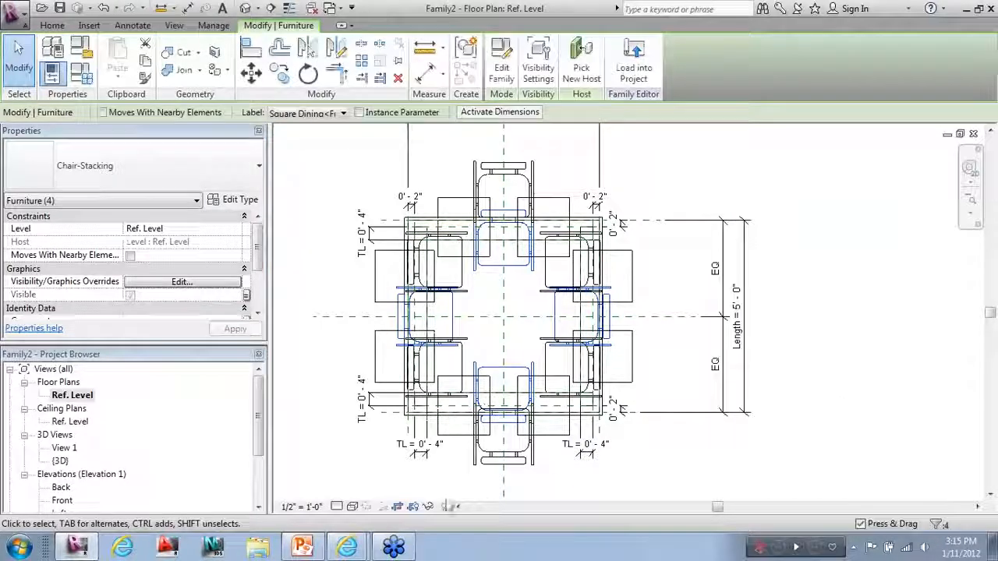
Temporarily hide the four Square Dining chairs and associate the six rectangular-table chairs' Visible property with a new type parameter named Rec Chair.
click(428, 507)
click(468, 530)
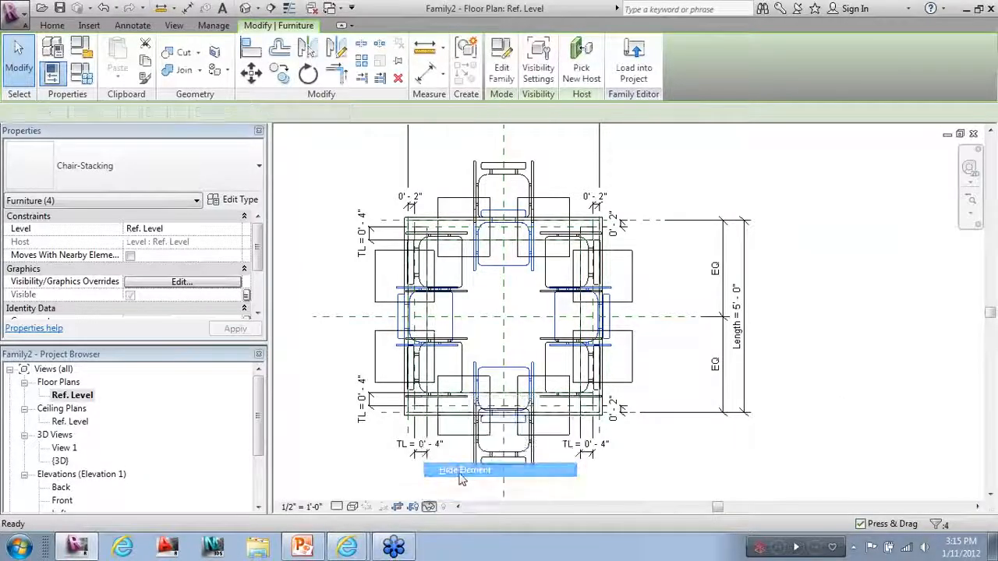
click(451, 290)
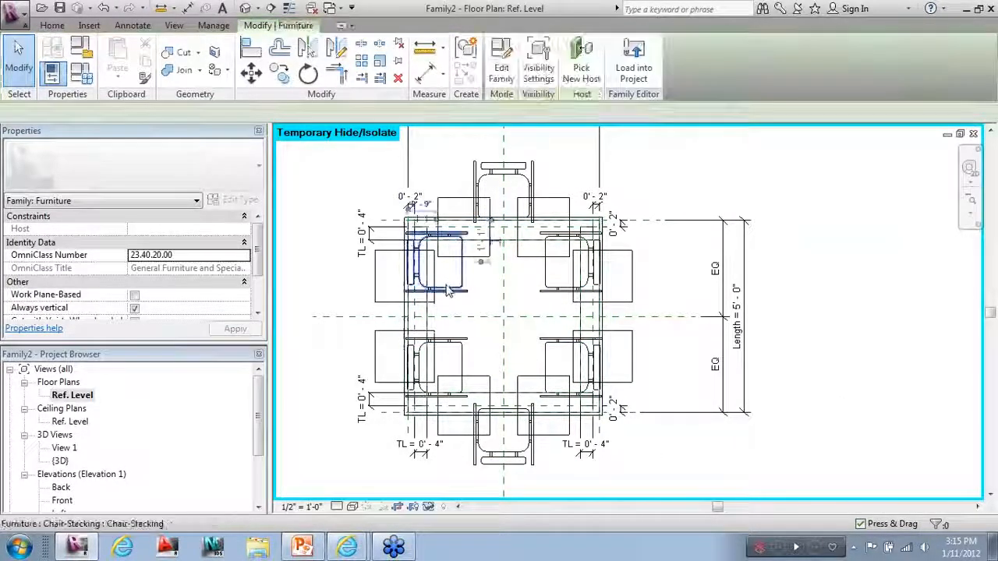
ctrl+click(533, 438)
ctrl+click(557, 360)
ctrl+click(553, 294)
ctrl+click(507, 181)
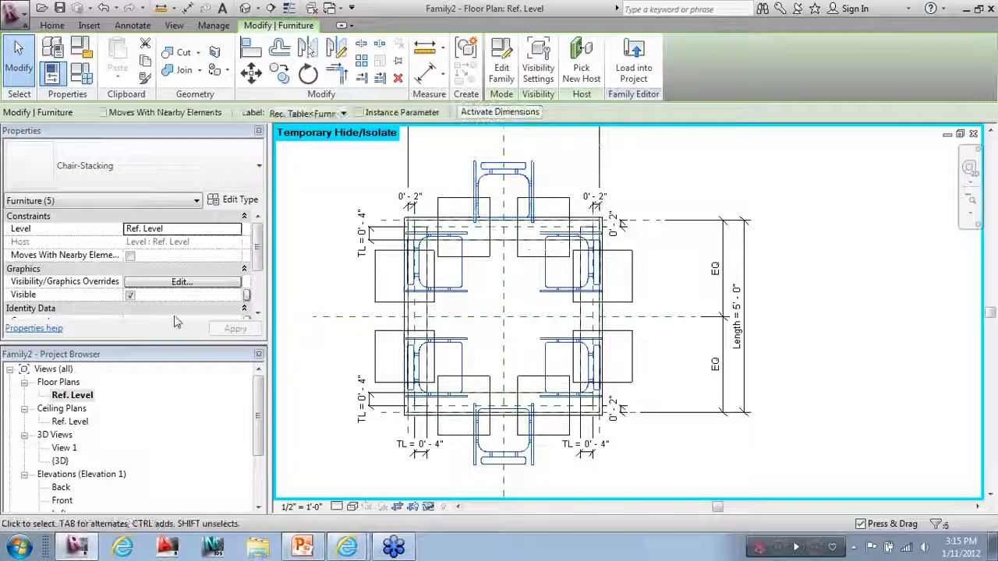
click(247, 296)
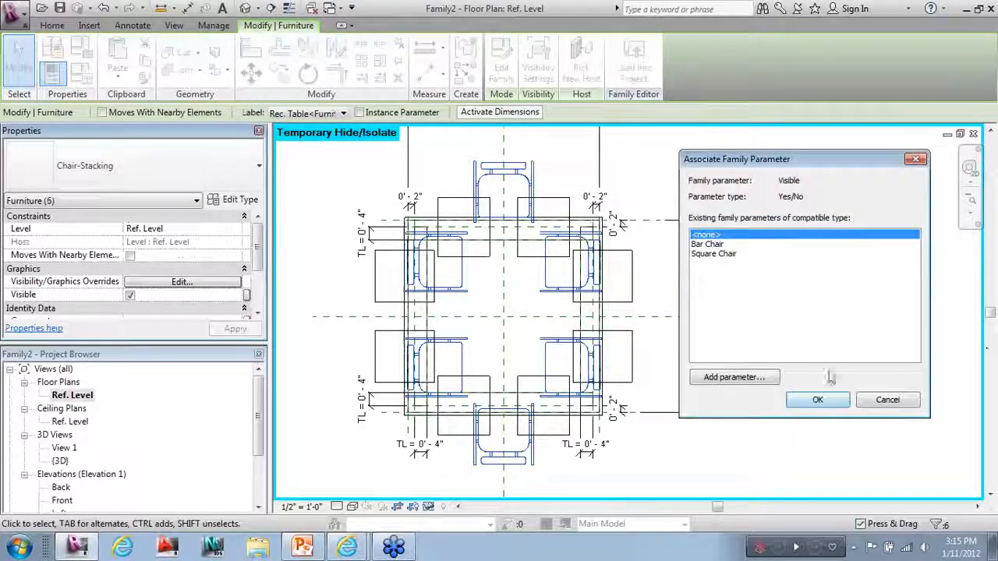
click(768, 378)
text(Rec Chair)
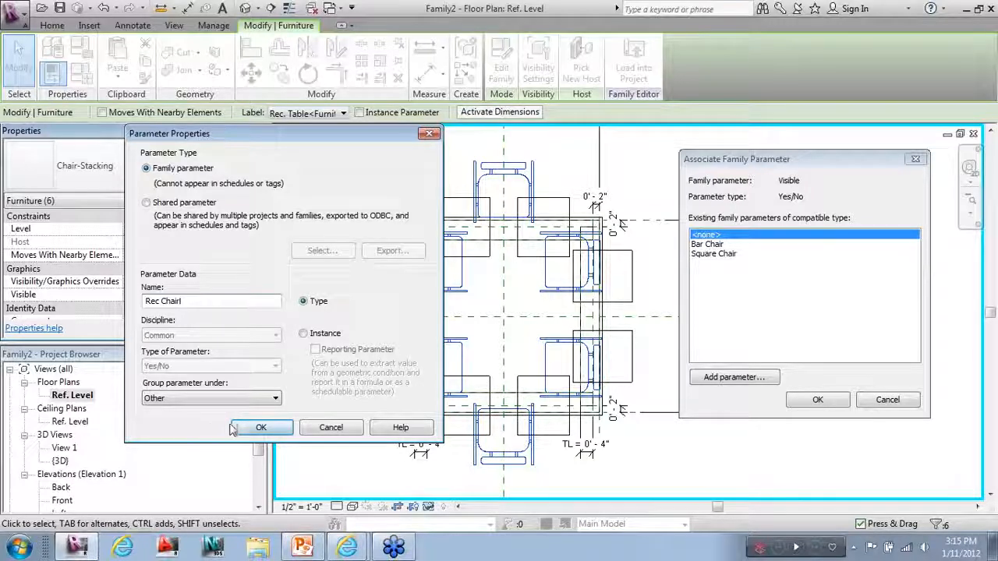
click(261, 427)
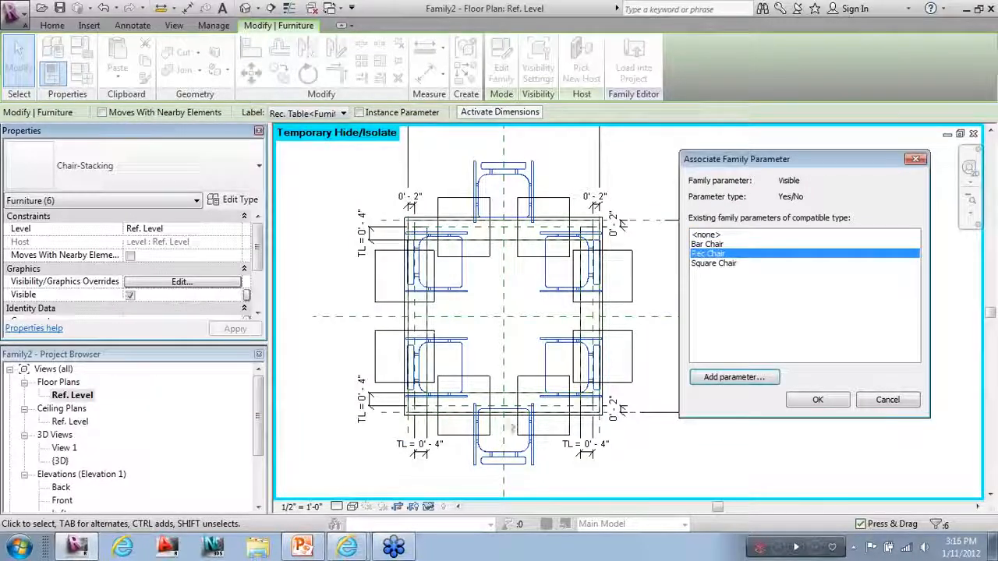
click(817, 399)
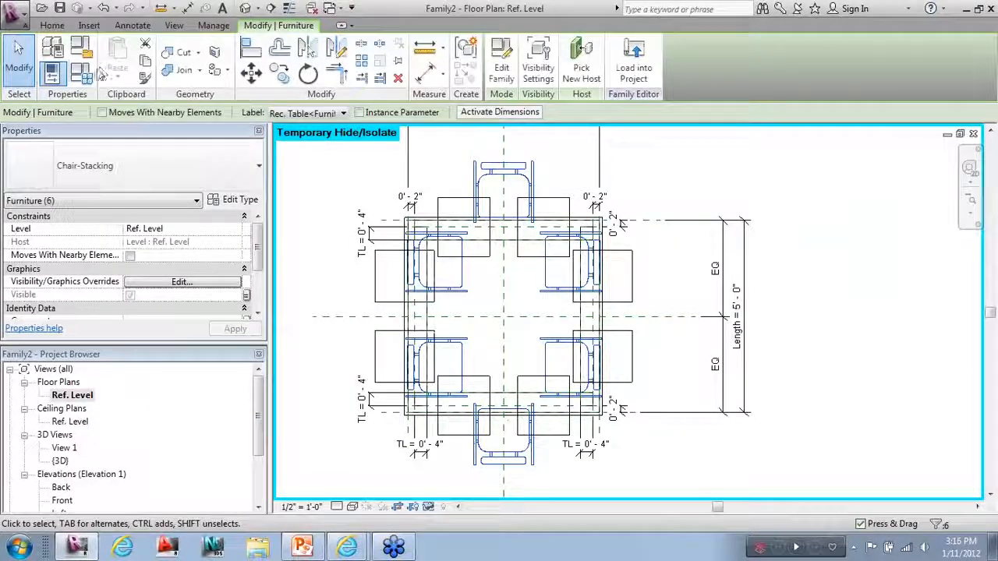
Review the furniture choices offered for the Square Dining and Bar Table parameters in the Bar Dining family type.
click(84, 75)
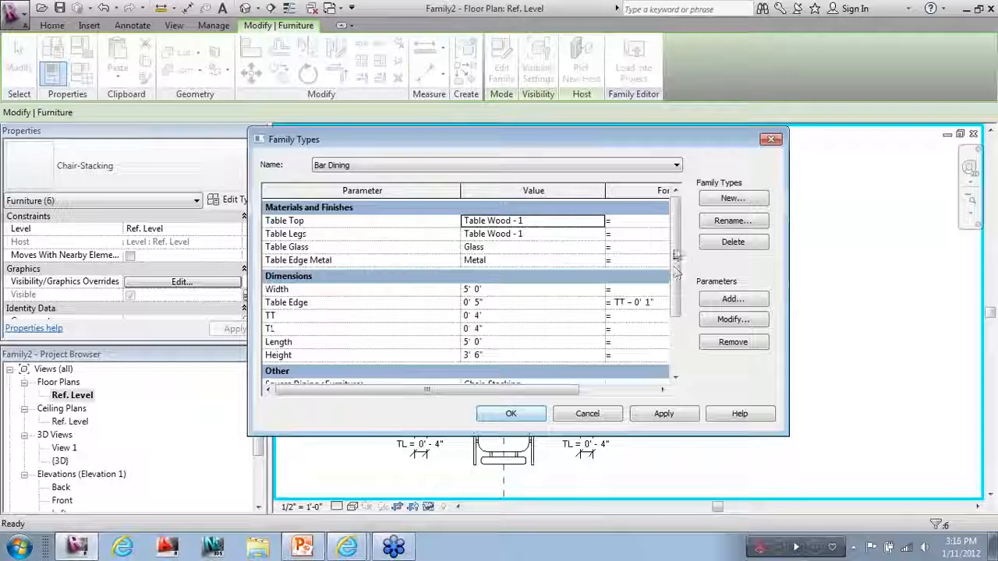
drag(674, 255, 675, 308)
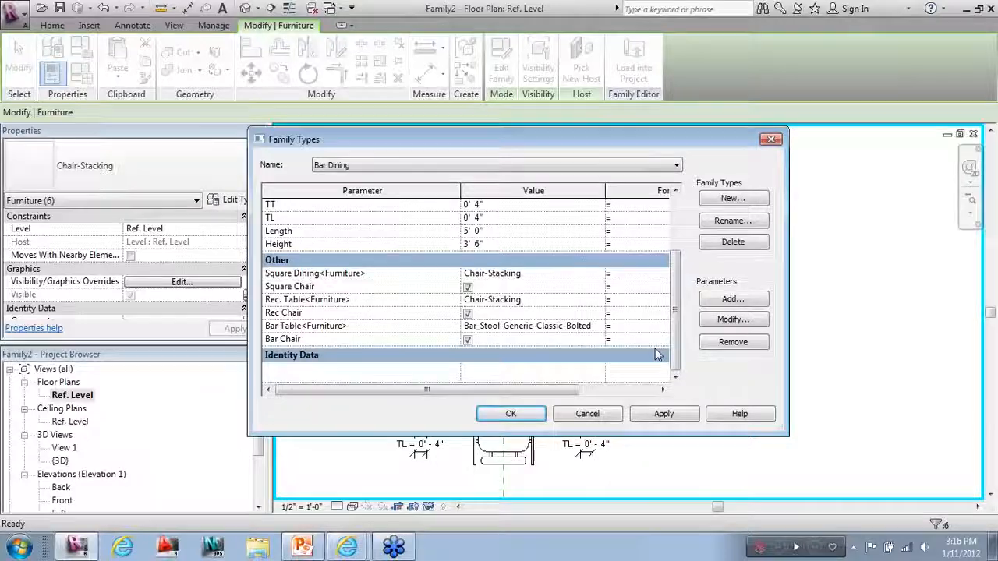
click(598, 274)
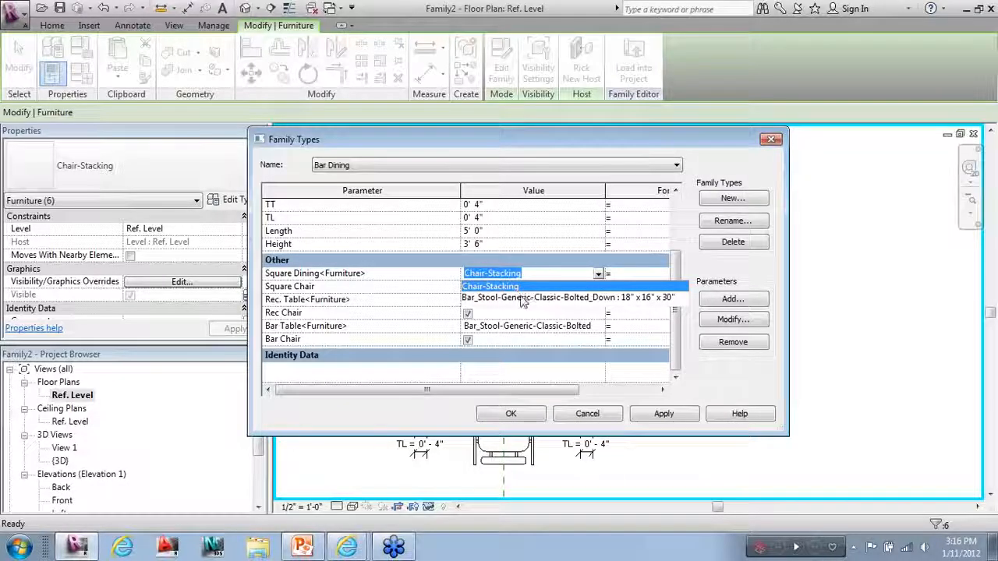
click(527, 254)
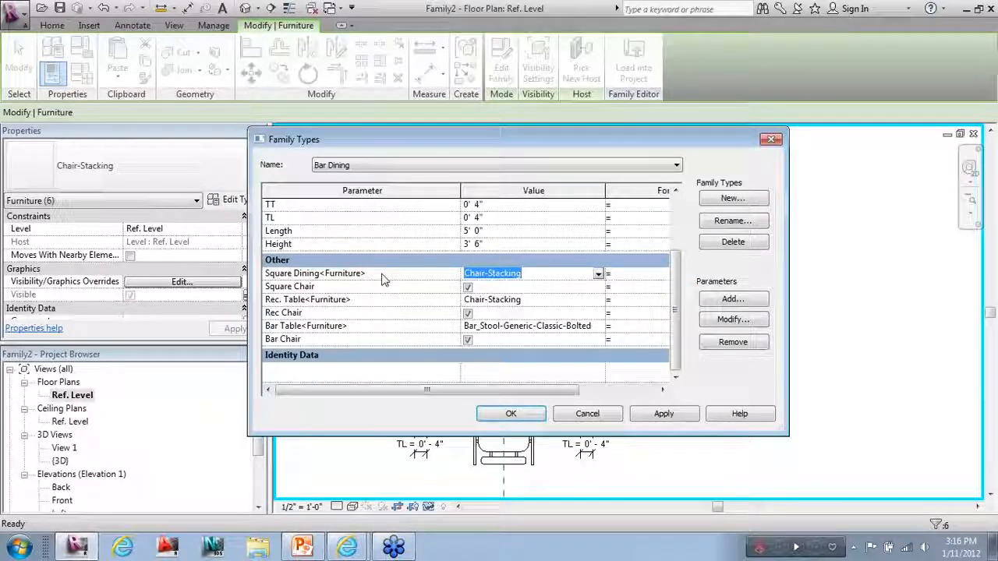
click(598, 273)
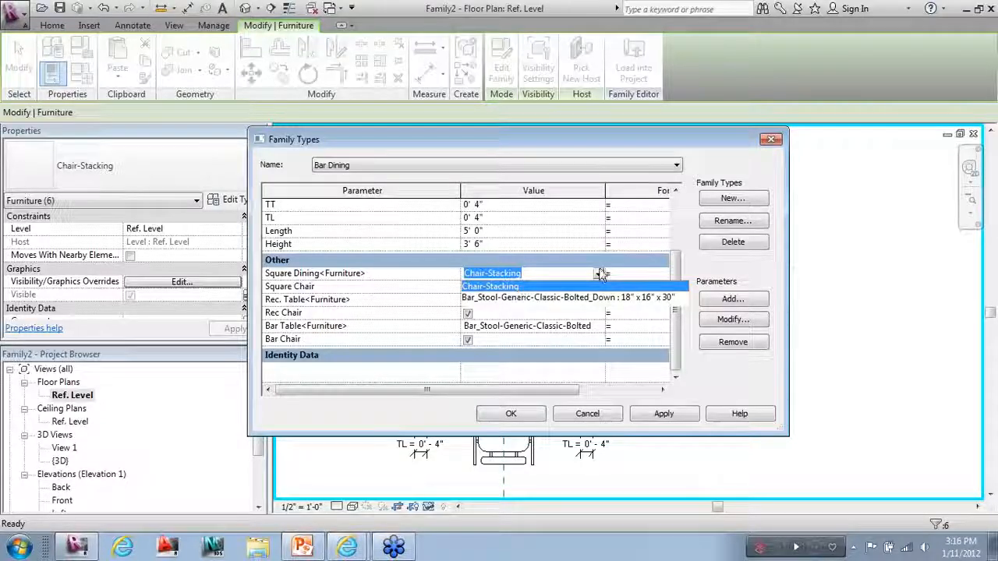
click(598, 274)
click(596, 326)
click(597, 326)
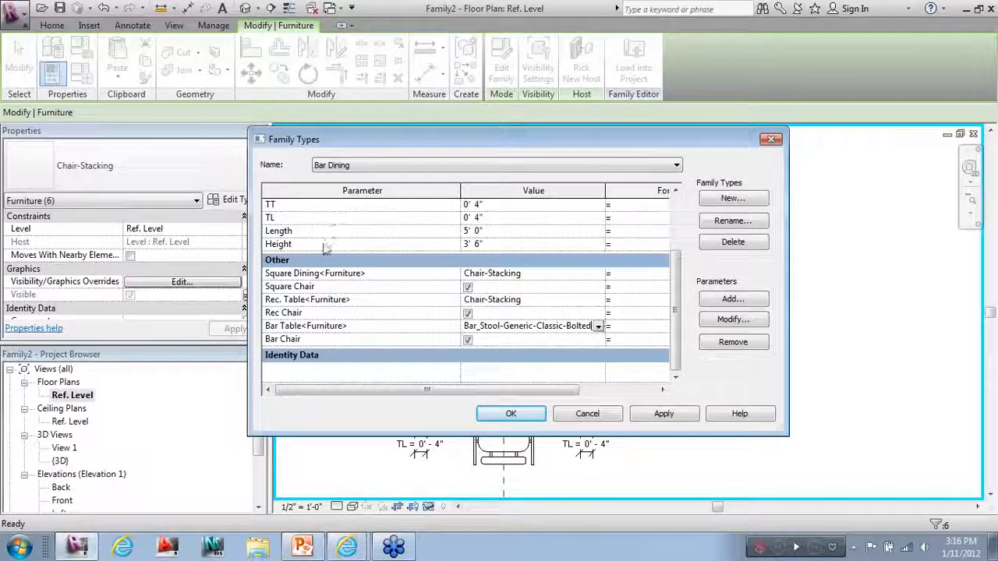
Remove the Square Dining, Rec. Table and Bar Table furniture parameters from the family types.
click(443, 277)
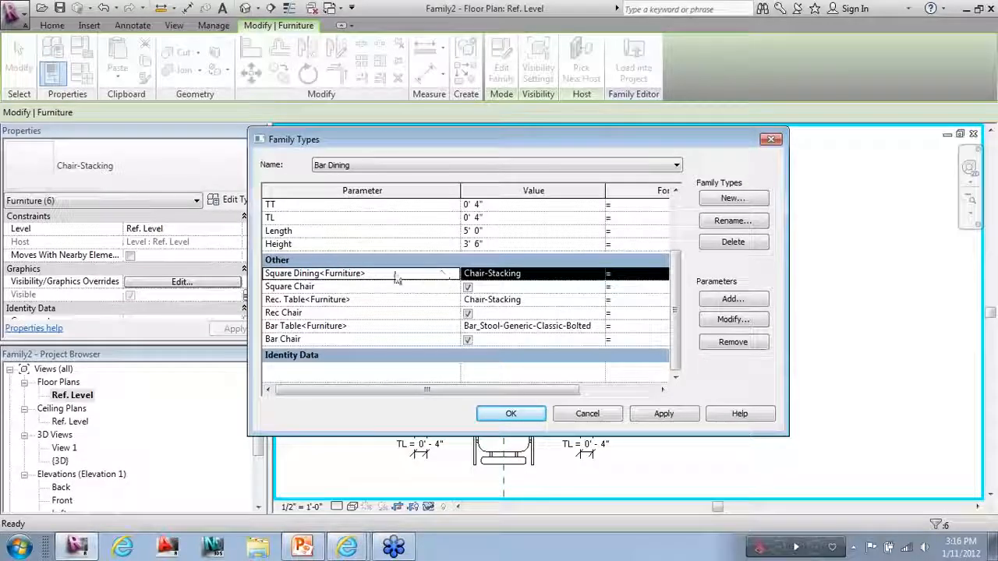
click(732, 341)
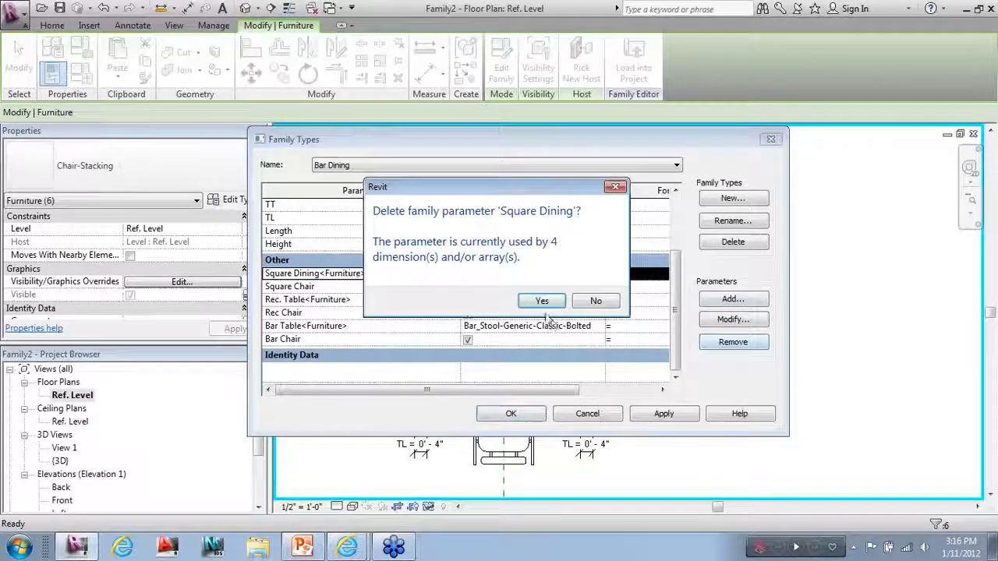
click(539, 299)
click(402, 287)
click(397, 299)
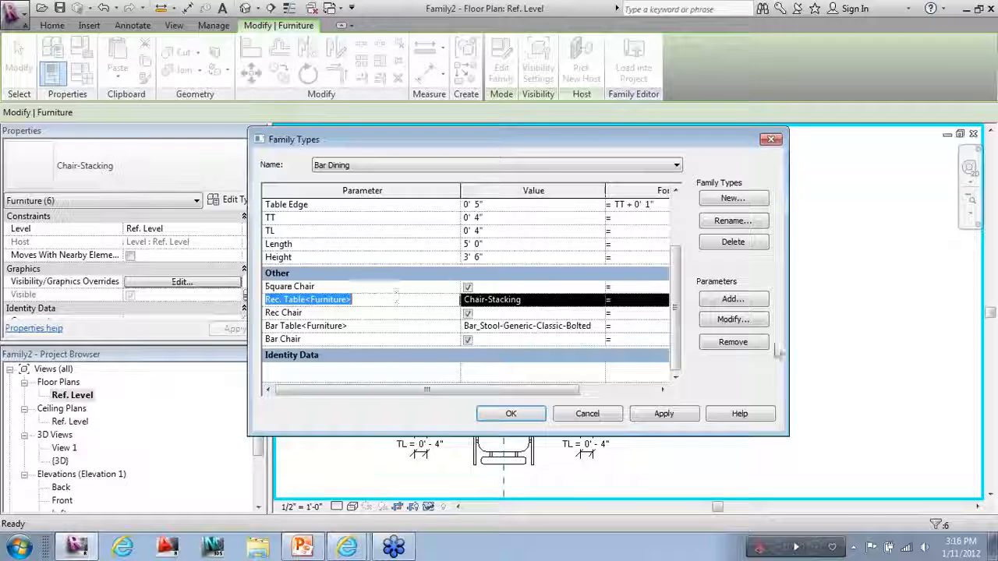
click(732, 341)
click(541, 301)
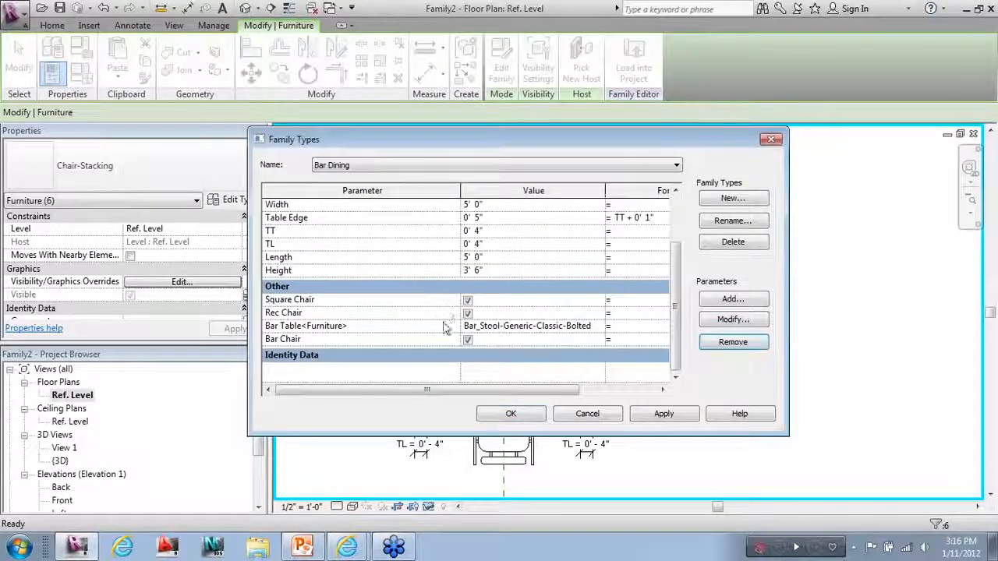
click(444, 326)
click(733, 341)
click(563, 304)
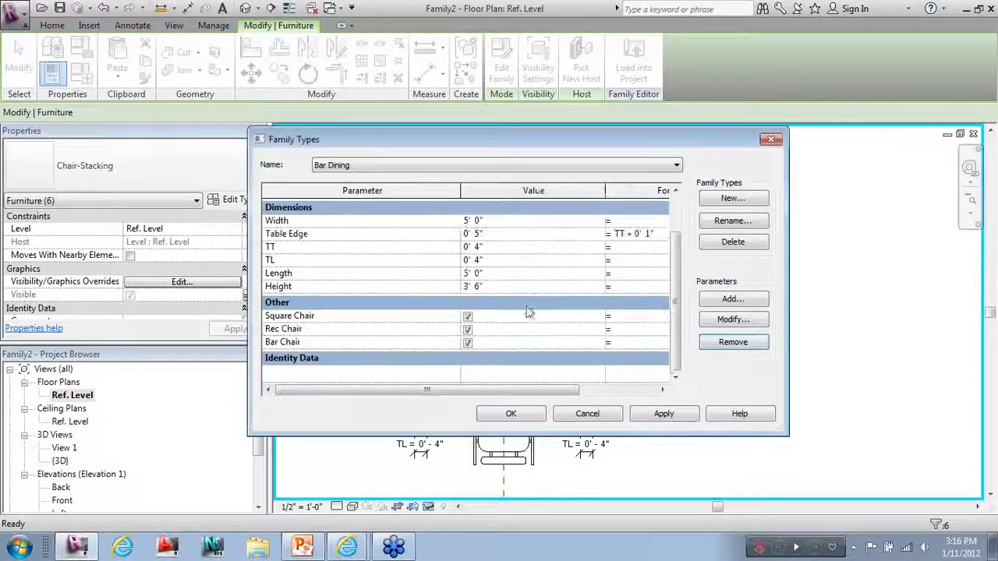
Turn off Rec Chair and Square Chair for the Bar Dining type, and Square Chair and Bar Chair for the Rec. Dining type.
click(467, 330)
click(467, 317)
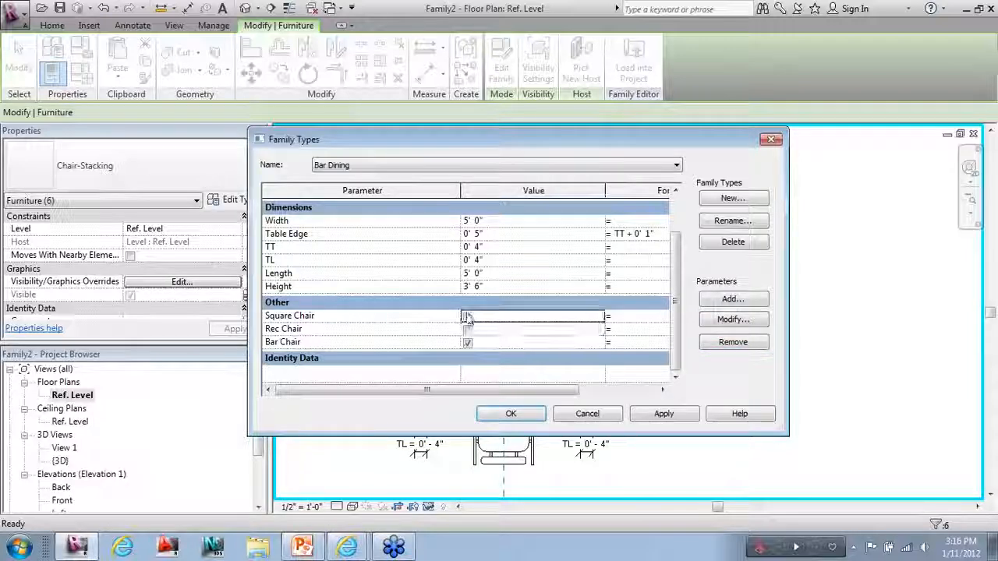
click(663, 165)
click(507, 187)
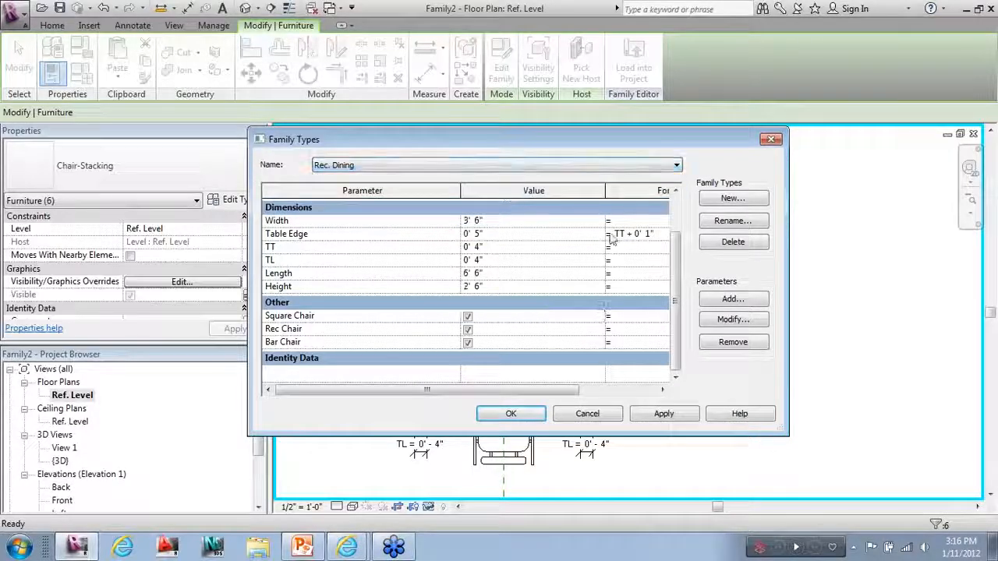
click(469, 316)
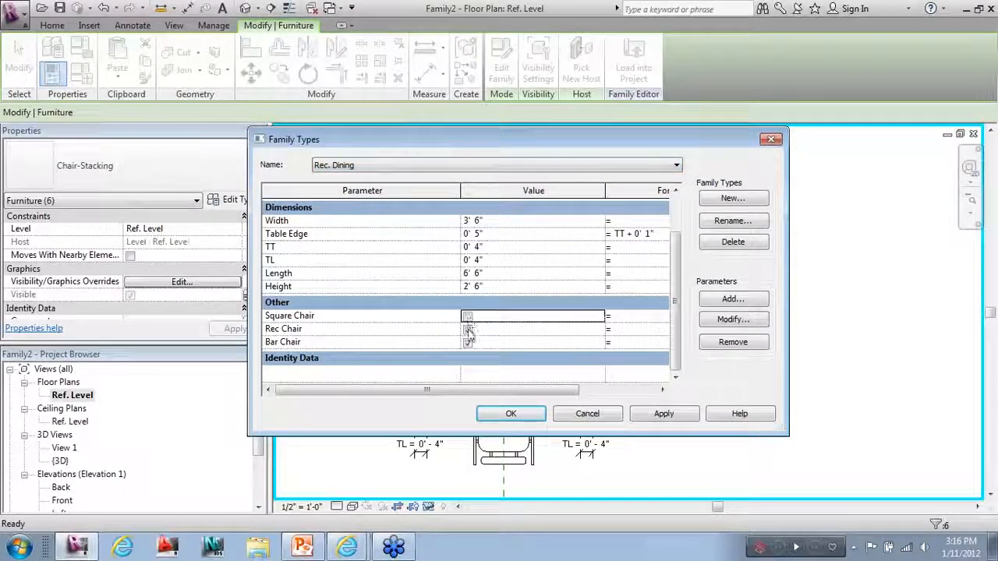
click(468, 344)
Turn off Rec Chair and Bar Chair for the Square Dining type, accept the family type settings and clear the selection.
click(558, 165)
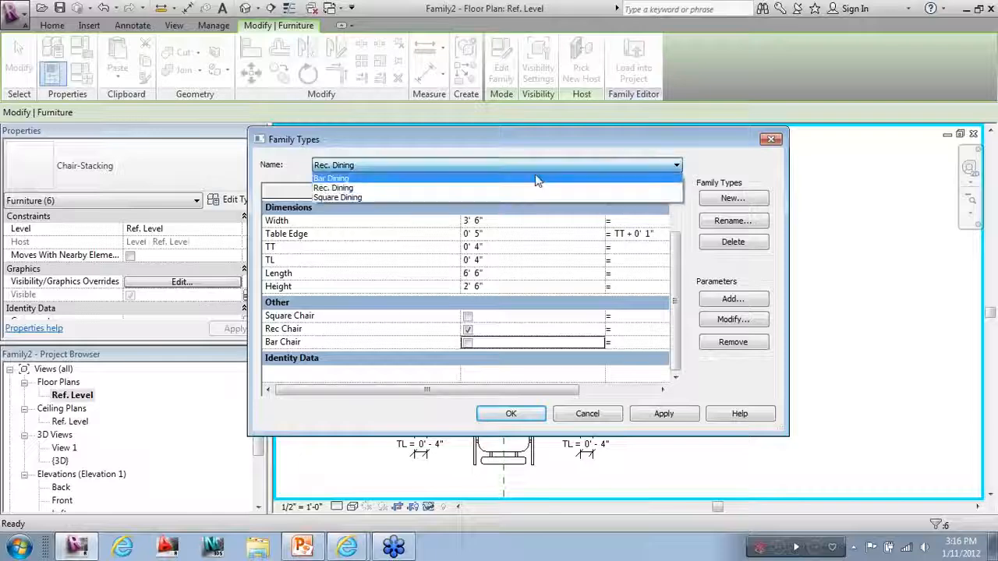
click(403, 195)
click(468, 329)
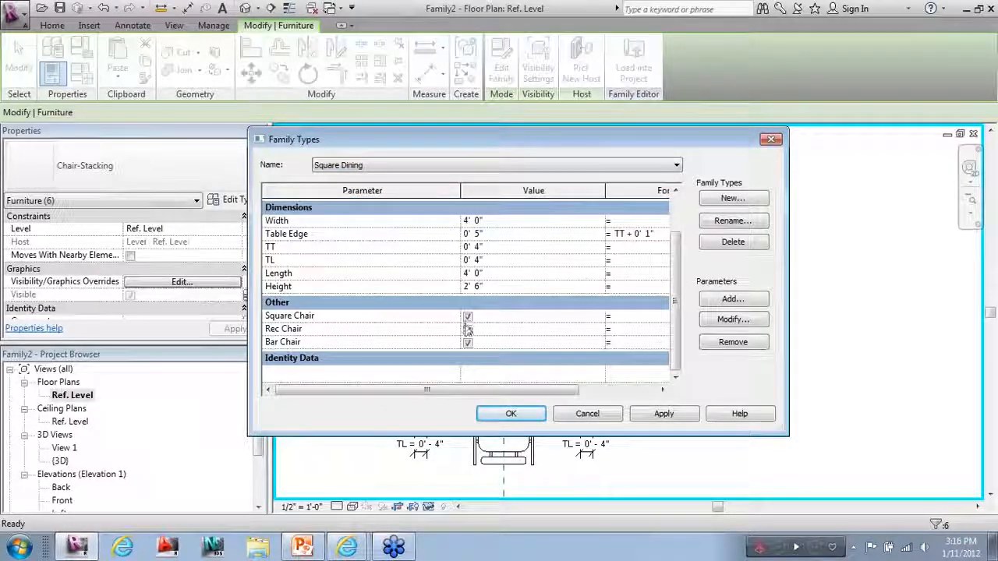
click(468, 342)
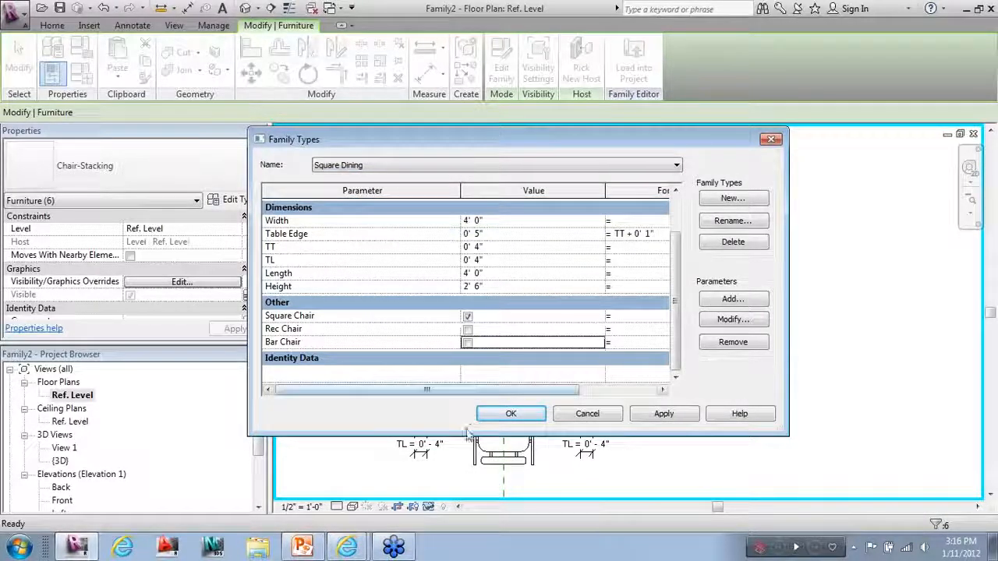
click(493, 417)
click(728, 428)
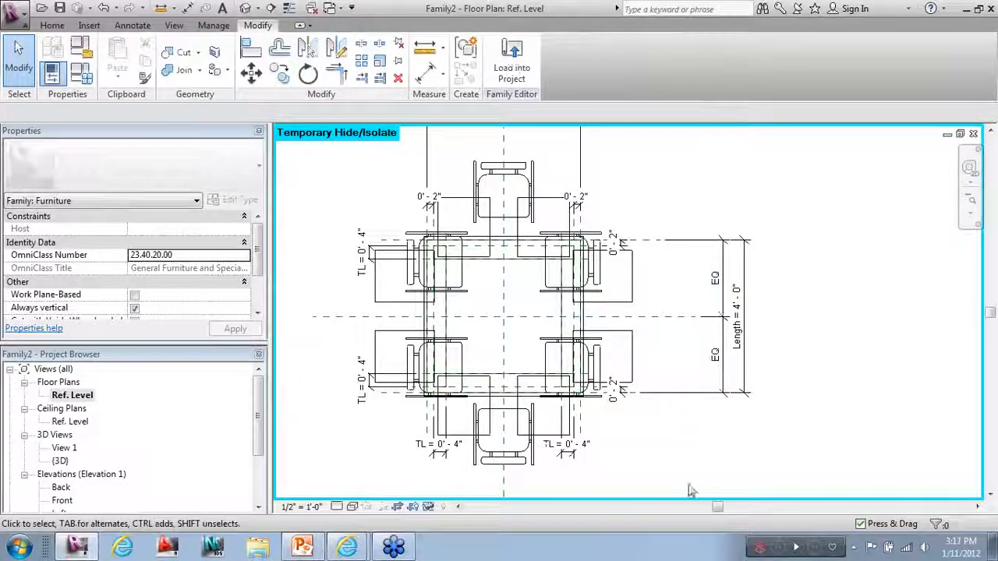
Save the family to the Desktop as Sterling Table.
click(16, 12)
mouse_move(52, 181)
click(283, 139)
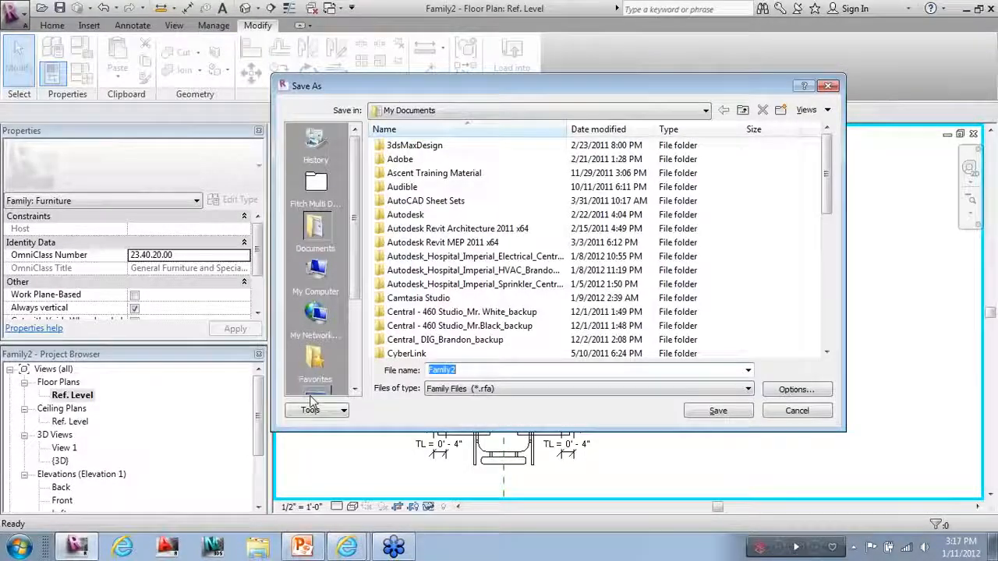
scroll(314, 395, down, 1)
click(314, 395)
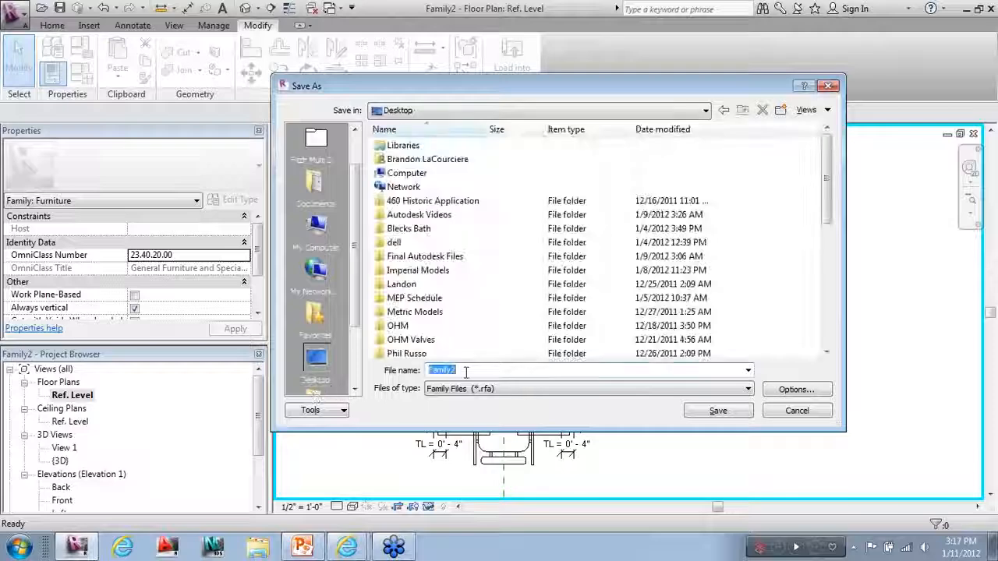
text(Sterling Table)
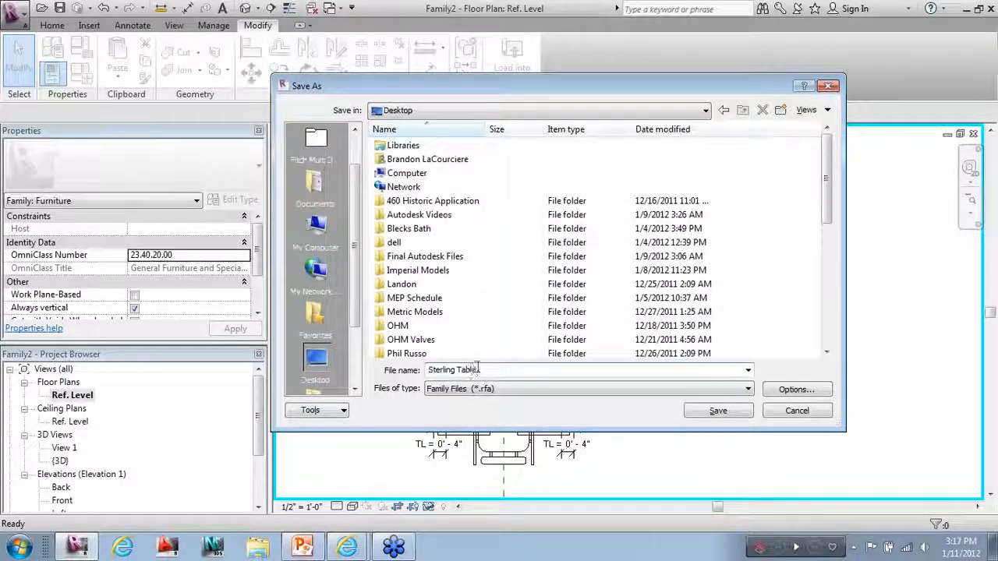
click(721, 413)
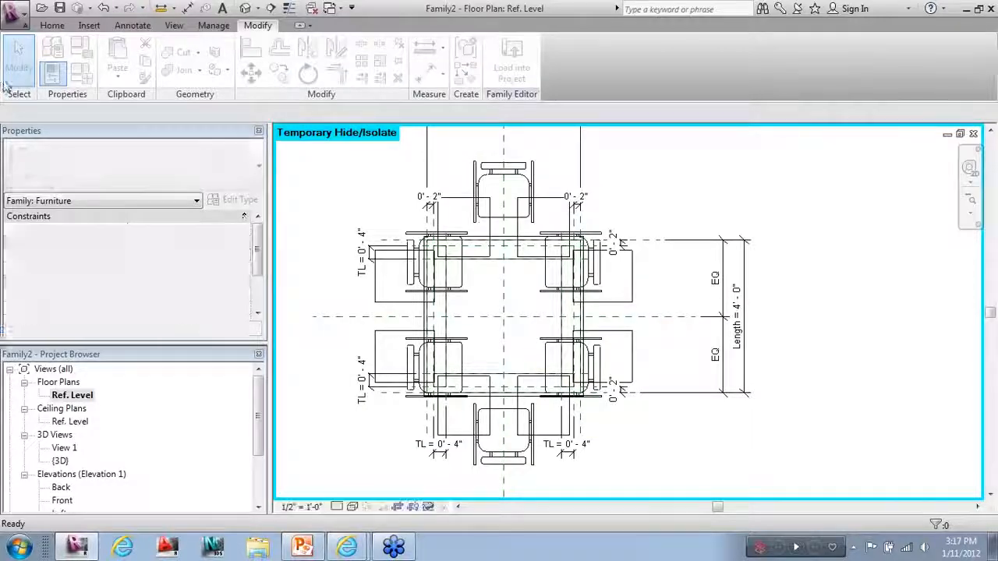
Load the Sterling Table family into a new project and place one Square Dining instance near the middle of the Level 1 floor plan.
click(15, 29)
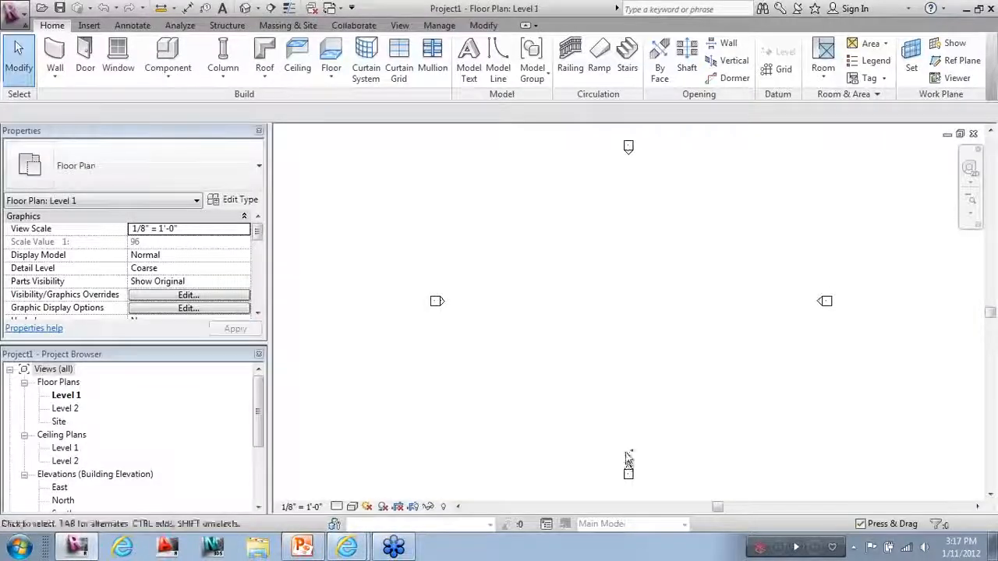
key(ctrl+Tab)
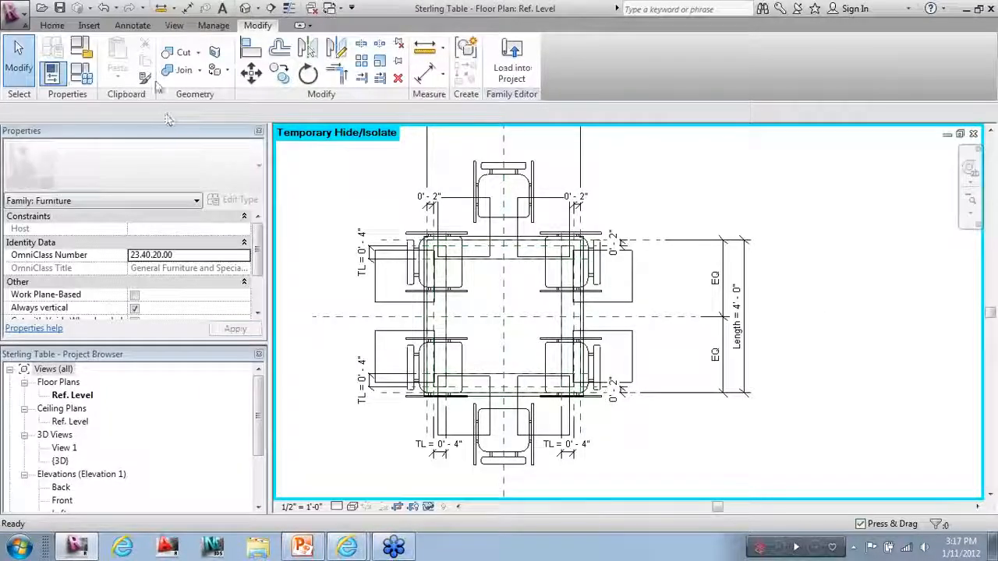
click(510, 69)
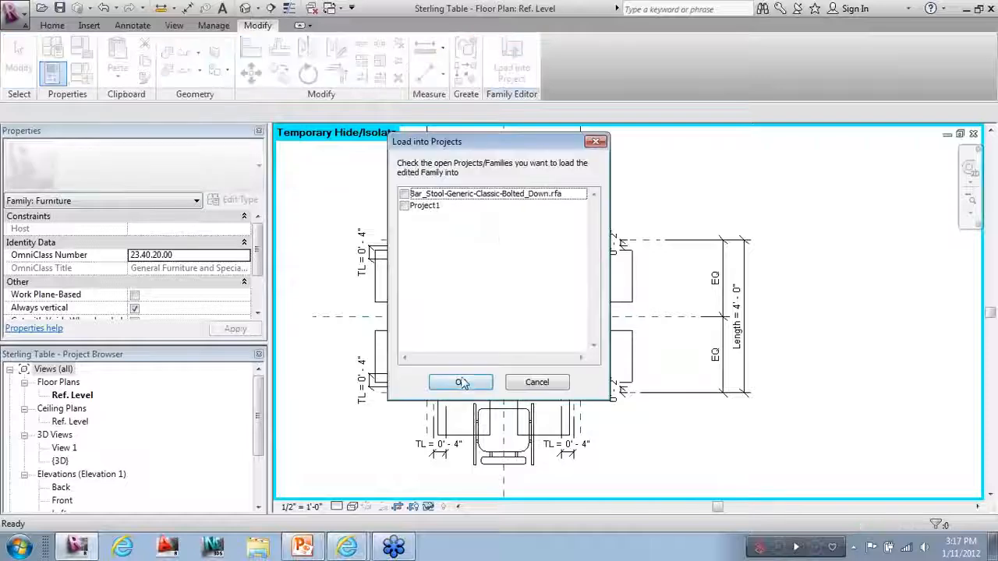
click(404, 205)
click(460, 382)
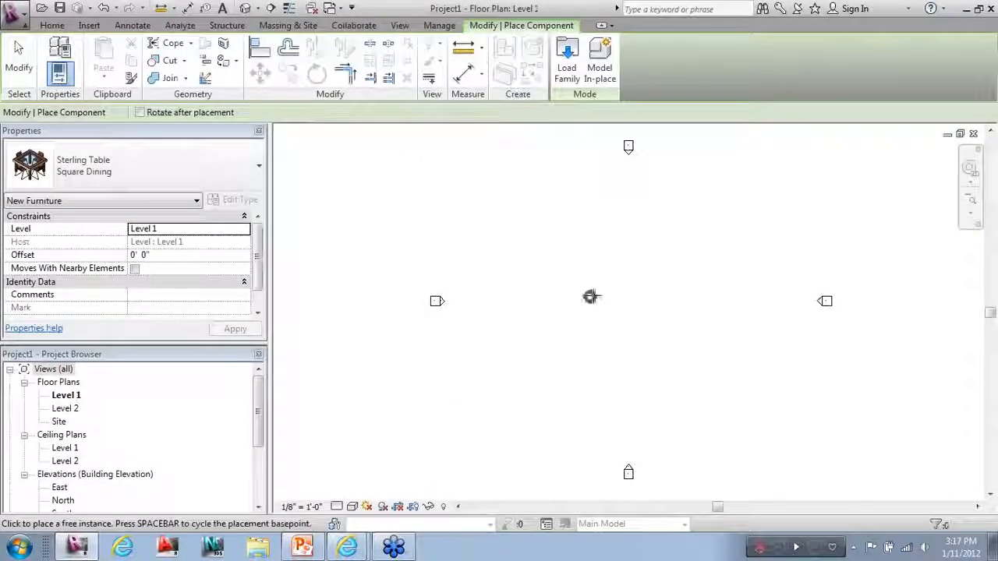
key(Escape)
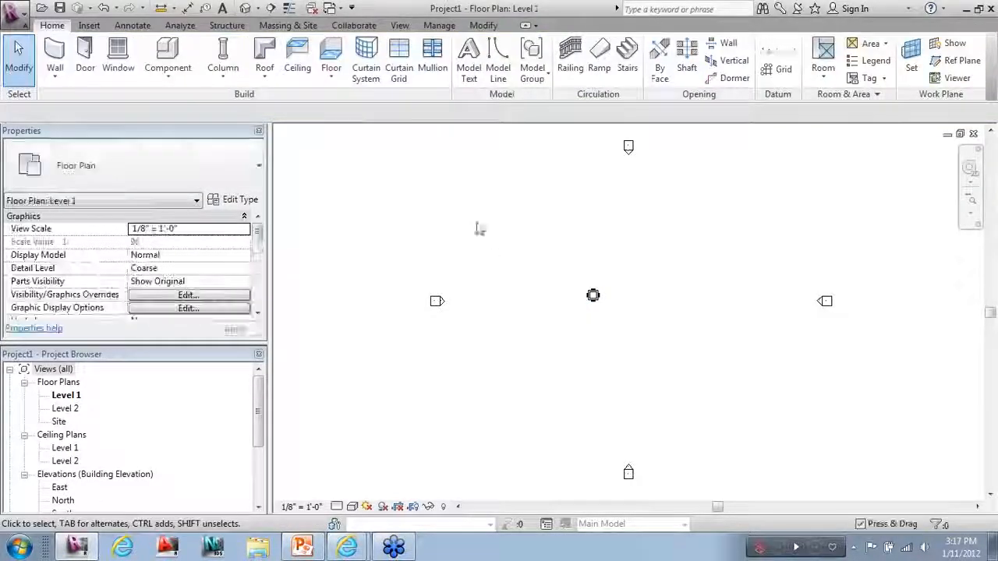
scroll(600, 277, up, 3)
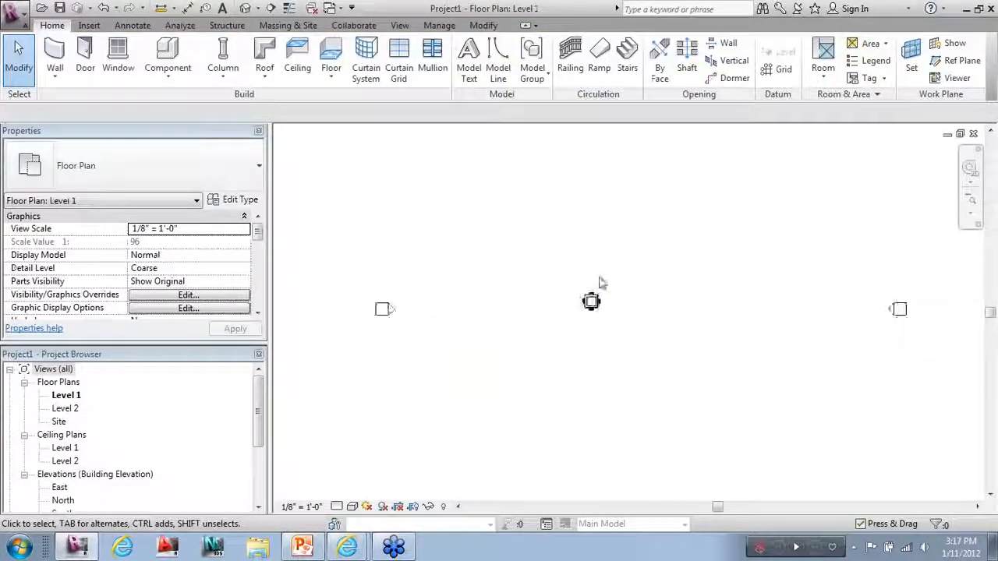
Open the default 3D view and display the placed table in a shaded visual style with visible edges.
click(399, 26)
click(265, 53)
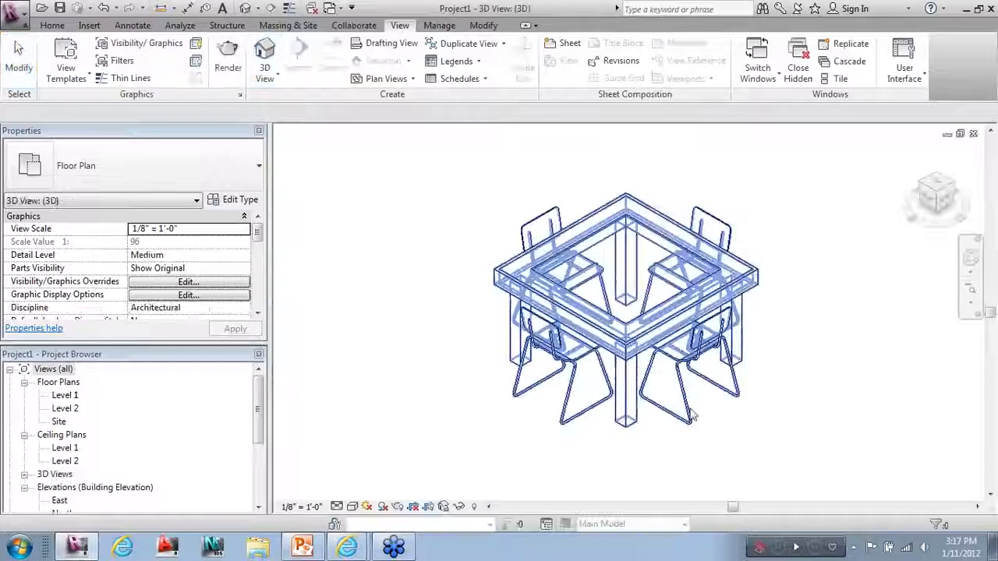
click(351, 507)
click(378, 474)
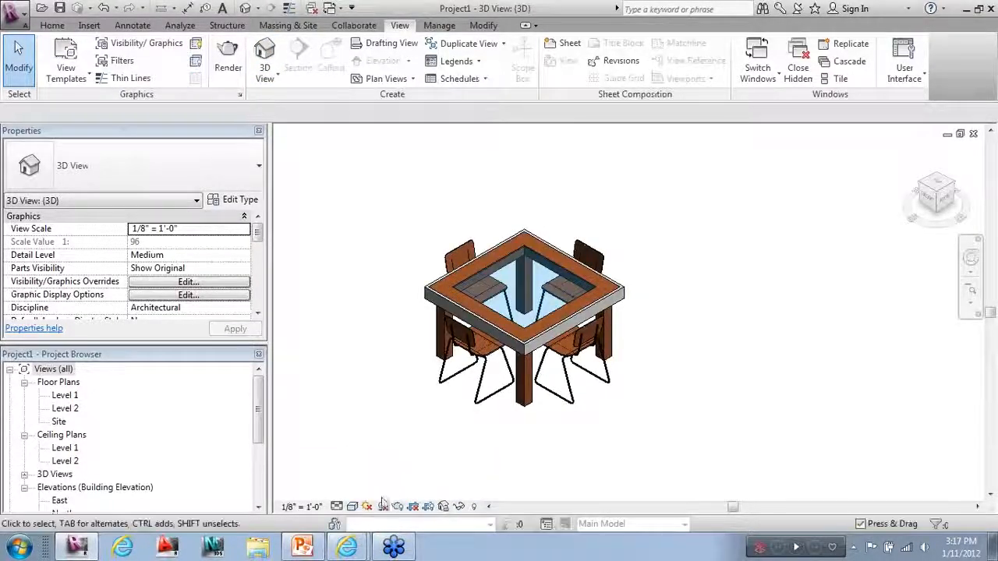
scroll(410, 222, down, 2)
scroll(413, 351, up, 1)
scroll(533, 249, down, 1)
Copy the Square Dining table to a clear spot diagonally behind the original in the 3D view.
click(491, 327)
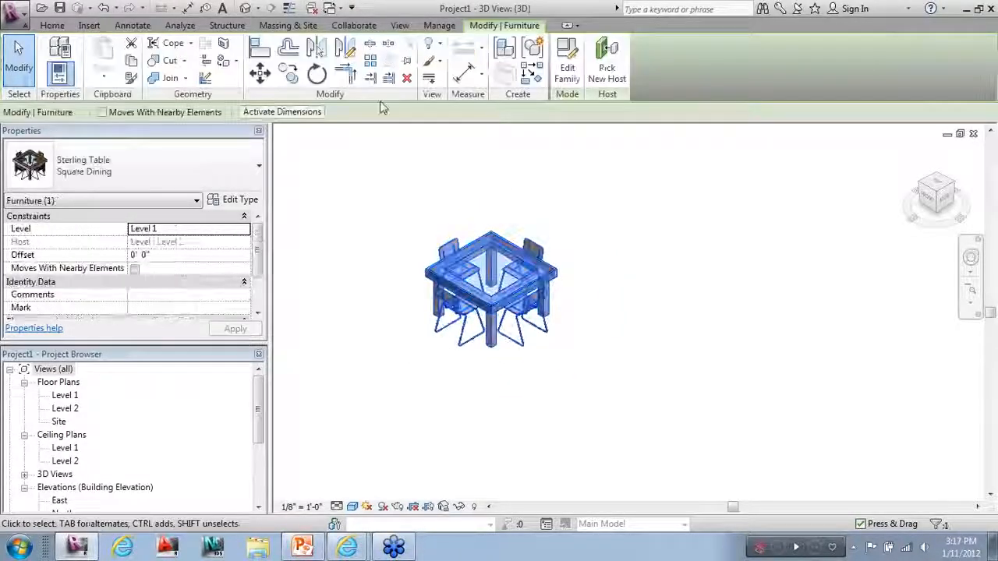
click(288, 72)
click(531, 394)
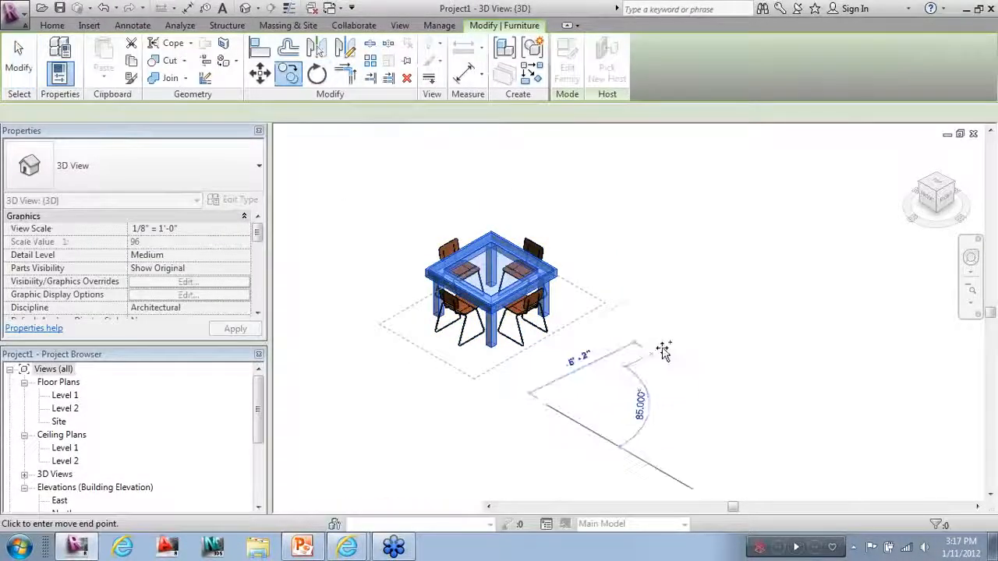
click(702, 303)
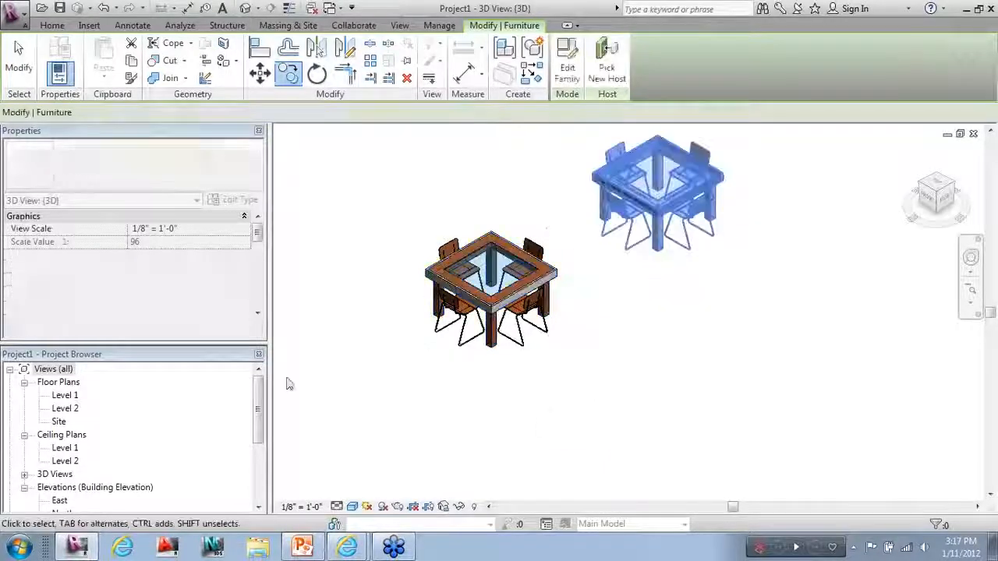
Change the copied table's type to Rec. Dining and clear the selection.
click(25, 70)
click(671, 217)
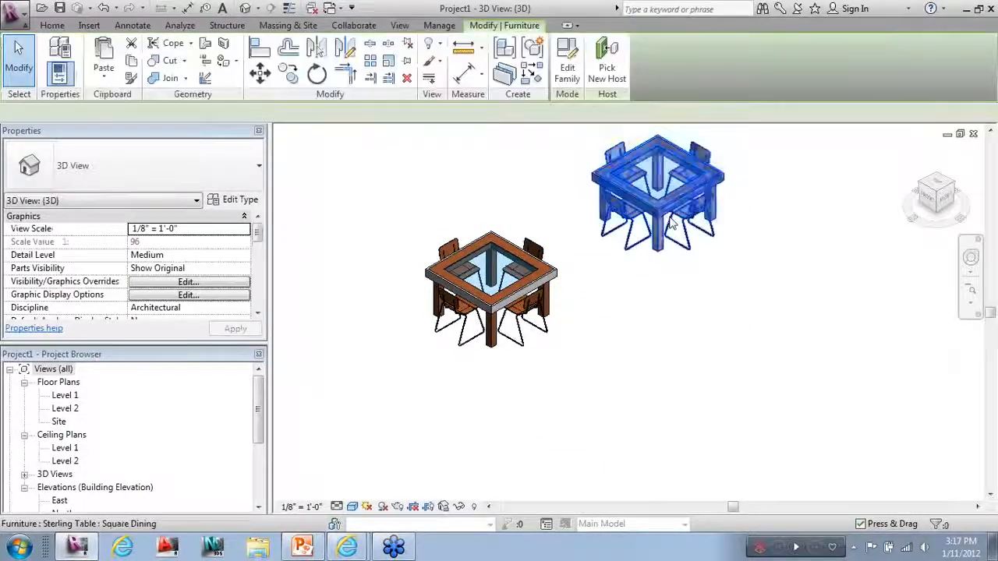
click(230, 180)
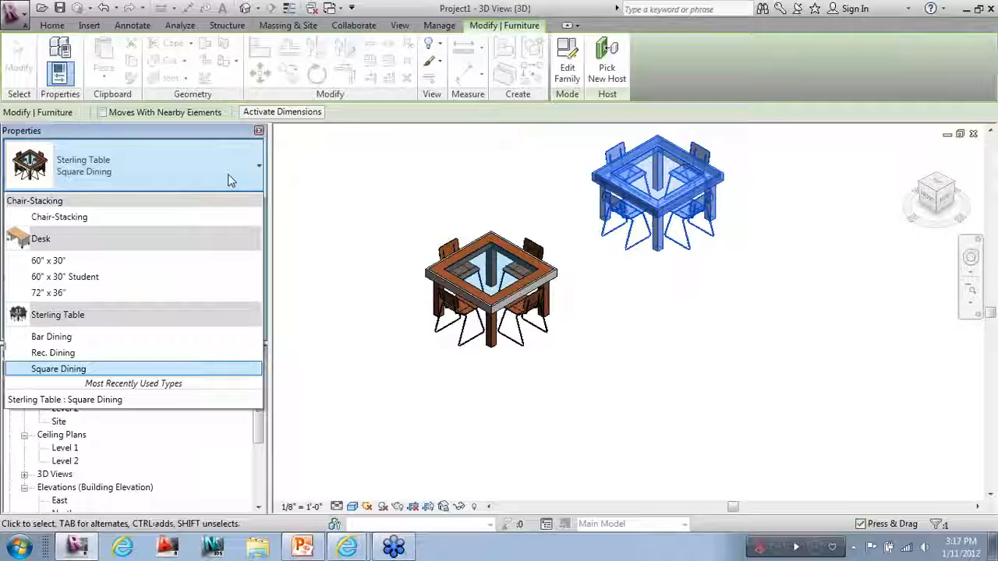
click(130, 354)
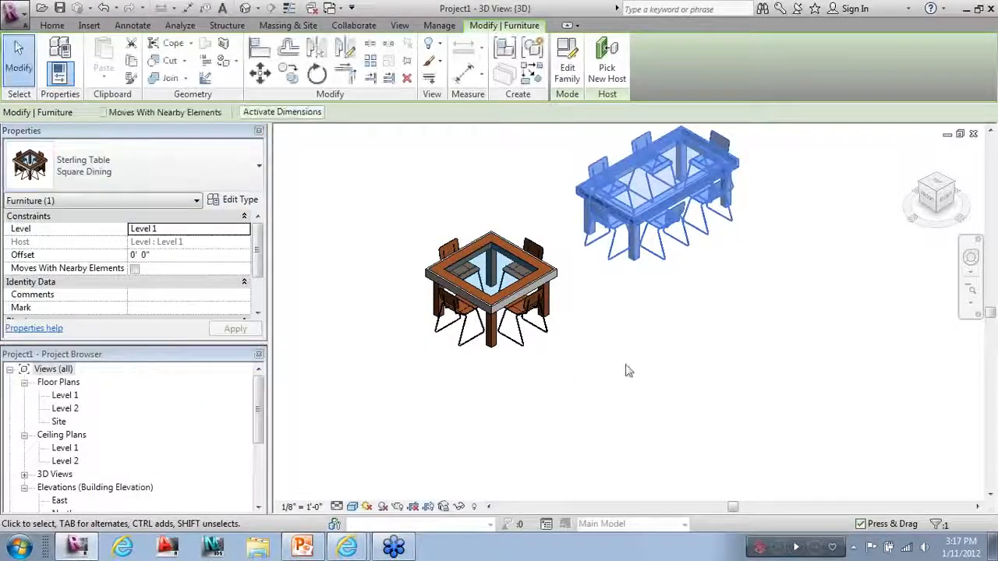
click(628, 371)
scroll(322, 403, down, 2)
scroll(732, 185, up, 1)
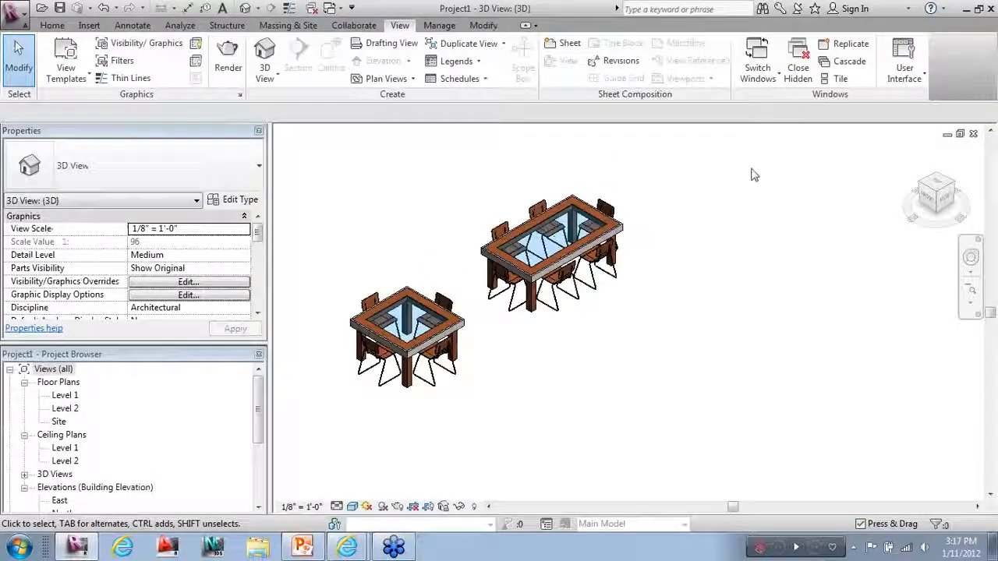
Copy the Rec. Dining table about 11 feet farther along the same diagonal, away from the square table.
click(617, 254)
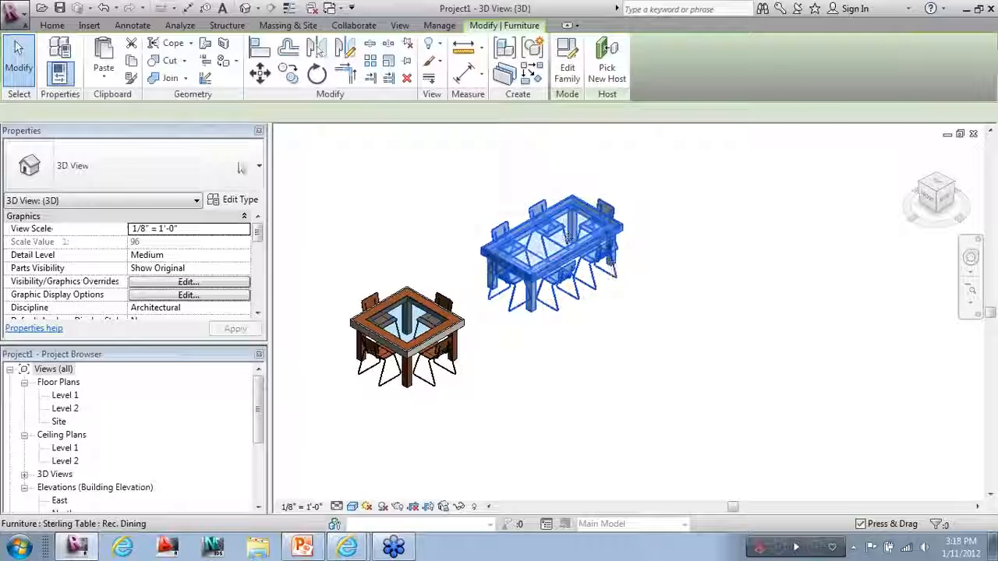
click(287, 74)
click(776, 311)
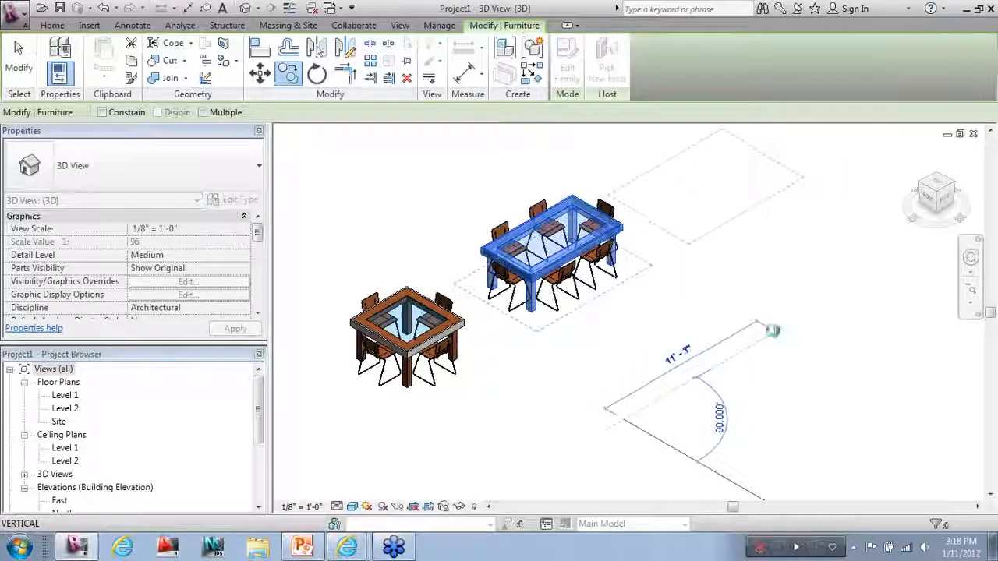
click(771, 331)
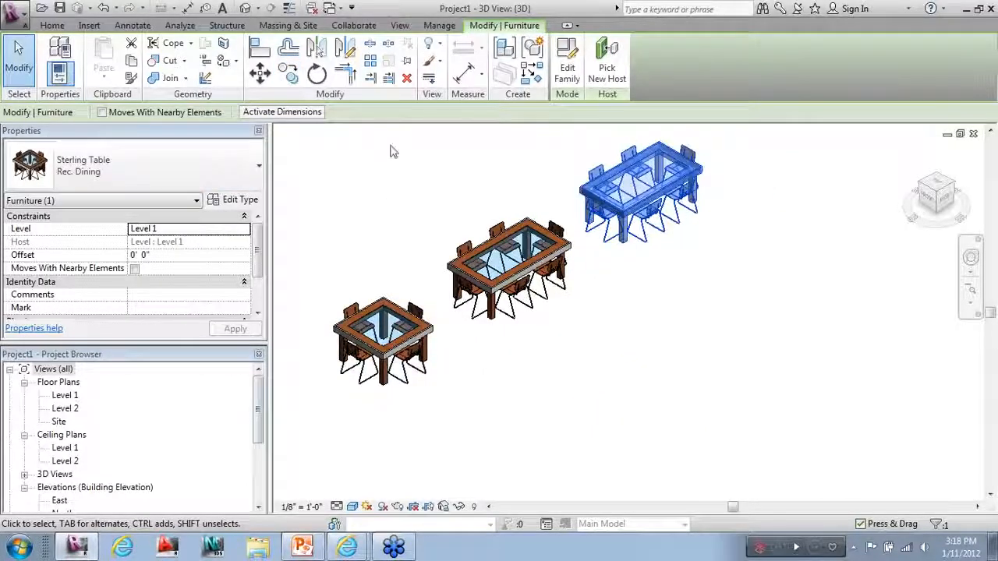
Try the Square Dining type on the newest table copy, set it to Bar Dining and clear the selection.
click(97, 174)
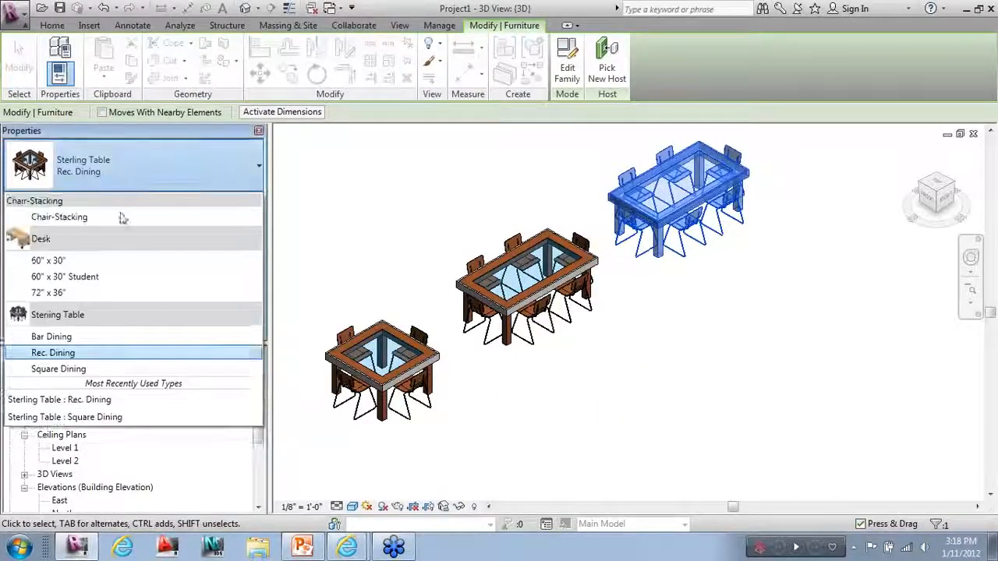
click(76, 370)
click(124, 168)
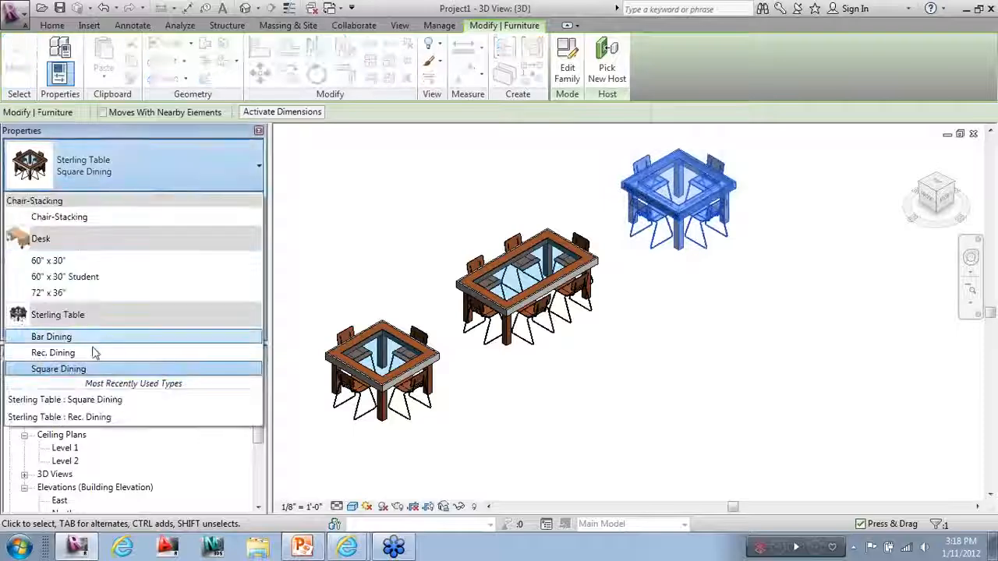
click(70, 336)
click(811, 417)
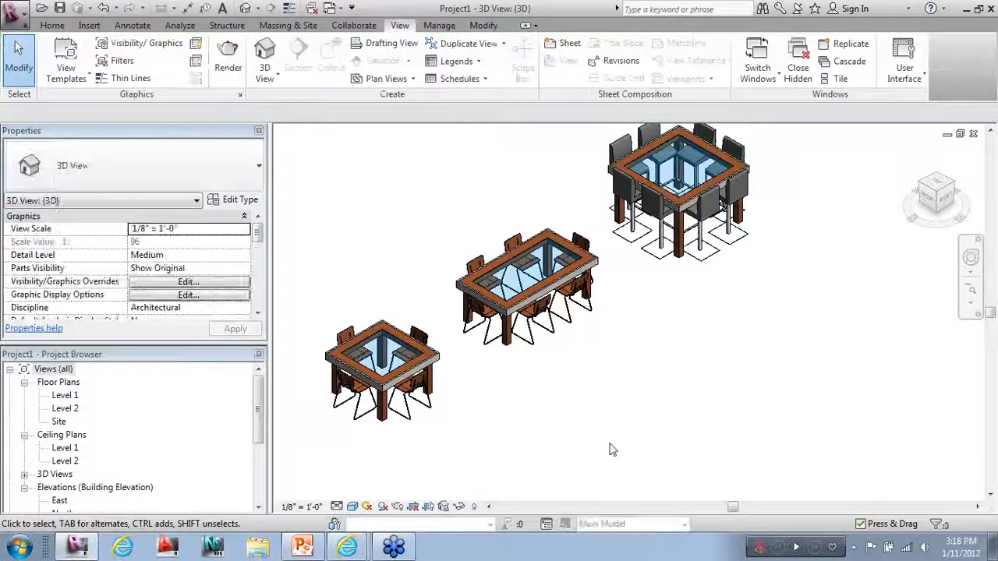
scroll(610, 445, down, 1)
scroll(377, 292, up, 1)
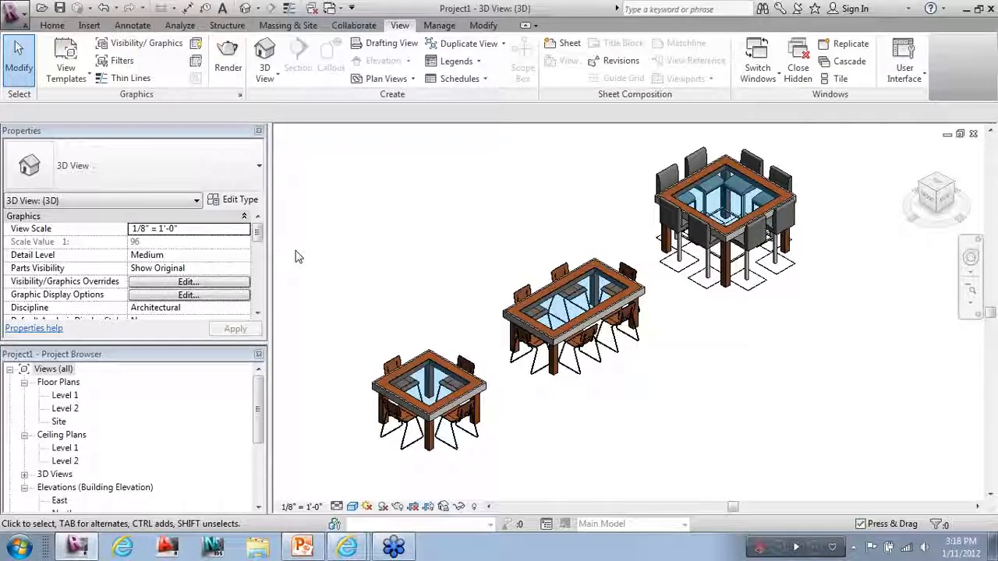
Review the type properties of the original Square Dining table, including its materials and dimensions, and deselect it.
click(427, 394)
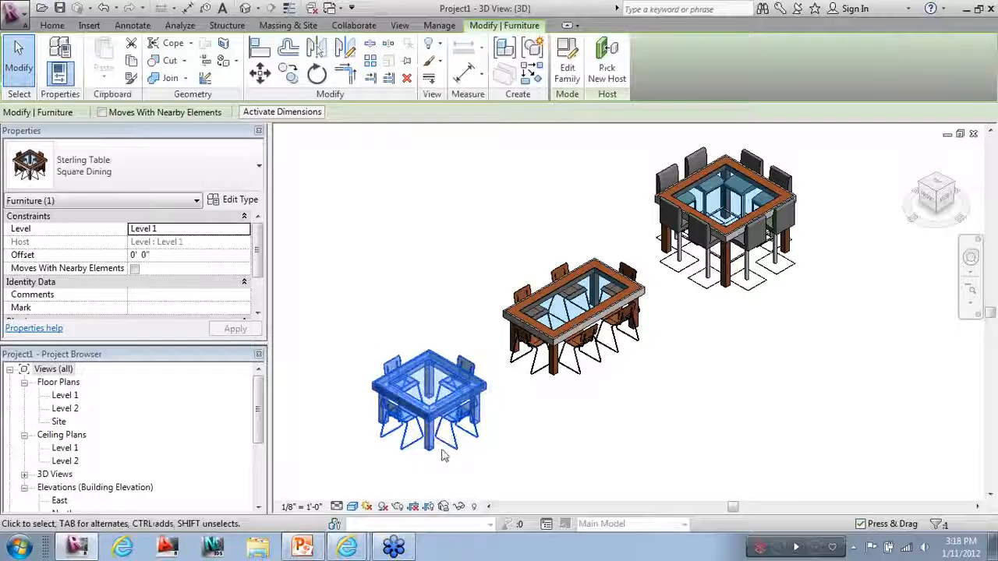
click(234, 200)
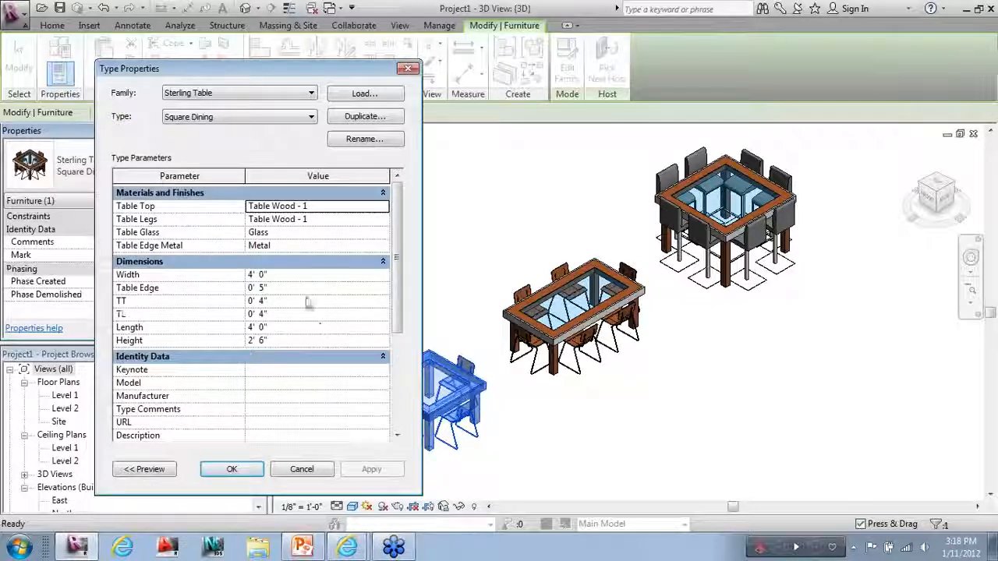
click(232, 469)
click(692, 442)
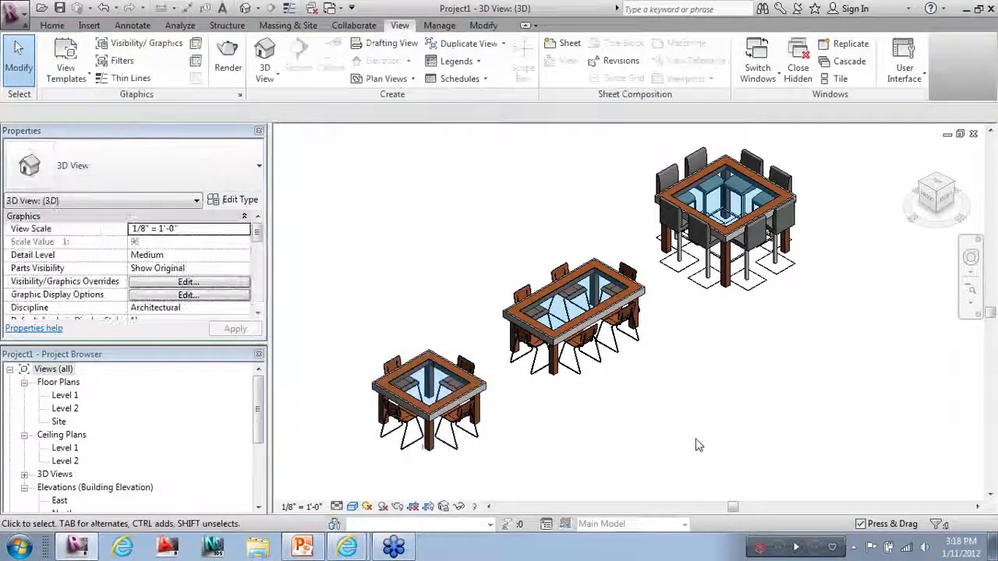
Switch to the PowerPoint presentation and display the Upcoming events slide.
click(927, 525)
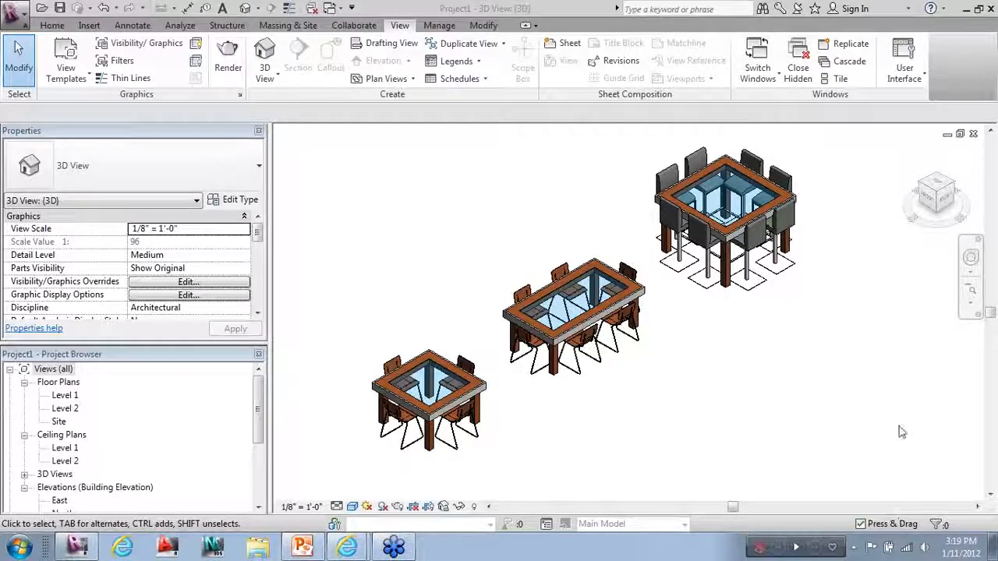
click(302, 545)
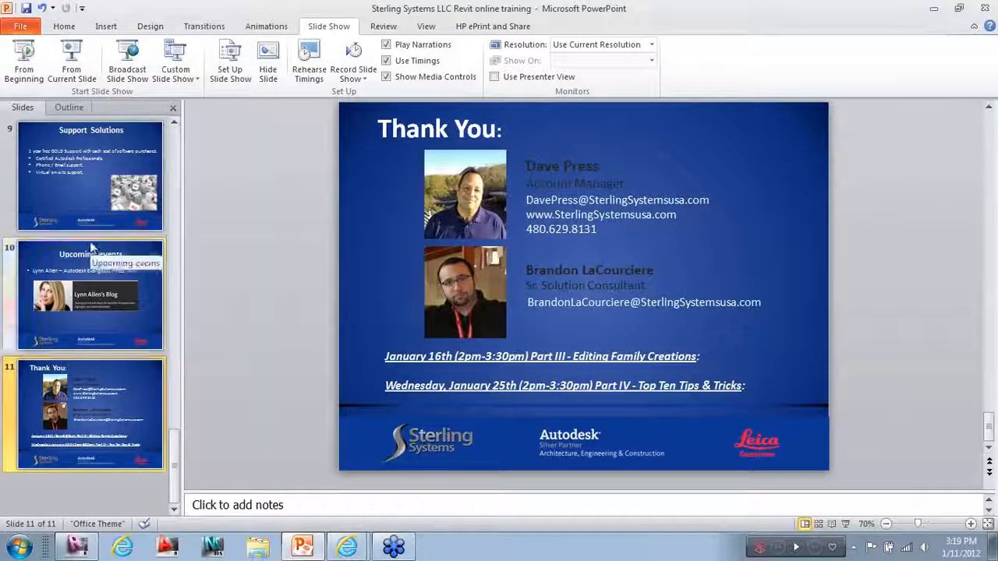
click(97, 273)
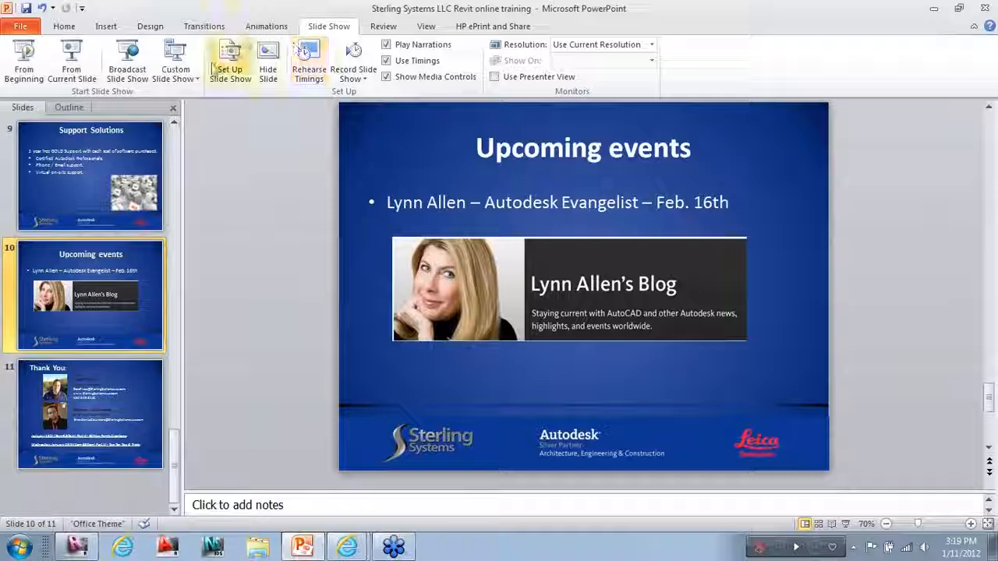